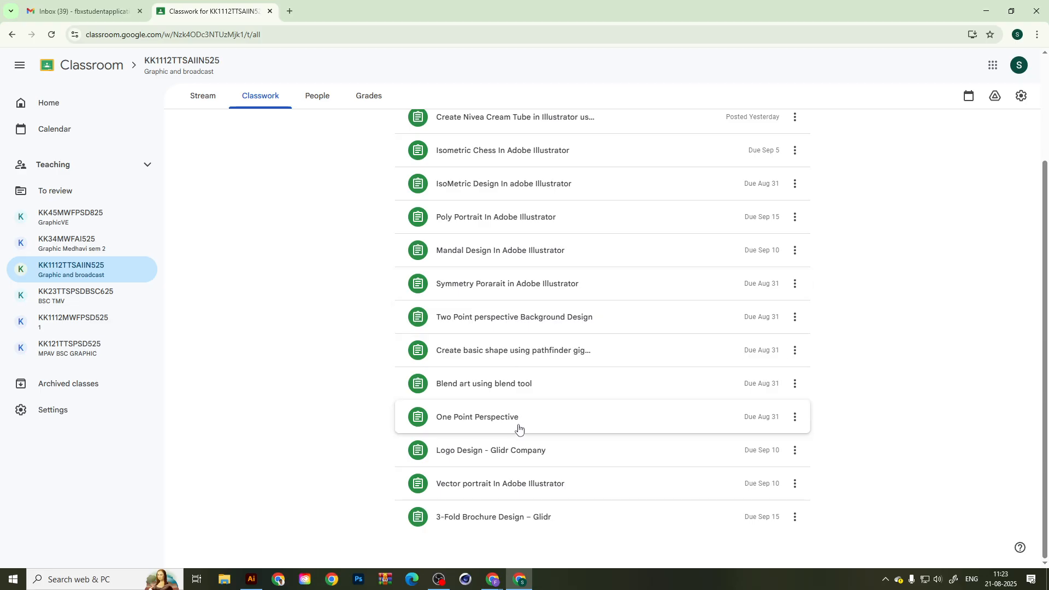
Review the Adobe Illustrator assignments up to the start of the classwork list, and stop the live stream in OBS.
scroll(467, 366, up, 1)
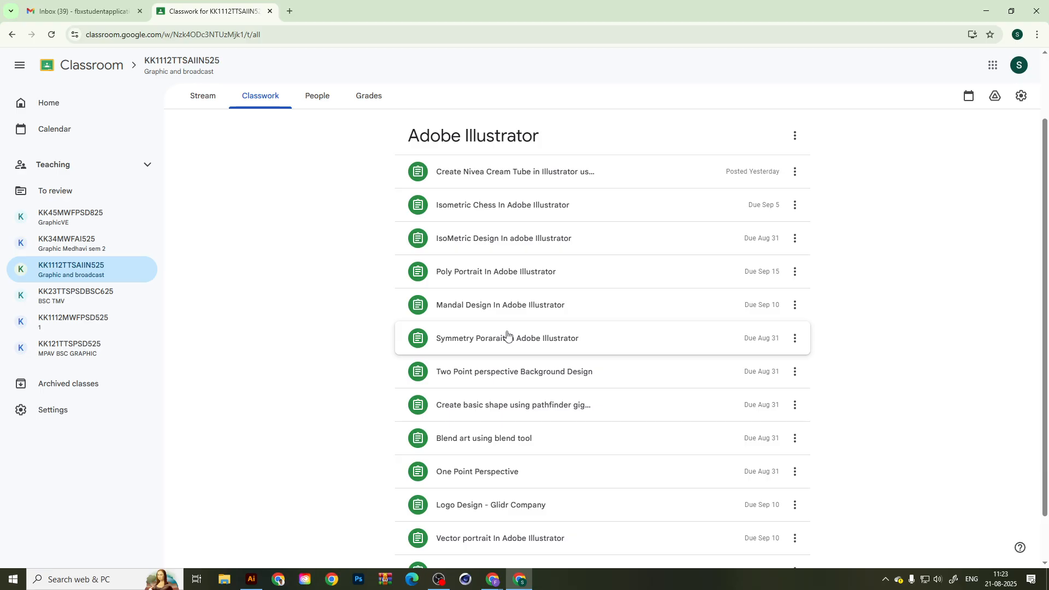
scroll(519, 437, up, 2)
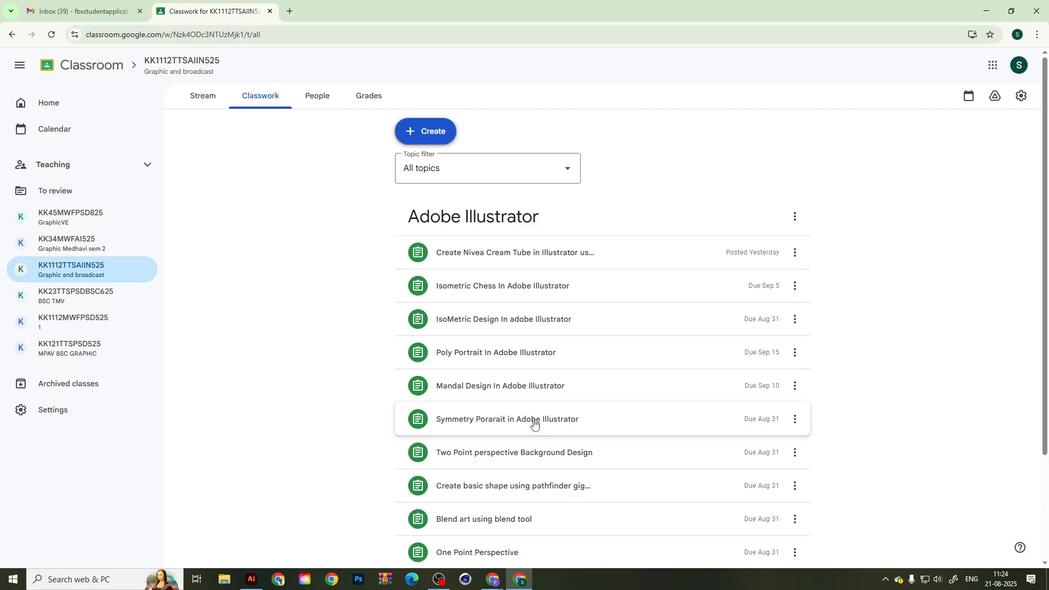
click(438, 579)
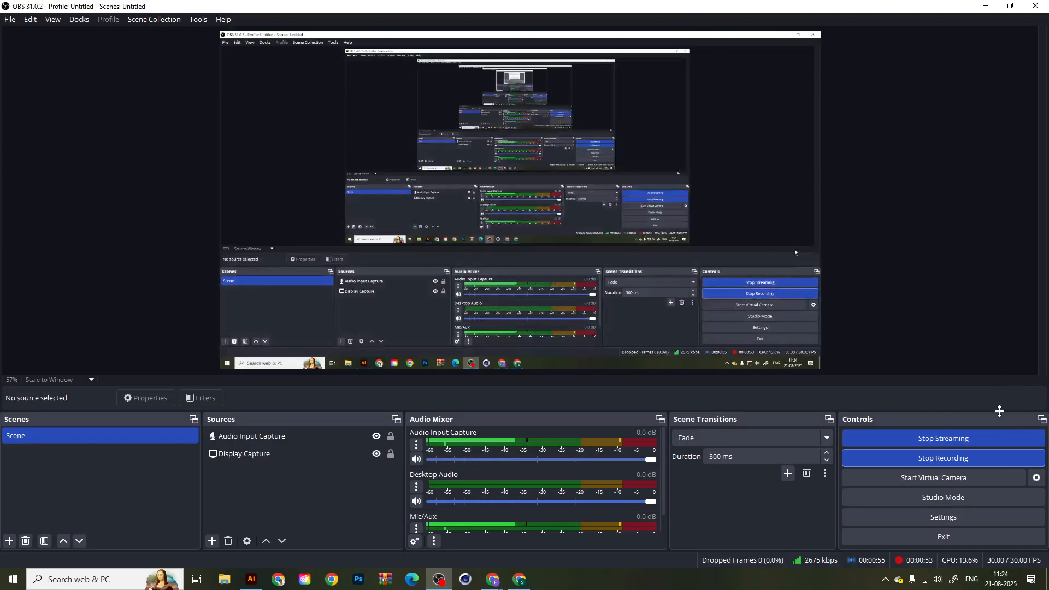
click(942, 438)
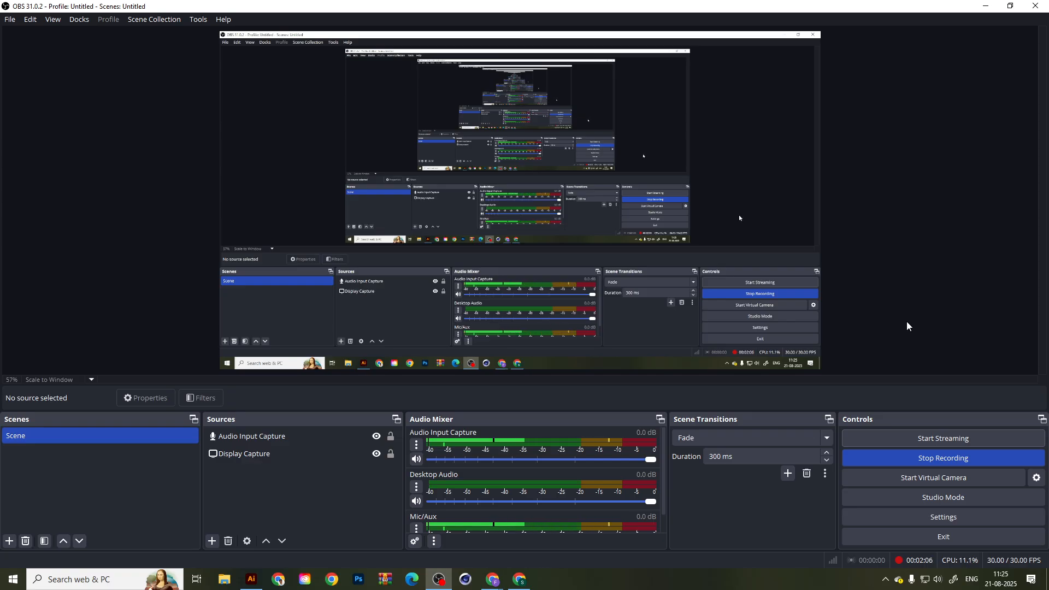
Switch back to Chrome and search Google for "cimpress india pvt ltd" in a new tab.
click(519, 578)
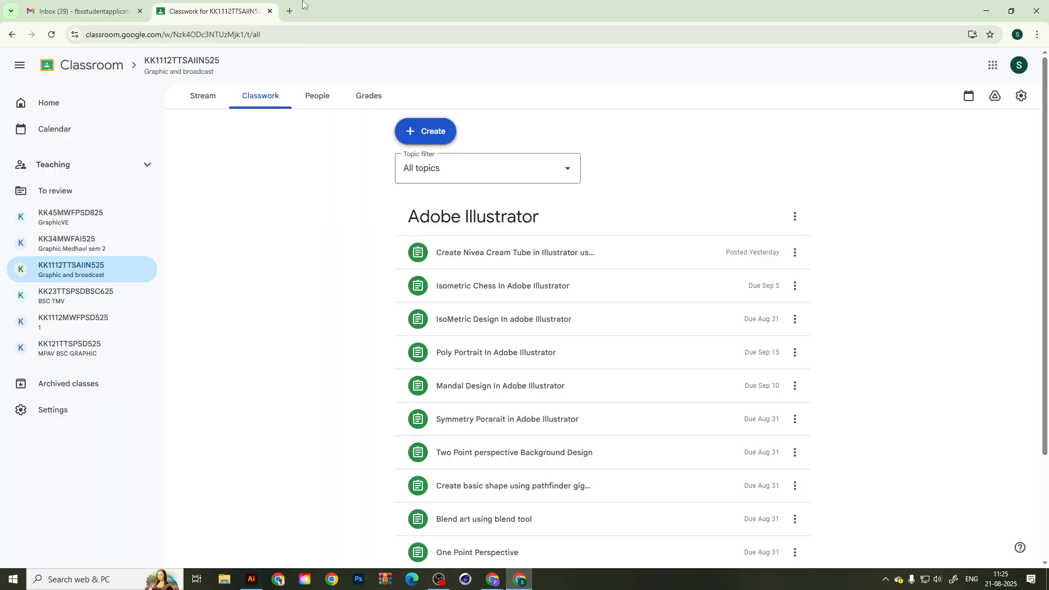
click(289, 11)
text(Cimor)
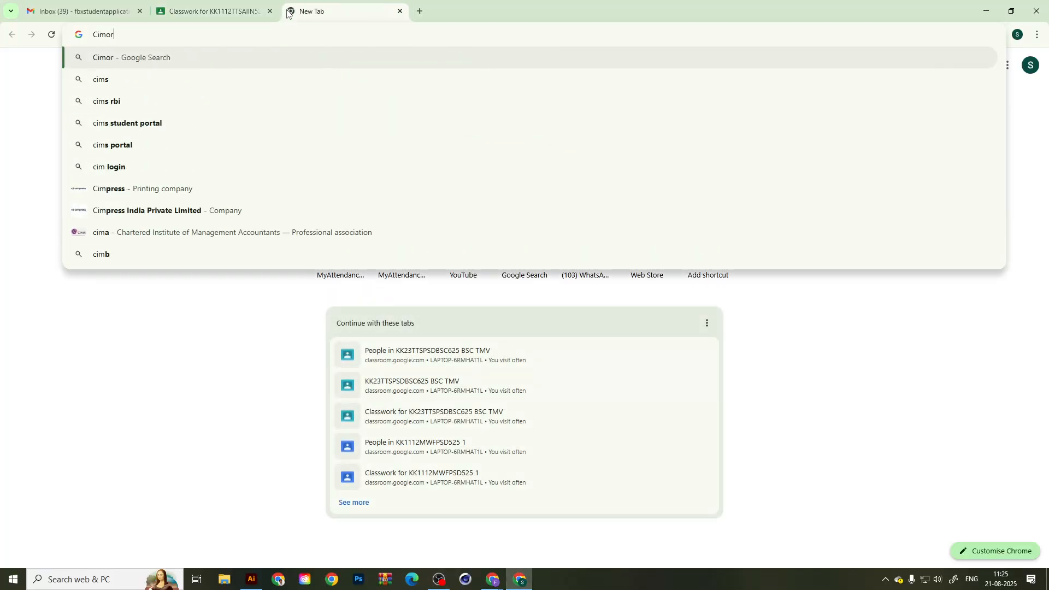
text(ess india)
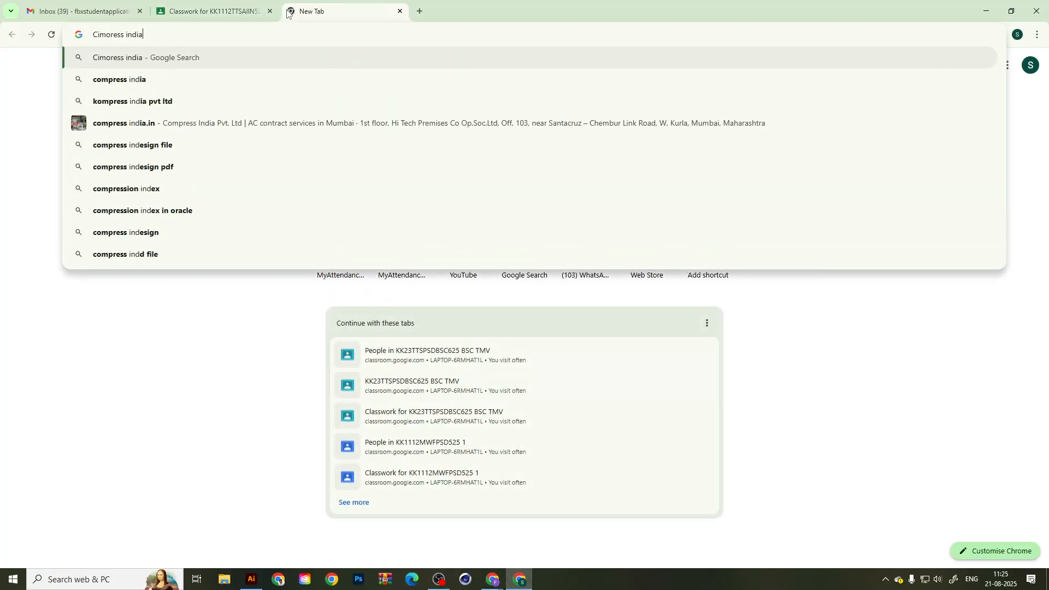
key(Down)
key(Return)
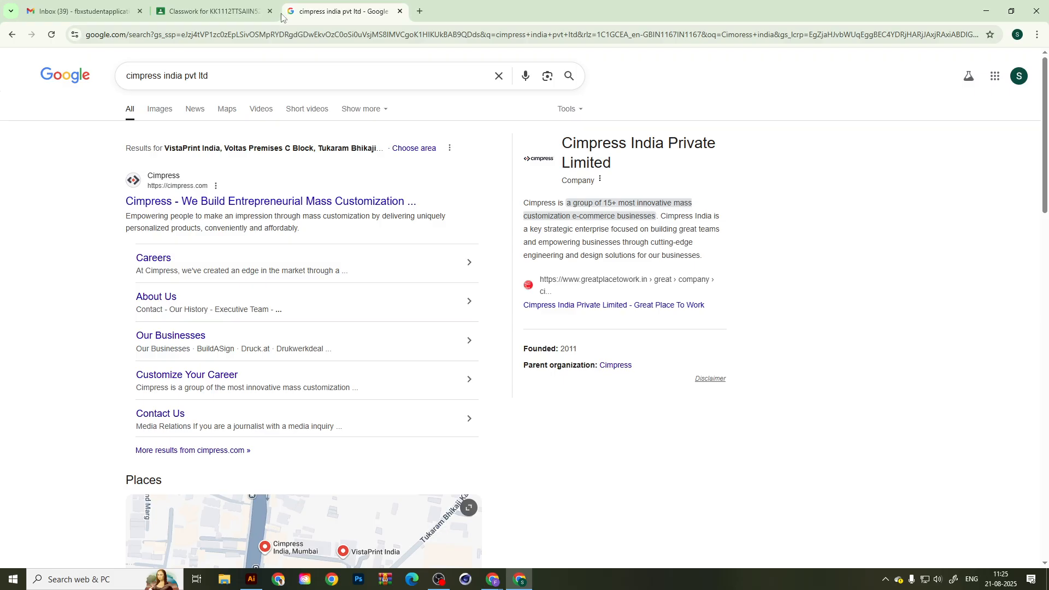
View the Cimpress website's home page and the image results for the company, and return to all search results.
click(261, 195)
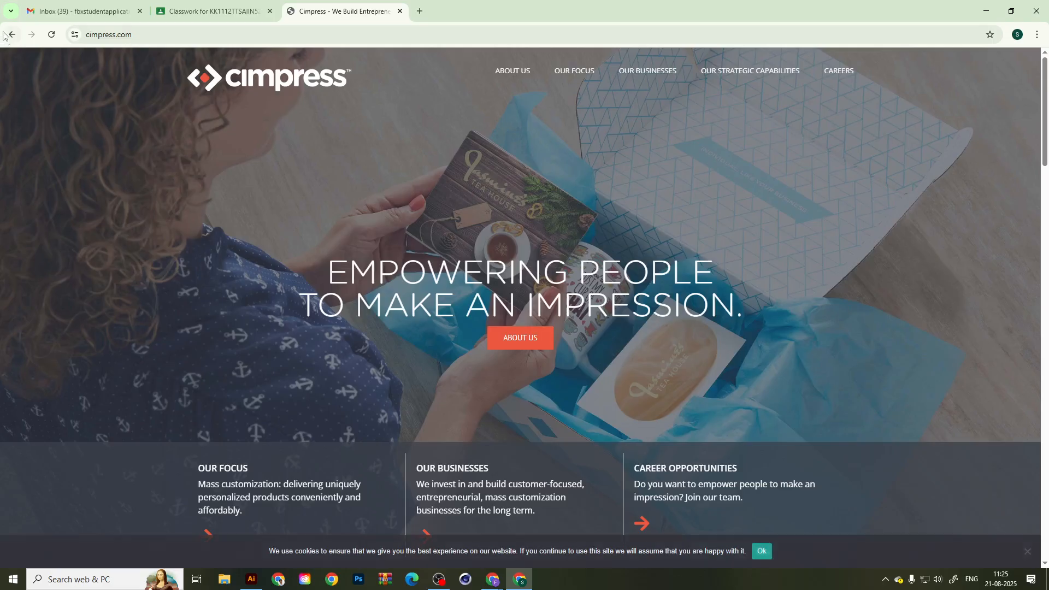
click(11, 34)
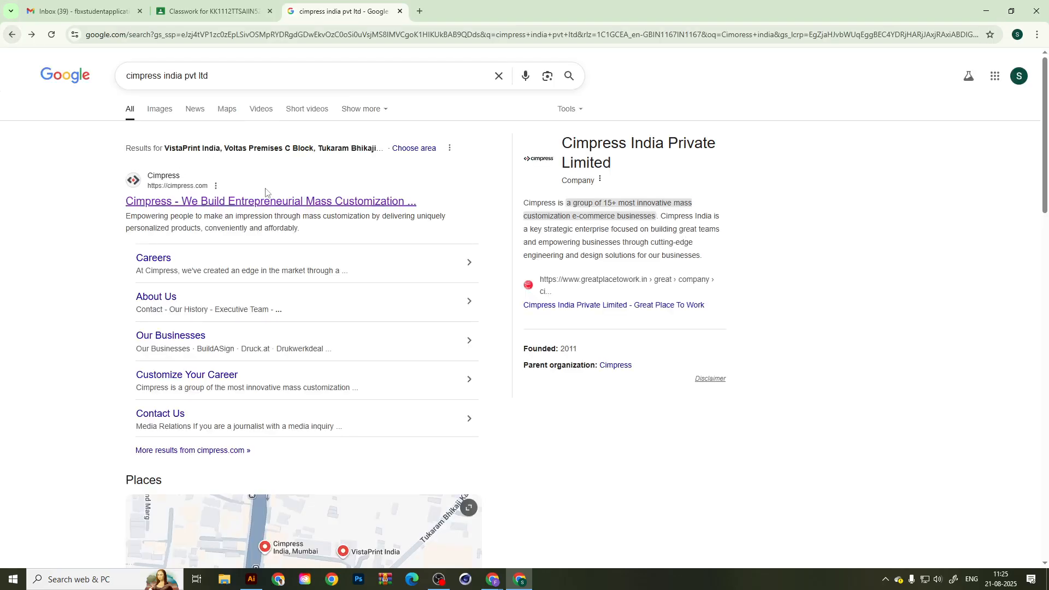
click(152, 115)
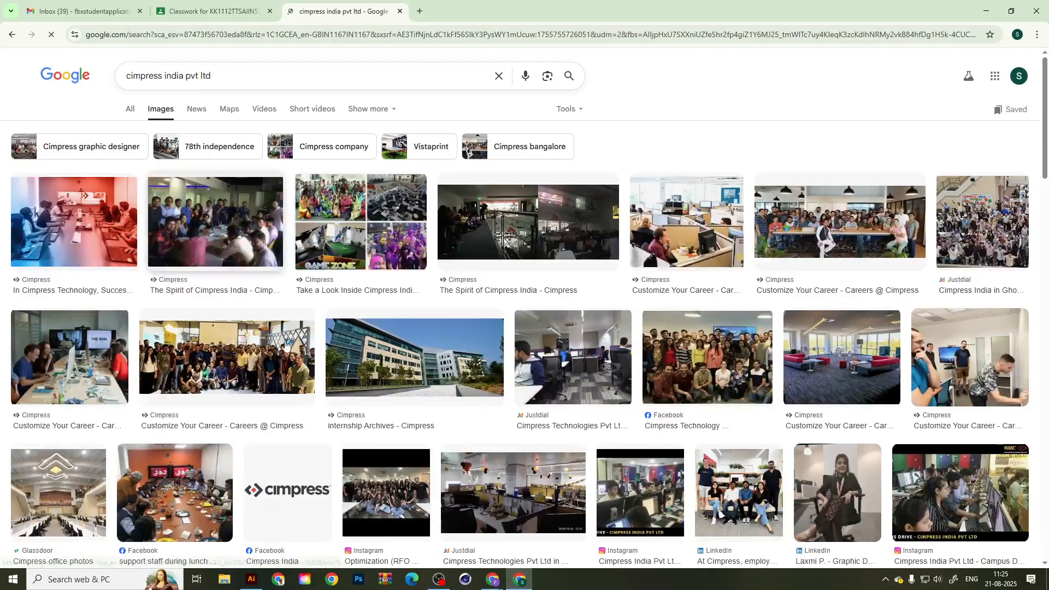
click(129, 112)
Expand the Places map in the results and examine the area around the VistaPrint India and Cimpress India offices.
scroll(248, 304, down, 4)
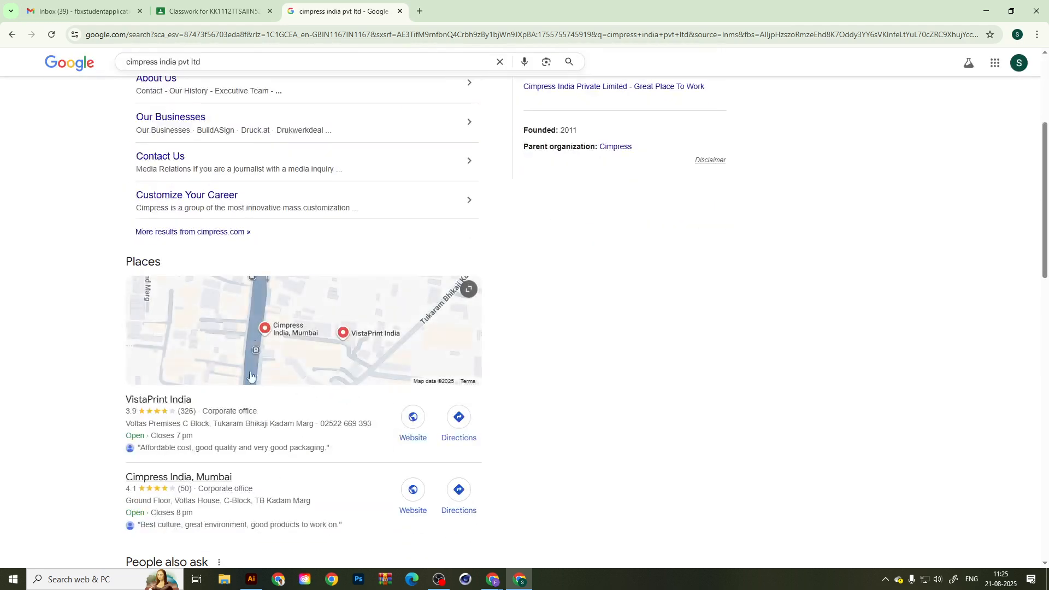
click(189, 305)
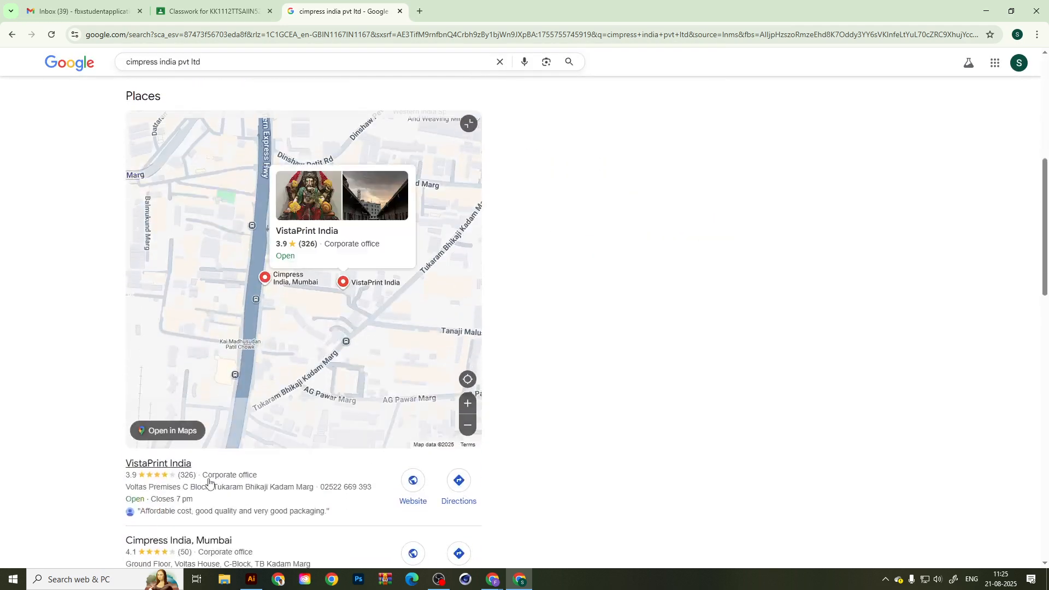
scroll(269, 321, up, 3)
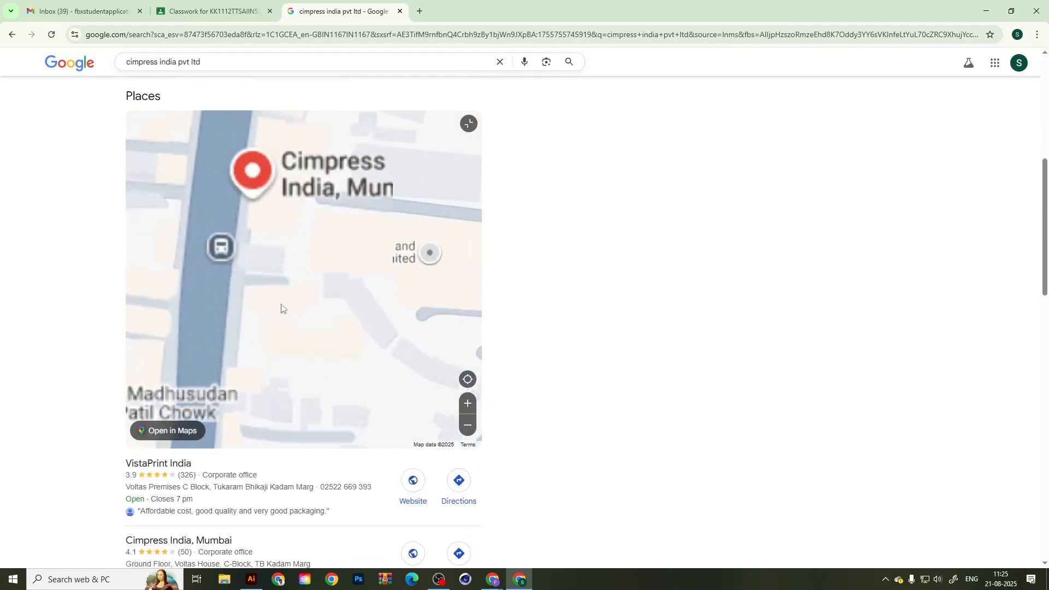
scroll(283, 322, down, 3)
scroll(546, 353, down, 5)
scroll(544, 354, up, 6)
scroll(173, 166, up, 3)
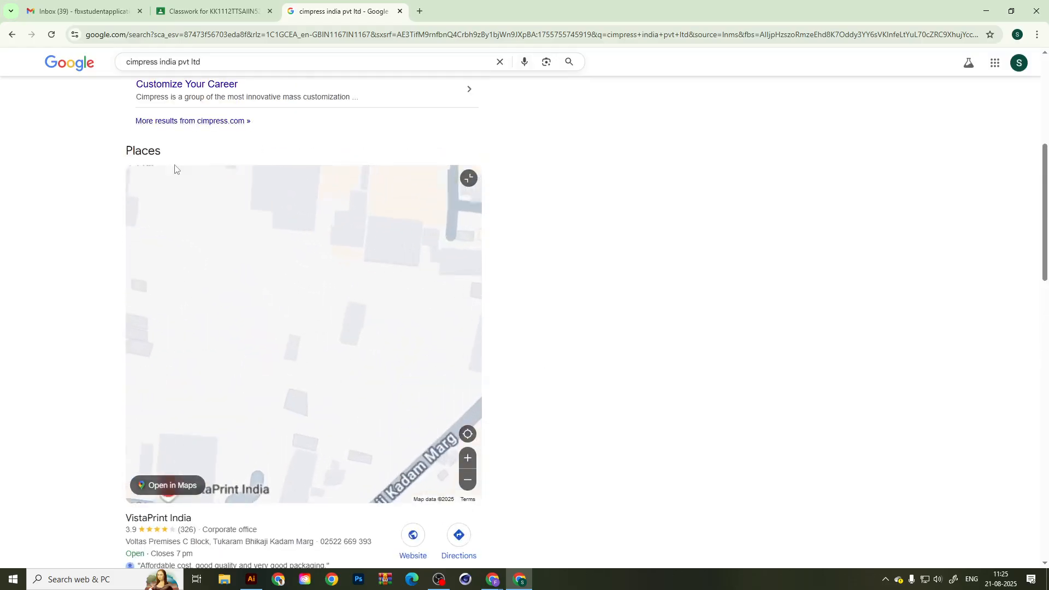
scroll(231, 115, up, 6)
Show the search results in Google Maps and open the details of Cimpress India, Mumbai.
click(232, 115)
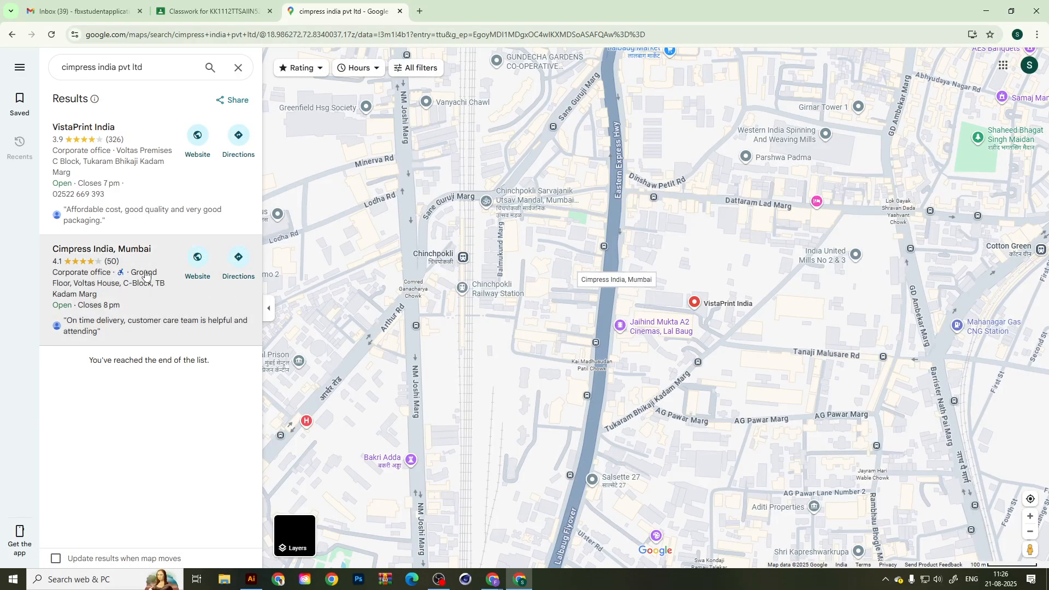
click(134, 299)
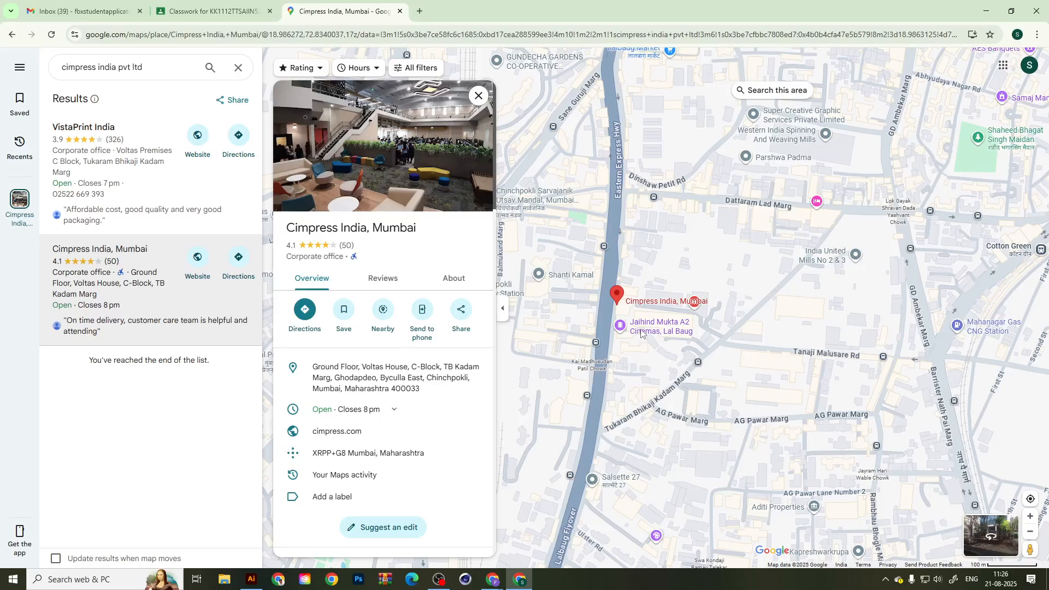
mouse_move(642, 328)
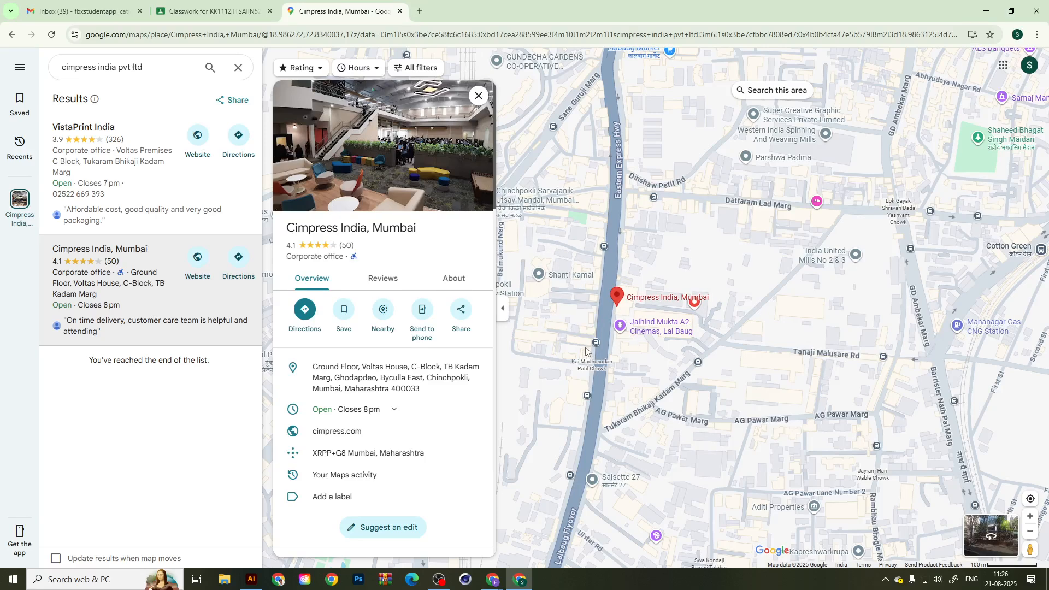
Browse the office photos of Cimpress India, Mumbai, including the workstations and lounge areas, and close the Maps page.
click(428, 174)
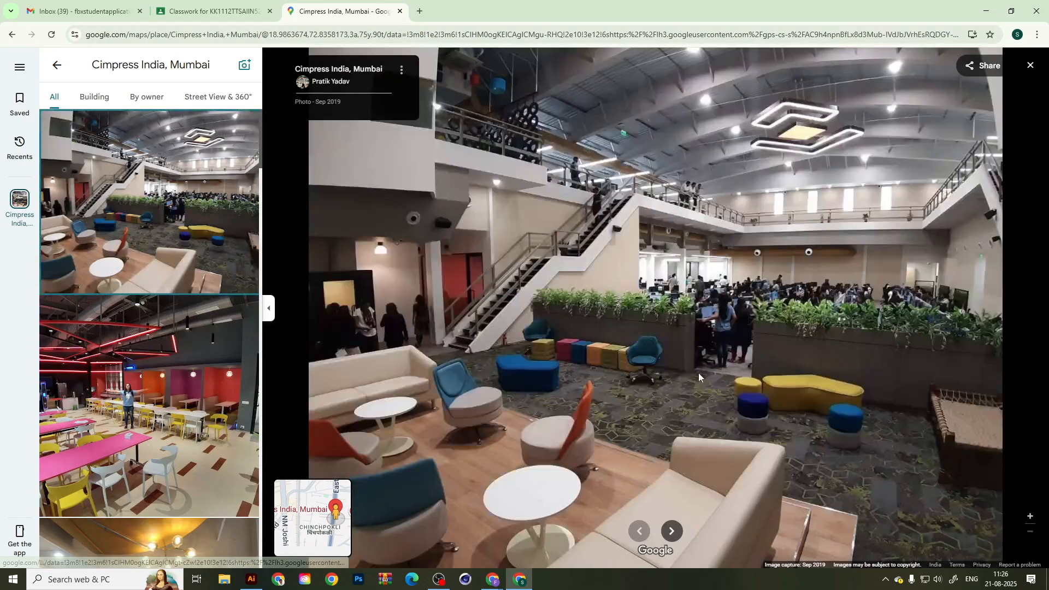
scroll(158, 376, down, 5)
click(149, 250)
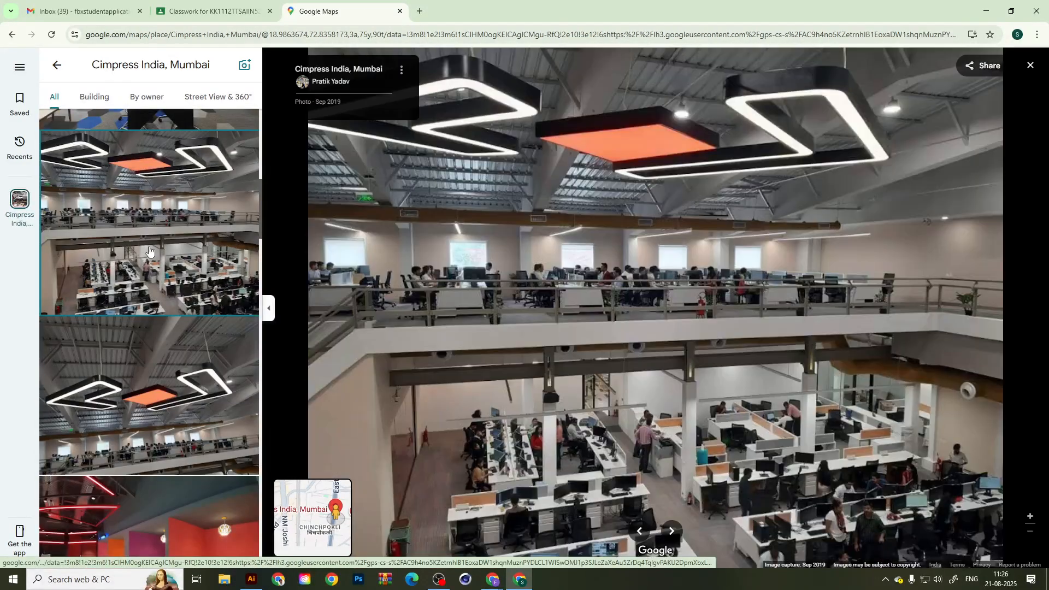
scroll(204, 428, down, 1)
click(169, 377)
click(139, 492)
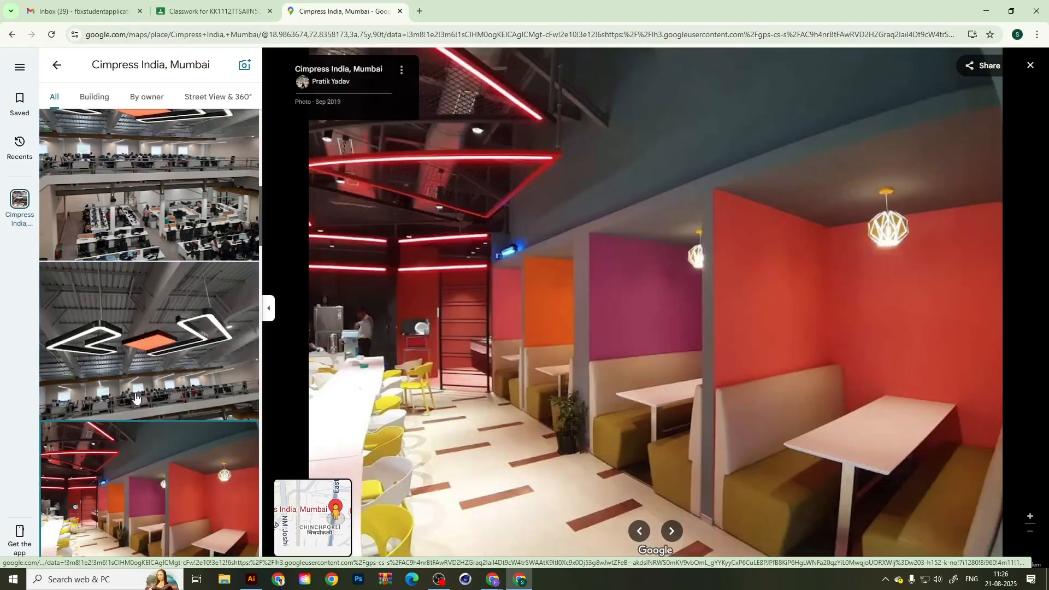
scroll(136, 397, down, 5)
click(124, 433)
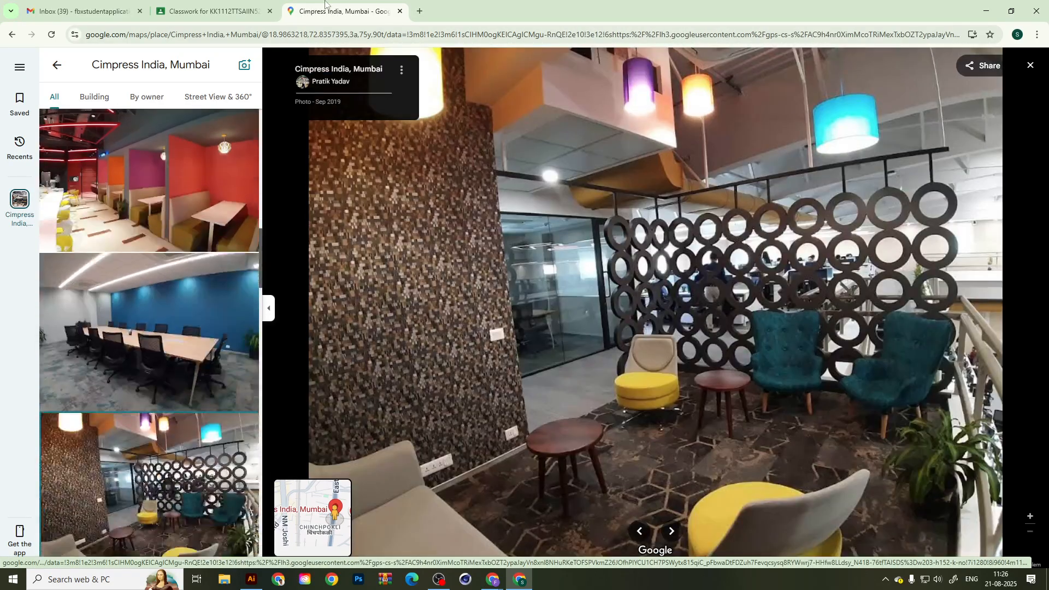
click(399, 11)
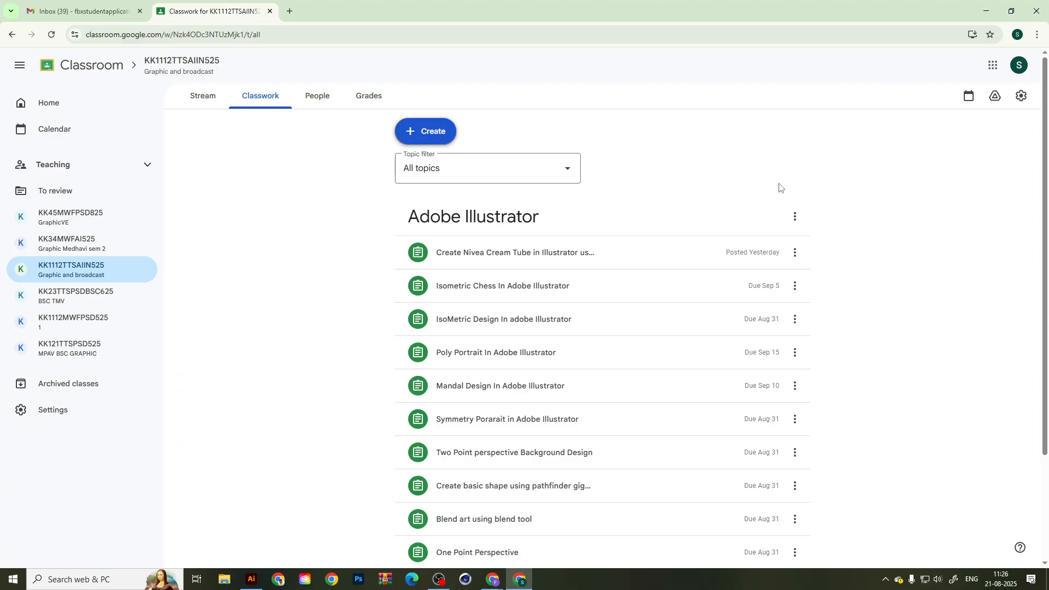
Switch to Illustrator, start a new document and choose the A4 print preset.
click(986, 11)
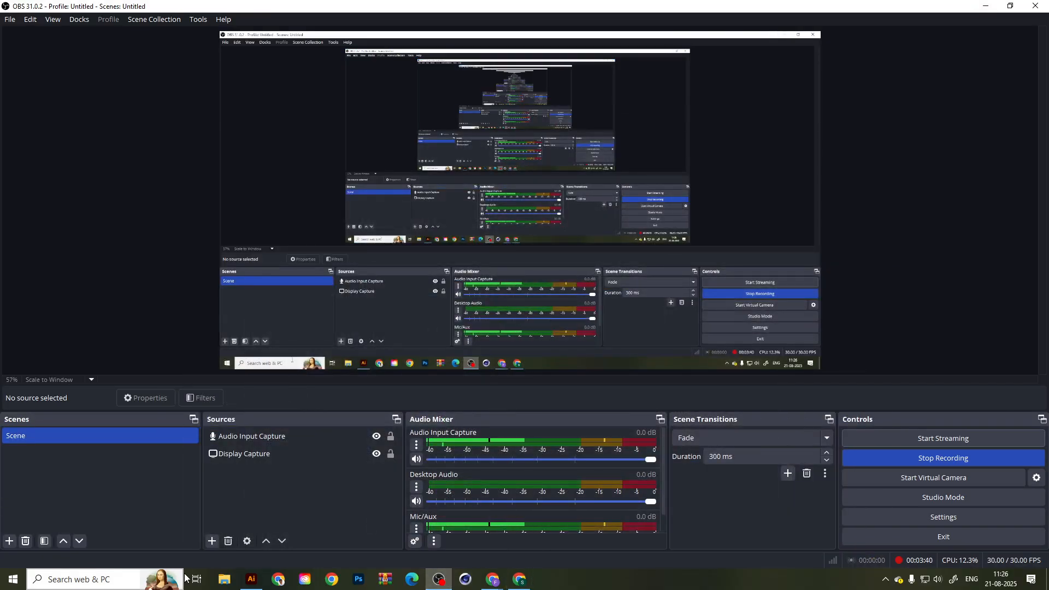
click(251, 579)
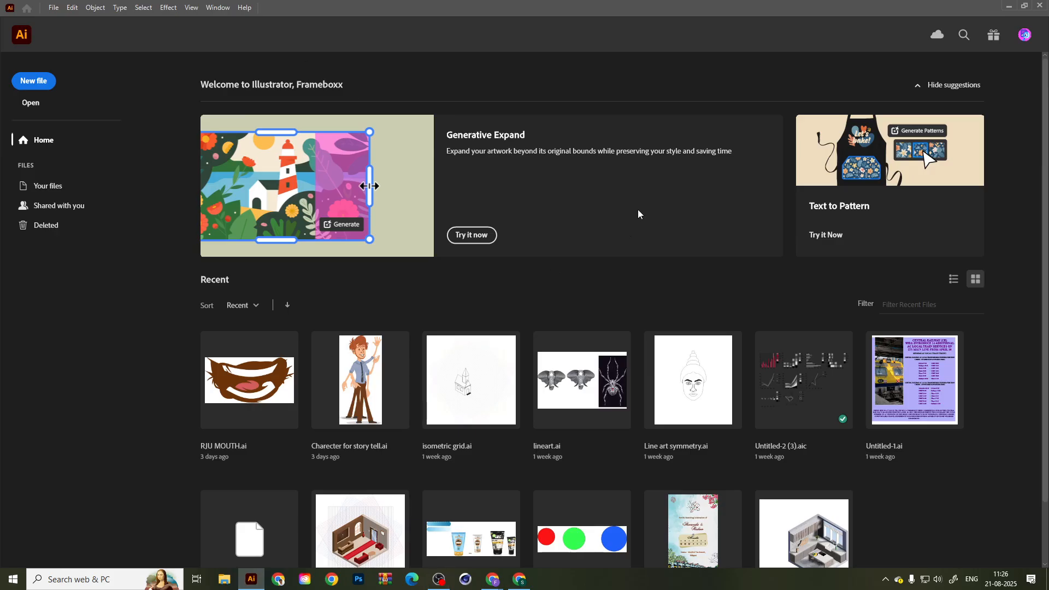
click(54, 7)
click(66, 19)
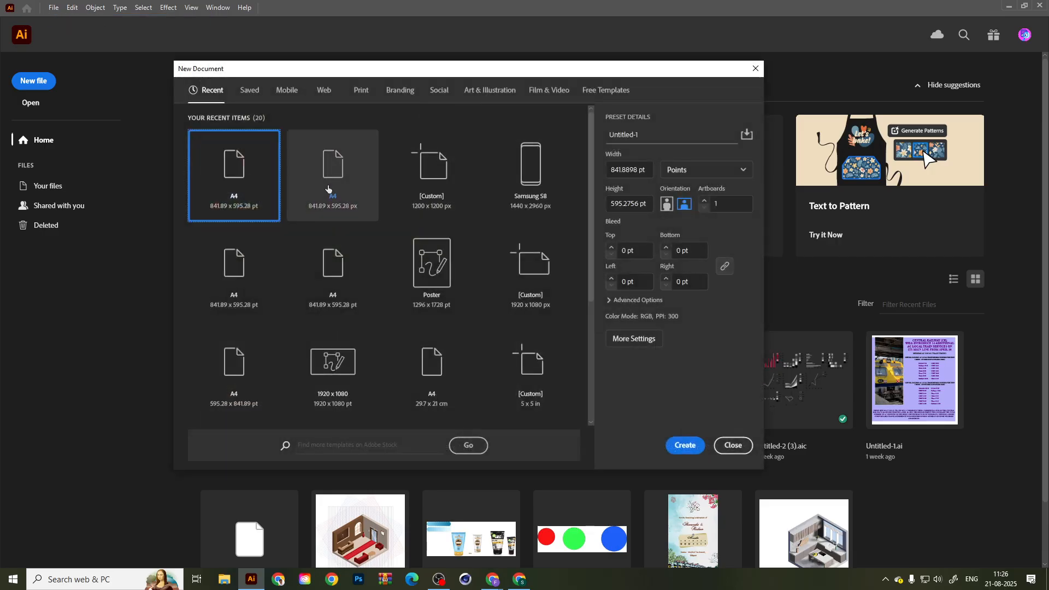
click(328, 189)
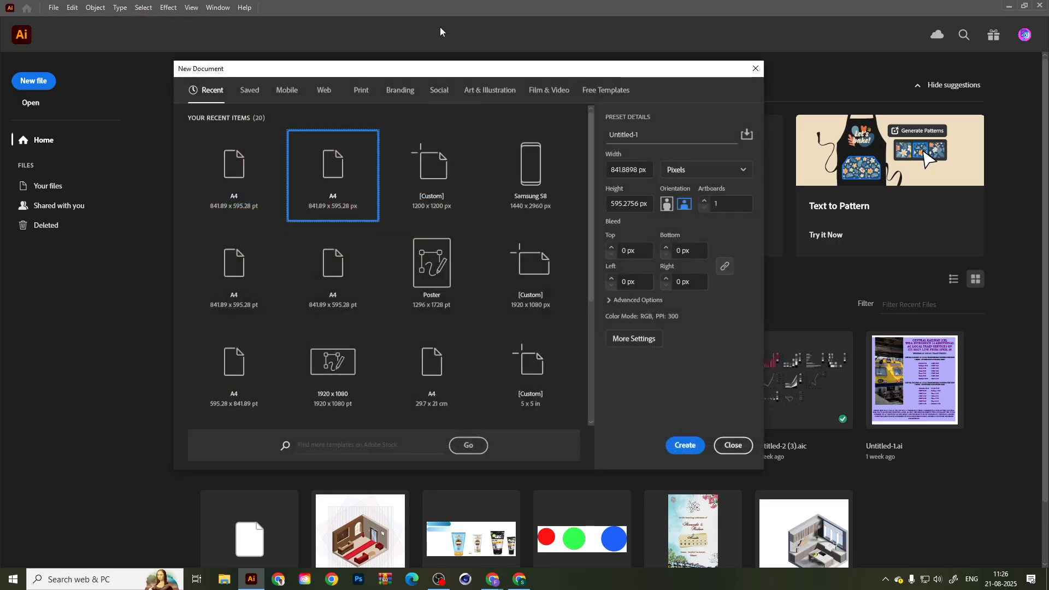
click(370, 91)
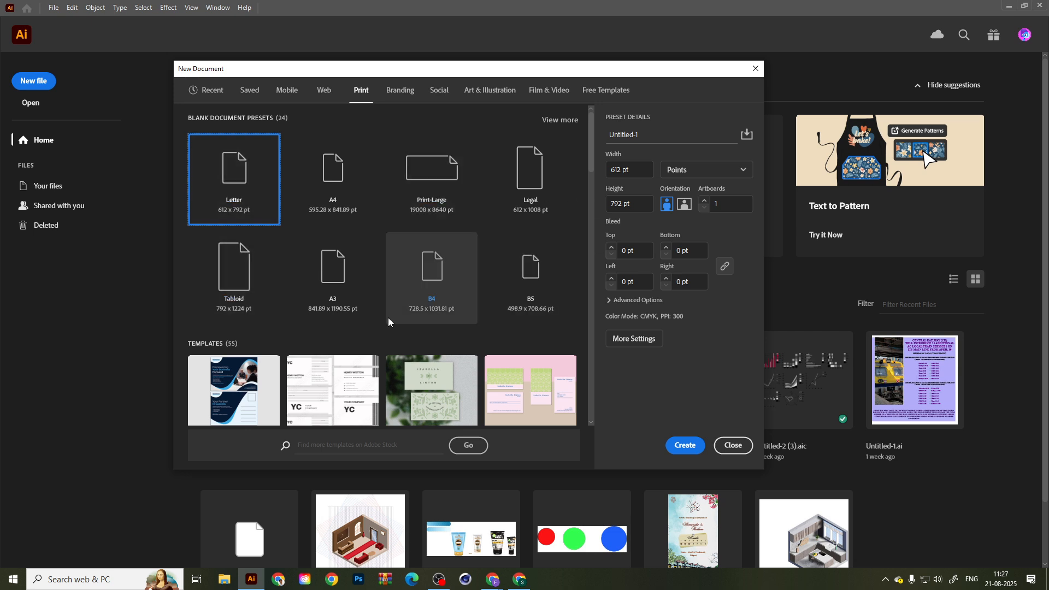
click(338, 196)
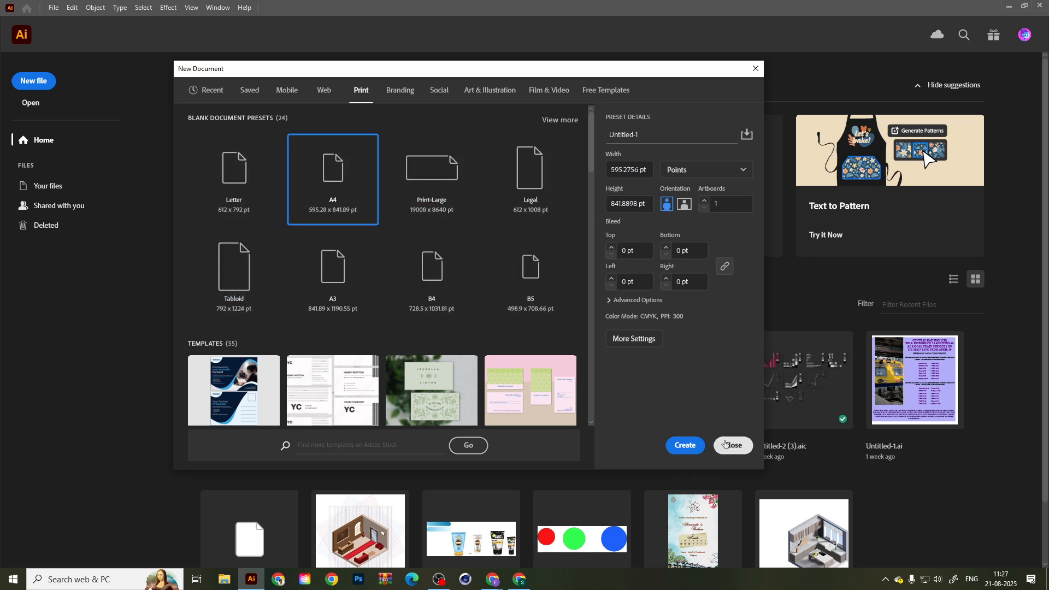
Switch to Google Classroom in Chrome and show the members of the class KK34MWFAI525.
click(526, 582)
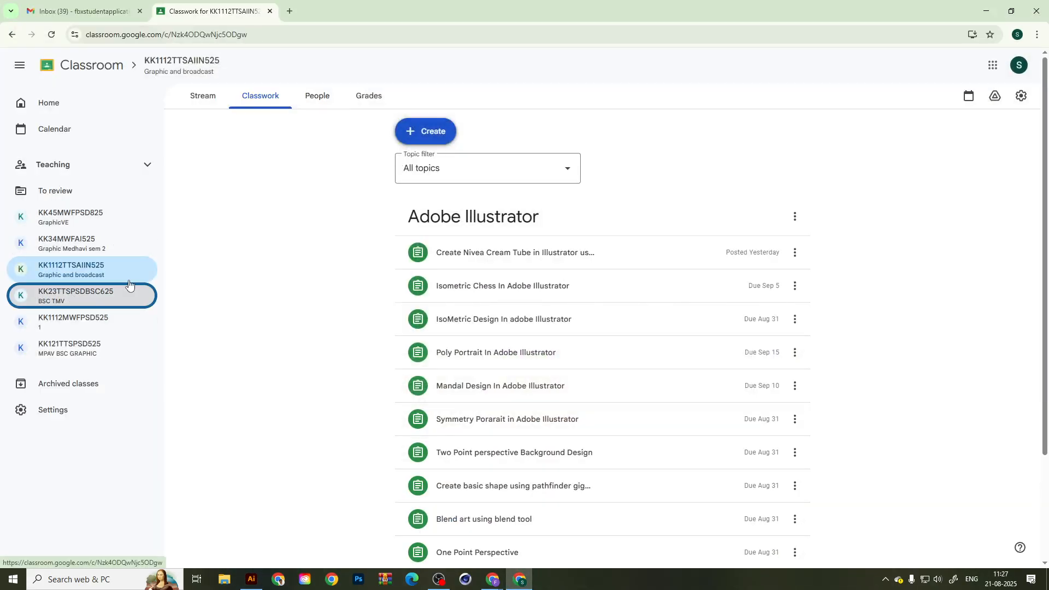
click(129, 285)
click(96, 243)
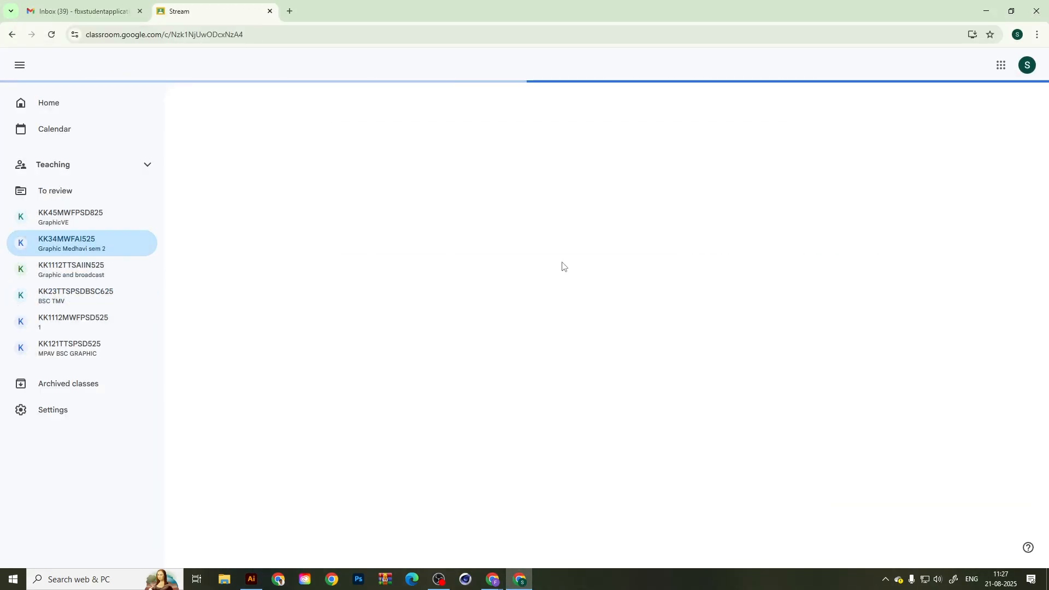
click(323, 99)
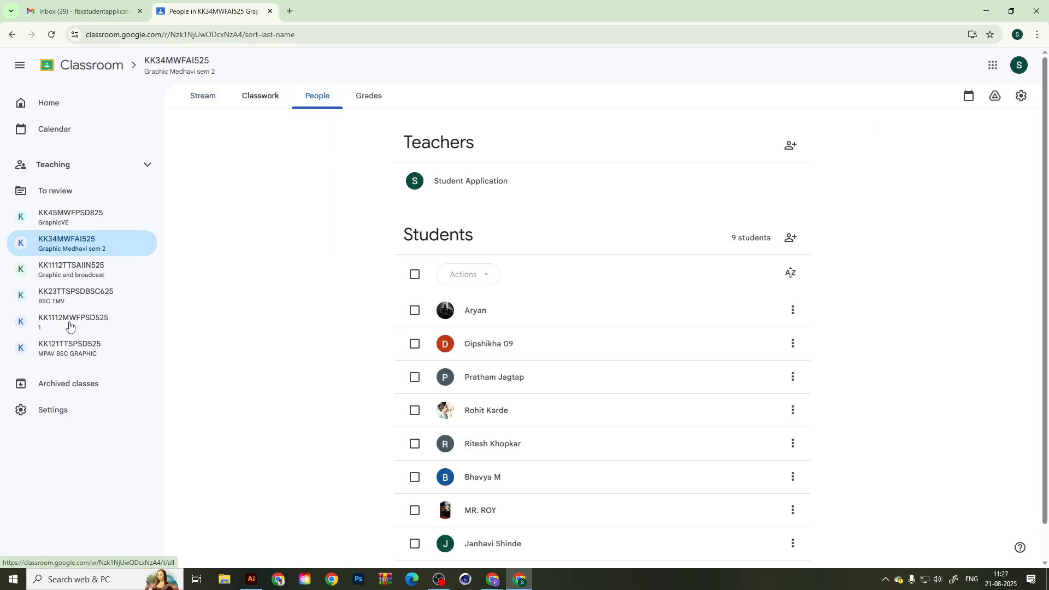
Open the classwork of the class KK23TTSPSDBSC625 and read the instructions of the "Typo Poster Just Do it" assignment.
click(88, 298)
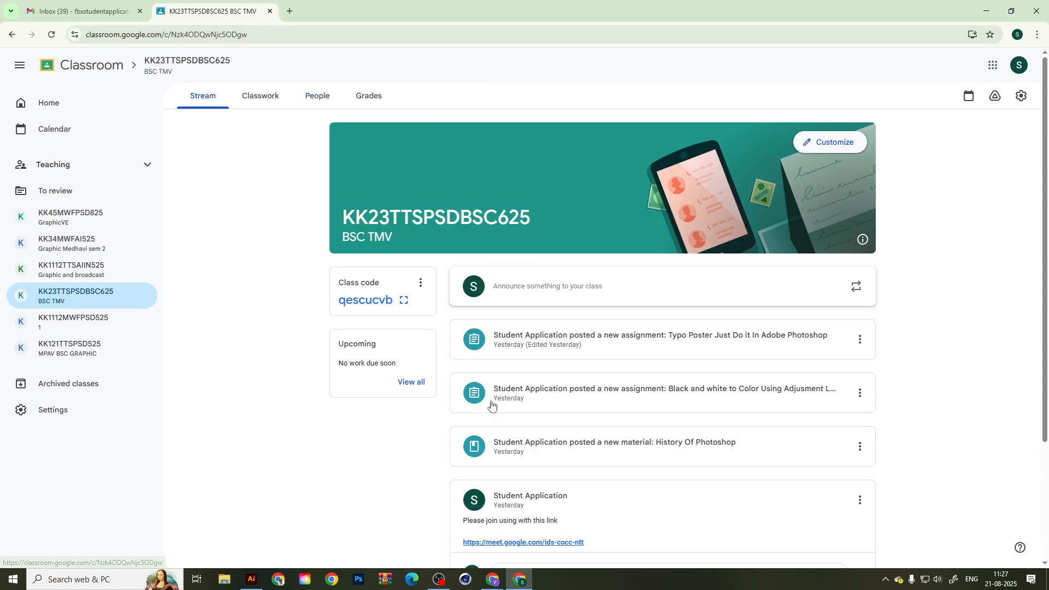
click(273, 107)
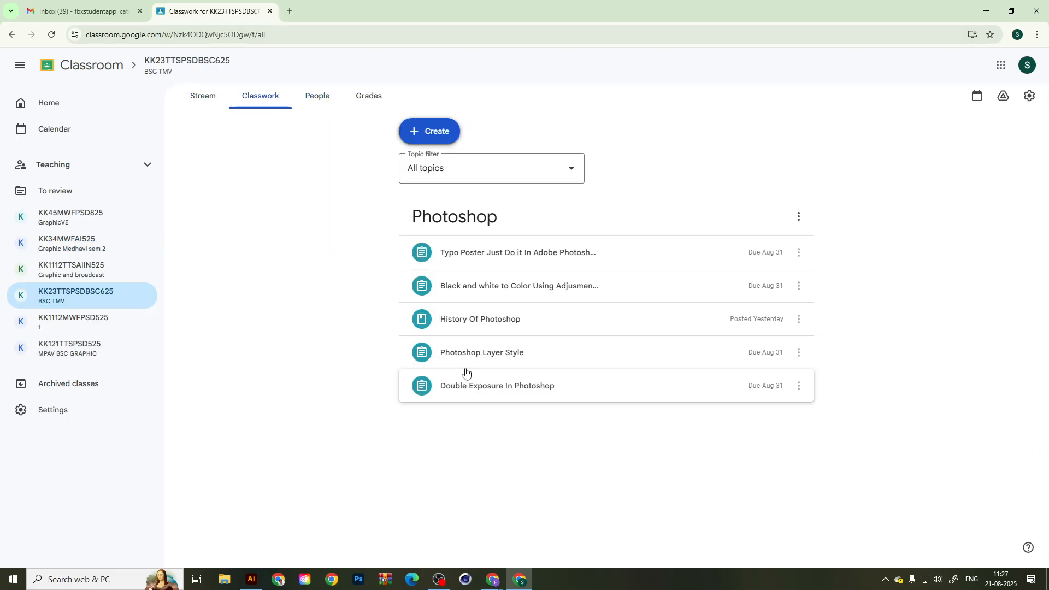
click(524, 252)
scroll(606, 424, down, 5)
scroll(503, 504, down, 3)
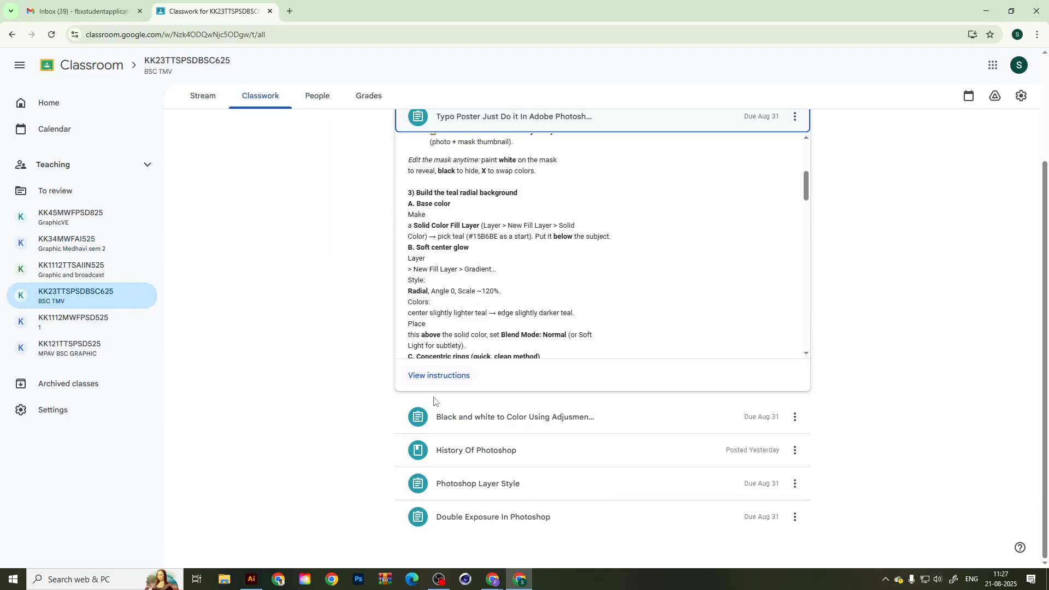
Open the full instructions of the "Typo Poster Just Do it" assignment and examine the contents of the attached Homework+-+Text+Tool.zip.
click(438, 374)
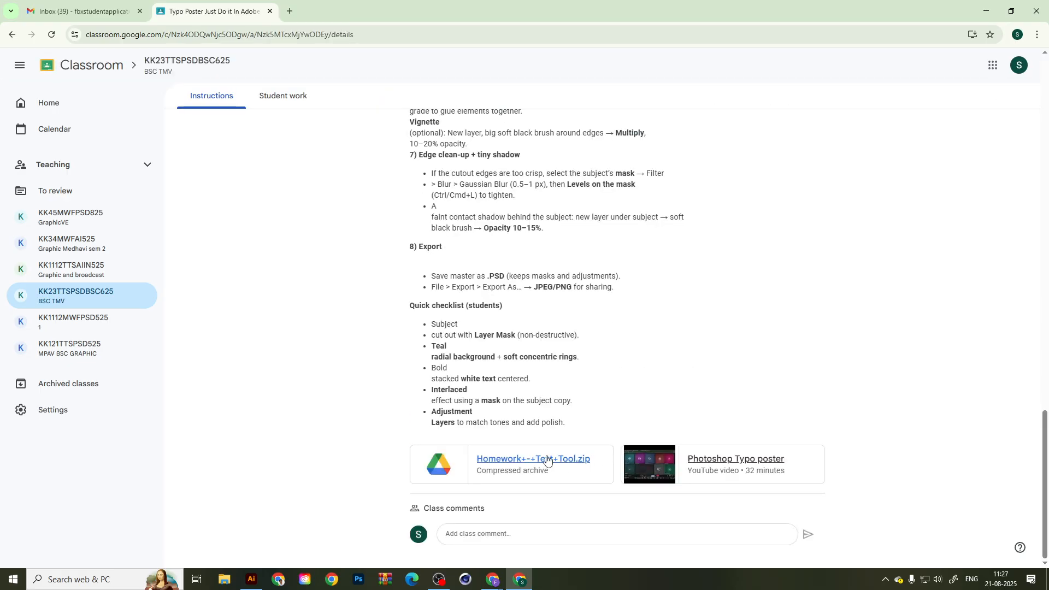
click(512, 459)
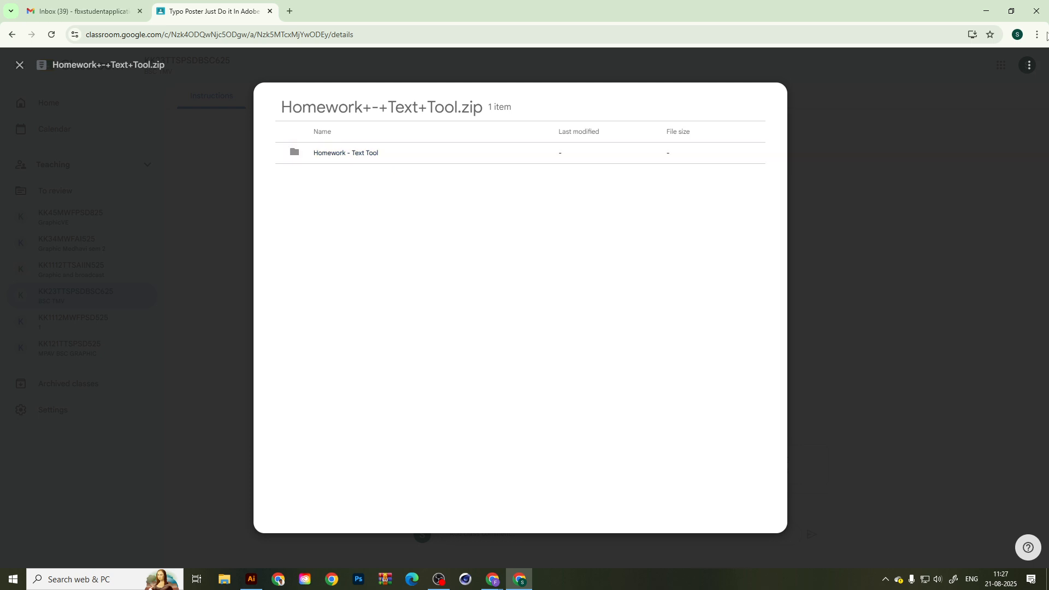
click(1030, 66)
click(916, 324)
click(344, 159)
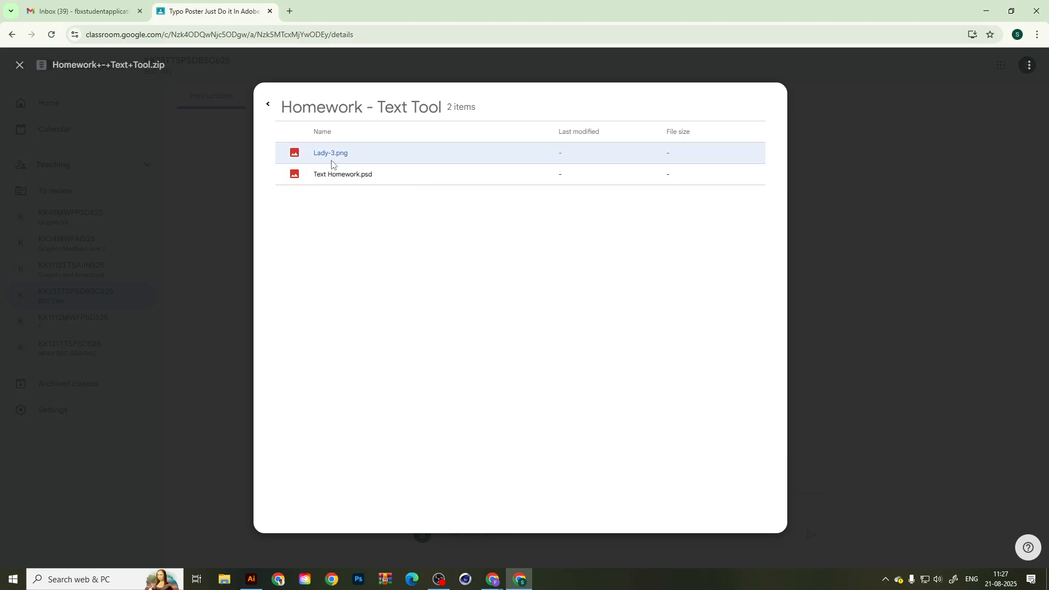
click(271, 107)
click(820, 365)
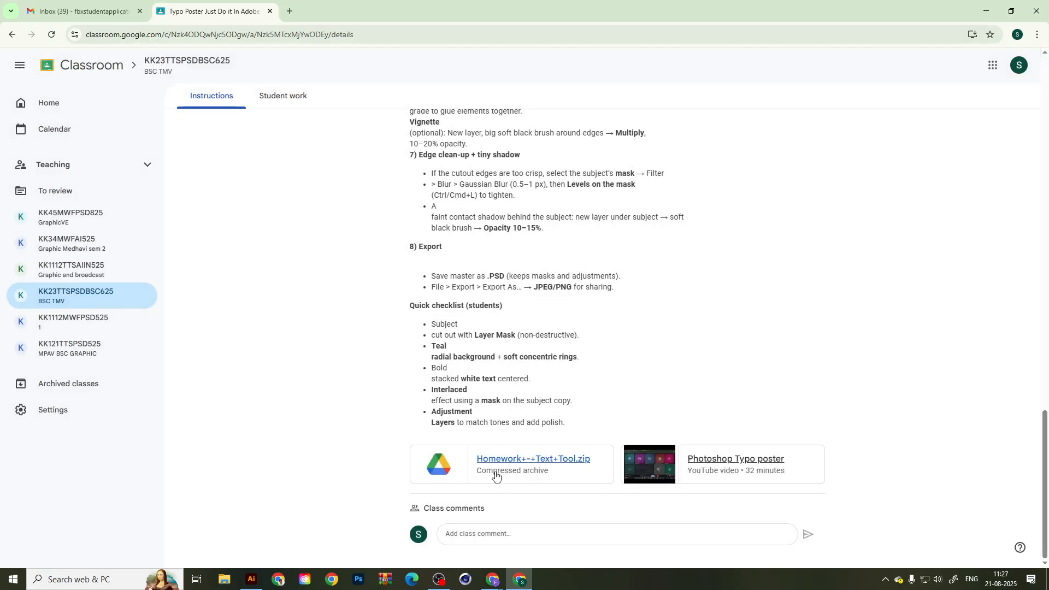
Reopen Homework+-+Text+Tool.zip and try to copy Lady-3.png from its Homework - Text Tool folder.
click(437, 472)
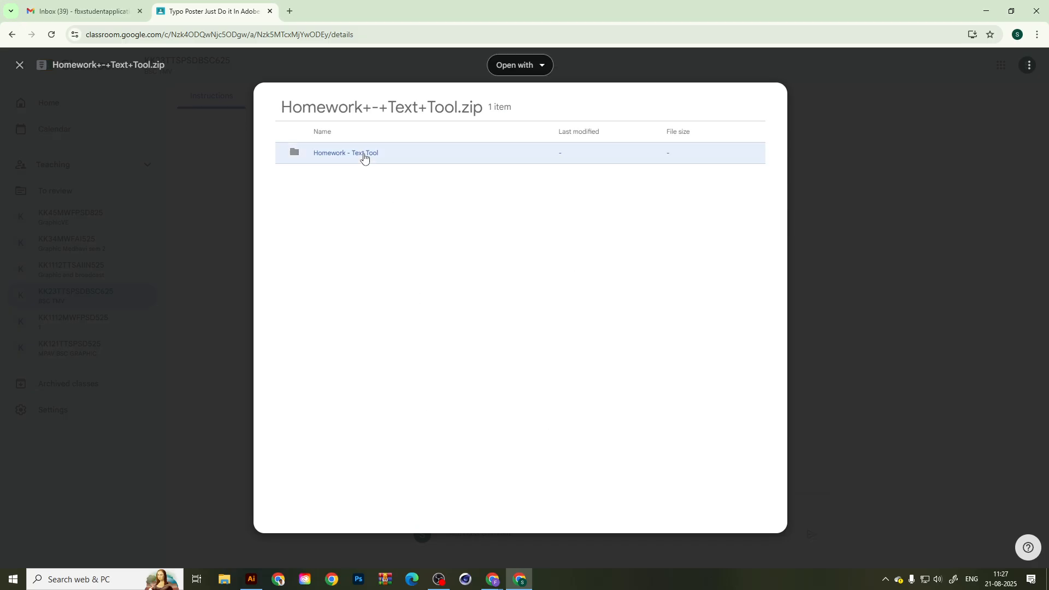
click(520, 66)
click(520, 66)
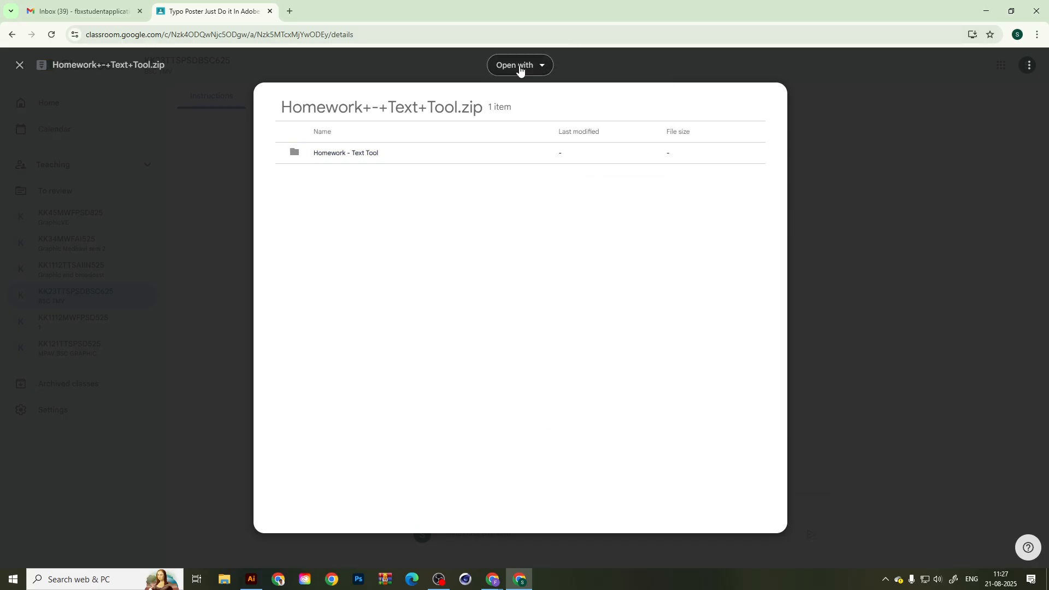
click(339, 154)
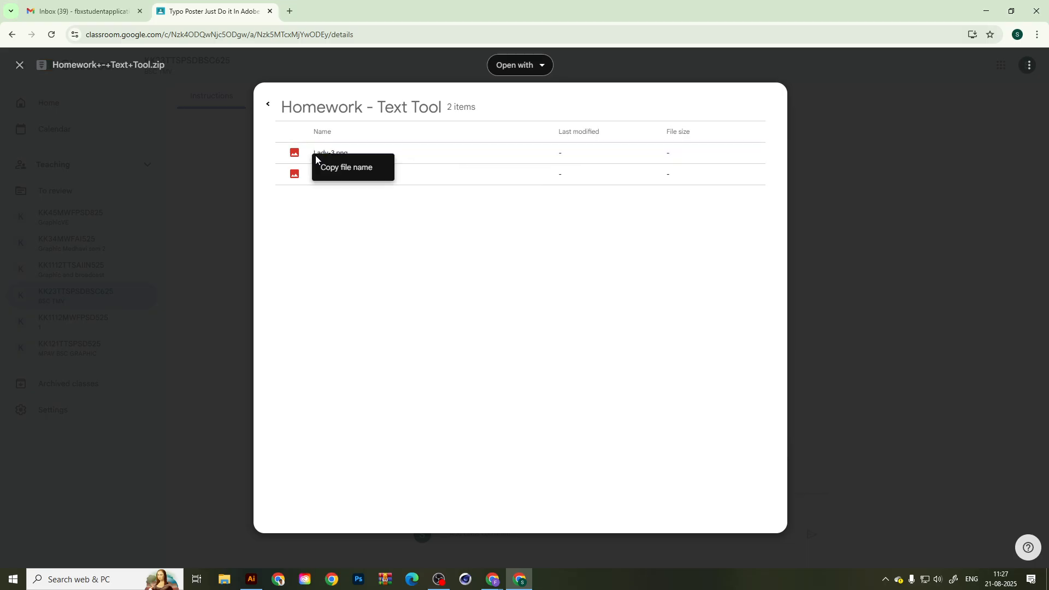
click(1029, 65)
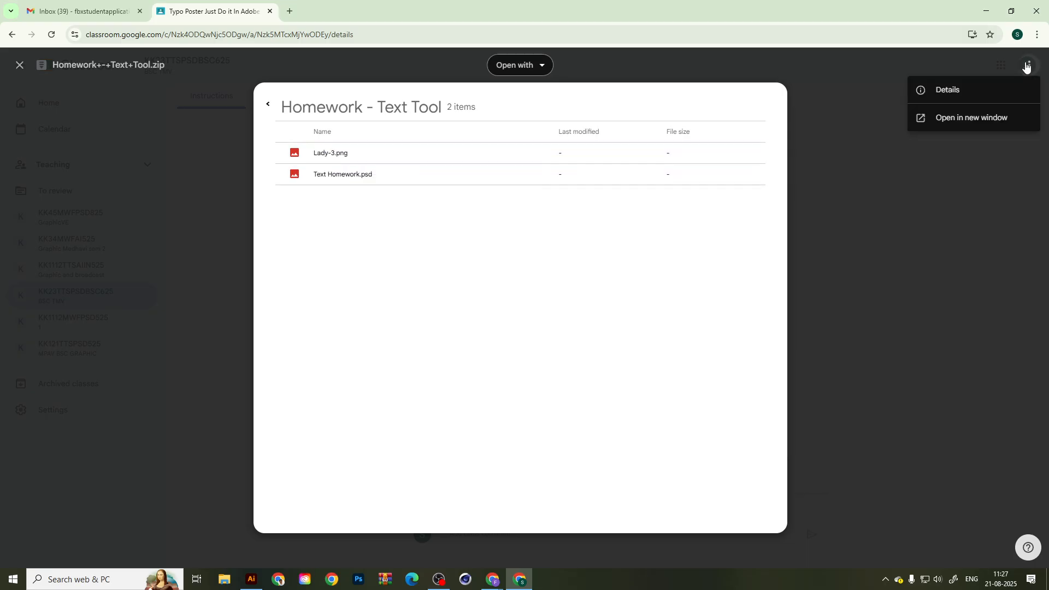
click(329, 154)
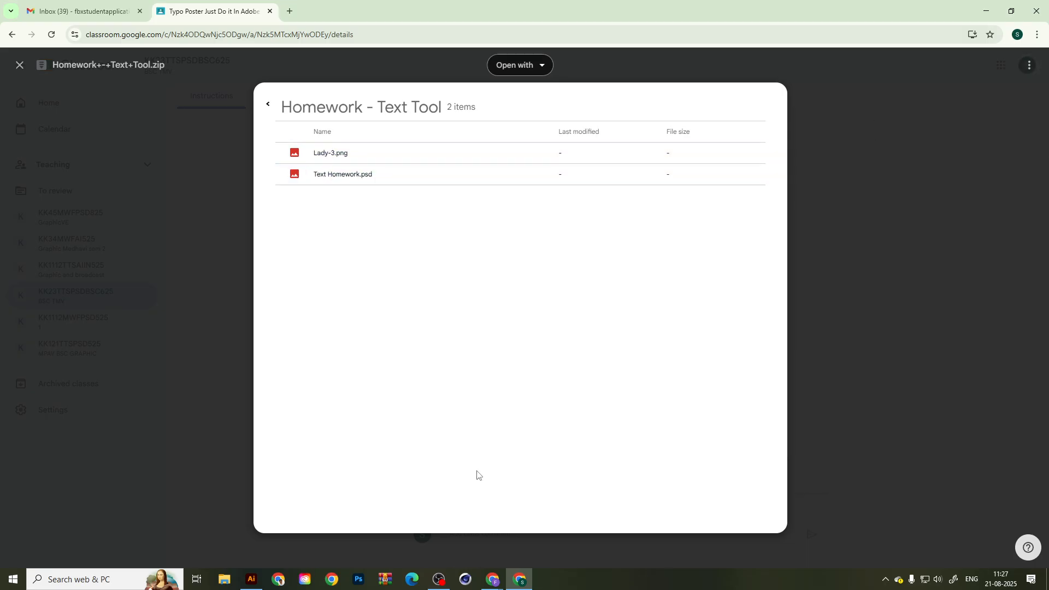
Switch to Illustrator, create the A4 print document, and undo a trial paste of the copied item.
click(252, 579)
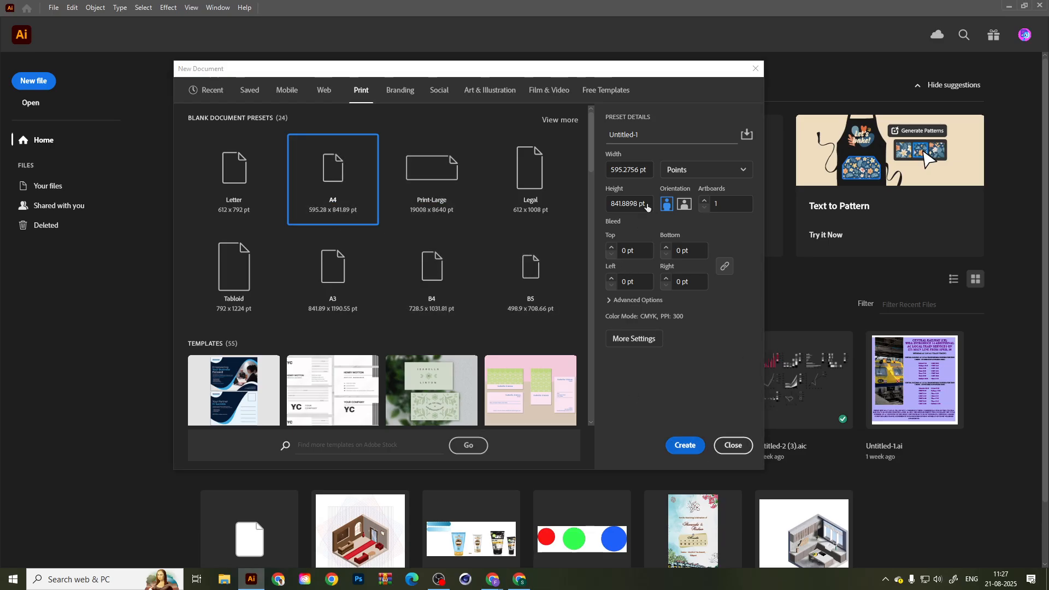
key(Return)
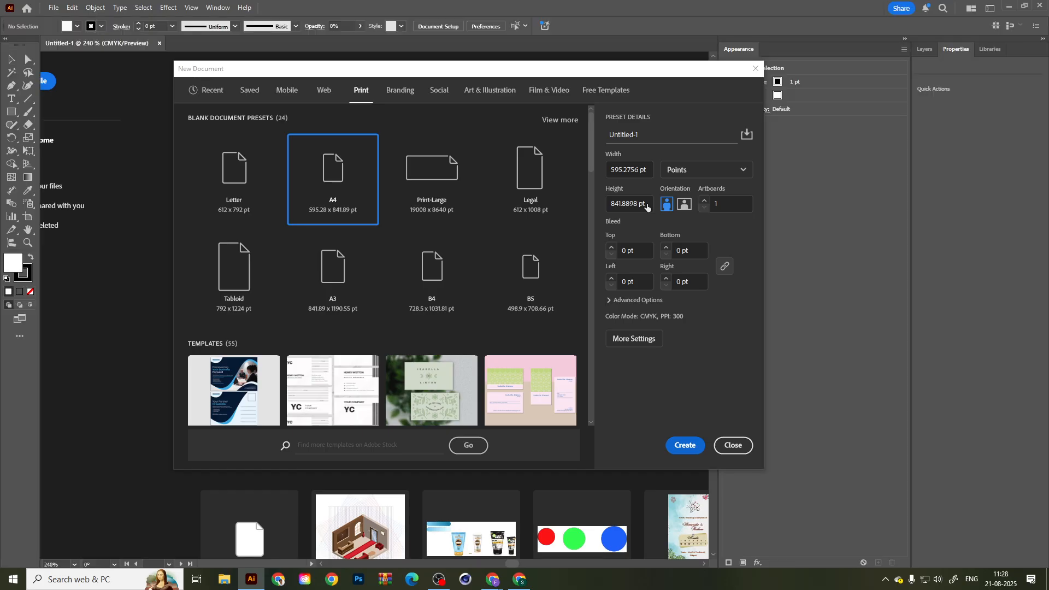
key(ctrl+v)
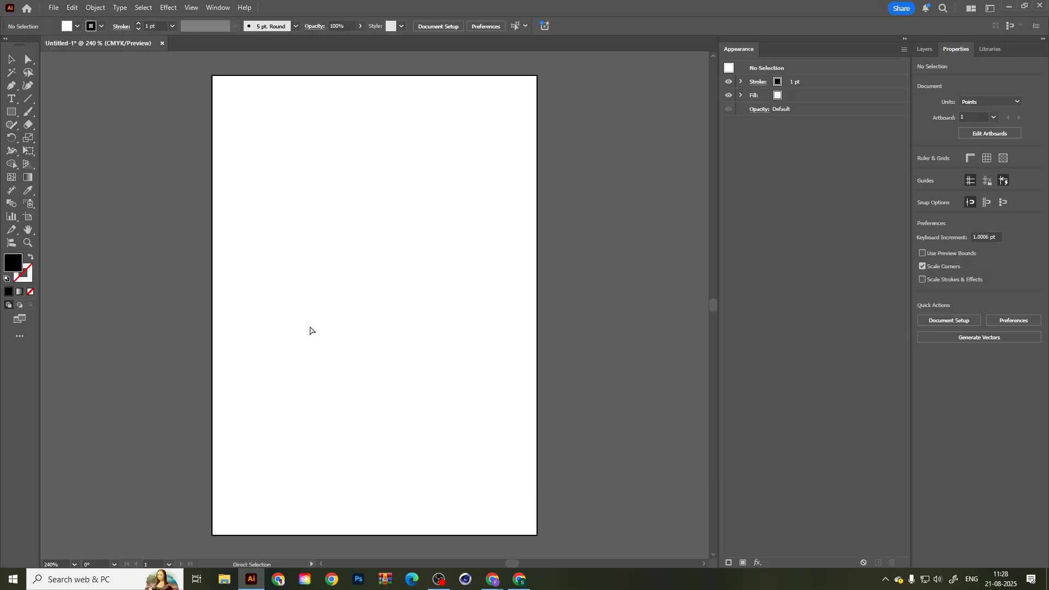
key(ctrl+z)
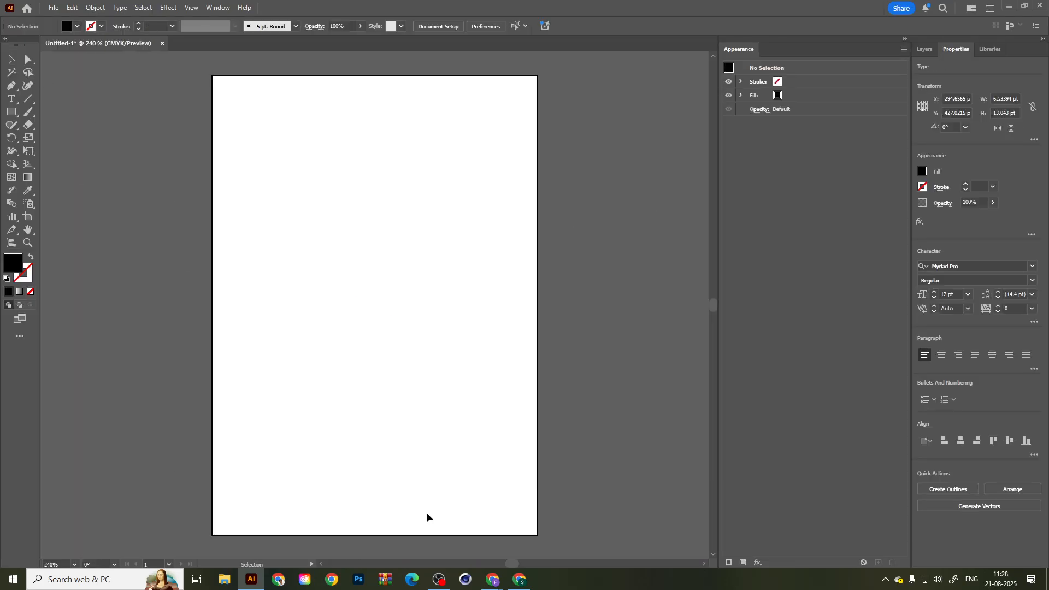
Switch back to the archive preview in Chrome, check its additional options and close the preview.
click(520, 580)
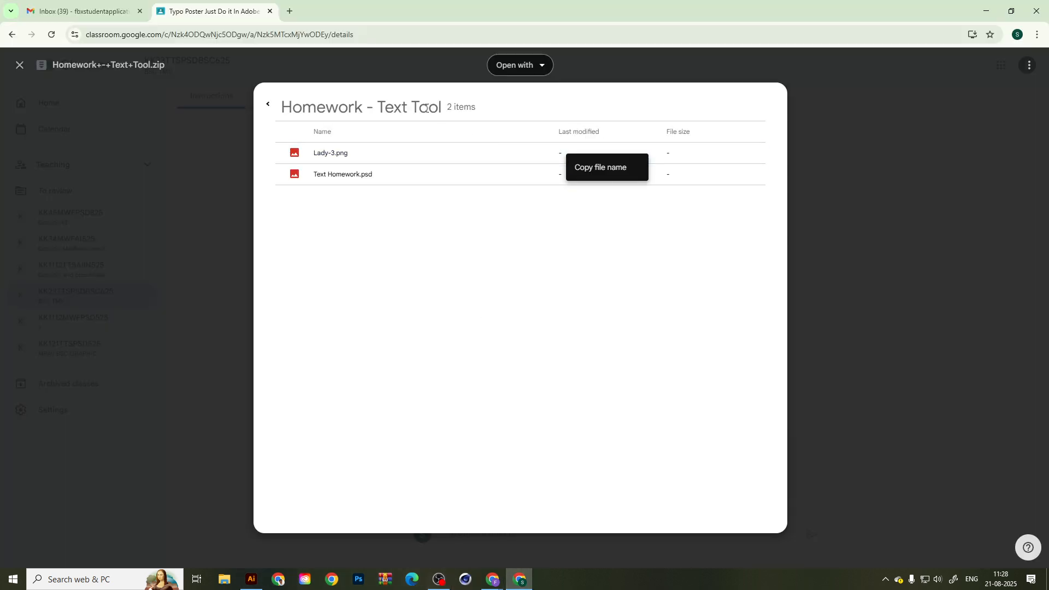
click(1030, 65)
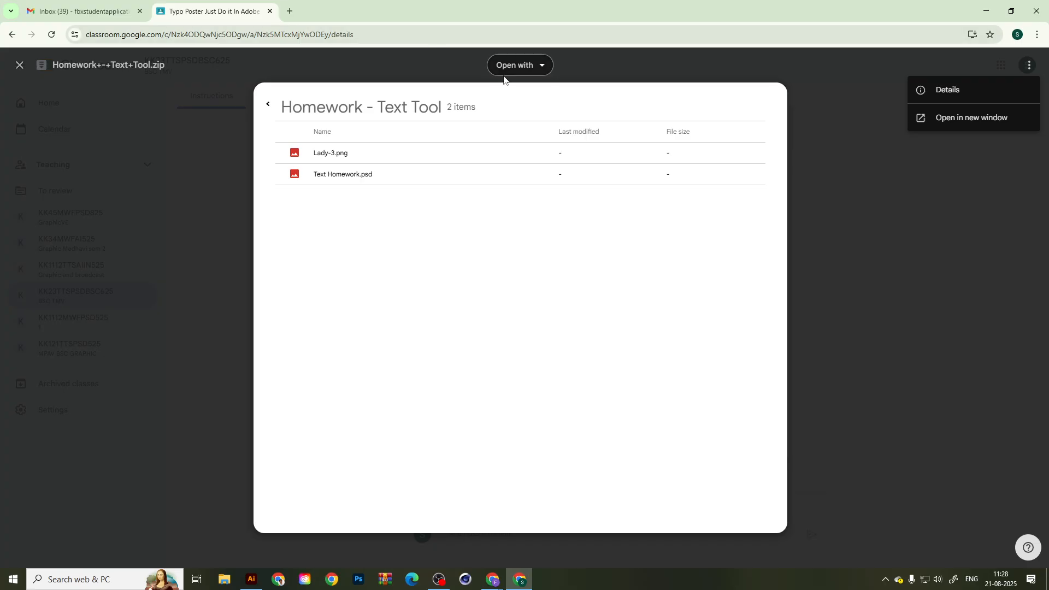
click(417, 361)
click(198, 264)
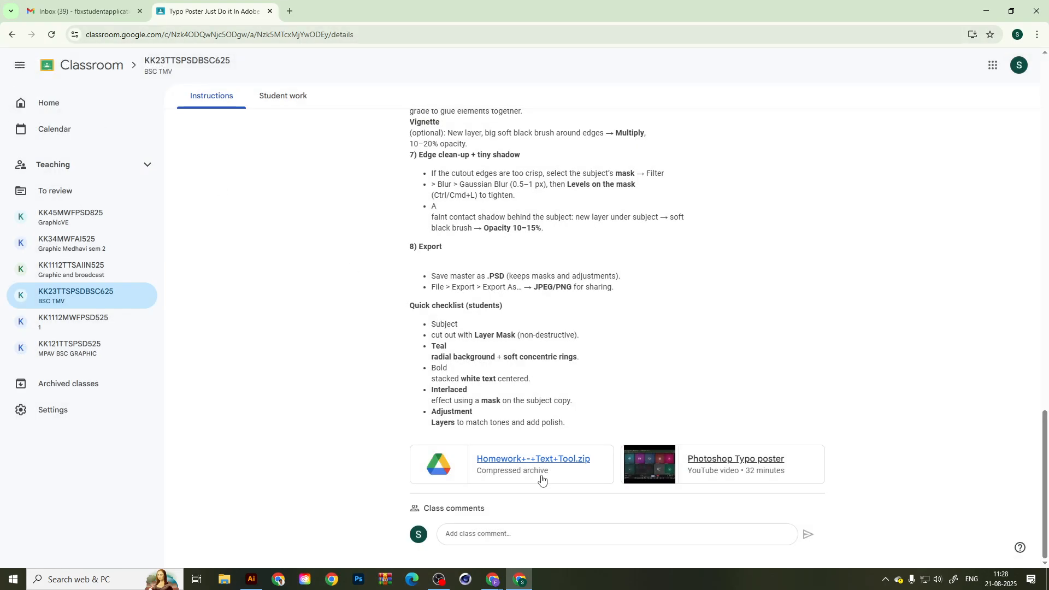
Check which actions are available for Lady-3.png in the archive's Homework - Text Tool folder, and close the preview.
click(432, 478)
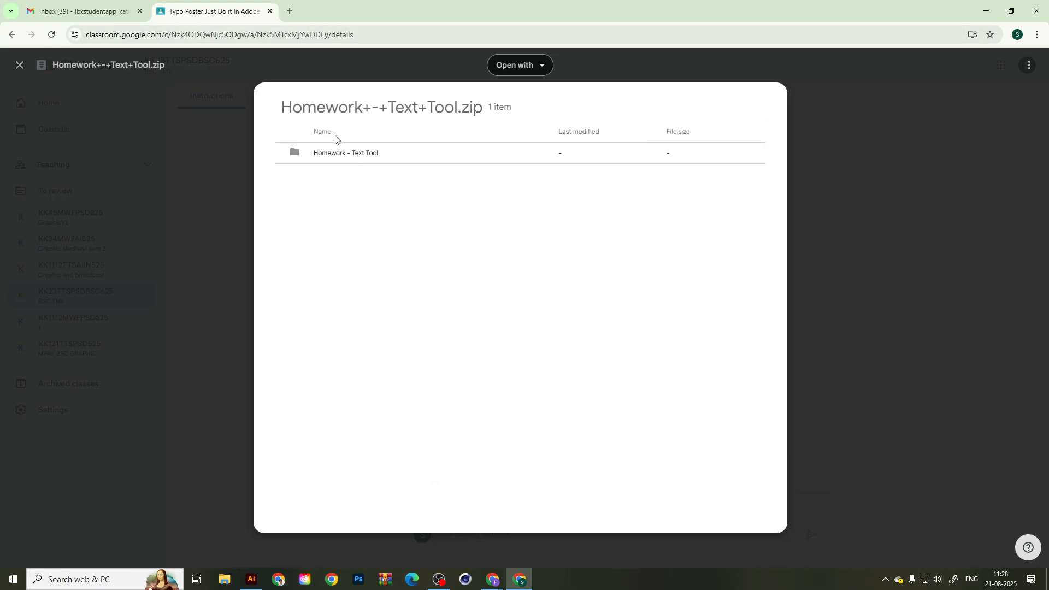
click(305, 153)
right_click(340, 153)
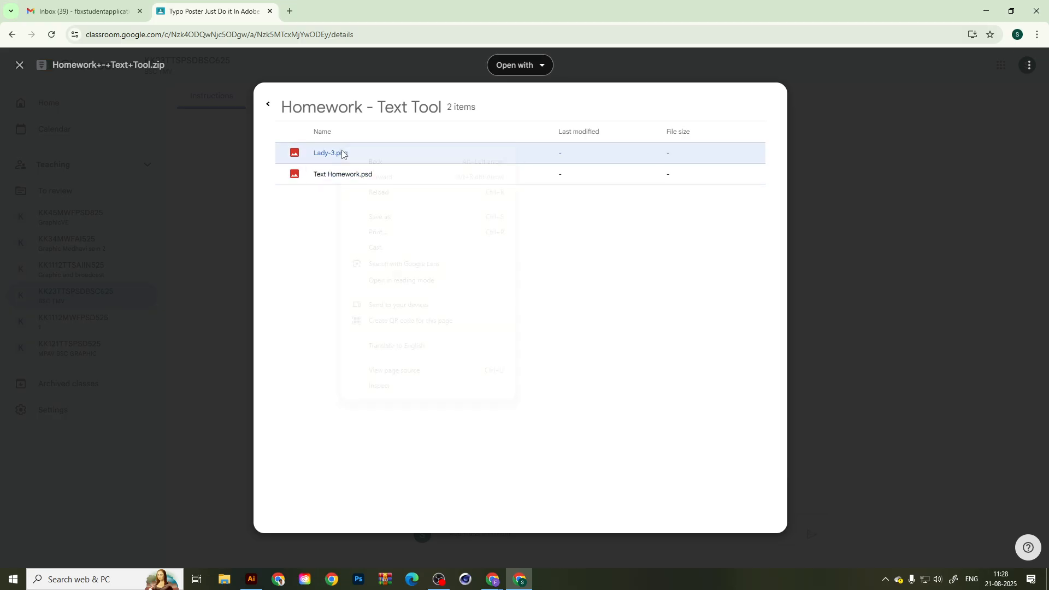
click(324, 156)
right_click(328, 153)
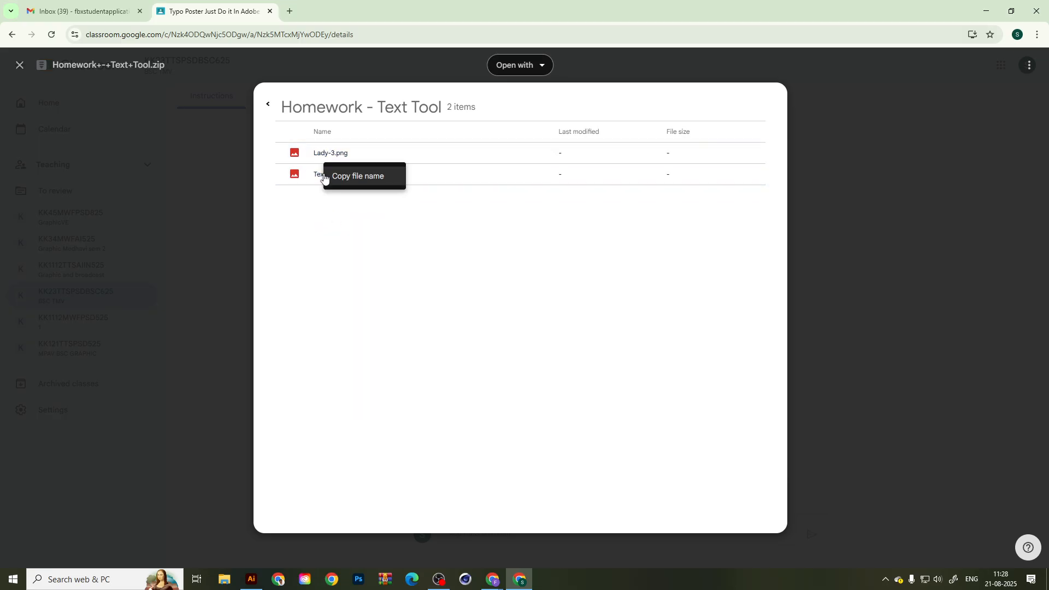
click(862, 294)
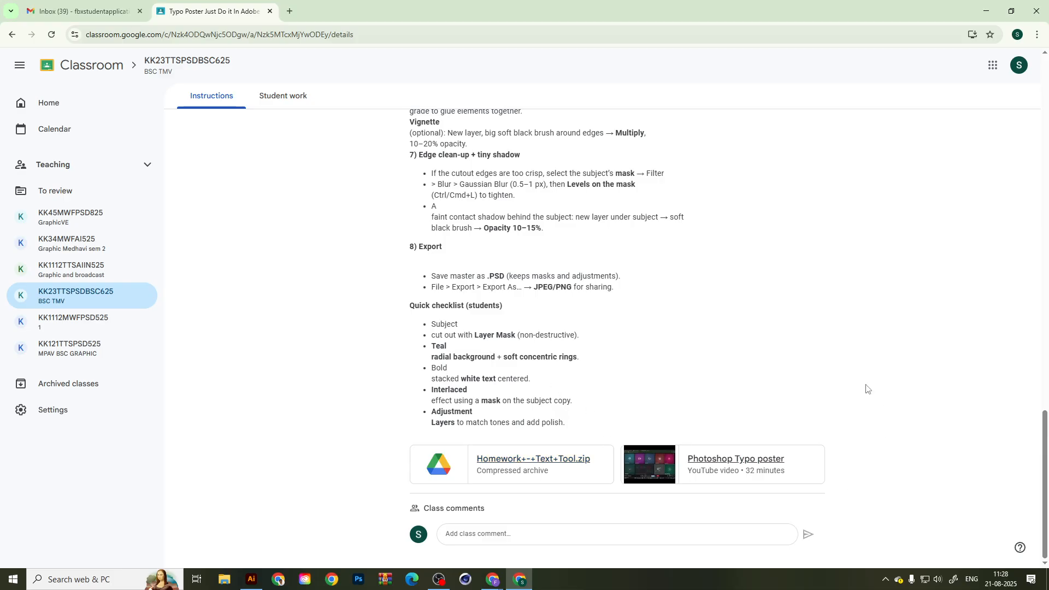
Return to the beginning of the assignment instructions and check the options offered for the assignment.
scroll(690, 391, up, 20)
scroll(501, 299, up, 1)
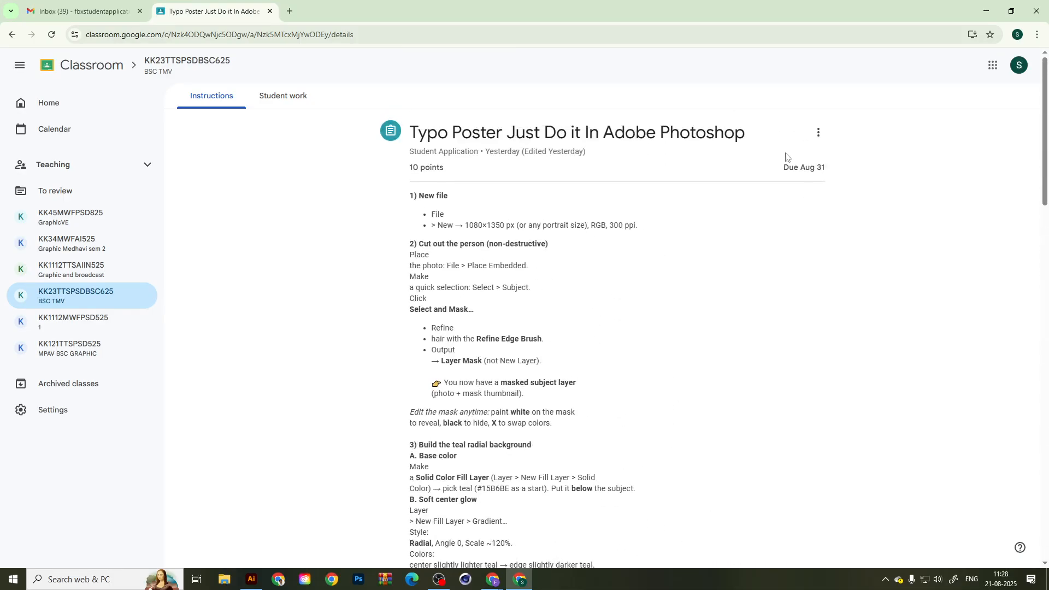
click(817, 132)
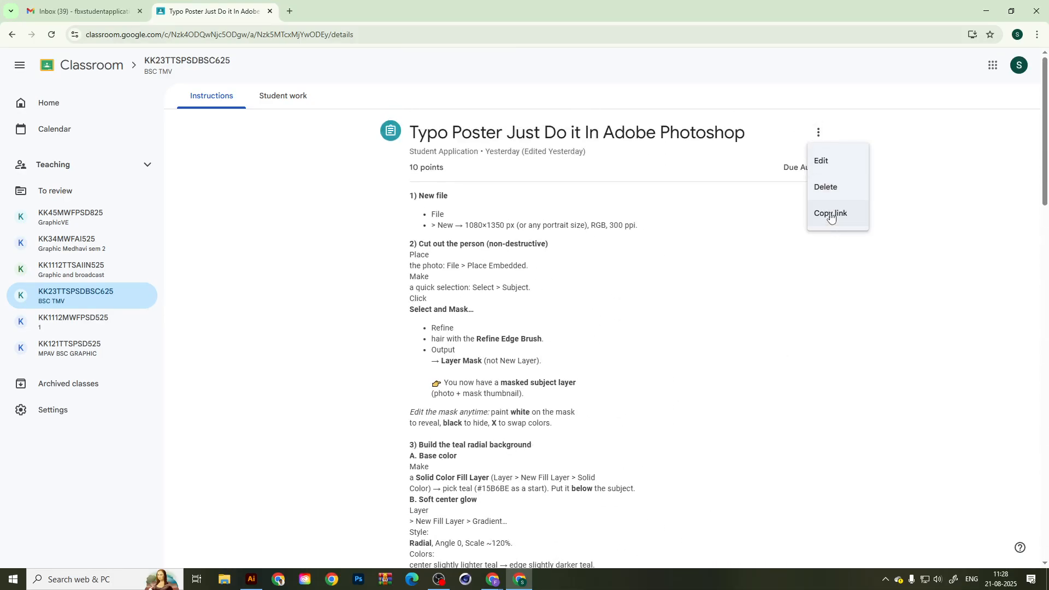
click(503, 168)
Reopen the attached Homework+-+Text+Tool.zip, show its Homework - Text Tool folder and check the actions for Lady-3.png.
scroll(508, 328, down, 20)
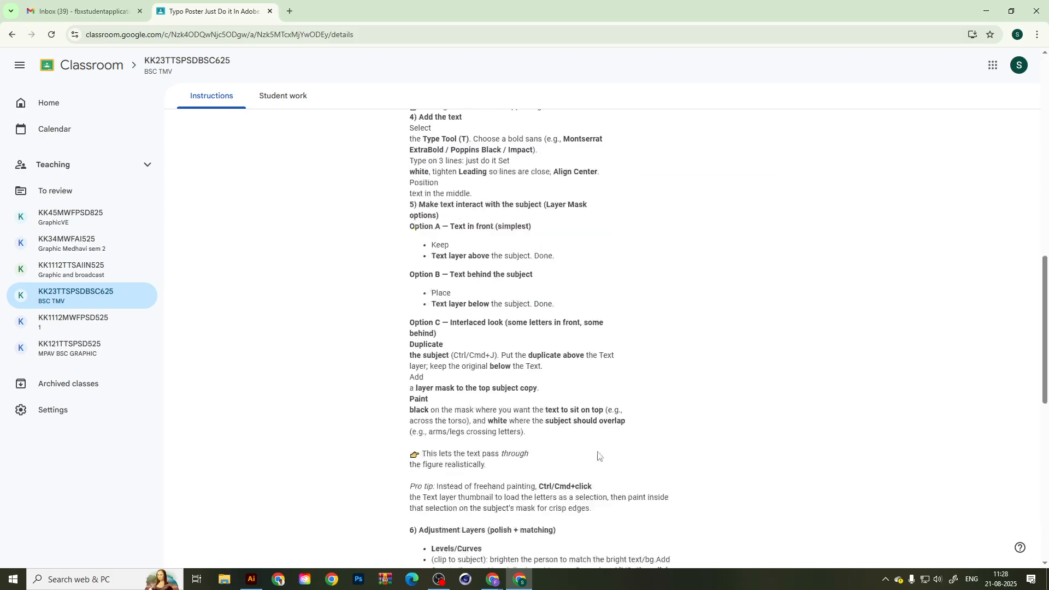
click(518, 461)
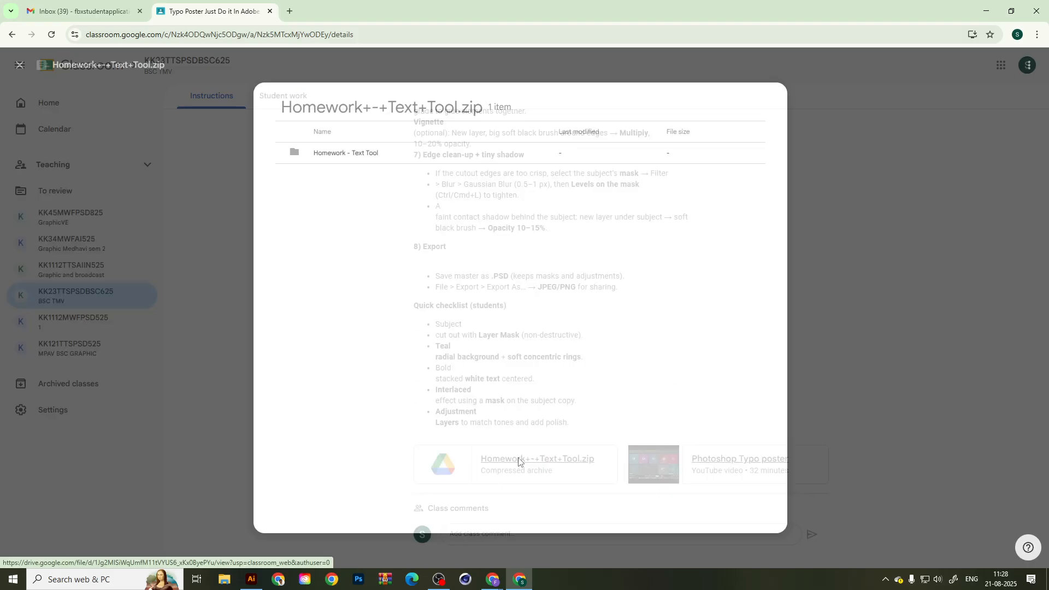
click(382, 158)
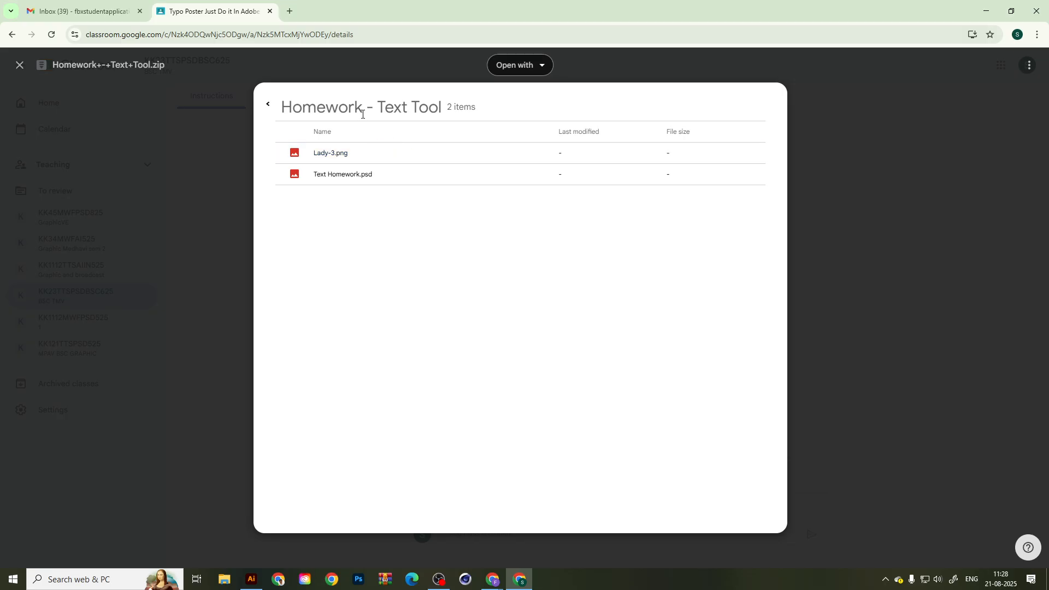
right_click(328, 159)
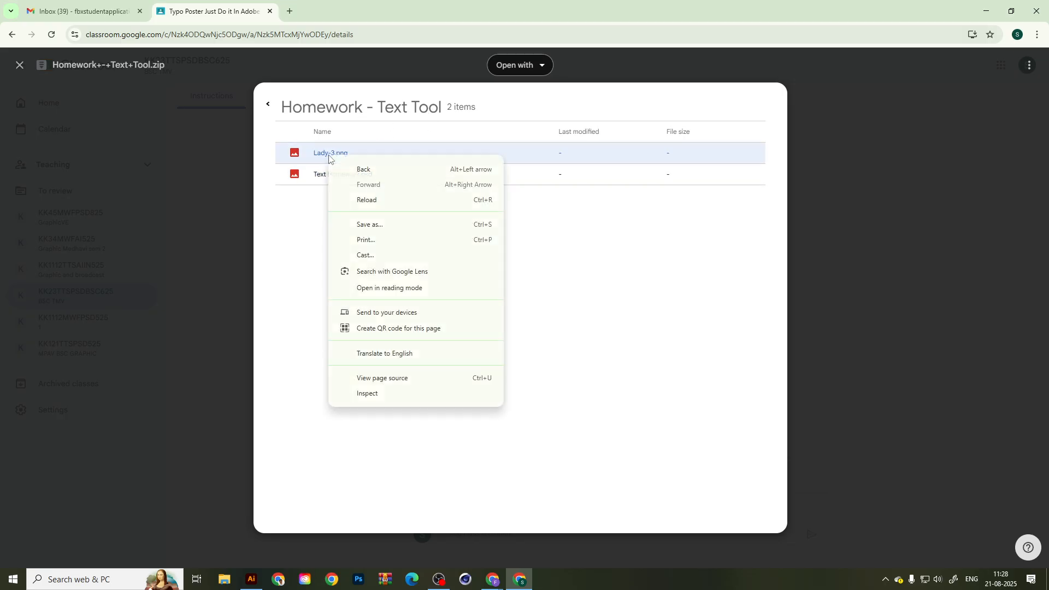
click(715, 286)
Open the archive in a new window, download Homework+-+Text+Tool.zip from there and close that page.
click(1029, 65)
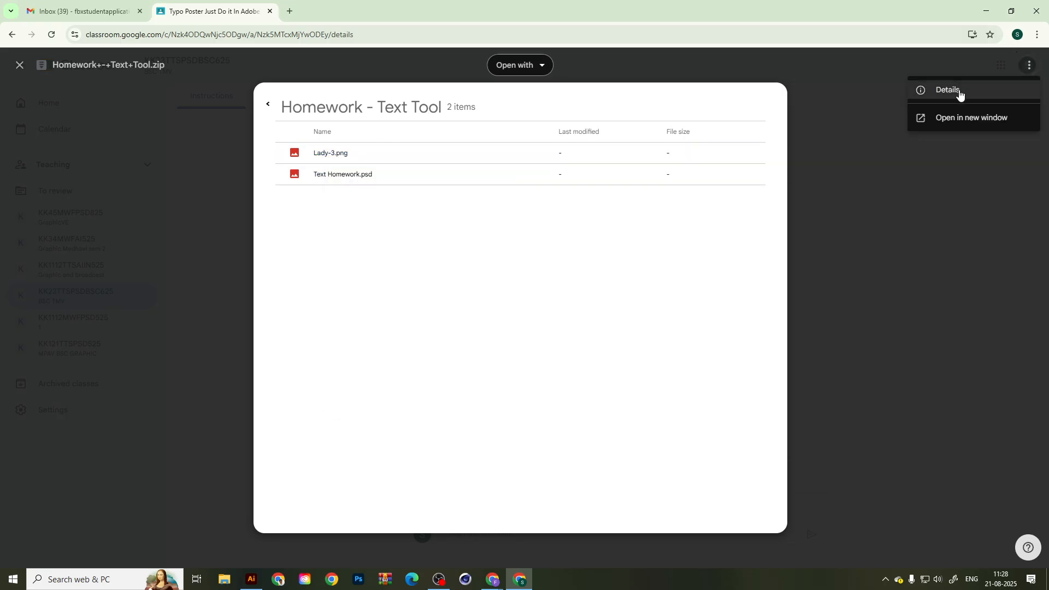
click(960, 123)
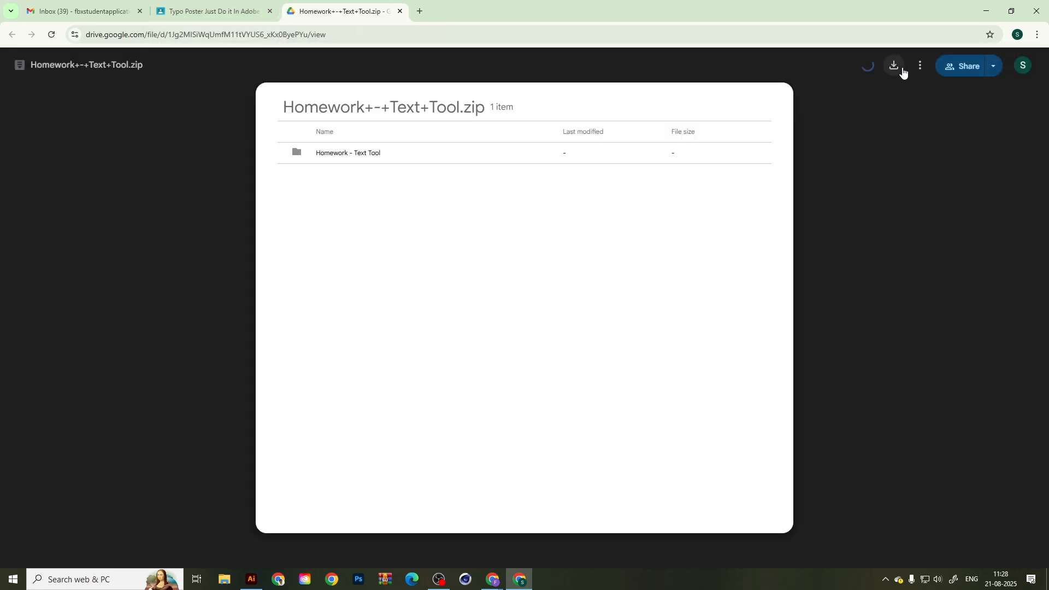
click(901, 70)
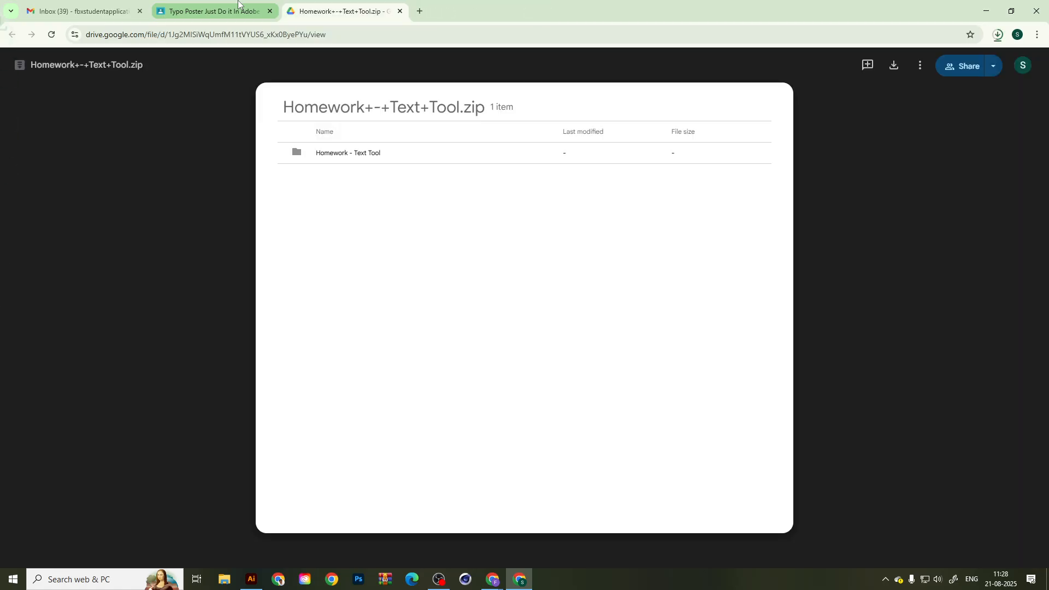
click(400, 11)
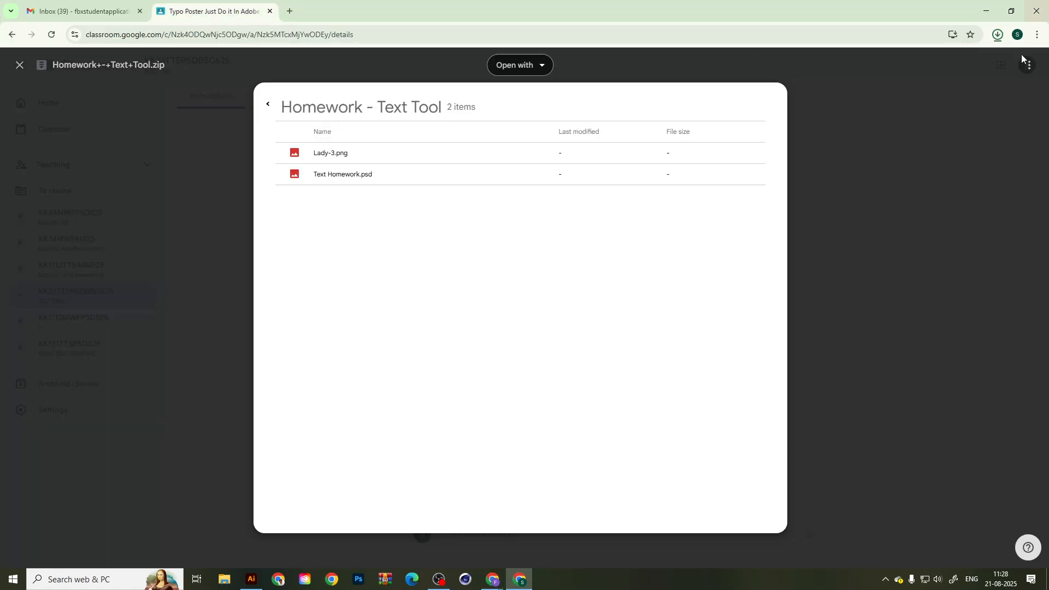
Show the downloaded archive in the Downloads folder and extract it to its own folder "Homework+-+Text+Tool".
click(968, 82)
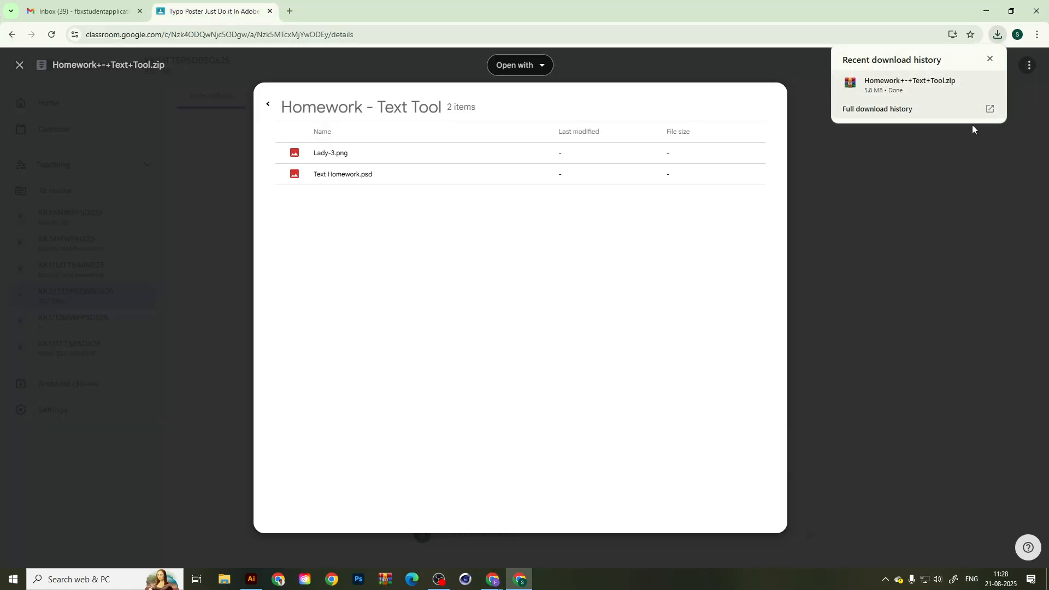
double_click(130, 120)
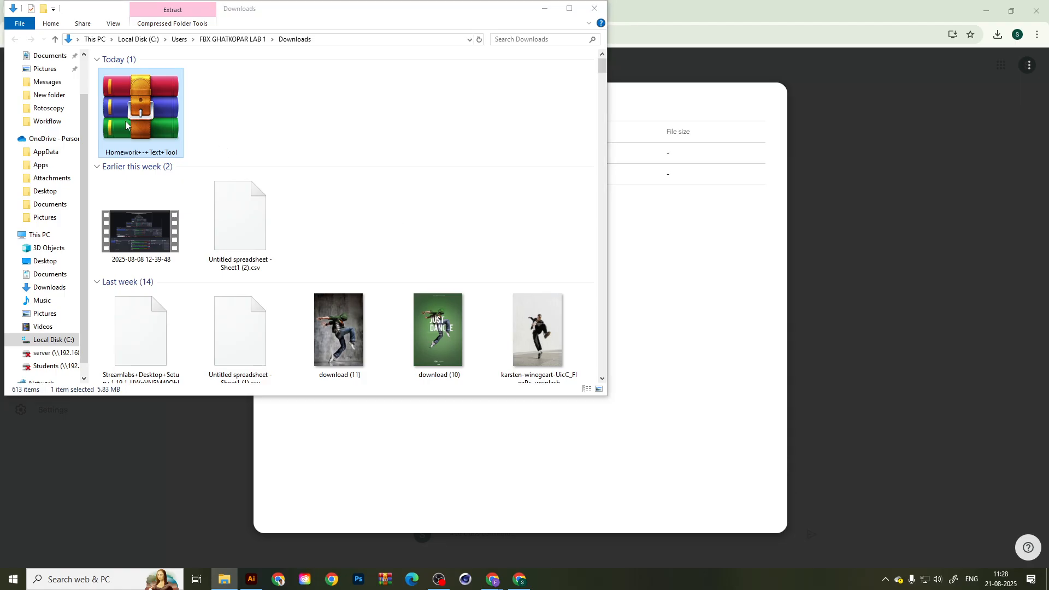
key(Escape)
right_click(123, 114)
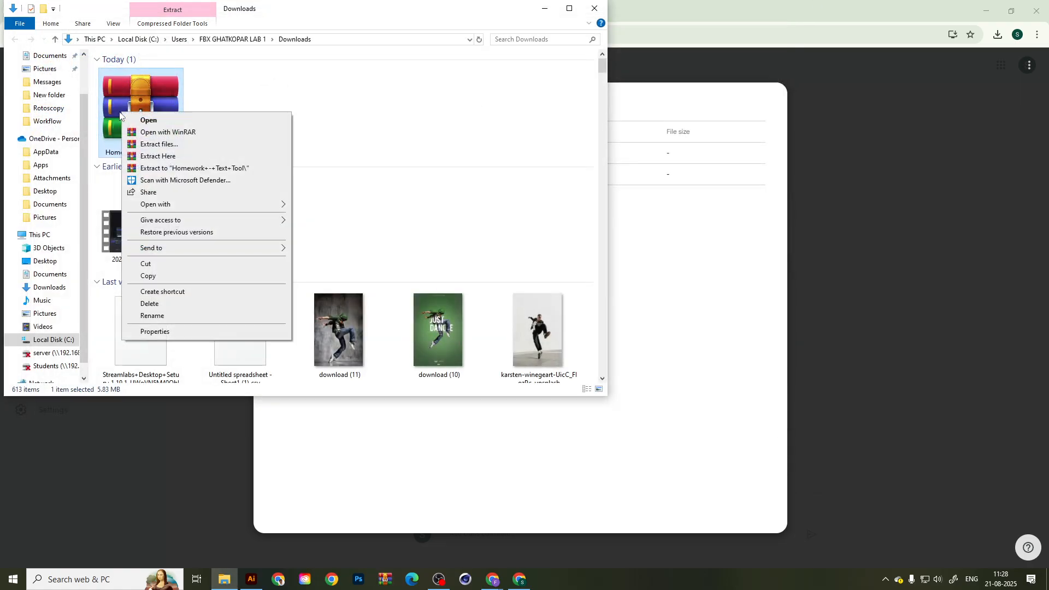
mouse_move(253, 207)
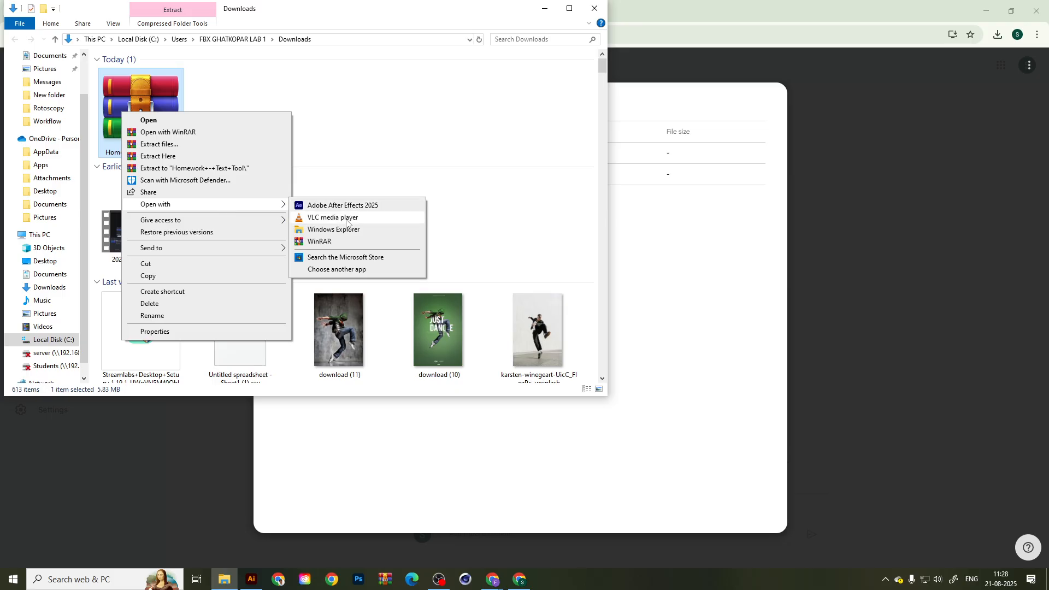
click(262, 167)
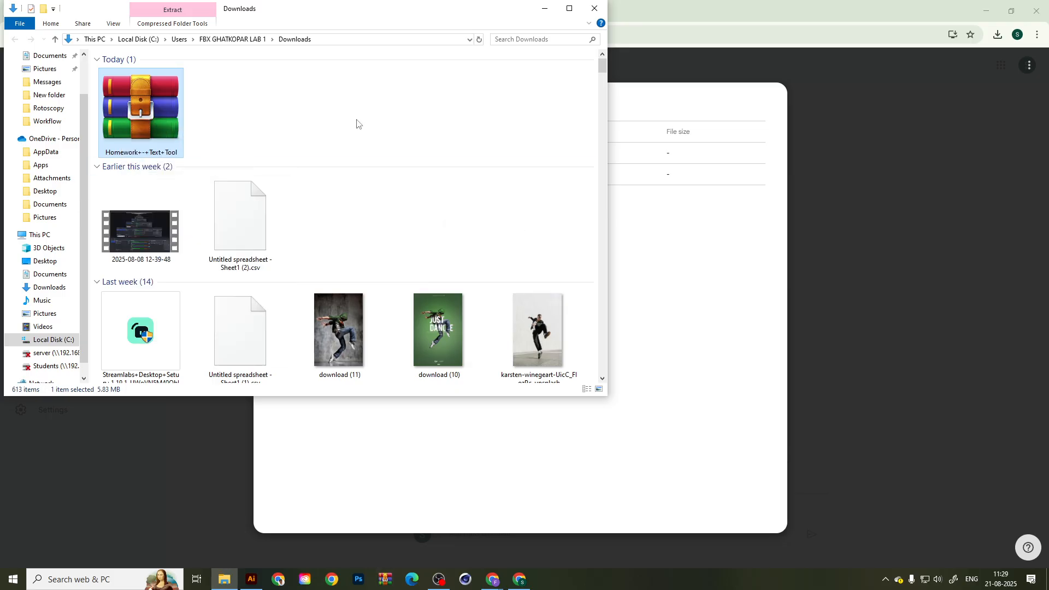
Go into the extracted folder's Homework - Text Tool subfolder and open the Text Homework PSD file in Photoshop.
double_click(240, 109)
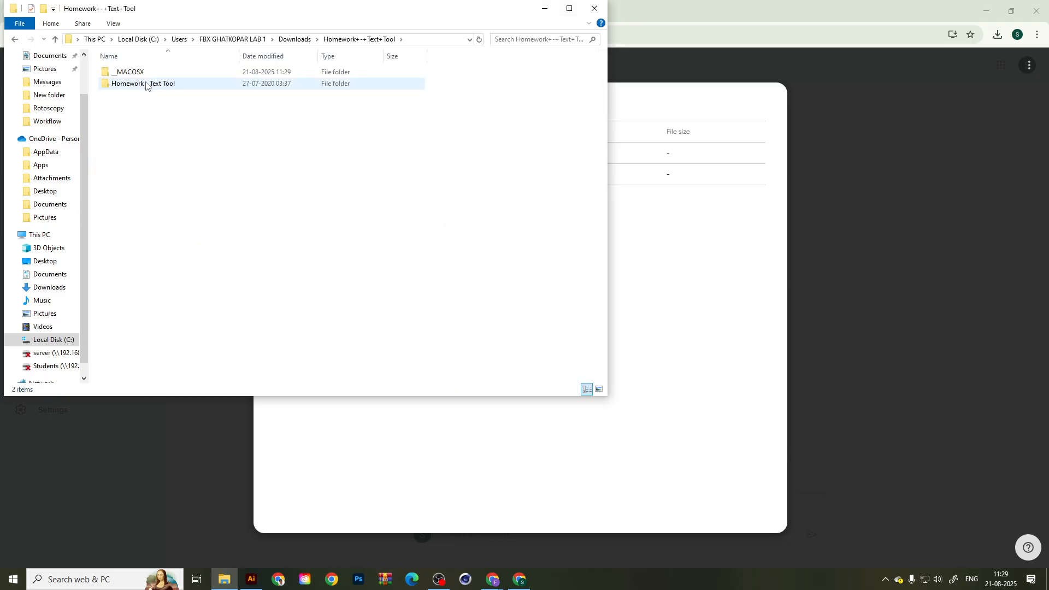
double_click(146, 85)
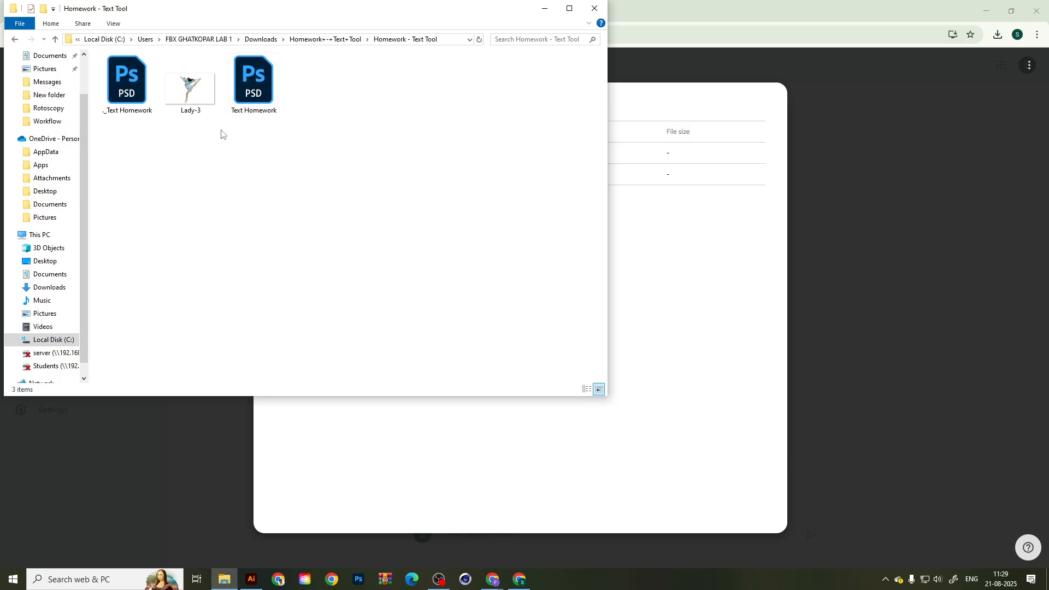
click(196, 110)
click(254, 97)
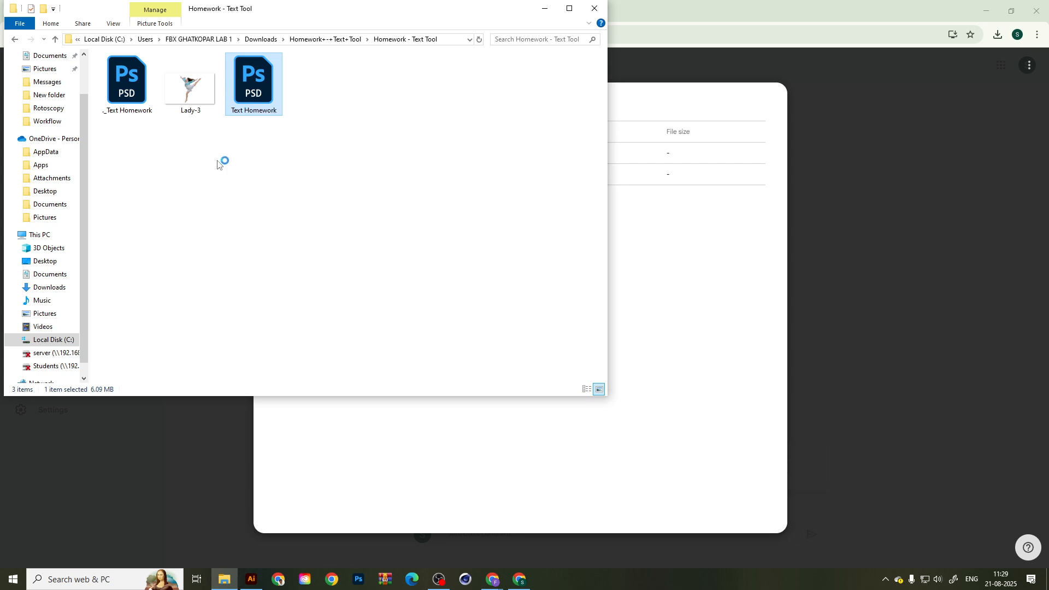
Preview Lady-3.png from the homework folder, examine the cut-out dancer up close and as a whole, and close the preview.
click(197, 91)
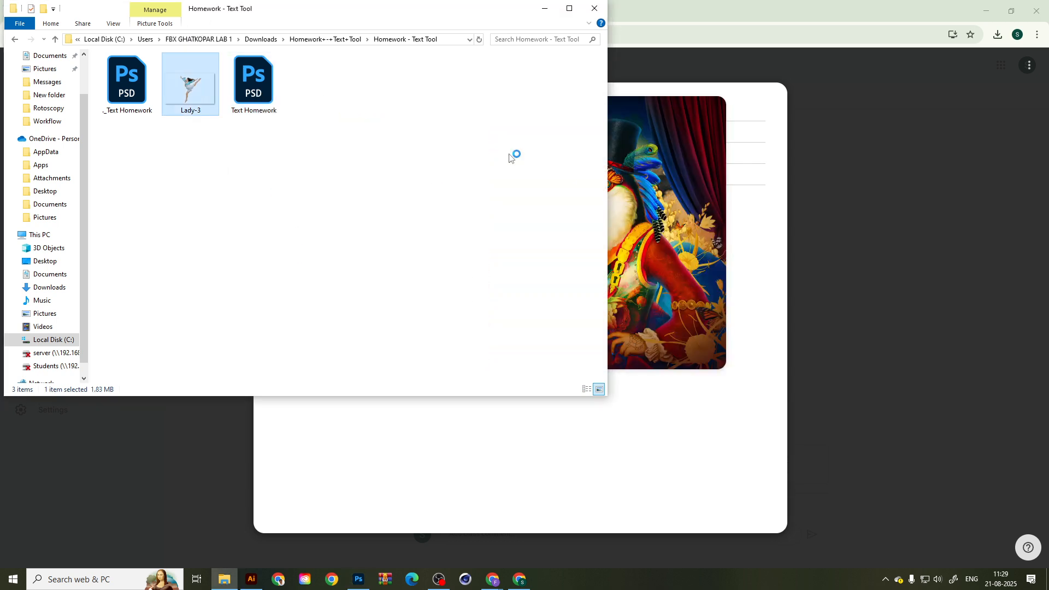
double_click(207, 77)
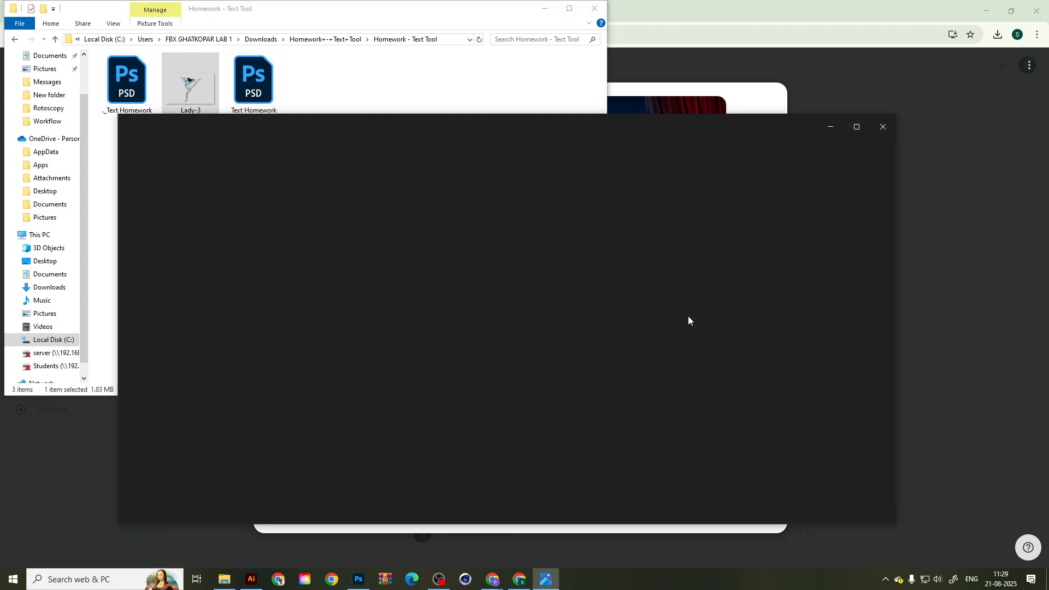
scroll(449, 332, up, 3)
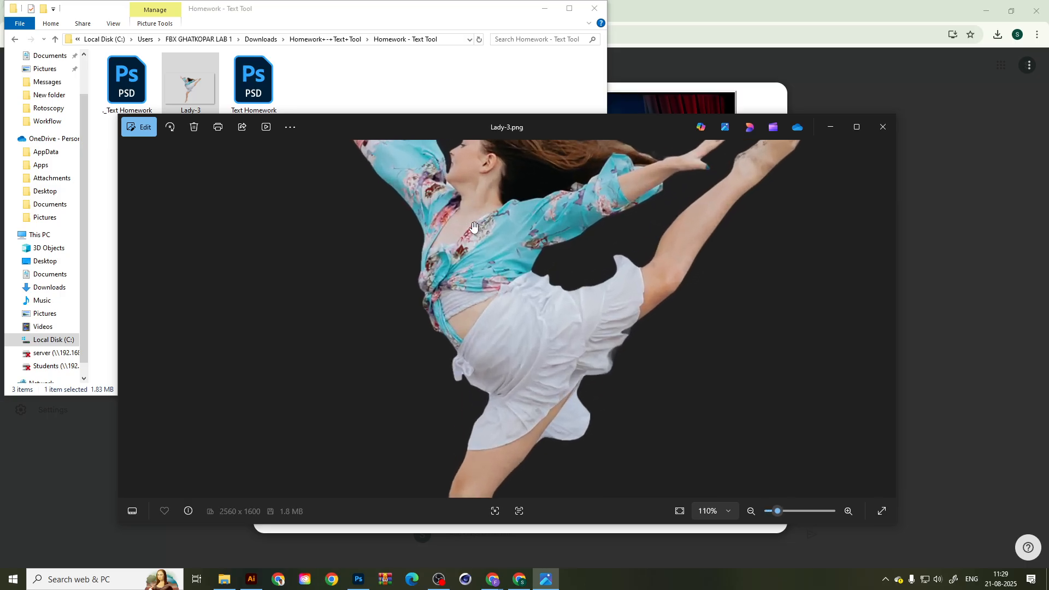
scroll(448, 331, down, 3)
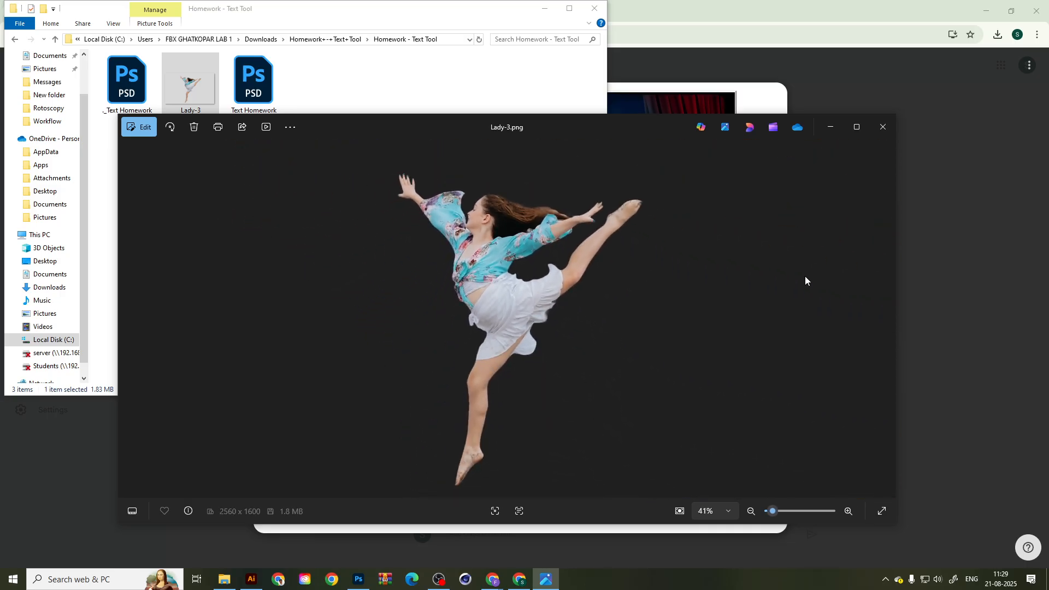
click(882, 127)
Place Lady-3.png from the homework folder into the A4 Illustrator document and scale it down to about 876 x 547 pt.
drag(190, 87, 415, 377)
key(ctrl+minus)
key(ctrl+minus)
key(ctrl+minus)
key(ctrl+minus)
key(ctrl+minus)
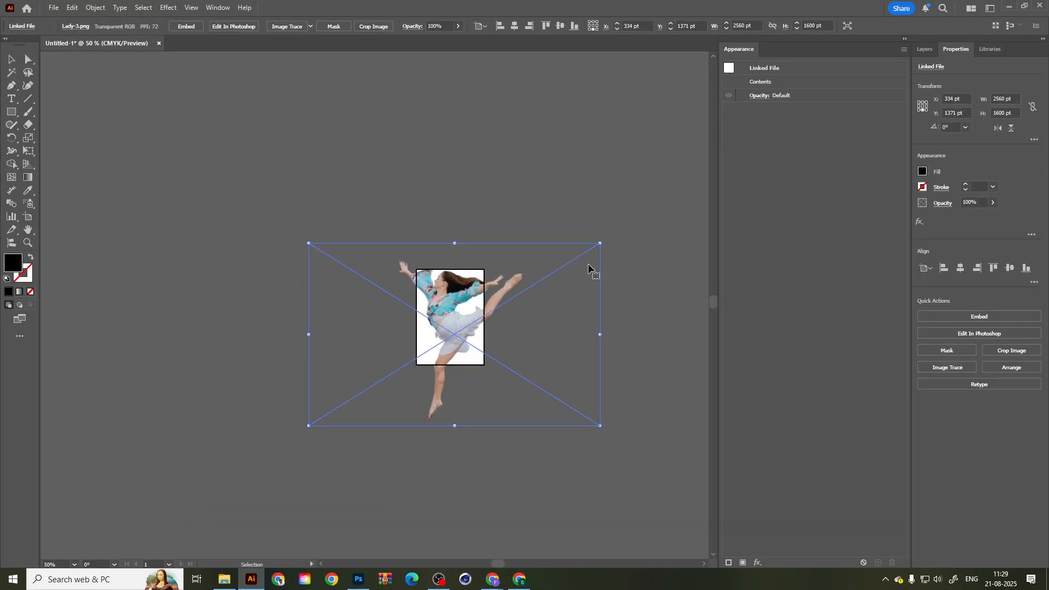
drag(601, 238, 501, 299)
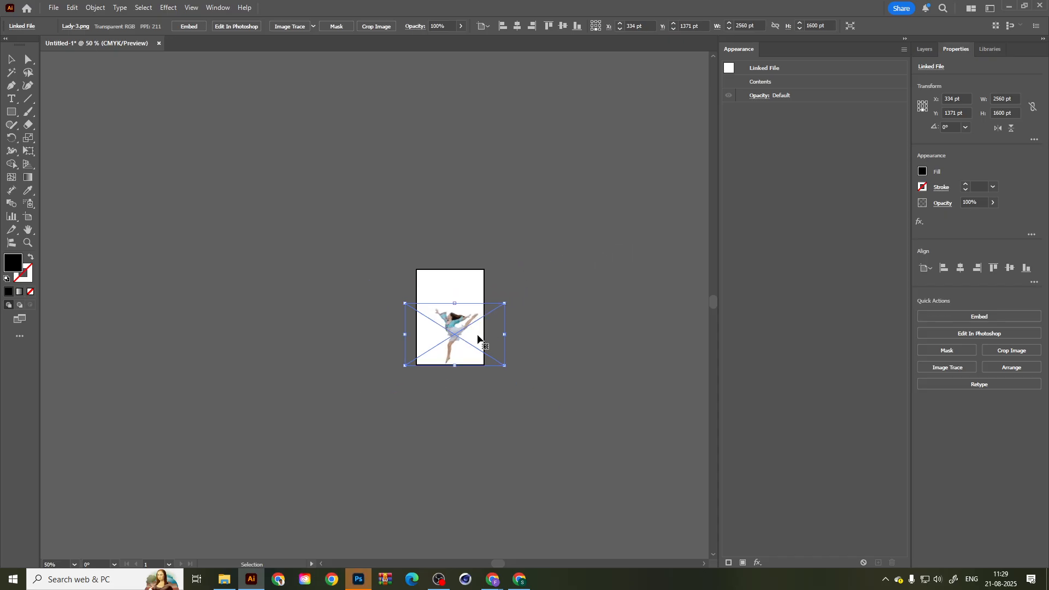
Move the dancer image up on the artboard, scale it to about 809 x 506 pt and shift it towards the middle.
key(ctrl+plus)
key(ctrl+plus)
key(ctrl+plus)
key(ctrl+plus)
key(ctrl+plus)
drag(451, 327, 432, 176)
key(ctrl+minus)
key(ctrl+minus)
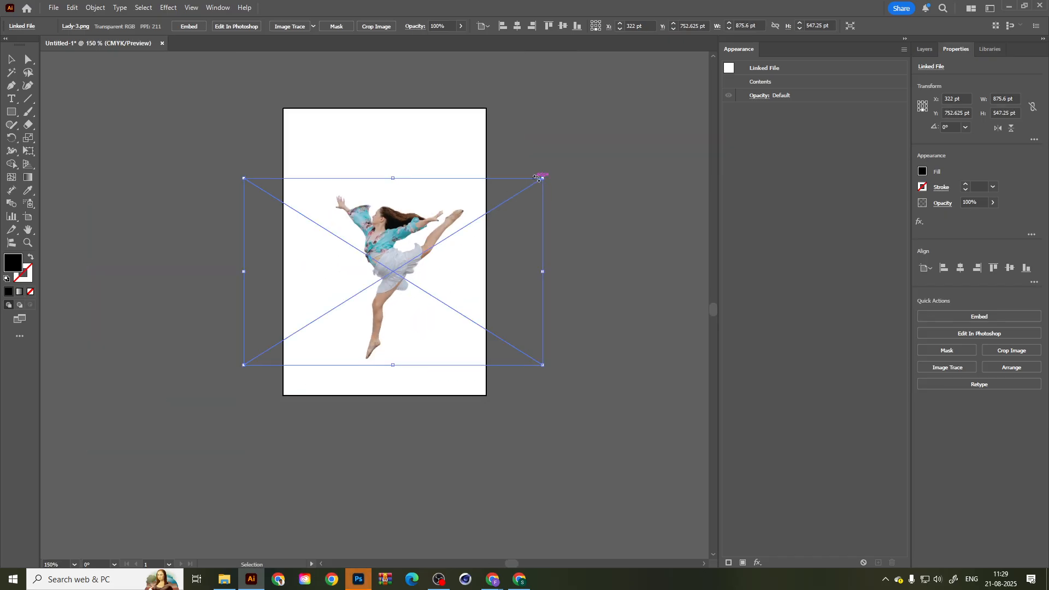
drag(544, 178, 531, 185)
drag(383, 242, 374, 225)
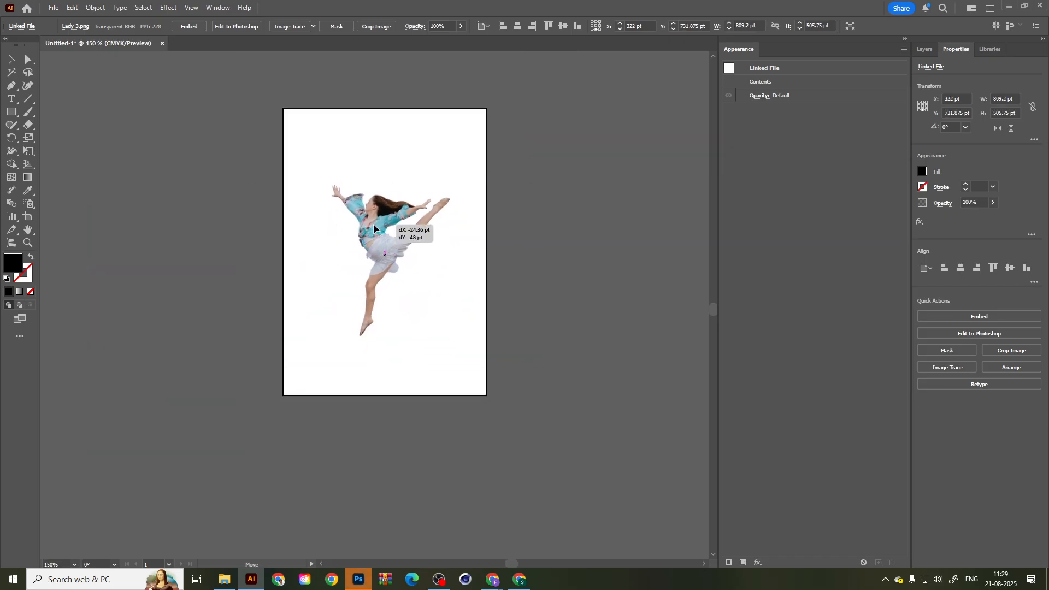
Switch to Photoshop and show the Text Homework.psd poster without updating its text layers.
click(358, 580)
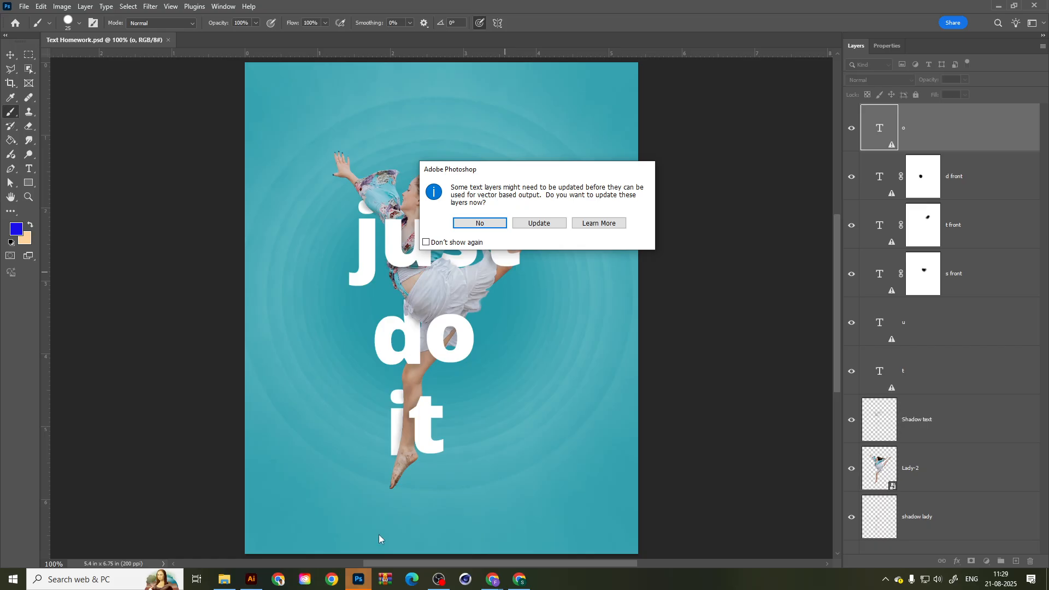
click(479, 223)
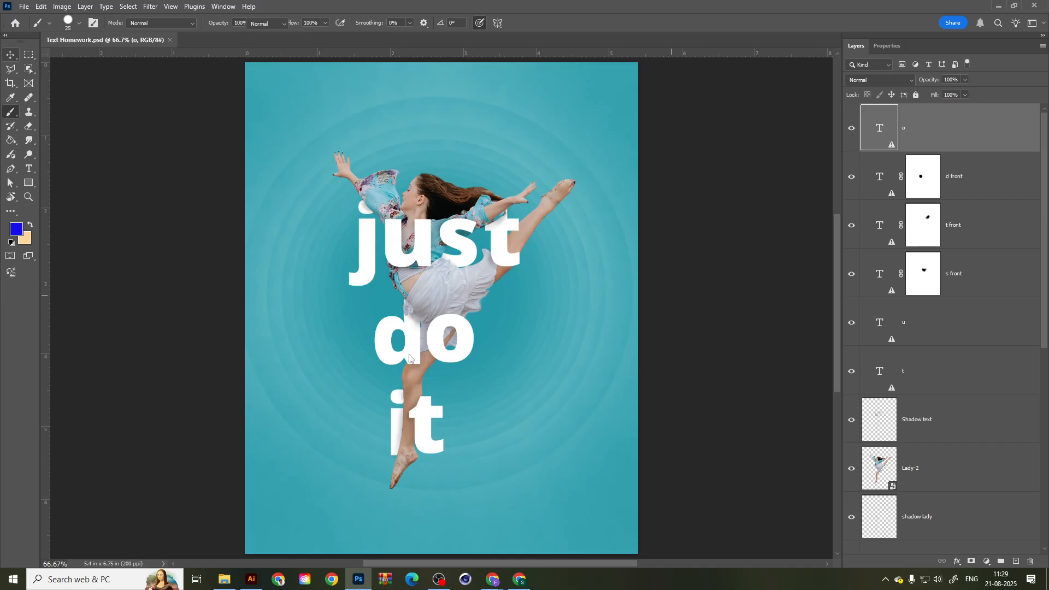
key(w)
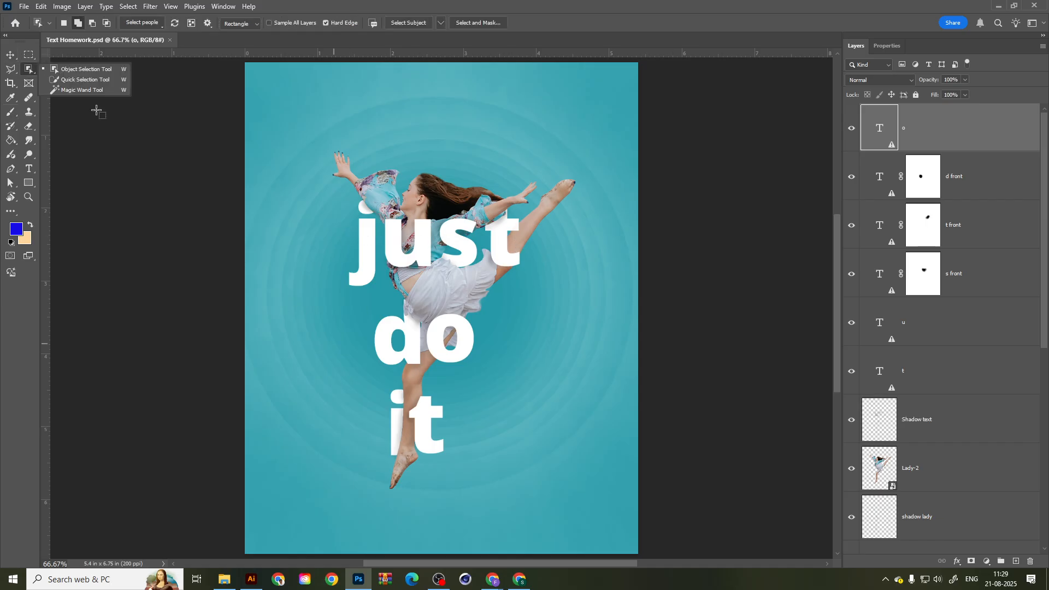
key(v)
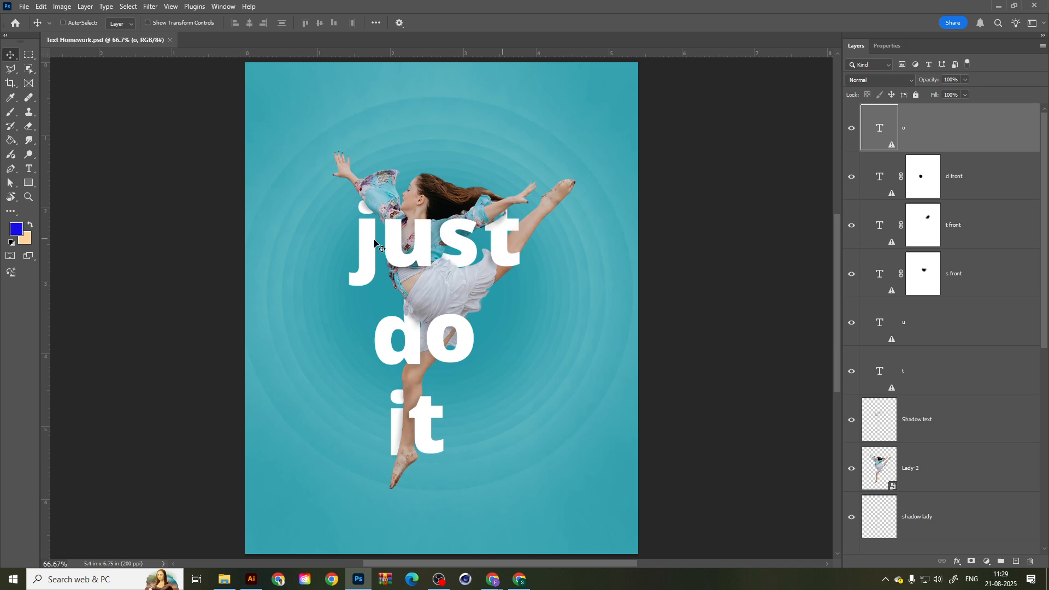
Examine how the poster's letter, shadow, Lady-2 and background layers are stacked in Text Homework.psd.
scroll(859, 463, down, 5)
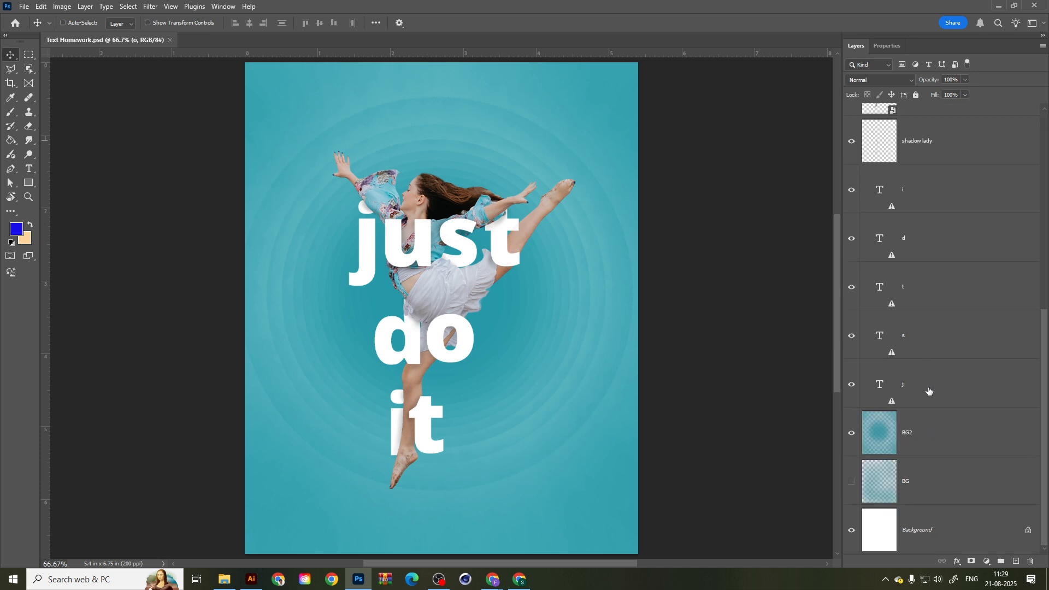
scroll(928, 388, up, 4)
scroll(911, 419, up, 4)
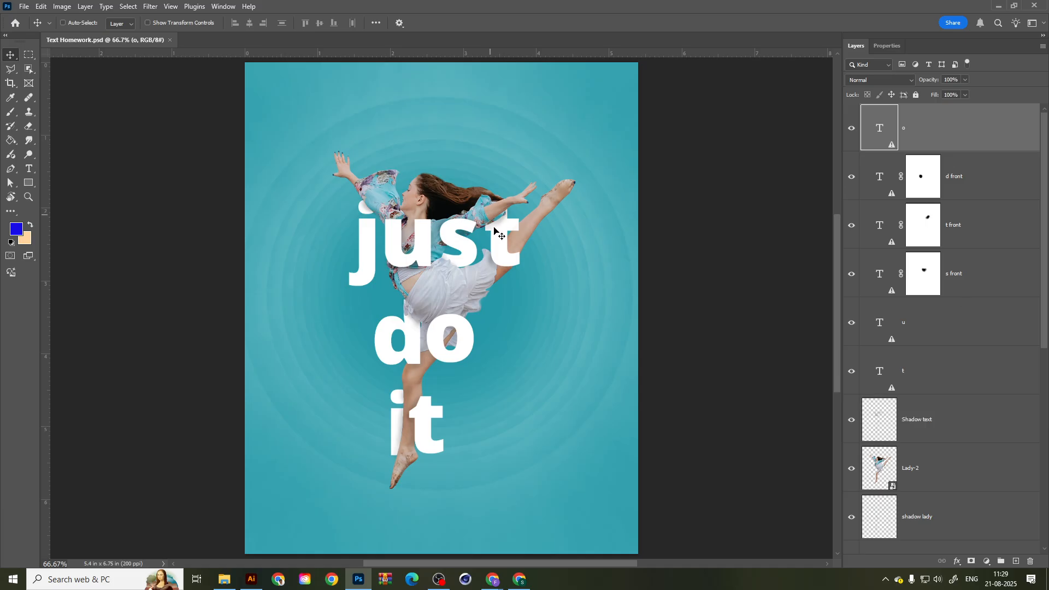
scroll(983, 328, down, 4)
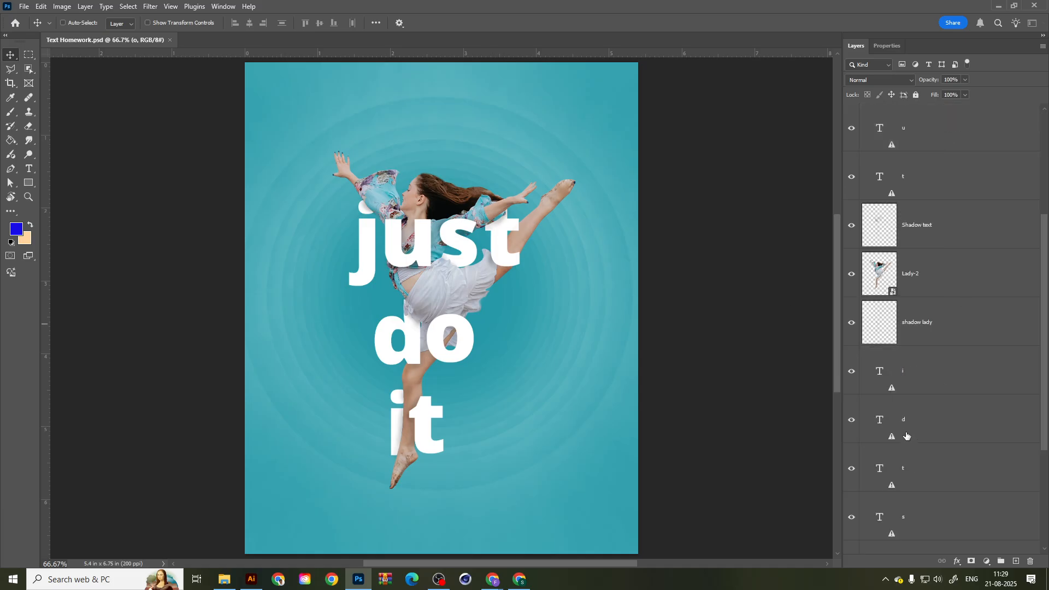
click(907, 435)
ctrl+click(535, 277)
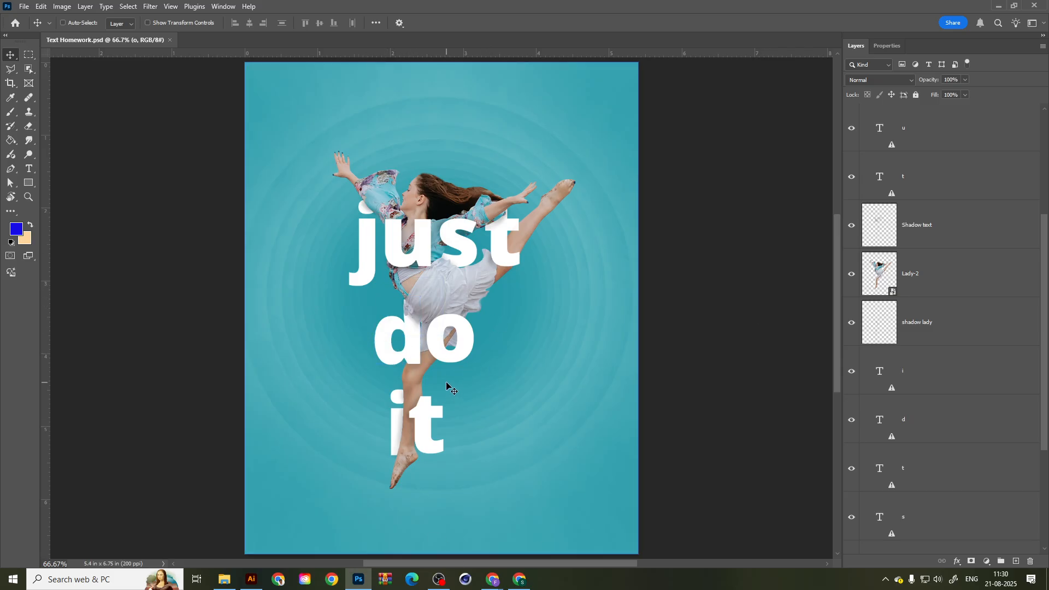
Switch back to Illustrator, shrink the dancer image slightly so it sits centred across the artboard, and deselect it.
click(251, 579)
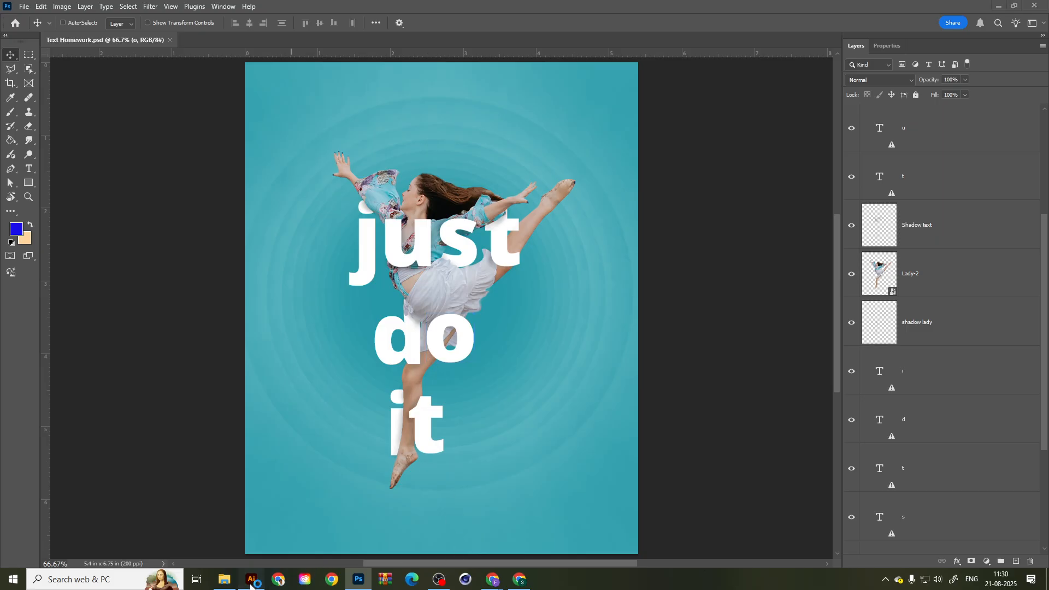
drag(524, 168, 521, 170)
click(568, 176)
key(v)
scroll(374, 248, up, 1)
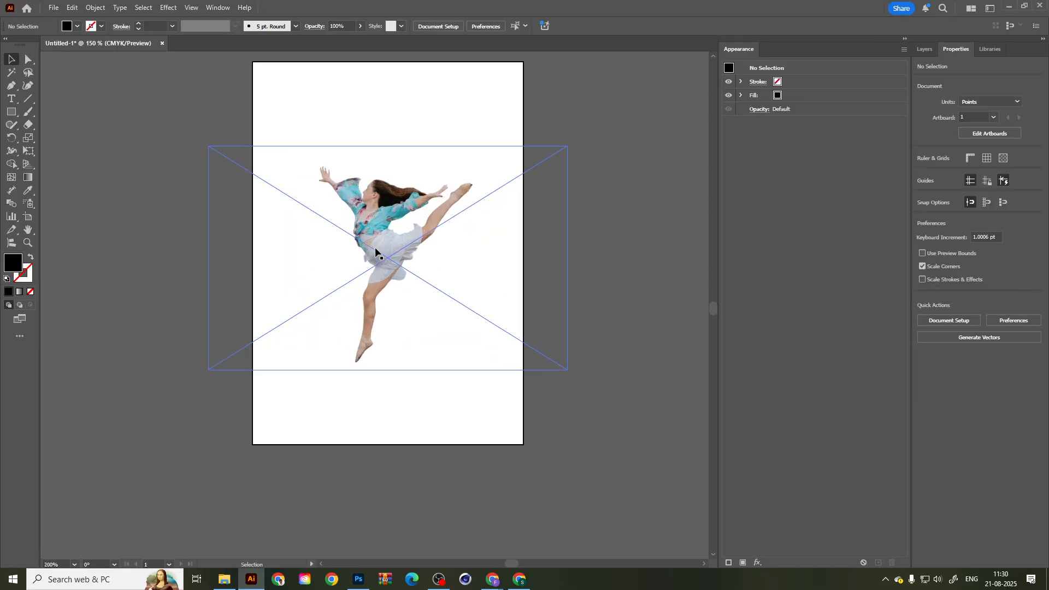
Show the document's layers, close the Appearance panel and lock Layer 1 with the dancer image.
click(927, 50)
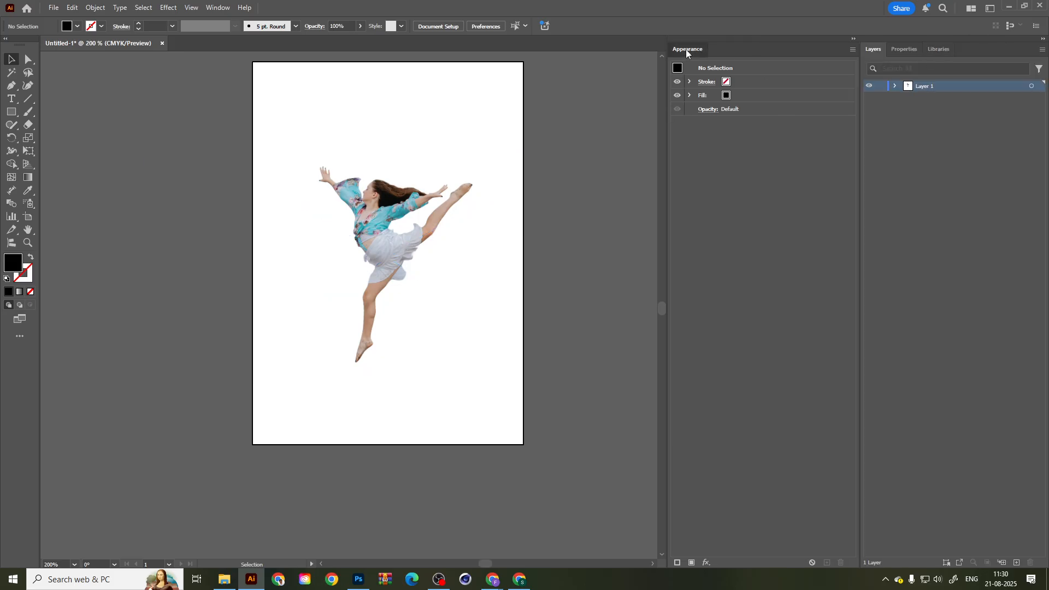
right_click(688, 49)
click(705, 54)
click(880, 85)
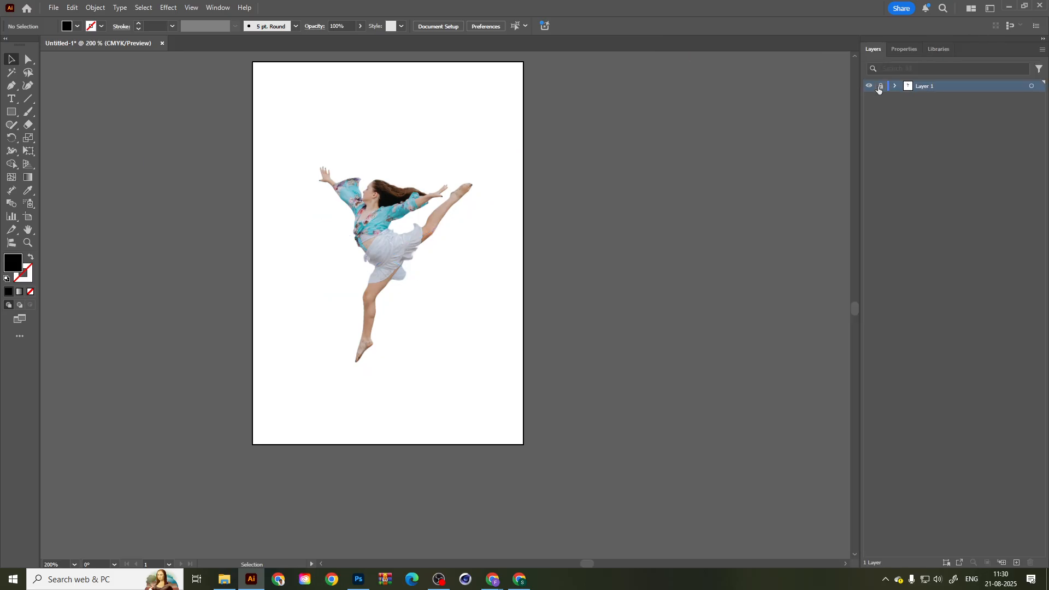
Add a new layer above Layer 1 and set the layer list's row size to 100 pixels.
click(1017, 562)
click(1042, 49)
click(950, 336)
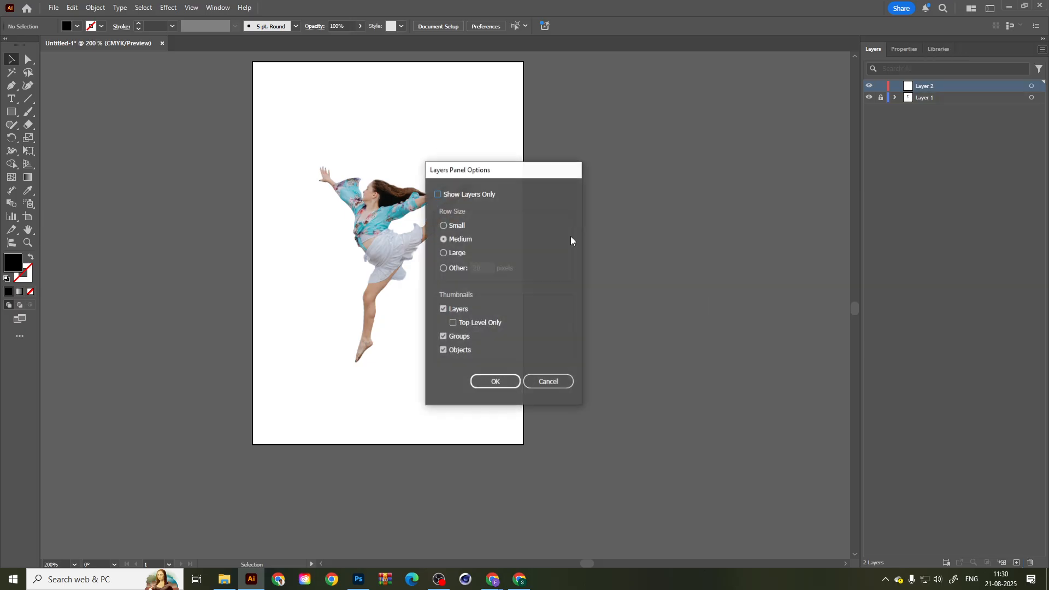
click(449, 267)
text(100)
key(Return)
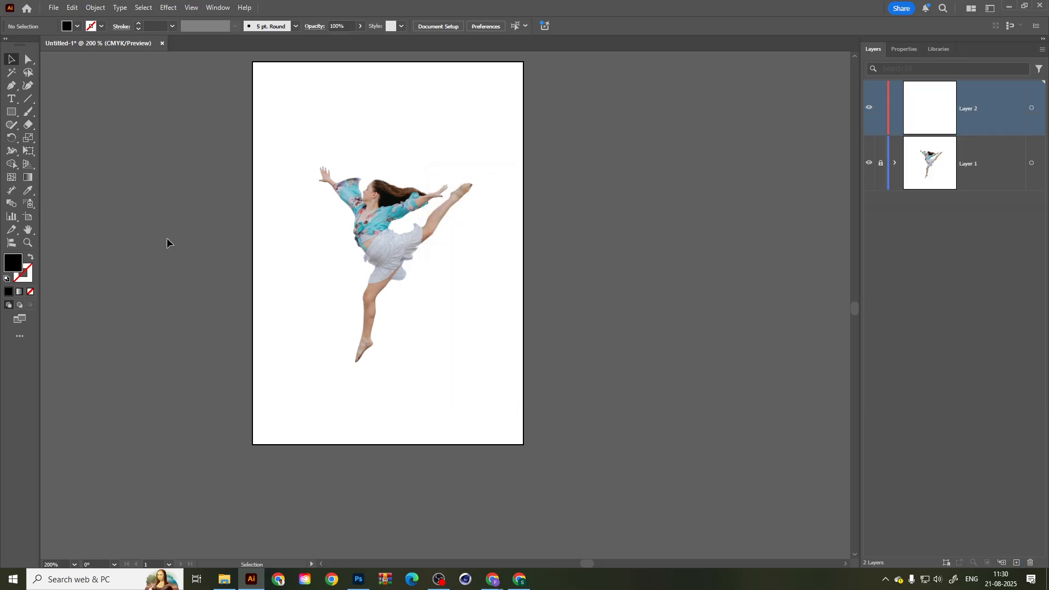
Add another new layer and place it beneath Layer 1 for the background.
scroll(346, 271, up, 2)
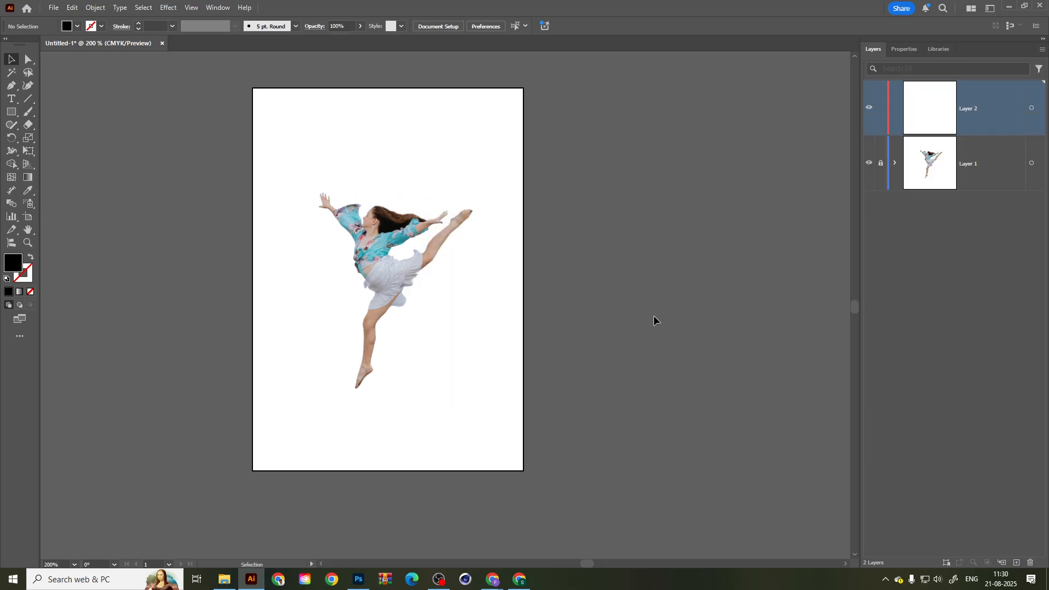
click(975, 153)
click(1017, 562)
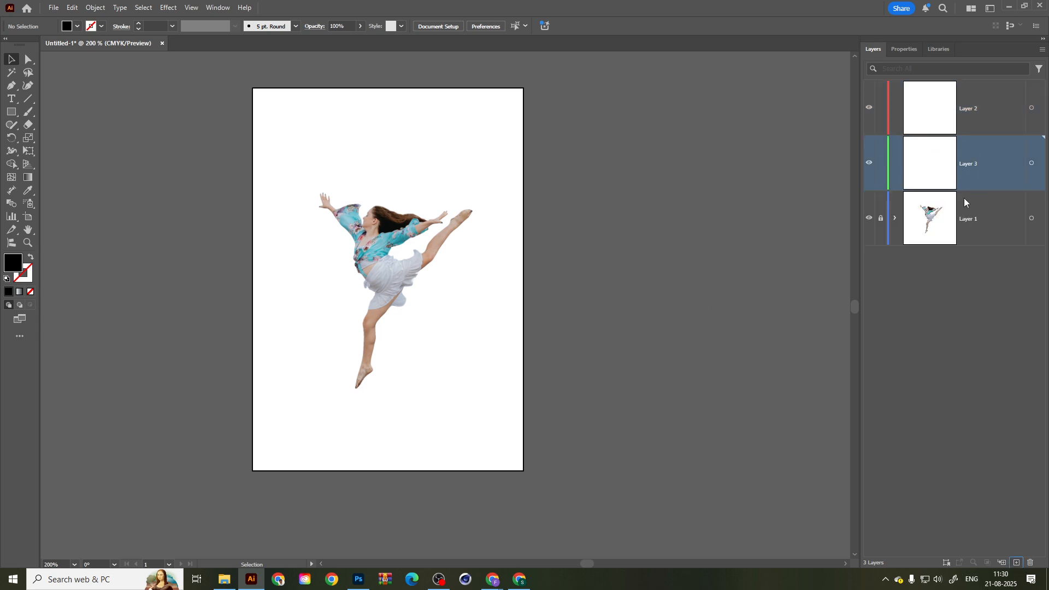
drag(971, 147, 971, 258)
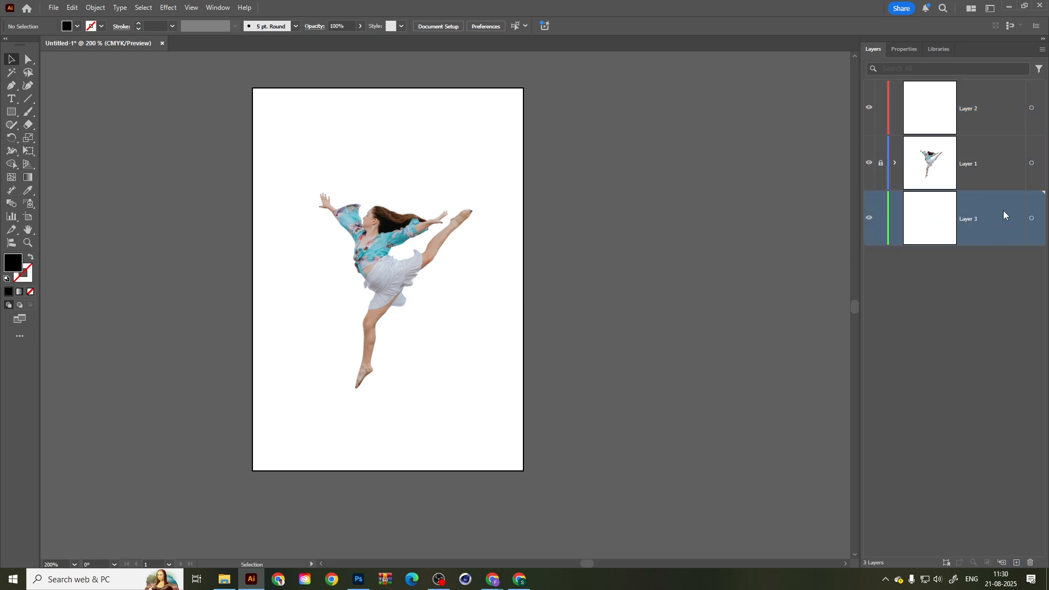
Draw a rectangle covering the whole artboard on Layer 3, filled with a white-to-black linear gradient.
click(28, 178)
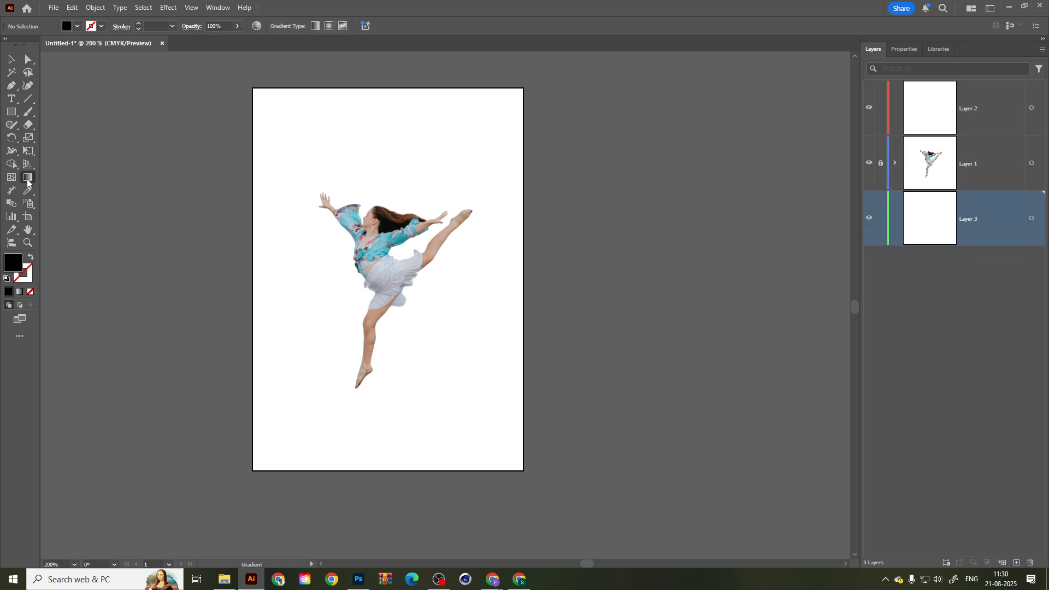
click(319, 29)
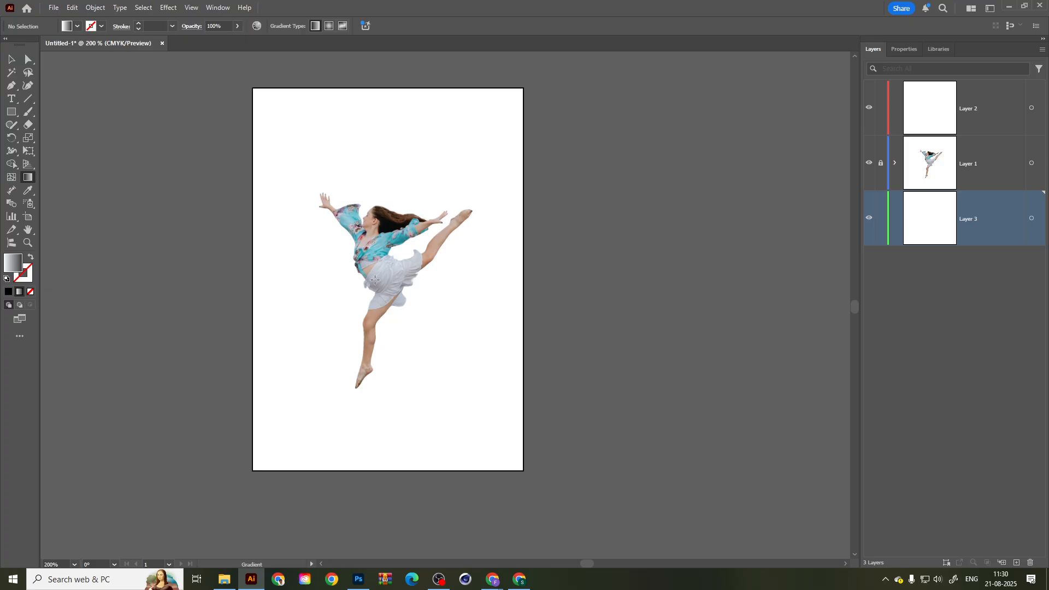
click(10, 112)
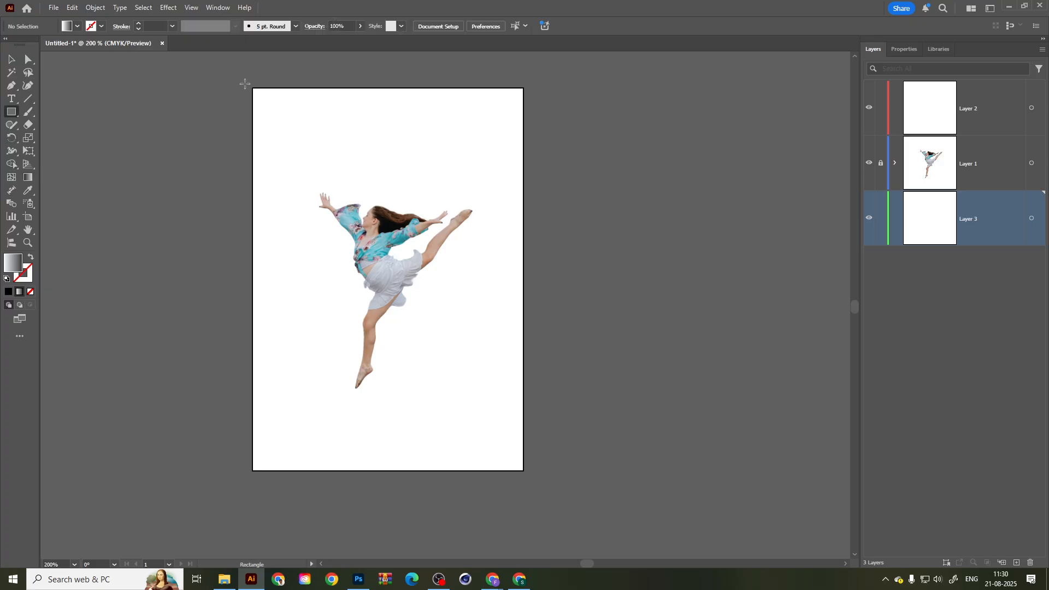
drag(250, 87, 524, 468)
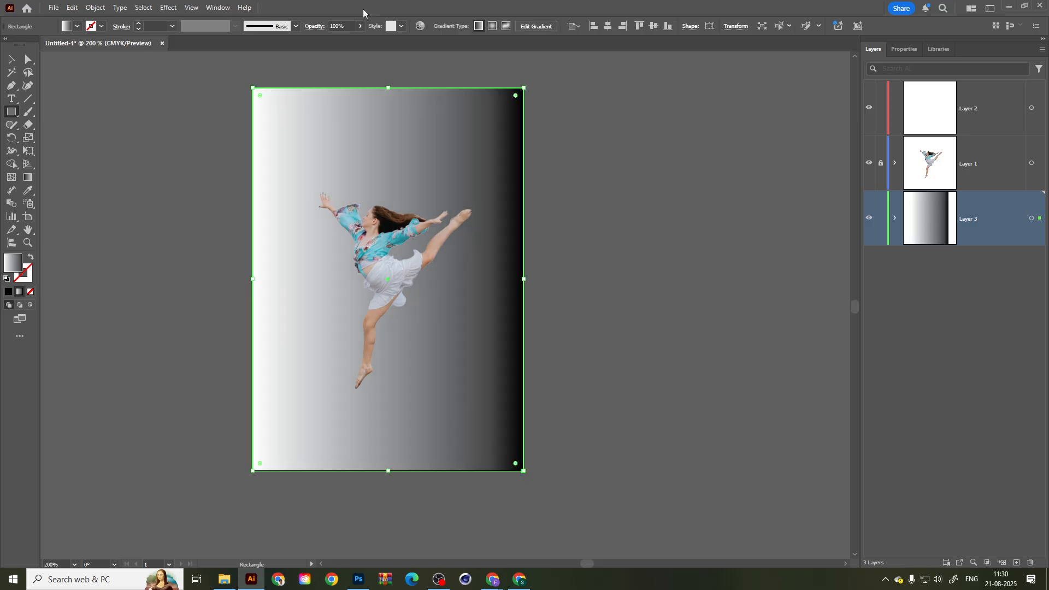
Try the linear and freeform gradient types on the background rectangle and settle on a radial gradient.
click(492, 26)
click(479, 26)
click(505, 27)
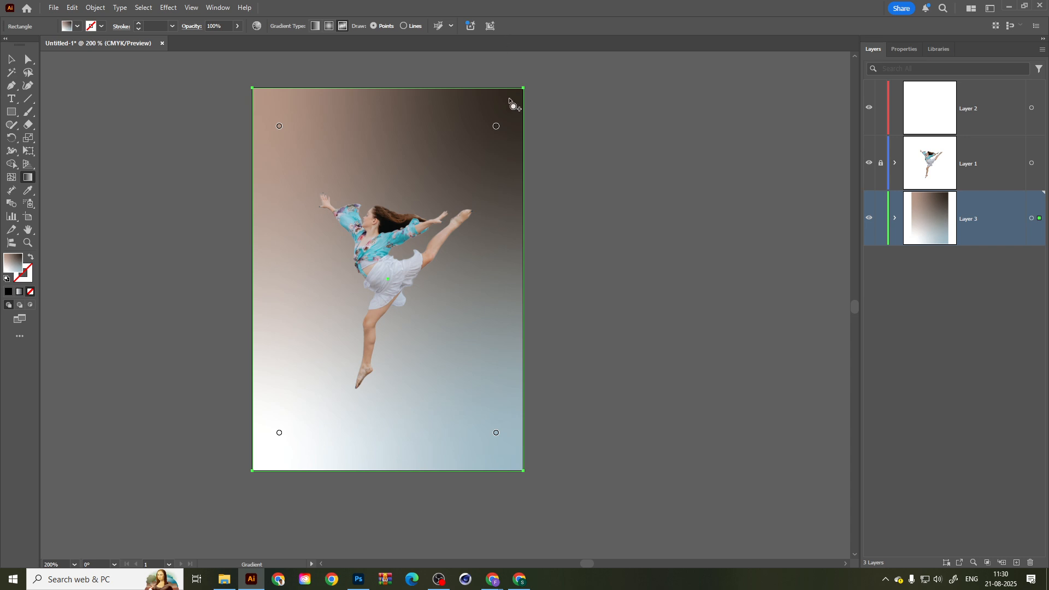
click(278, 128)
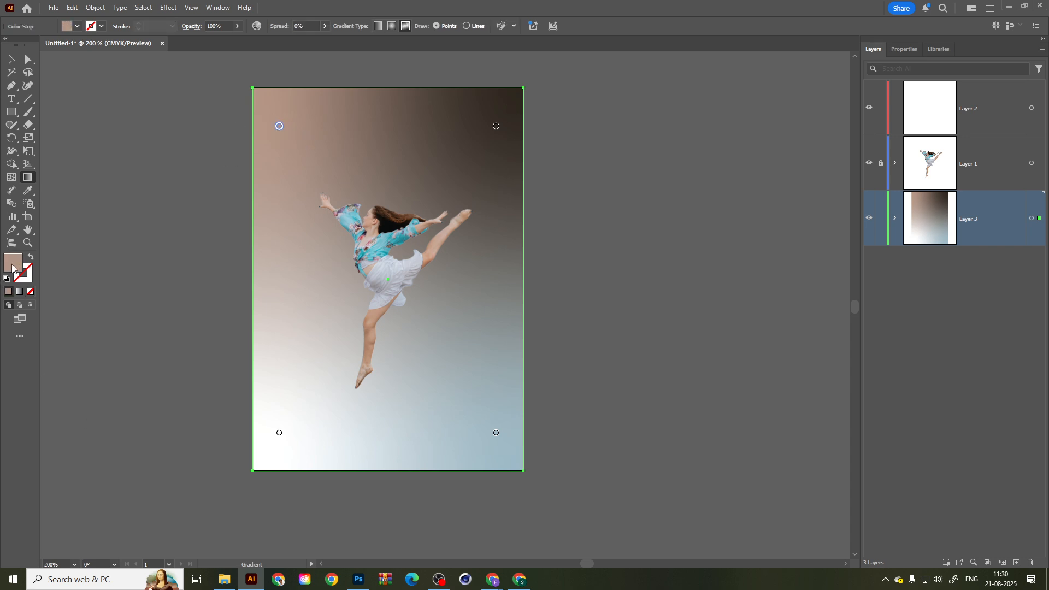
click(392, 26)
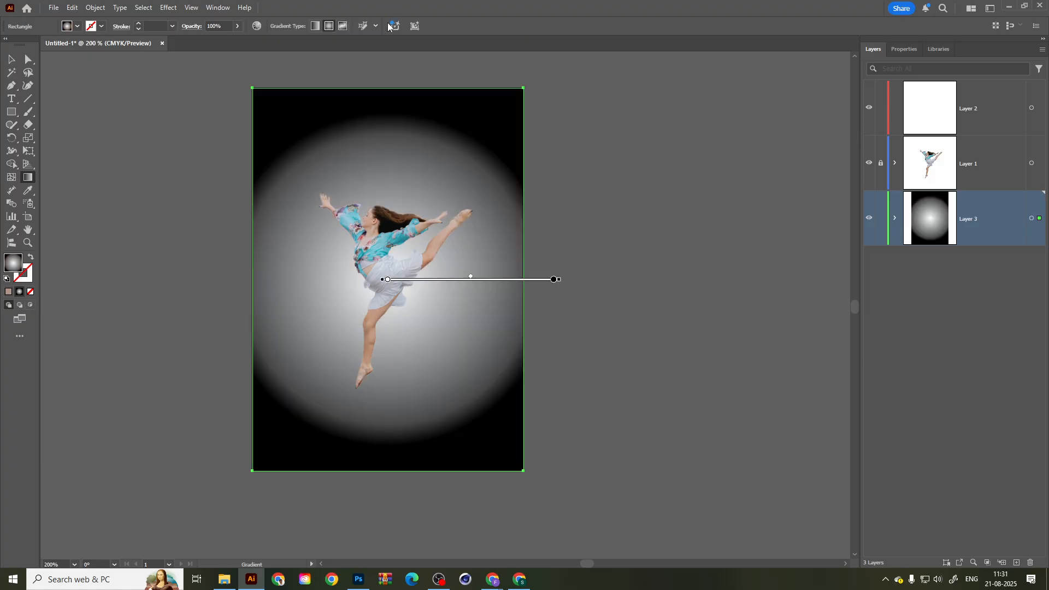
Enlarge the background's radial gradient into a tall ellipse reaching past the artboard's corners.
click(554, 279)
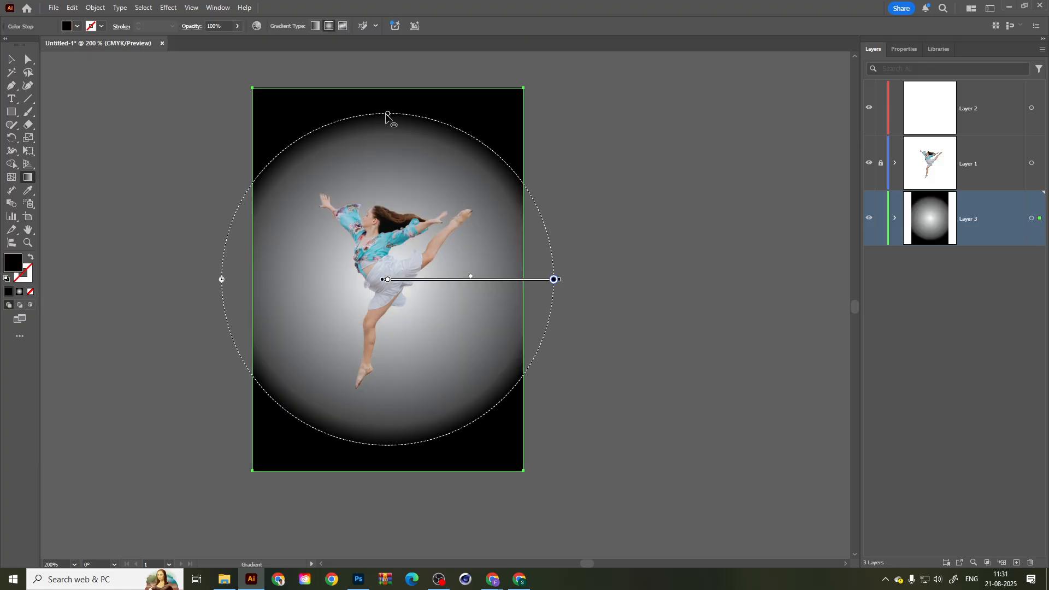
mouse_move(388, 113)
mouse_down()
mouse_move(387, 82)
mouse_move(386, 164)
mouse_move(388, 125)
mouse_up()
drag(388, 279, 358, 275)
click(554, 279)
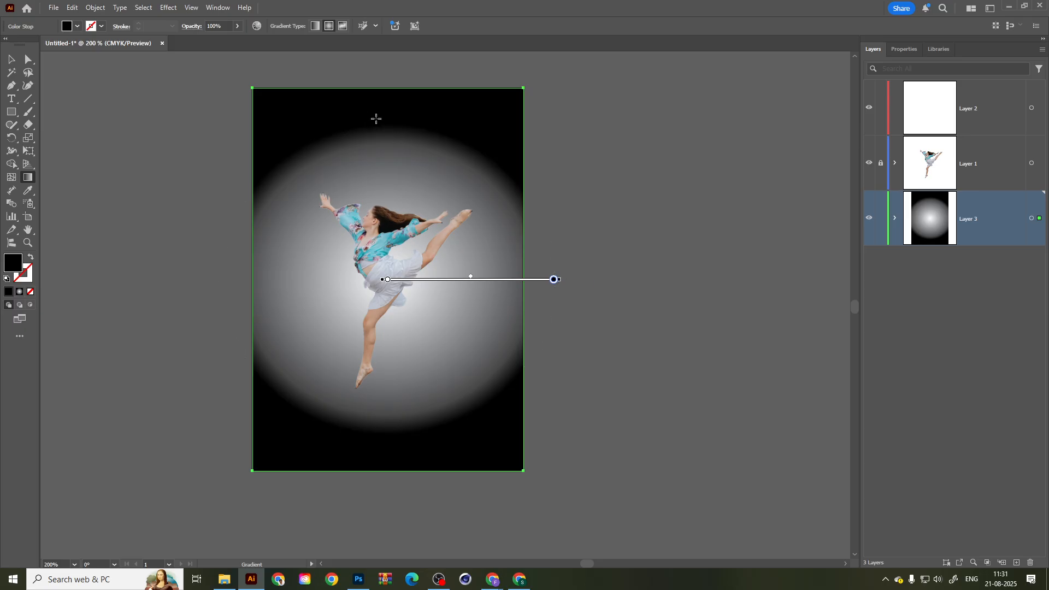
drag(387, 125, 391, 106)
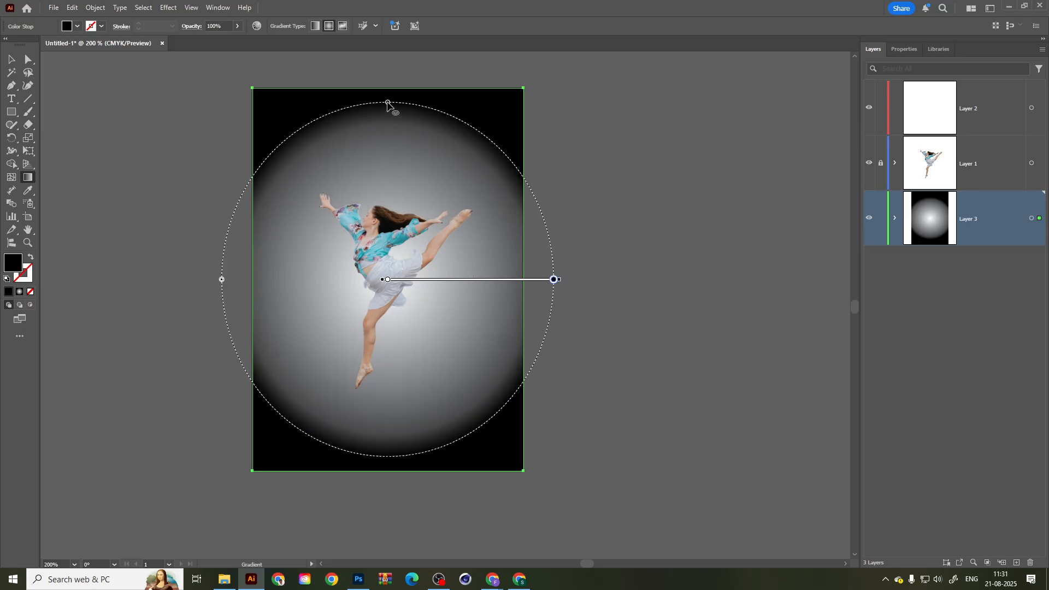
click(439, 580)
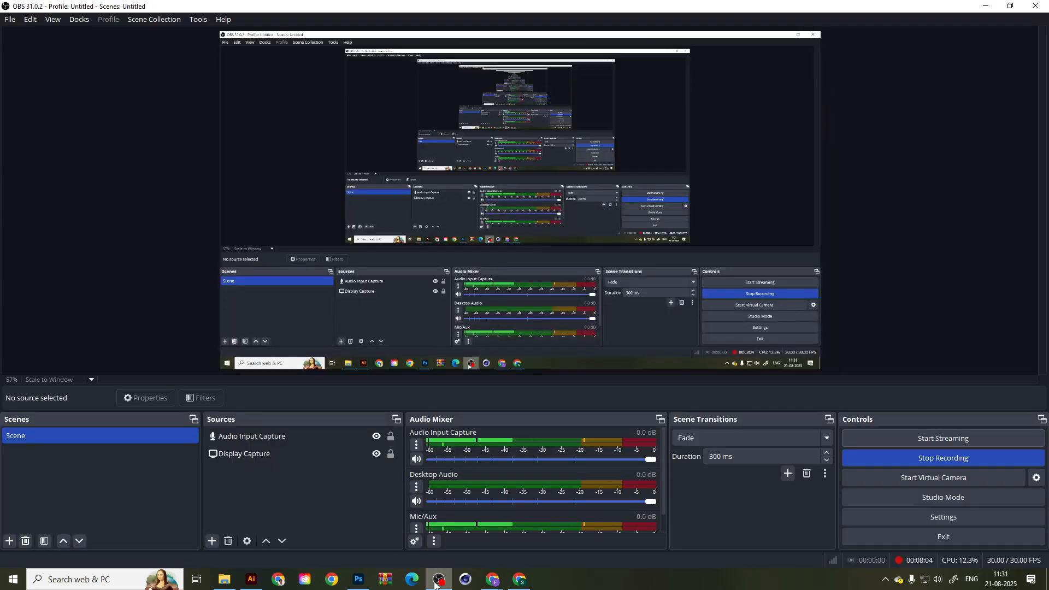
click(436, 582)
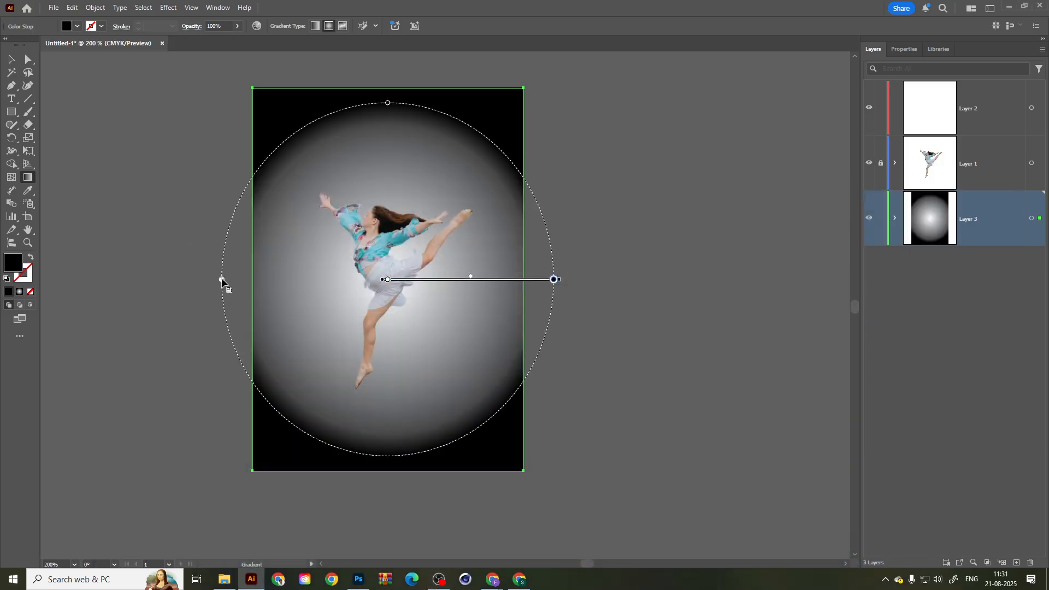
drag(221, 280, 159, 280)
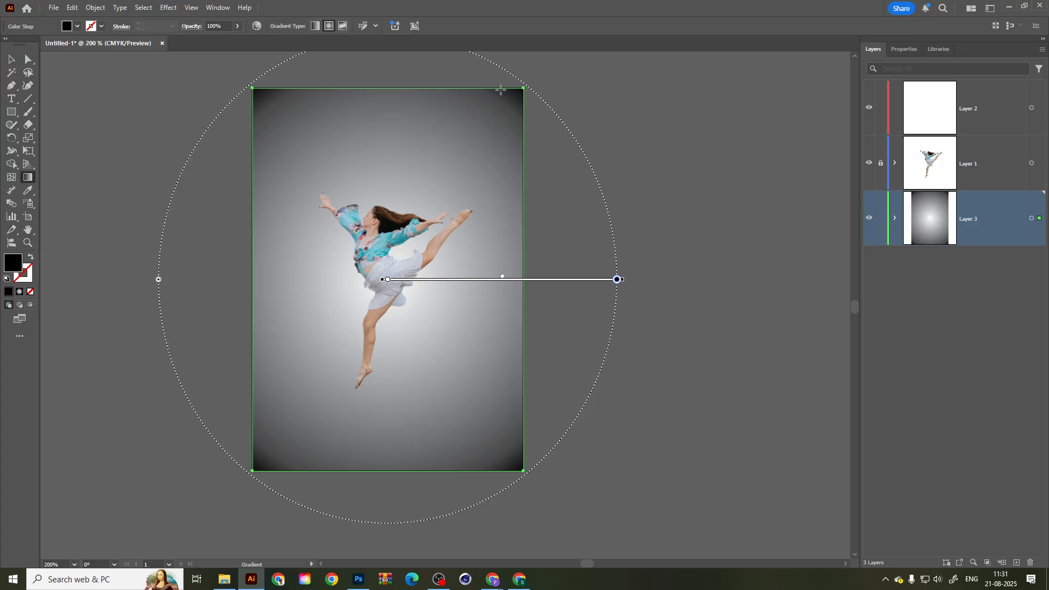
Recolour the radial gradient's centre colour stop from white to a blue with 59% cyan.
click(387, 279)
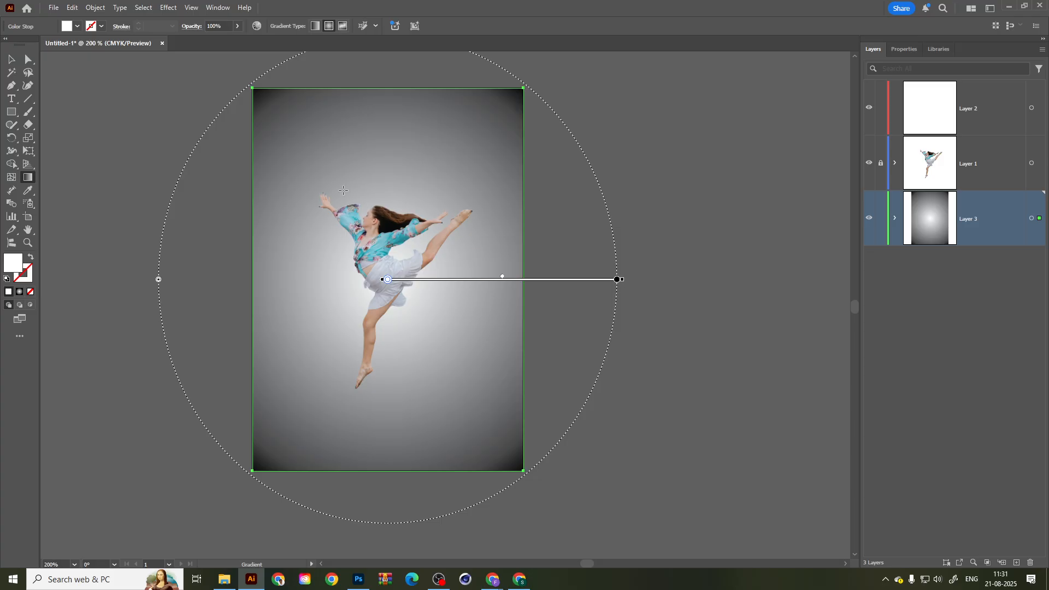
double_click(388, 280)
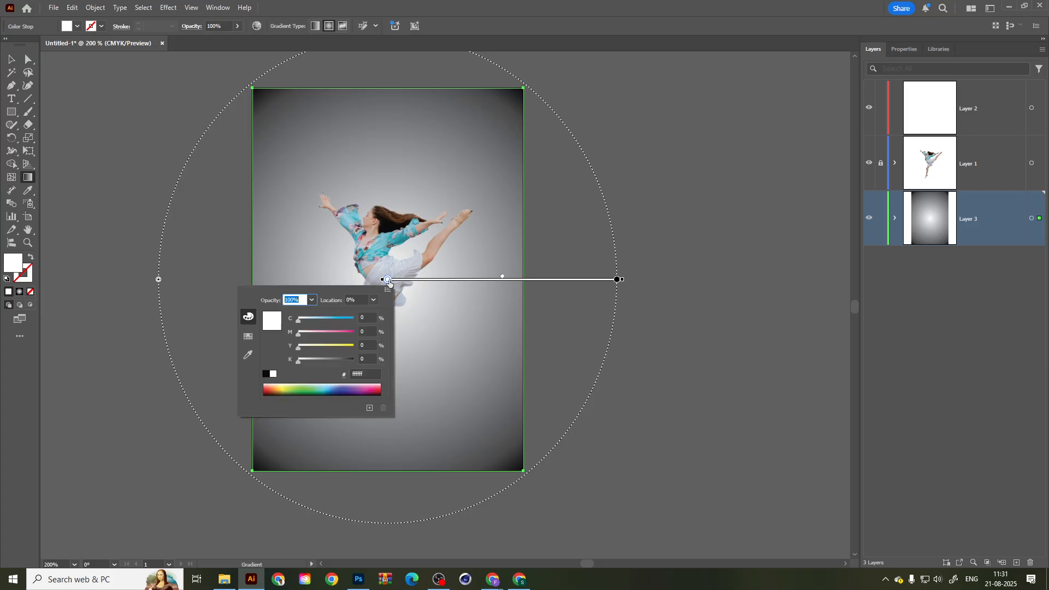
drag(326, 319, 331, 319)
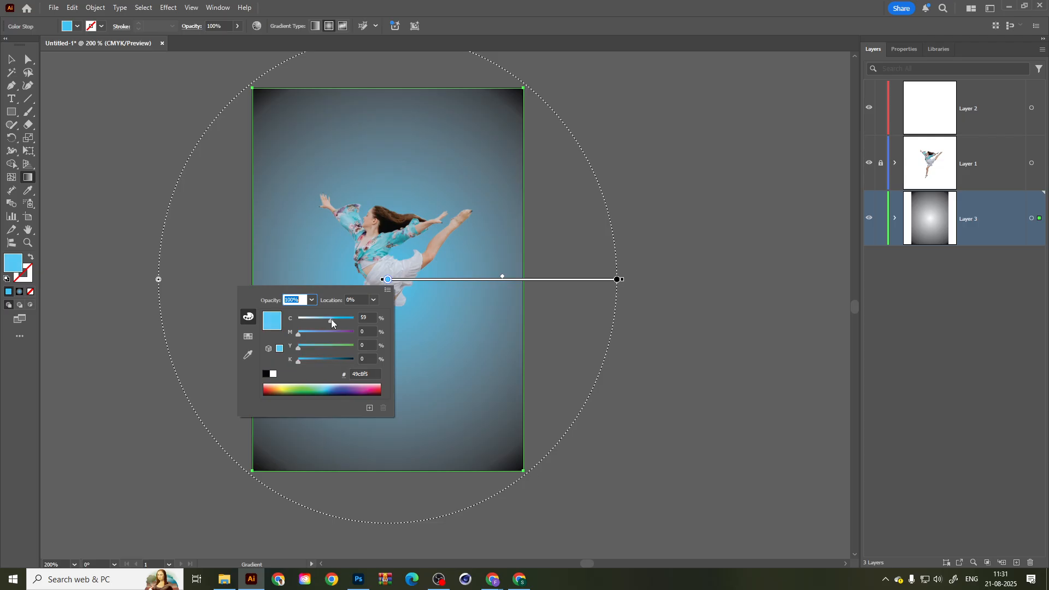
Recolour the gradient's outer colour stop to a dark blue with 46% cyan and 77% black.
click(616, 281)
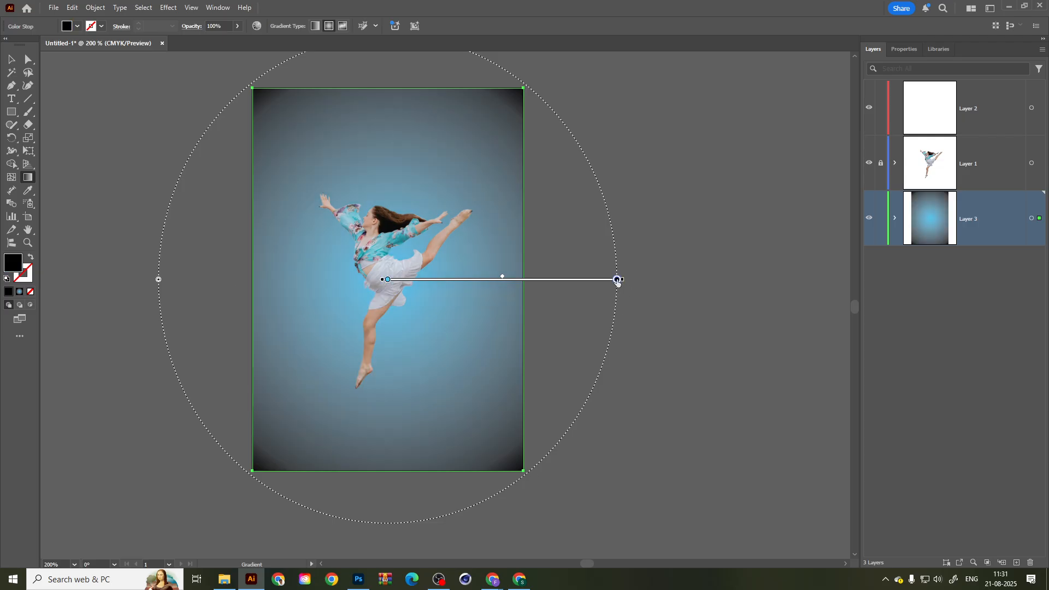
double_click(617, 280)
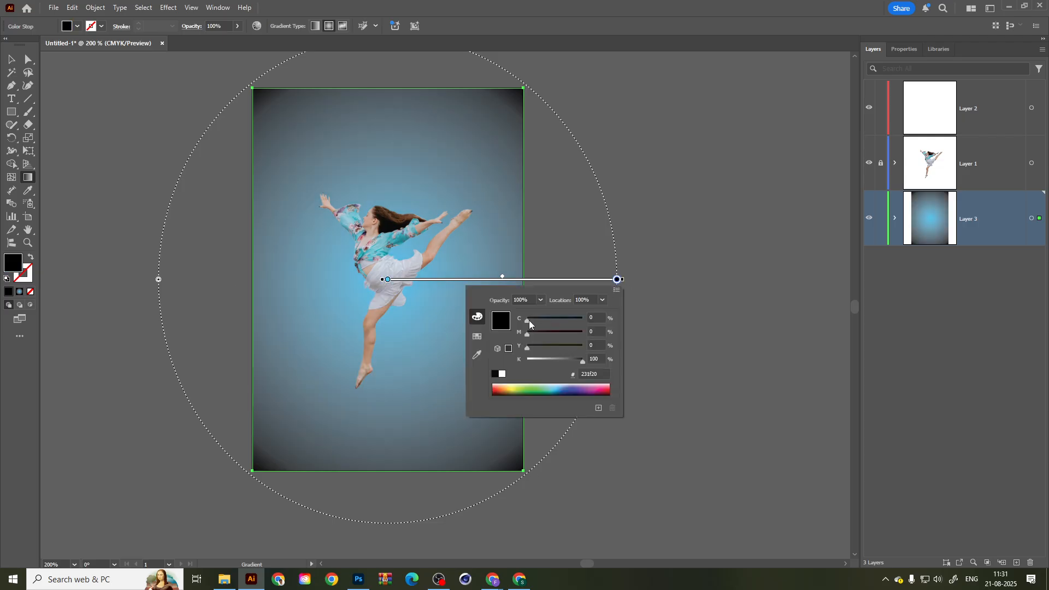
drag(526, 320, 553, 320)
mouse_move(576, 362)
mouse_down()
mouse_move(545, 358)
mouse_move(568, 360)
mouse_up()
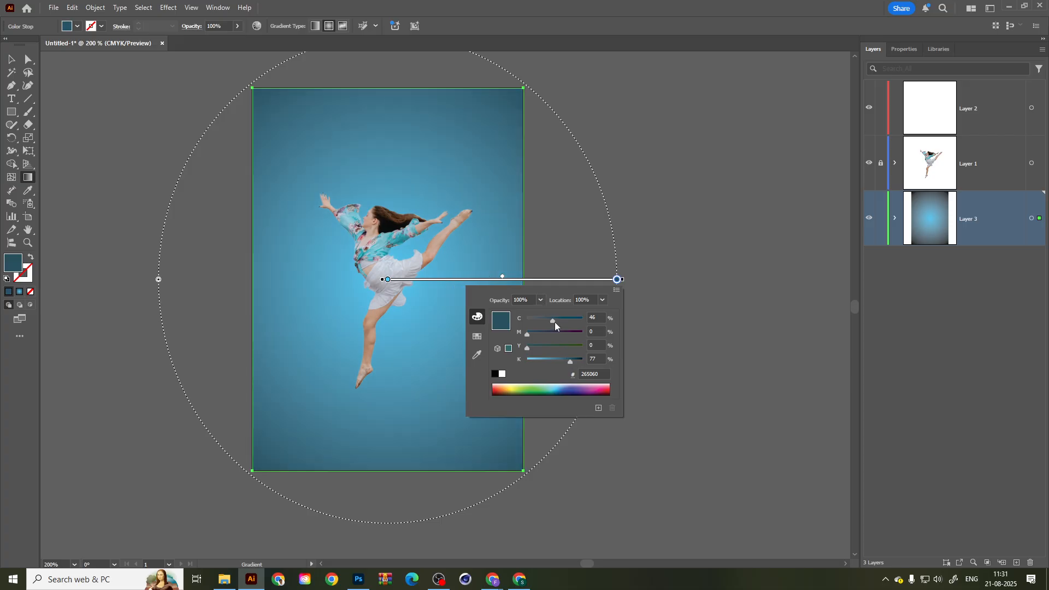
Lighten the gradient's centre colour stop by setting its cyan to 36%.
click(388, 279)
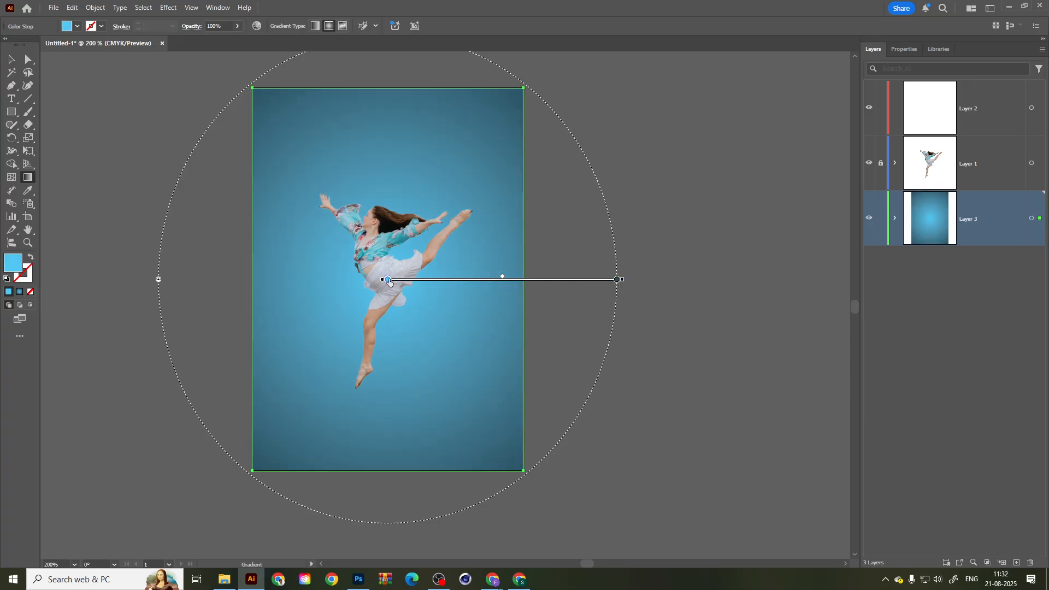
double_click(388, 279)
drag(332, 320, 319, 319)
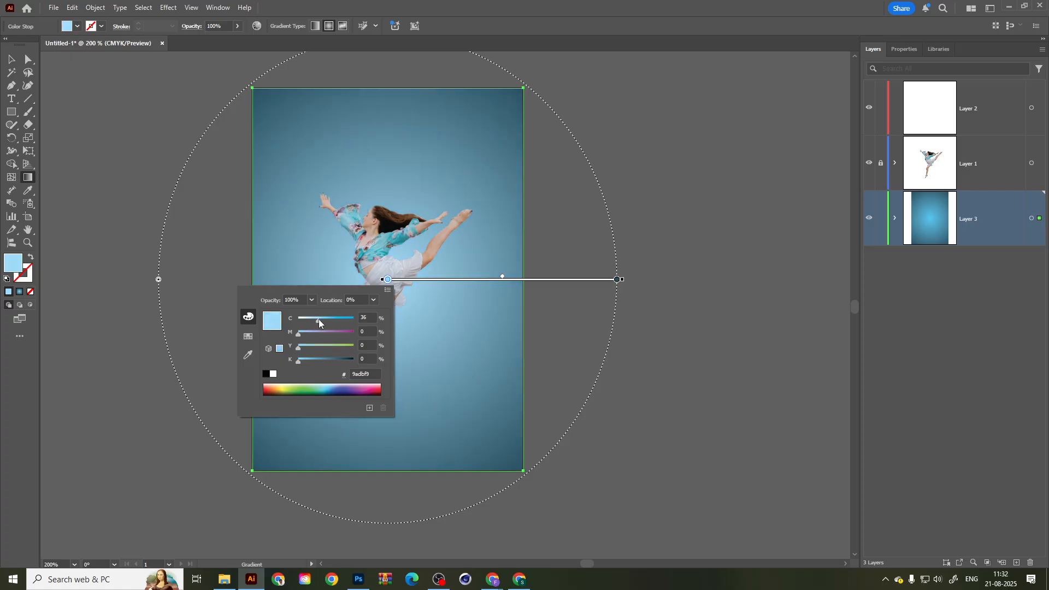
Try redirecting the background gradient diagonally across the rectangle from upper left to lower right.
click(107, 91)
drag(194, 148, 581, 410)
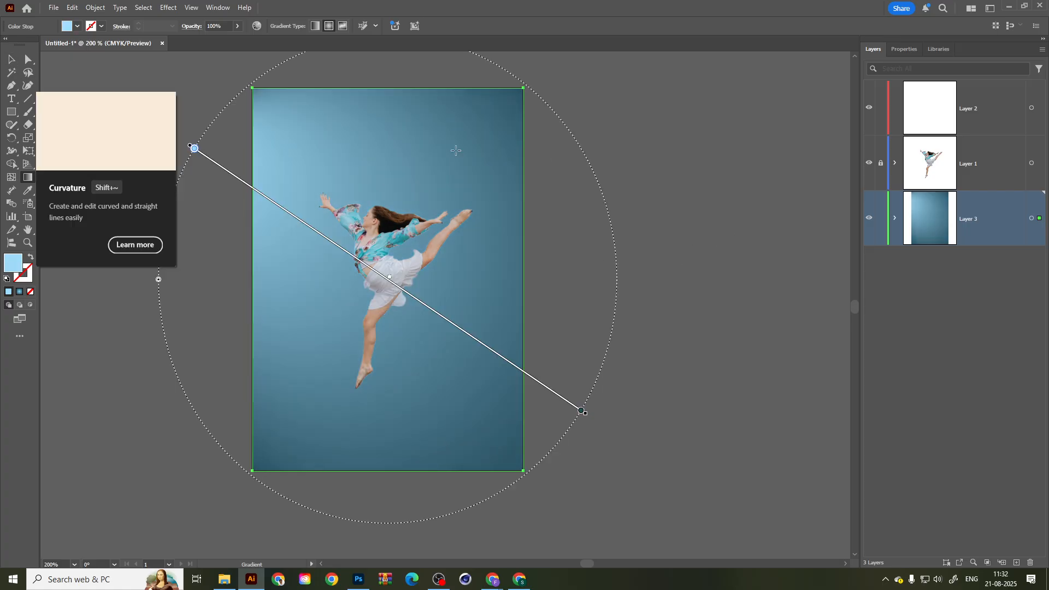
key(ctrl+z)
Leave gradient editing and lock Layer 3, which holds the background rectangle.
click(11, 59)
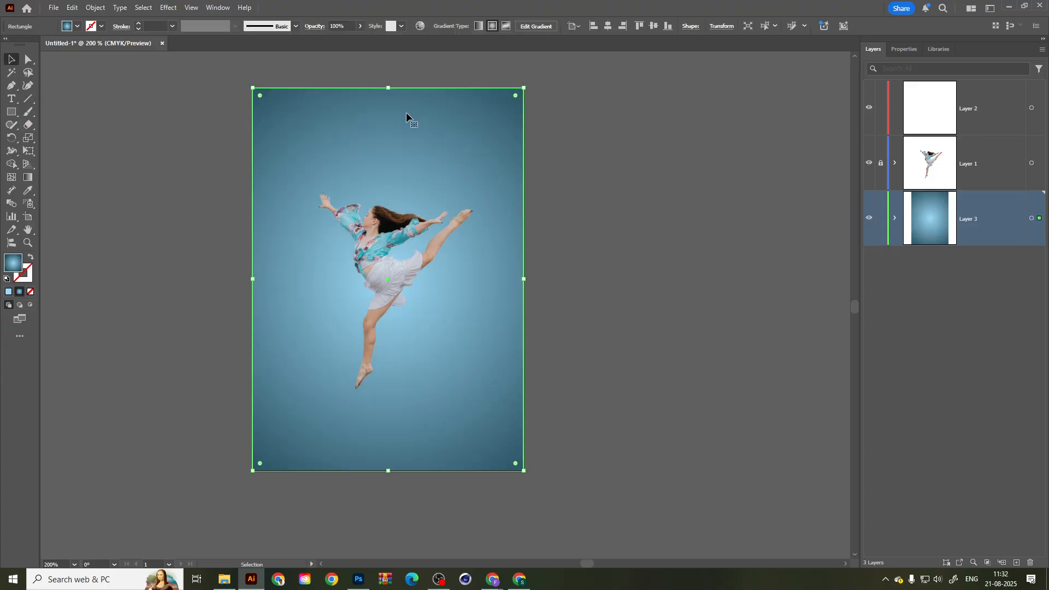
scroll(508, 88, up, 4)
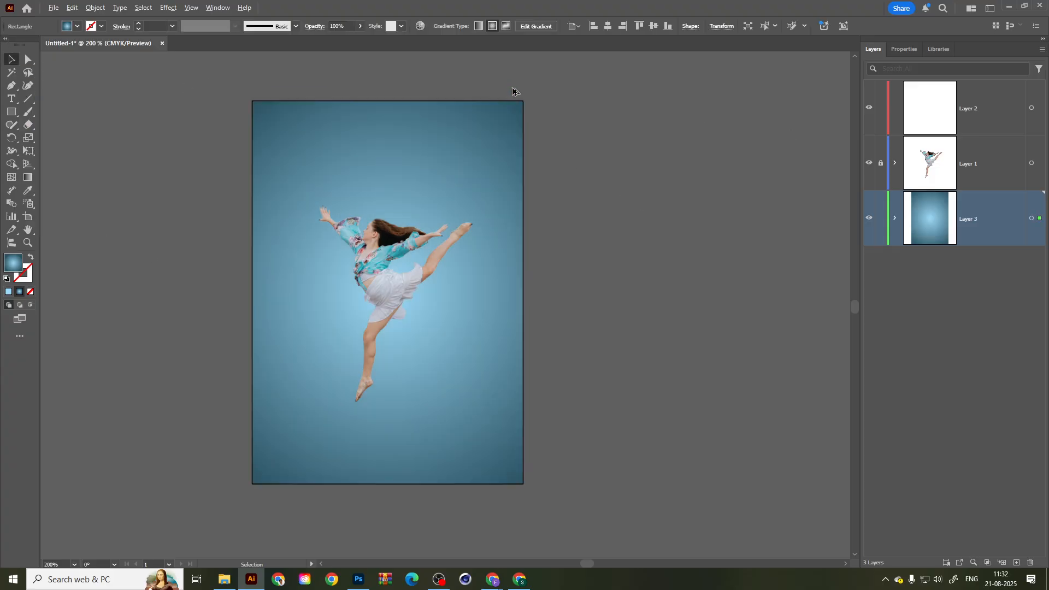
click(551, 262)
scroll(520, 212, up, 5)
scroll(622, 170, down, 7)
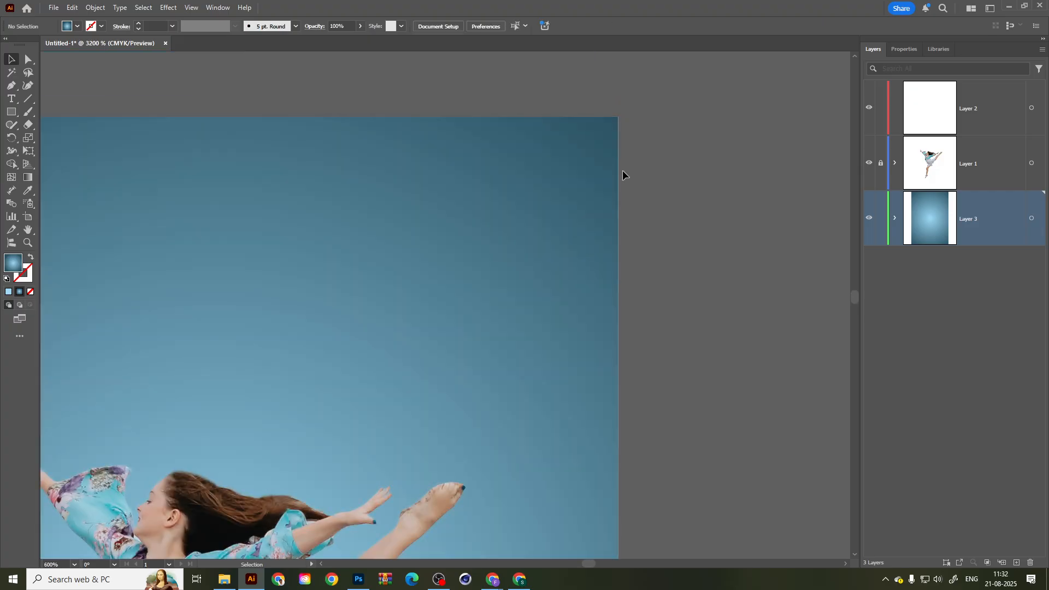
click(561, 308)
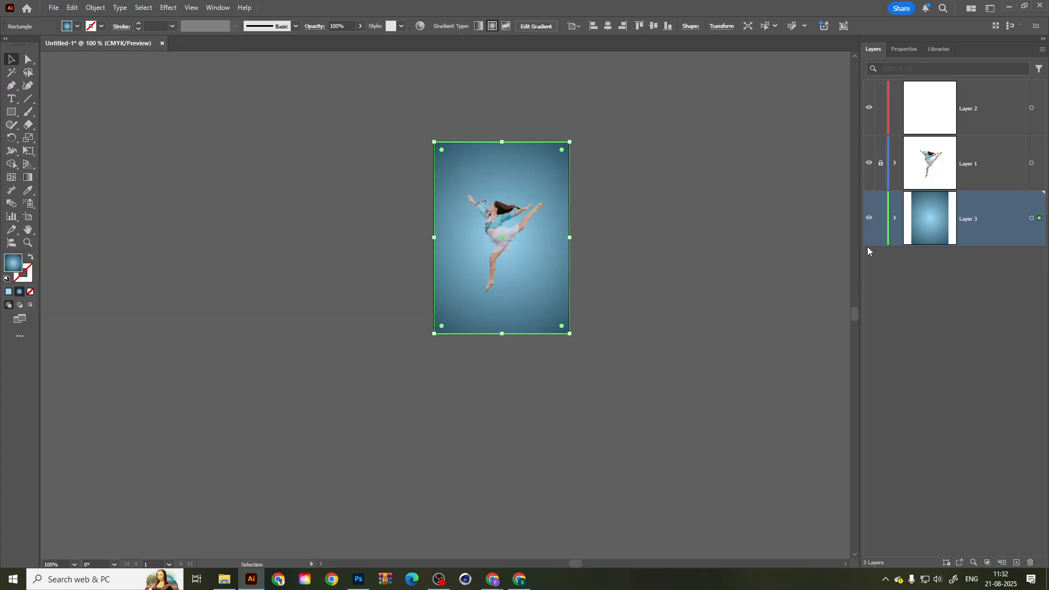
click(880, 218)
scroll(391, 180, up, 3)
drag(715, 278, 349, 205)
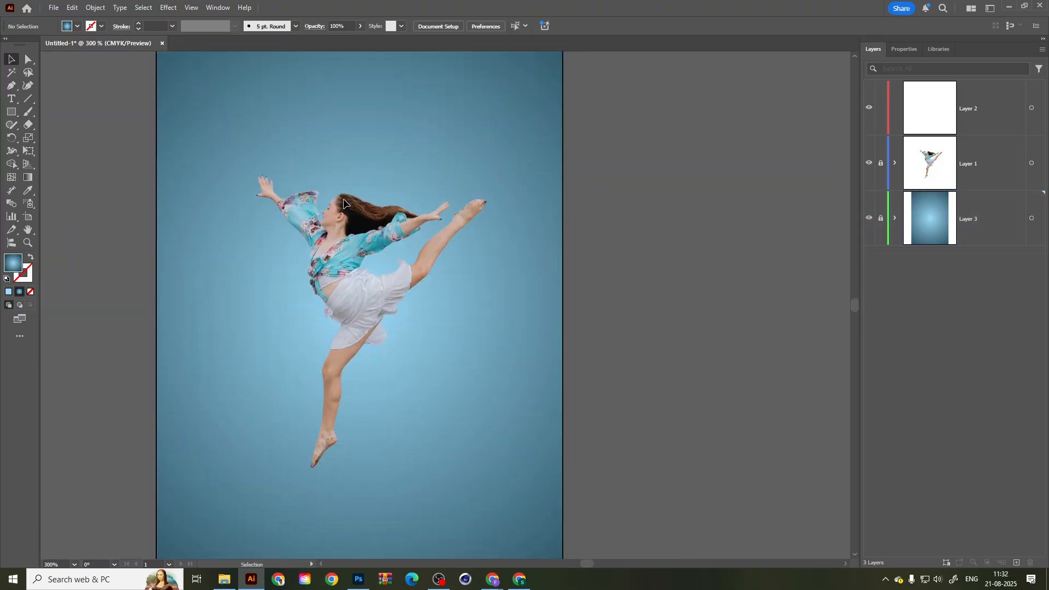
drag(407, 291, 481, 270)
scroll(510, 231, down, 1)
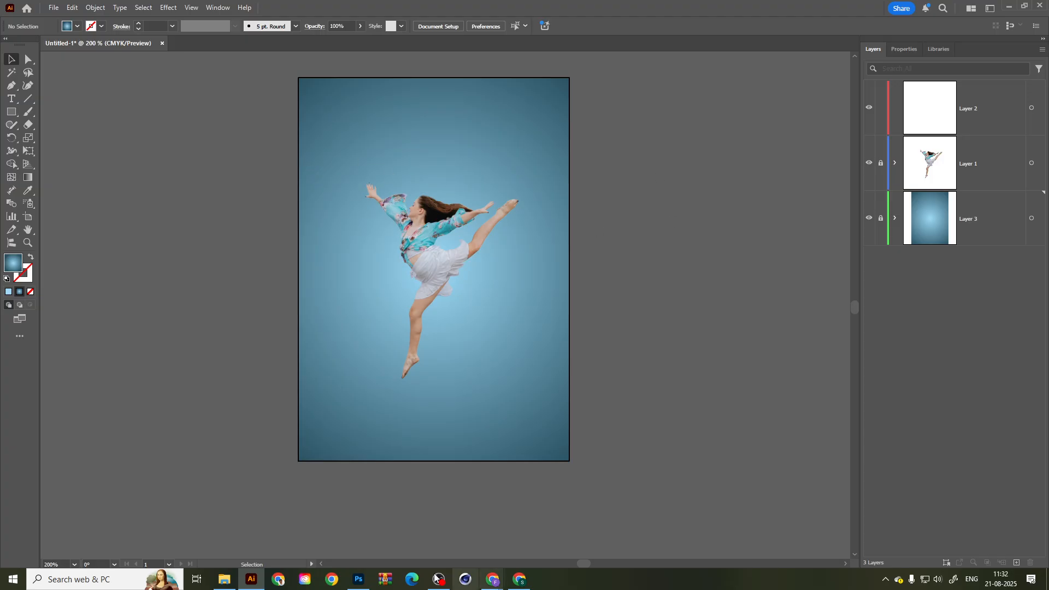
Switch to Photoshop and examine the reference poster's masked "d front" layer by hiding and showing it.
click(358, 579)
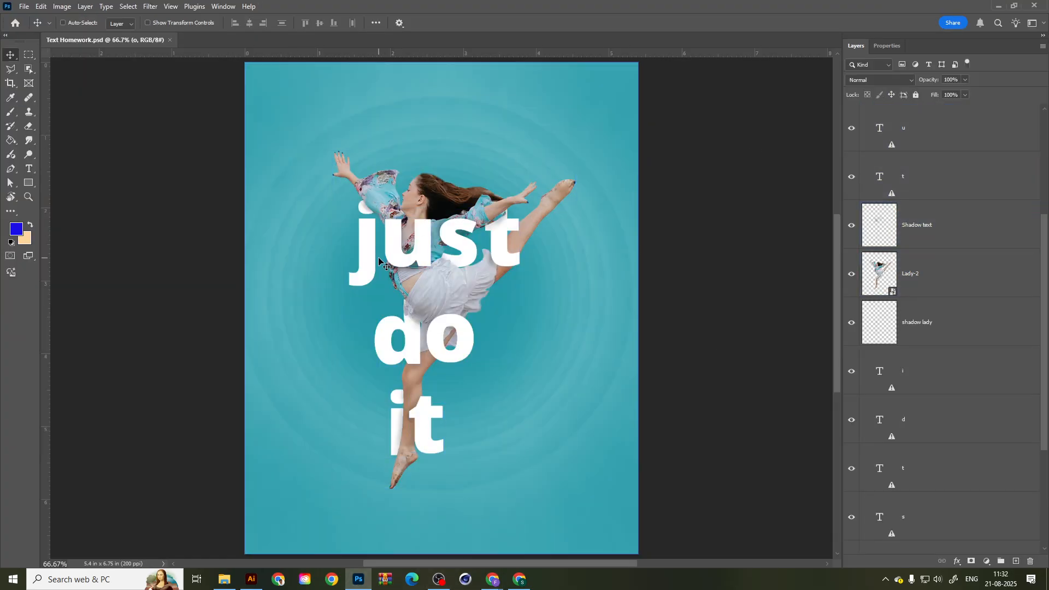
click(961, 168)
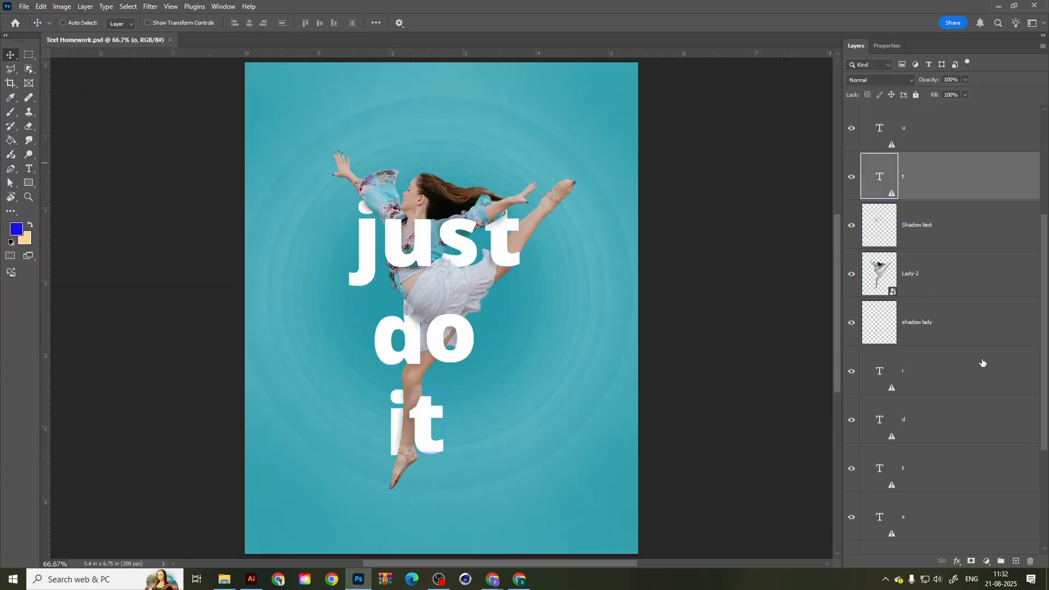
scroll(901, 413, up, 4)
click(923, 176)
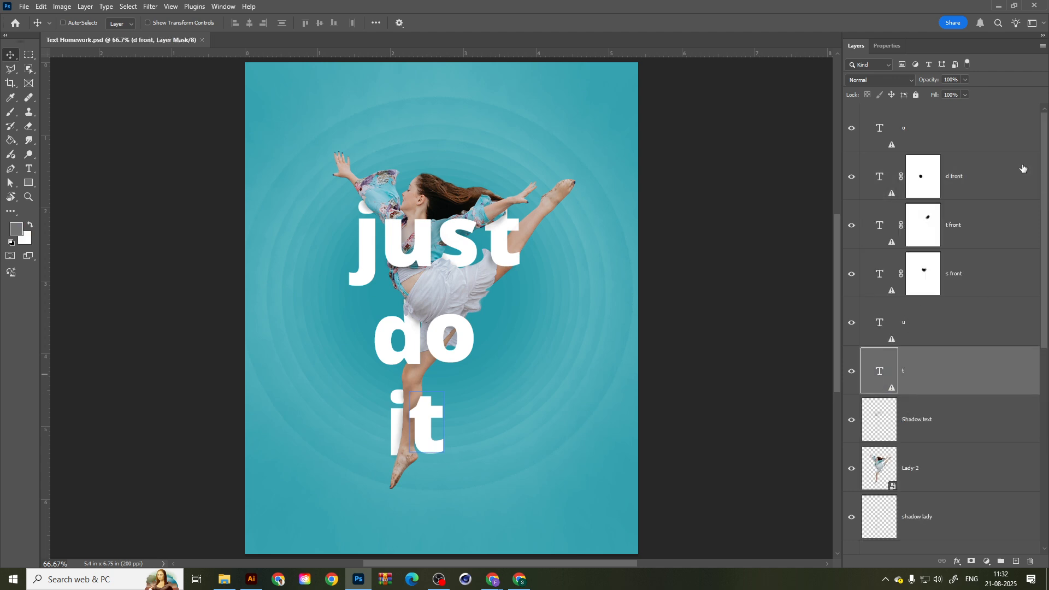
key(ctrl+plus)
key(ctrl+plus)
click(851, 176)
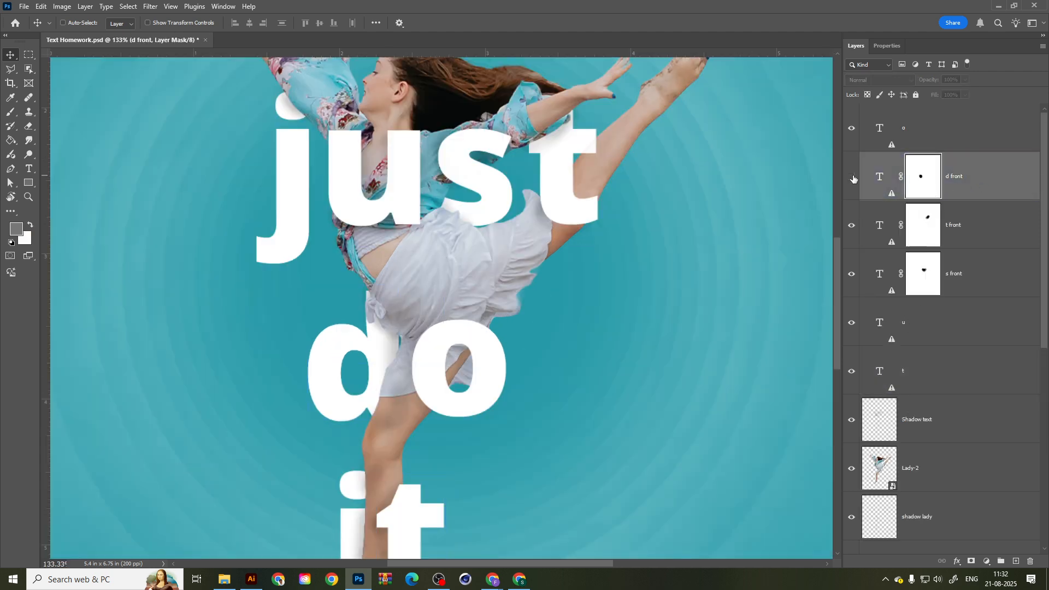
click(851, 176)
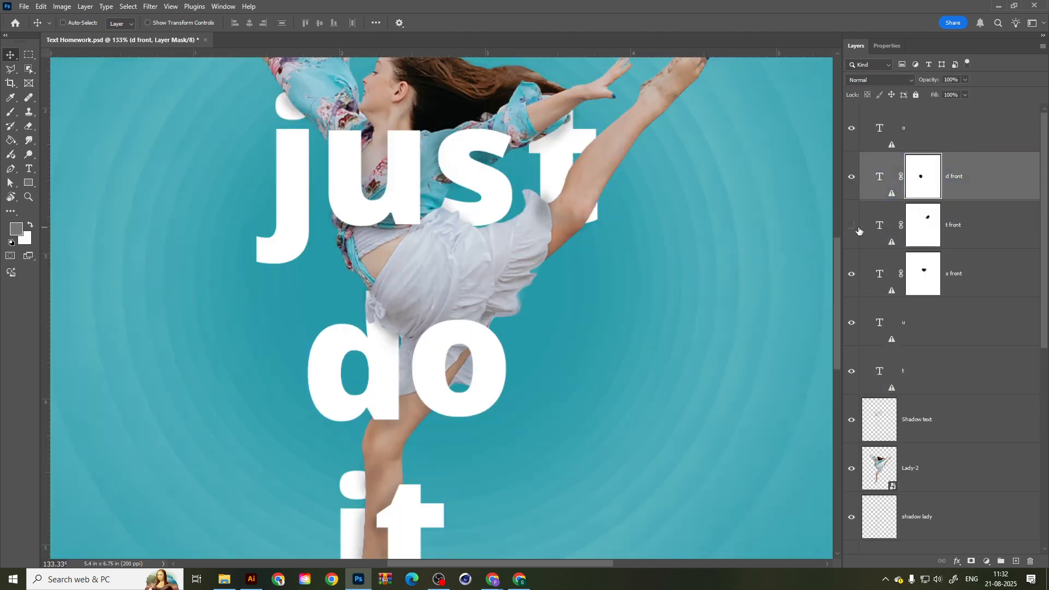
Hide and show the "s front", "u" and "o" layers in turn to examine which letters overlap the dancer.
click(852, 279)
click(851, 279)
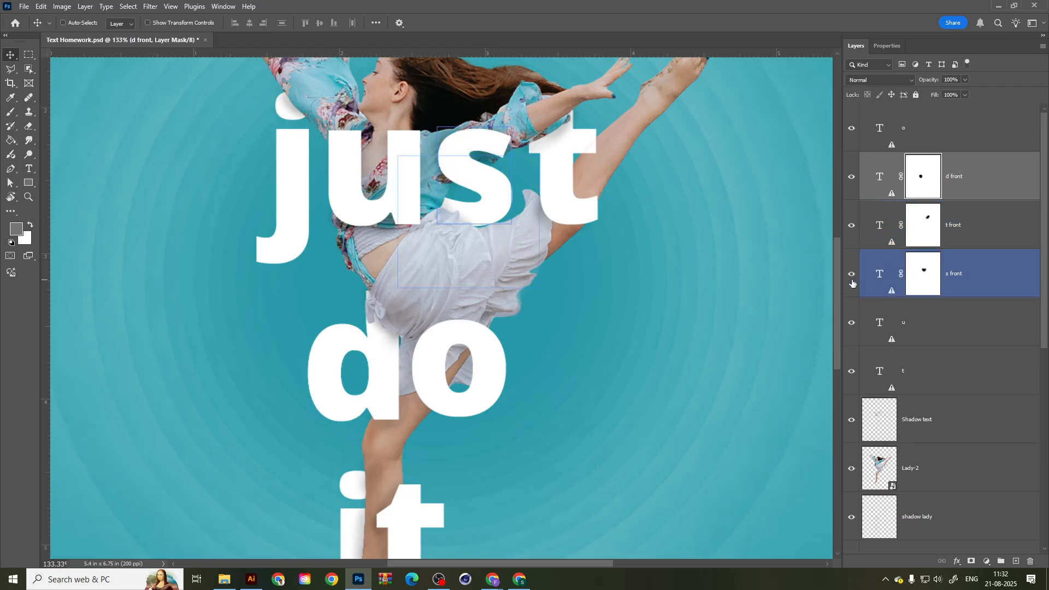
click(850, 323)
click(851, 323)
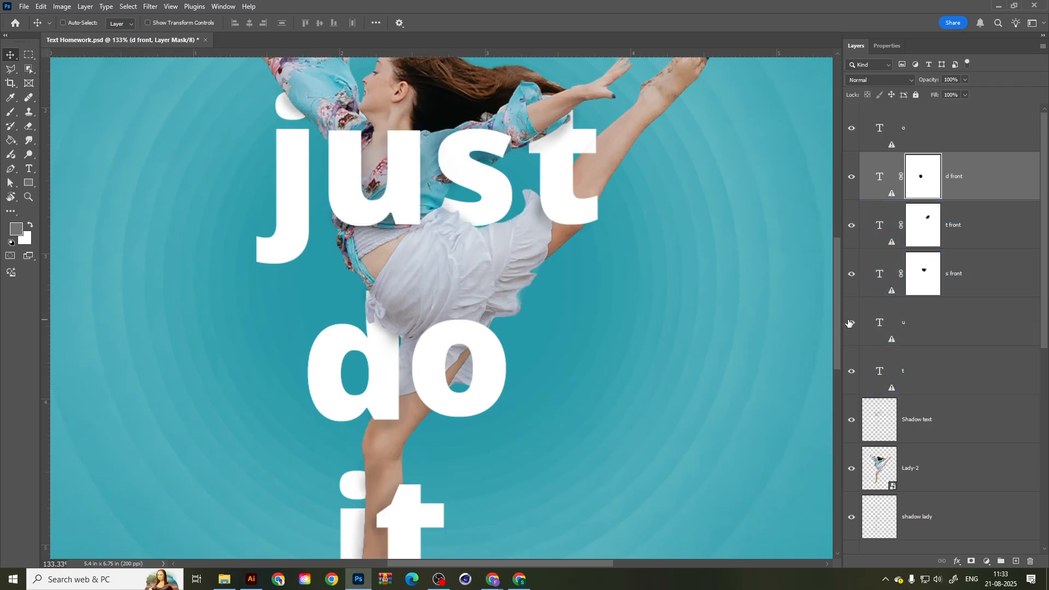
drag(335, 136, 345, 169)
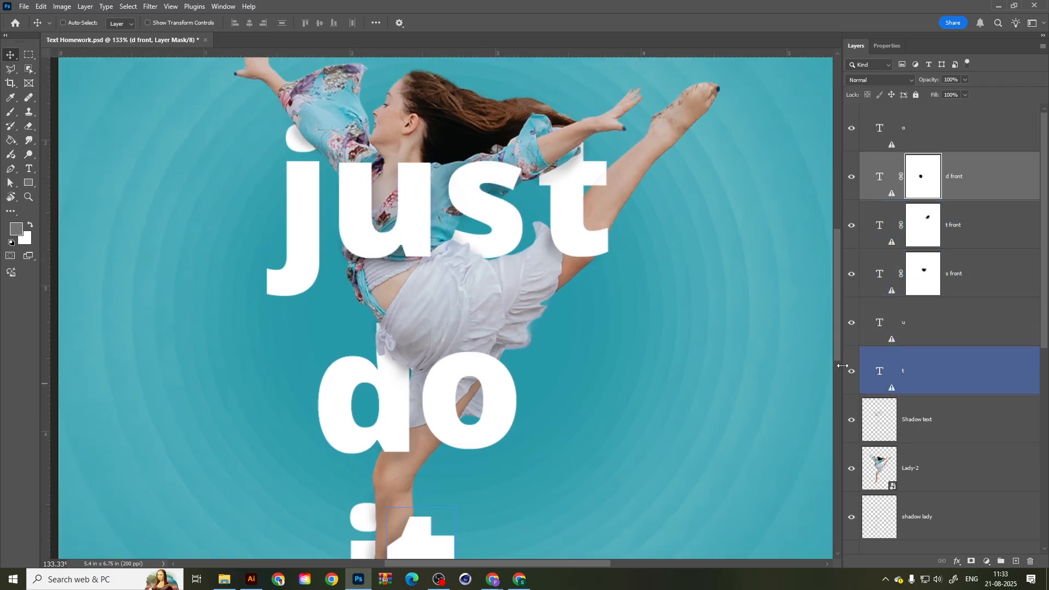
click(895, 130)
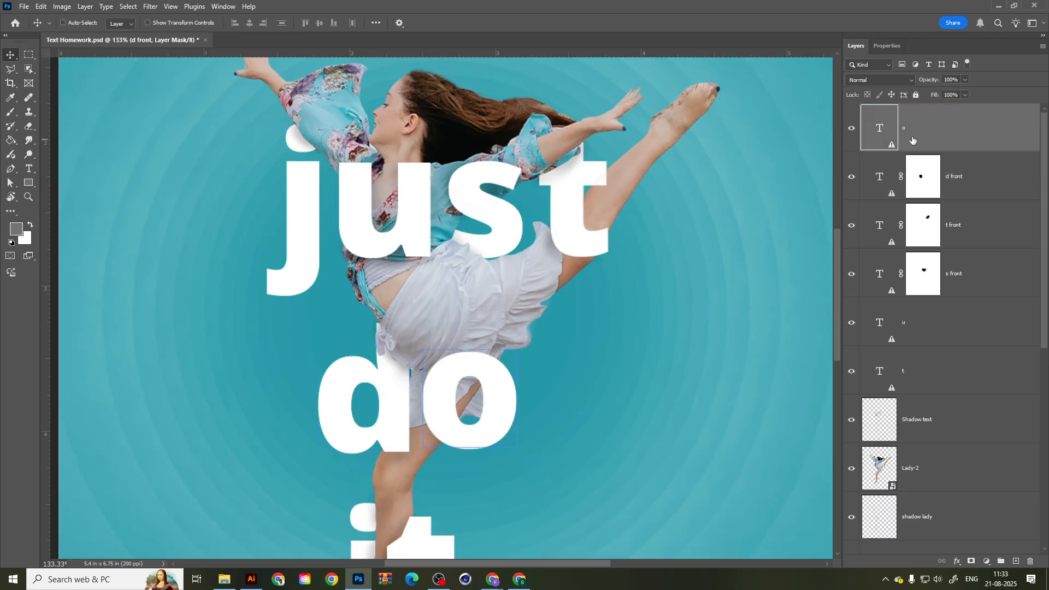
click(850, 130)
click(851, 130)
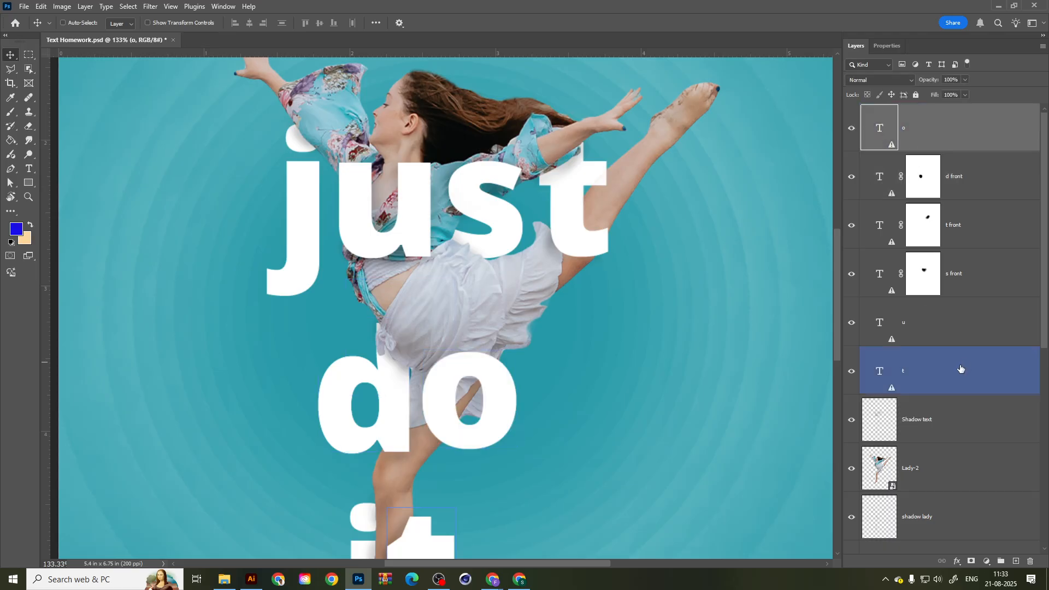
Examine the letter layers beneath the dancer, hiding and showing the "j" layer.
scroll(959, 368, down, 6)
click(911, 195)
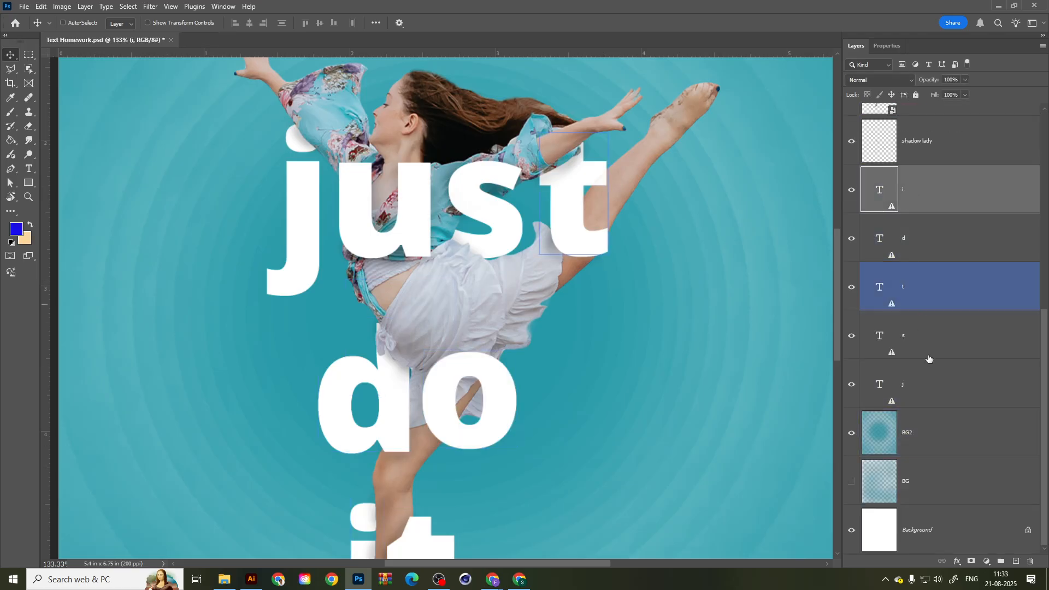
click(925, 392)
click(850, 385)
click(849, 388)
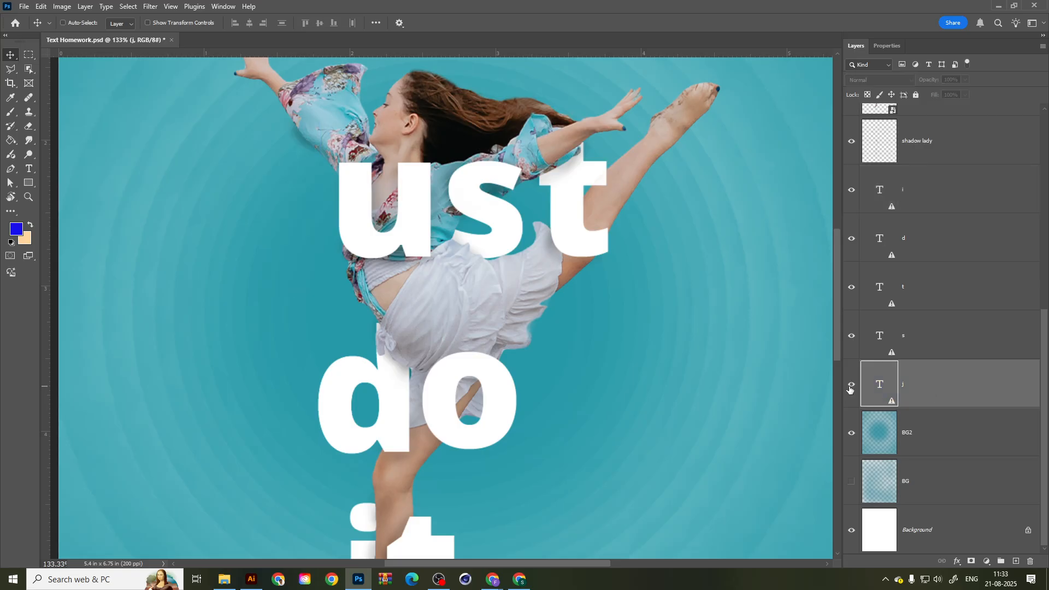
click(850, 385)
click(850, 386)
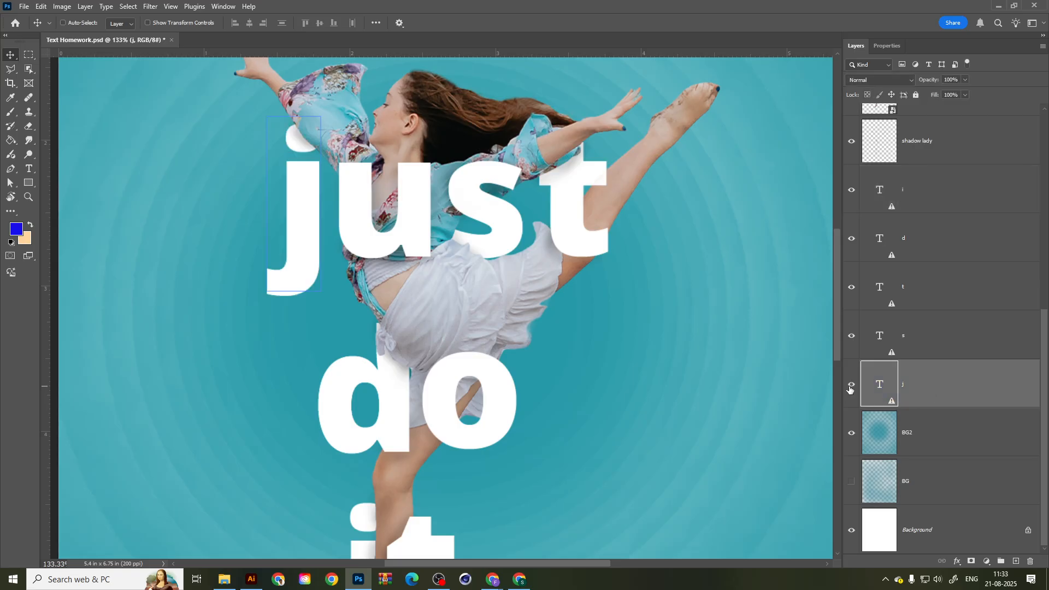
Return to Illustrator and make the empty Layer 2 the active layer.
click(997, 6)
click(986, 113)
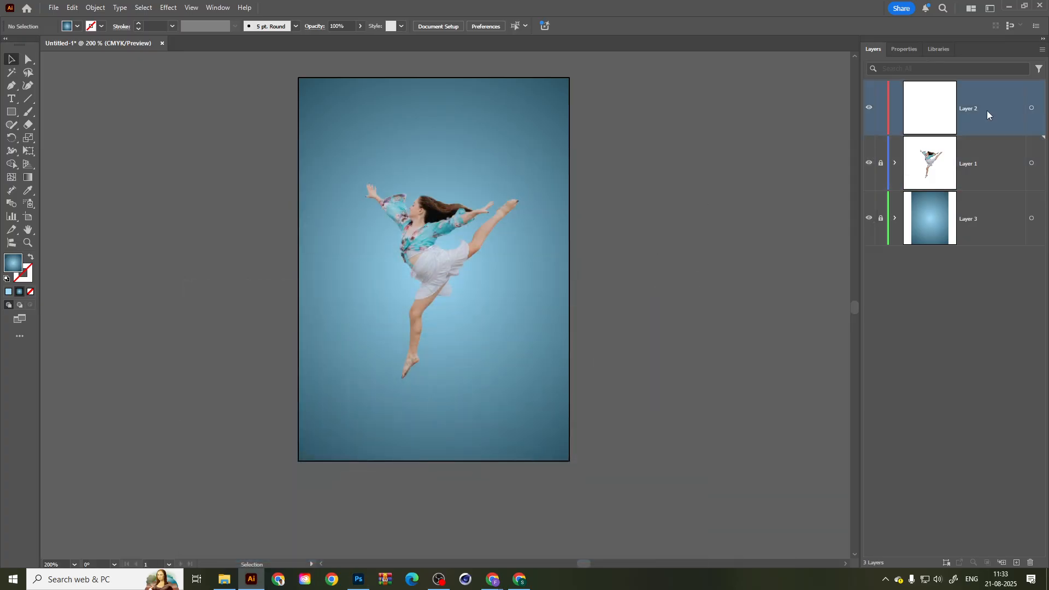
Add placeholder point text beside the artboard on Layer 2 and enlarge it to about 72 pt.
click(11, 98)
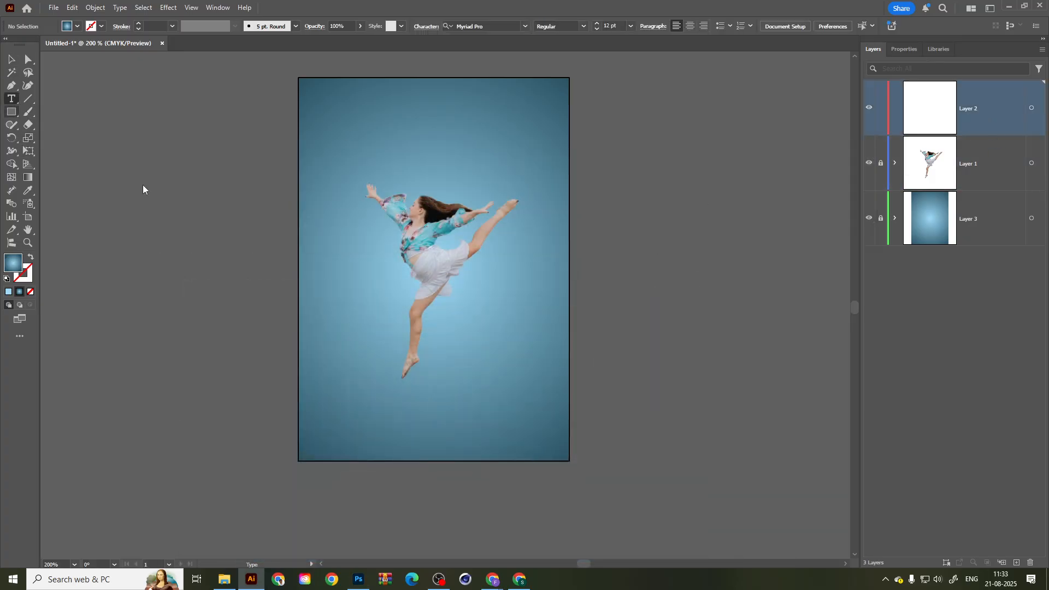
click(174, 208)
key(Escape)
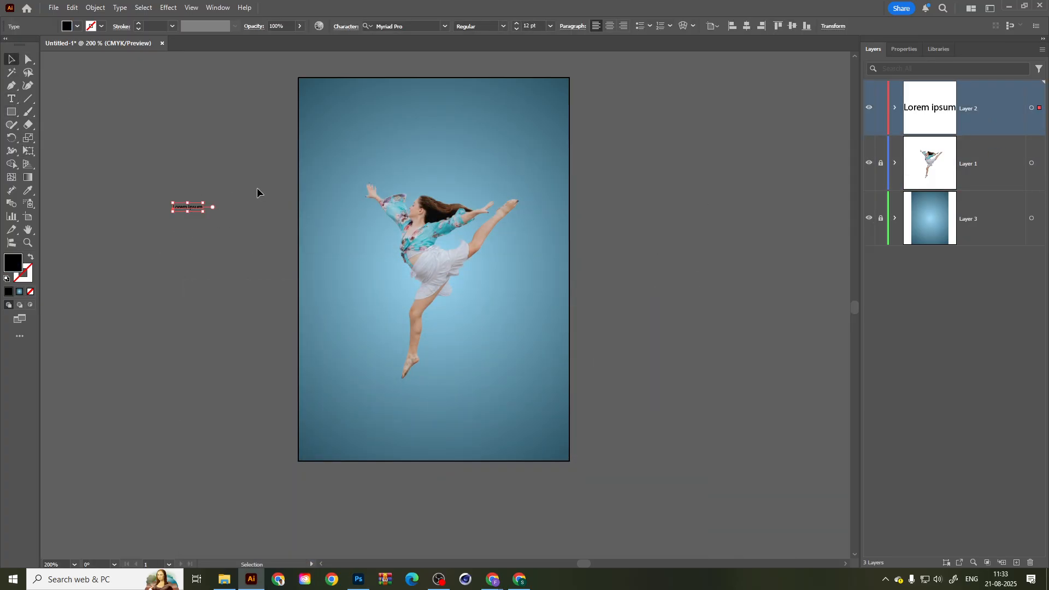
drag(204, 203, 279, 188)
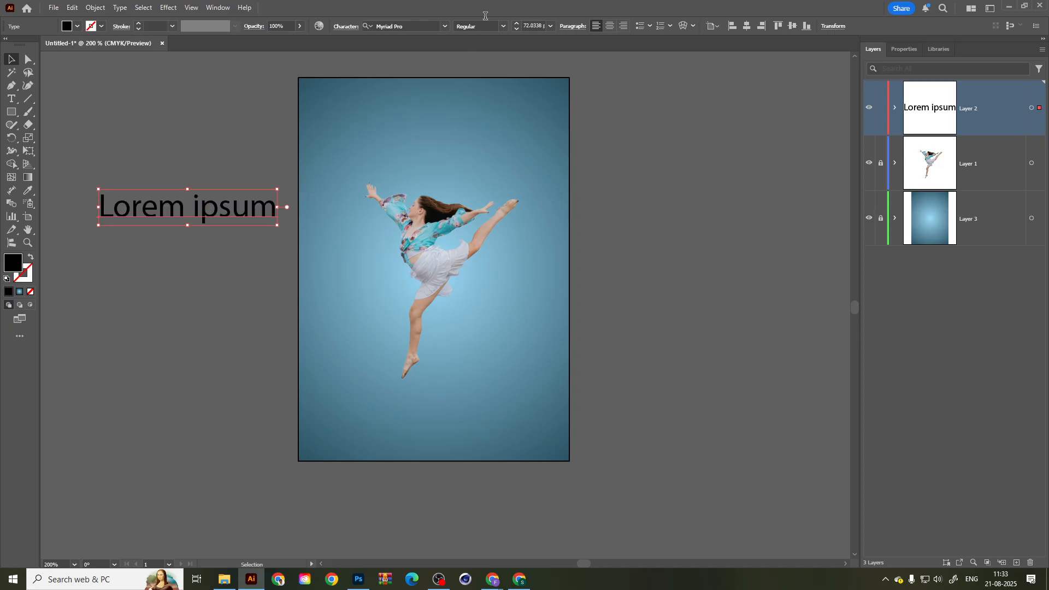
click(413, 28)
text(U)
key(BackSpace)
key(BackSpace)
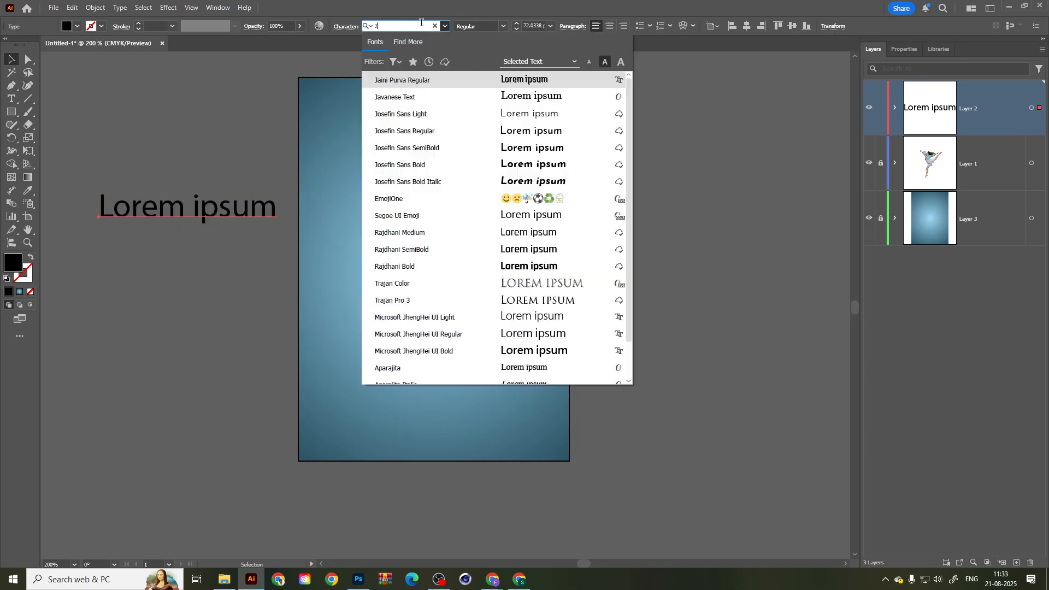
text(JUST)
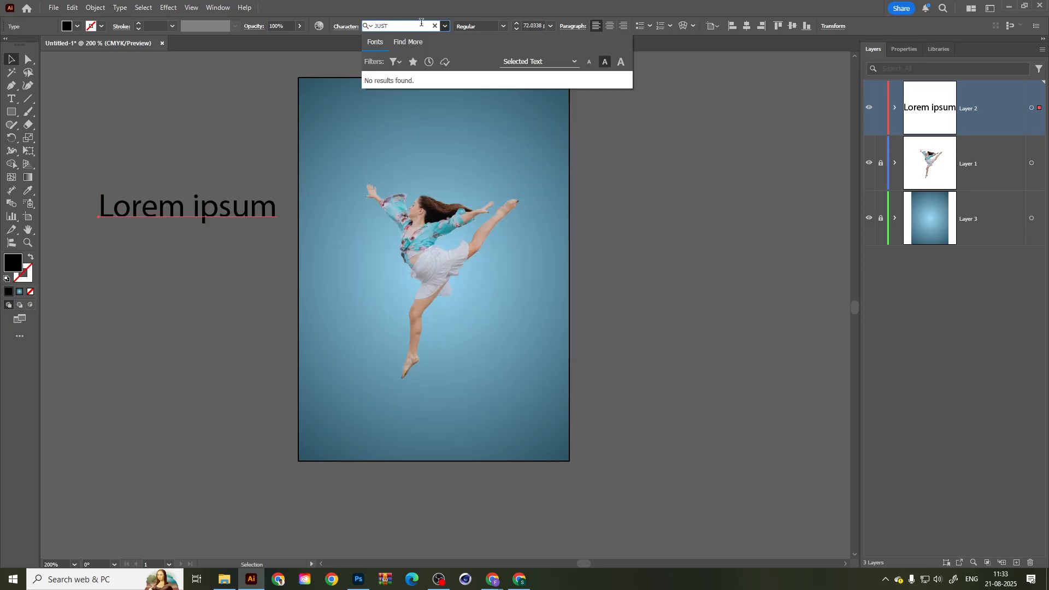
key(ctrl+a)
key(BackSpace)
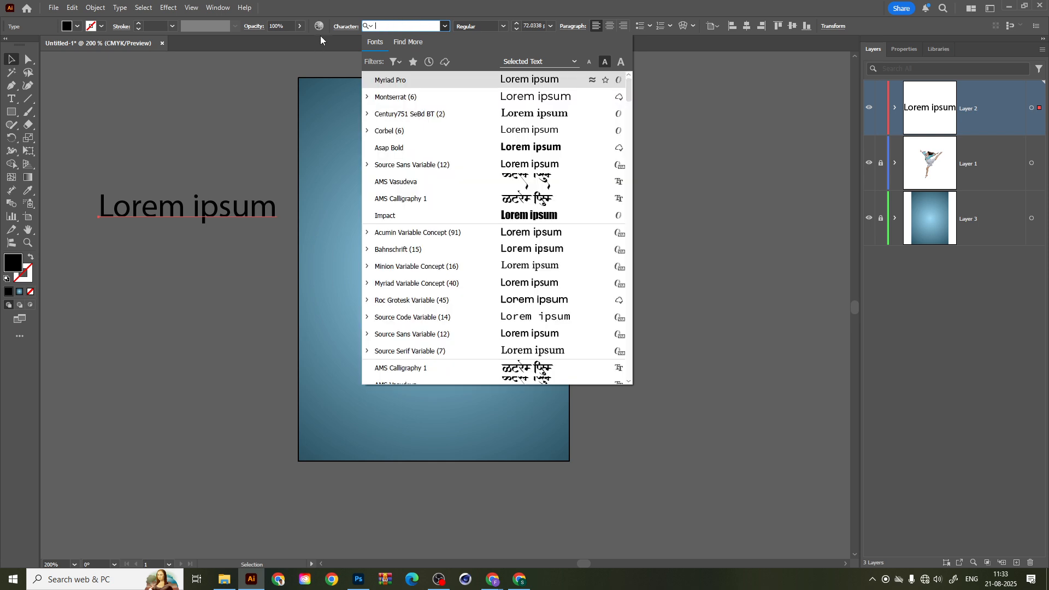
click(217, 216)
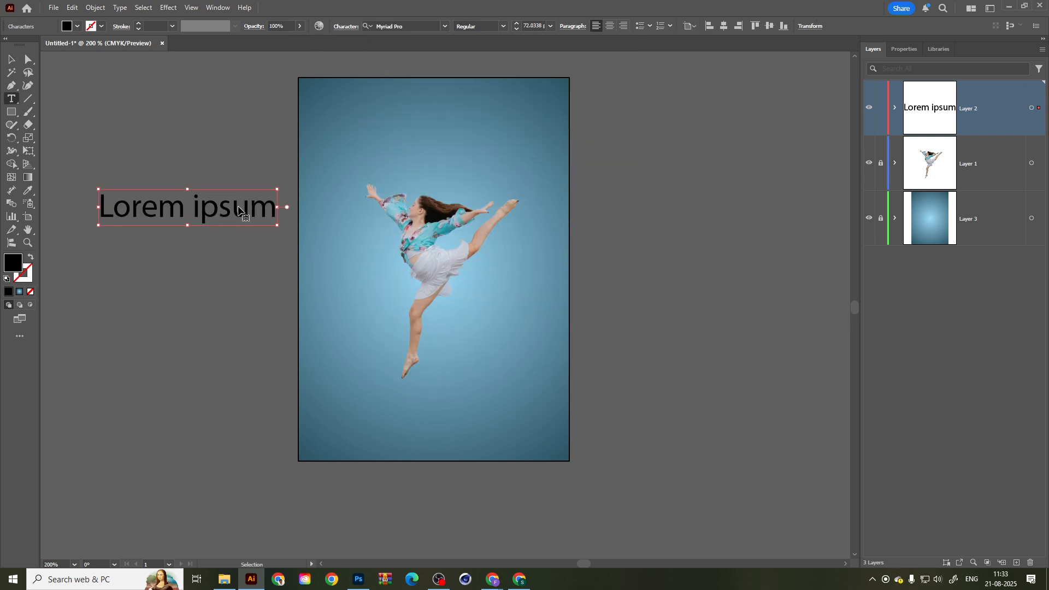
triple_click(239, 211)
click(401, 26)
text(J)
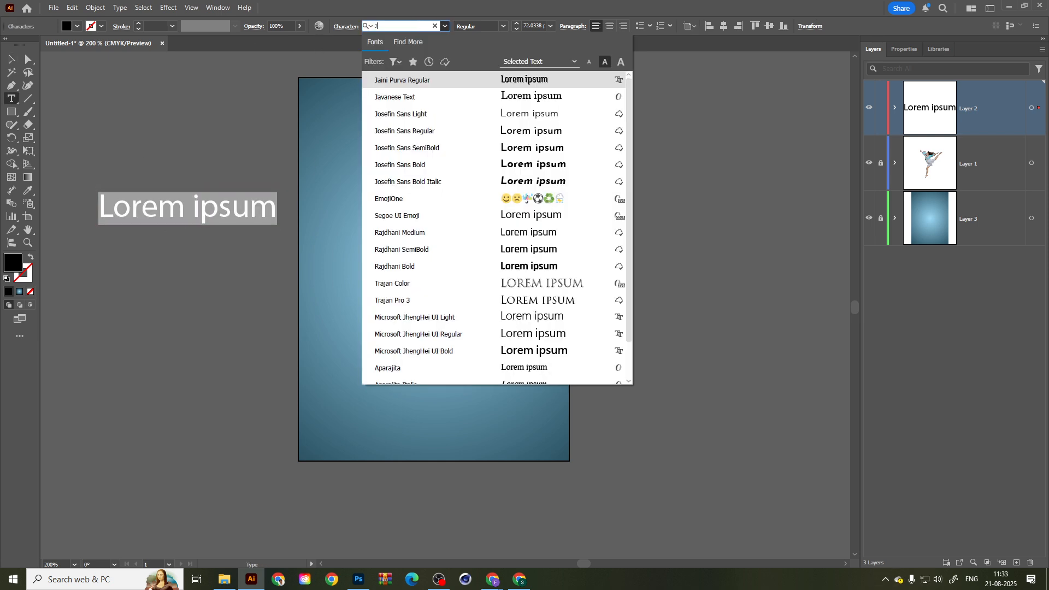
text(UV)
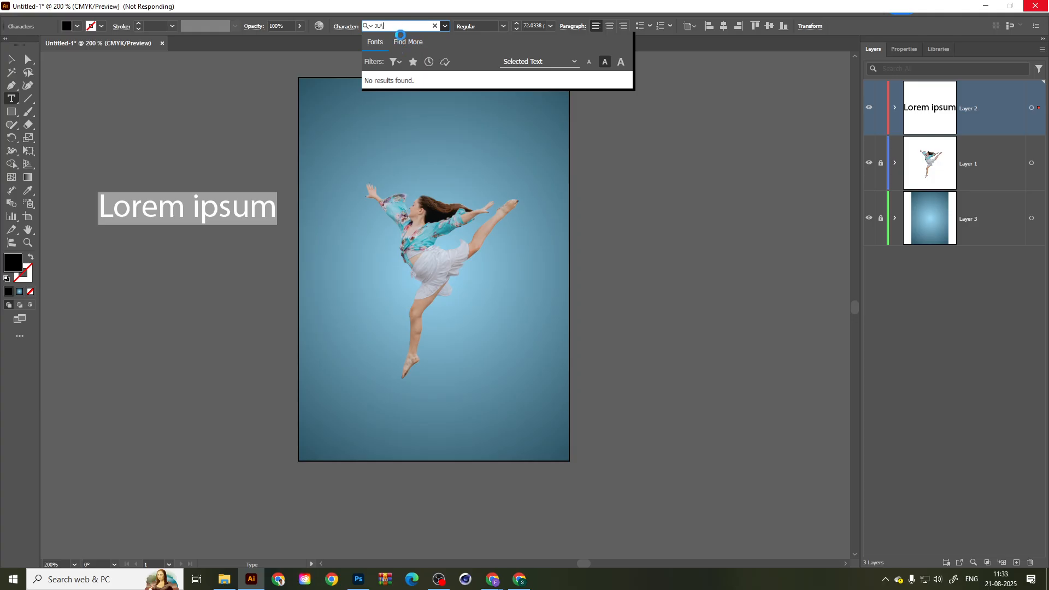
click(357, 579)
click(358, 581)
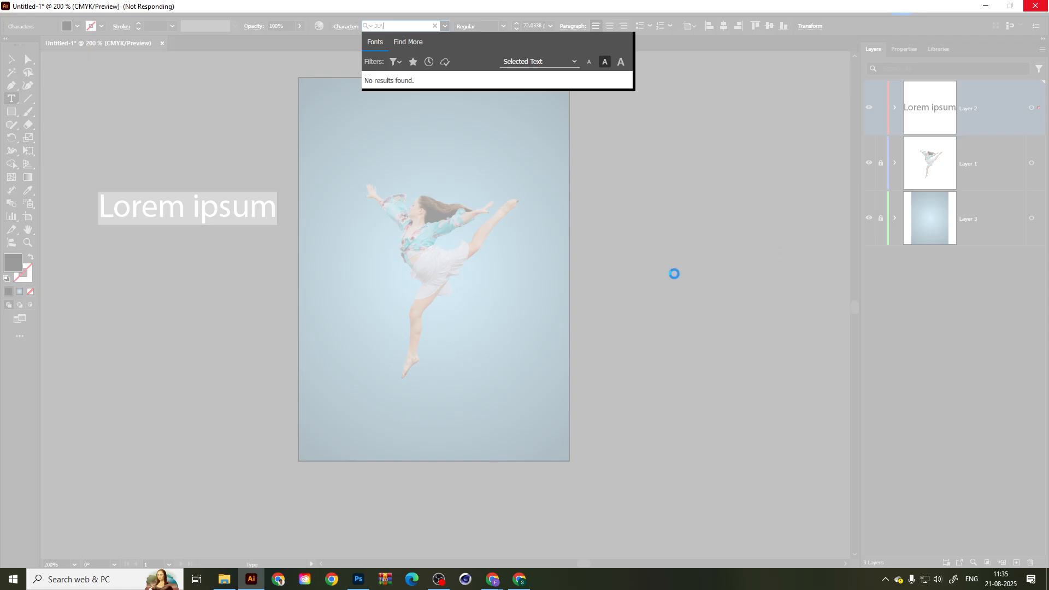
Open the Windows %temp% folder and permanently delete everything in it.
key(super+r)
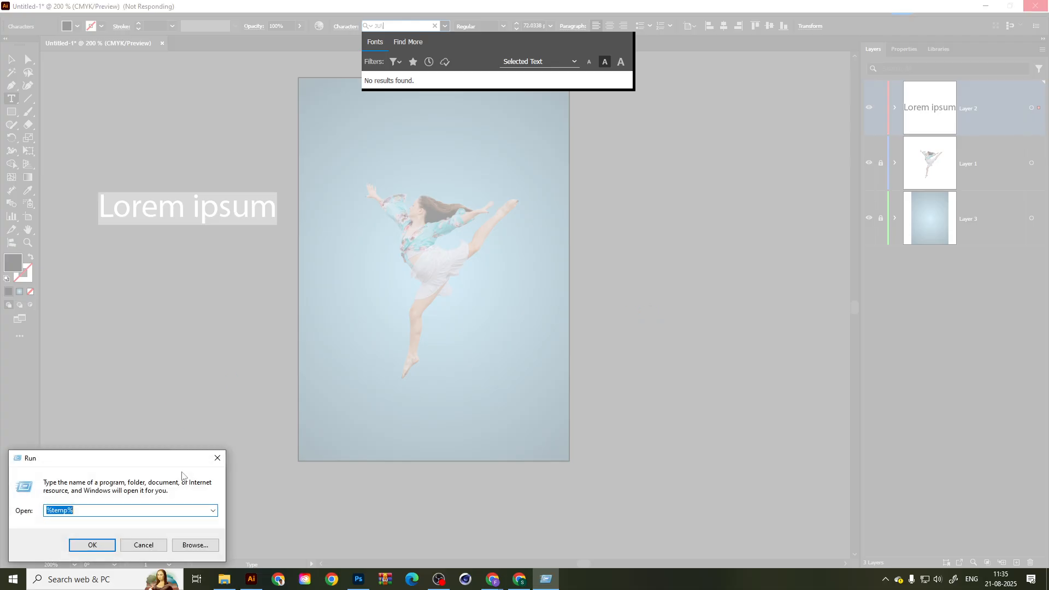
click(89, 549)
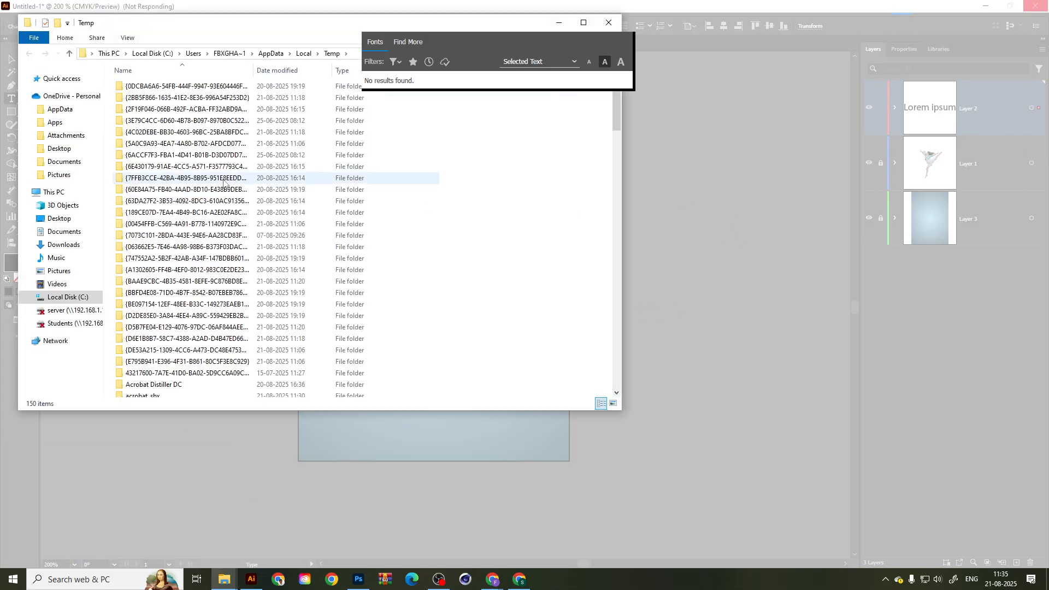
key(ctrl+a)
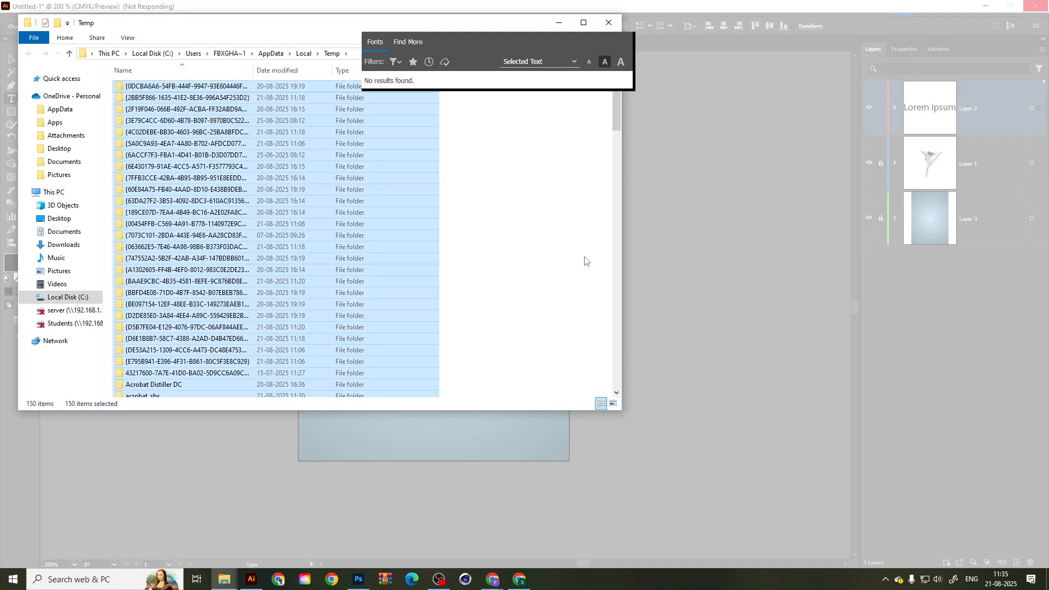
key(Delete)
key(shift+Delete)
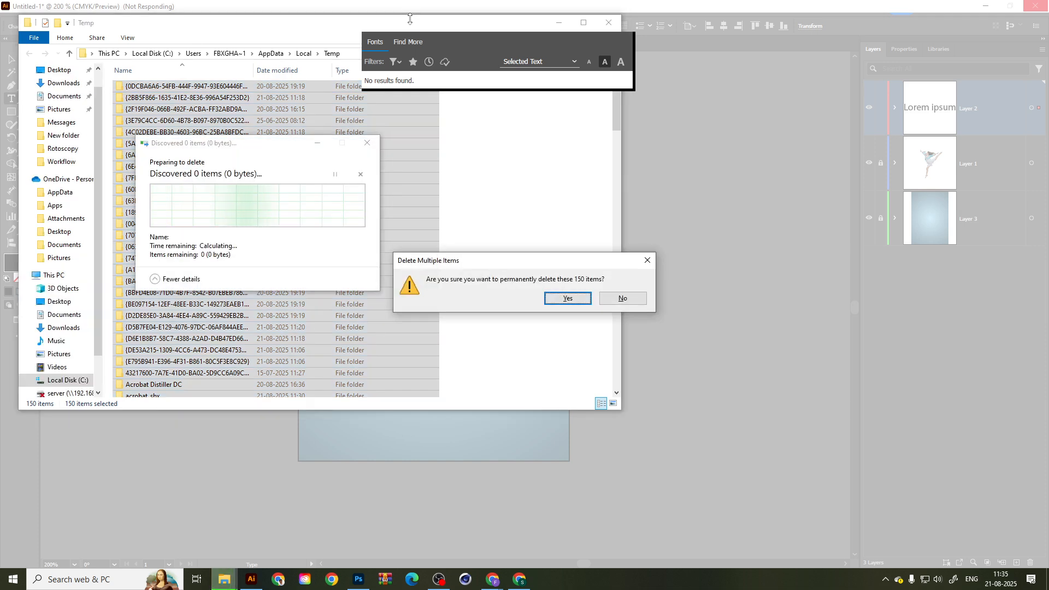
click(564, 299)
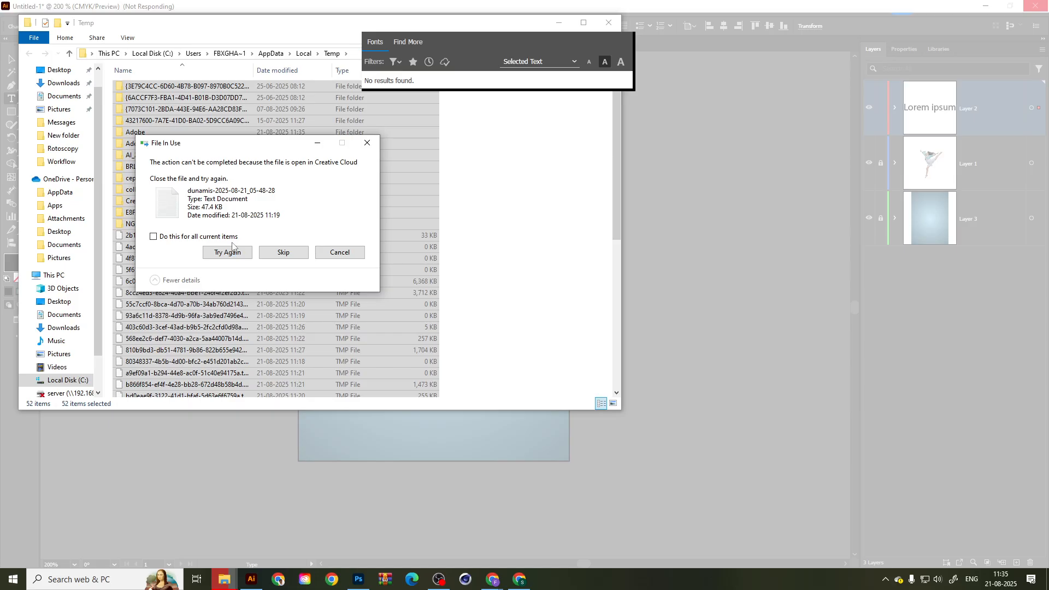
Cancel the rest of the deletion at the file in use and close the Temp folder window.
click(160, 240)
click(339, 252)
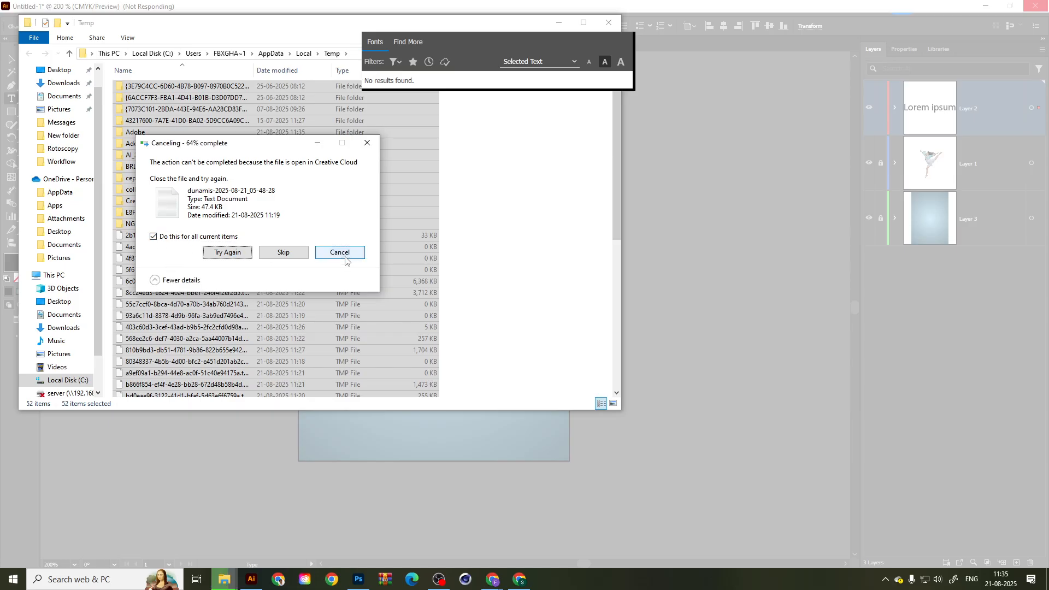
click(346, 256)
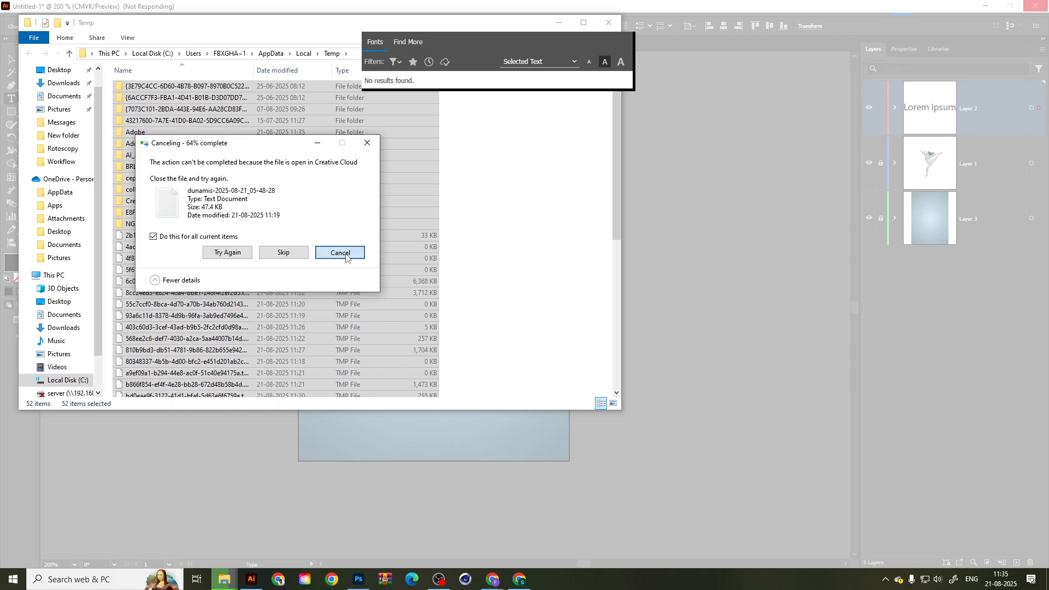
click(488, 249)
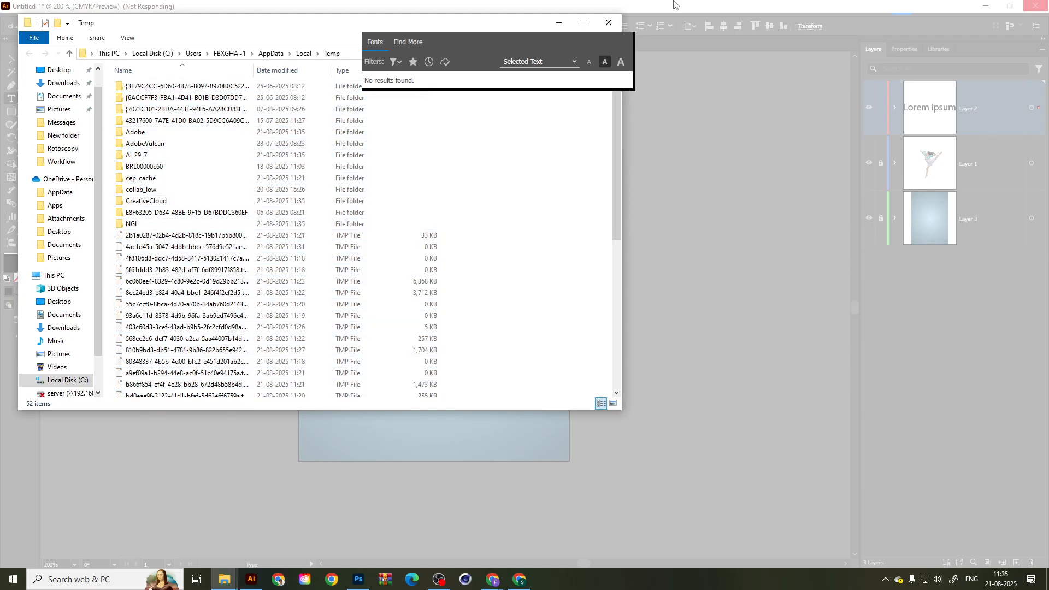
click(607, 23)
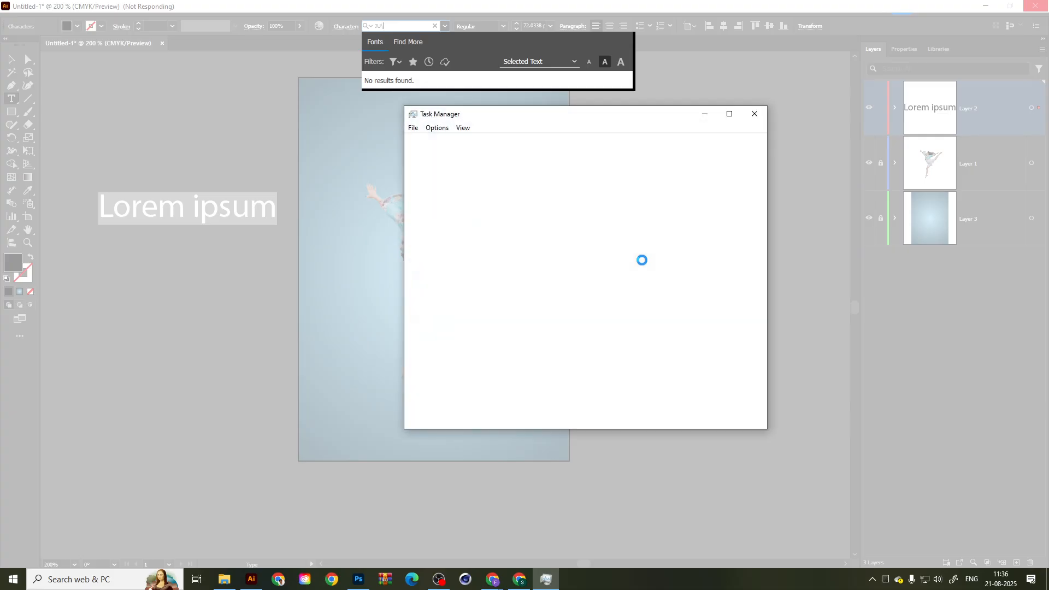
Force the frozen Adobe Illustrator 2025 to end in Task Manager, send its error report and close Task Manager.
drag(576, 122, 520, 122)
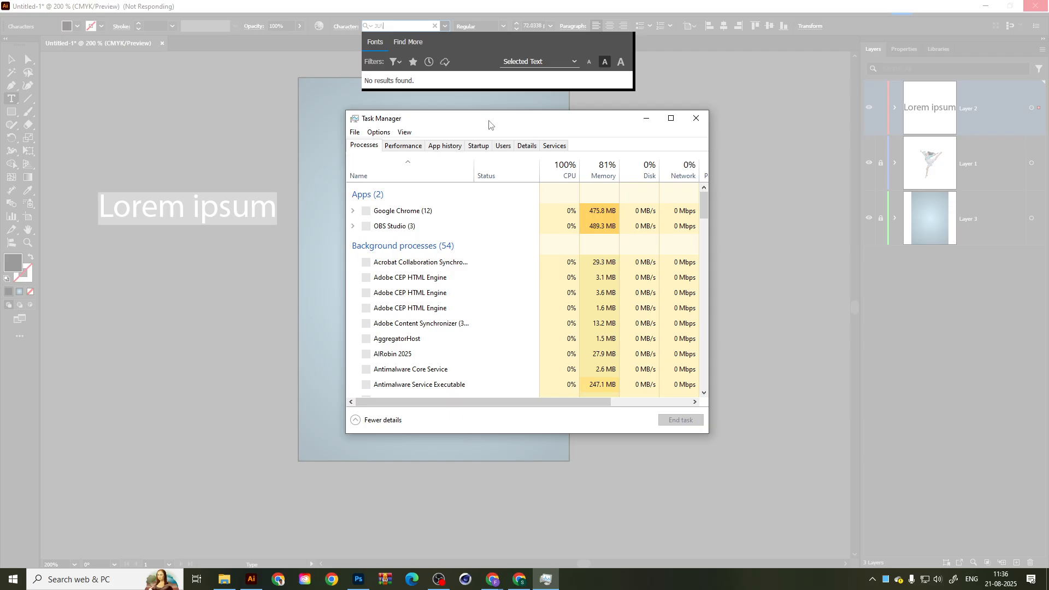
click(391, 212)
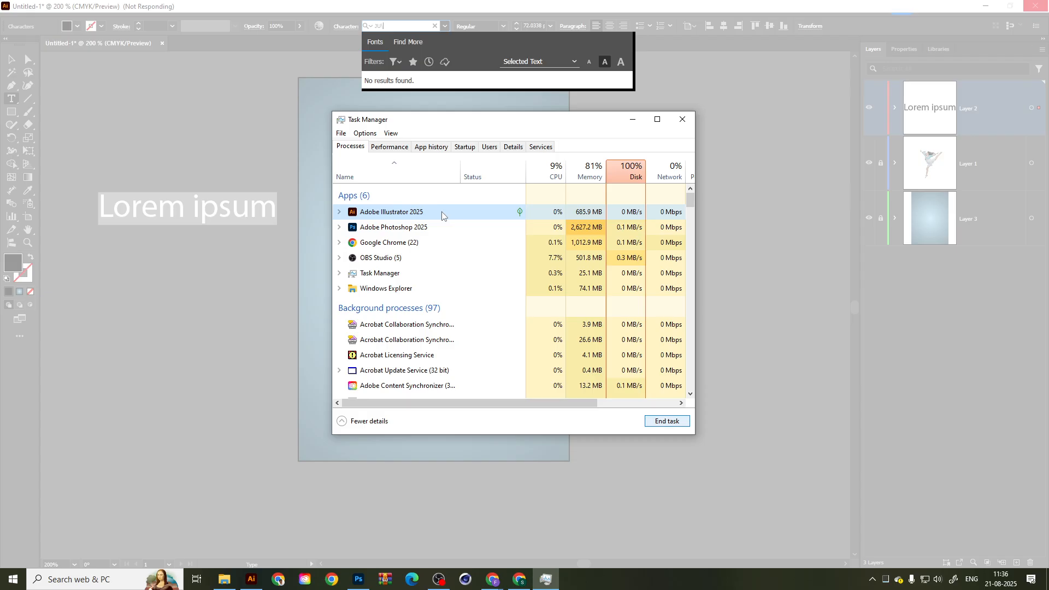
click(668, 421)
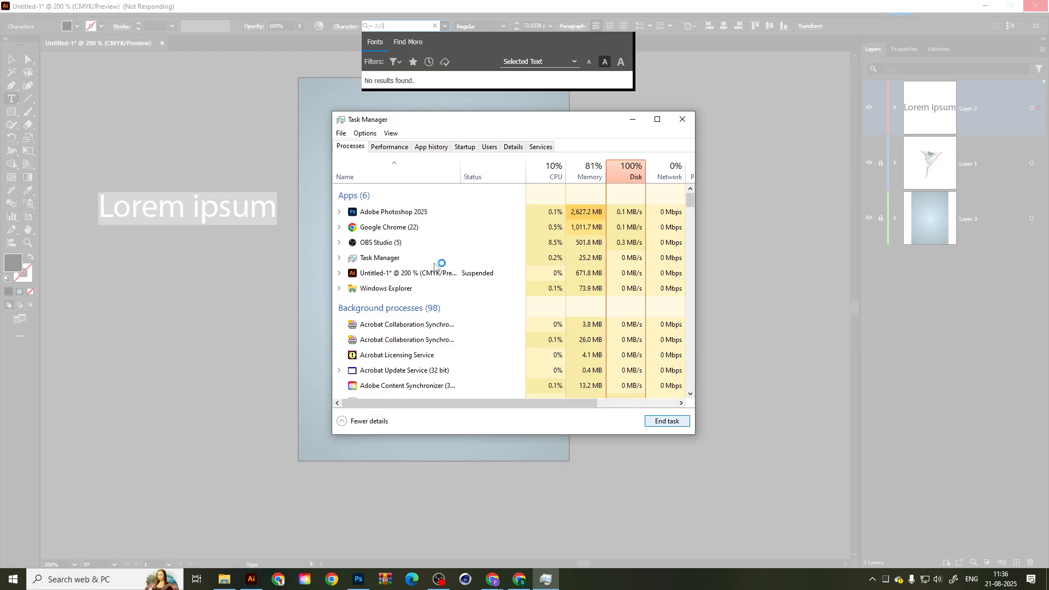
click(683, 421)
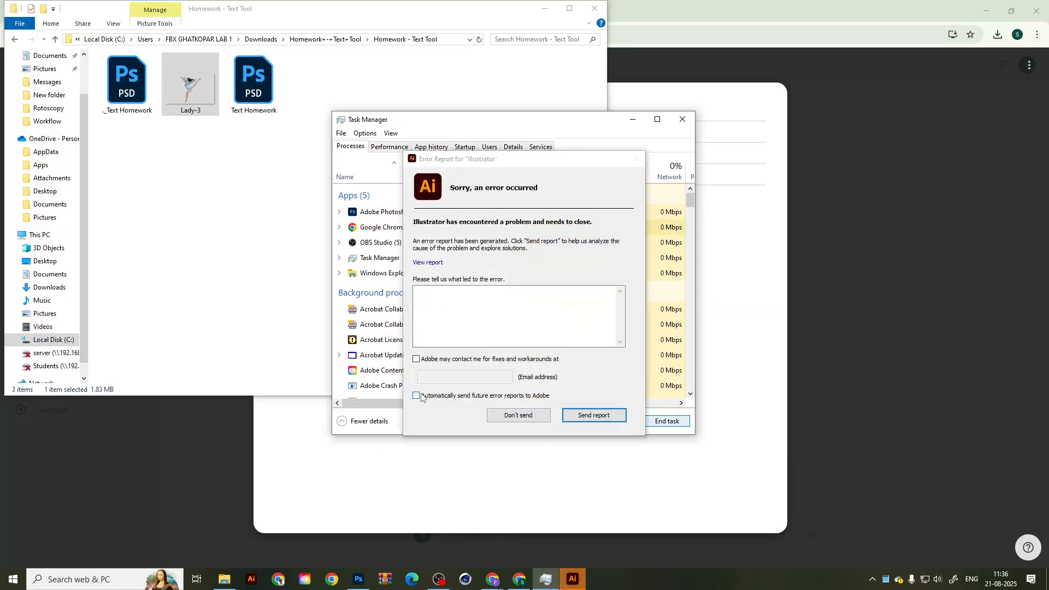
click(594, 415)
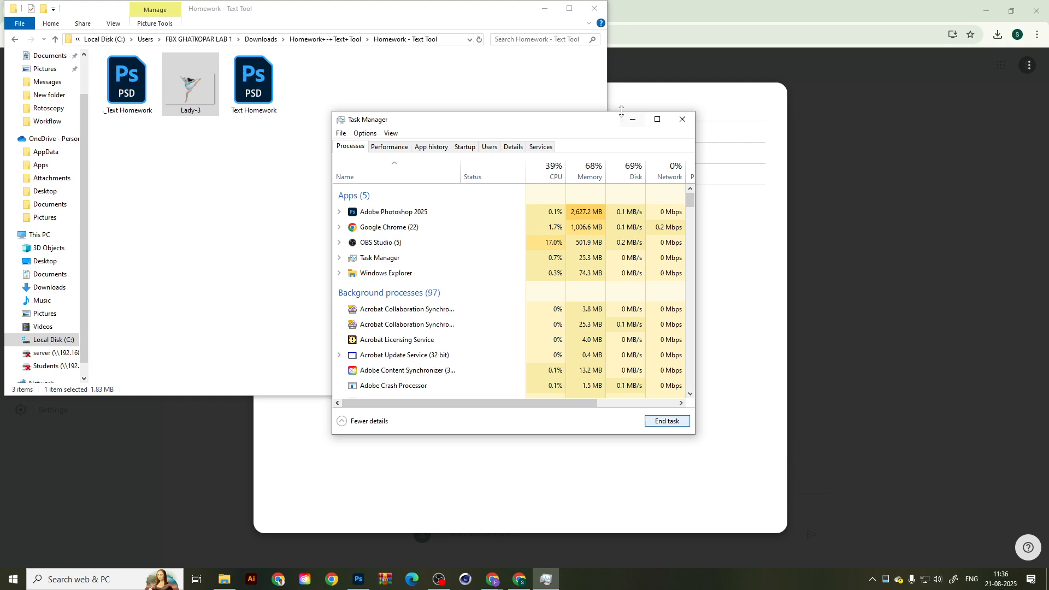
click(682, 119)
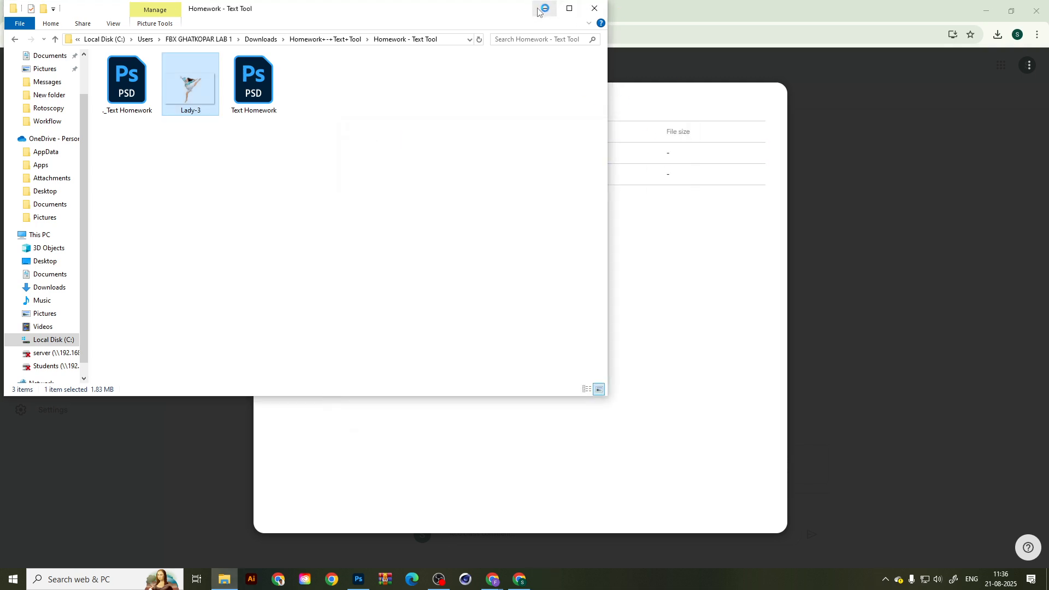
Close the homework folder window, relaunch Illustrator with the recovered Untitled-1 document and close the Appearance panel.
click(594, 8)
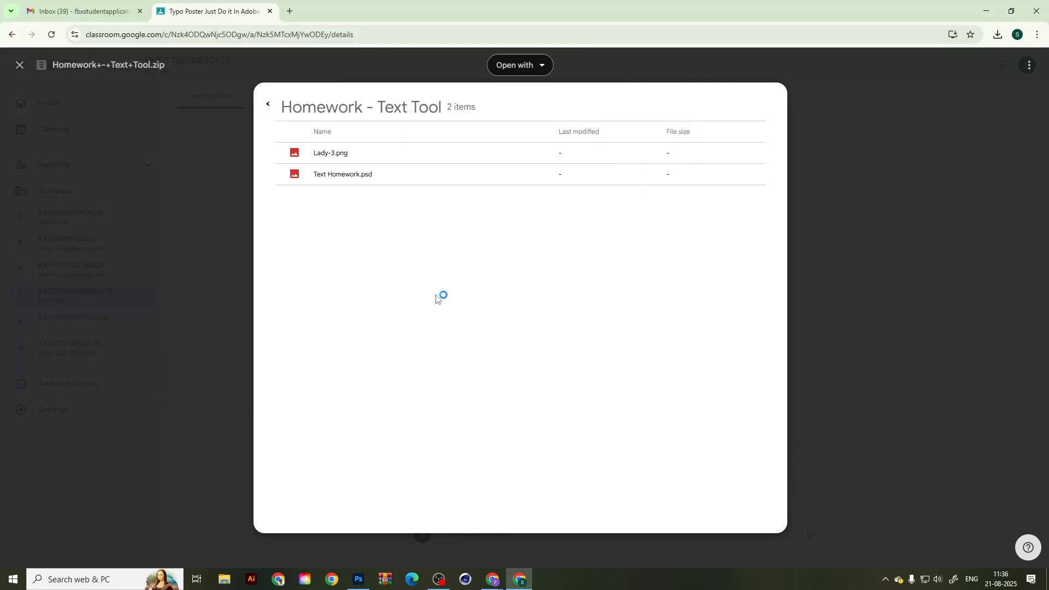
click(246, 577)
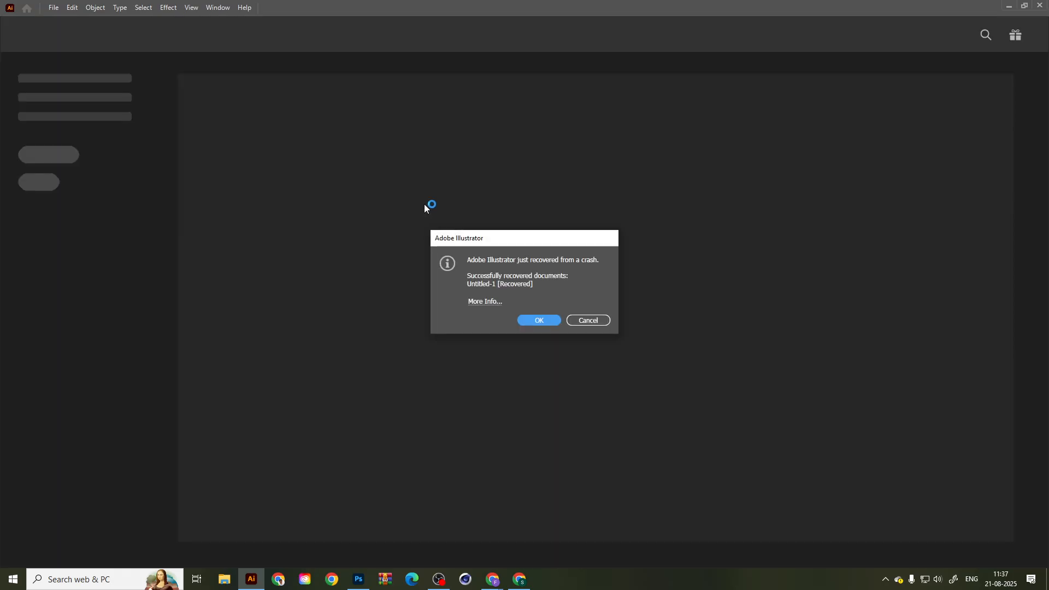
click(539, 321)
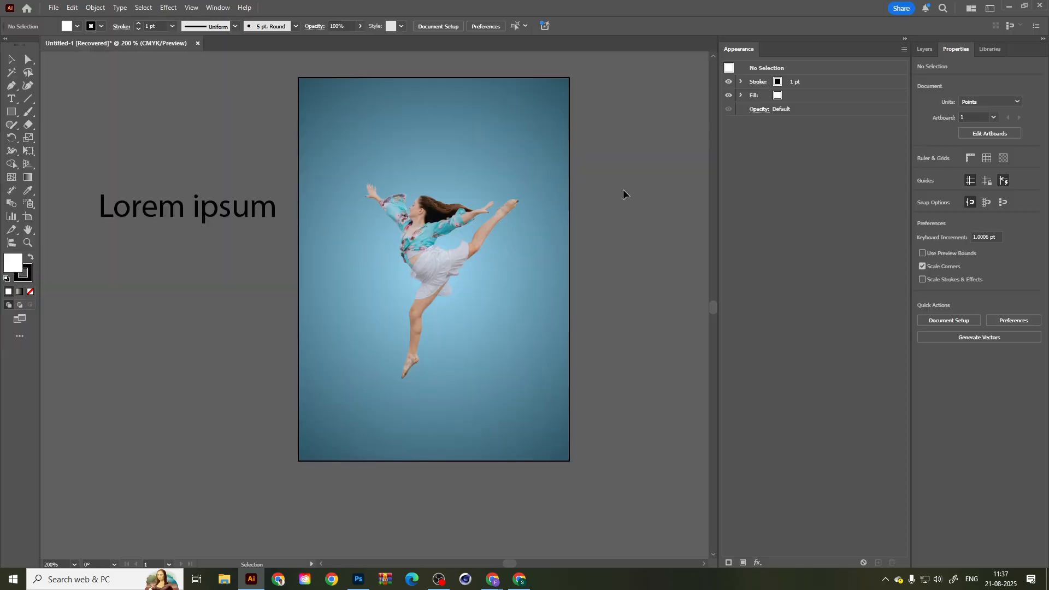
right_click(737, 49)
click(762, 55)
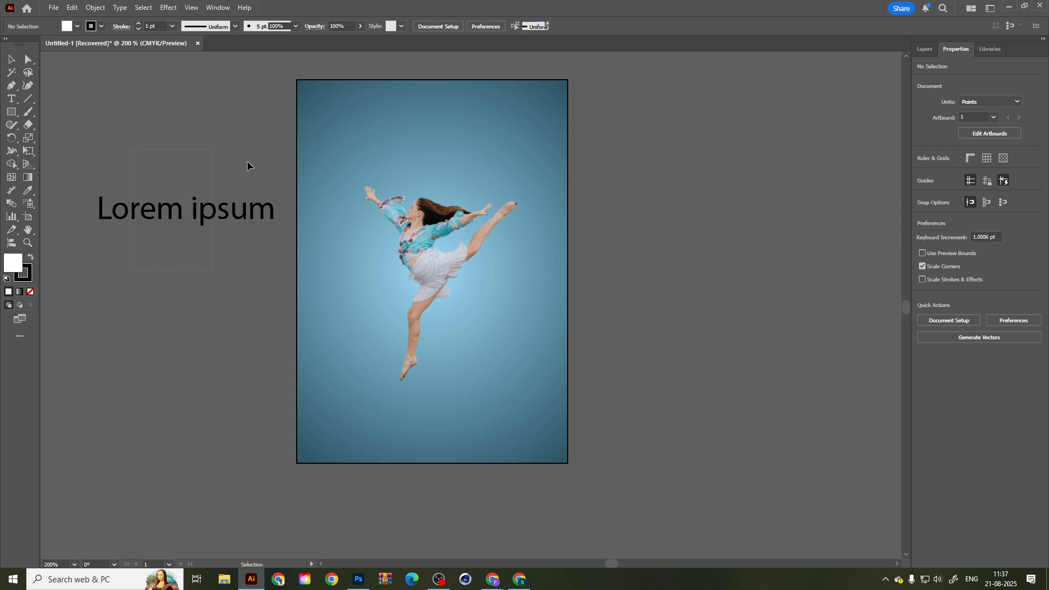
Replace the "Lorem ipsum" placeholder text with "JUST".
double_click(221, 213)
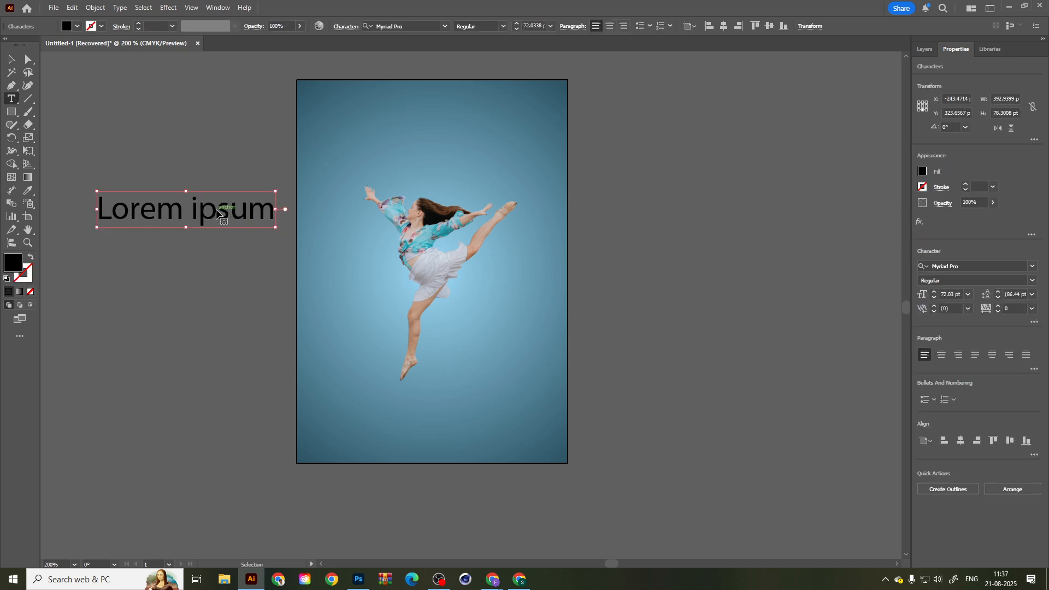
key(ctrl+a)
text(JUST)
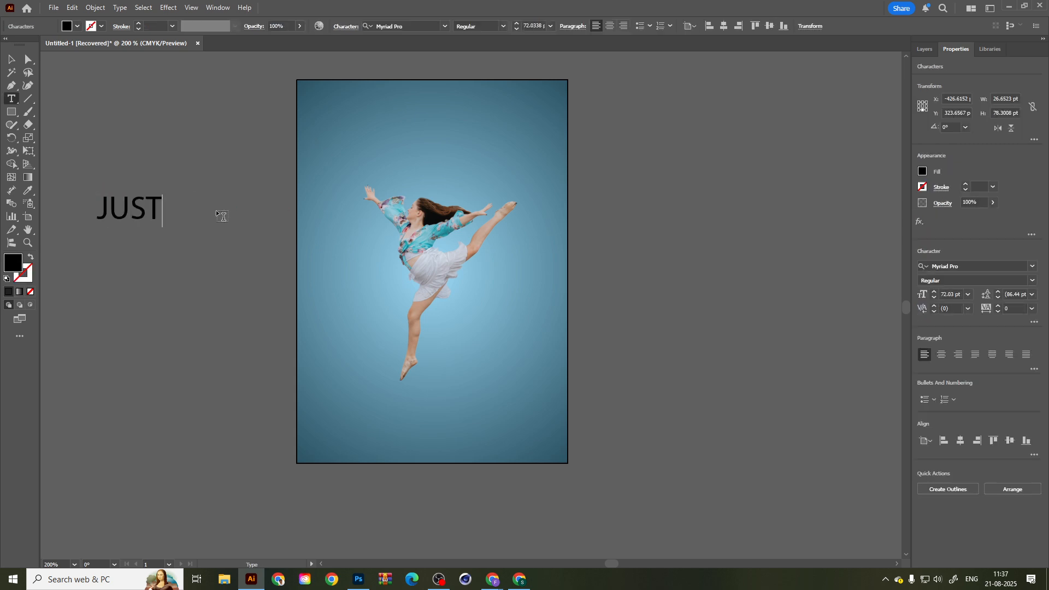
key(Escape)
Set the font of the word "JUST" to Impact.
double_click(131, 209)
click(404, 22)
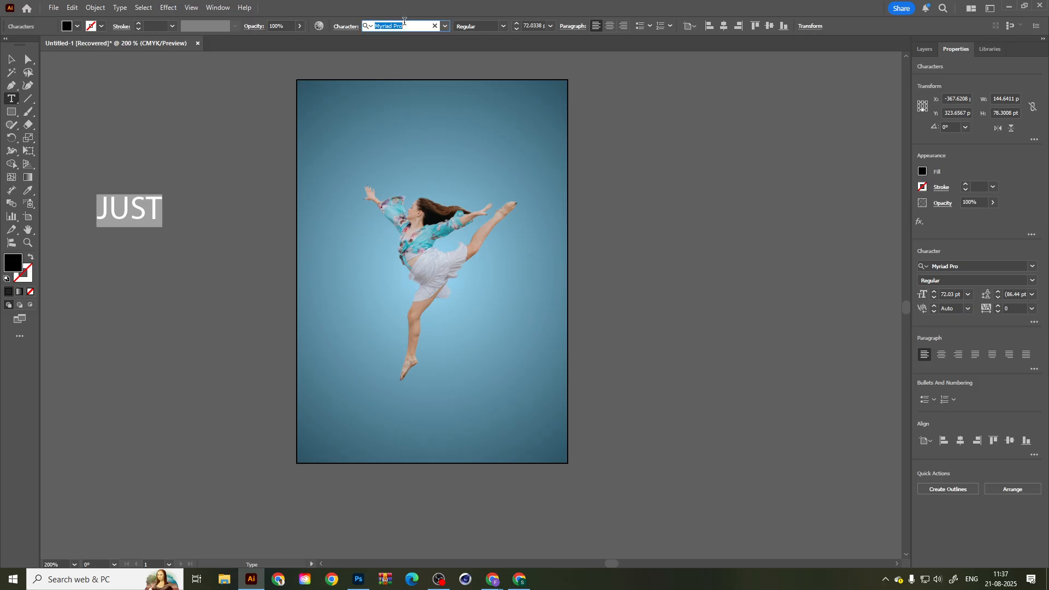
text(im)
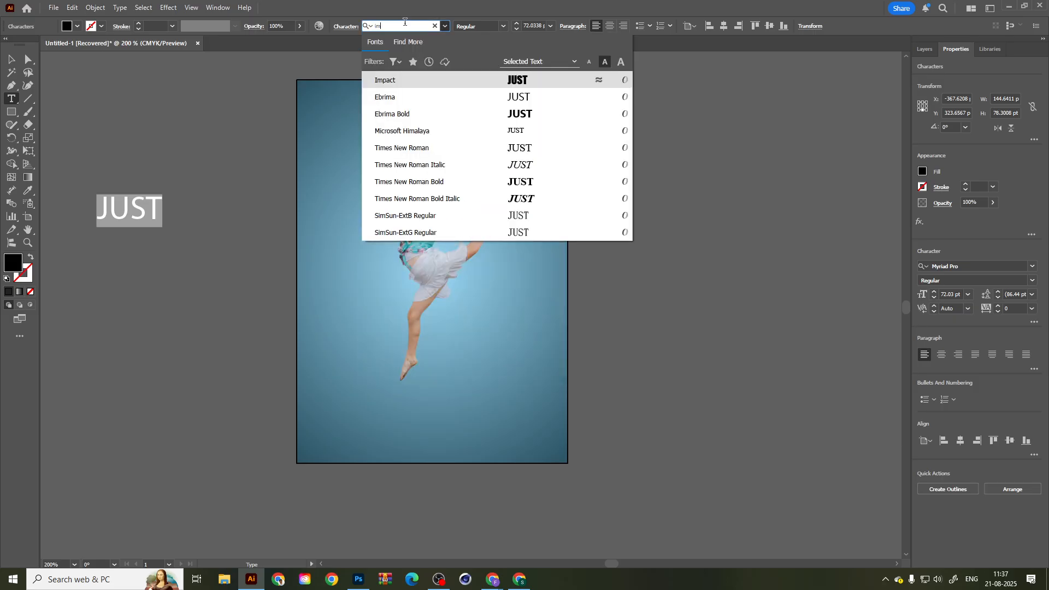
click(441, 83)
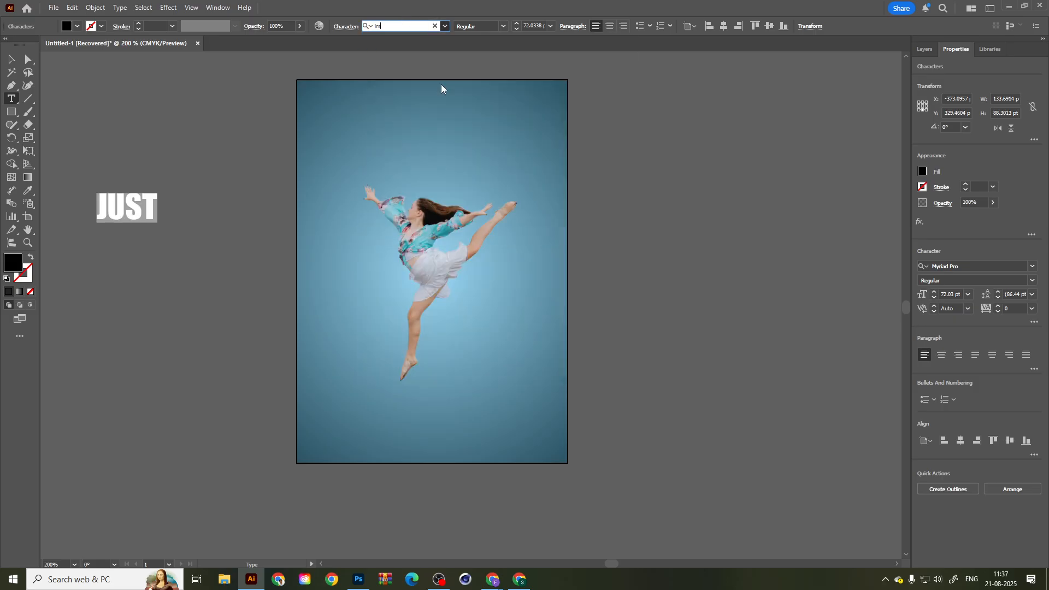
Duplicate the "JUST" text twice, leaving one instance over the dancer and two stacked beside the artboard.
click(11, 58)
drag(148, 218, 226, 314)
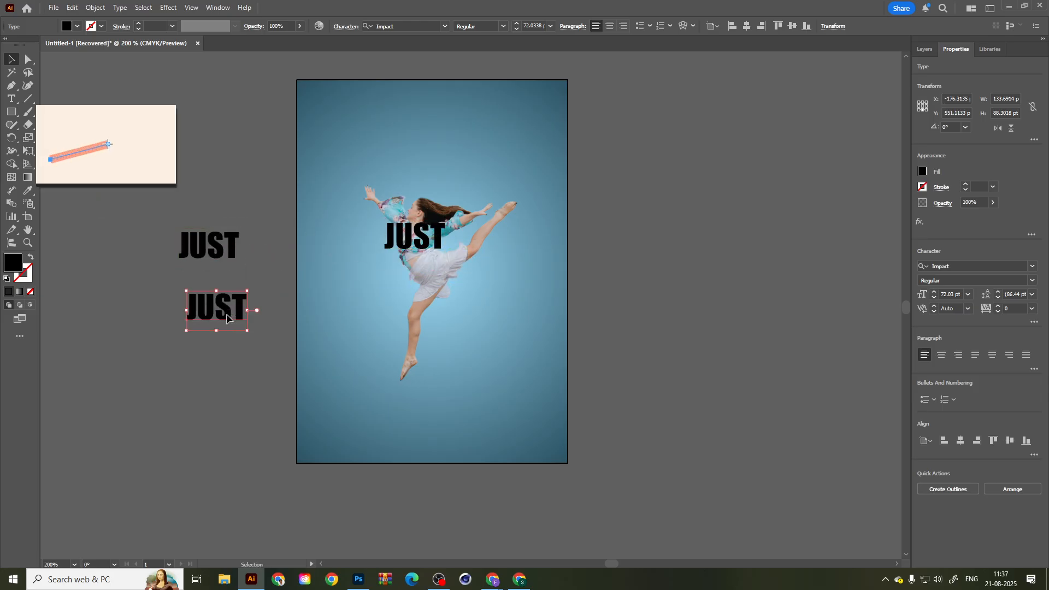
Replace the lower "JUST" copy beside the artboard with the text "DO".
double_click(226, 314)
key(ctrl+a)
text(DO)
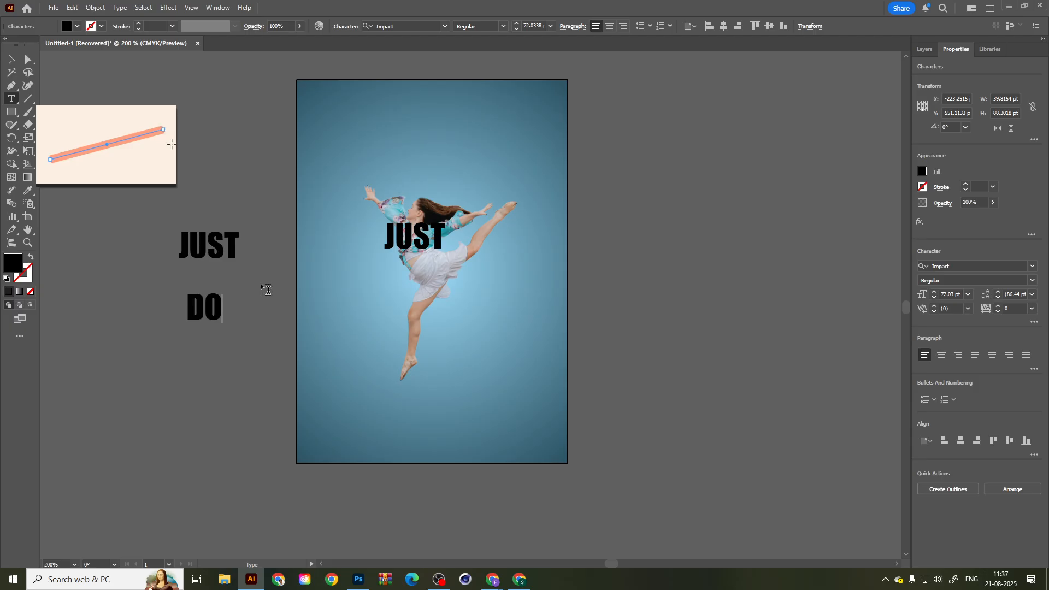
click(11, 59)
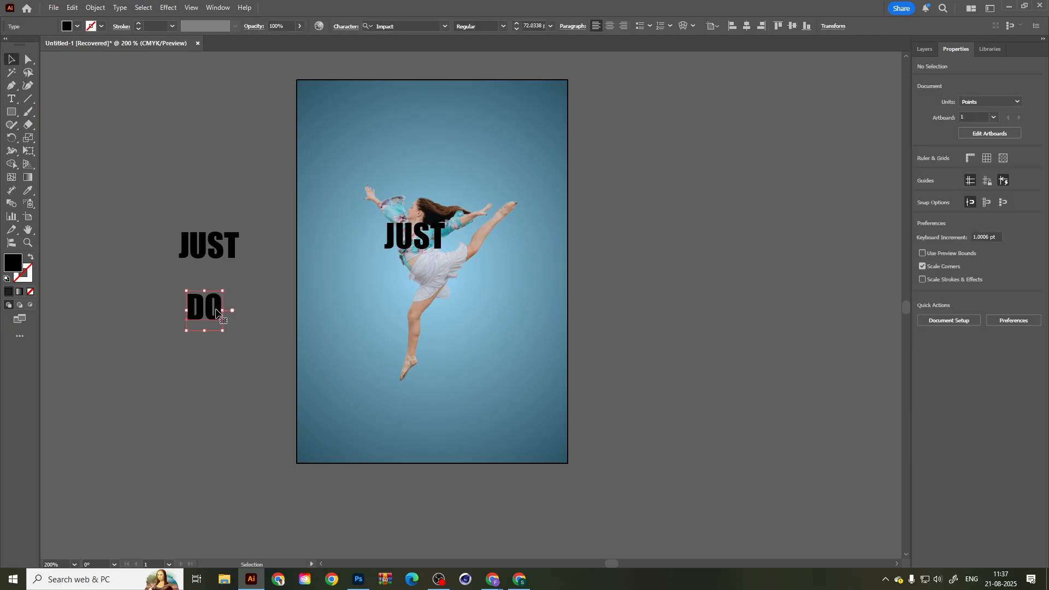
Duplicate the "DO" text below itself and change the copy's wording to "IT".
drag(222, 314, 213, 376)
double_click(195, 361)
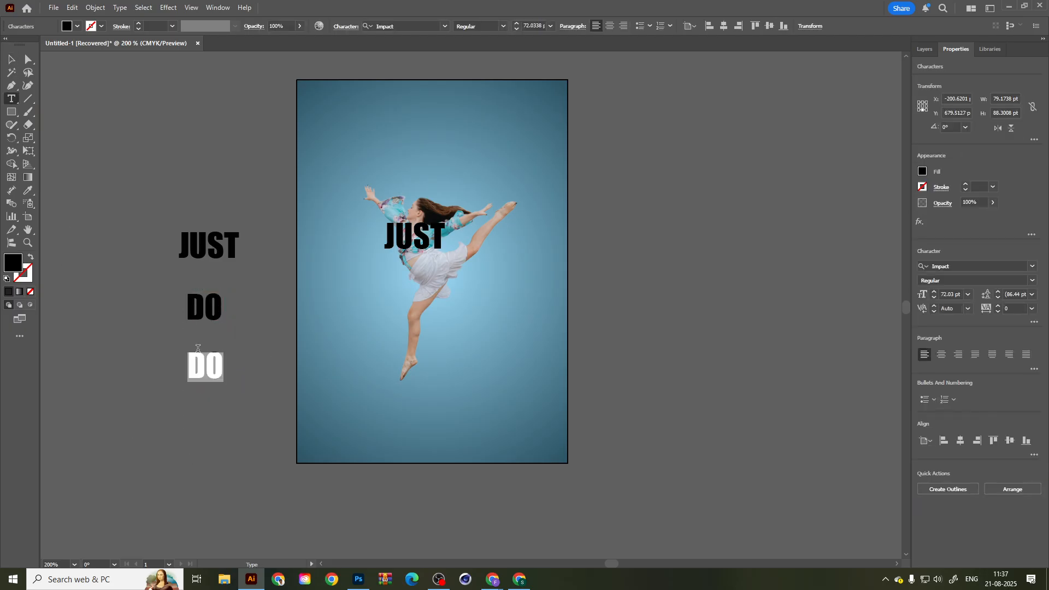
text(IT)
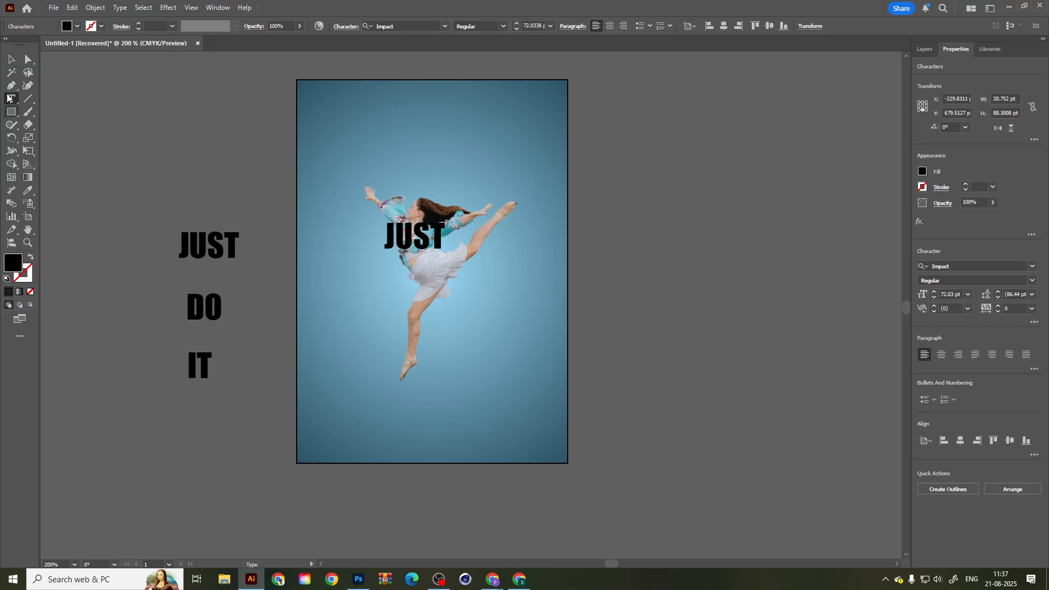
click(11, 59)
Set the fill of the "JUST", "DO" and "IT" texts beside the artboard to white.
drag(156, 195, 249, 428)
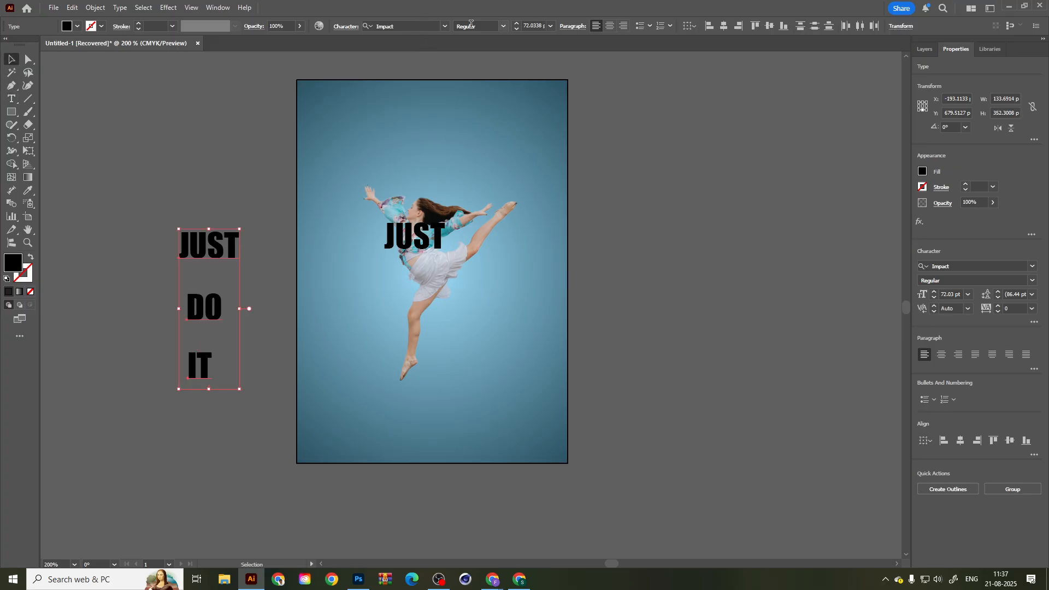
click(66, 27)
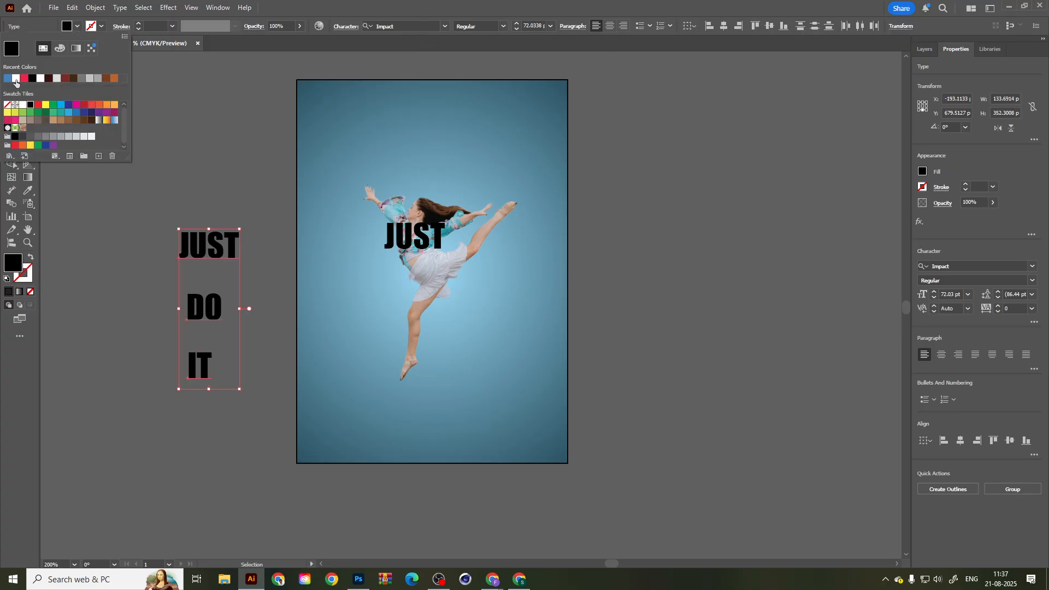
click(17, 83)
click(576, 500)
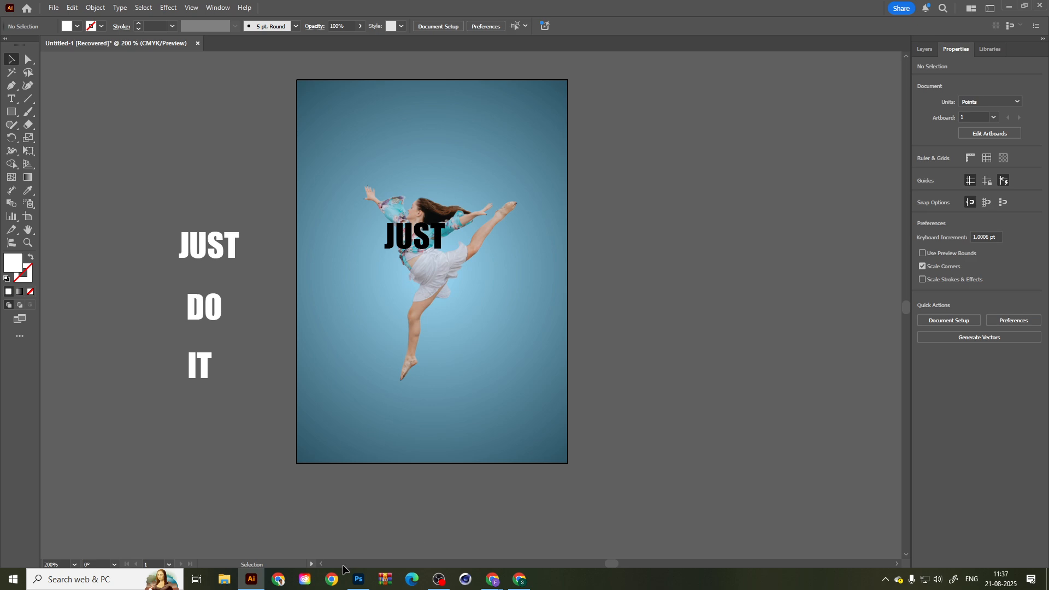
Switch to Photoshop, check the font used by the "i" text layer in Text Homework.psd, and return to Illustrator.
click(358, 579)
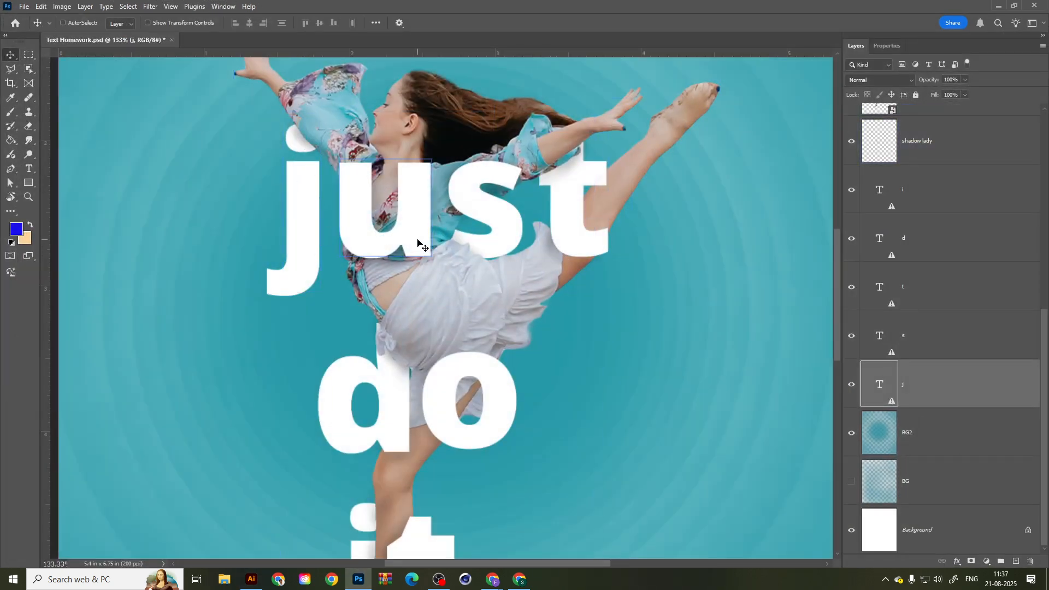
click(967, 192)
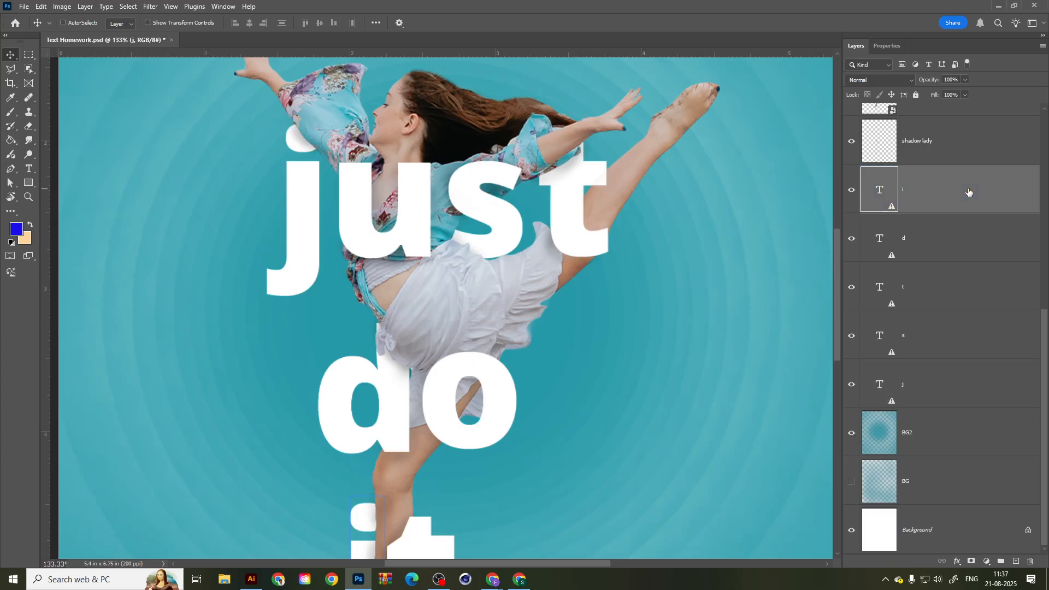
click(29, 168)
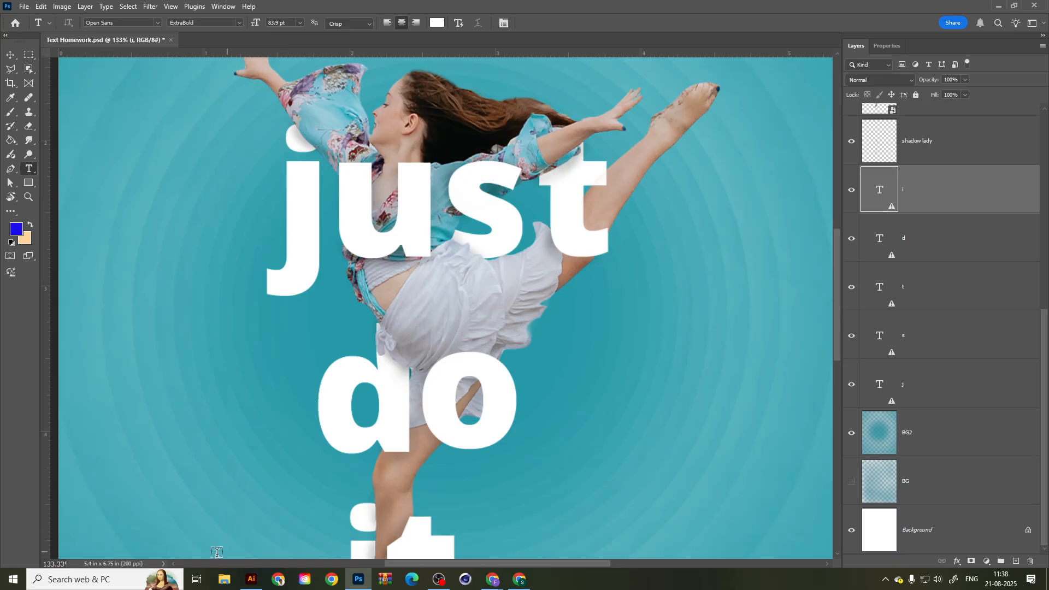
click(251, 579)
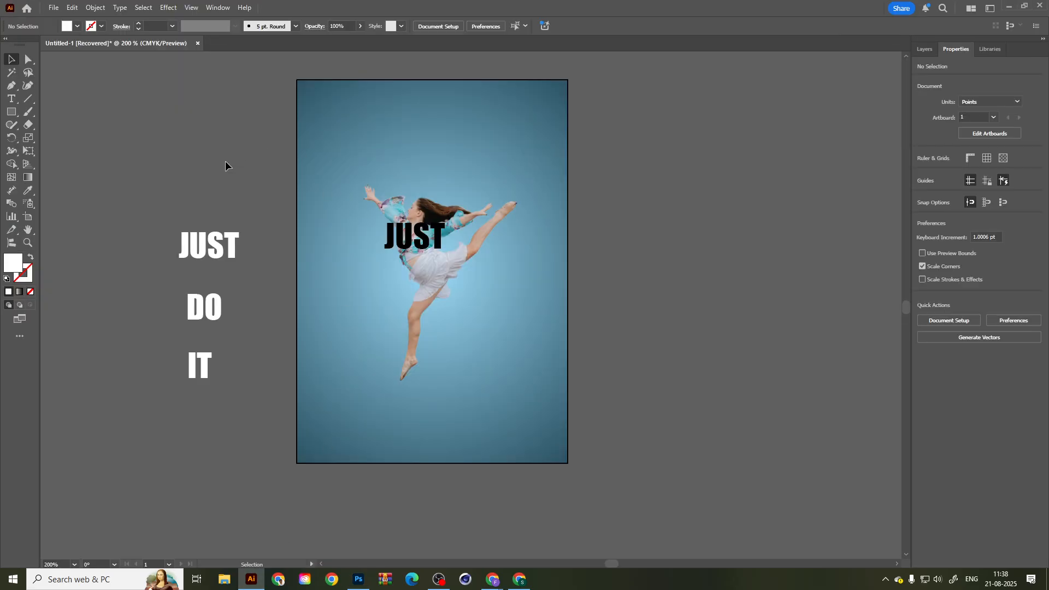
Set the font of the white "JUST" text beside the artboard to Open Sans Extrabold.
click(11, 99)
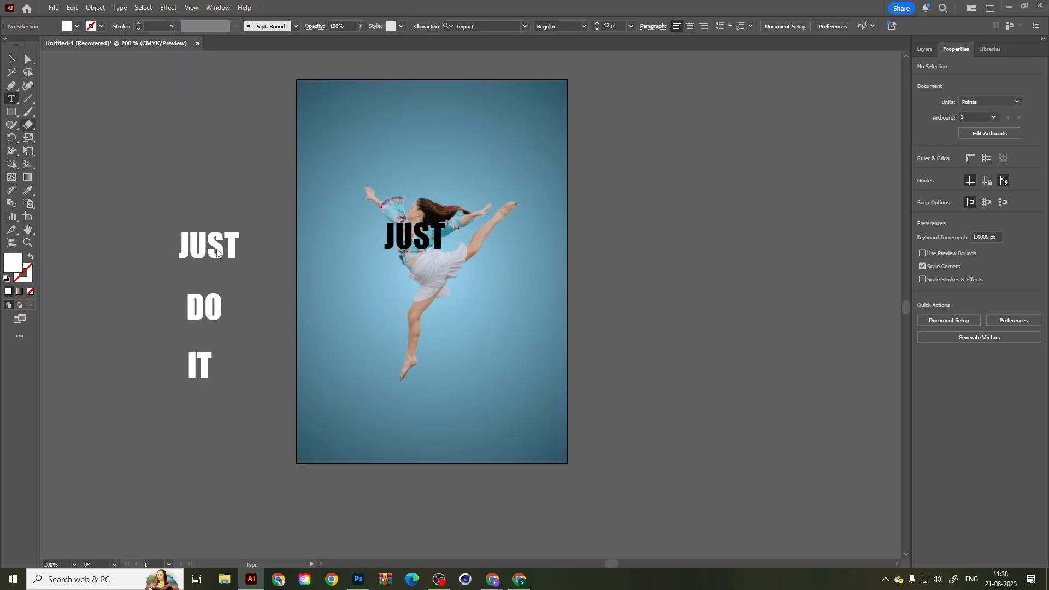
click(225, 242)
key(ctrl+a)
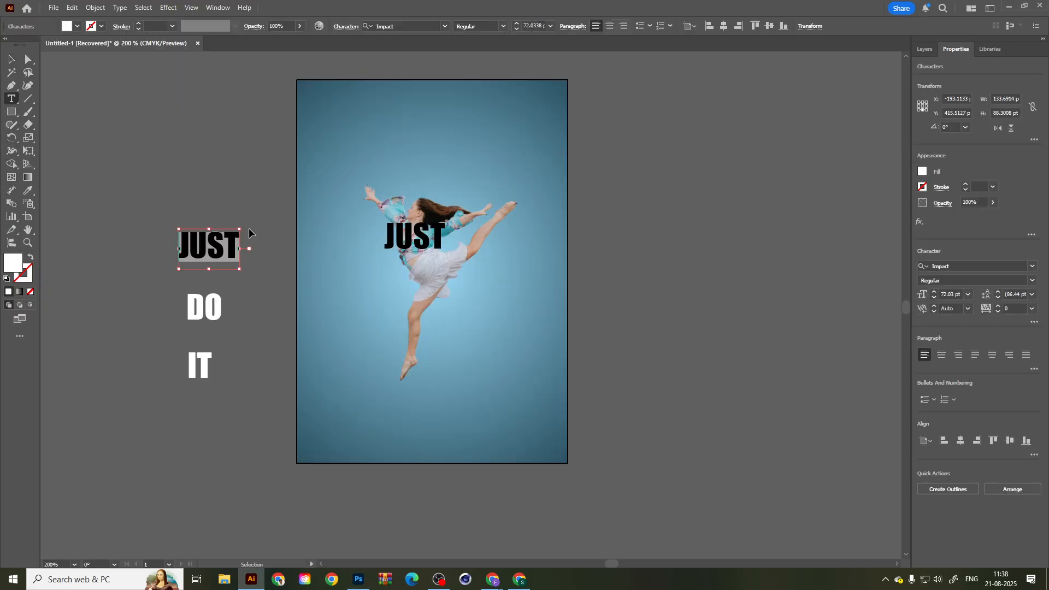
click(423, 29)
text(Ope)
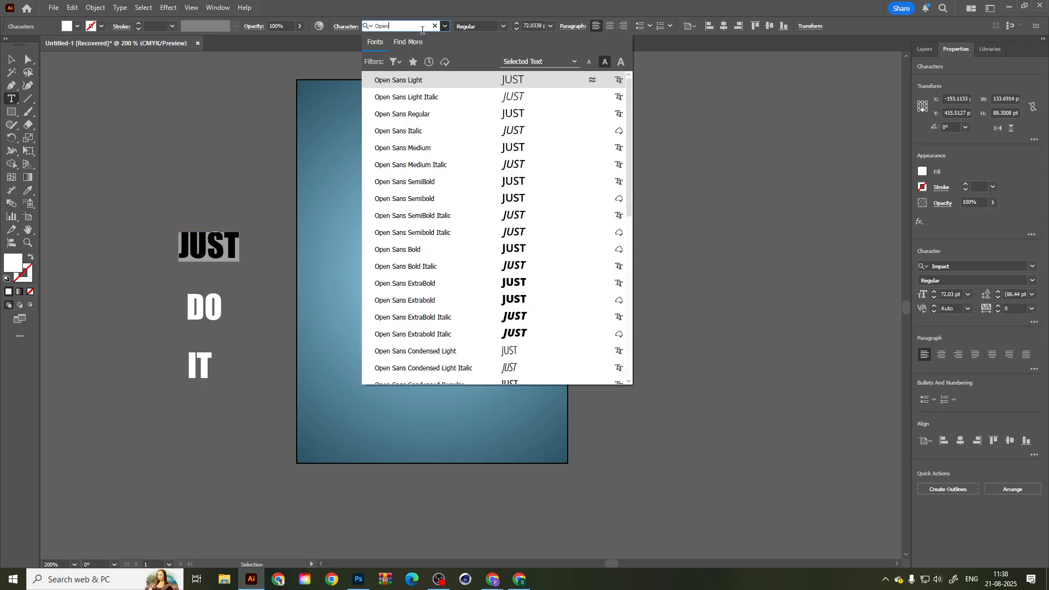
text(n)
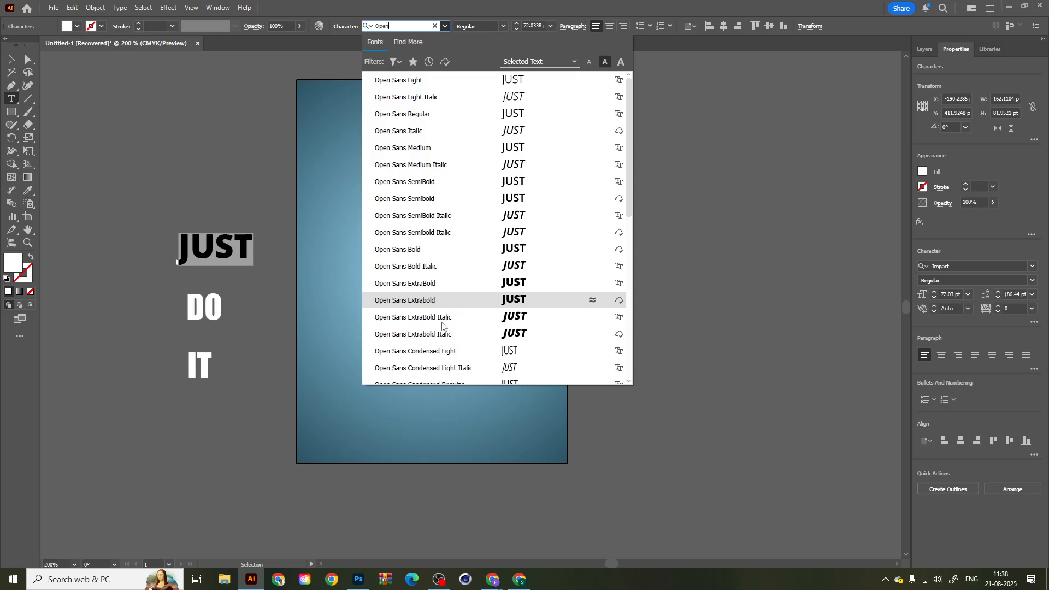
click(431, 300)
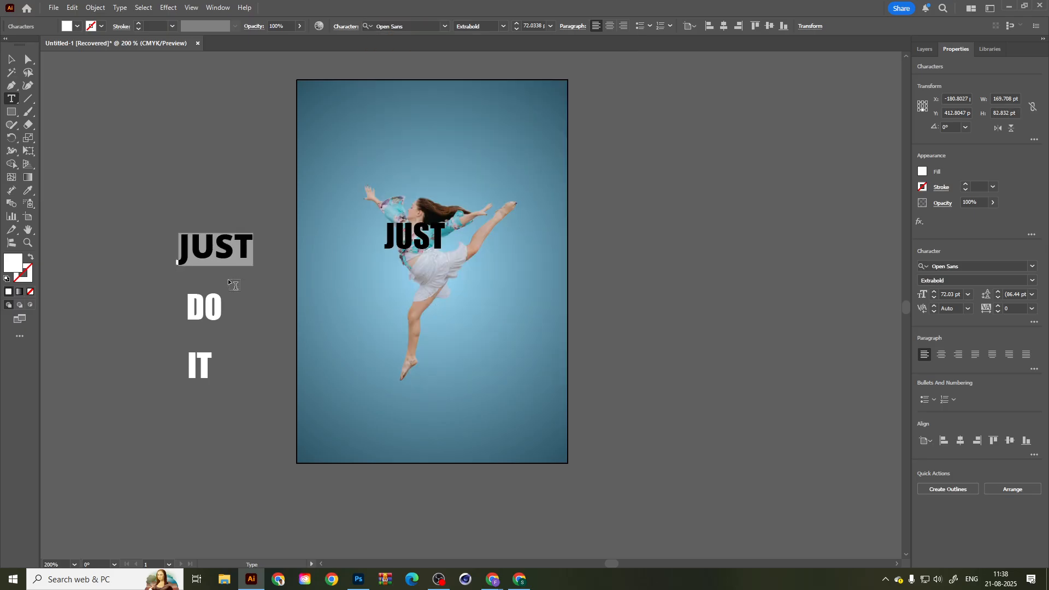
click(201, 304)
key(ctrl+a)
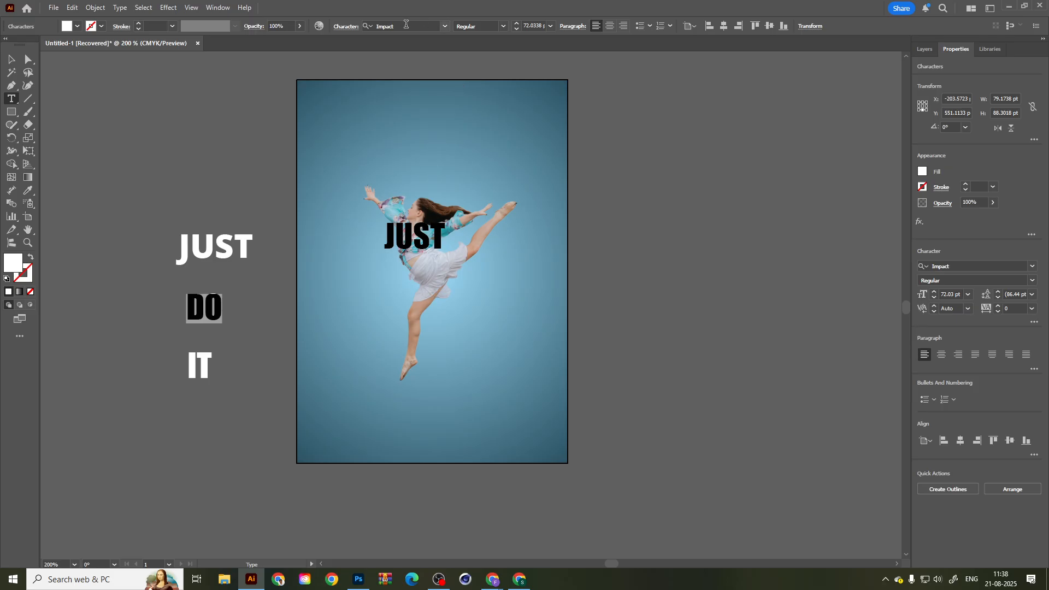
click(427, 24)
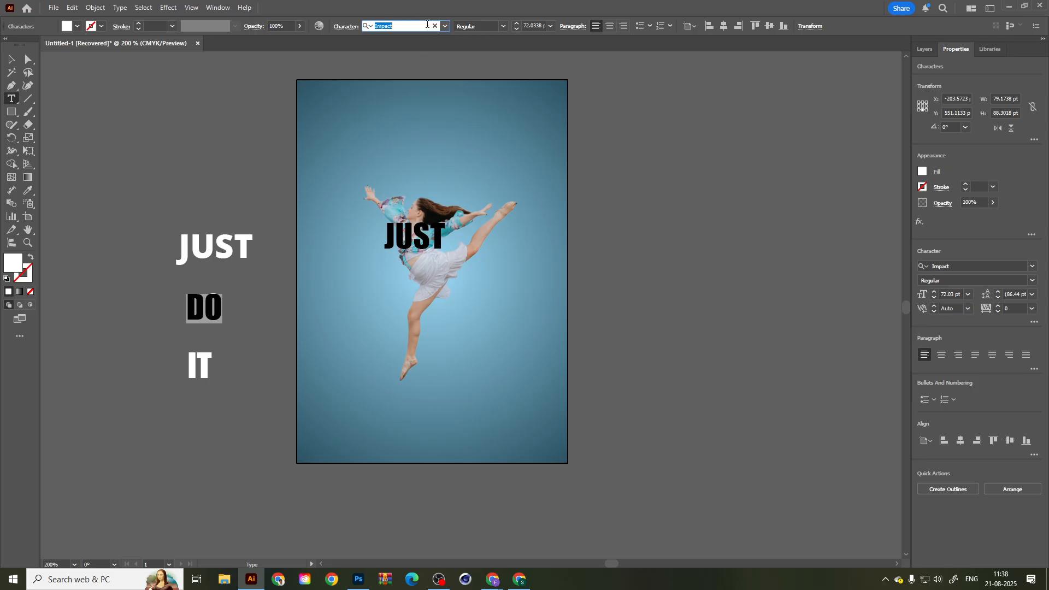
click(11, 60)
click(224, 150)
Match the "DO" and "IT" texts to the Open Sans Extrabold formatting of the white "JUST" with the Eyedropper.
click(212, 311)
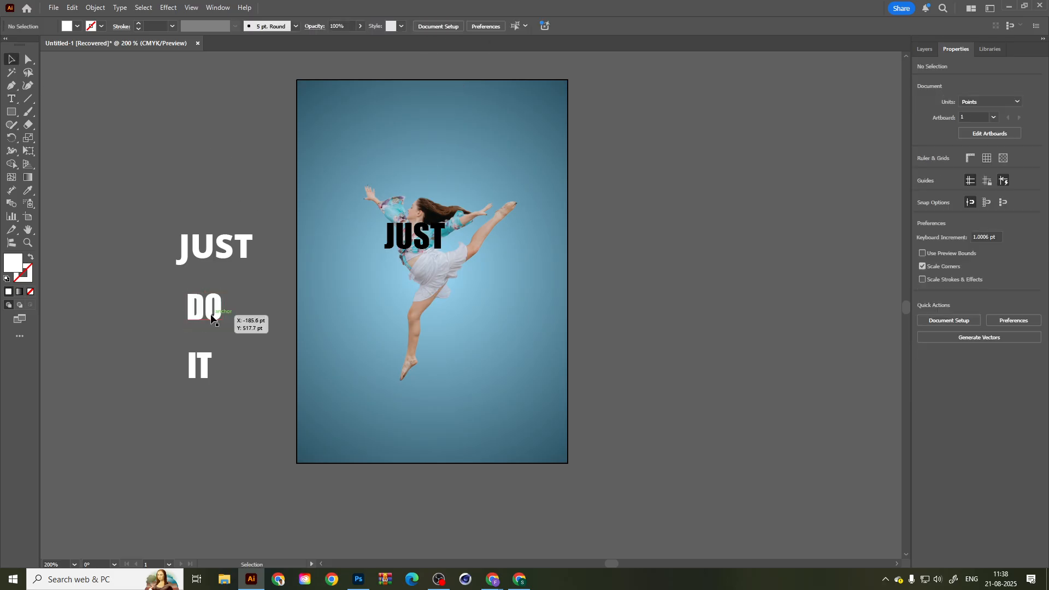
click(28, 190)
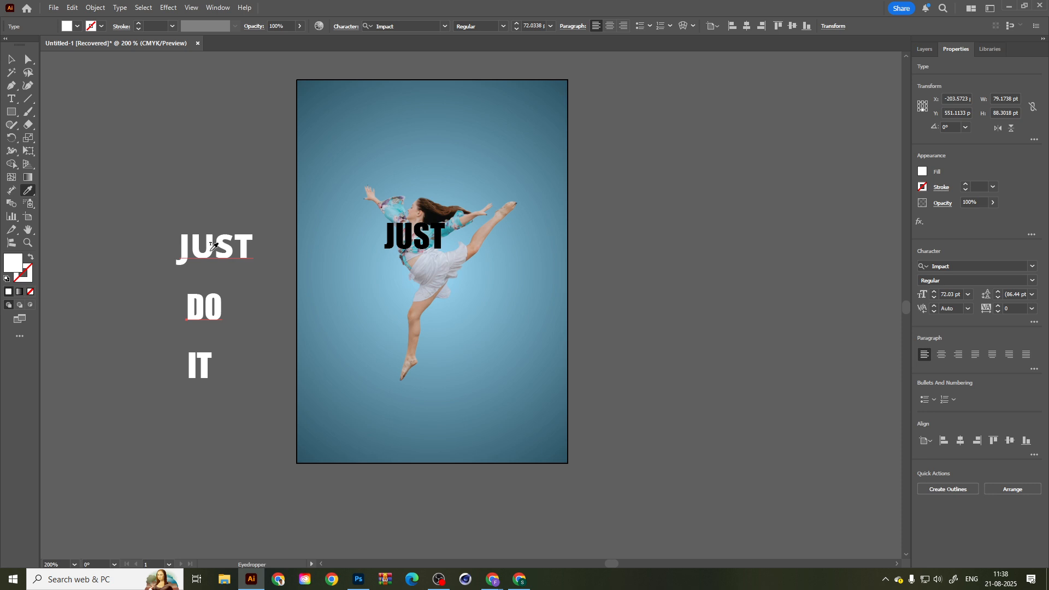
click(214, 246)
click(12, 57)
click(200, 366)
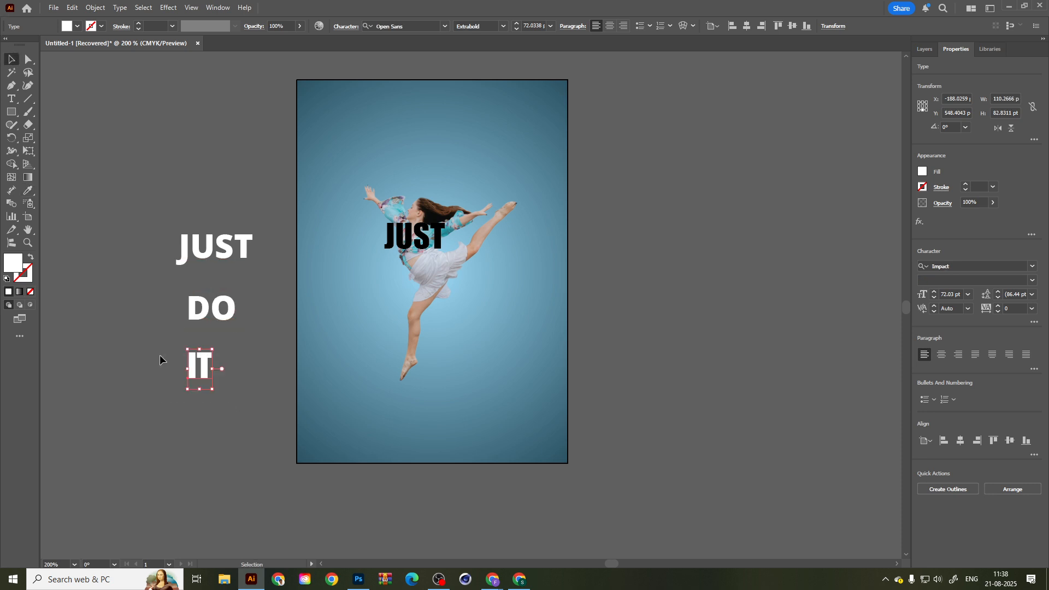
key(i)
click(224, 304)
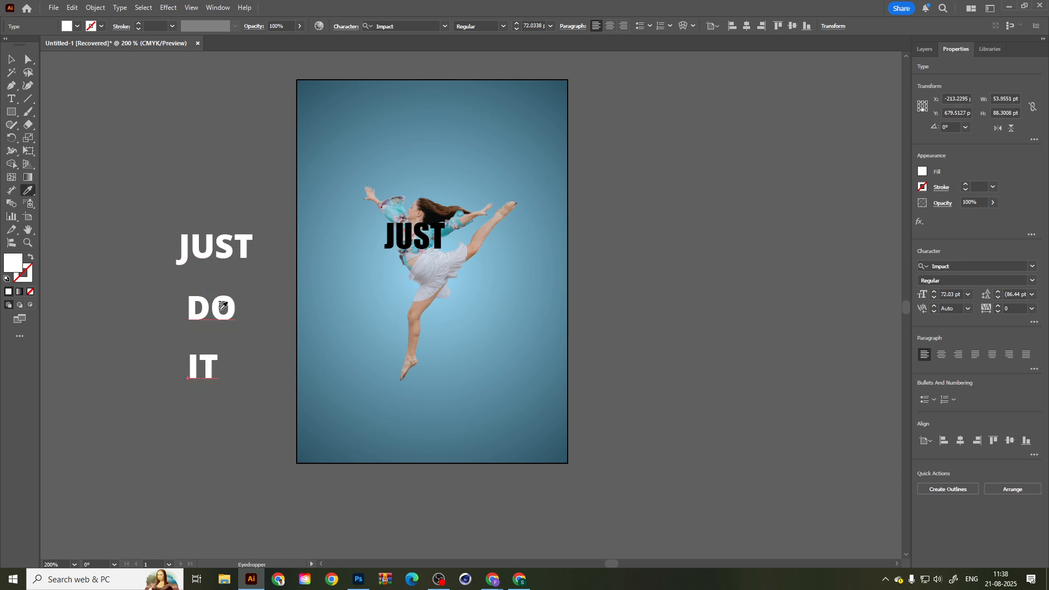
click(11, 58)
click(204, 163)
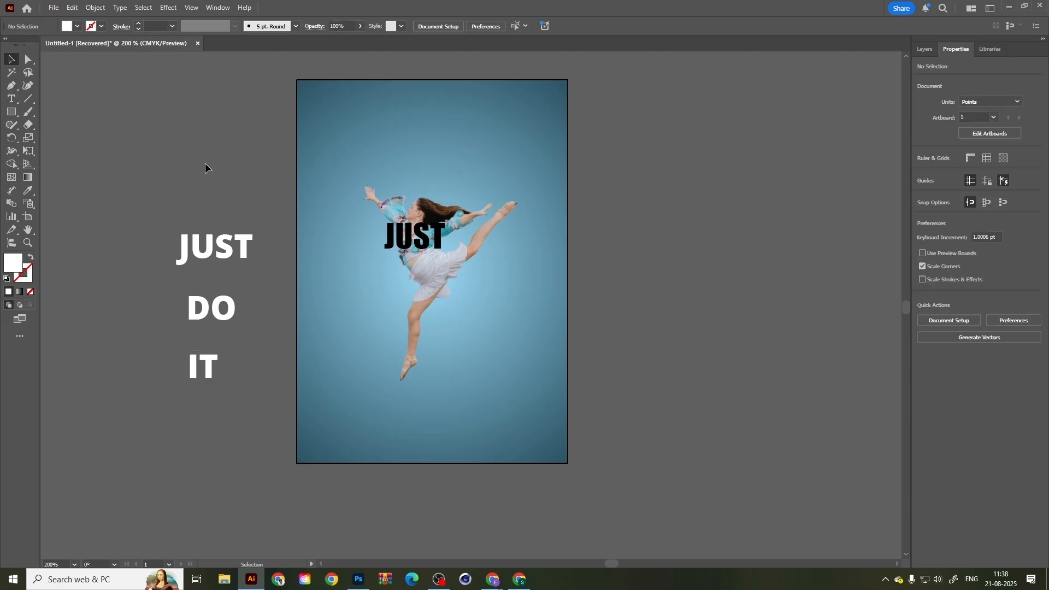
Switch the toolbar to the Basic set and show it in two columns.
click(221, 8)
mouse_move(249, 70)
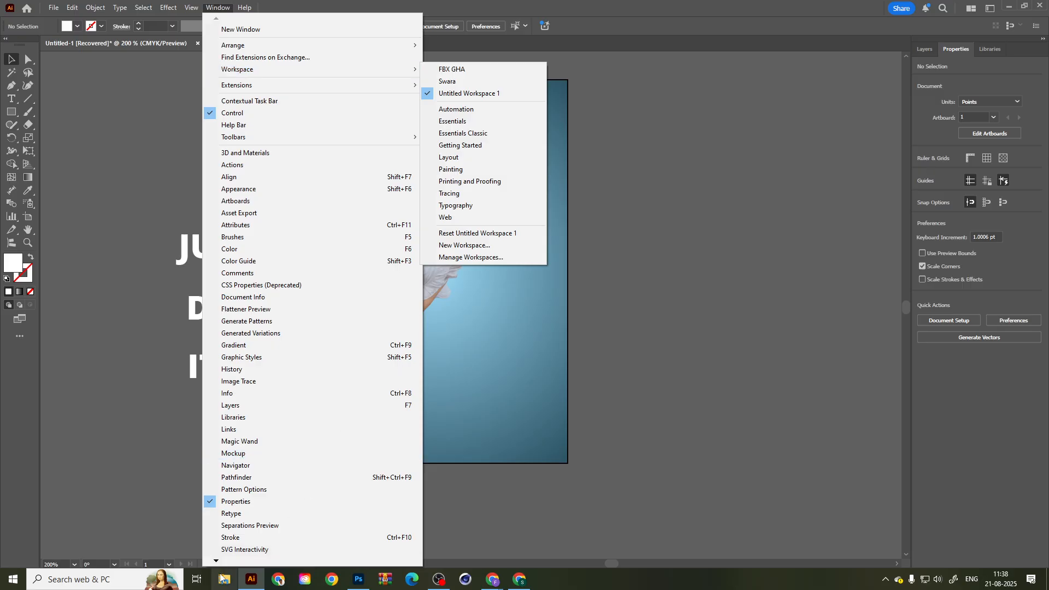
mouse_move(217, 562)
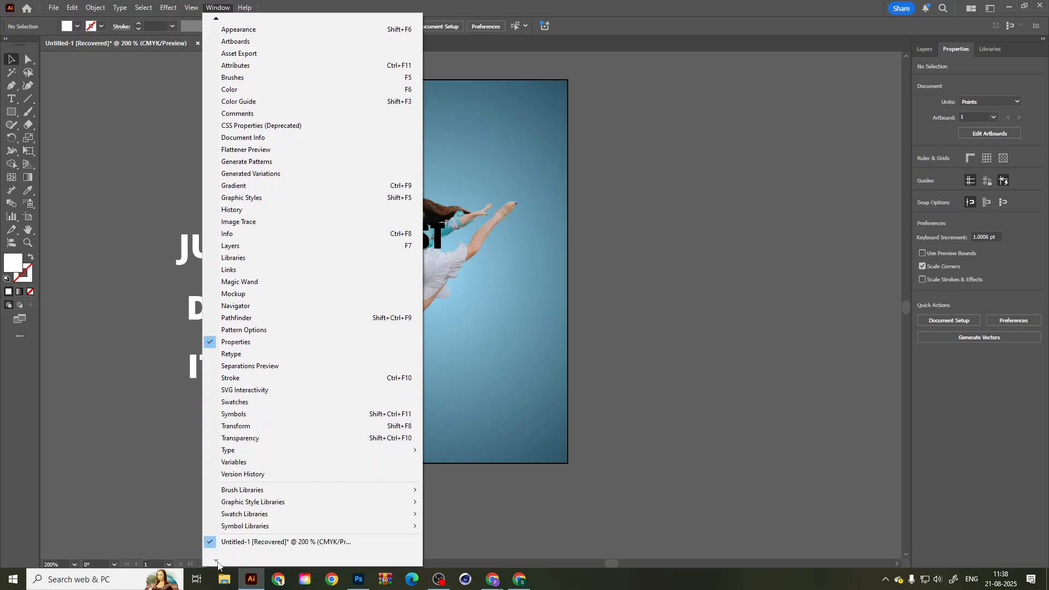
mouse_move(219, 22)
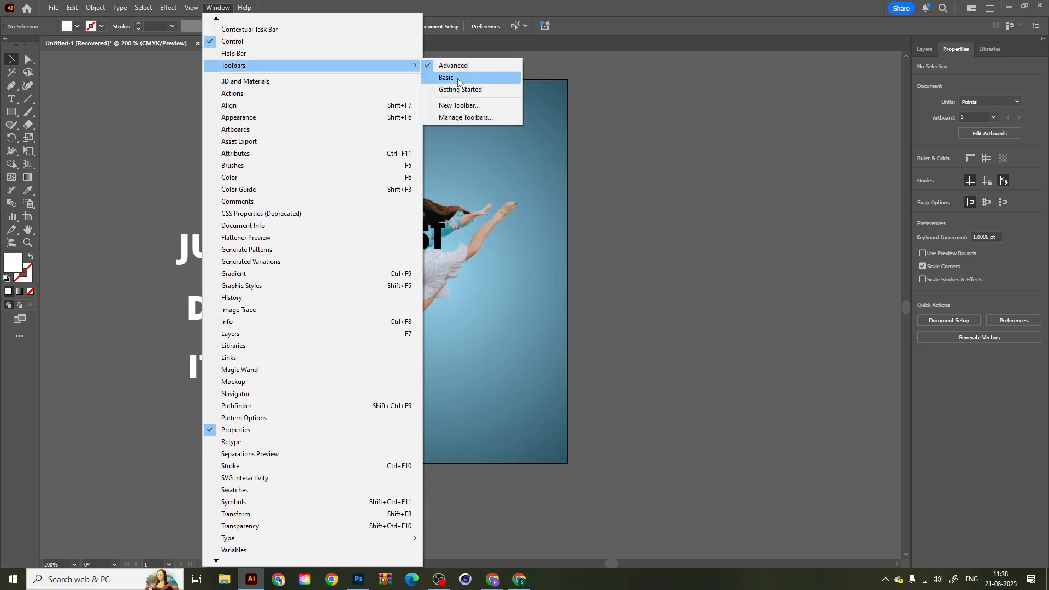
click(456, 77)
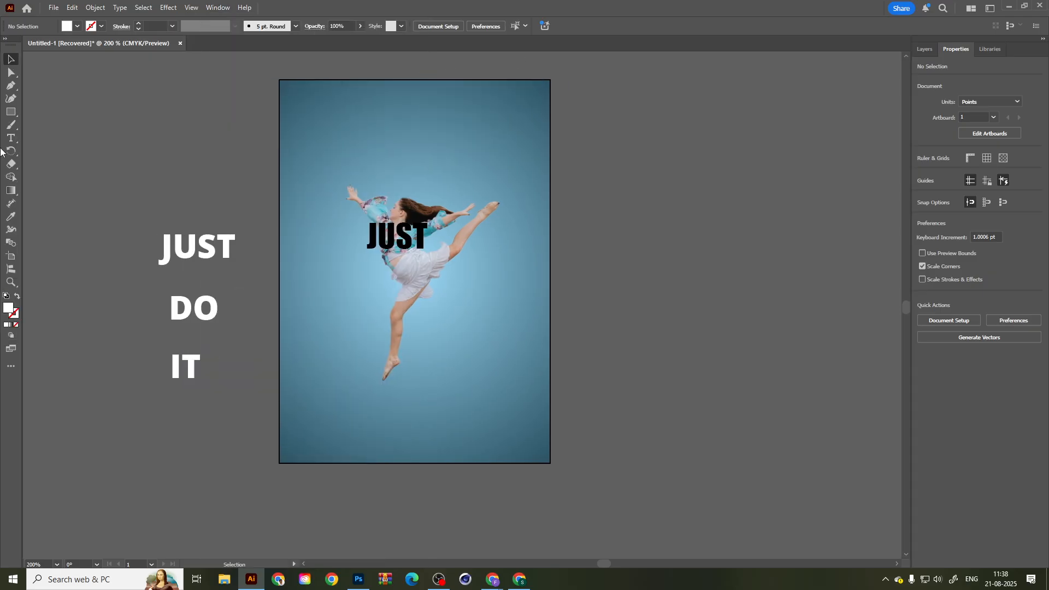
click(5, 38)
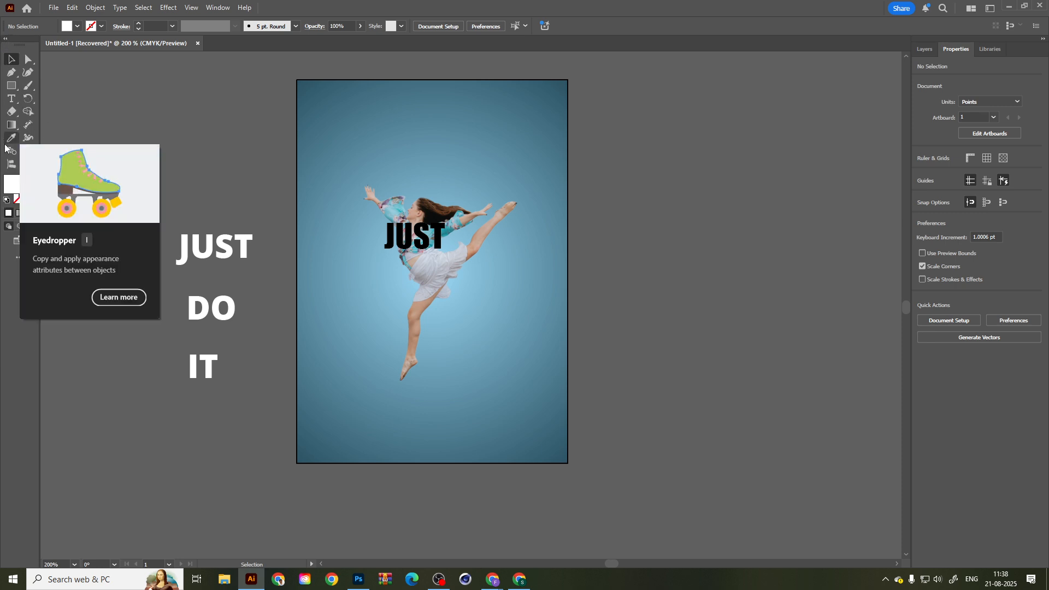
Switch the toolbar back to the Advanced set.
click(215, 10)
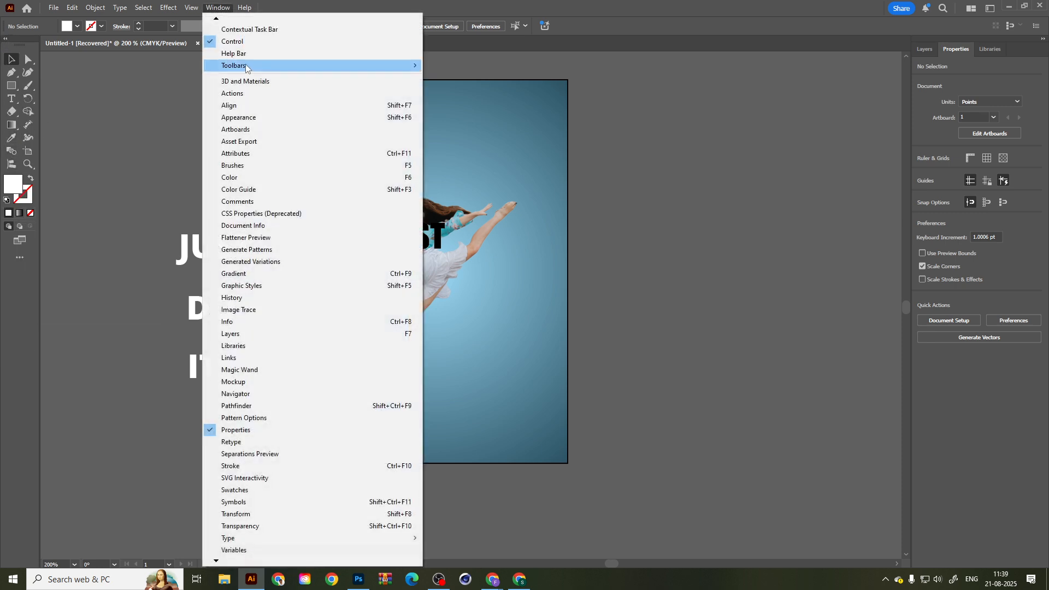
mouse_move(248, 68)
click(449, 66)
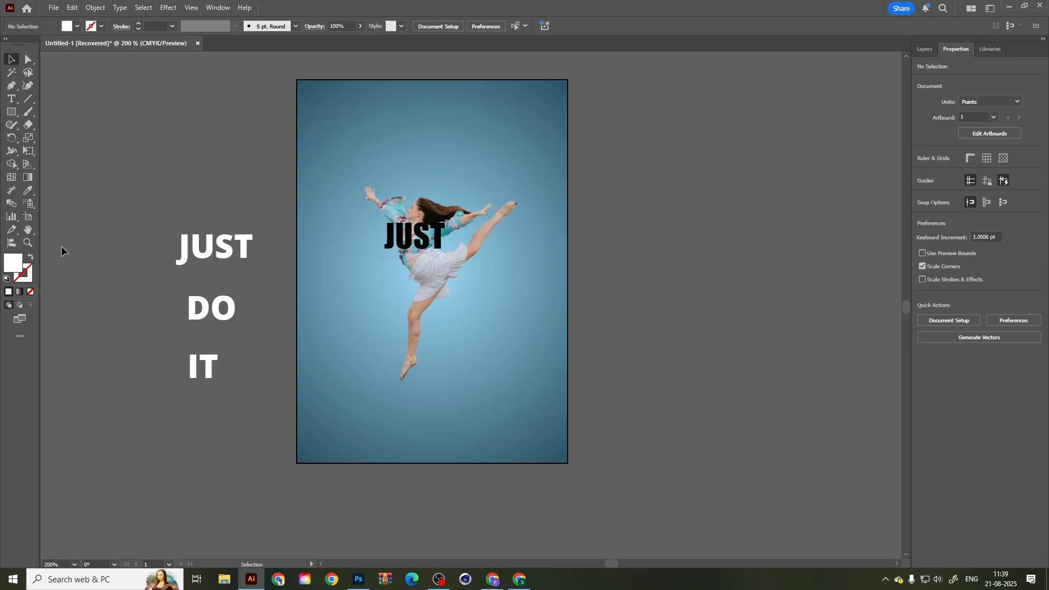
drag(241, 189, 218, 330)
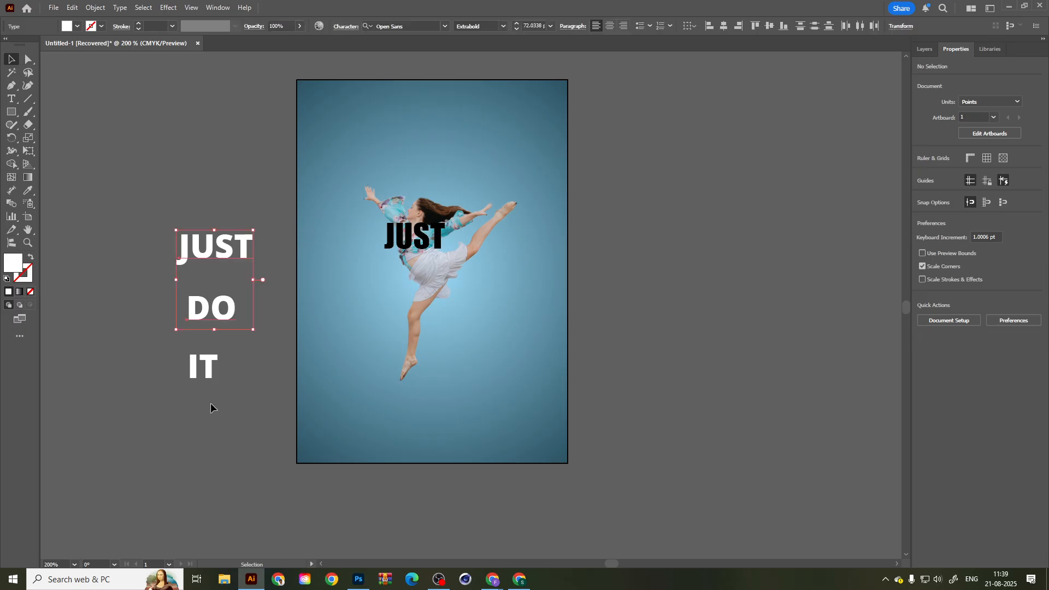
drag(108, 154, 221, 354)
click(226, 466)
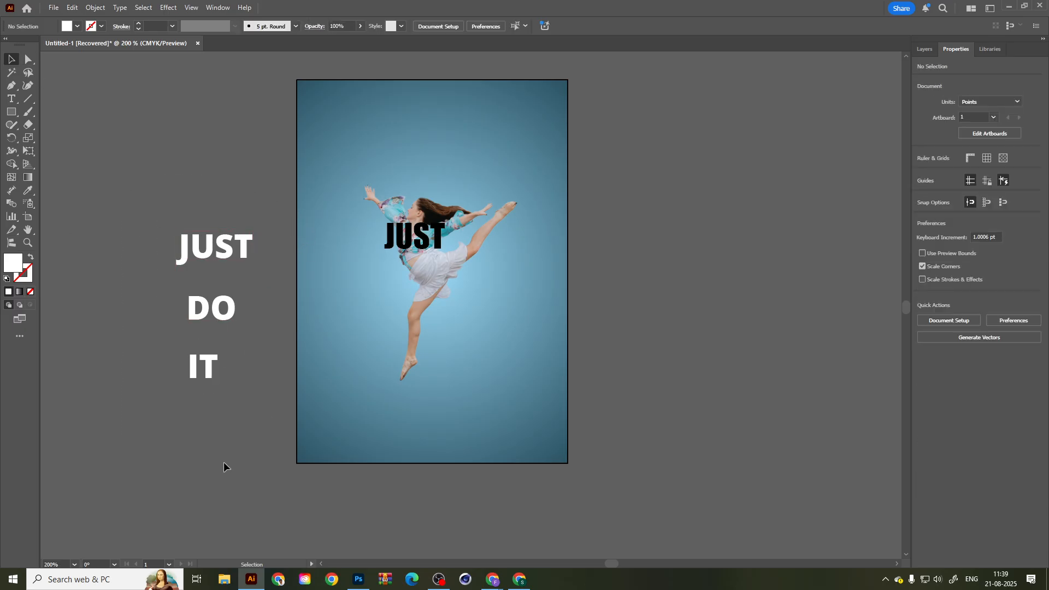
Delete the black "JUST" text over the dancer and select the white "JUST" beside the artboard.
click(407, 240)
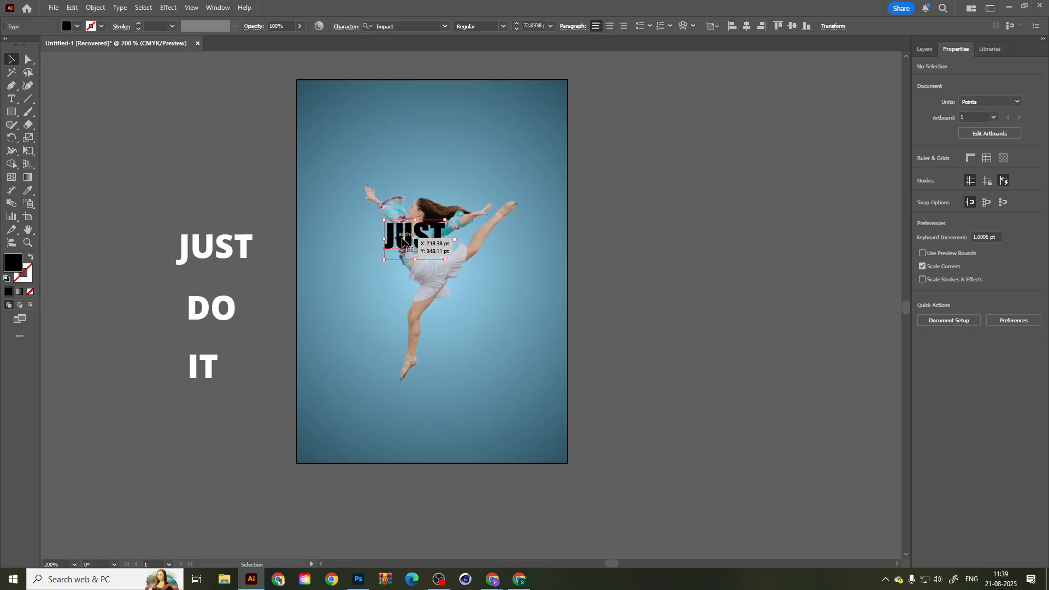
key(Delete)
drag(149, 238, 260, 427)
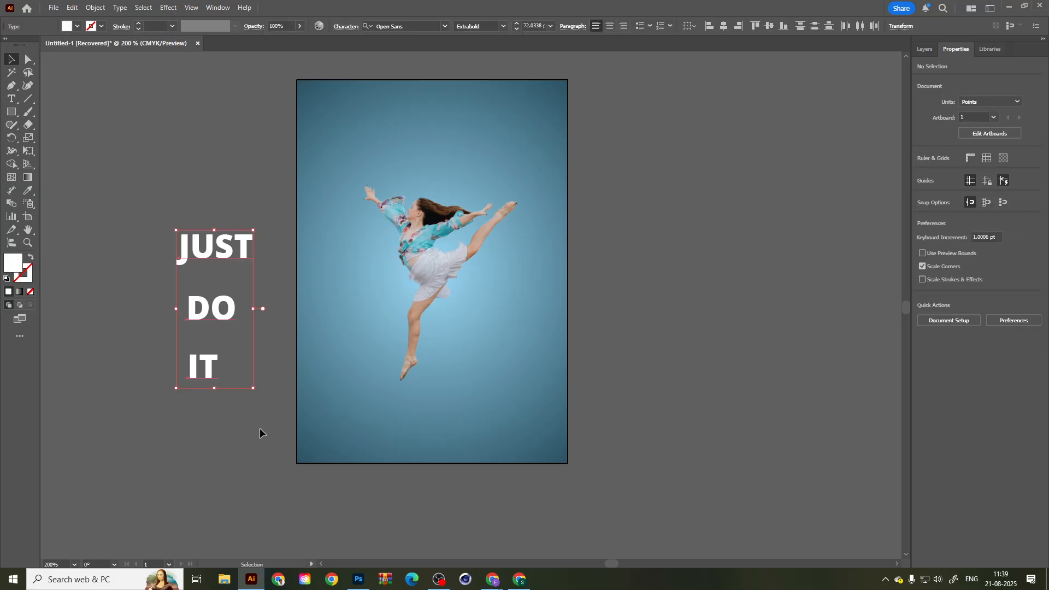
click(204, 266)
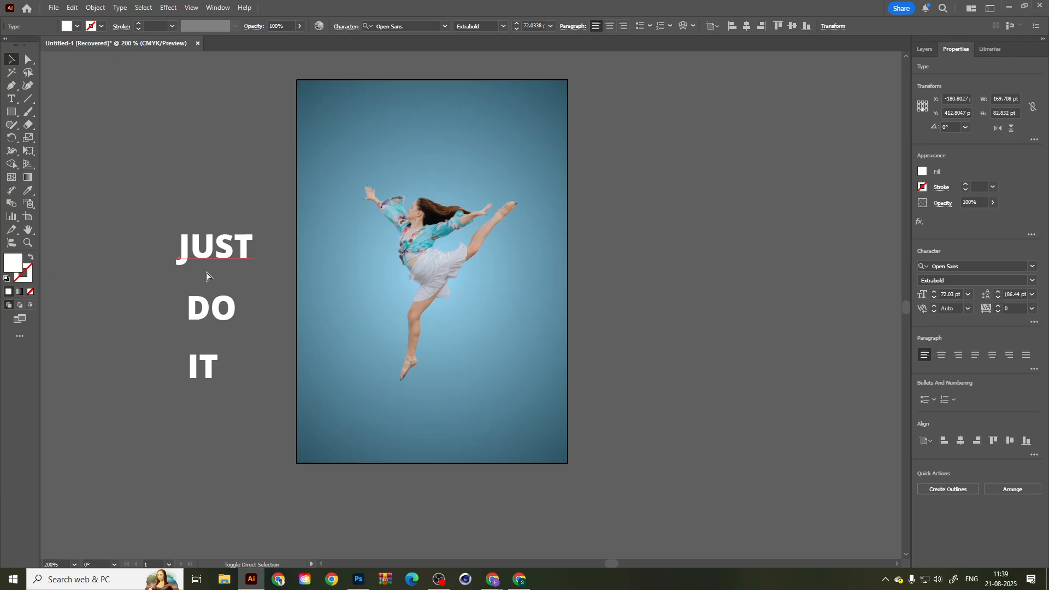
key(ctrl+shift+o)
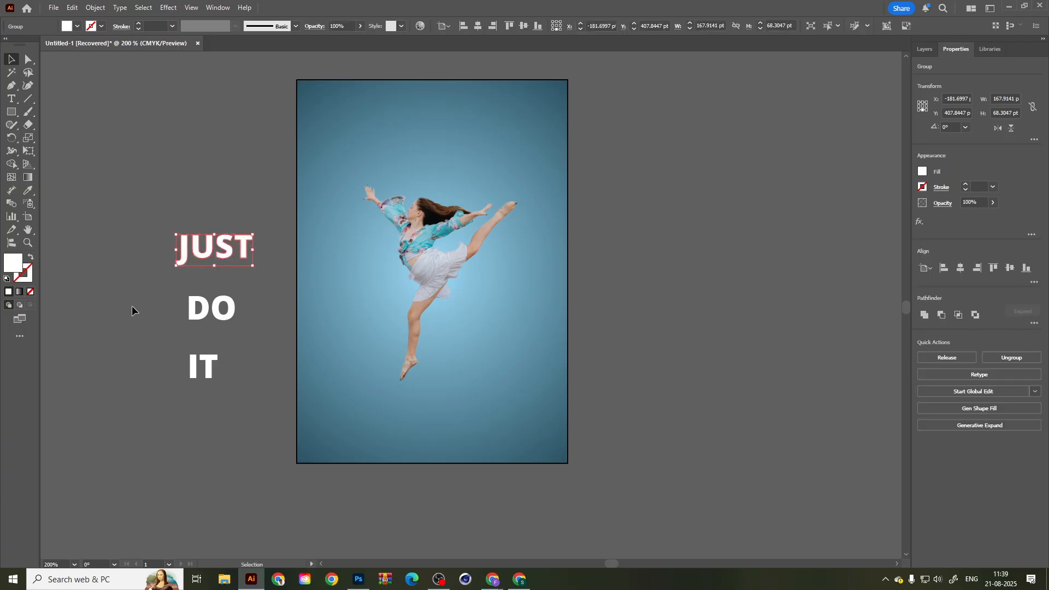
click(212, 309)
key(ctrl+shift+o)
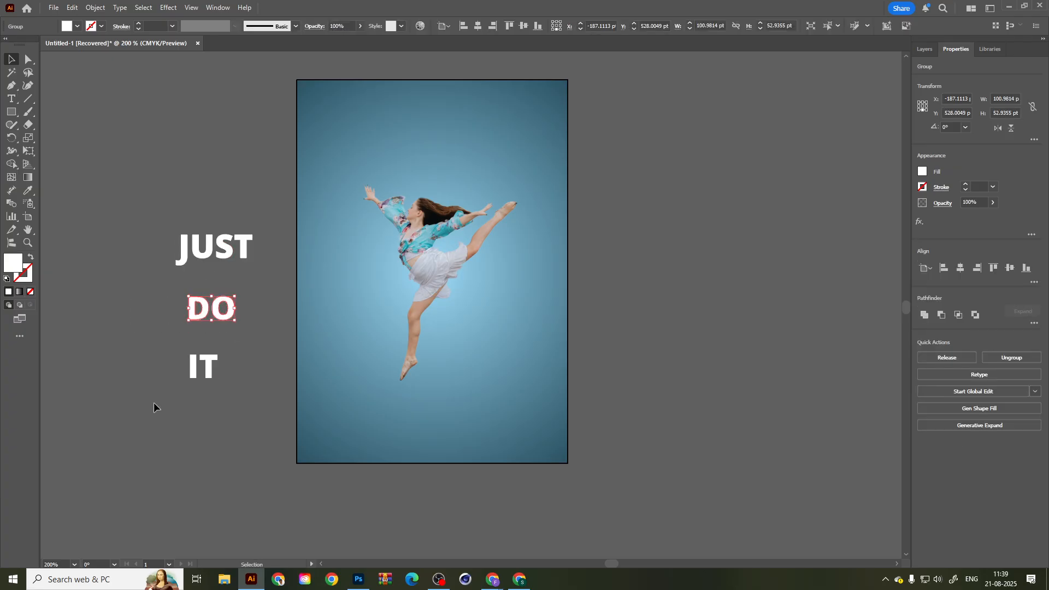
click(204, 367)
key(ctrl+z)
key(ctrl+z)
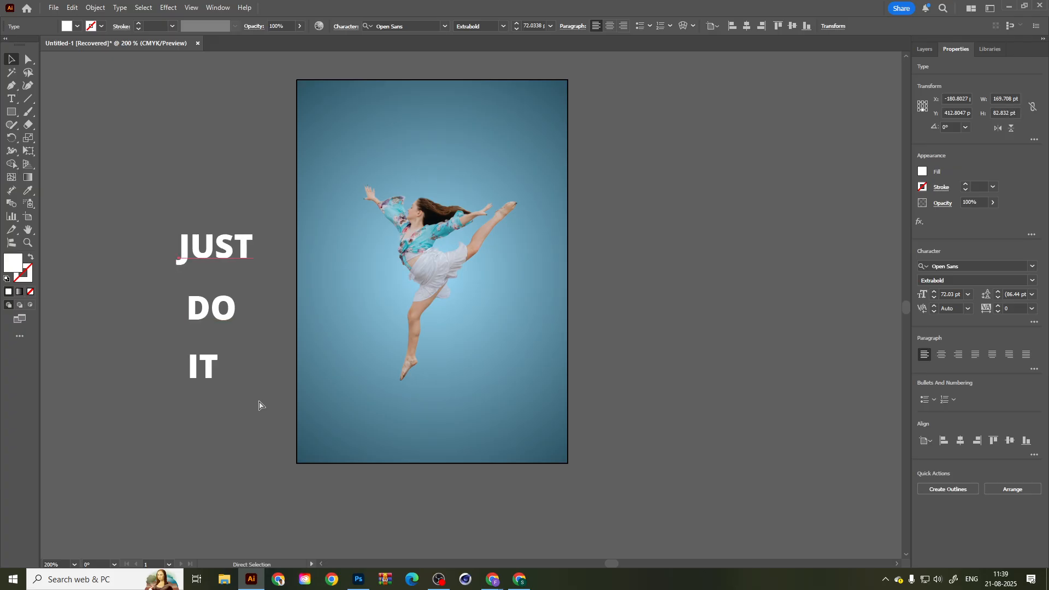
Place a copy of the "JUST", "DO" and "IT" texts above and left of the originals, and convert the originals to outlines.
click(147, 165)
scroll(147, 167, left, 3)
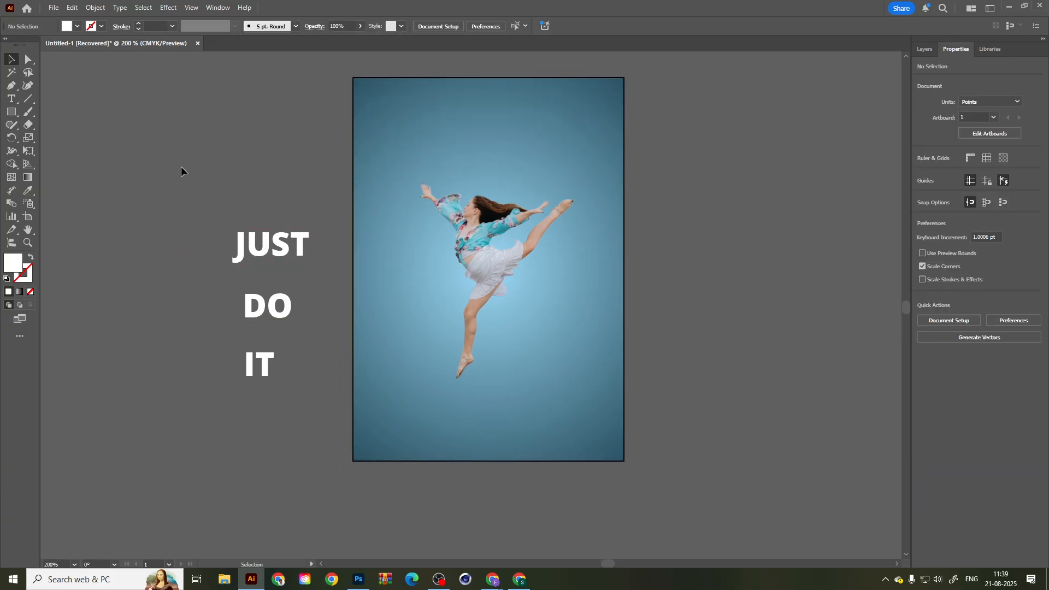
drag(181, 166, 277, 412)
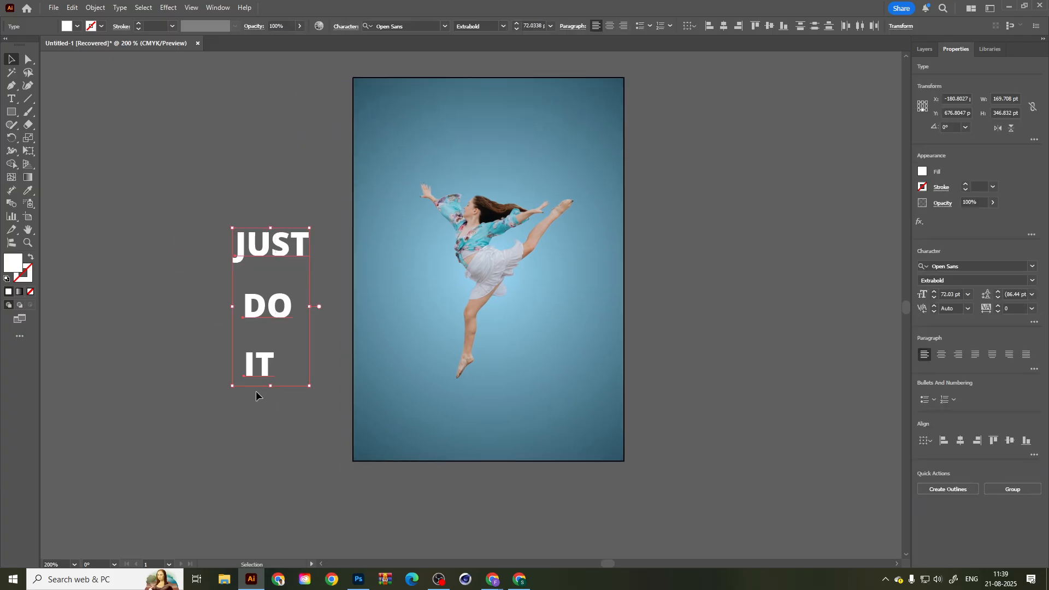
drag(262, 310, 108, 197)
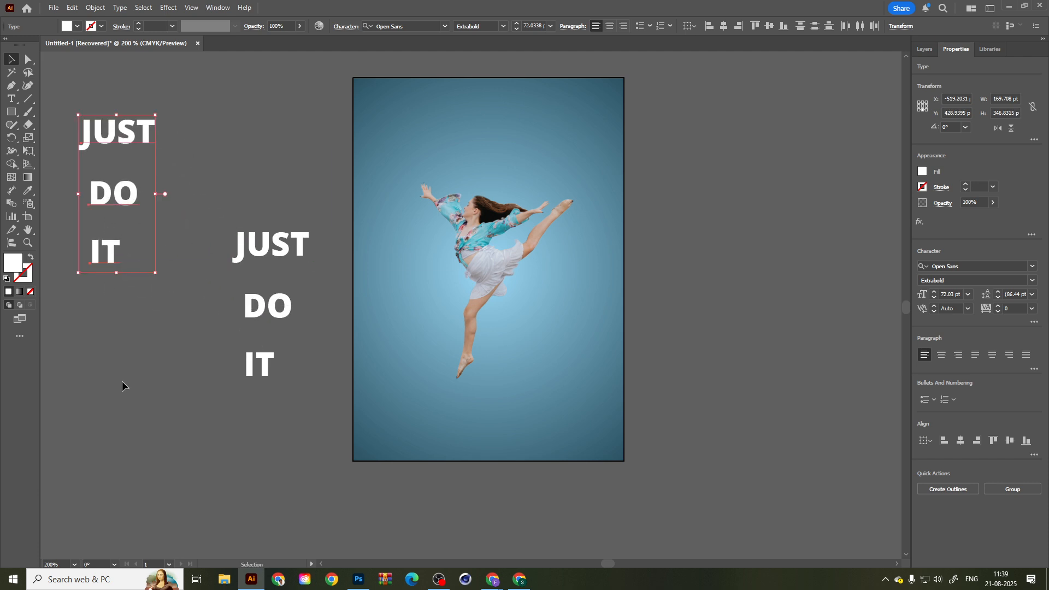
click(272, 335)
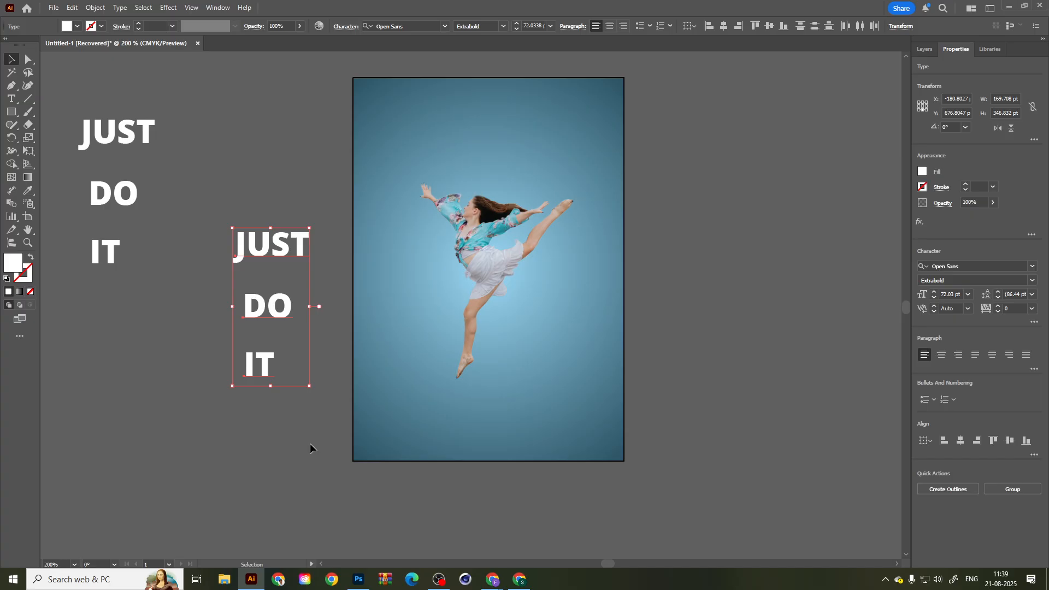
key(ctrl+shift+o)
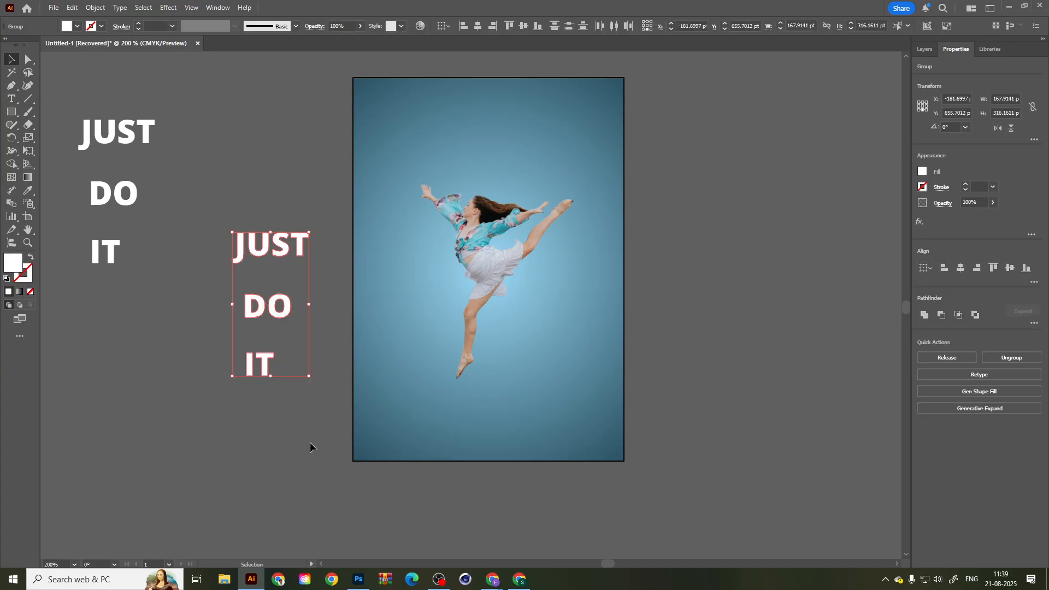
Hide and show Layer 2 to check which artwork it holds.
click(924, 49)
click(869, 107)
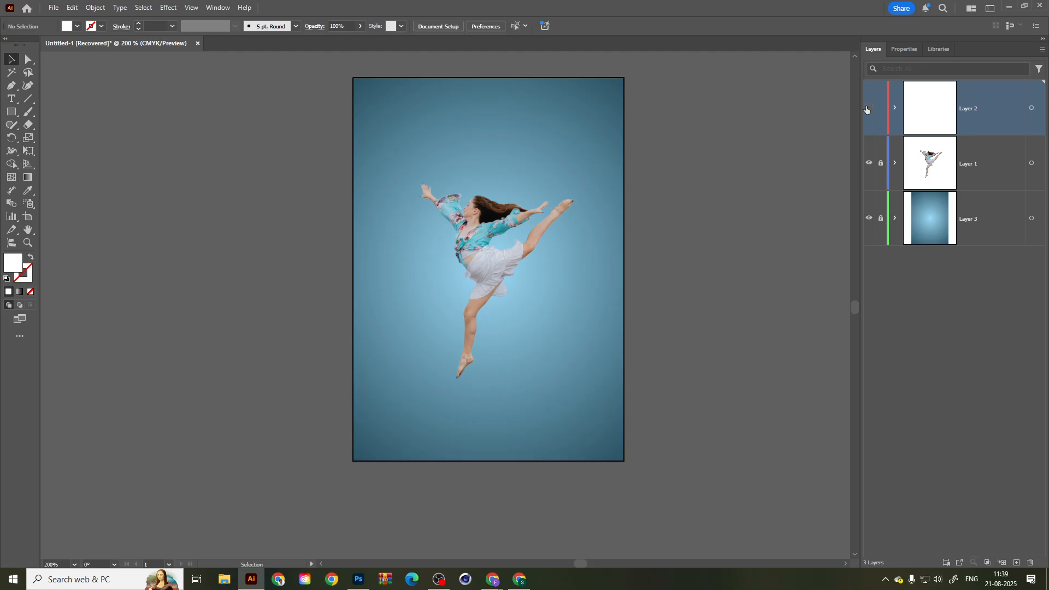
click(868, 108)
click(869, 108)
click(869, 108)
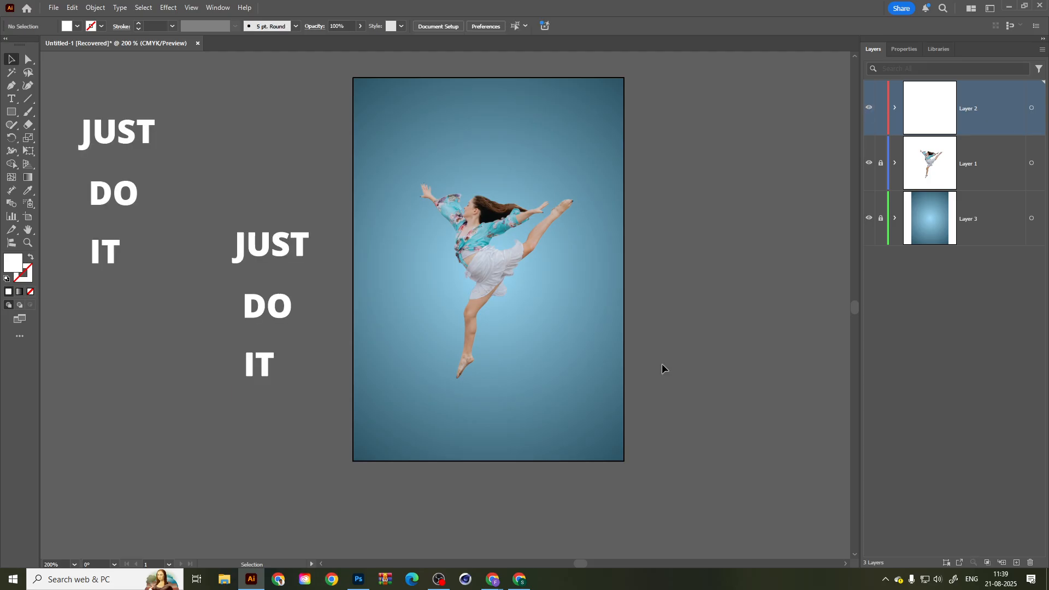
Move the outlined "JUST DO IT" from Layer 2 to a new layer, keeping its position.
drag(214, 186, 324, 458)
key(a)
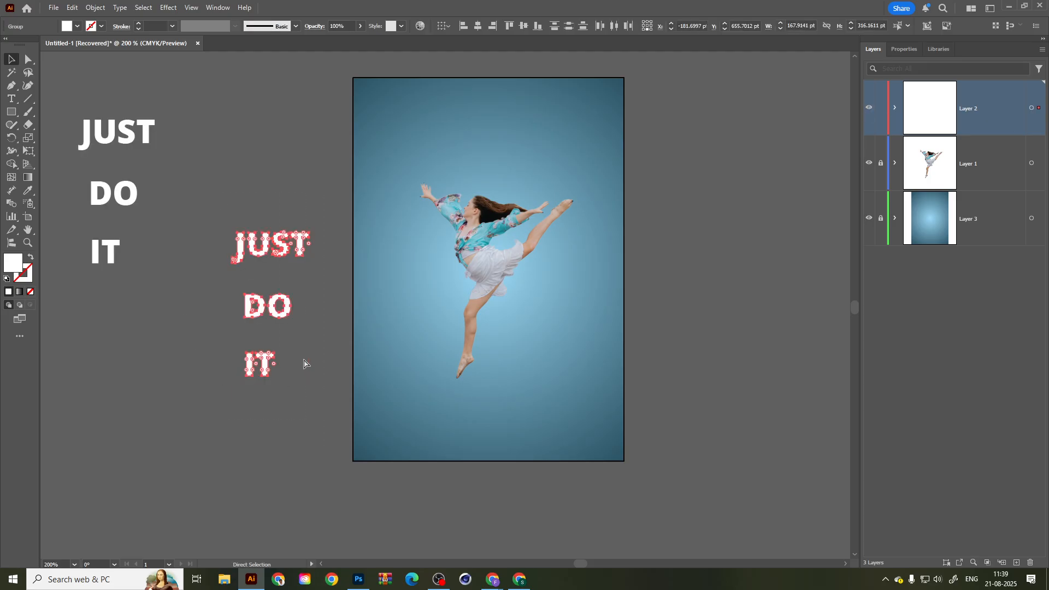
key(Delete)
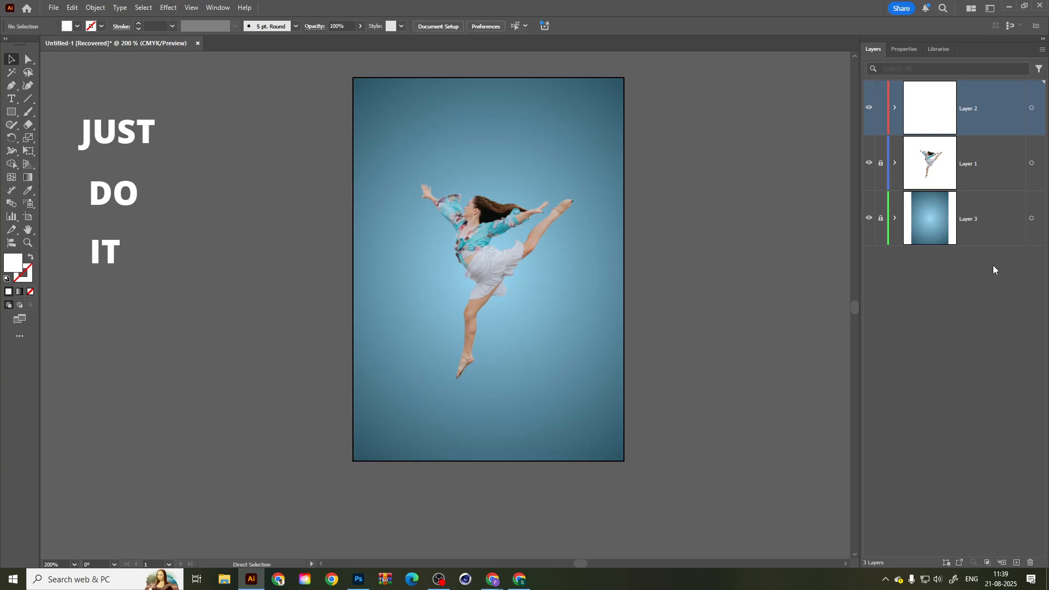
click(1017, 562)
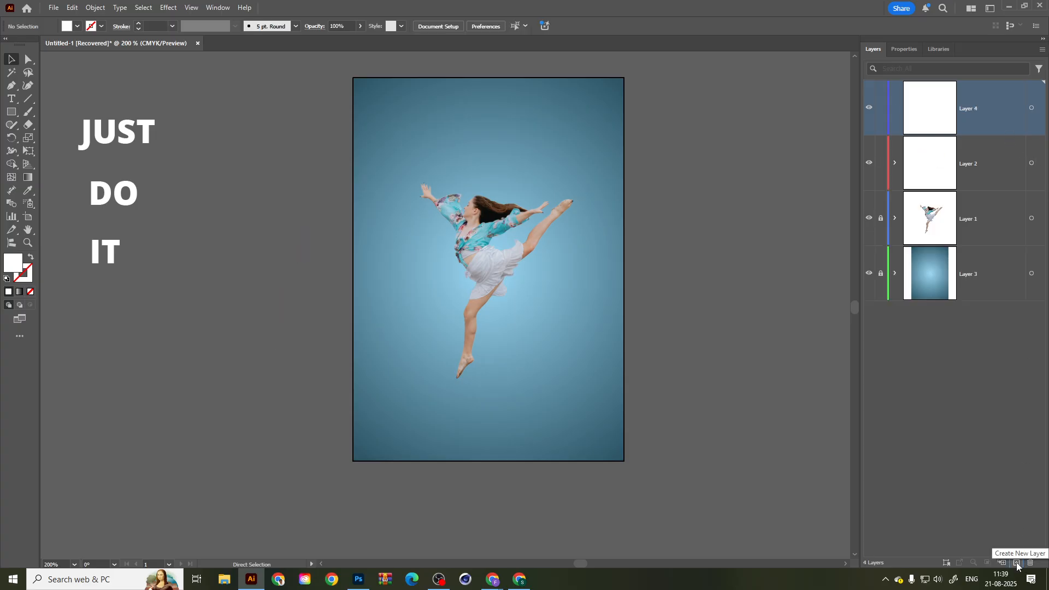
key(ctrl+f)
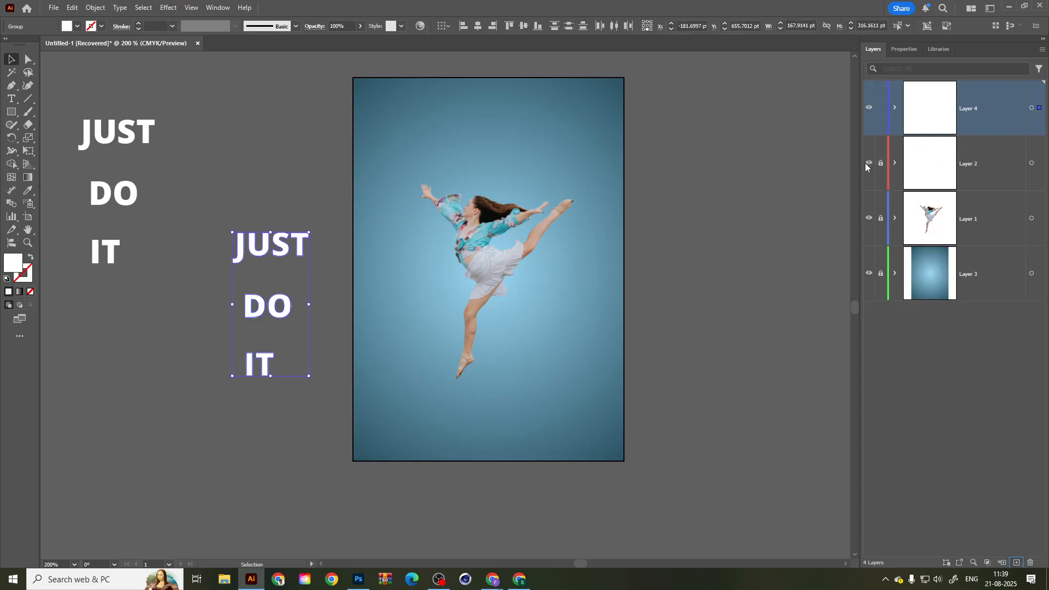
Lock and hide Layer 2, and toggle Layer 4's visibility to check that it holds the outlined words.
click(869, 163)
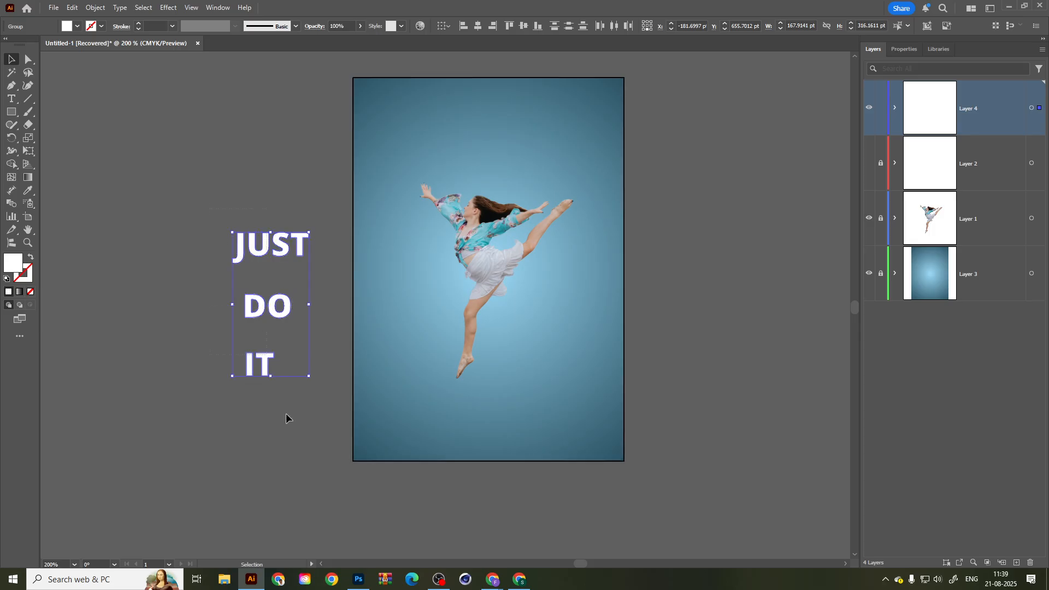
click(870, 107)
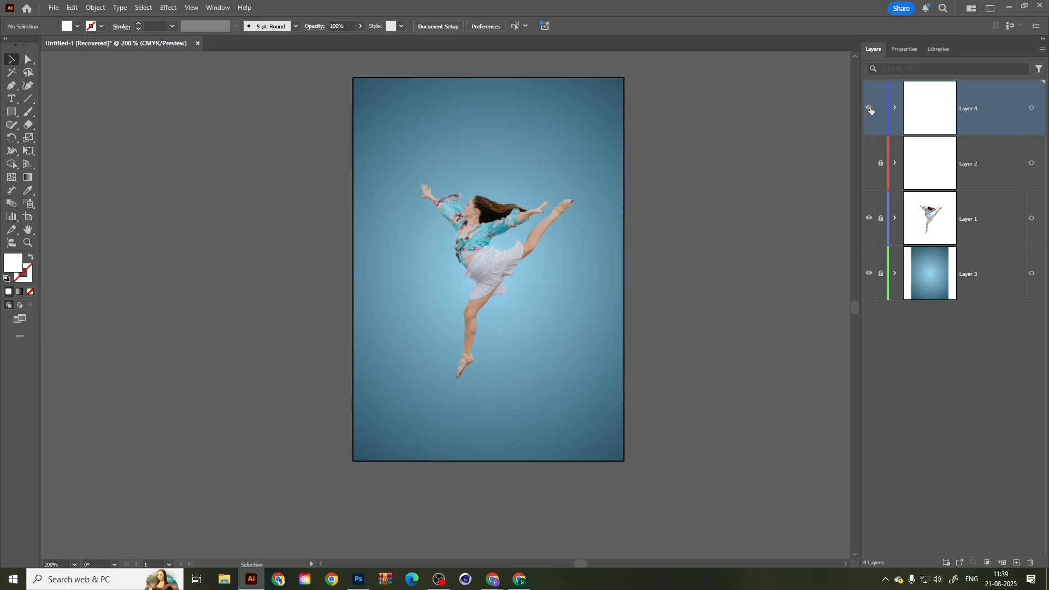
click(869, 108)
Ungroup the outlined "JUST DO IT" into individual letters and check the separate compound paths in Layer 4.
click(239, 256)
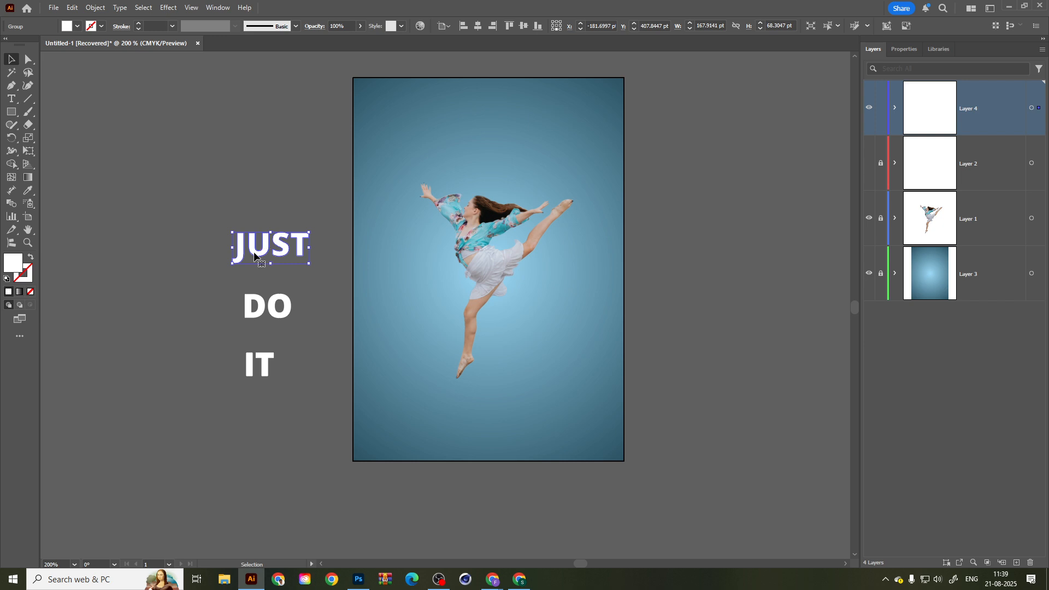
drag(197, 218, 294, 412)
right_click(273, 310)
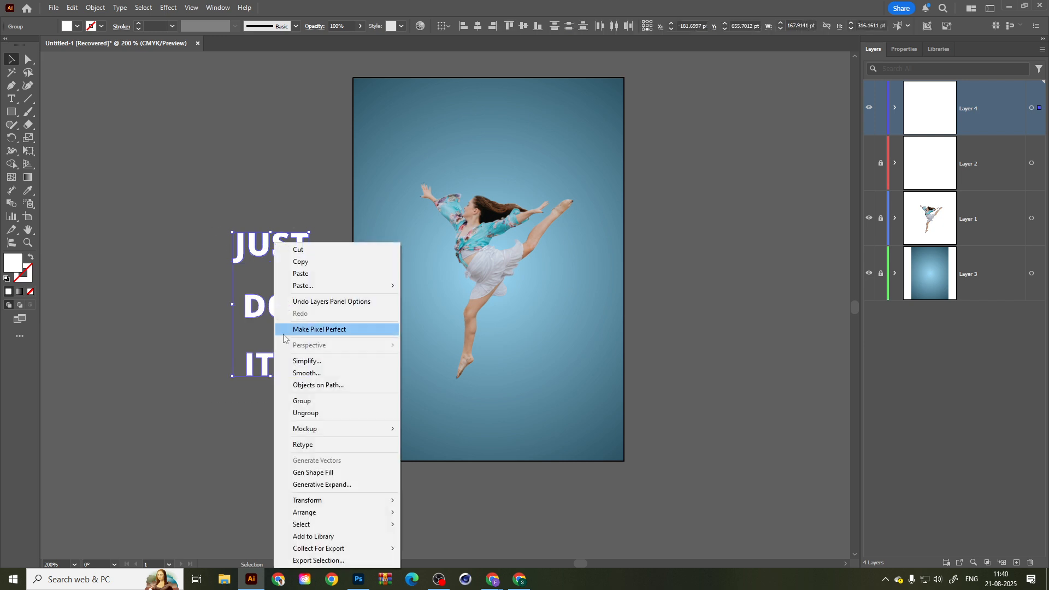
click(305, 413)
click(169, 356)
click(895, 107)
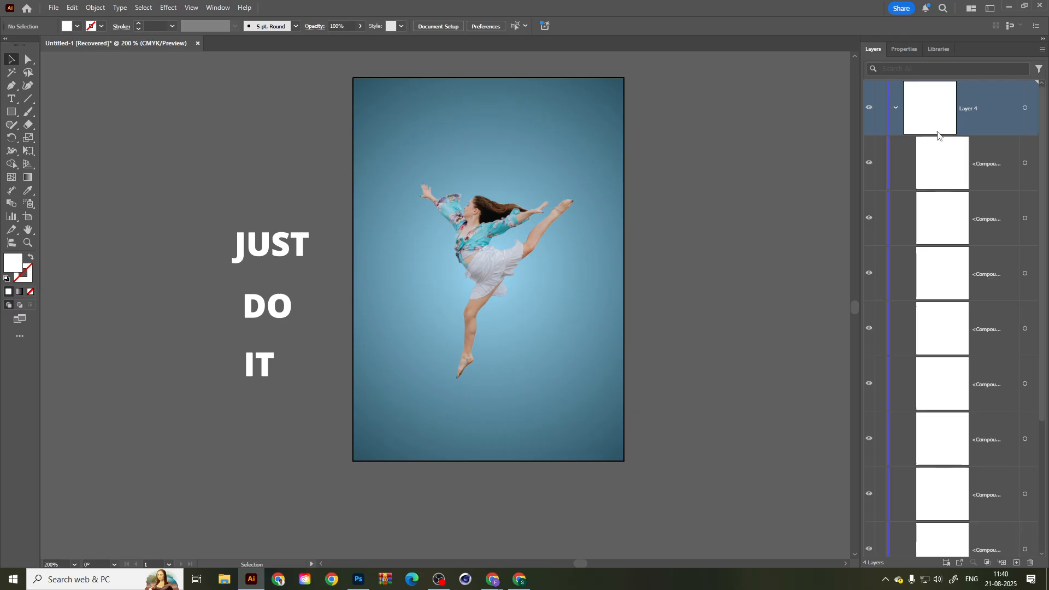
click(960, 172)
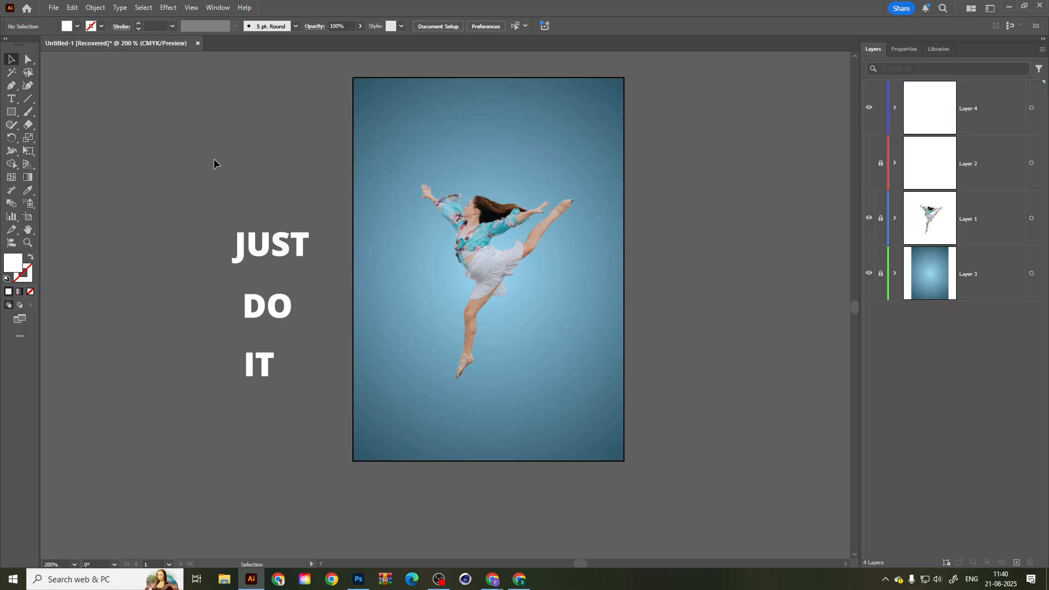
Set the fill of all the outlined "JUST DO IT" letters to black.
drag(214, 159, 299, 334)
drag(165, 153, 298, 421)
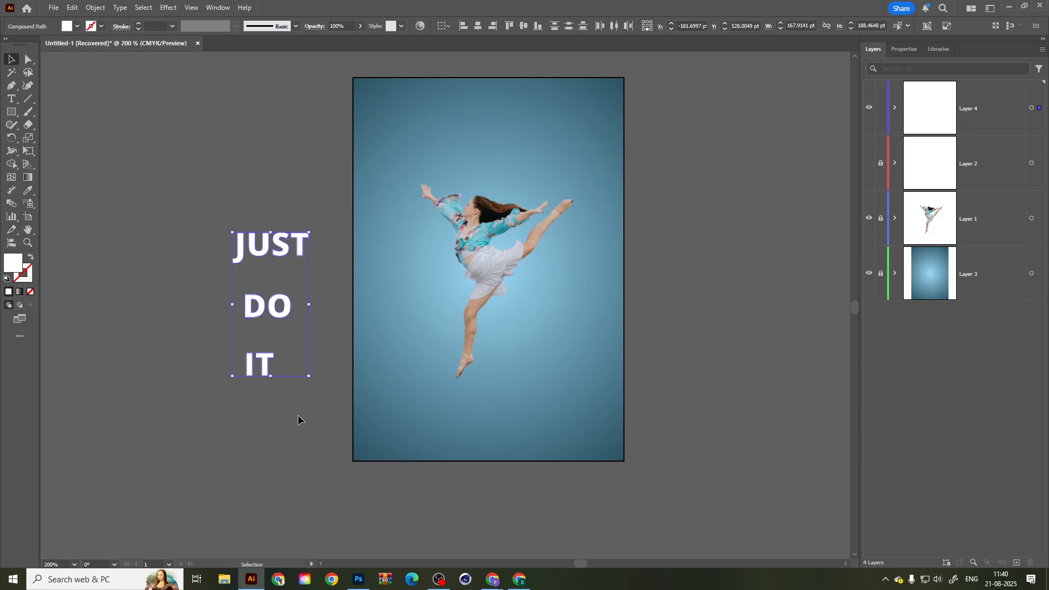
double_click(12, 262)
click(444, 340)
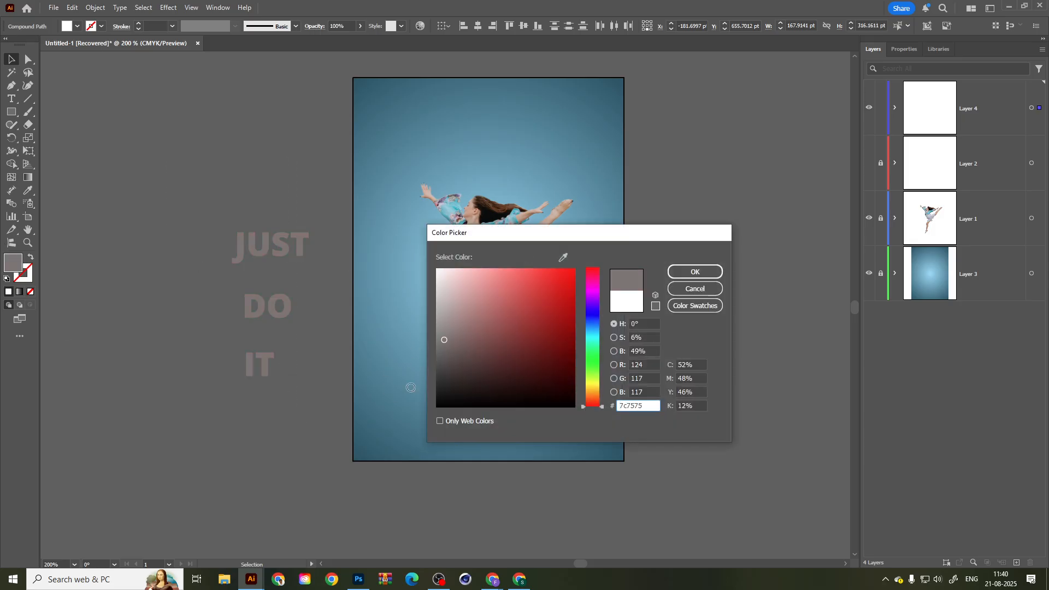
click(437, 406)
click(694, 271)
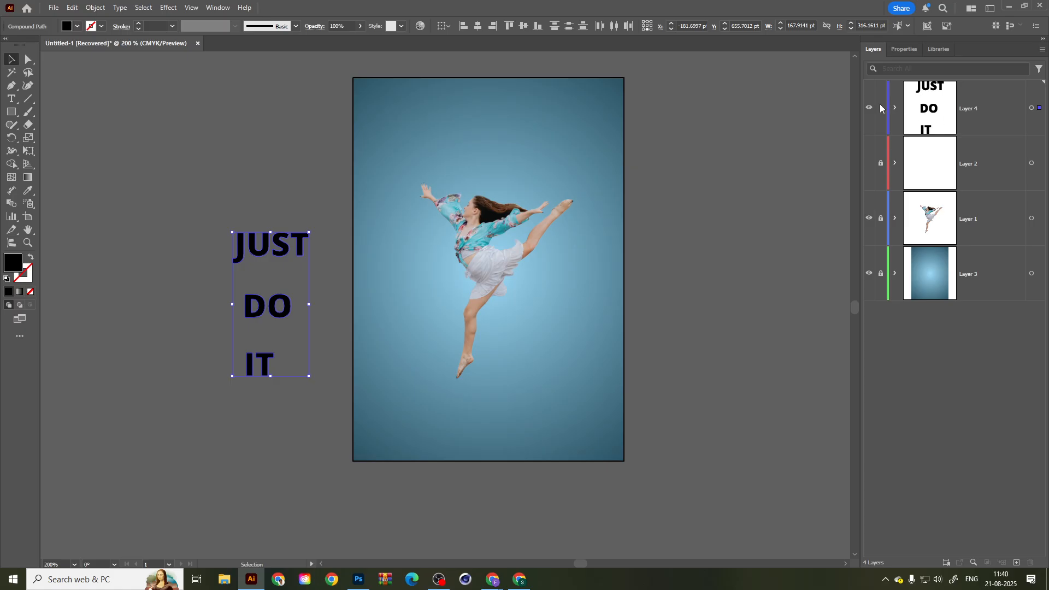
Select the J, U and S of "JUST" one at a time to check that the letters are separate objects.
drag(186, 161, 292, 424)
click(292, 424)
click(241, 248)
click(256, 247)
click(280, 249)
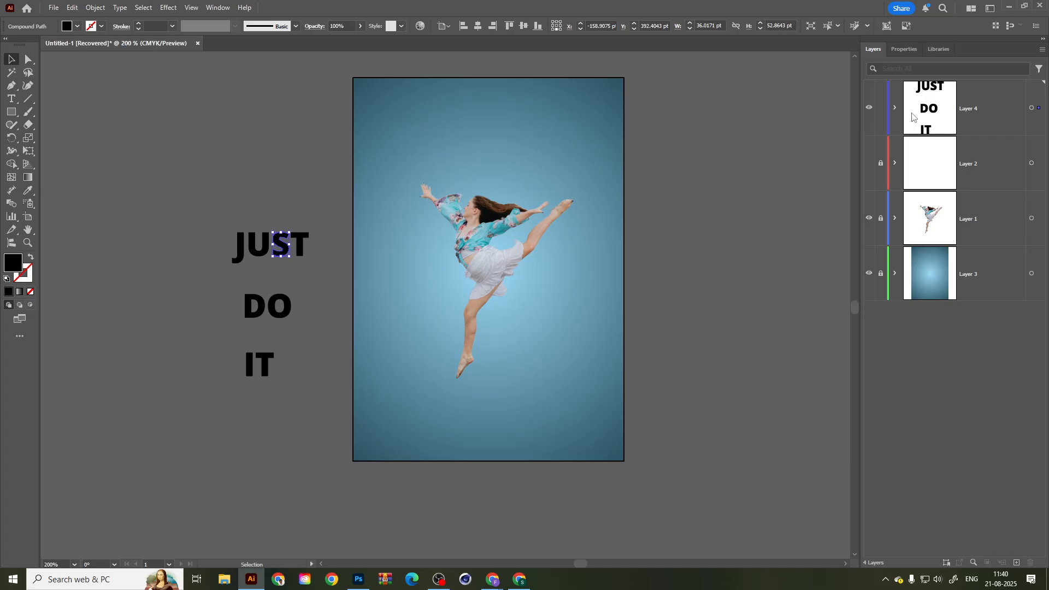
Distribute the letters of Layer 4 onto separate sublayers with Release to Layers (Sequence).
click(1030, 109)
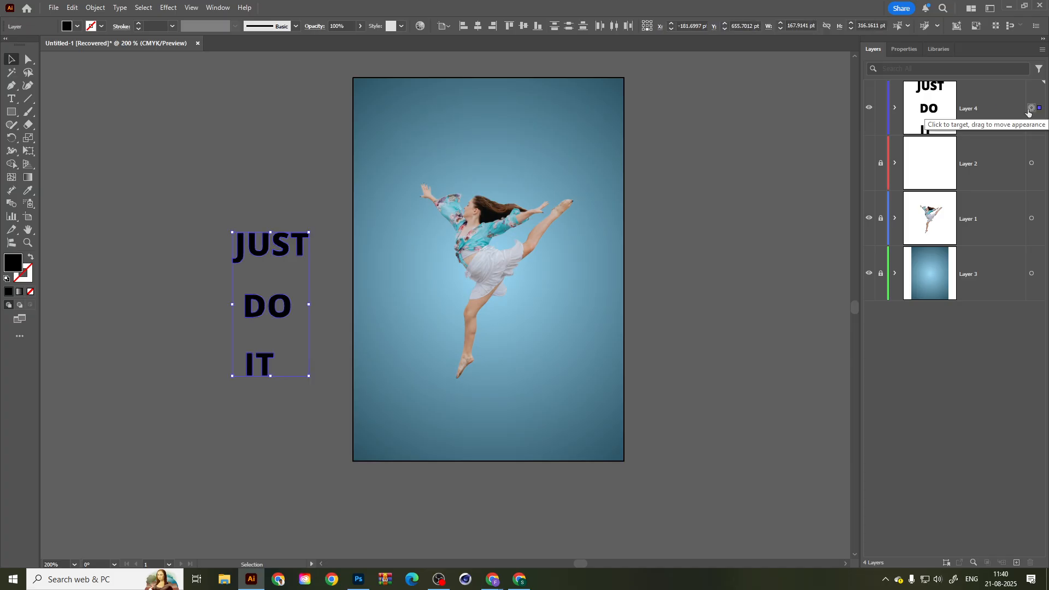
click(1041, 50)
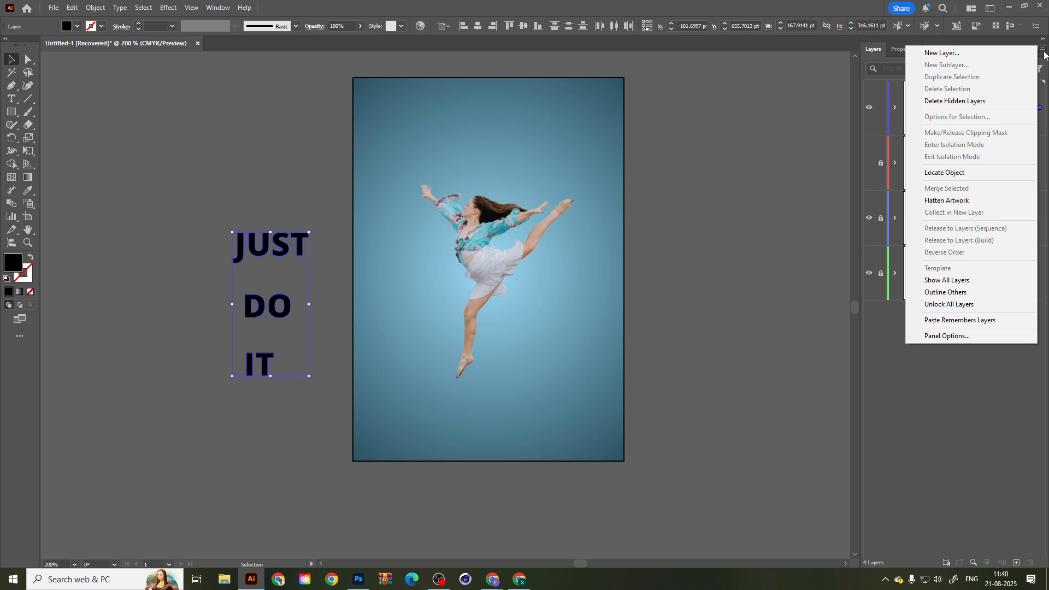
click(915, 398)
click(973, 131)
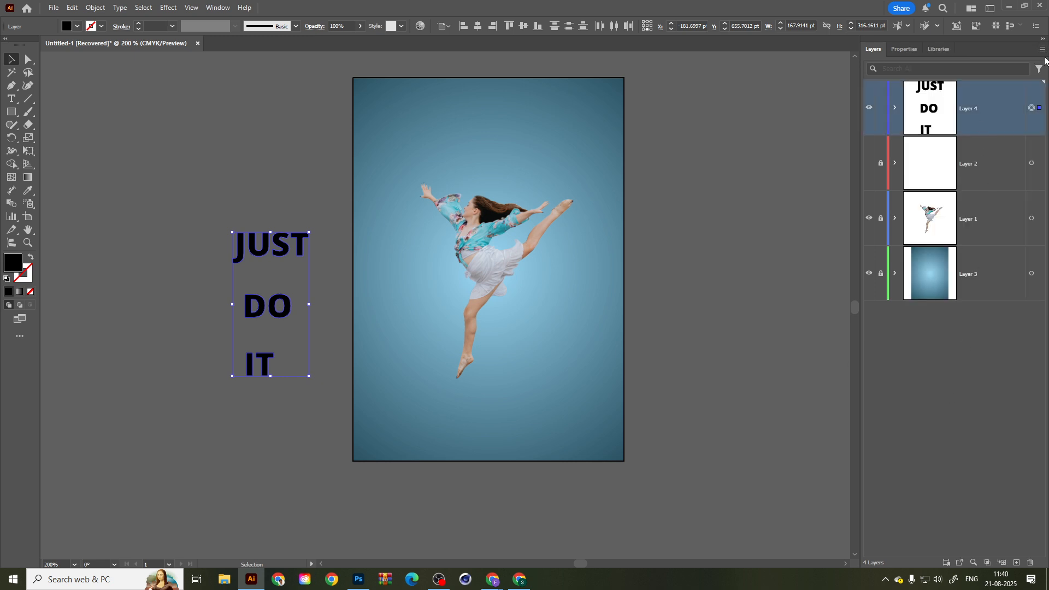
click(1043, 50)
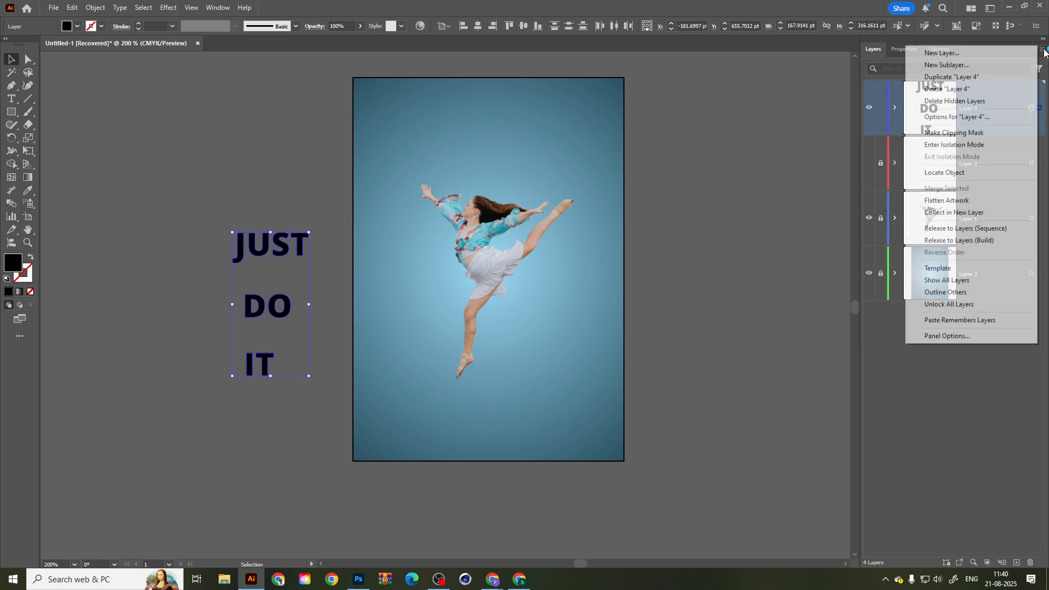
click(972, 232)
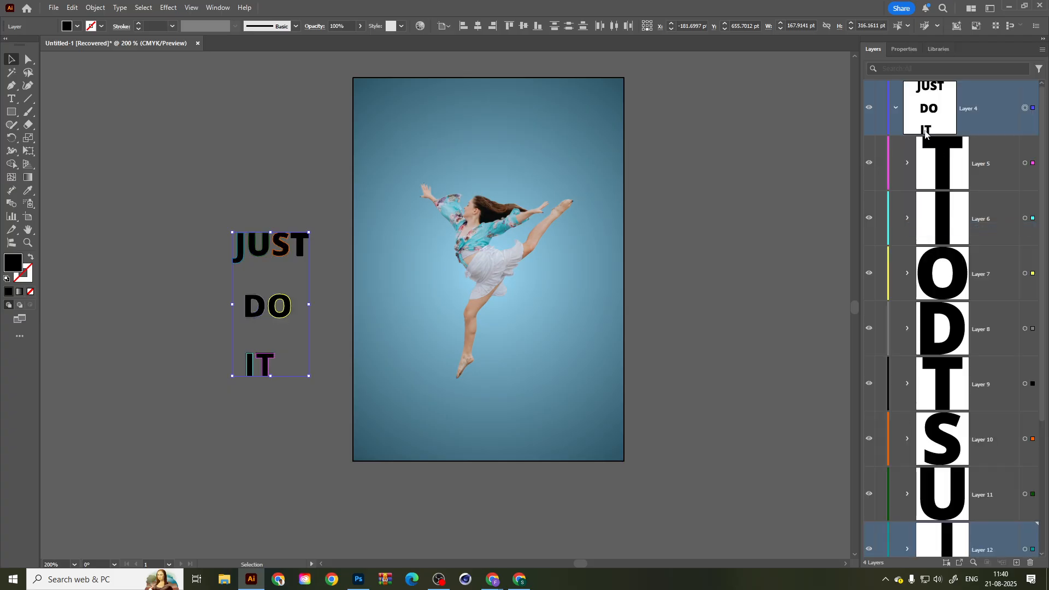
Select all the letter sublayers of Layer 4, from Layer 5 through Layer 12.
scroll(966, 317, down, 4)
scroll(962, 401, up, 4)
scroll(972, 404, down, 3)
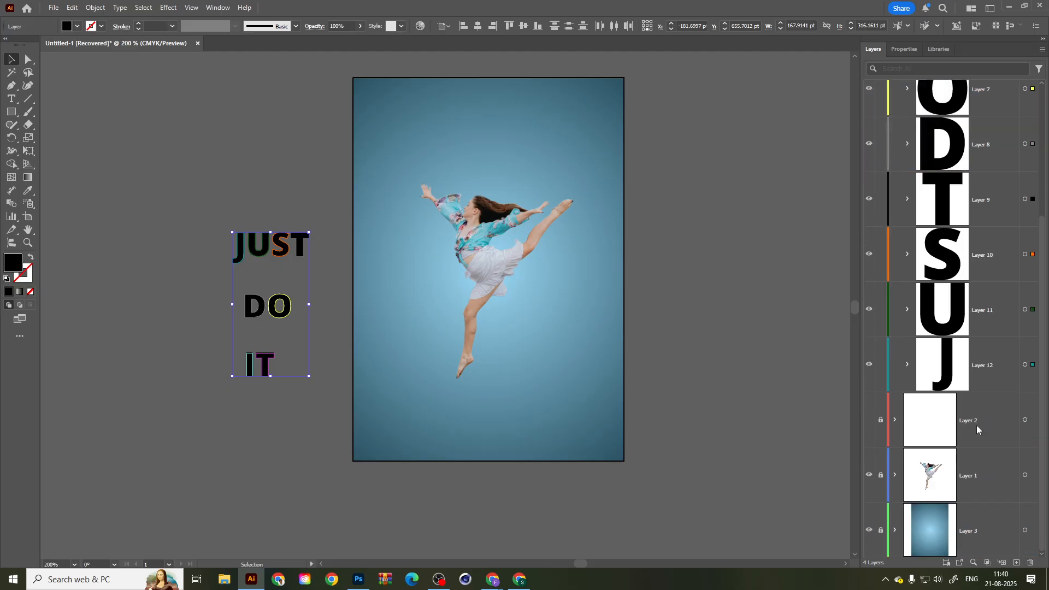
shift+click(961, 375)
scroll(962, 318, up, 3)
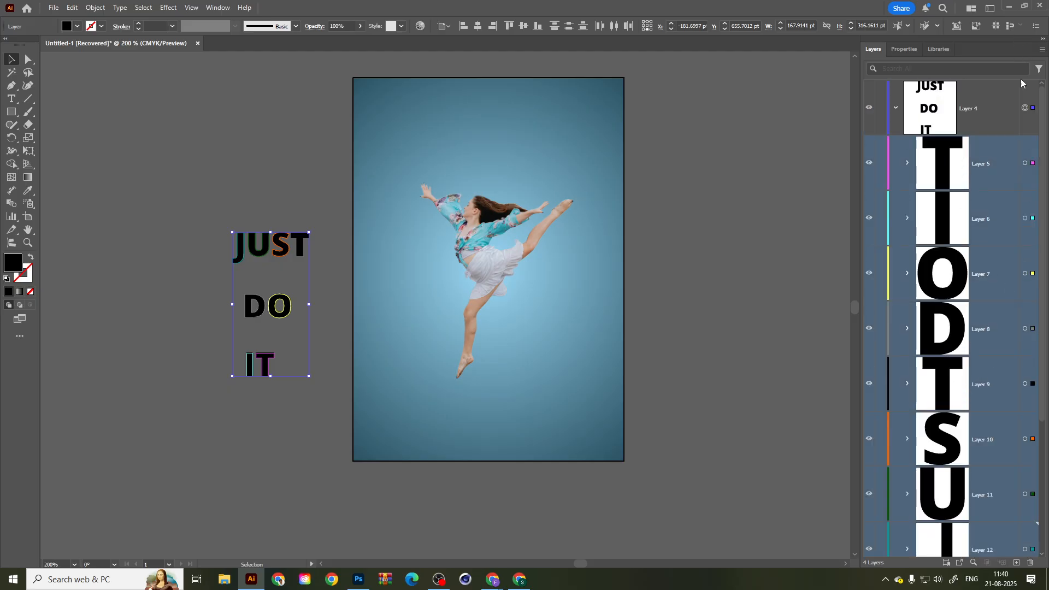
click(963, 177)
click(1042, 49)
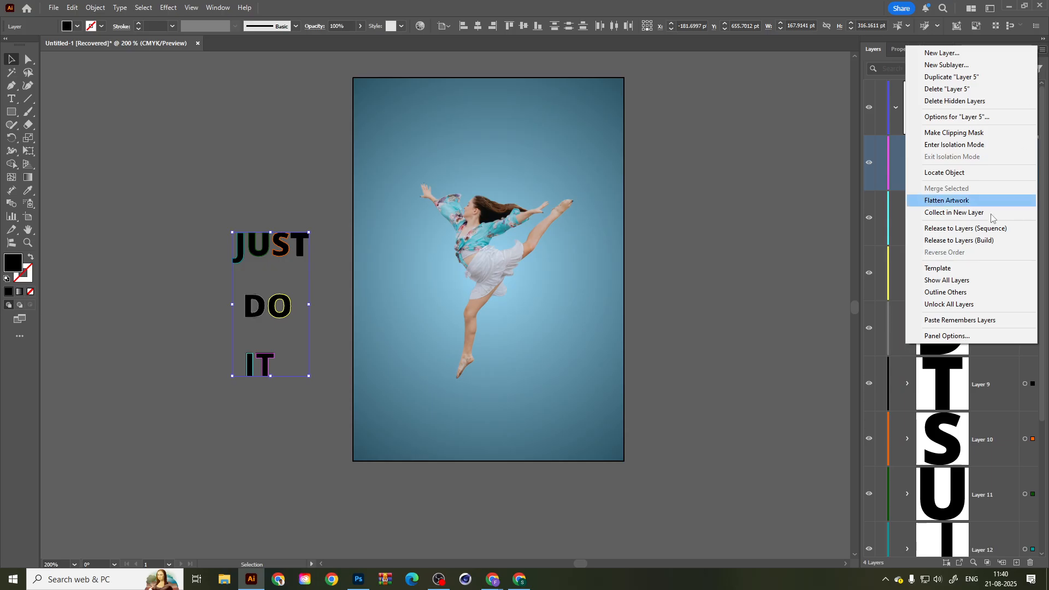
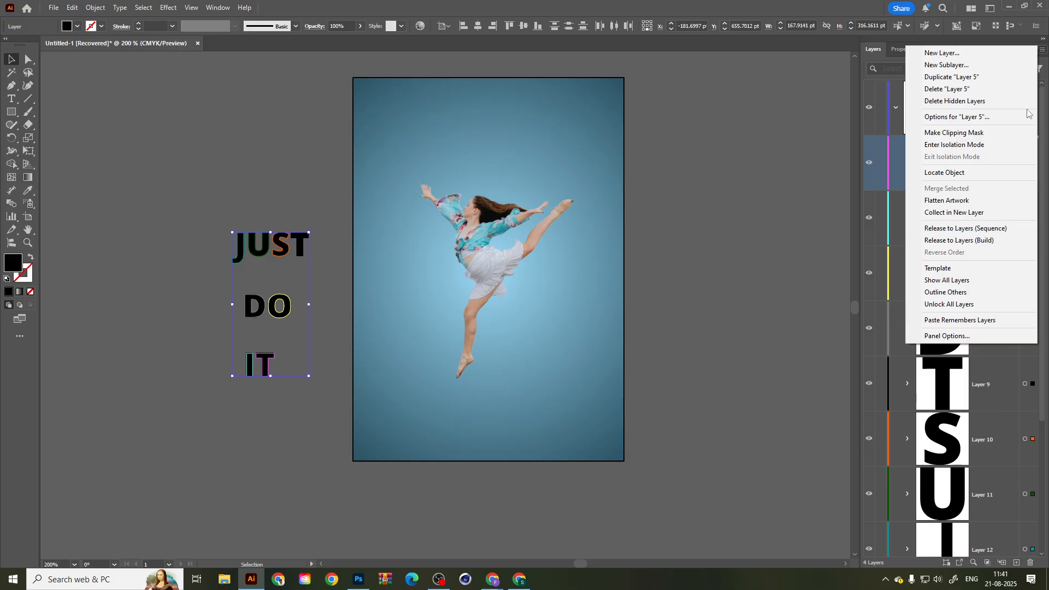
click(784, 310)
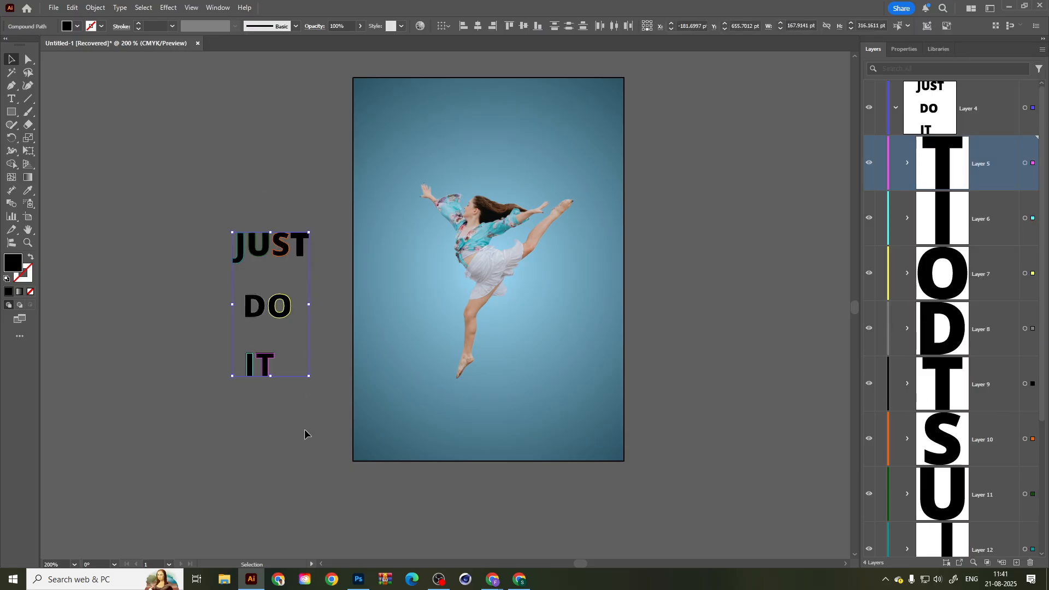
click(1042, 49)
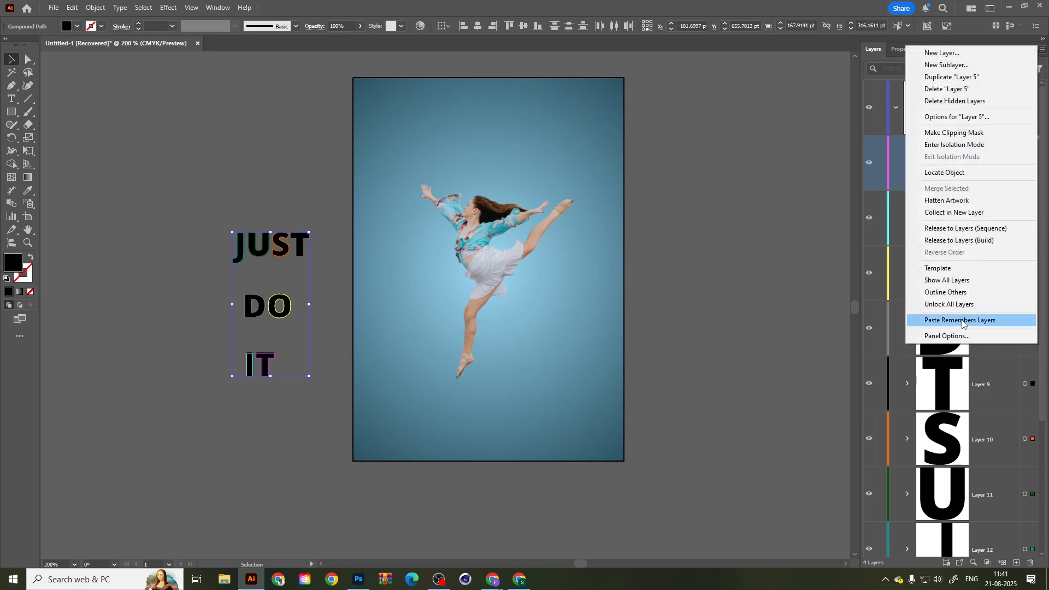
click(957, 229)
Add a new layer above Layer 4 and move the letter sublayers, Layer 5 through Layer 12, out of Layer 4 to the top level.
click(946, 128)
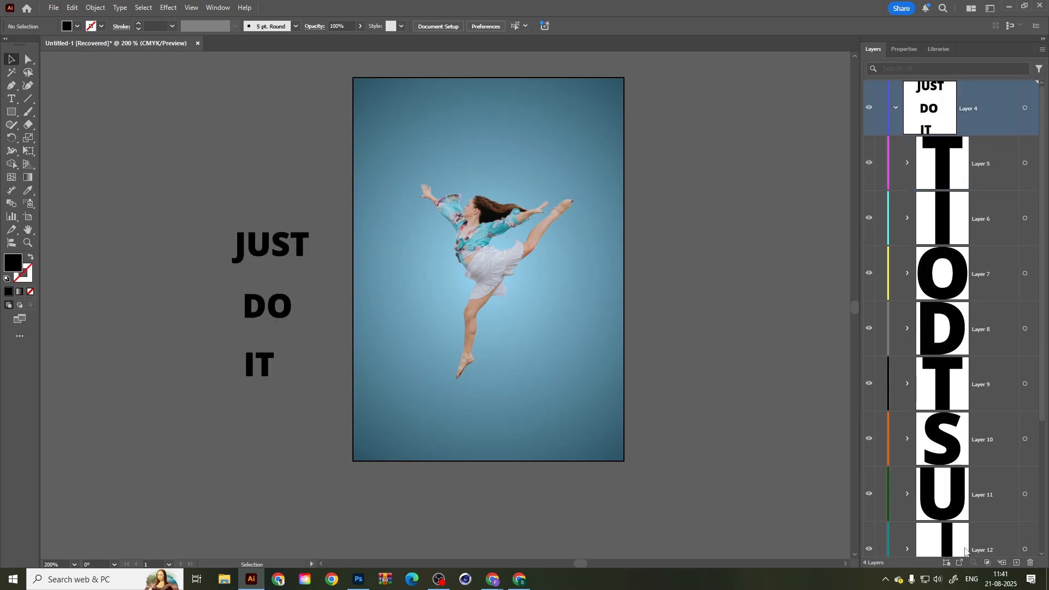
click(1016, 562)
scroll(956, 365, down, 5)
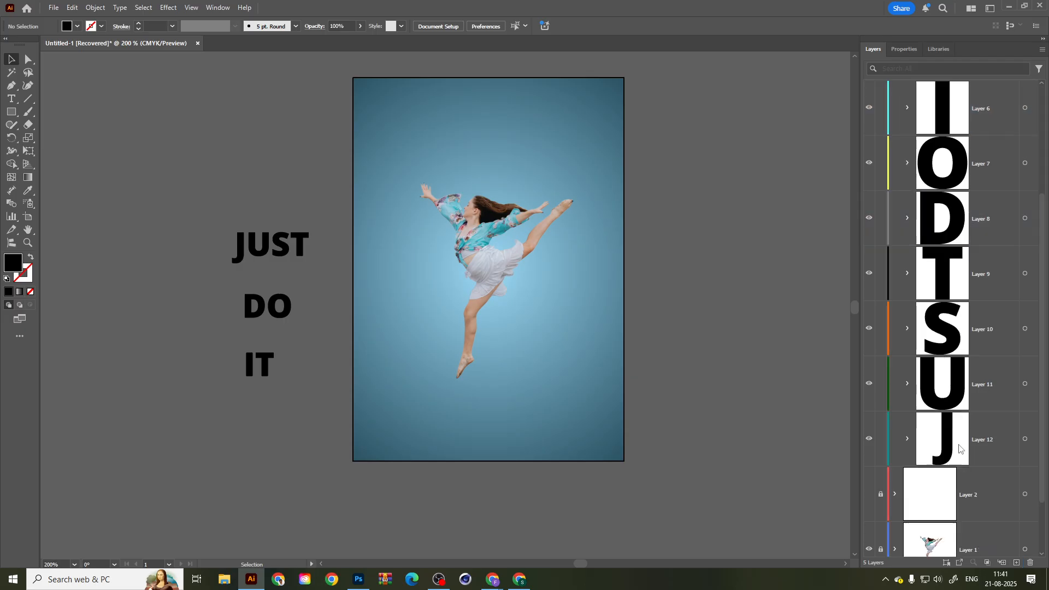
scroll(955, 365, up, 5)
scroll(949, 420, down, 5)
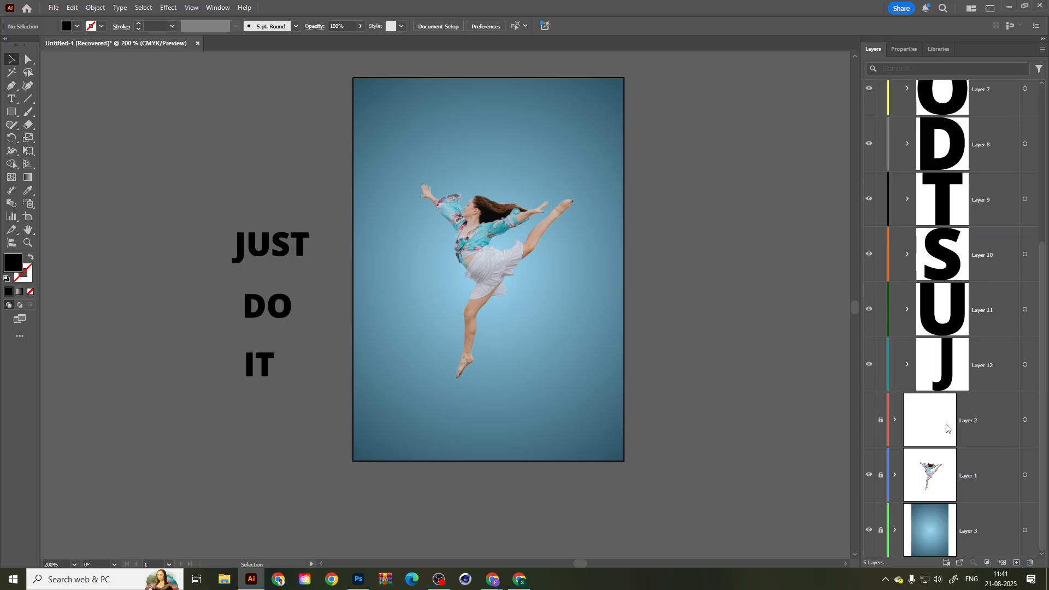
shift+click(946, 374)
scroll(939, 360, up, 5)
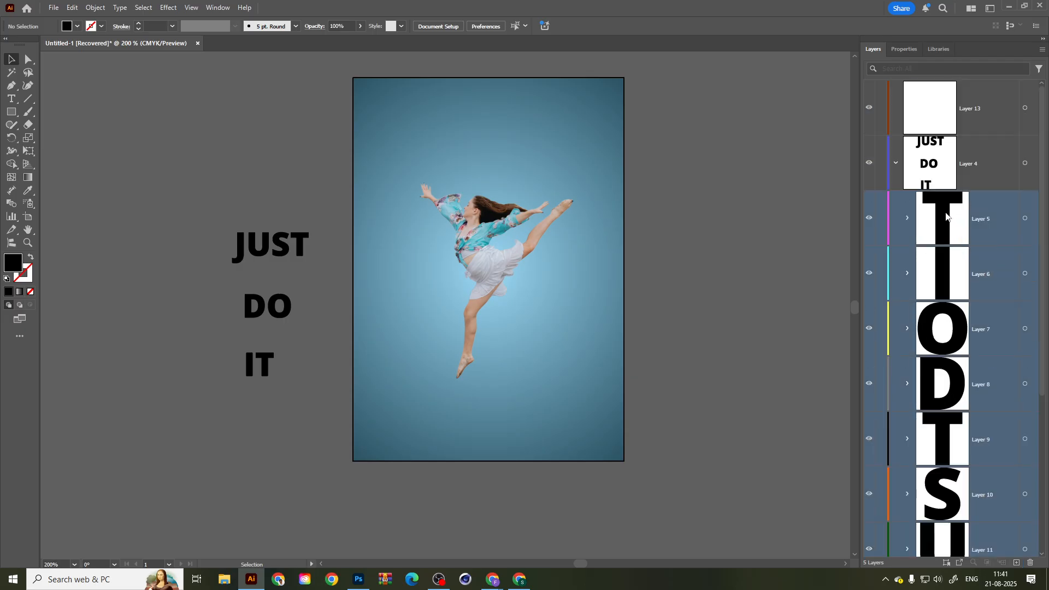
drag(949, 210, 937, 139)
Delete the empty Layer 13 and Layer 4, and move Layer 2 below the dancer's Layer 1.
click(932, 113)
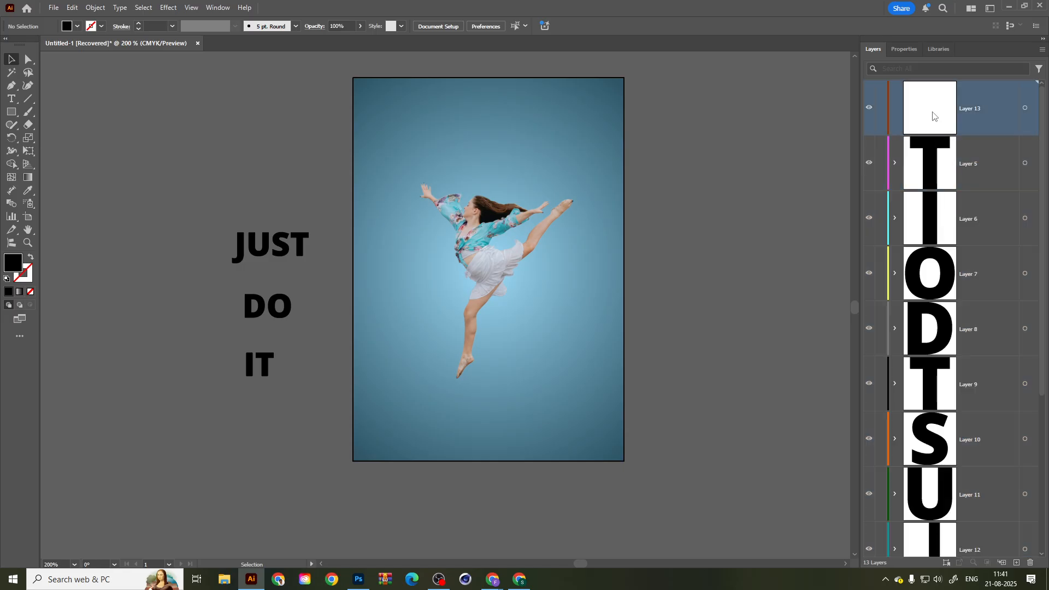
click(1030, 563)
scroll(972, 503, down, 3)
click(966, 378)
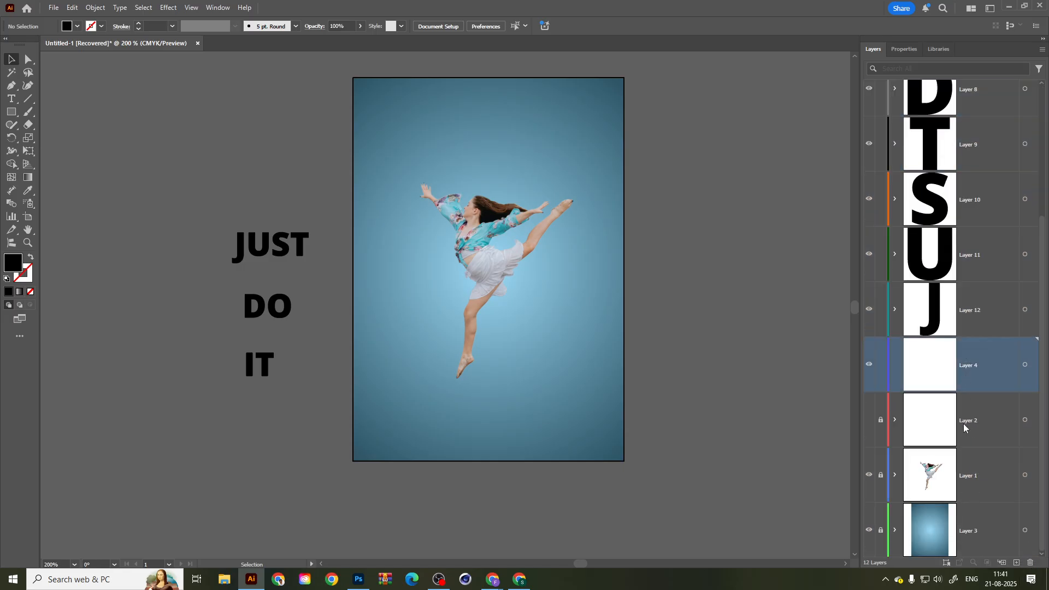
click(1031, 563)
drag(970, 436, 978, 469)
click(979, 364)
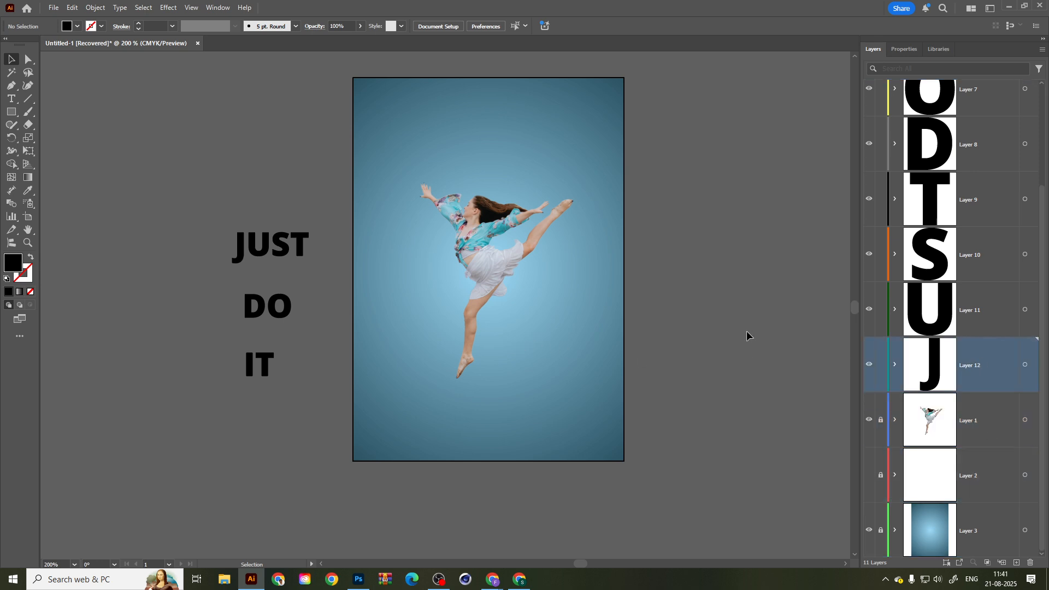
Switch to Photoshop to check the letter layout in the Text Homework reference, and return to Illustrator to view the outlined letters.
scroll(355, 273, right, 2)
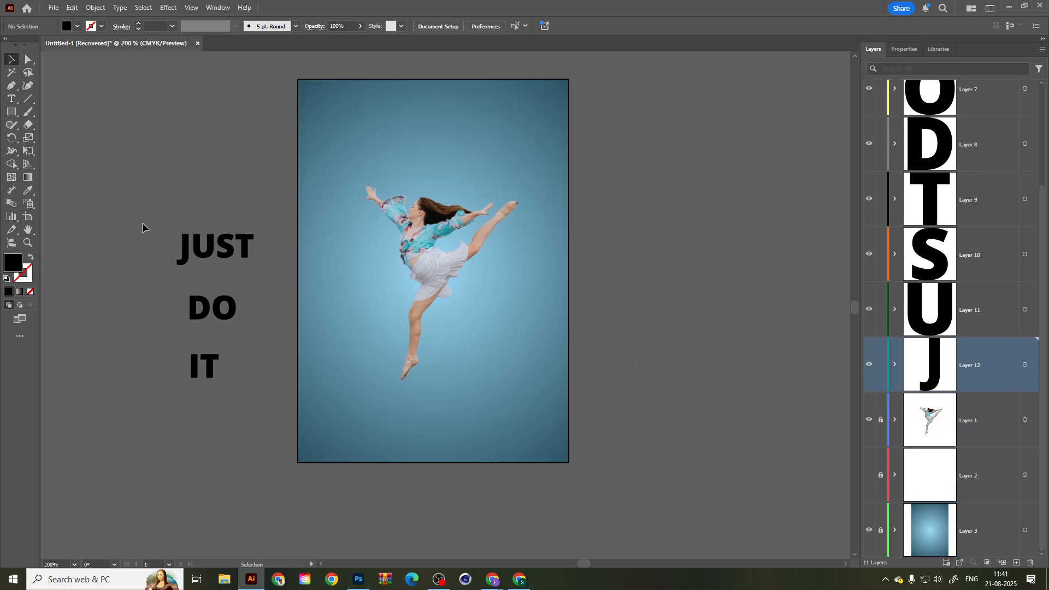
drag(143, 221, 227, 440)
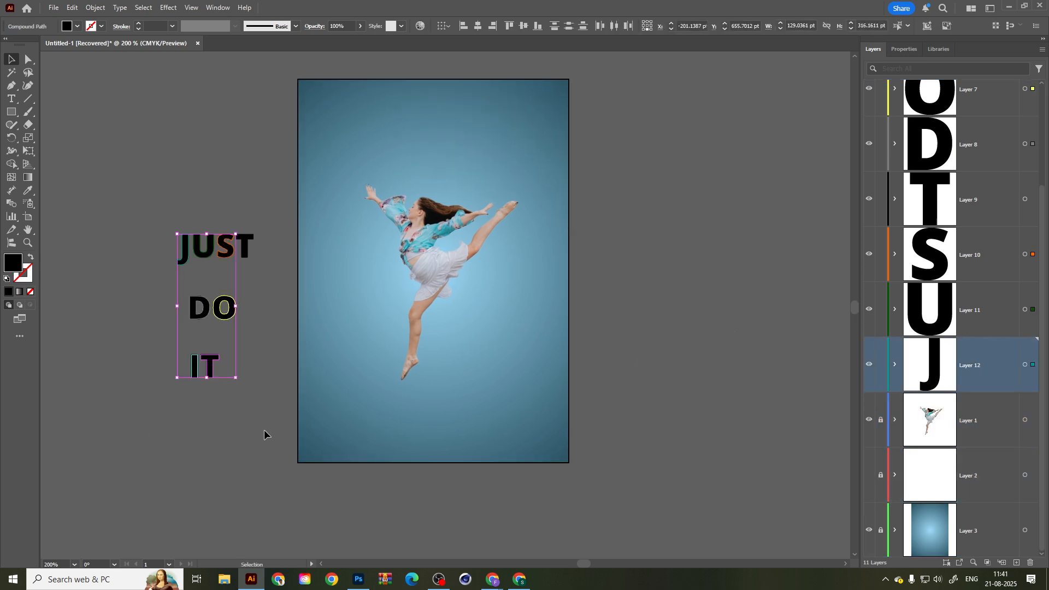
click(359, 579)
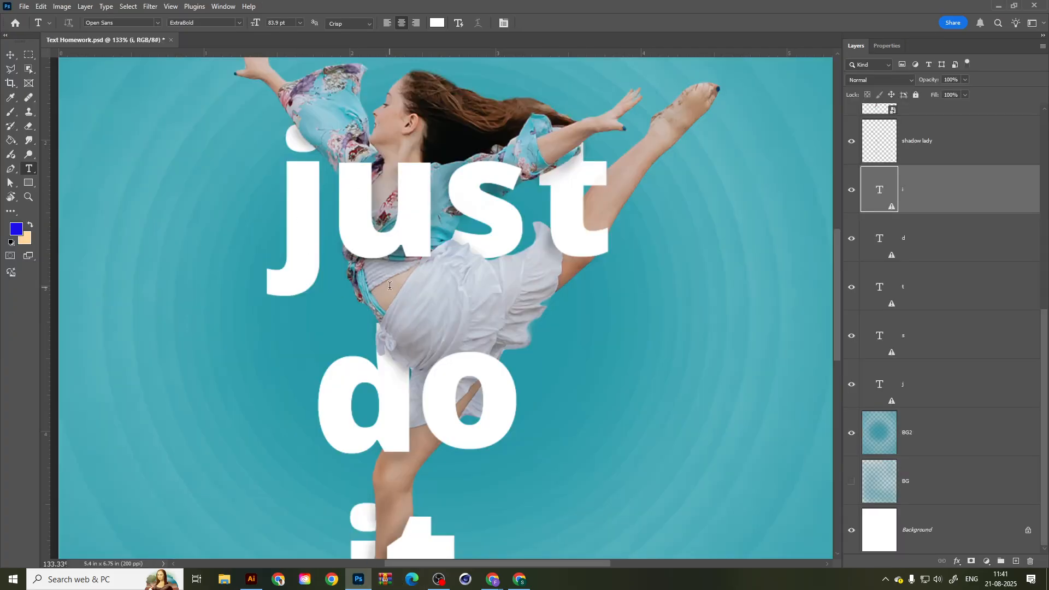
click(999, 6)
click(625, 281)
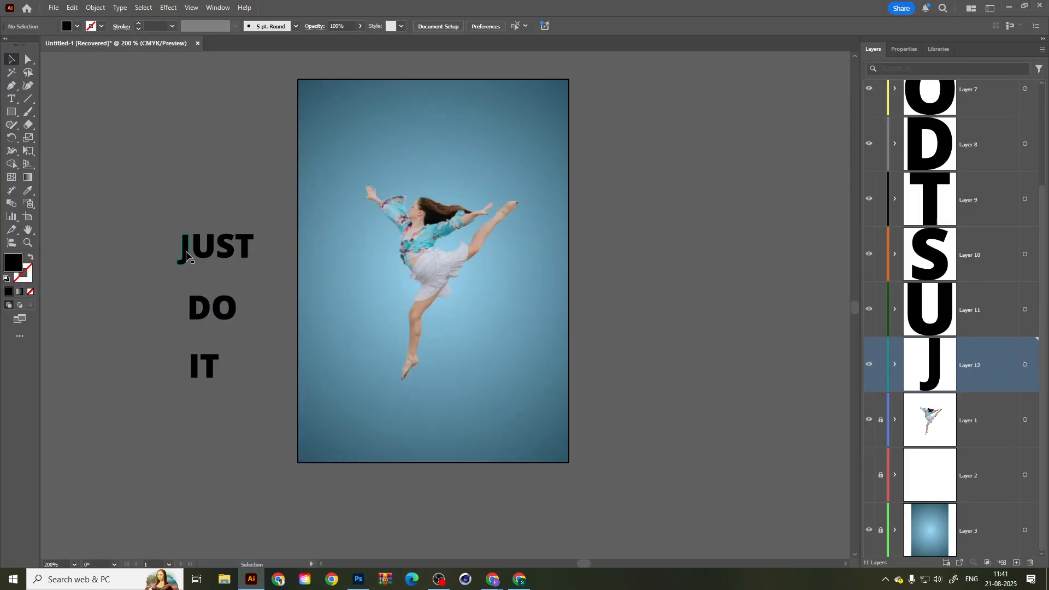
scroll(184, 257, up, 1)
drag(179, 314, 231, 269)
drag(201, 179, 293, 395)
click(191, 178)
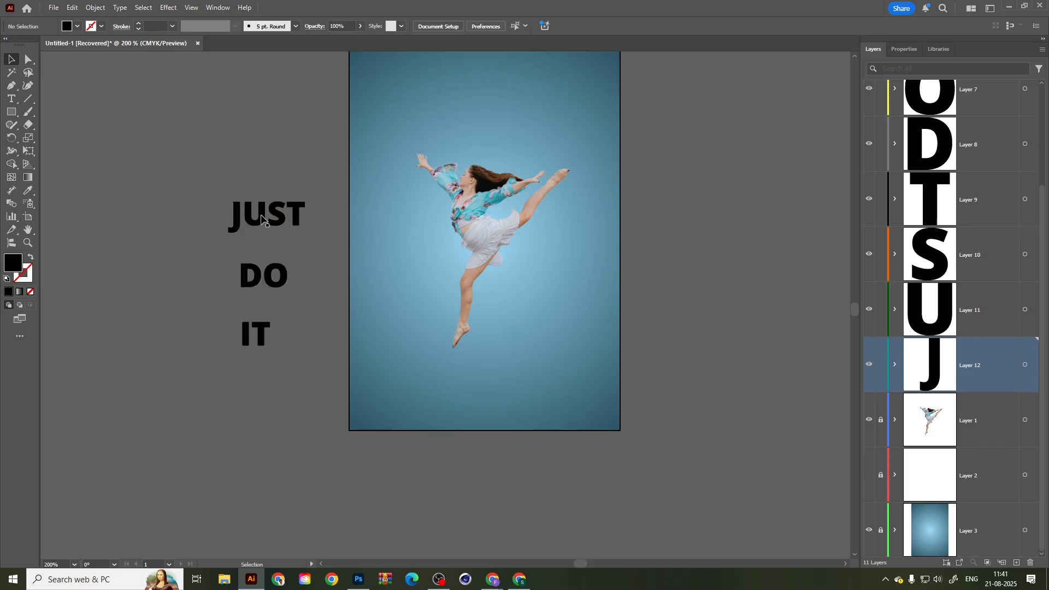
Enlarge the outlined word JUST to about 241 pt wide and move it onto the dancer's torso.
scroll(182, 189, up, 1)
drag(182, 193, 321, 222)
scroll(297, 257, up, 2)
scroll(306, 295, left, 2)
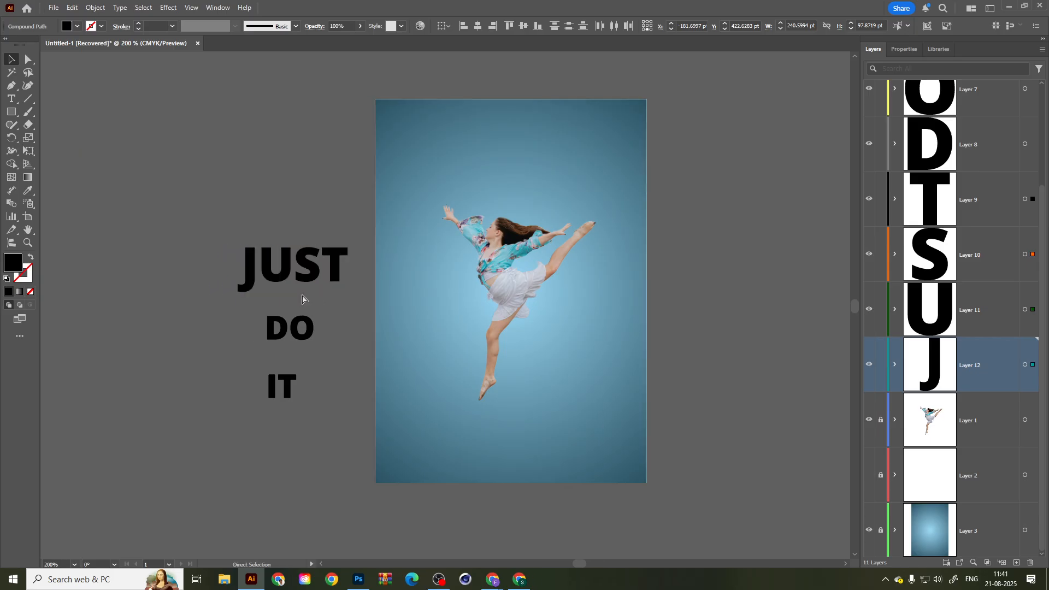
scroll(360, 298, up, 1)
scroll(366, 303, up, 1)
drag(368, 309, 275, 262)
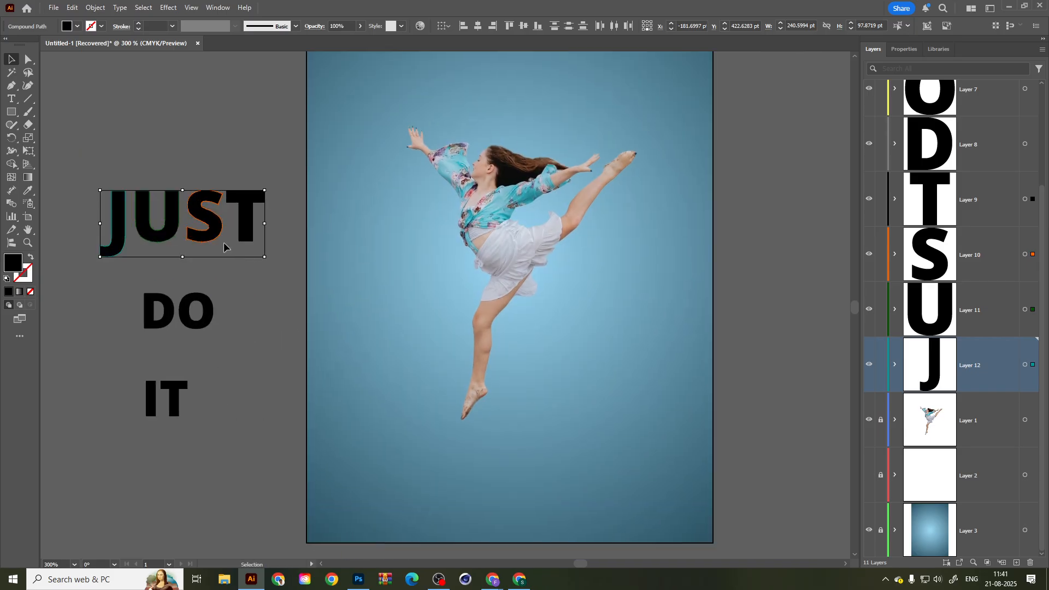
drag(211, 234, 590, 234)
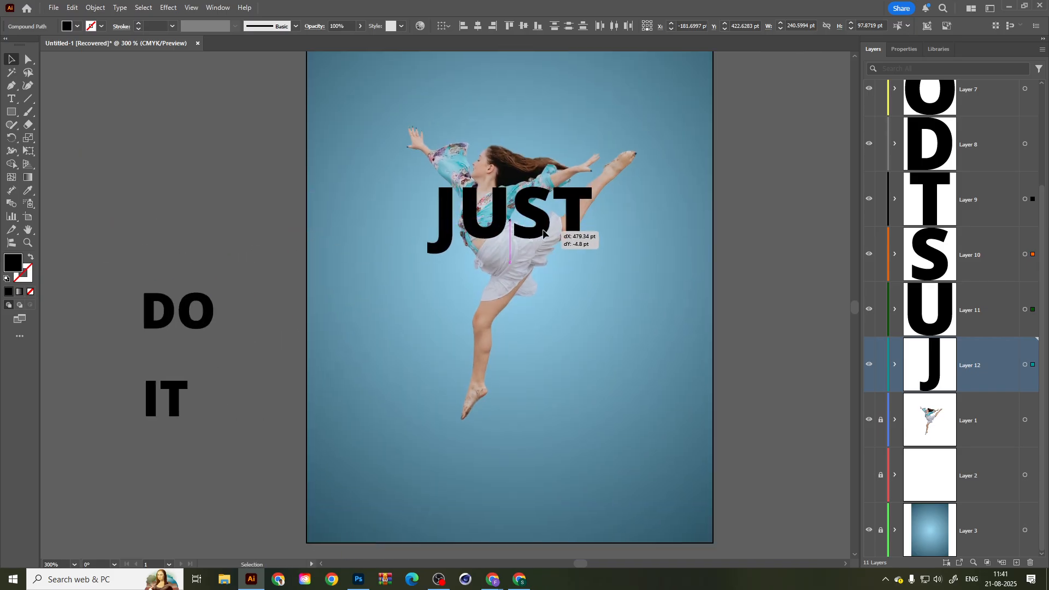
Scale JUST to about 200 pt wide and position it across the dancer's chest and raised thigh.
scroll(591, 203, up, 2)
drag(591, 181, 549, 199)
mouse_move(453, 256)
mouse_down()
mouse_move(468, 260)
mouse_move(467, 249)
mouse_move(470, 259)
mouse_move(454, 257)
mouse_up()
drag(538, 189, 553, 182)
drag(383, 254, 382, 239)
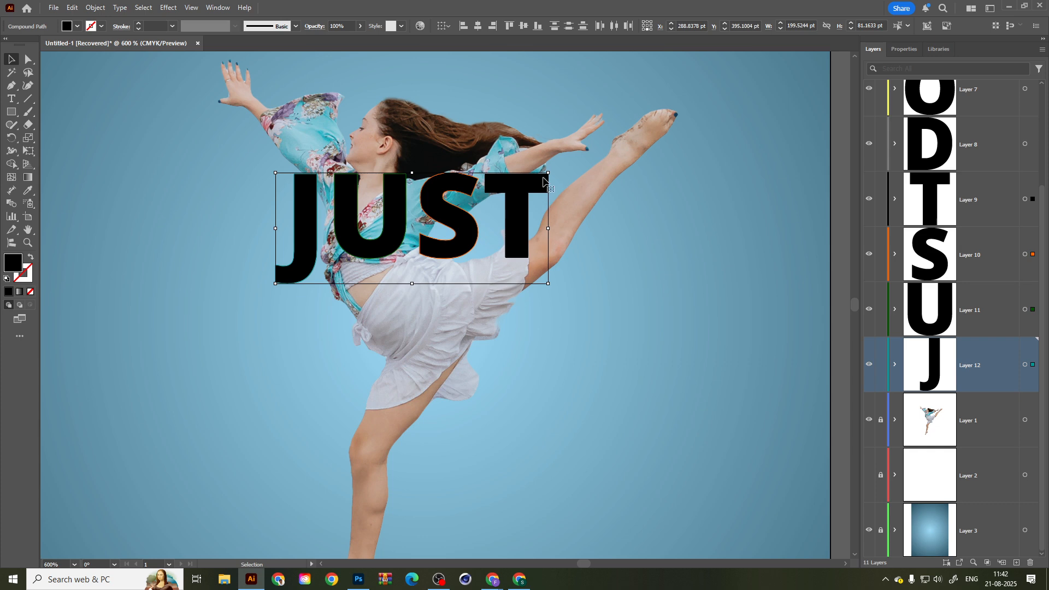
click(677, 279)
Space out the individual letters of JUST, raising the J and shifting it outward and moving the S and T toward the raised leg.
drag(305, 253, 293, 225)
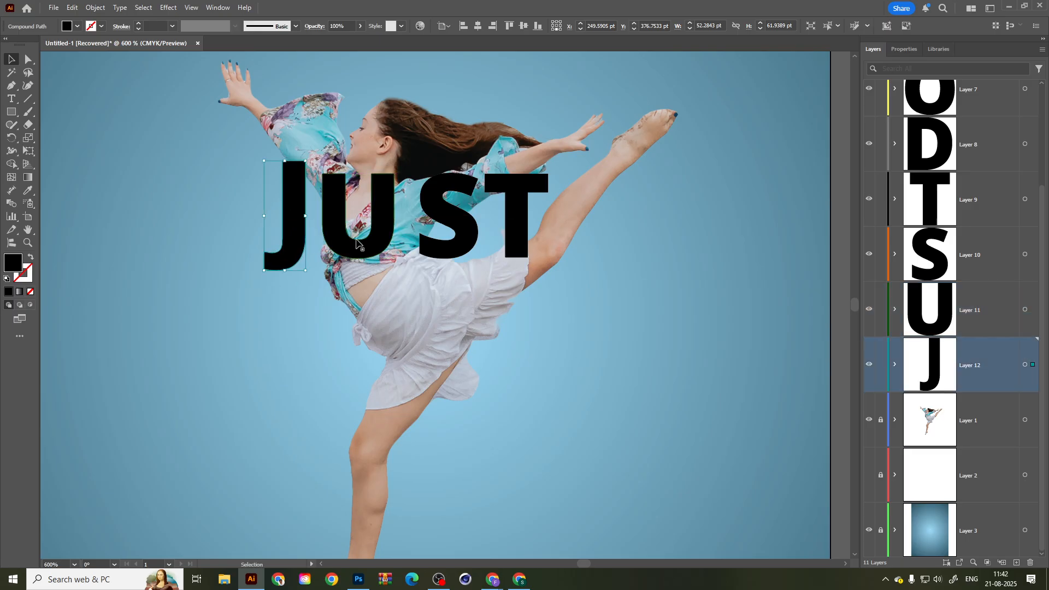
drag(378, 243, 369, 246)
drag(456, 248, 542, 234)
drag(360, 243, 374, 243)
click(514, 344)
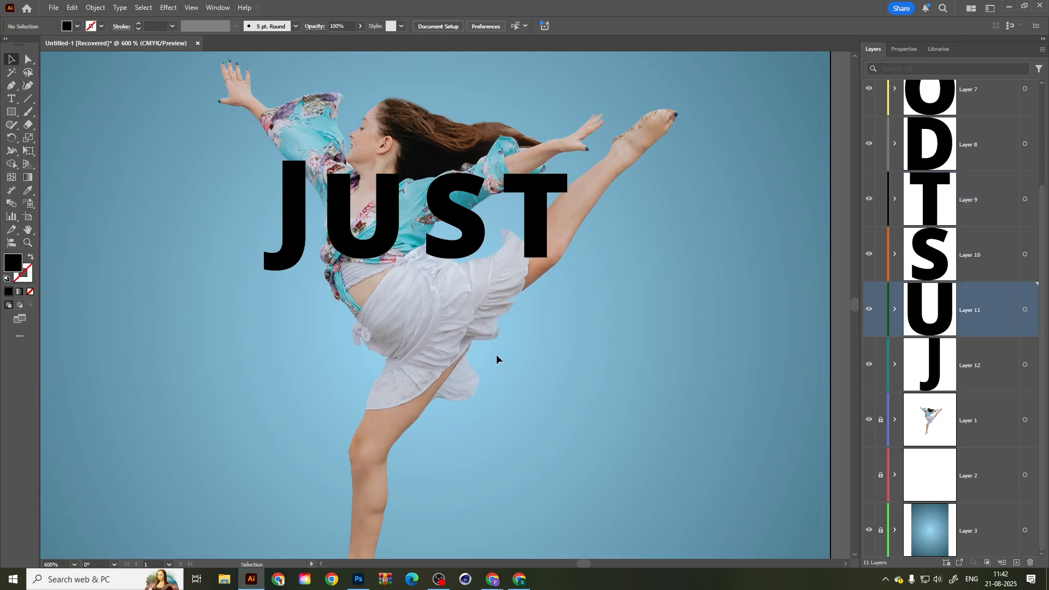
Compare the placement of the JUST letters with the Photoshop reference, selecting the U and J to inspect them.
click(359, 584)
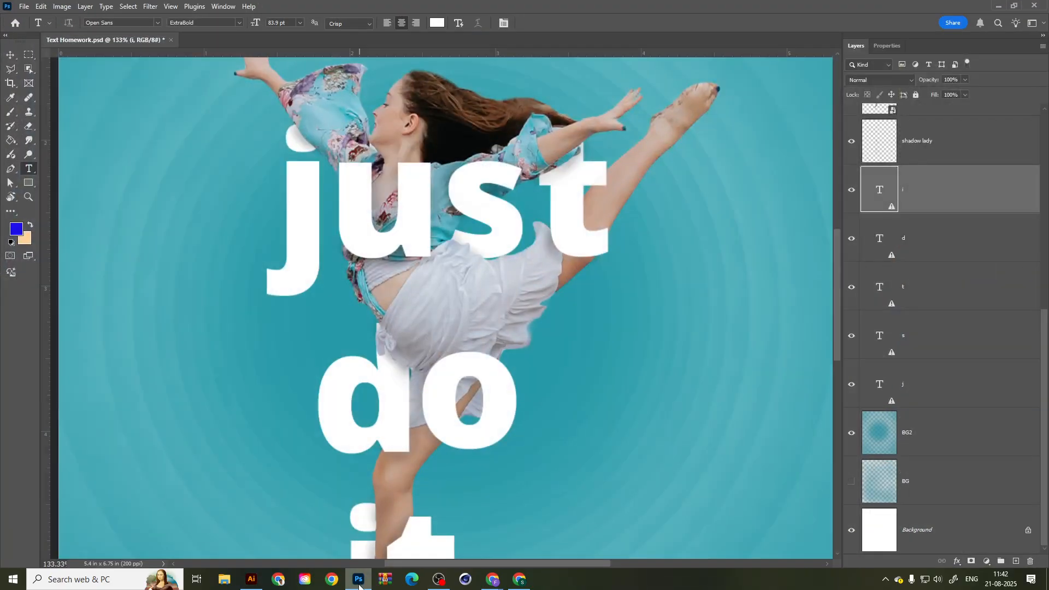
click(359, 587)
click(379, 248)
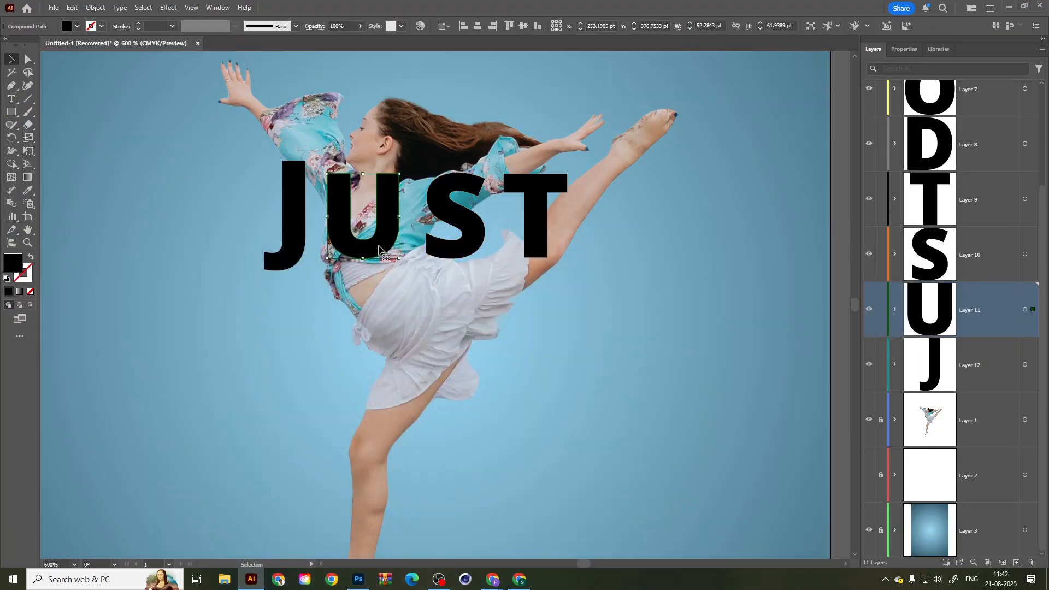
key(space)
drag(496, 377, 527, 364)
click(442, 256)
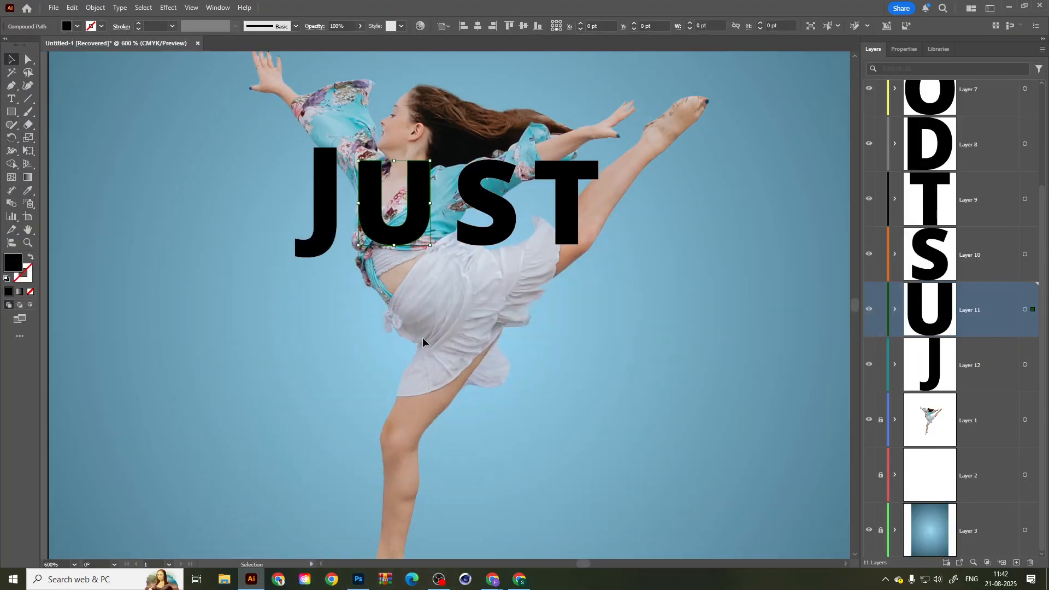
click(328, 202)
Move the outlined word DO from the pasteboard onto the lower part of the dancer's skirt.
key(space)
drag(310, 354, 535, 315)
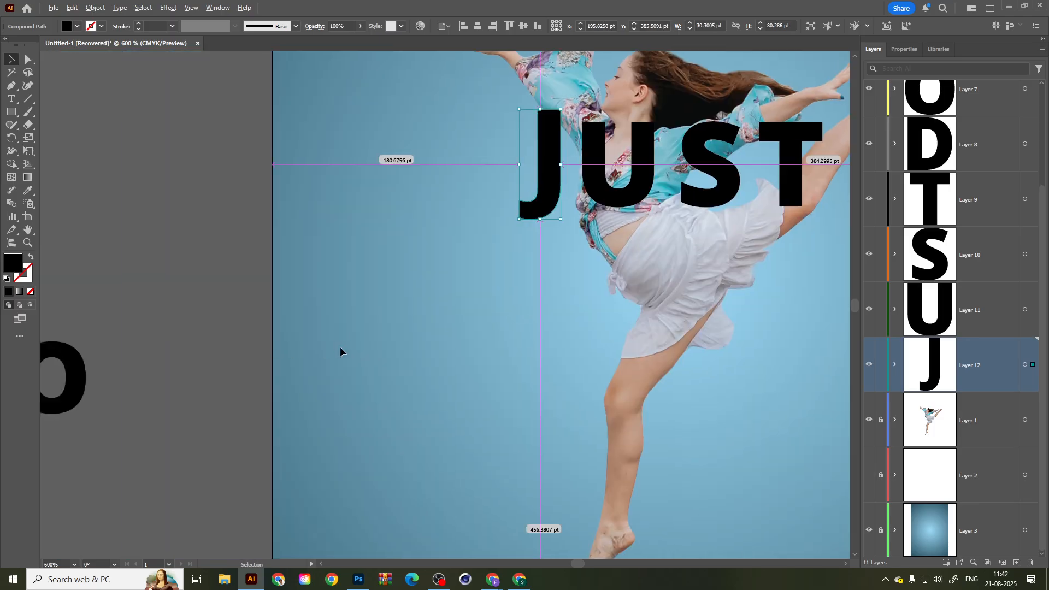
key(space)
drag(286, 390, 430, 348)
drag(232, 339, 505, 294)
key(space)
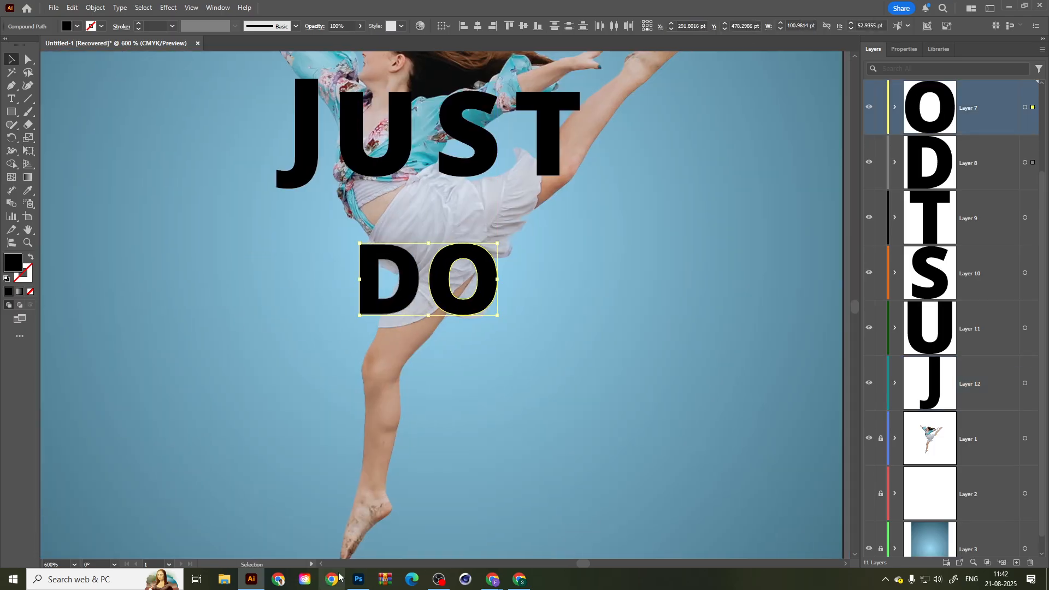
Check DO against the Photoshop reference and nudge it slightly lower over the skirt hem and upper leg.
click(358, 579)
click(355, 579)
drag(468, 306, 481, 335)
key(space)
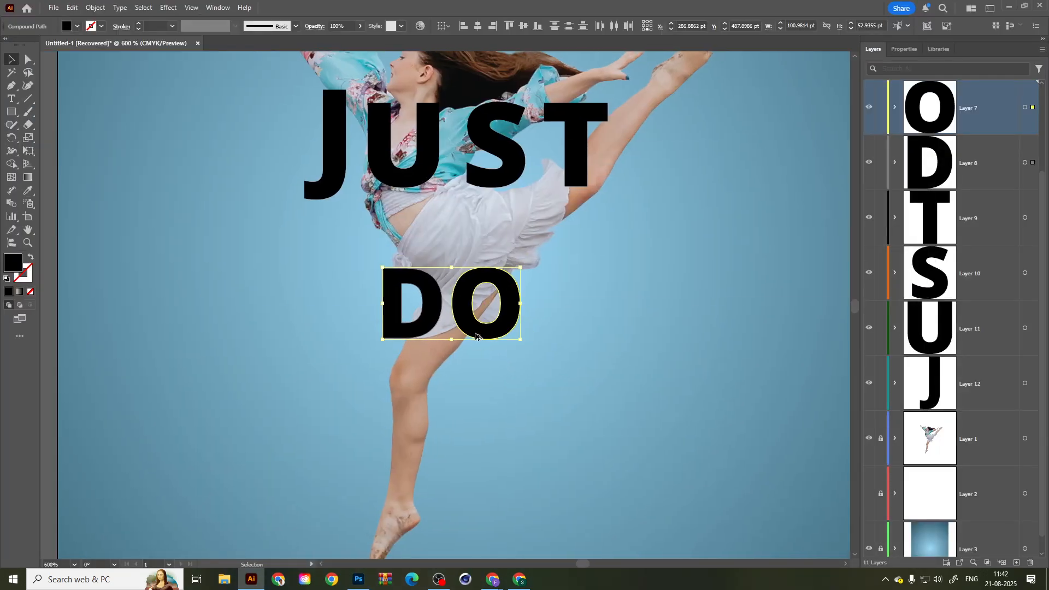
key(space)
drag(432, 406, 483, 416)
drag(389, 366, 416, 391)
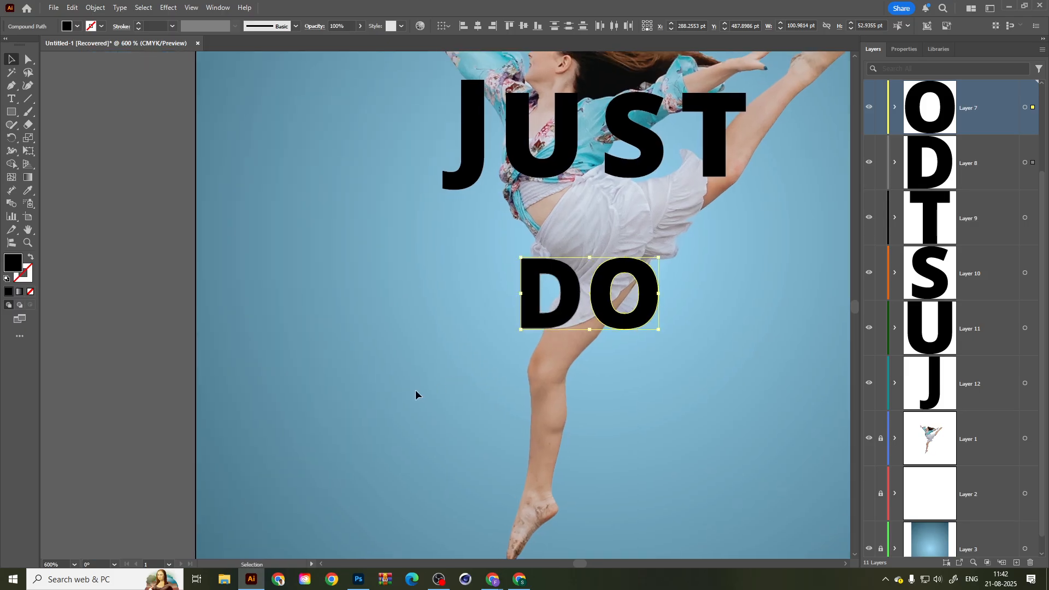
Show and unlock Layer 2, which holds the white live JUST DO IT text.
scroll(415, 391, down, 1)
key(space)
drag(308, 380, 568, 306)
scroll(950, 448, down, 1)
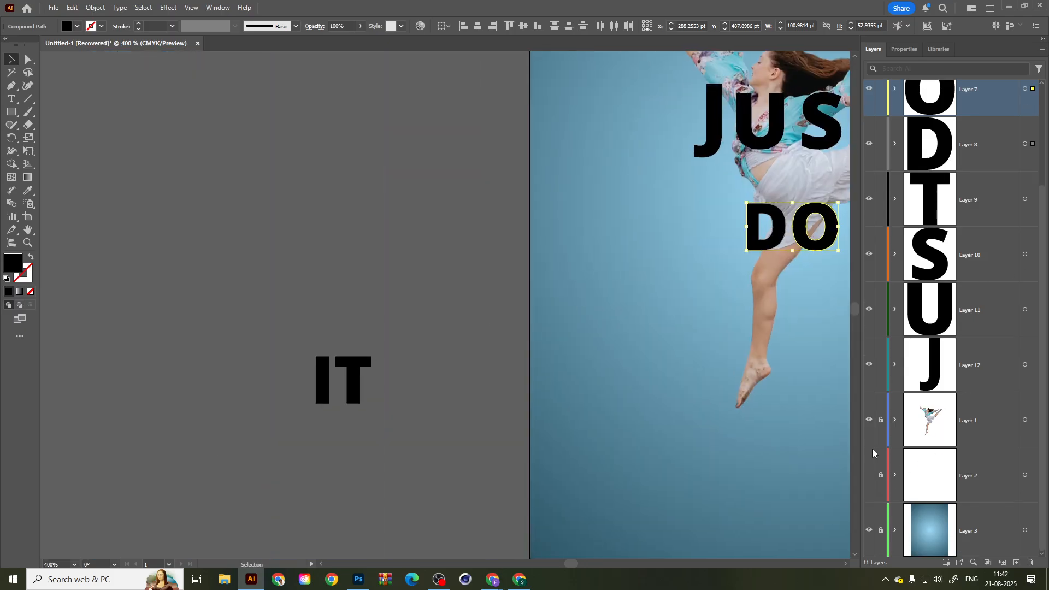
click(868, 475)
click(265, 178)
key(space)
drag(201, 196, 455, 375)
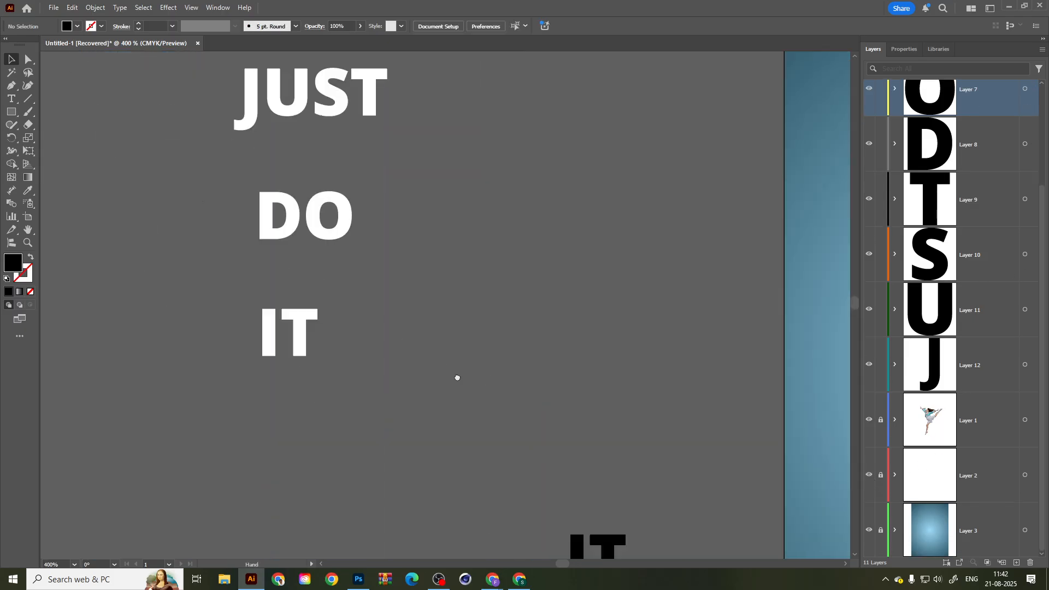
drag(212, 70, 406, 398)
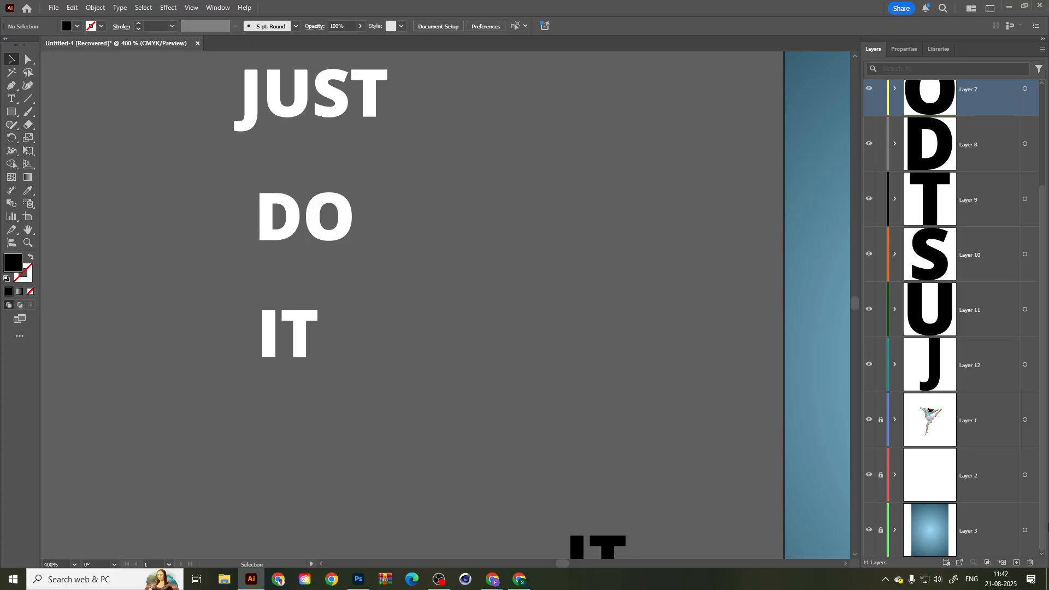
click(880, 474)
Select the live JUST, DO and IT text on the pasteboard and look through the available fonts.
key(space)
drag(367, 197, 384, 240)
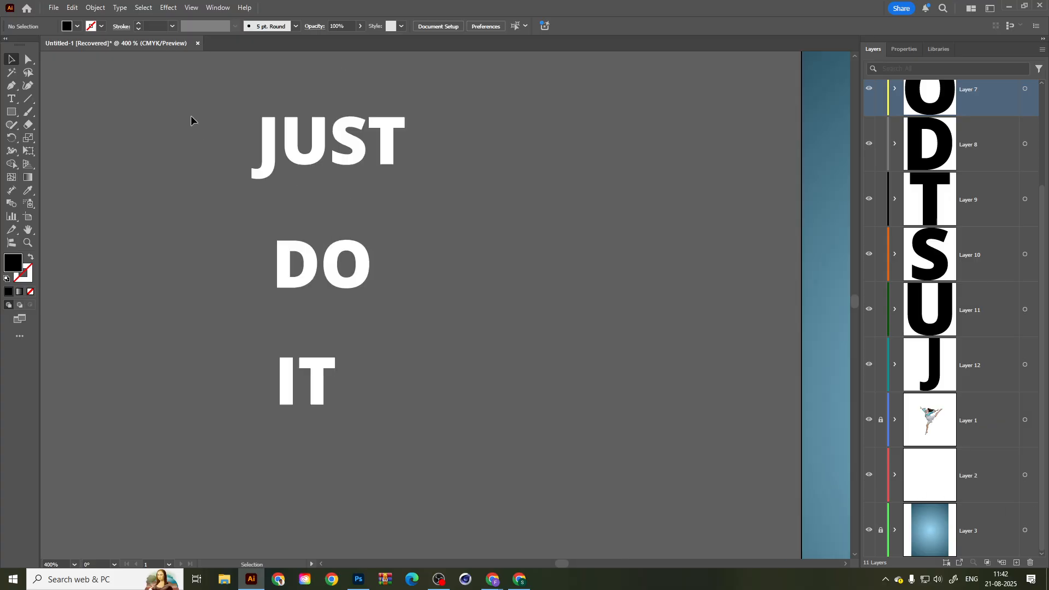
drag(194, 120, 397, 458)
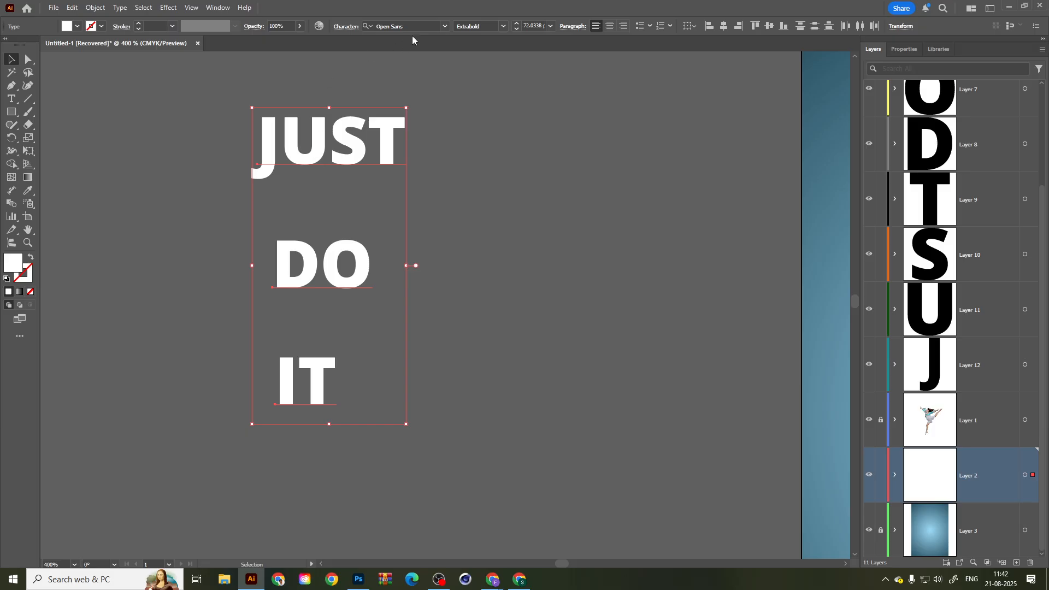
click(448, 26)
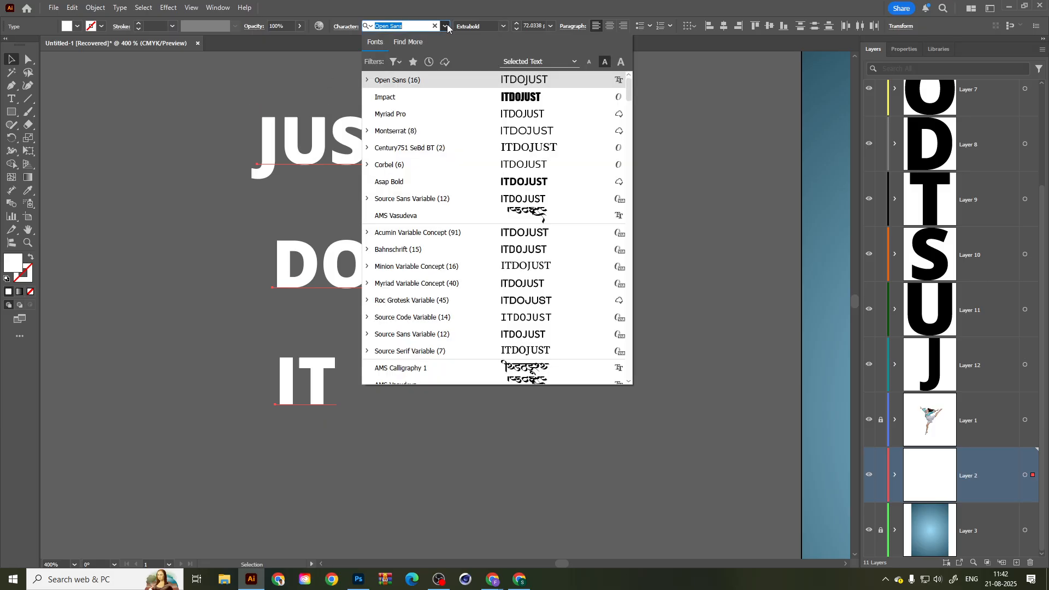
click(447, 27)
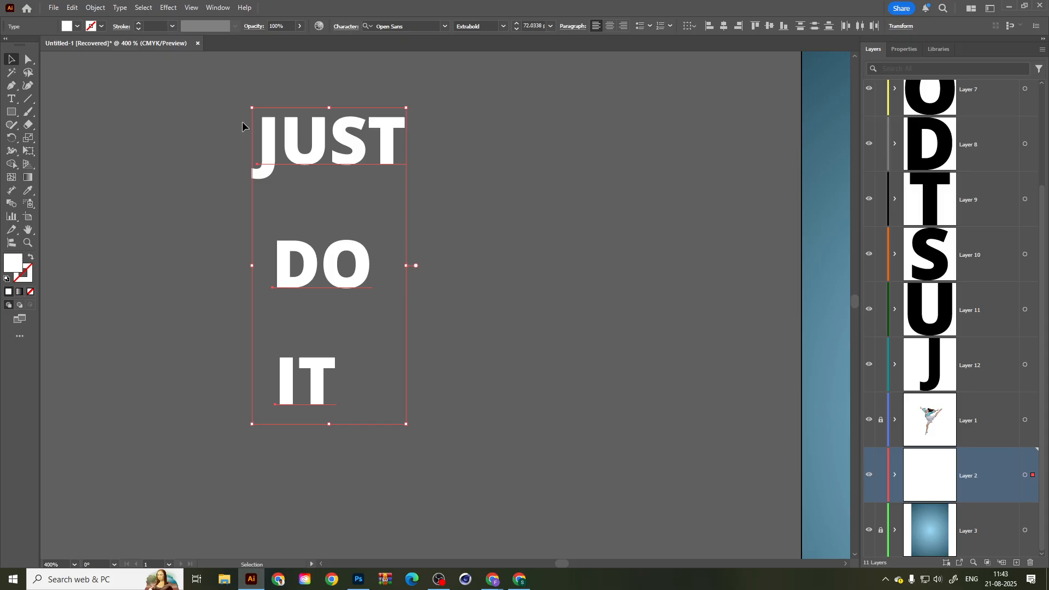
Open the Character panel and place it beside the live text on the pasteboard.
click(223, 9)
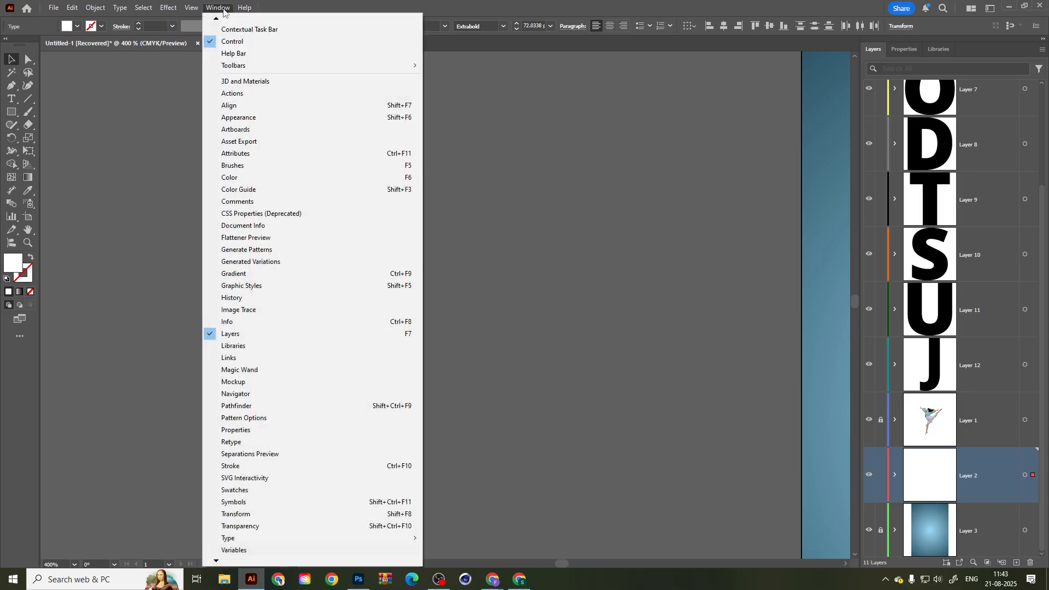
scroll(262, 518, down, 1)
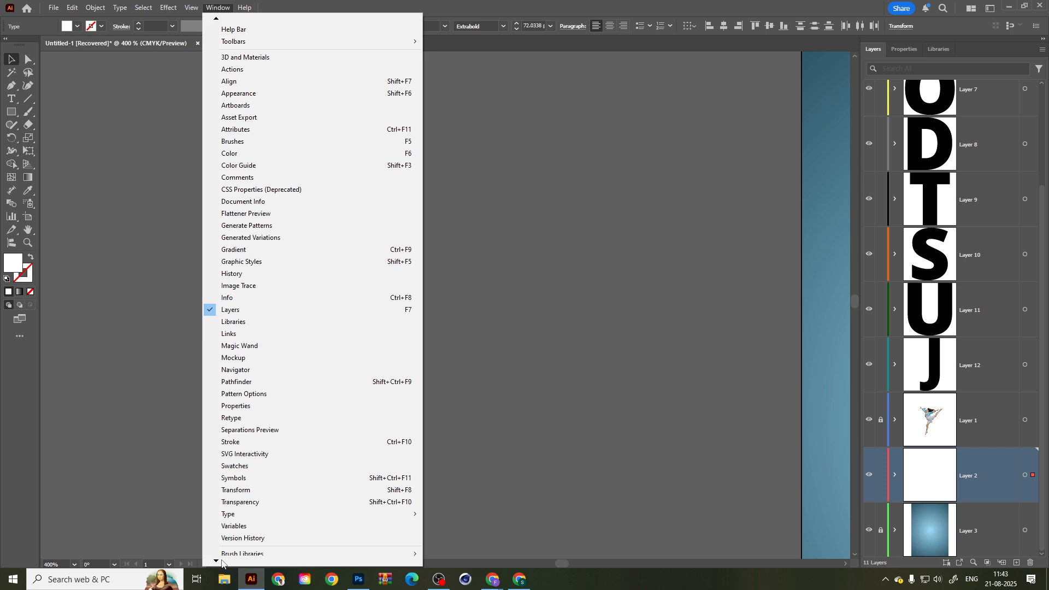
scroll(240, 440, down, 2)
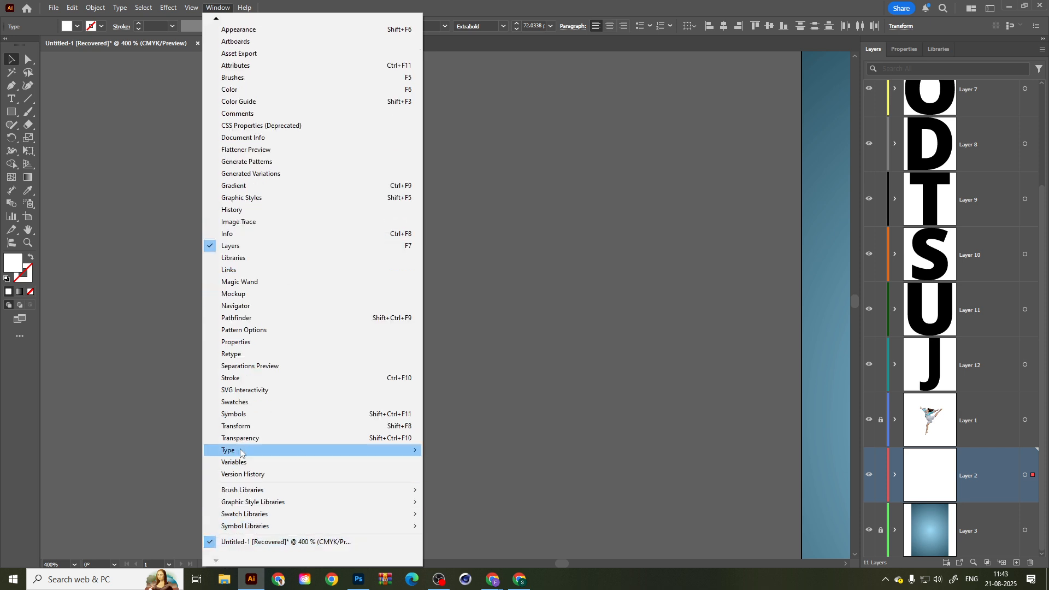
mouse_move(240, 451)
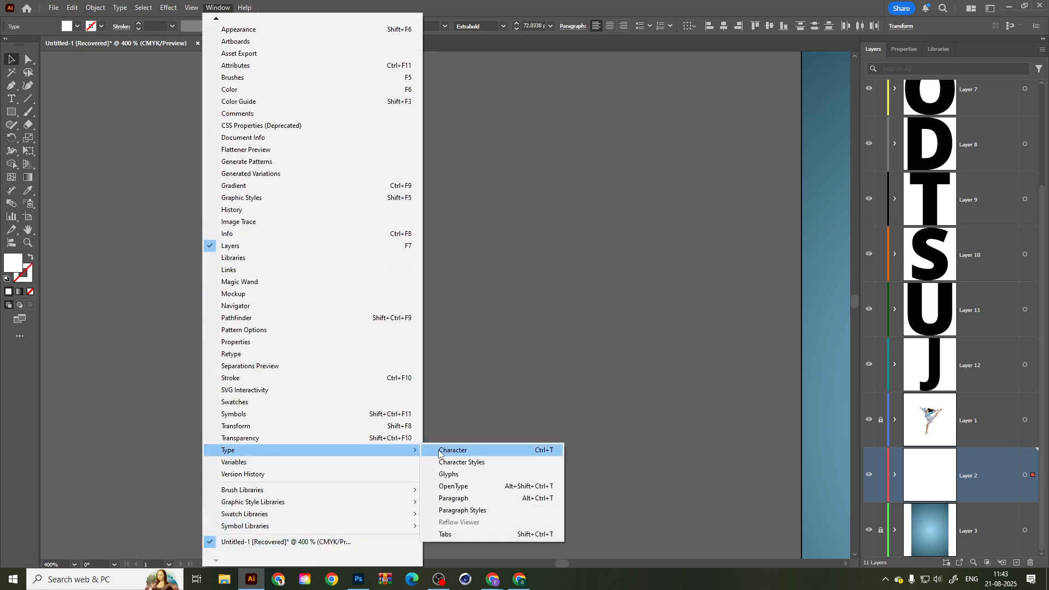
click(528, 452)
drag(464, 70, 615, 87)
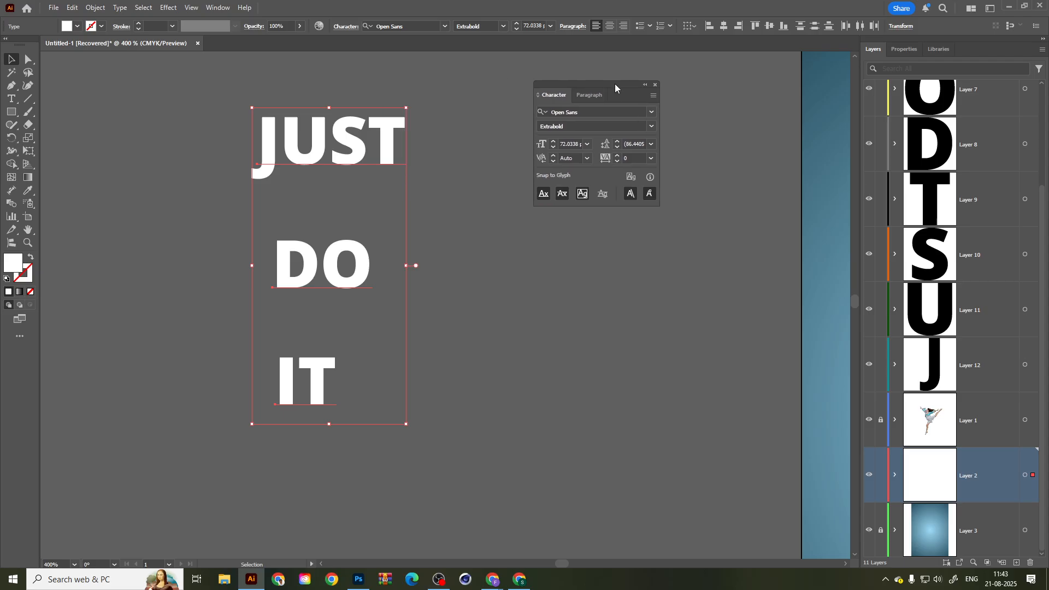
click(595, 212)
Check the type properties and paragraph settings of the word JUST, and show the full set of Character options.
click(400, 157)
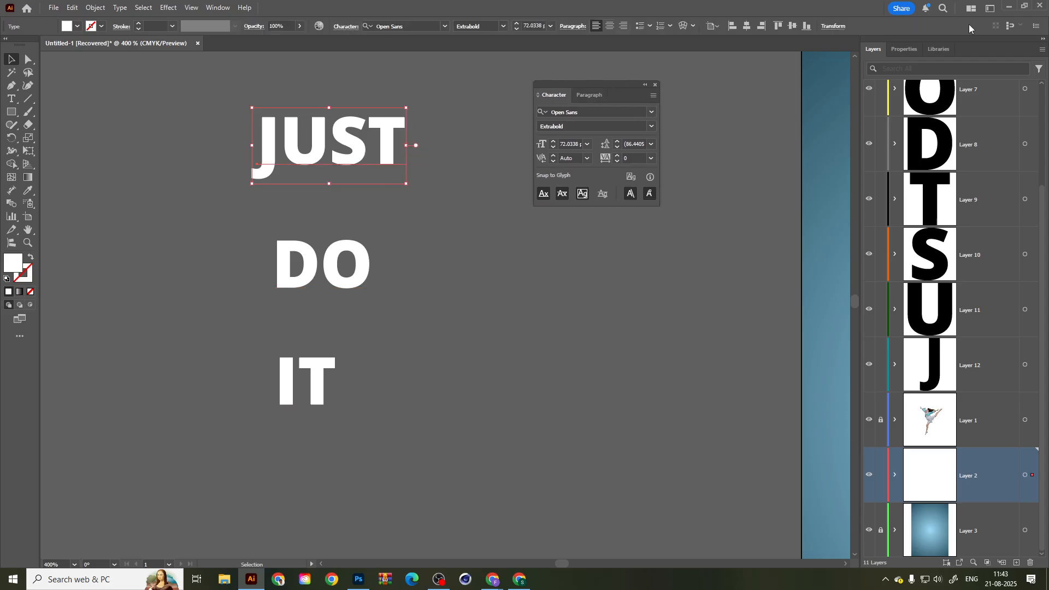
click(908, 49)
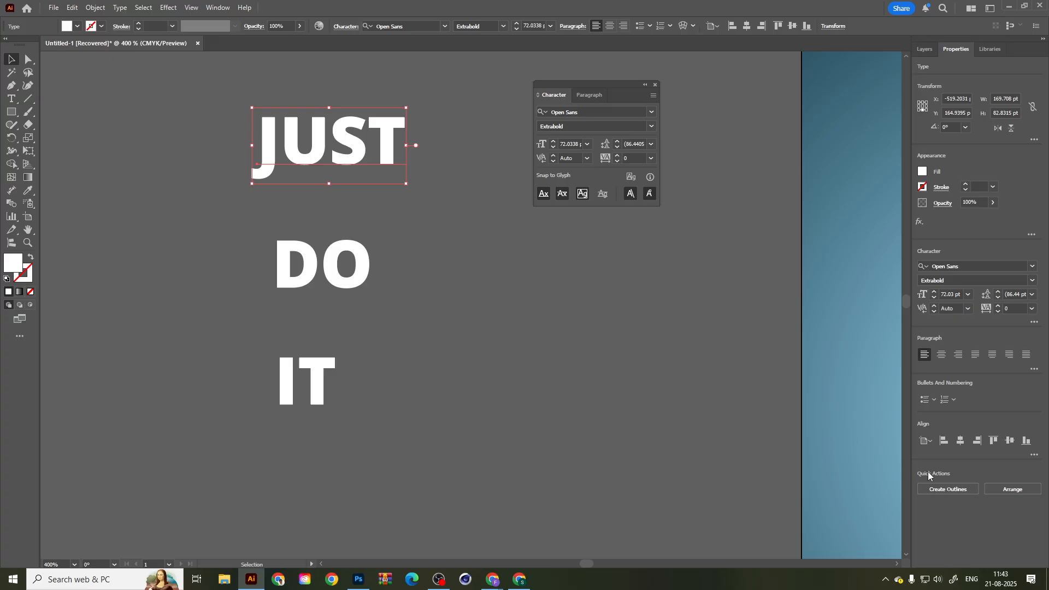
click(1033, 281)
click(584, 194)
click(599, 97)
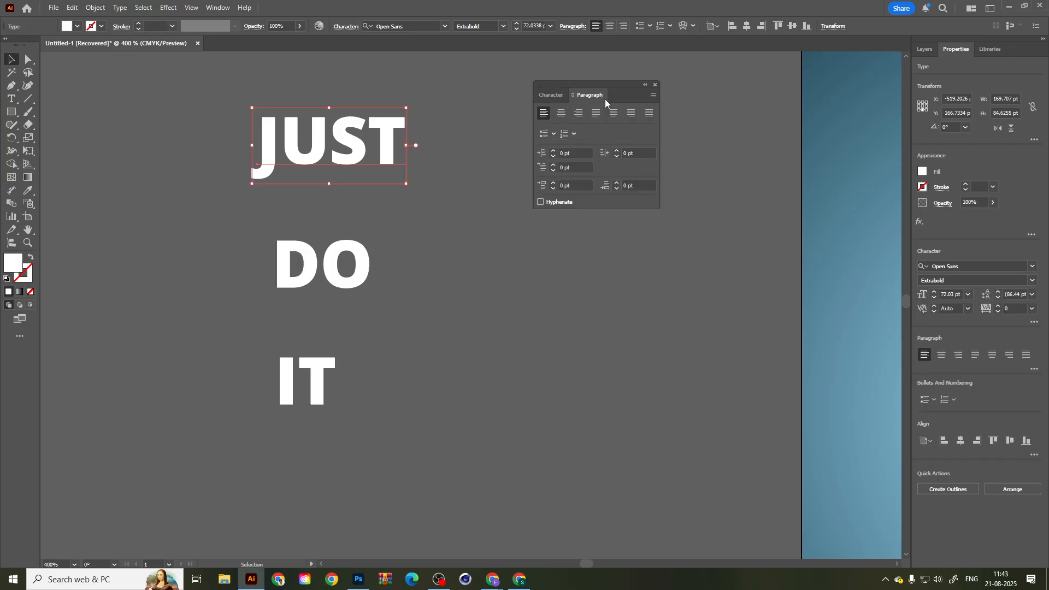
click(554, 101)
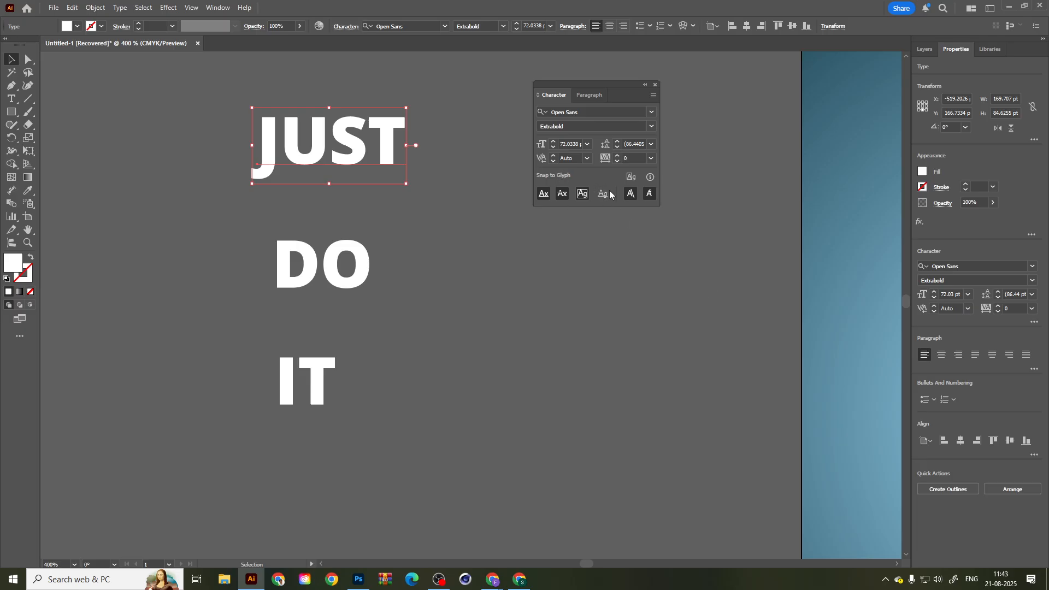
click(655, 95)
click(694, 97)
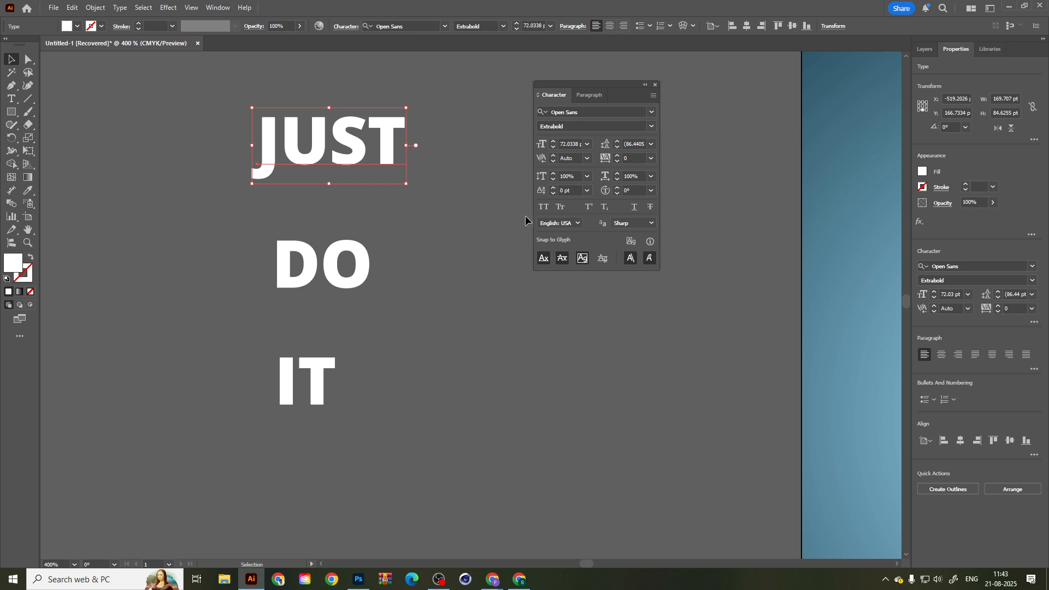
Try Small Caps, Superscript, Underline and Strikethrough on the word JUST, and look through the font list.
click(561, 209)
click(426, 259)
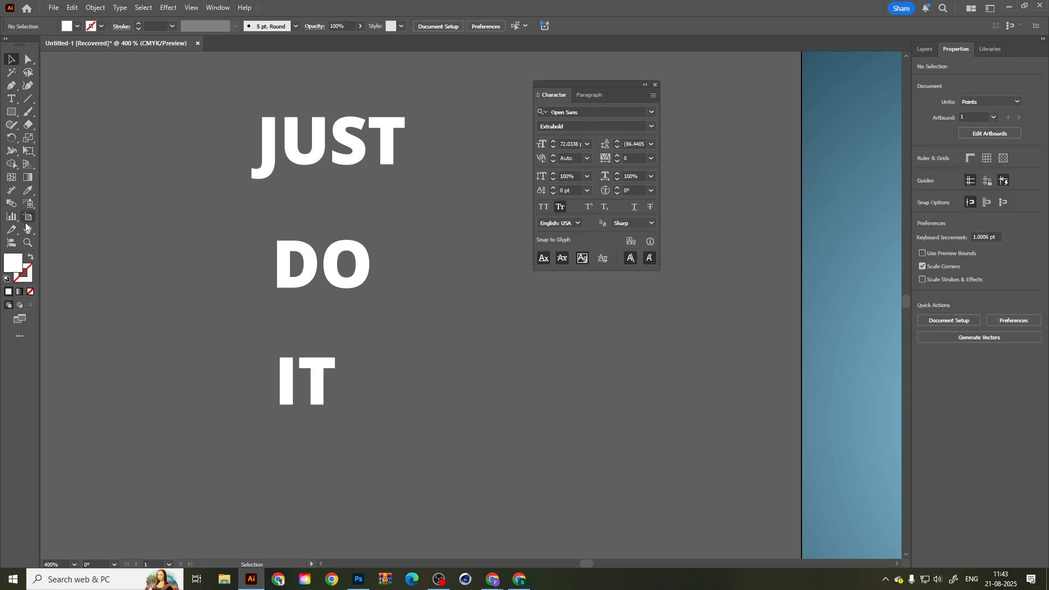
click(11, 98)
click(331, 140)
double_click(332, 141)
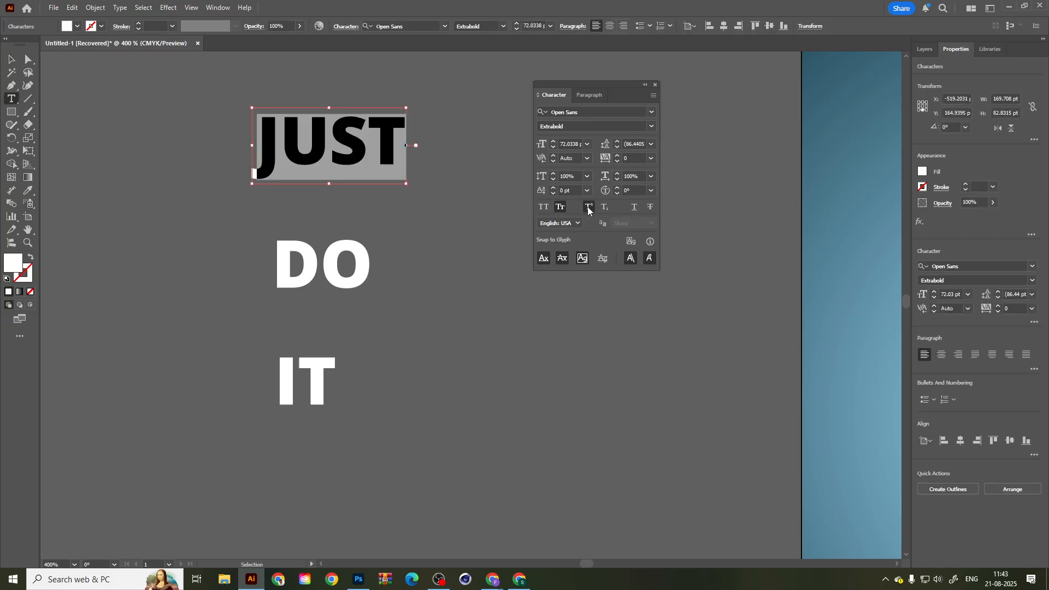
click(587, 207)
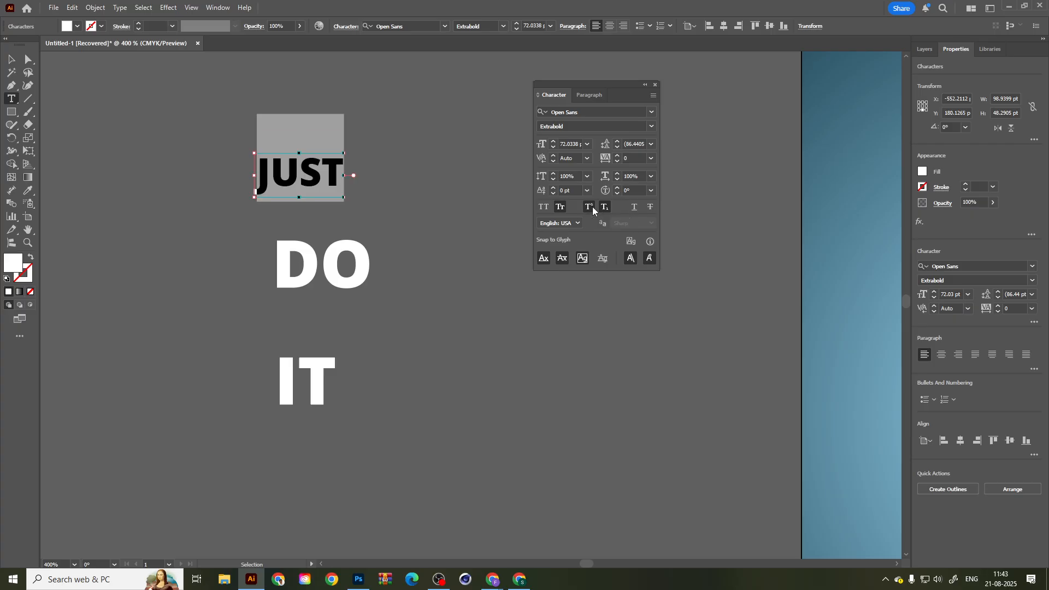
click(634, 207)
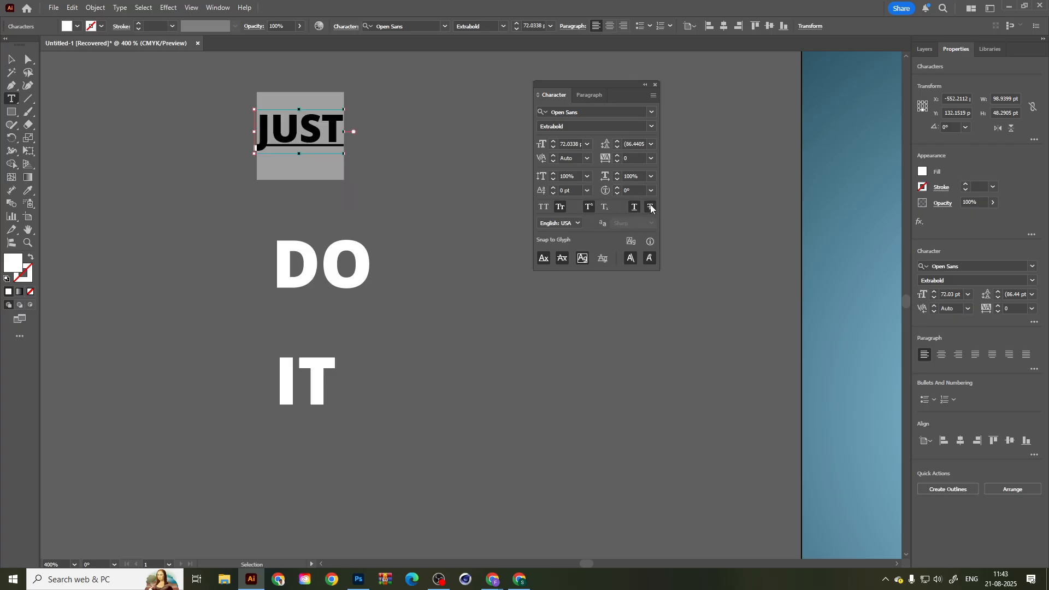
click(650, 207)
click(635, 208)
click(590, 208)
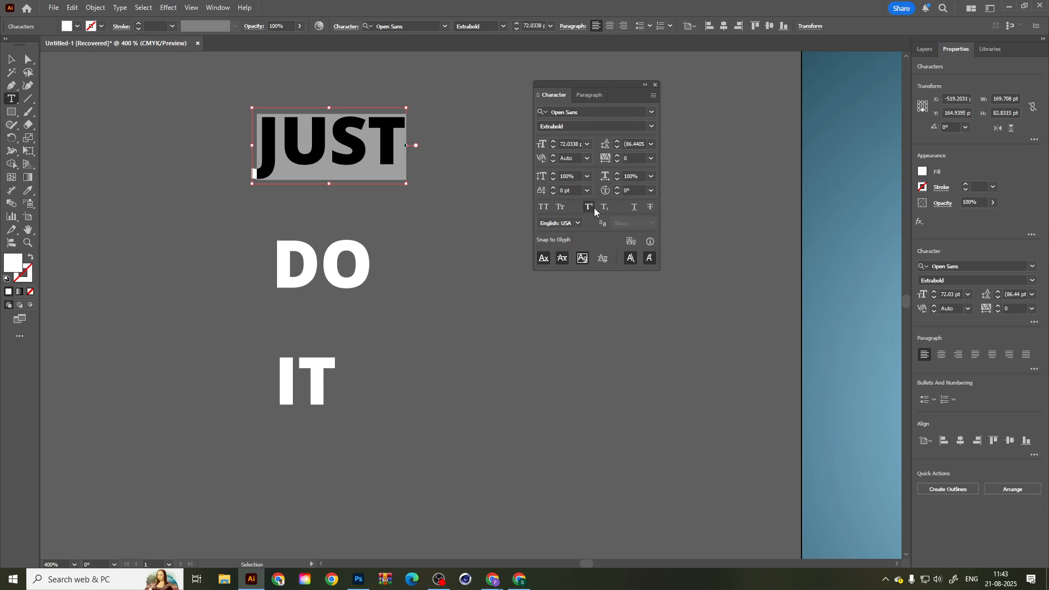
click(651, 113)
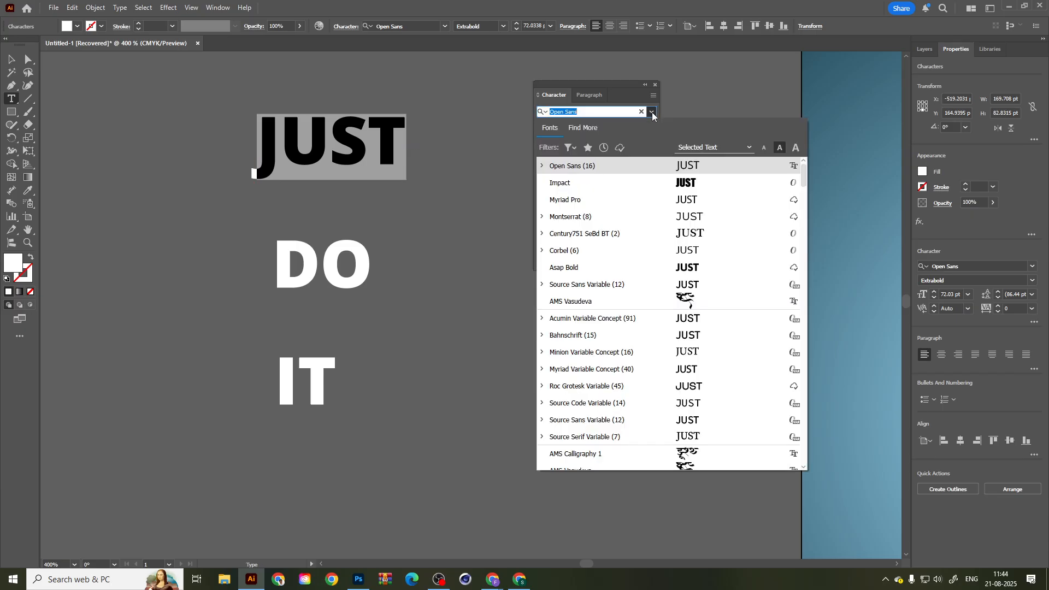
click(652, 113)
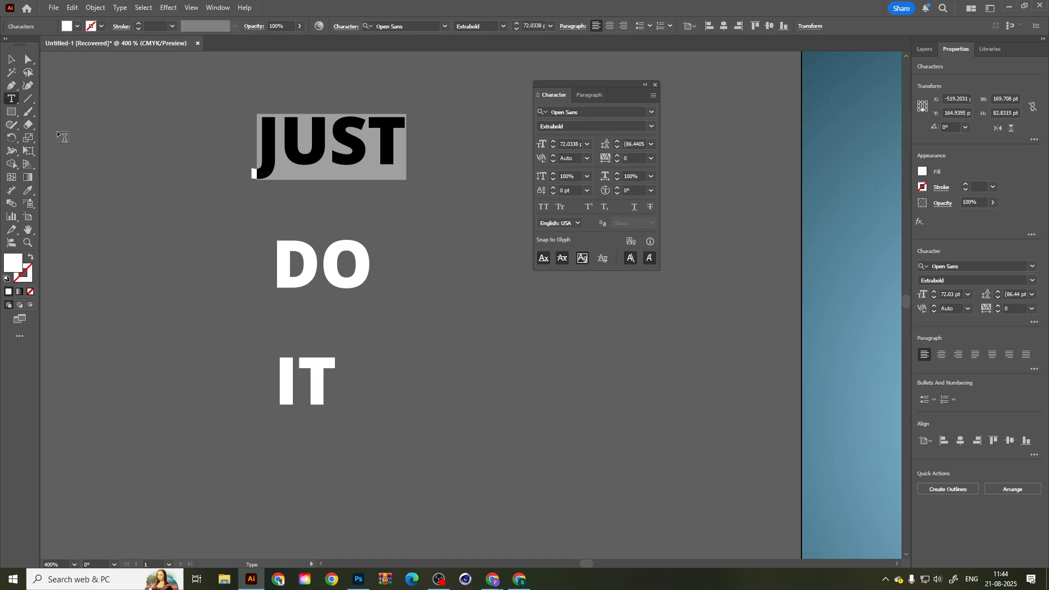
Replace the live word JUST with lowercase "just".
click(319, 162)
double_click(319, 160)
text(j)
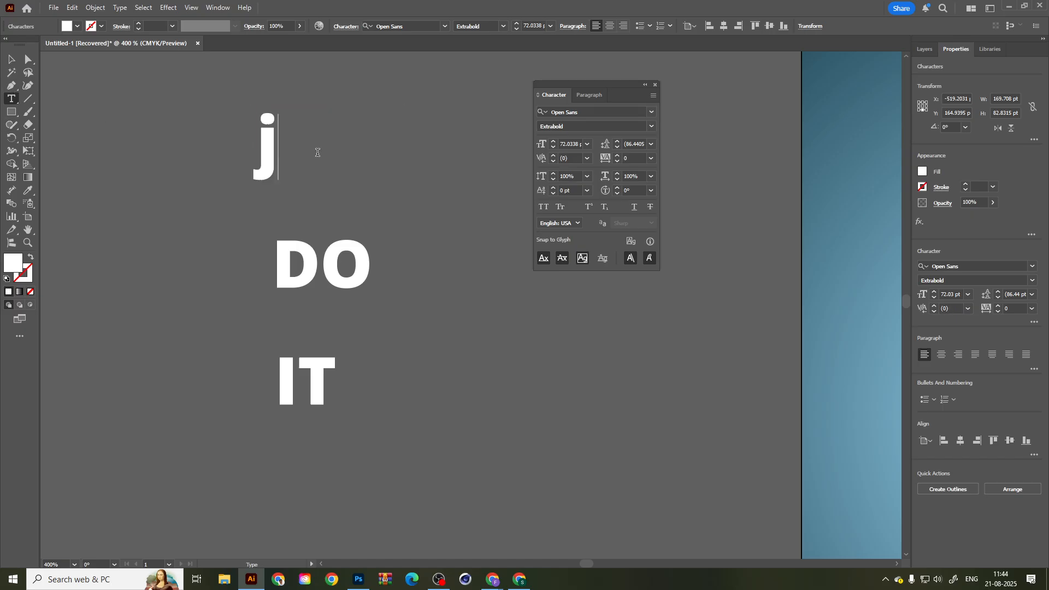
text(ust)
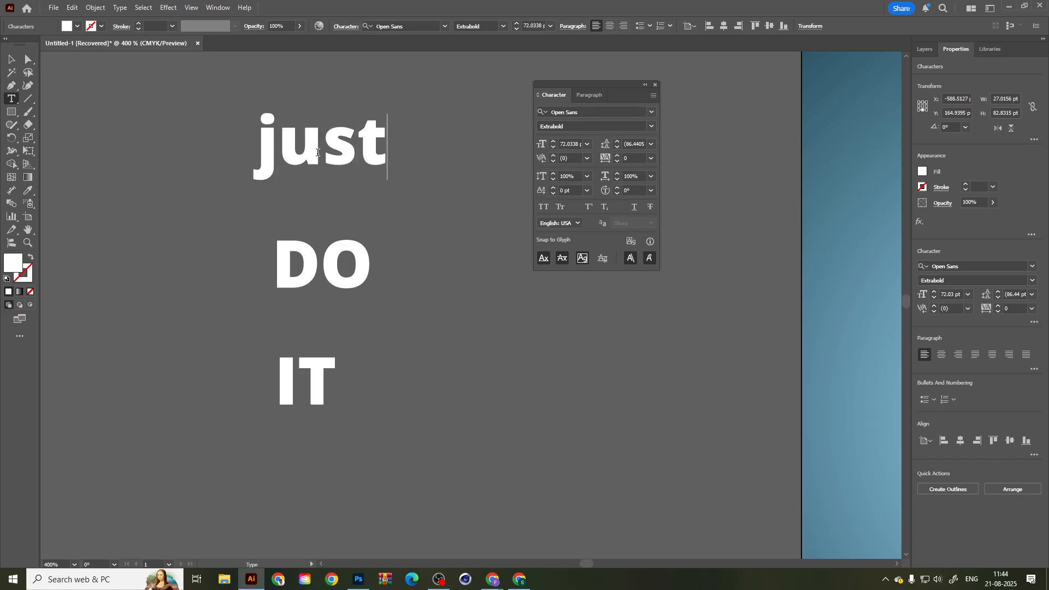
key(Escape)
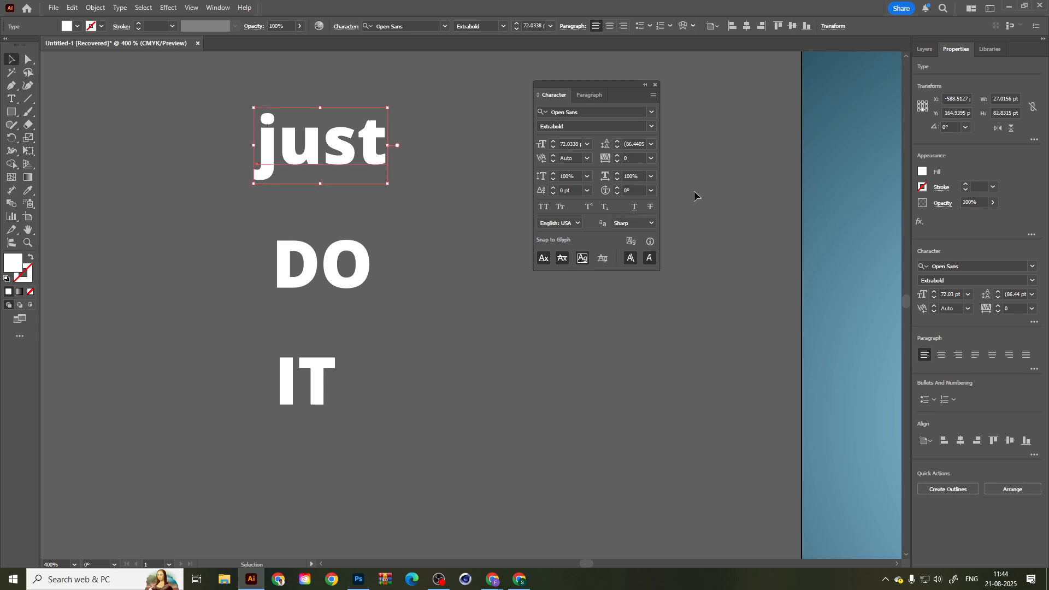
Try switching All Caps on and off for the word "just".
click(541, 211)
click(542, 210)
click(542, 211)
click(542, 211)
click(542, 211)
click(542, 211)
Replace the live word DO with lowercase "do".
click(318, 267)
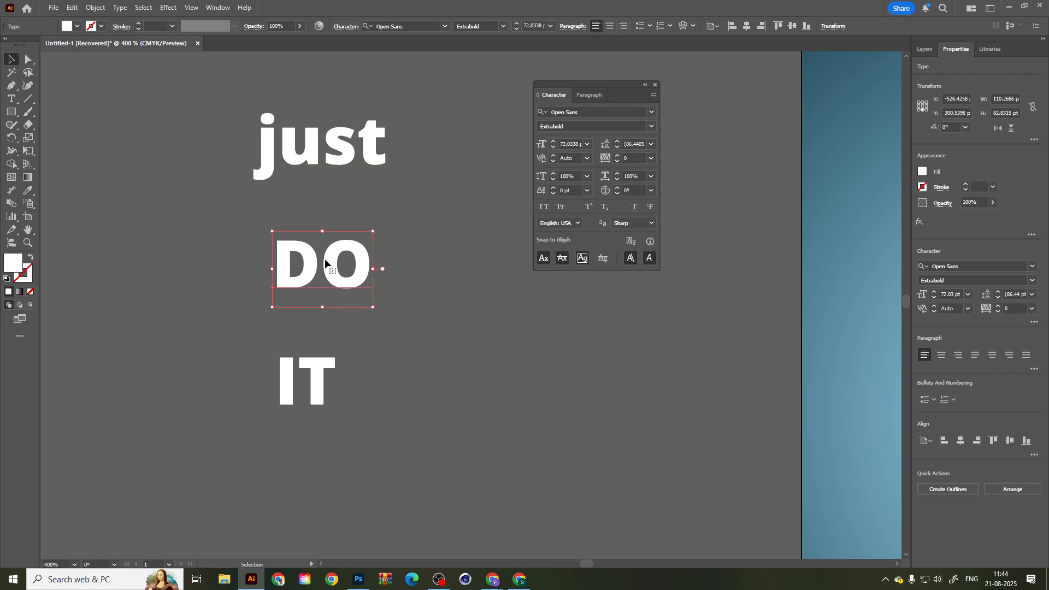
double_click(322, 265)
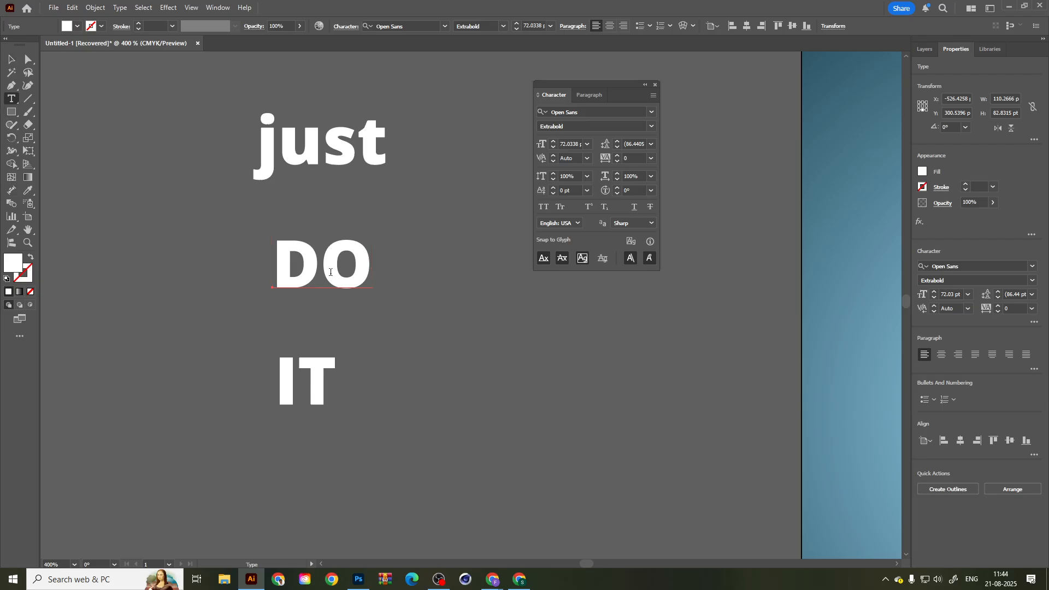
double_click(318, 263)
text(do)
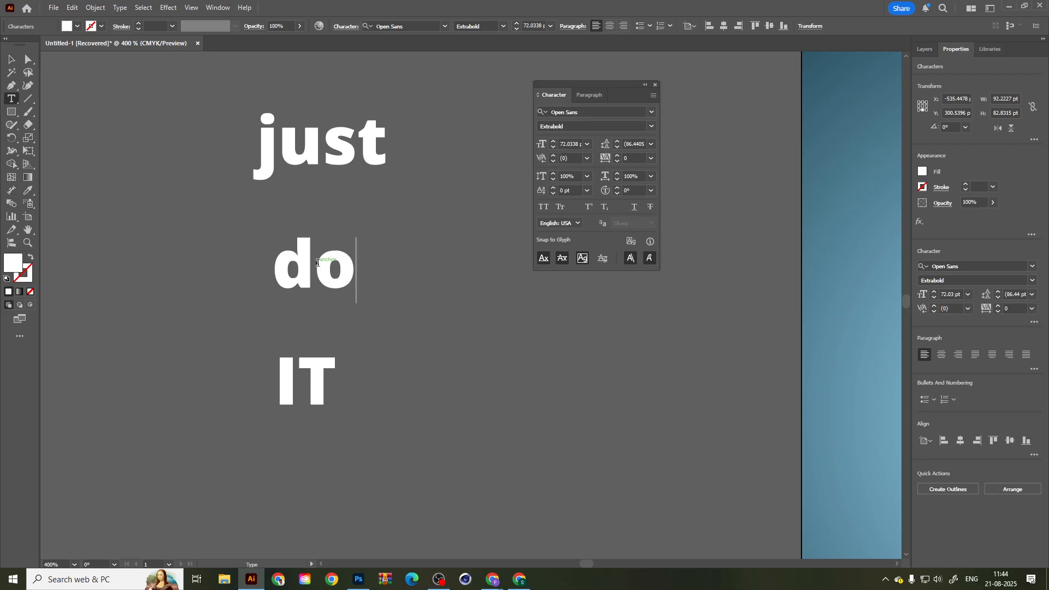
key(Escape)
Replace the live word IT with lowercase "it".
click(300, 414)
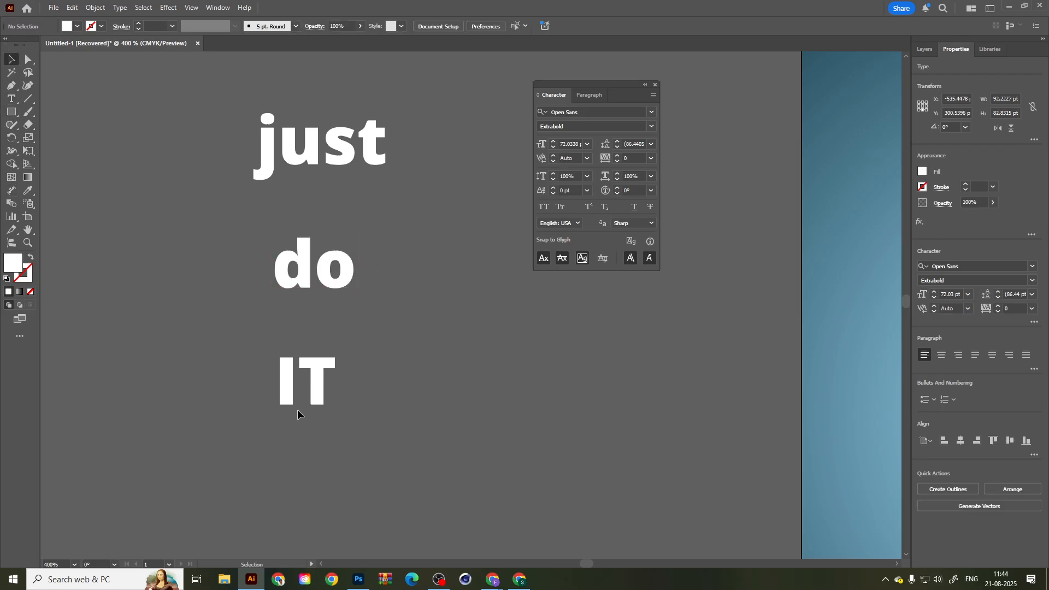
click(288, 397)
double_click(322, 393)
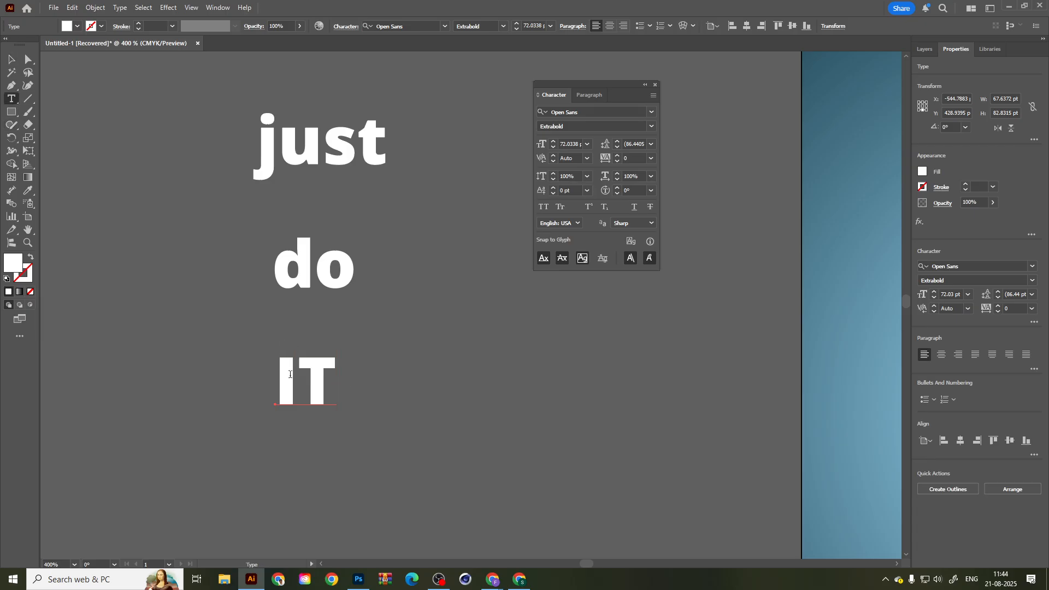
double_click(306, 381)
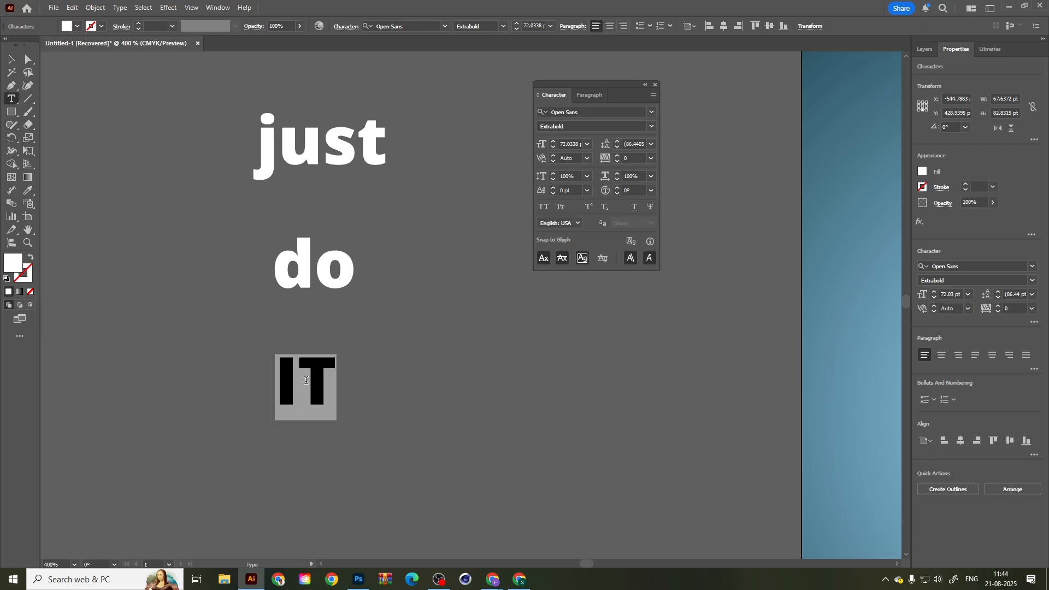
text(it)
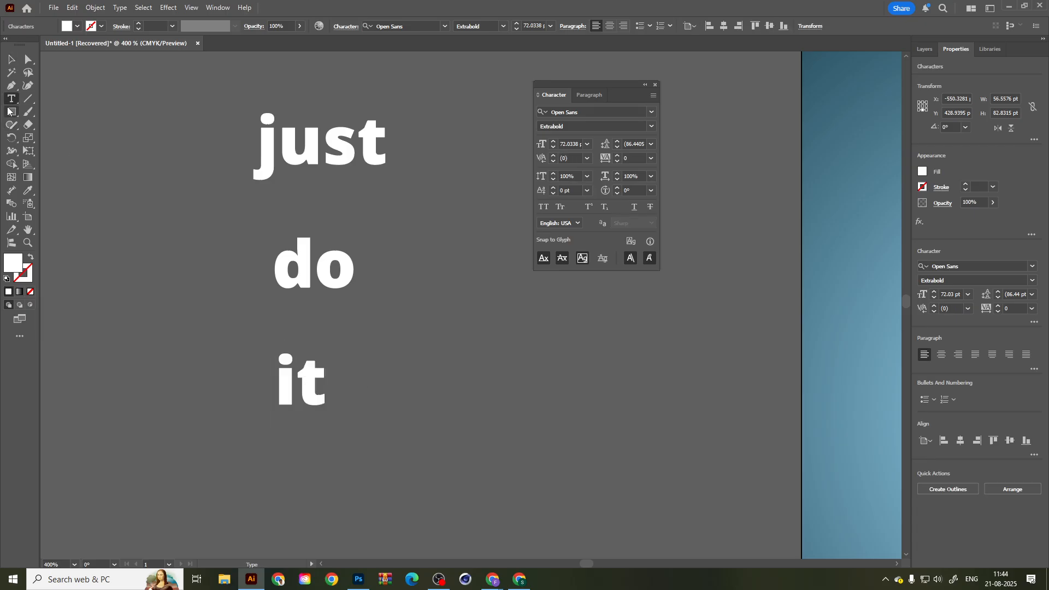
key(Escape)
Change the fill of the three lowercase words just, do and it to black (000000).
drag(219, 127, 445, 558)
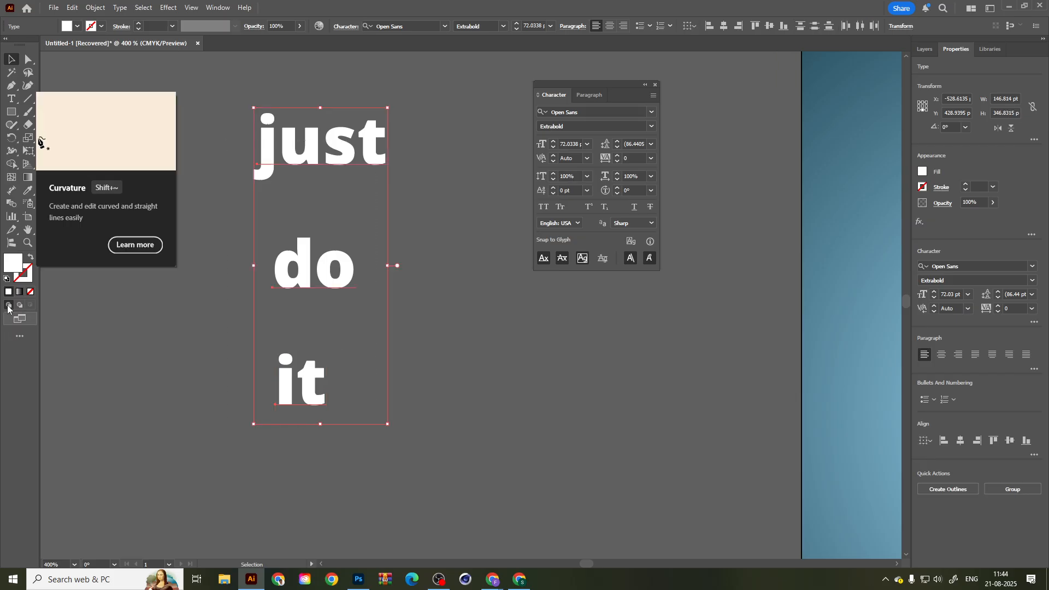
double_click(15, 266)
drag(443, 404, 436, 429)
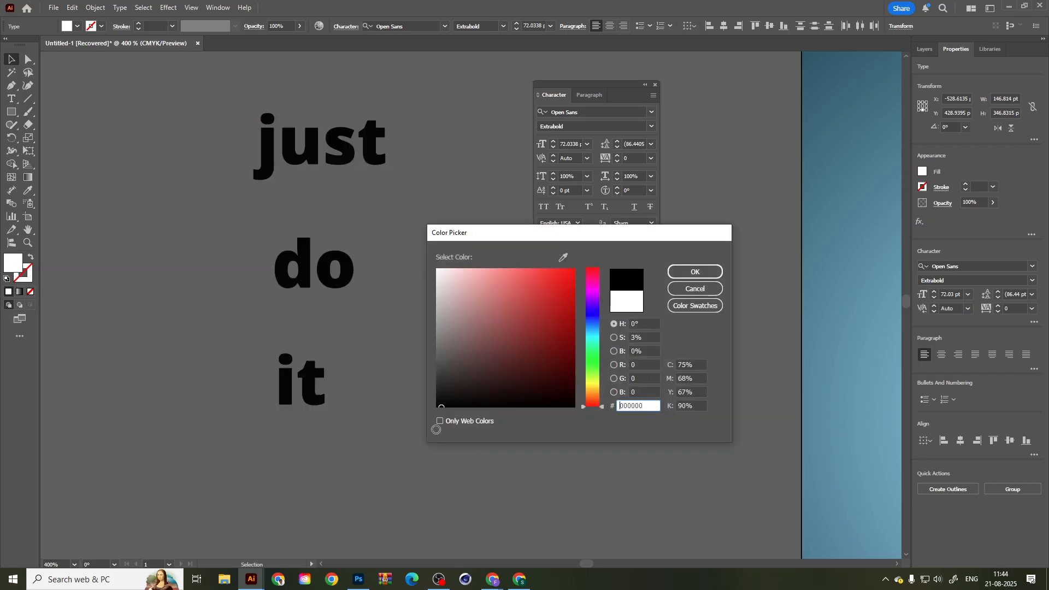
click(694, 271)
Delete the eight layers holding the separate uppercase letters, Layer 5 to Layer 12.
click(924, 49)
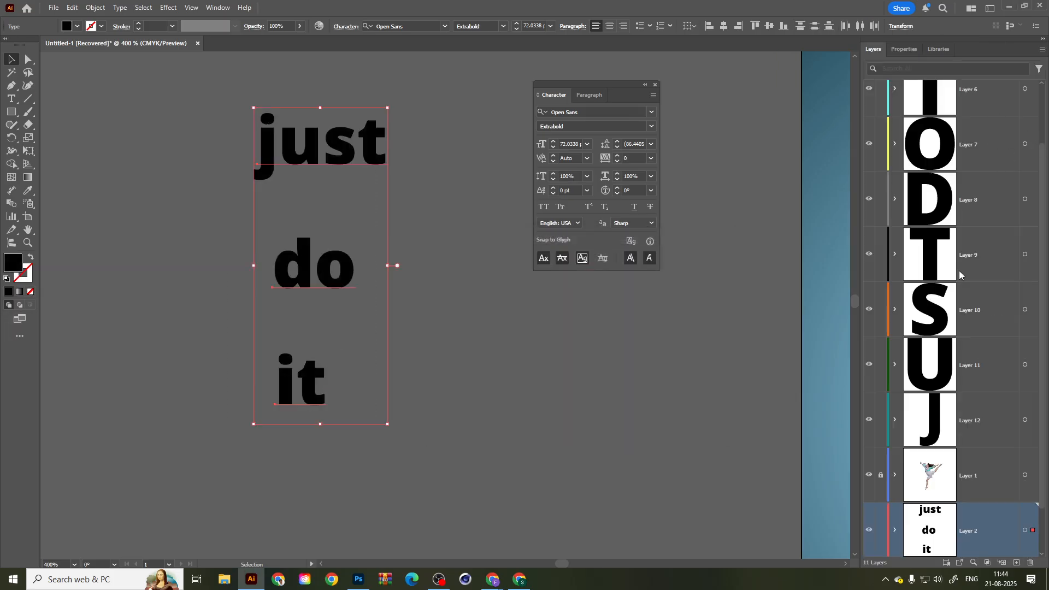
scroll(961, 262, up, 2)
click(965, 108)
shift+click(969, 495)
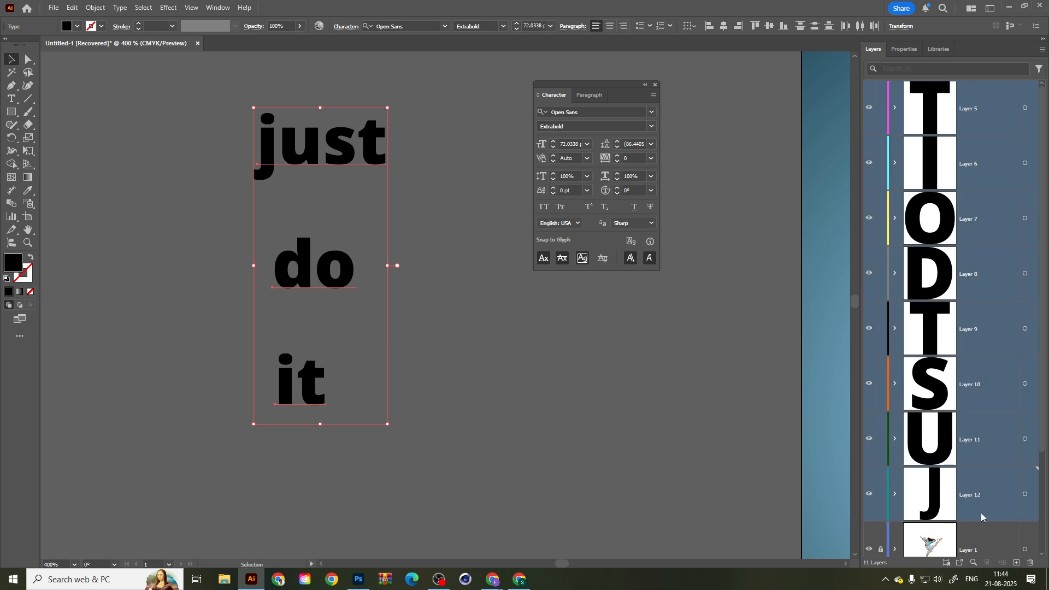
click(1031, 563)
click(553, 305)
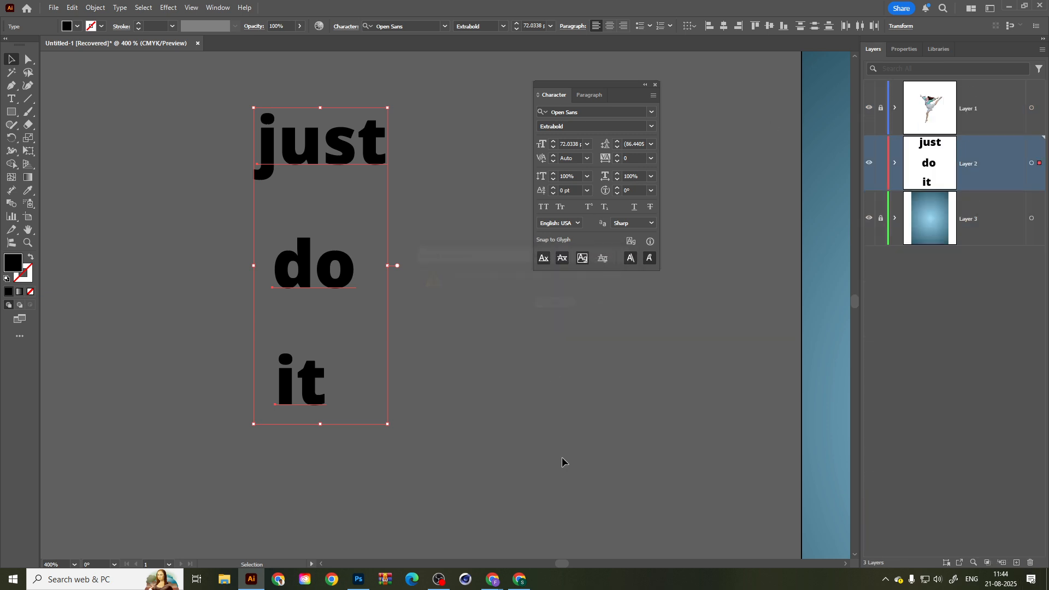
Duplicate the three lowercase words as a spare copy above and beside the originals, outside the artboard.
click(657, 440)
key(ctrl+minus)
key(ctrl+minus)
key(ctrl+minus)
scroll(539, 470, down, 3)
scroll(539, 469, right, 3)
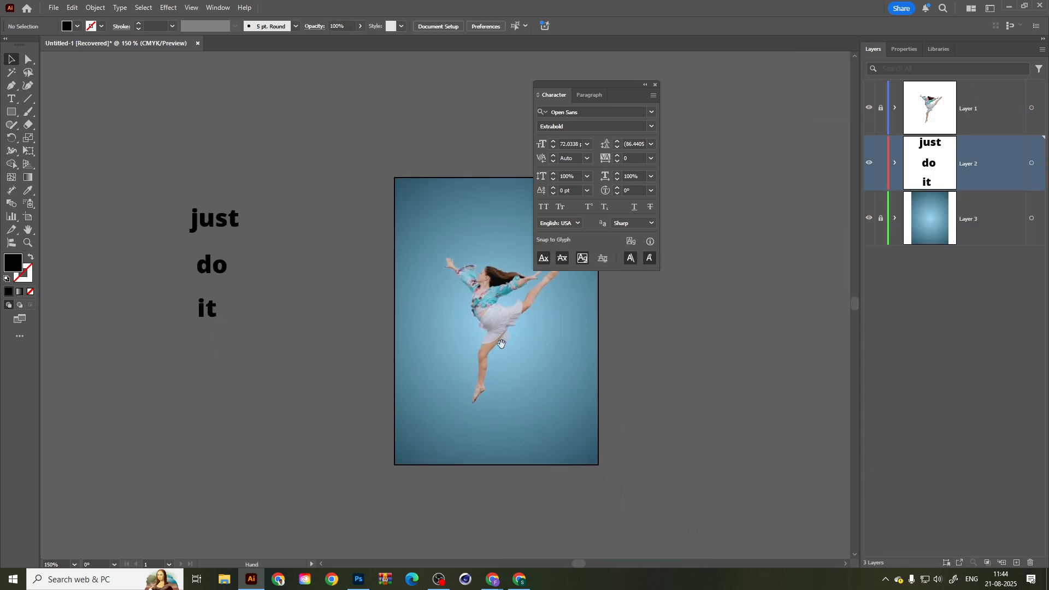
click(208, 245)
alt+drag(215, 271, 111, 163)
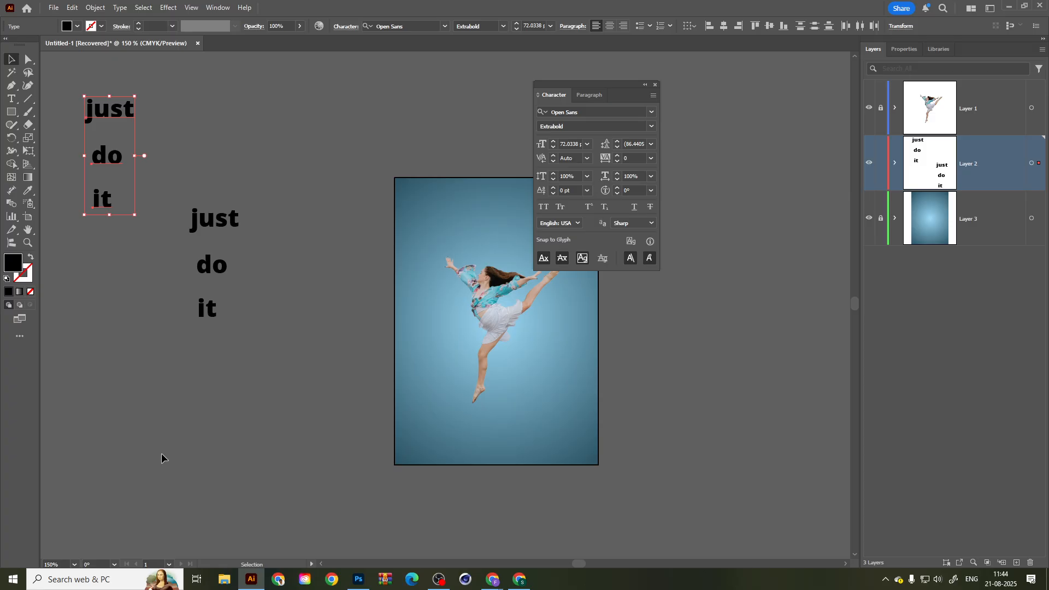
click(259, 408)
Set the tracking of the original lowercase words just, do and it to 25.
drag(323, 129, 357, 132)
click(244, 309)
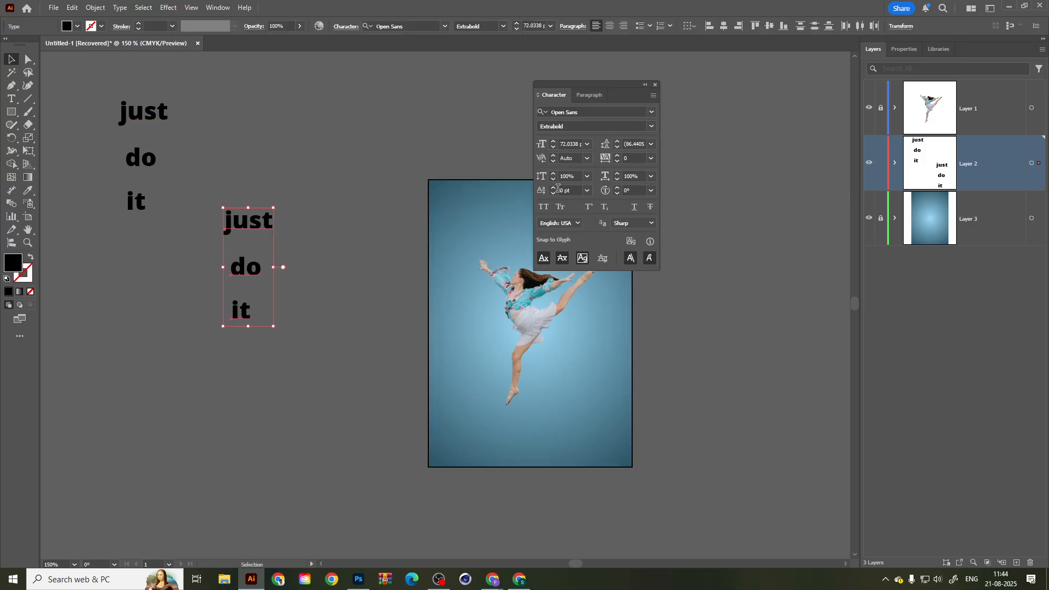
scroll(231, 235, up, 1)
scroll(232, 252, up, 2)
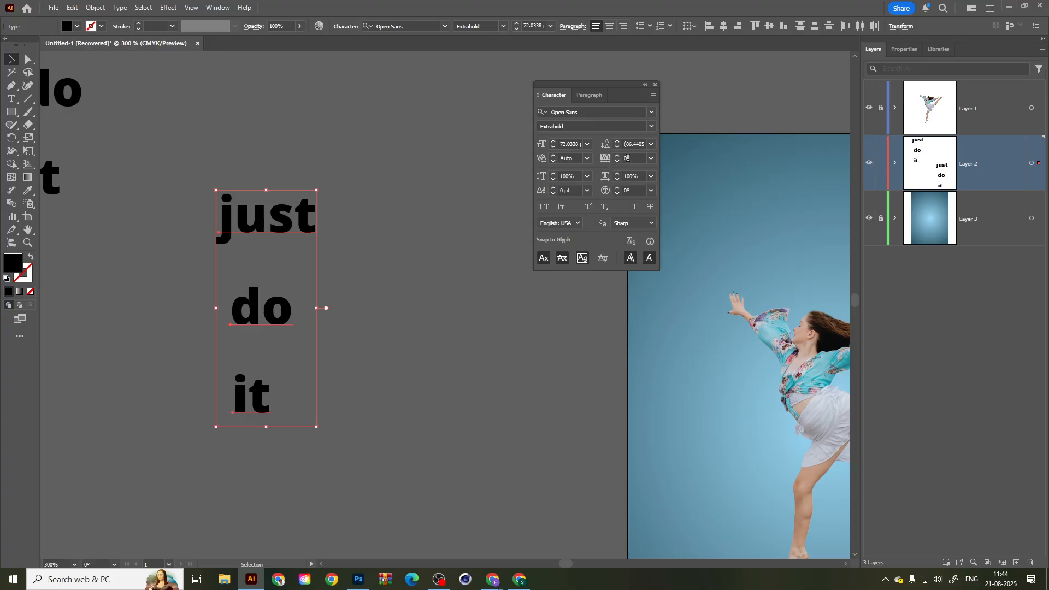
click(651, 158)
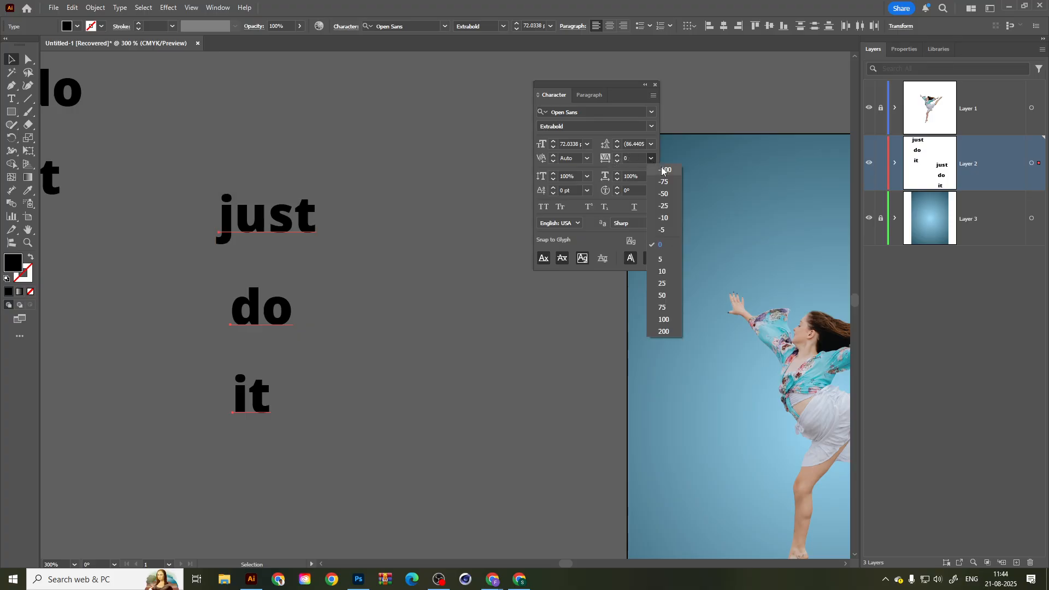
click(664, 288)
click(411, 372)
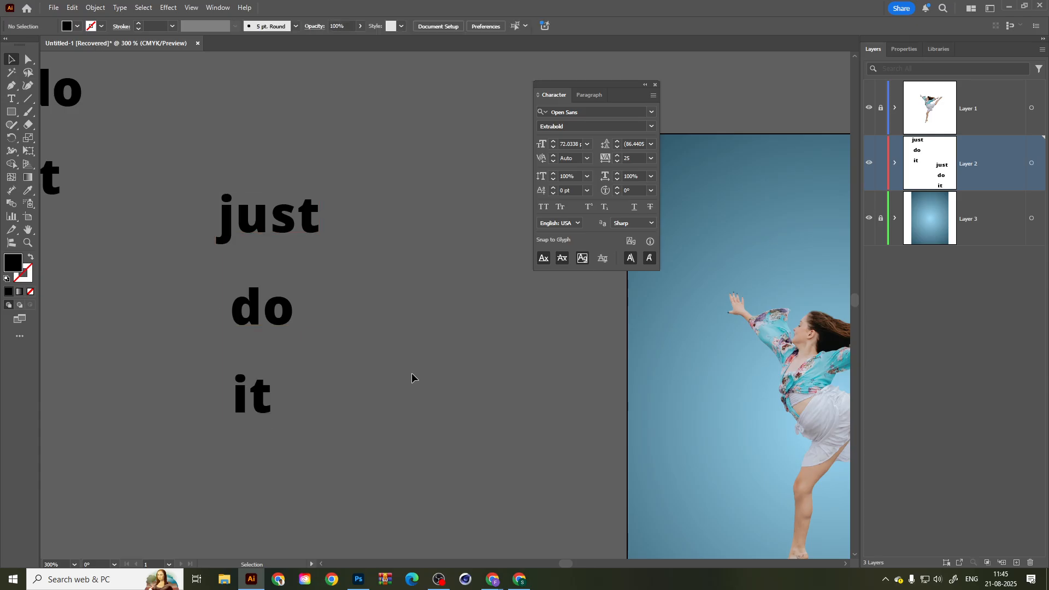
Place the word "just" over the dancer's torso and move Layer 2 above the dancer's layer.
drag(411, 371, 340, 334)
drag(182, 202, 745, 339)
drag(947, 179, 940, 87)
click(374, 369)
drag(375, 369, 268, 371)
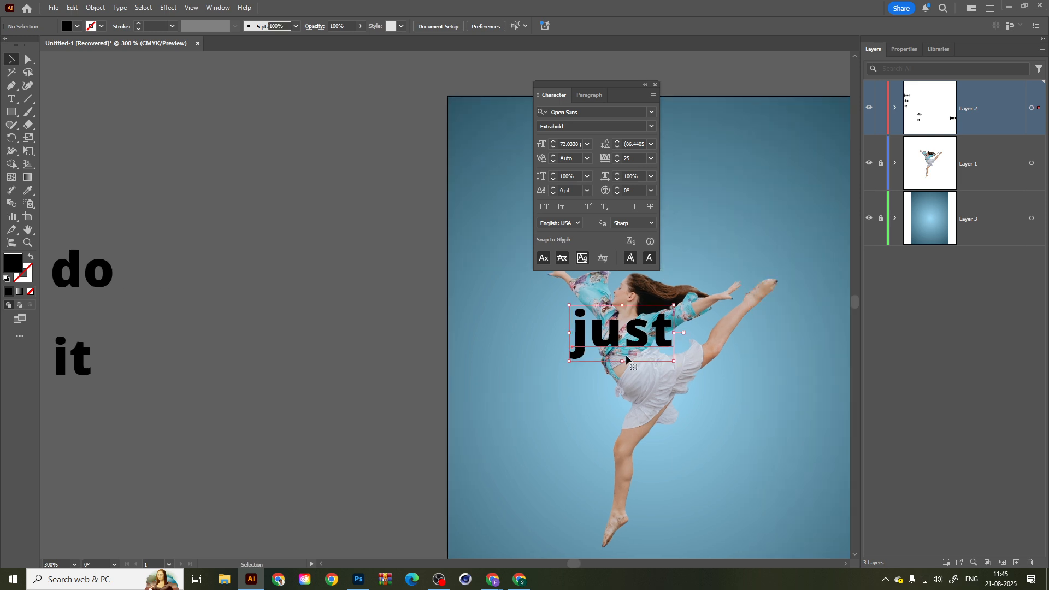
Enlarge the word "just" to about 98.9 pt and reposition it across the dancer's torso.
click(627, 357)
click(500, 328)
scroll(622, 356, up, 1)
drag(623, 355, 424, 375)
scroll(425, 375, up, 1)
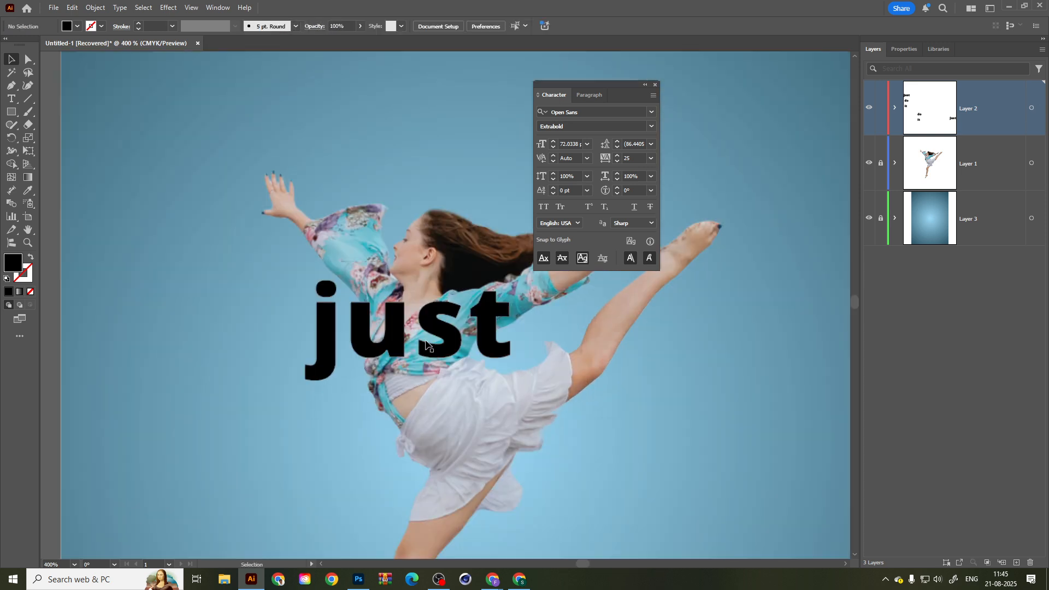
click(500, 302)
drag(513, 273, 549, 257)
drag(465, 362, 513, 366)
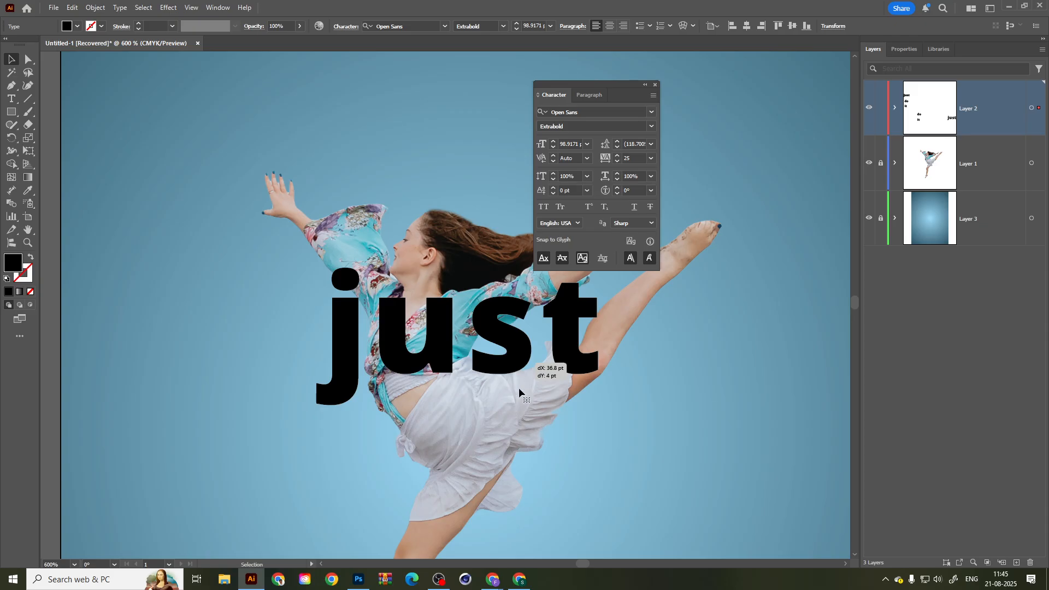
Place the word "do" on the poster below "just", over the dancer's skirt.
scroll(495, 432, down, 1)
scroll(499, 423, down, 2)
drag(382, 439, 555, 325)
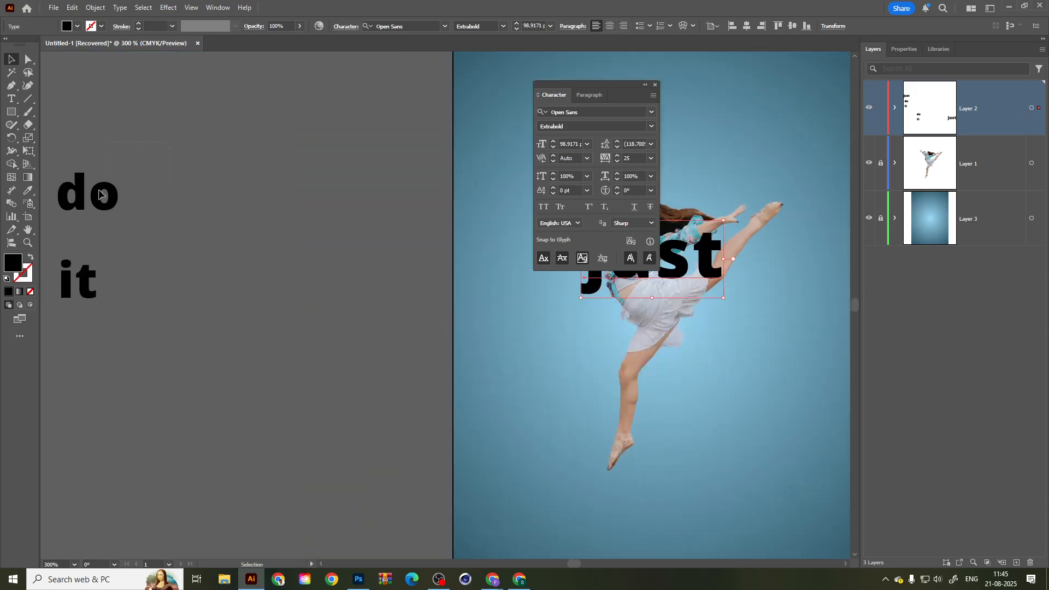
drag(101, 200, 431, 404)
scroll(563, 360, up, 1)
Shift "just" slightly left on the dancer and centre "do" horizontally beneath it, using "just" as the key object.
shift+click(419, 321)
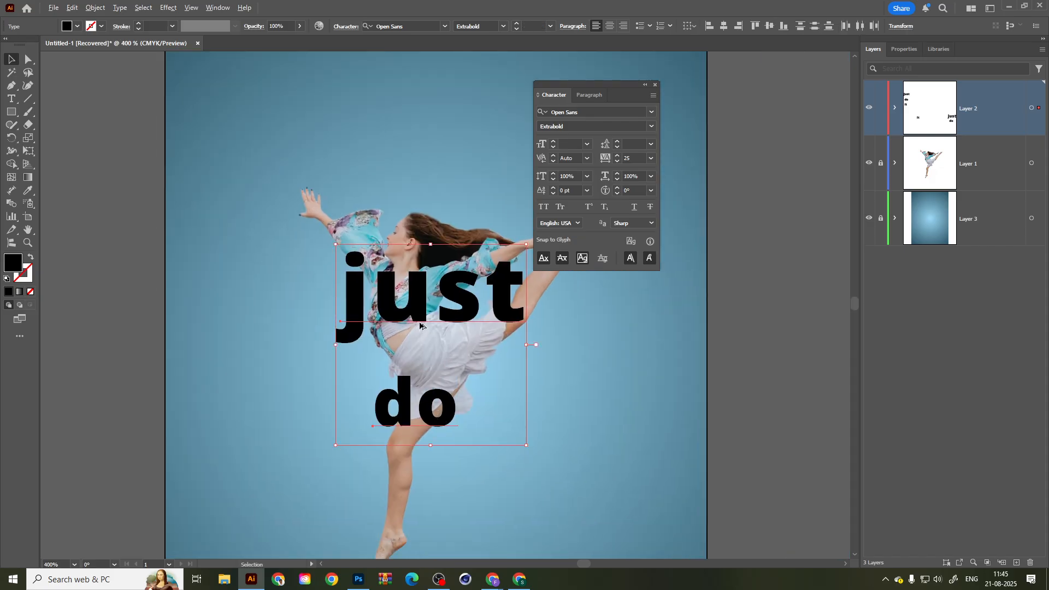
click(419, 322)
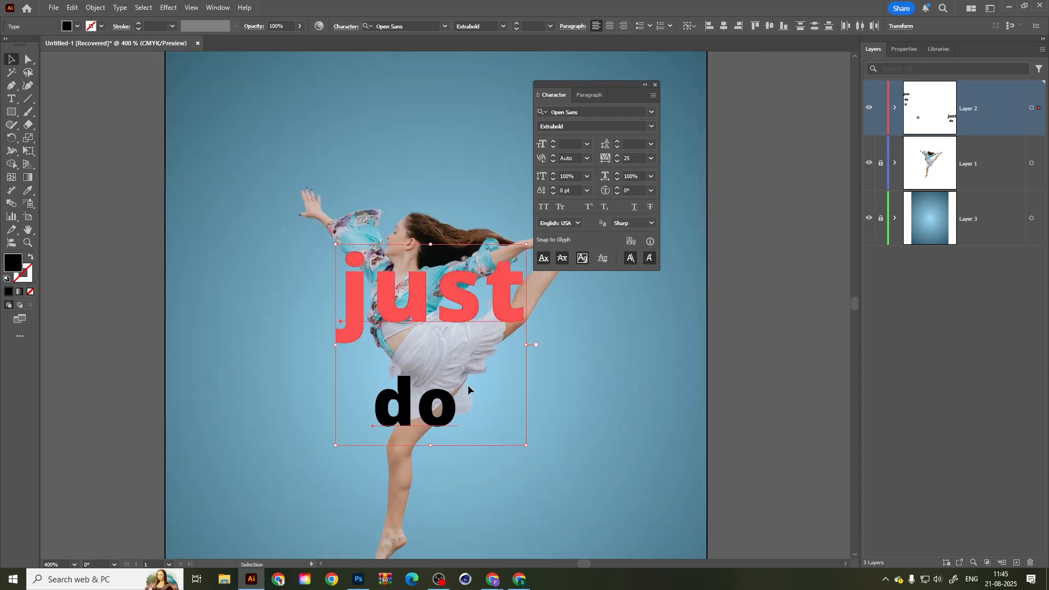
click(724, 26)
click(785, 426)
click(437, 419)
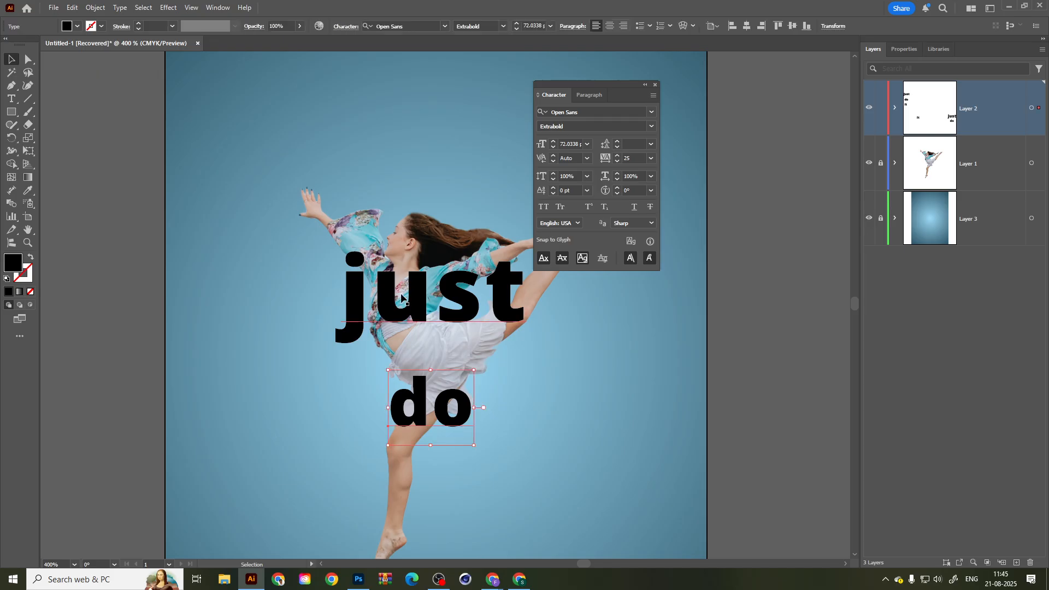
click(418, 315)
drag(418, 316, 414, 317)
click(458, 424)
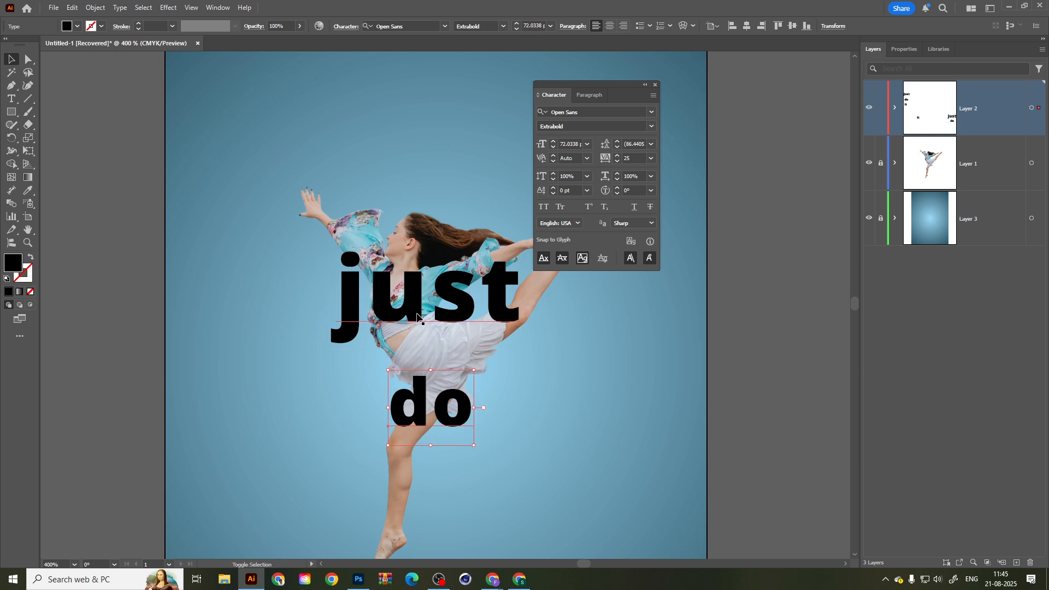
shift+click(418, 322)
click(418, 322)
click(725, 26)
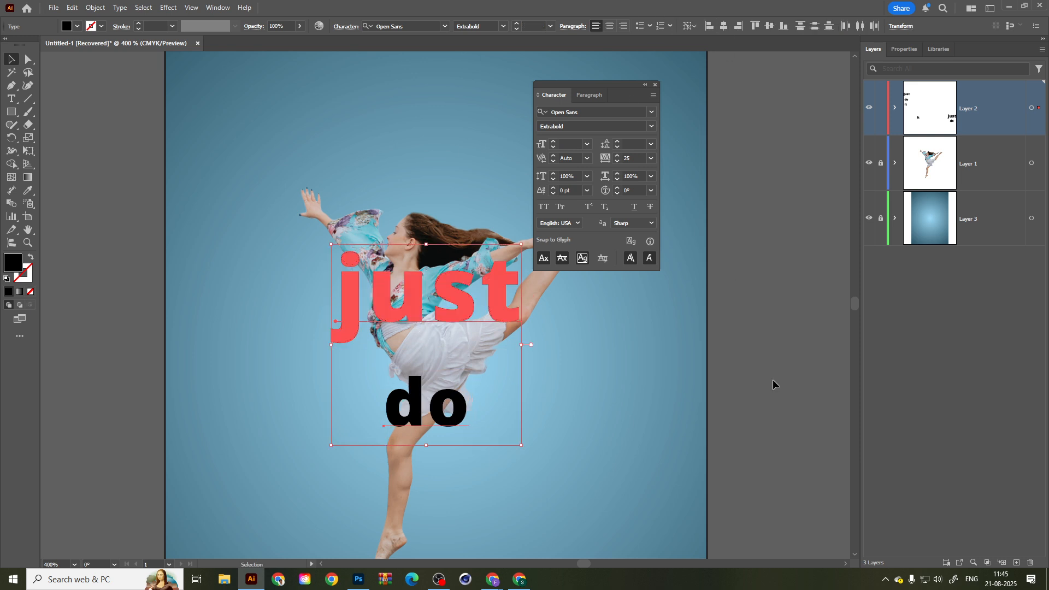
click(566, 438)
Place the word "it" on the poster below "do", over the dancer's lower leg.
drag(452, 452, 516, 413)
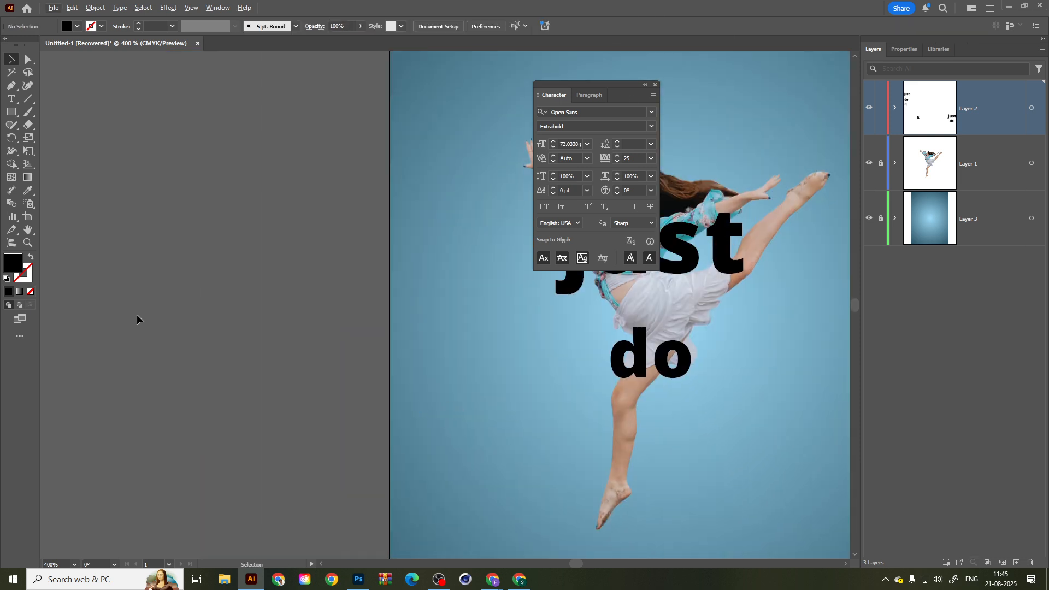
scroll(195, 312, left, 5)
click(157, 287)
drag(157, 287, 378, 372)
Check the reference poster in Photoshop, return to Illustrator and enlarge "it" to about 83.9 pt over the dancer's lower leg.
click(358, 579)
scroll(499, 330, down, 2)
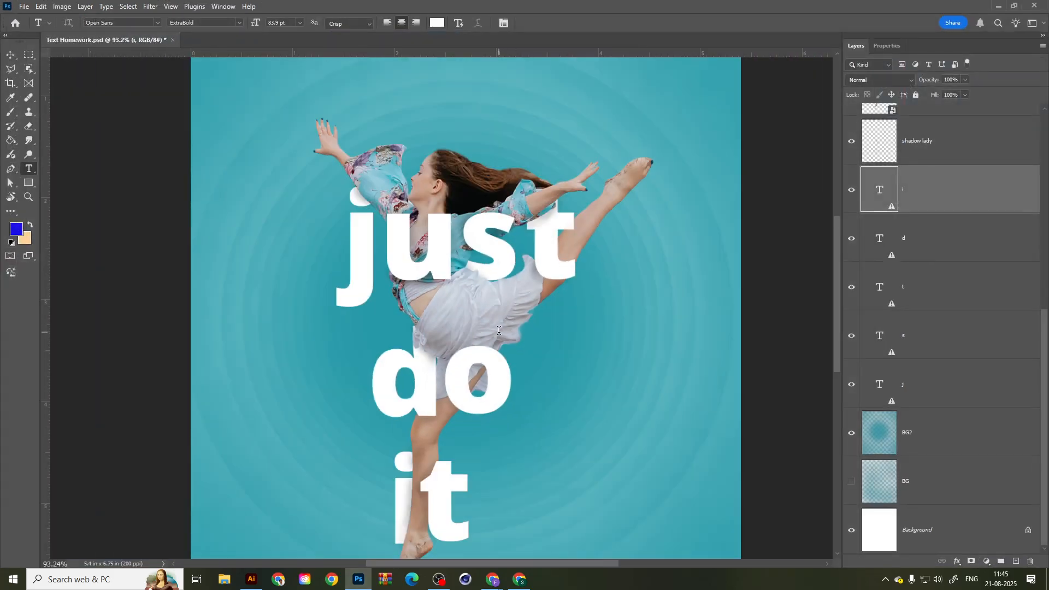
click(998, 6)
scroll(367, 361, up, 1)
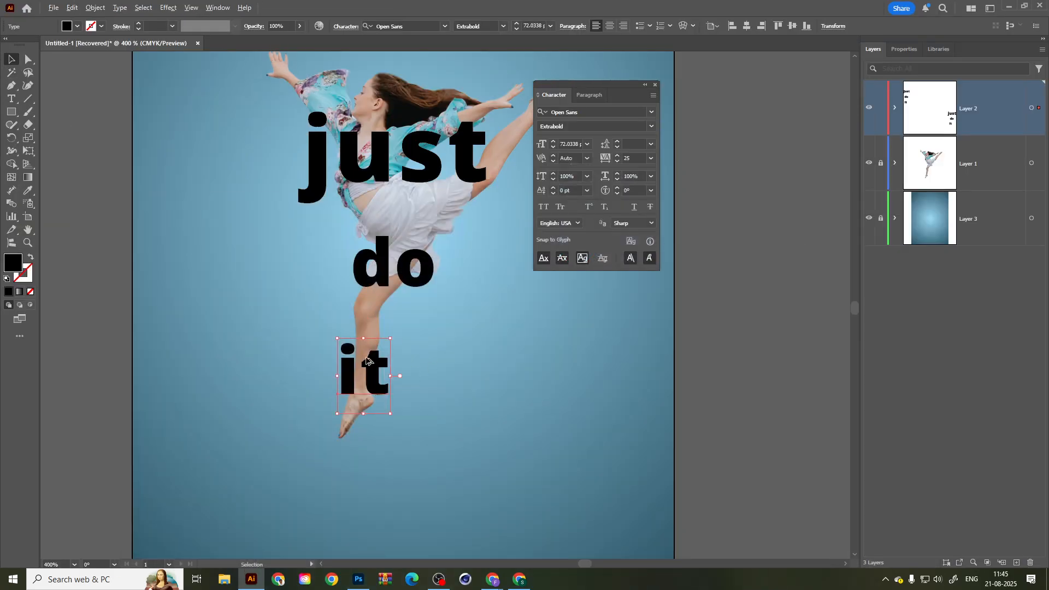
drag(390, 338, 399, 328)
drag(365, 384, 375, 380)
click(728, 334)
Convert the words just, do and it on the poster to outlines.
drag(697, 323, 690, 339)
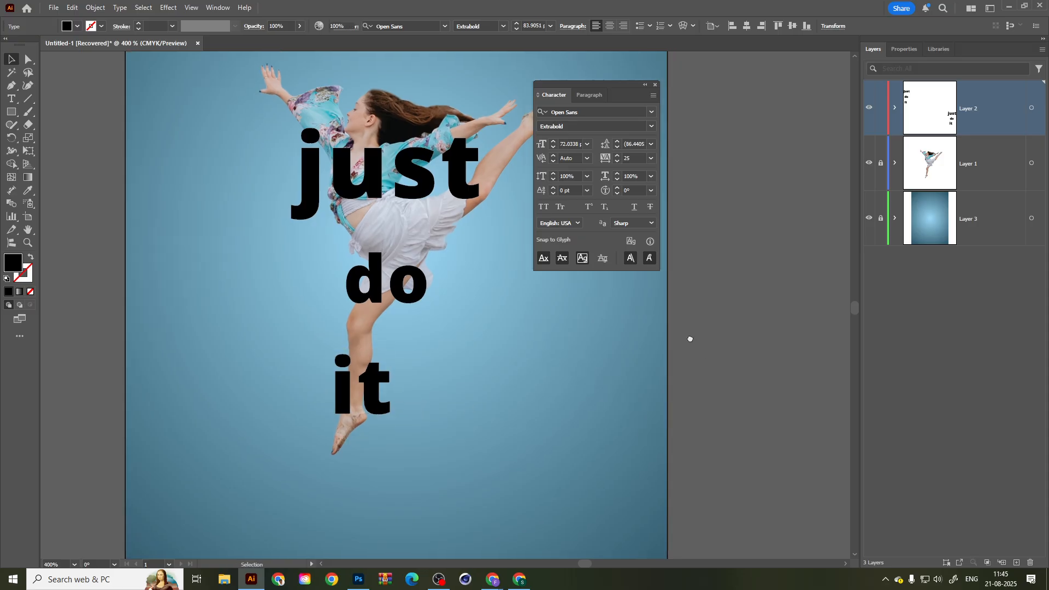
drag(243, 138, 424, 463)
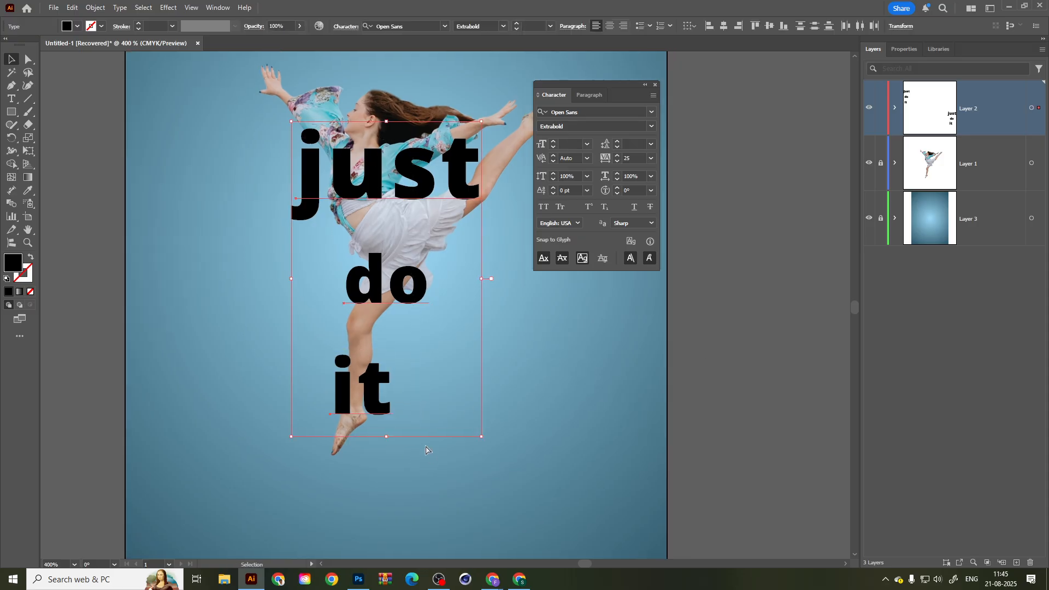
key(ctrl)
key(ctrl+g)
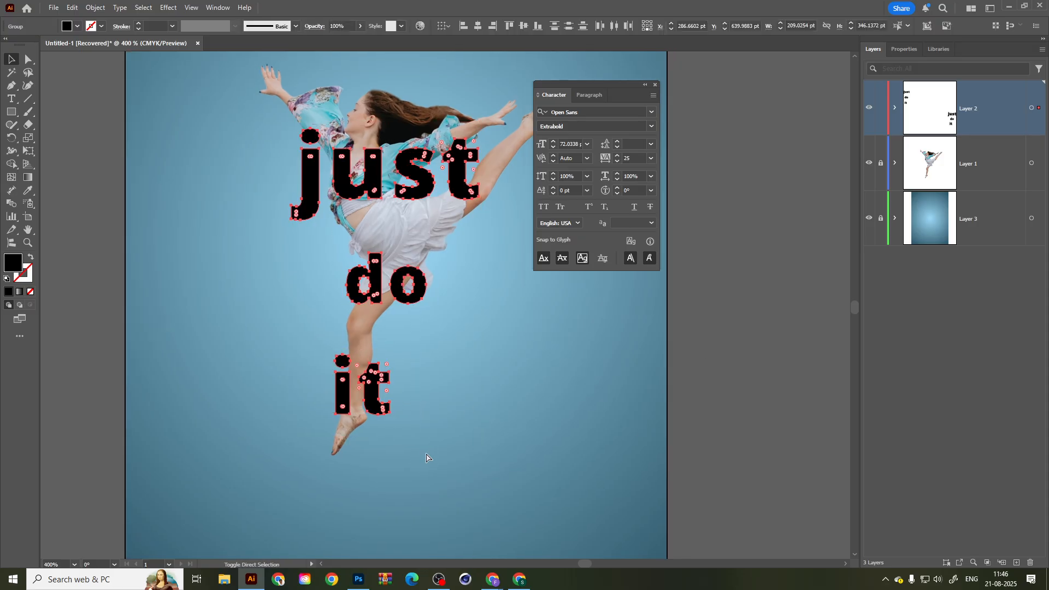
Try to release the selected "just do it" lettering to layers in sequence.
click(1042, 49)
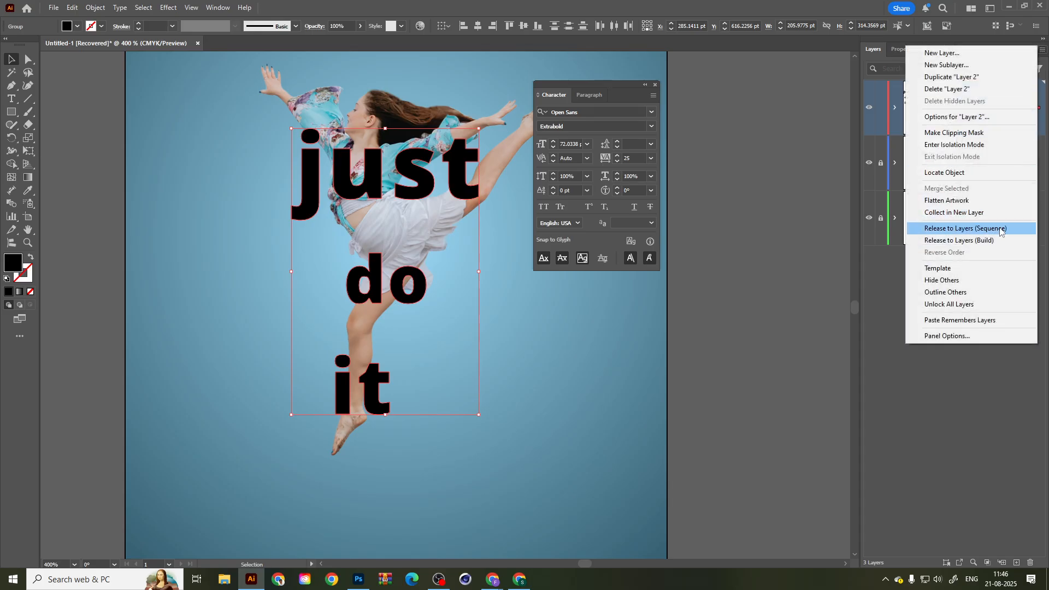
click(1000, 230)
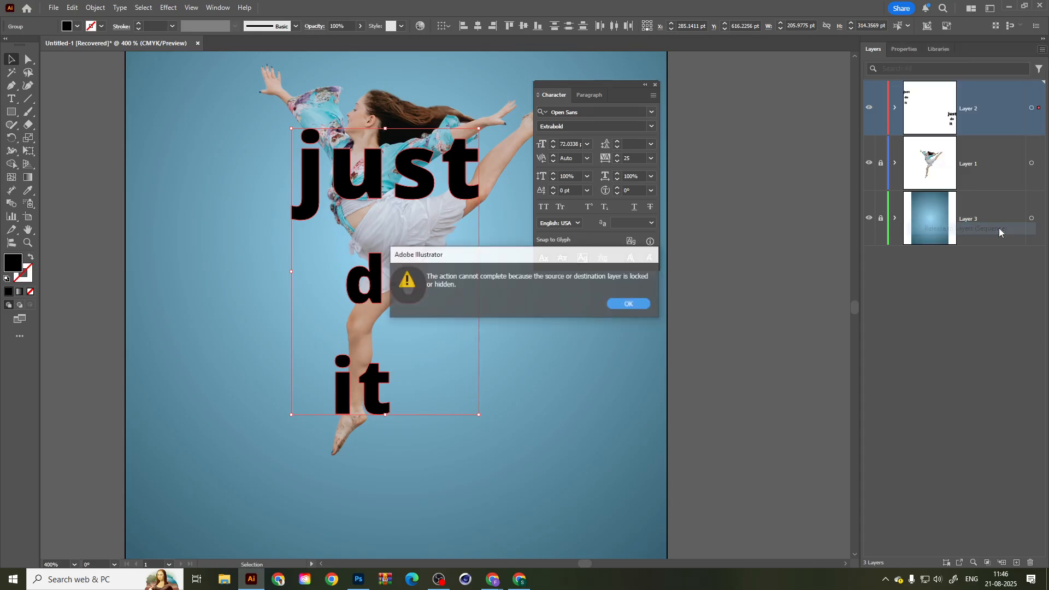
click(628, 302)
Ungroup the "just do it" lettering on the artboard into individual letter shapes.
click(737, 308)
click(386, 281)
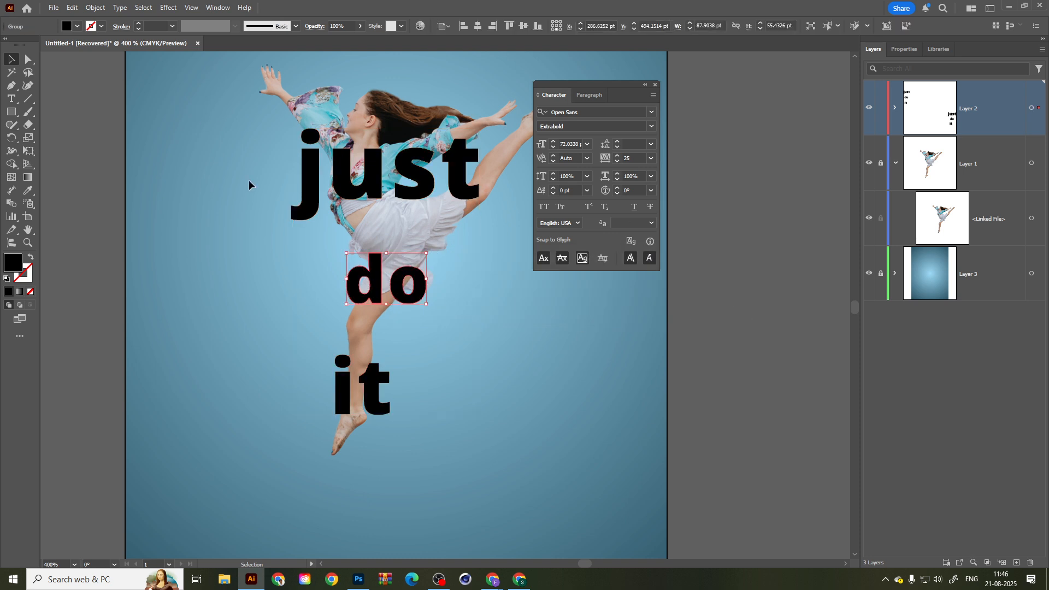
right_click(356, 290)
click(388, 413)
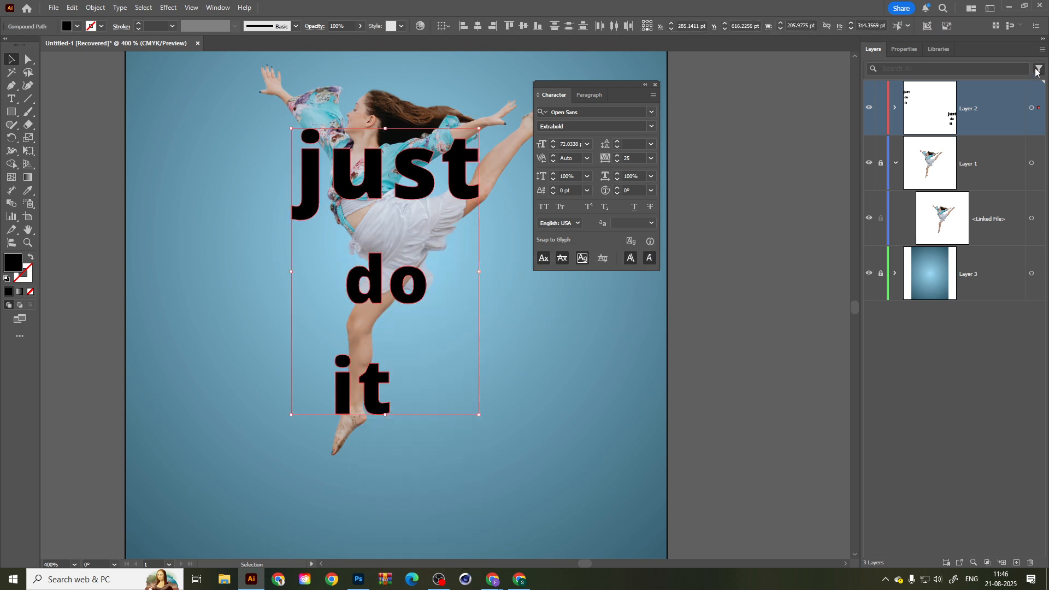
Try Release to Layers (Sequence) again on the ungrouped letters.
click(1043, 52)
click(999, 230)
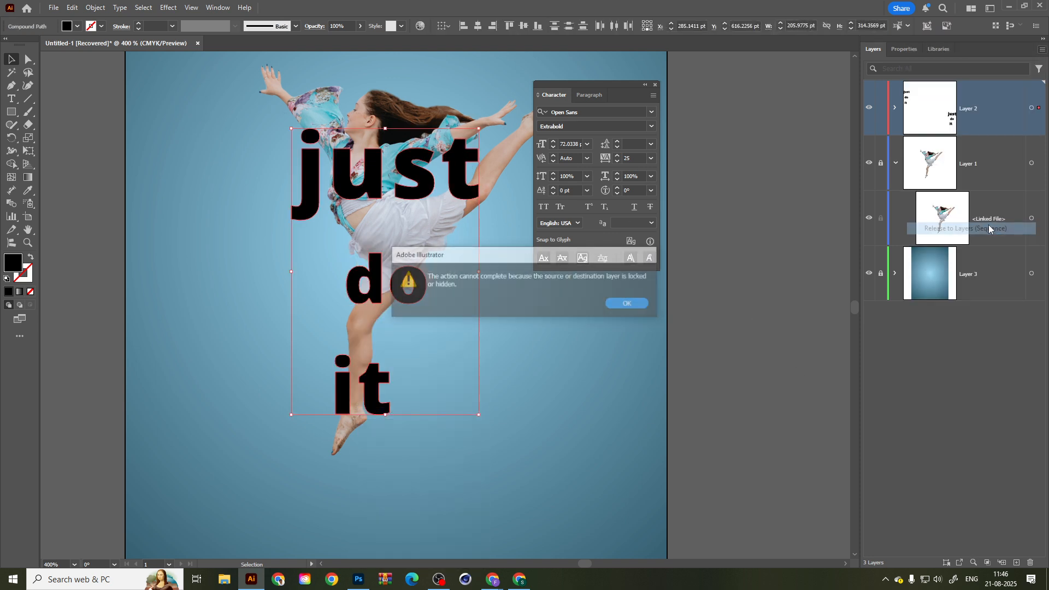
click(627, 304)
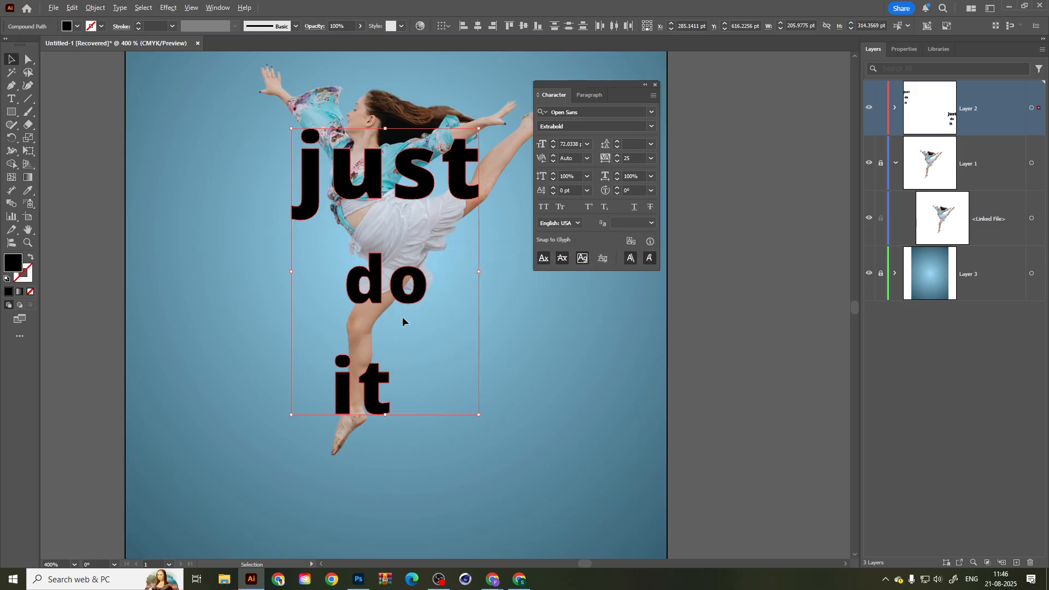
Delete the spare live text "just do it" lying outside the artboard.
scroll(403, 321, left, 8)
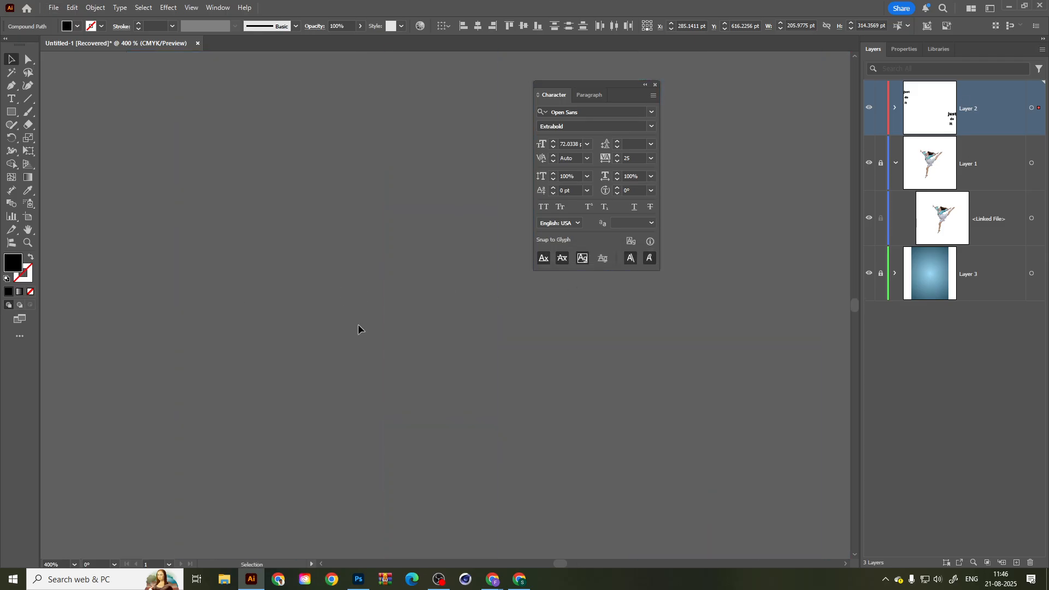
scroll(365, 370, down, 3)
drag(178, 88, 308, 196)
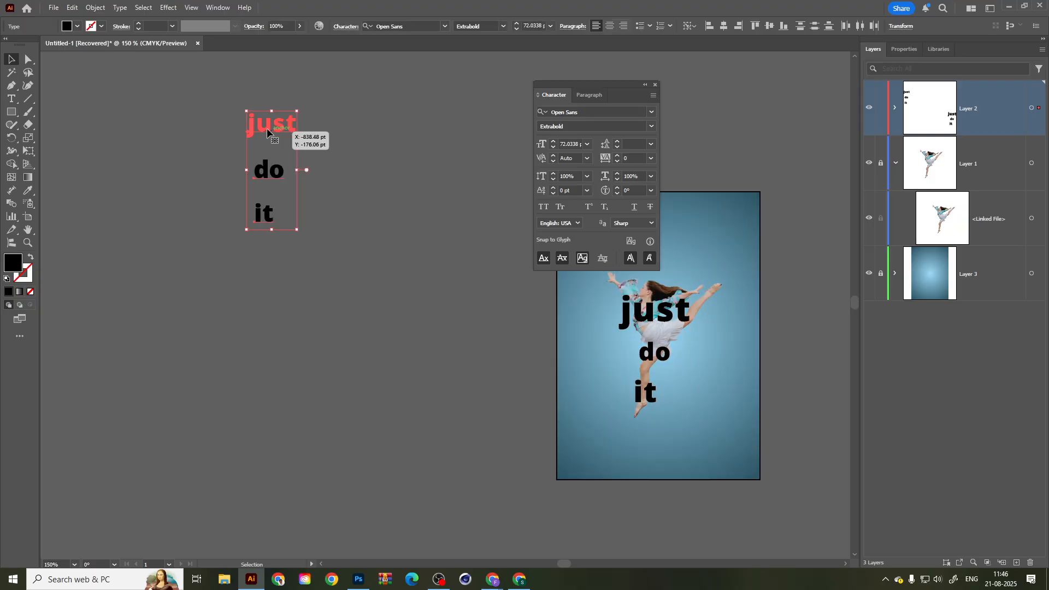
key(Delete)
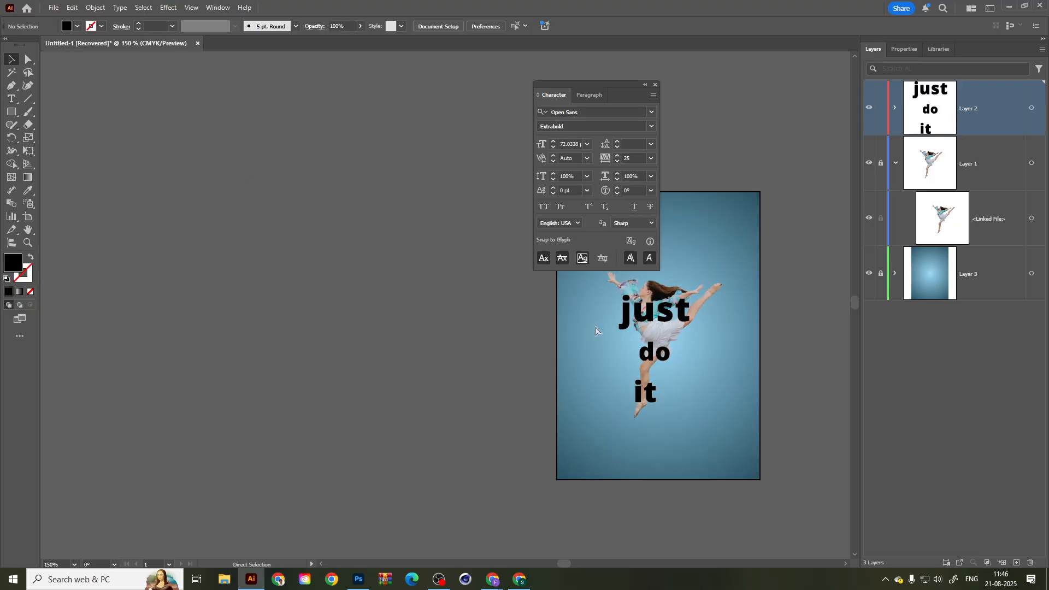
Paste a copy of the text onto a new layer, place that layer below Layer 2 and lock it.
click(1014, 562)
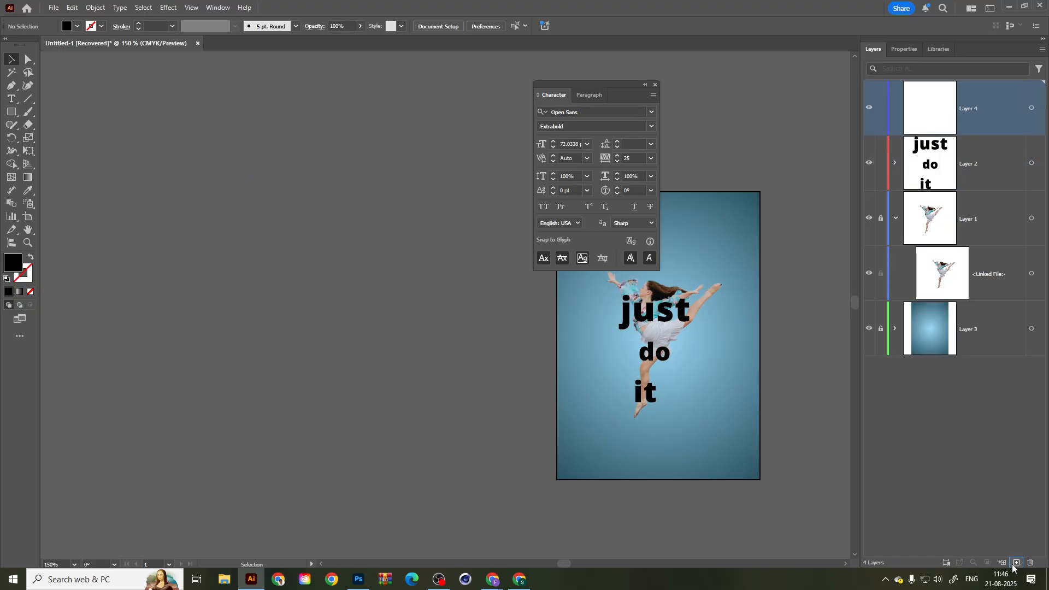
key(ctrl+f)
drag(931, 118, 883, 165)
click(883, 164)
Select all the letters on Layer 2 and release them to separate layers with the Sequence option.
drag(458, 311, 202, 249)
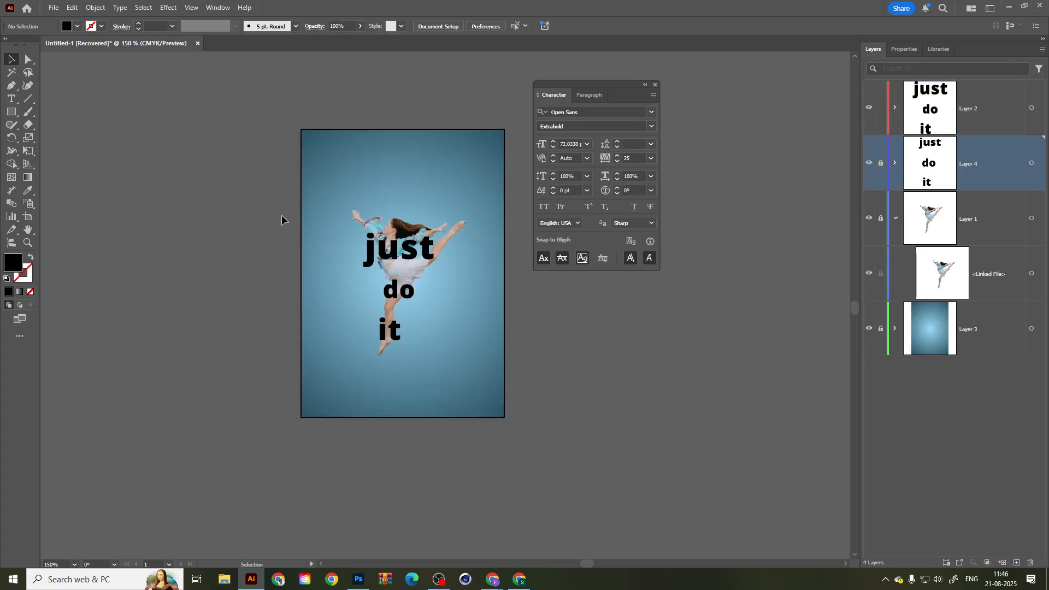
drag(284, 220, 427, 283)
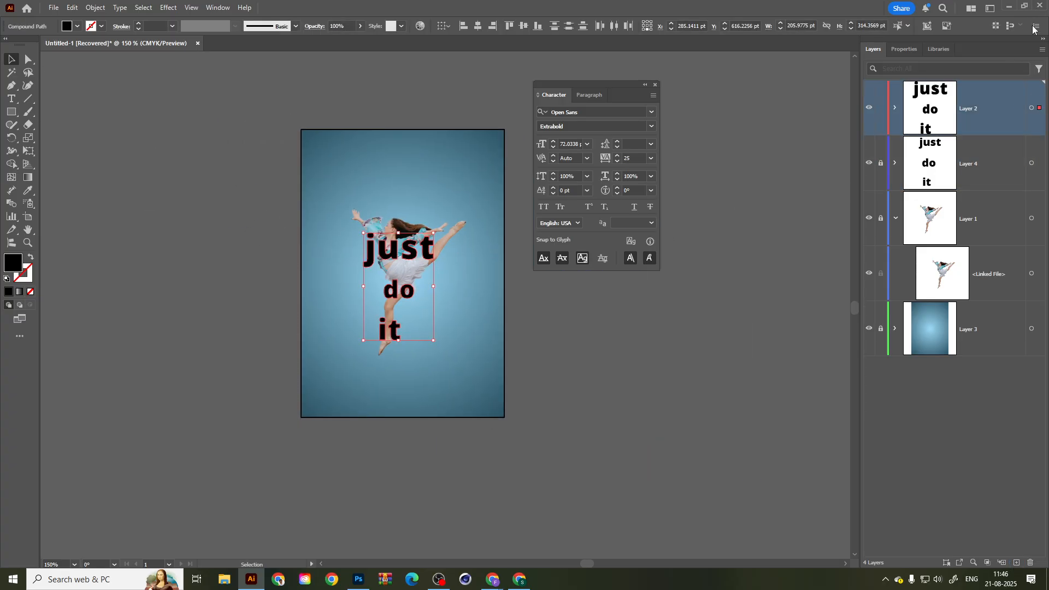
click(1042, 49)
click(993, 223)
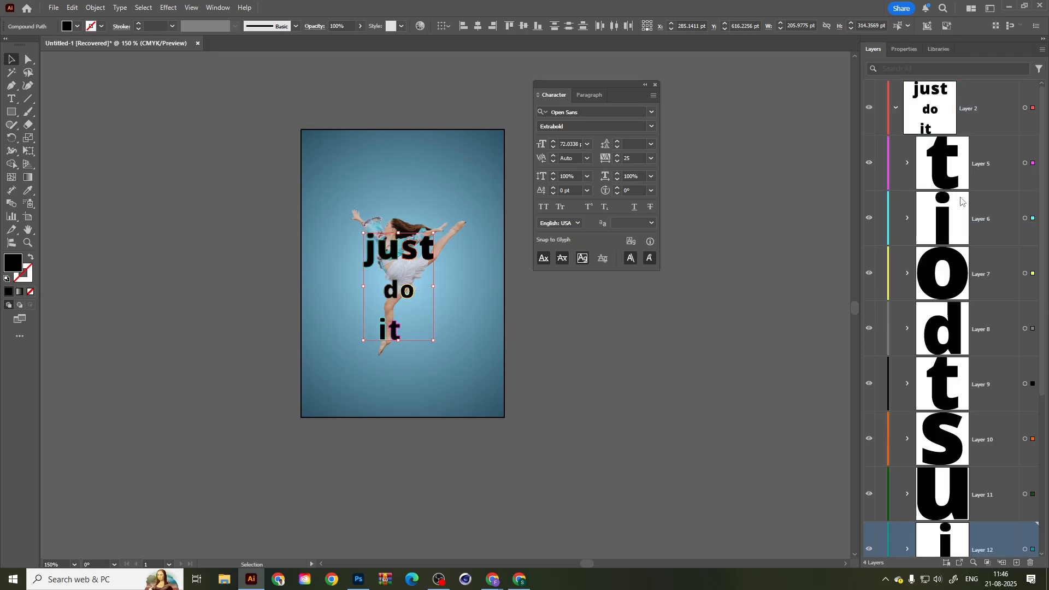
Move the letter sublayers Layer 5 through Layer 12 out of Layer 2 to the top of the layer stack.
scroll(1007, 190, down, 5)
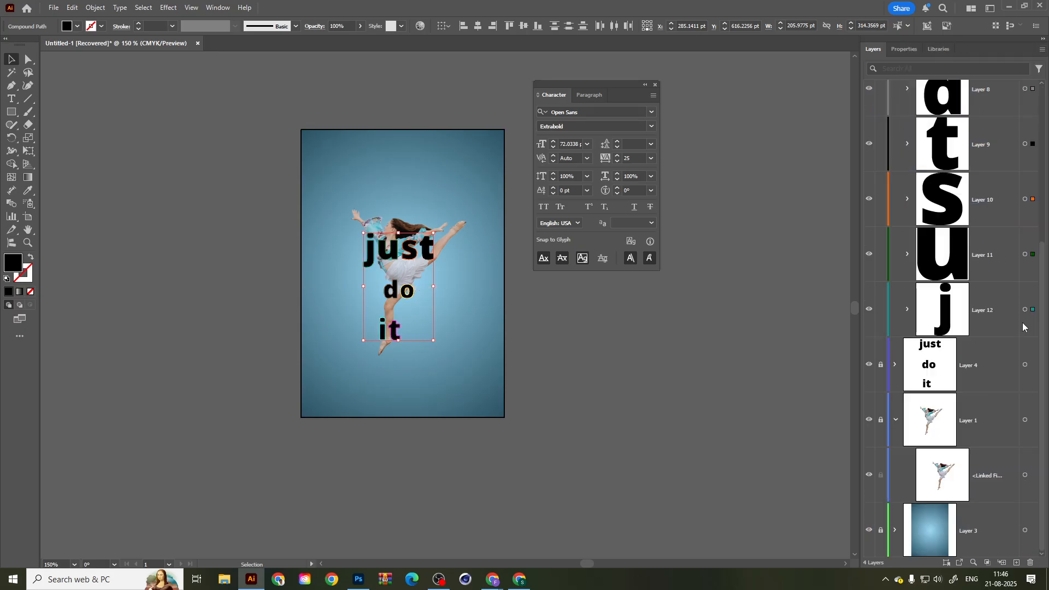
shift+click(960, 324)
scroll(956, 295, up, 5)
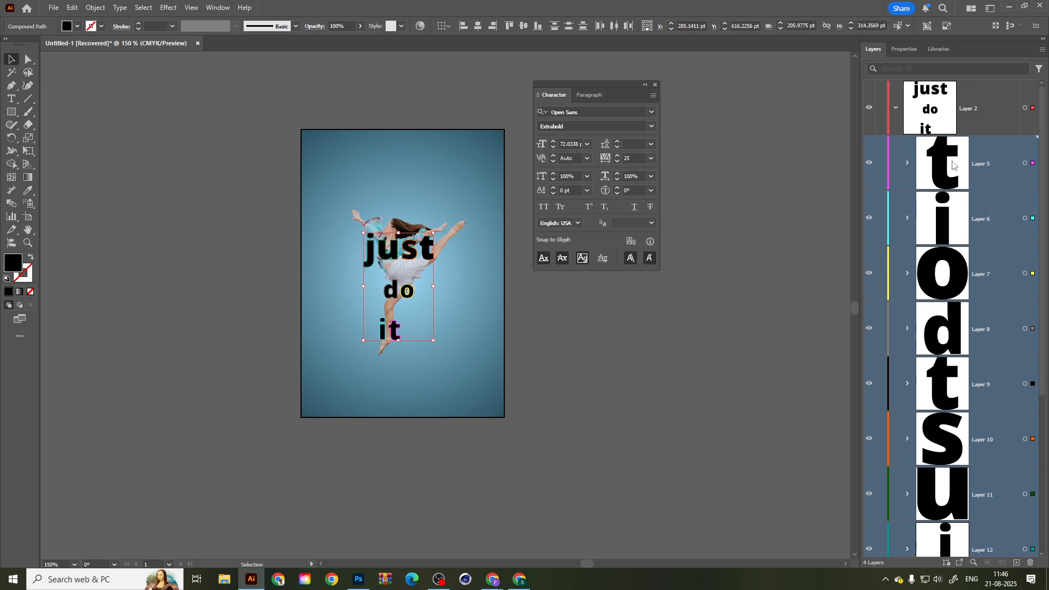
drag(952, 162, 950, 82)
Delete the empty Layer 2 and deselect the artwork.
scroll(989, 328, down, 5)
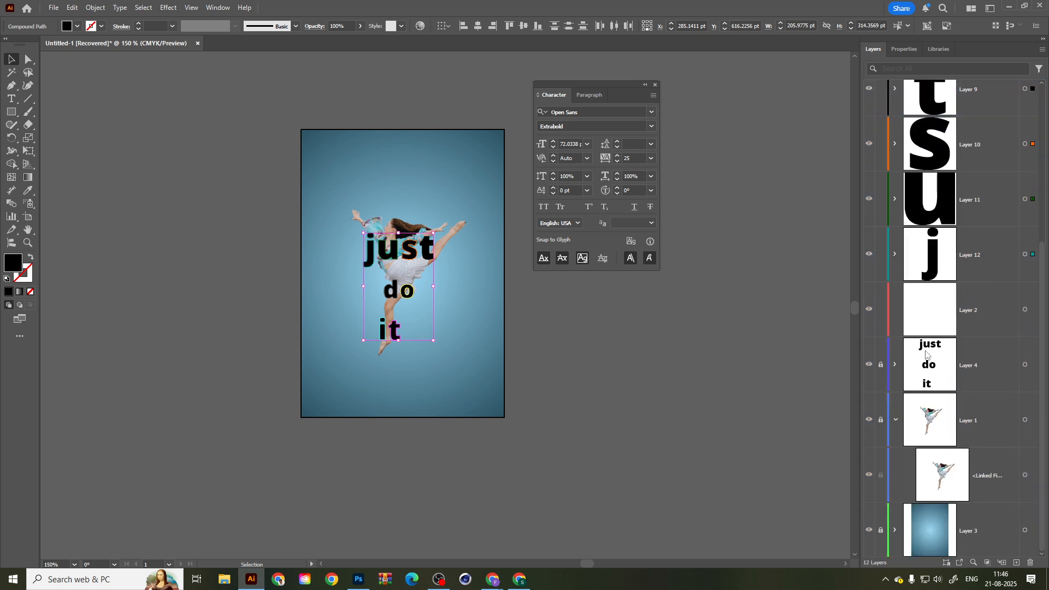
click(941, 310)
click(1030, 562)
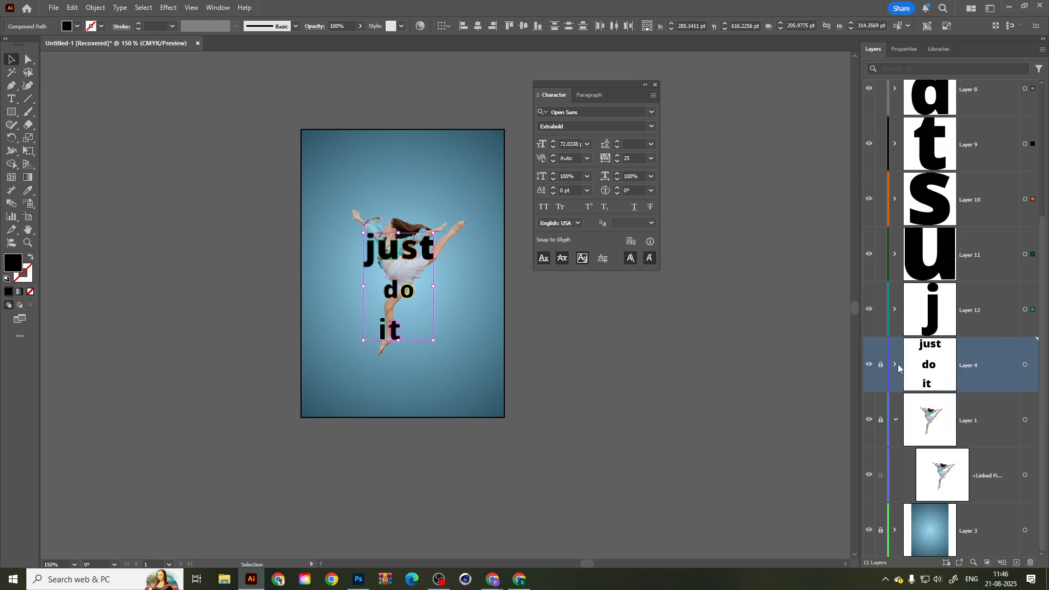
click(601, 324)
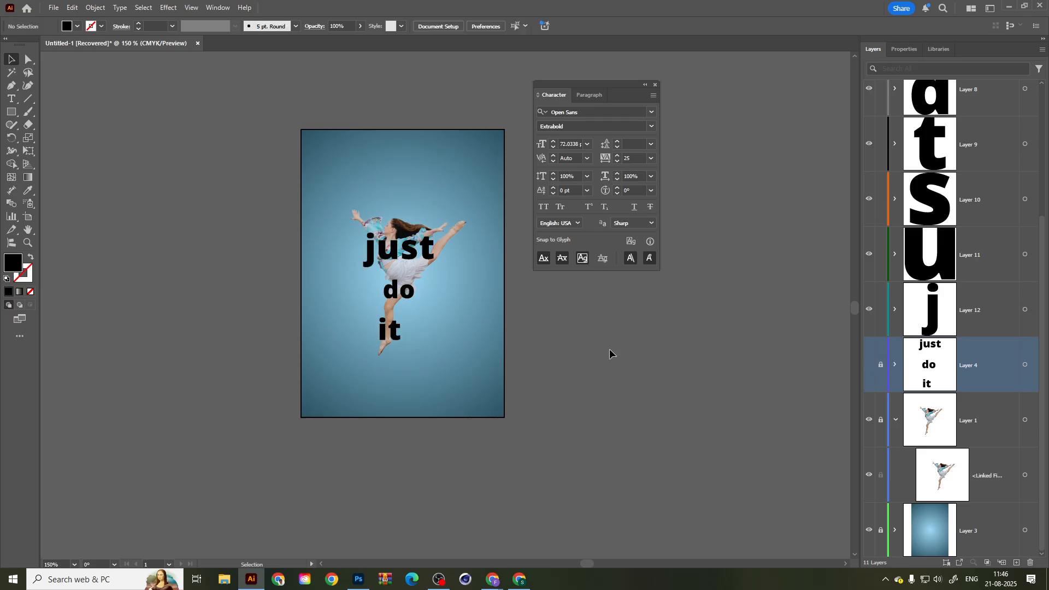
Delete Layer 4 holding the backup copy of the text.
scroll(302, 244, up, 1)
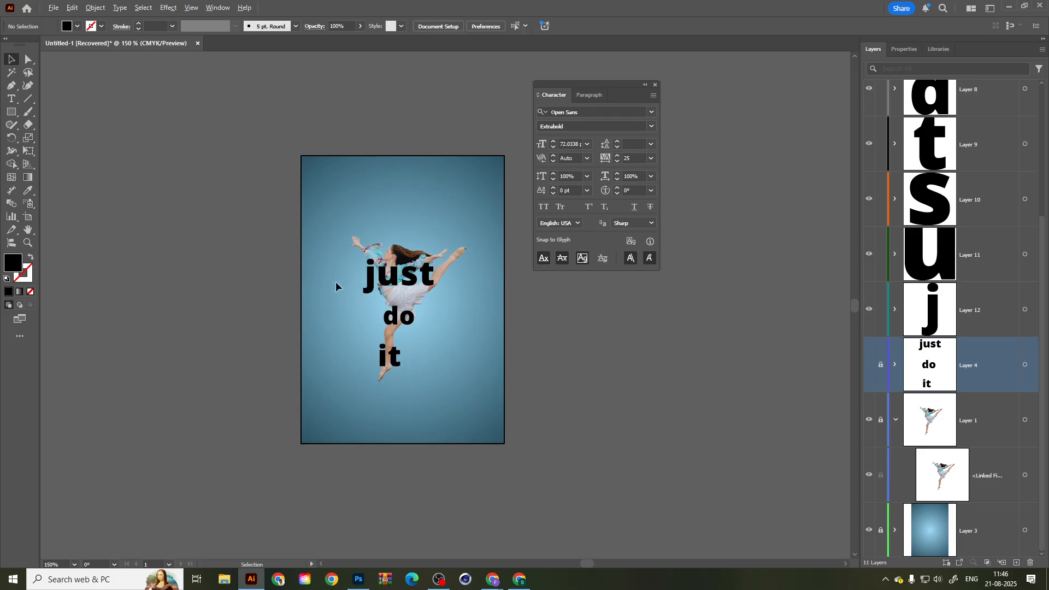
scroll(366, 293, up, 1)
click(971, 389)
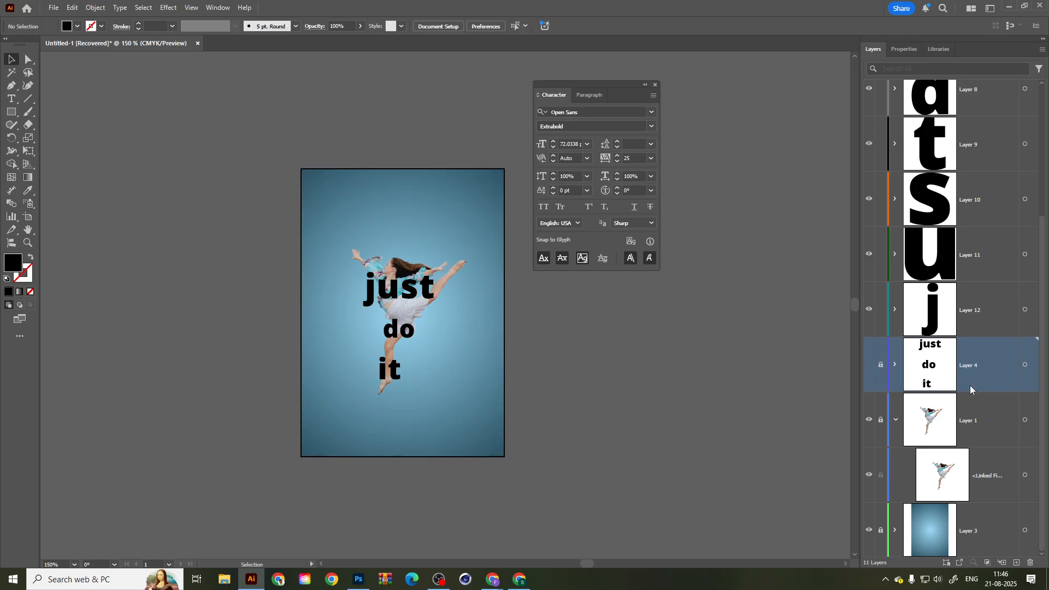
click(1029, 562)
click(556, 304)
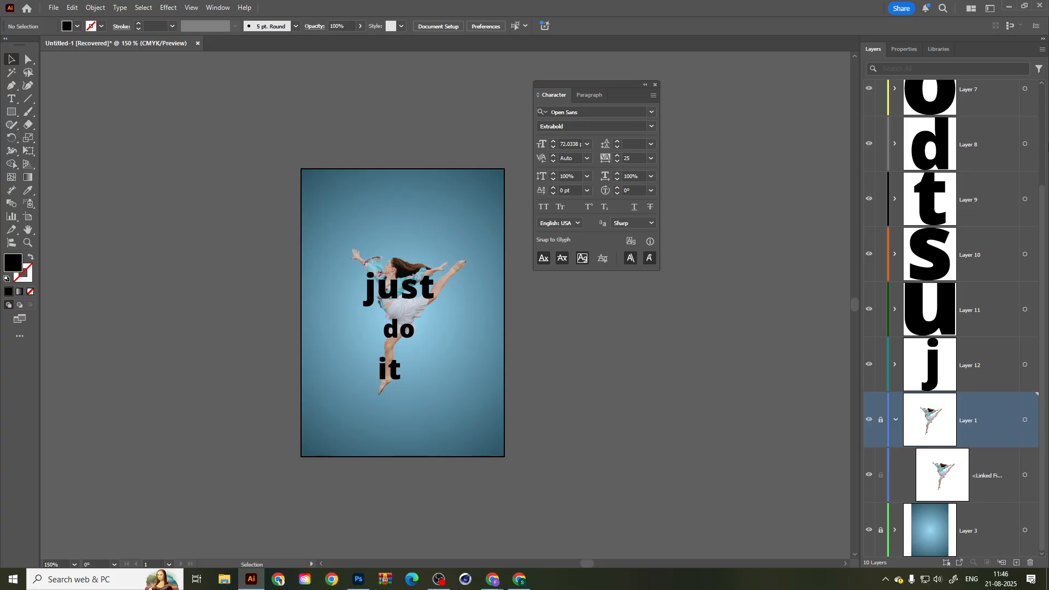
Set the row size of the layer list to Medium.
click(1041, 50)
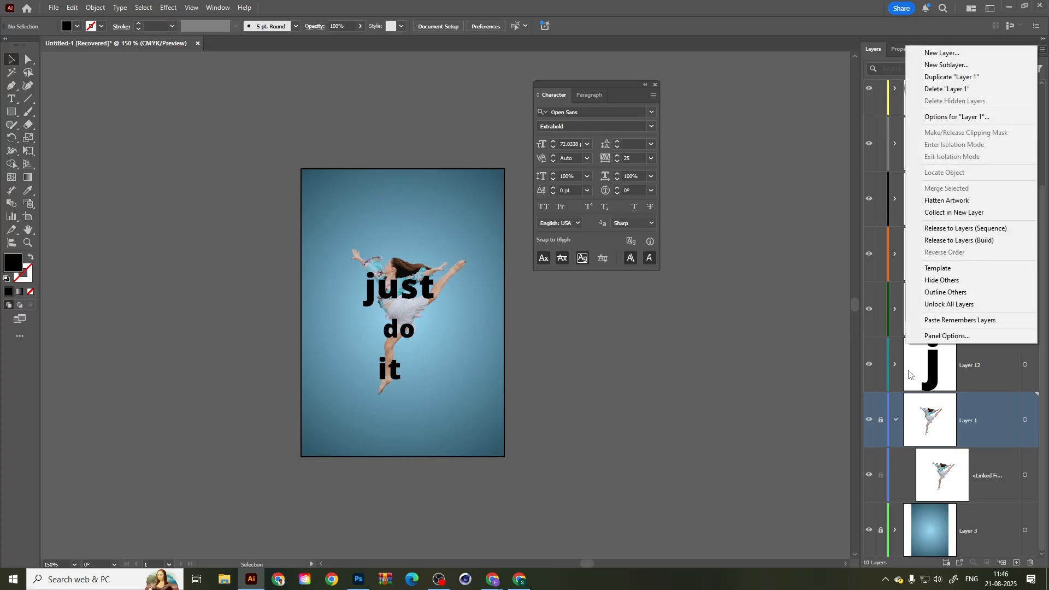
click(948, 337)
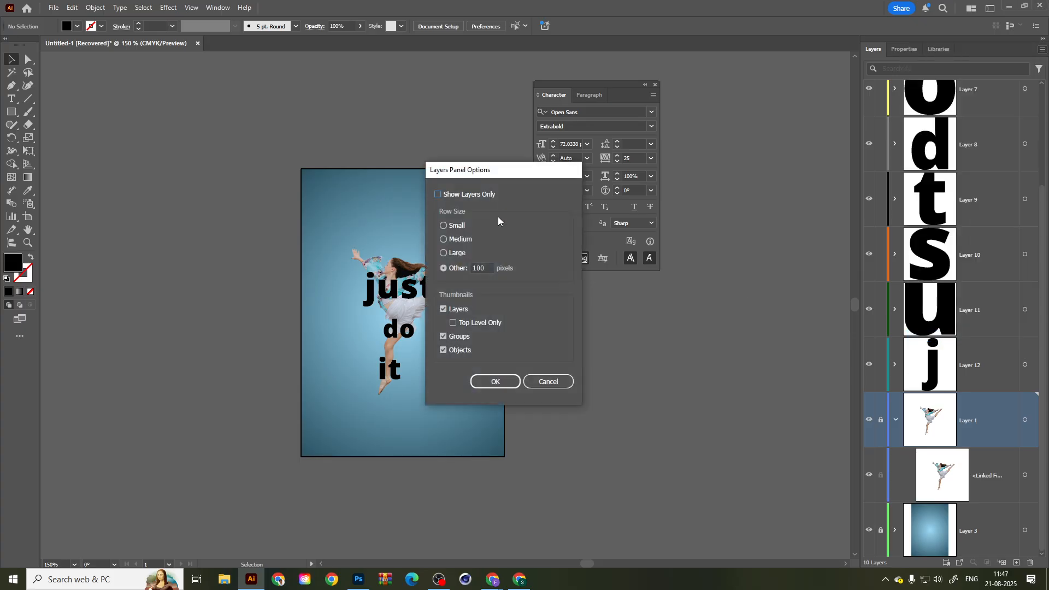
click(449, 239)
click(495, 381)
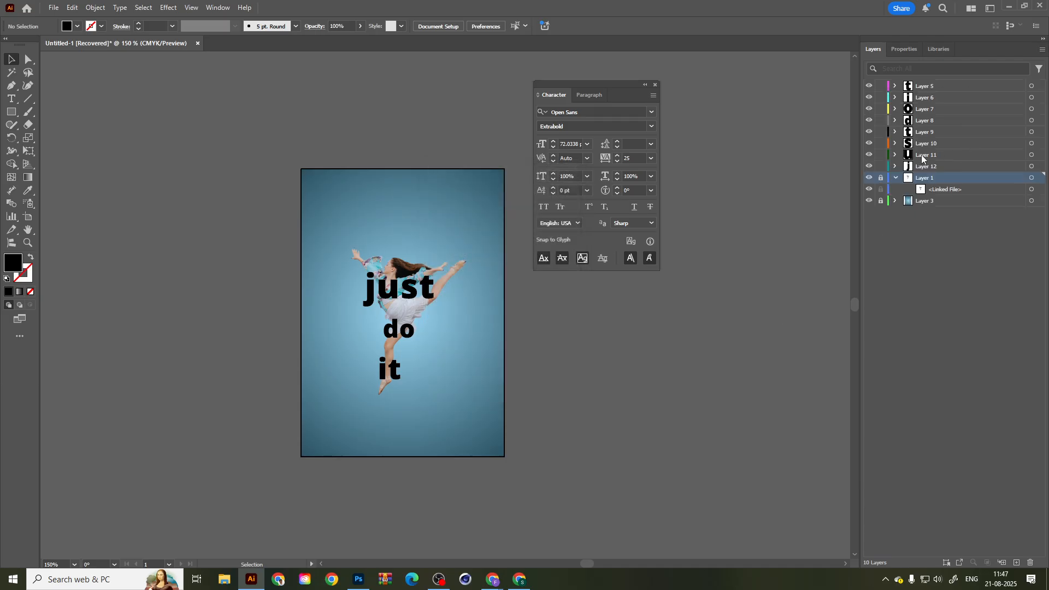
Collapse Layer 1, which holds the dancer photo, and rename it "Image".
click(925, 166)
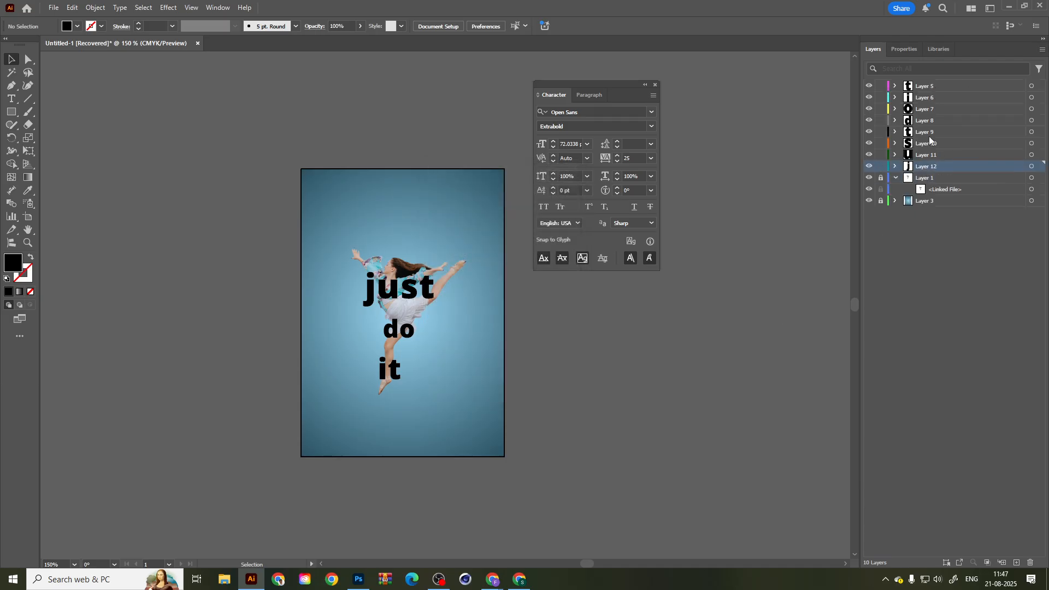
click(895, 178)
click(920, 181)
double_click(922, 178)
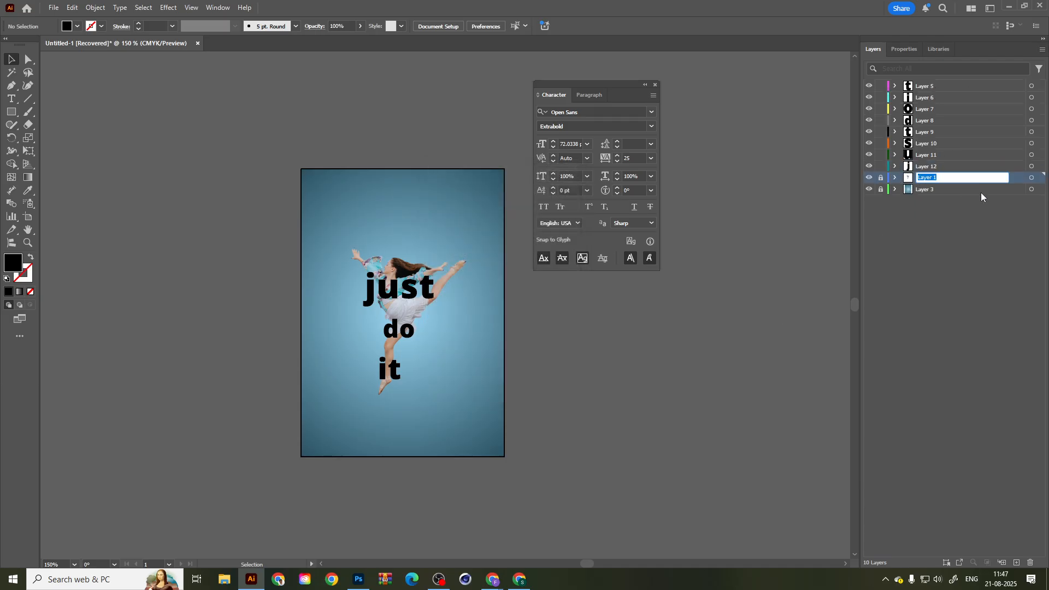
text(Image)
key(Return)
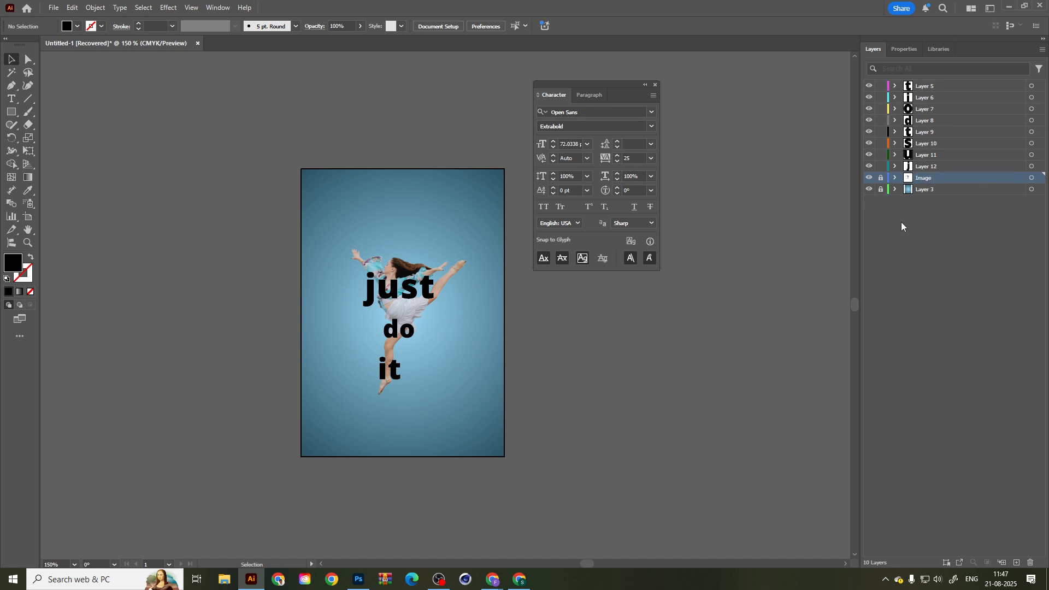
Duplicate the eight letter layers, Layer 5 through Layer 12.
click(934, 156)
click(935, 167)
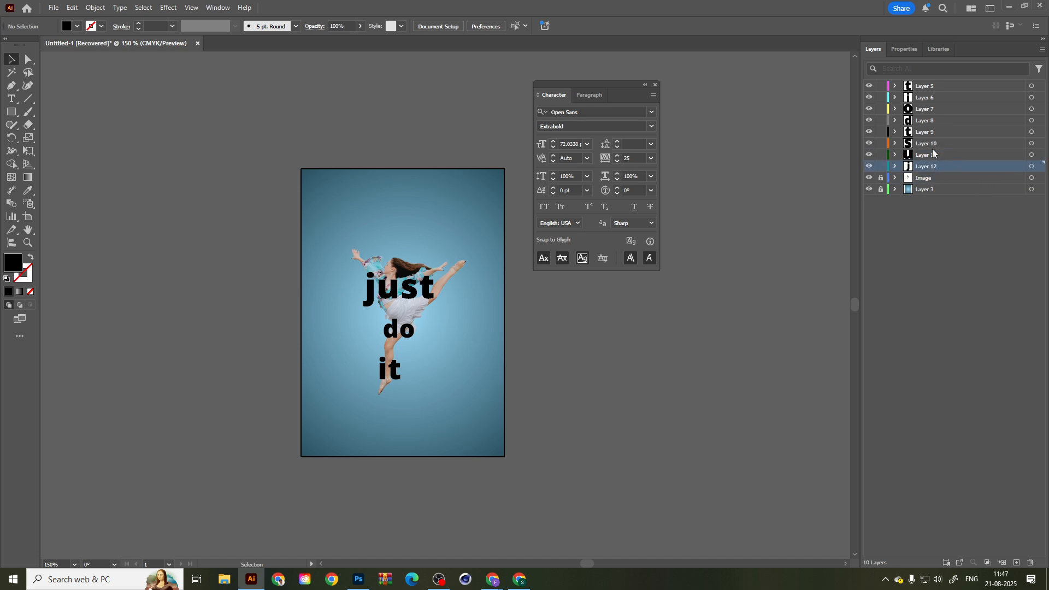
shift+click(927, 90)
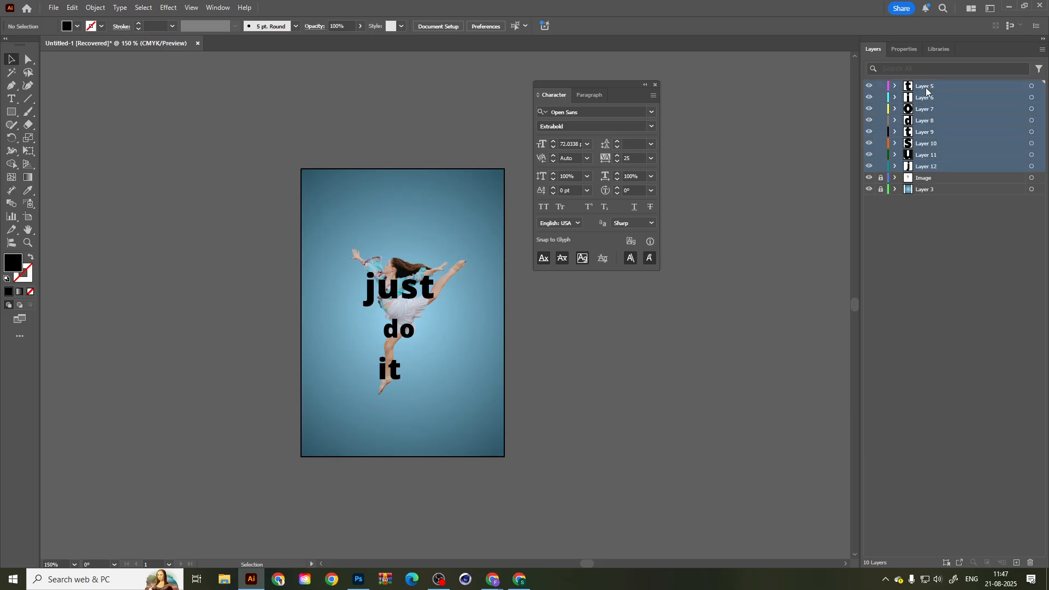
click(1042, 49)
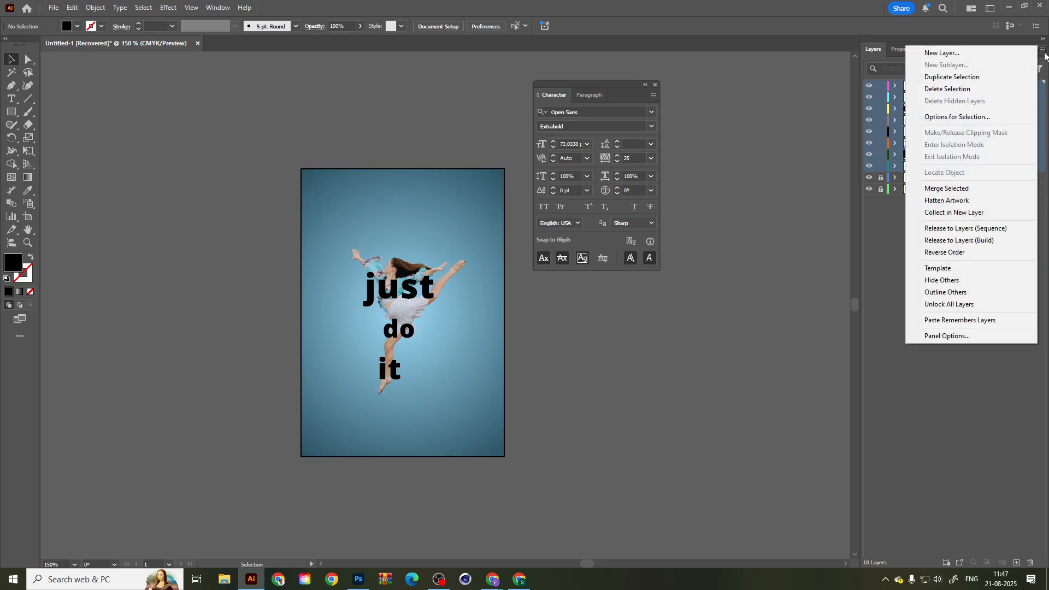
click(995, 78)
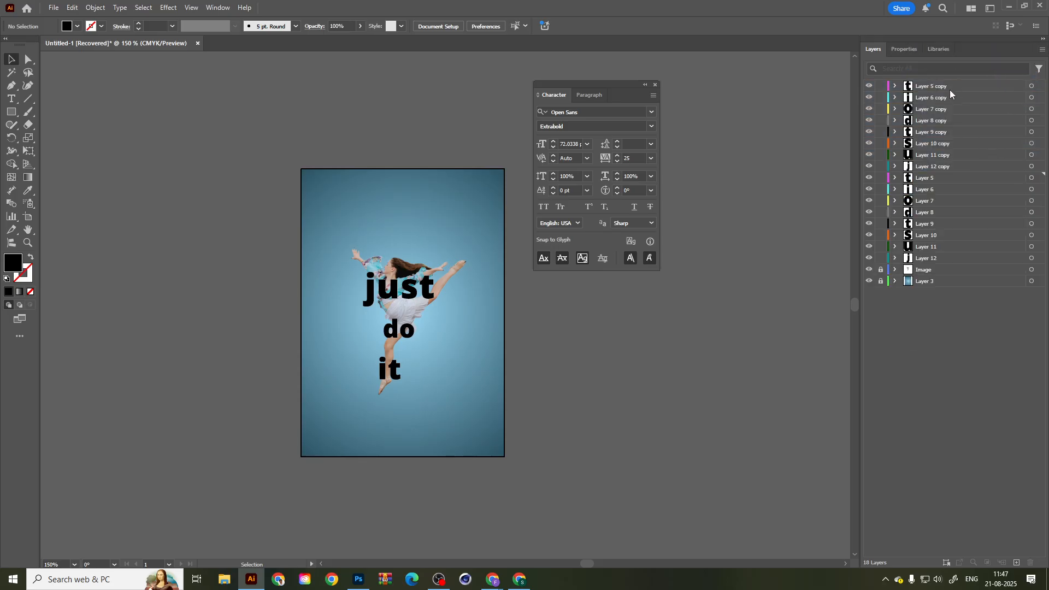
Move the eight copied letter layers between the Image layer and Layer 3, and clear the layer selection.
click(926, 258)
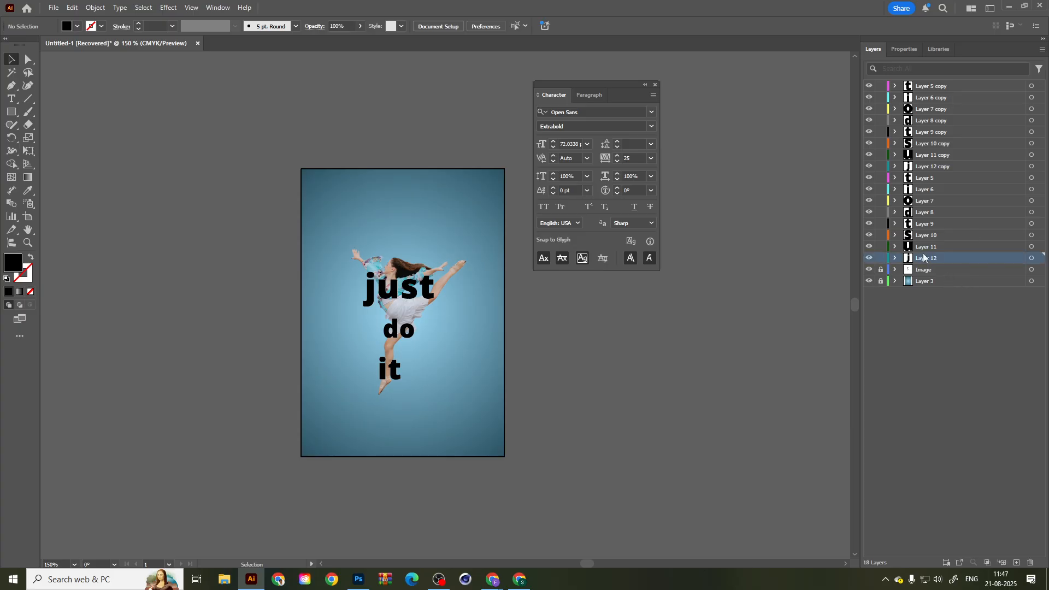
click(925, 166)
shift+click(937, 90)
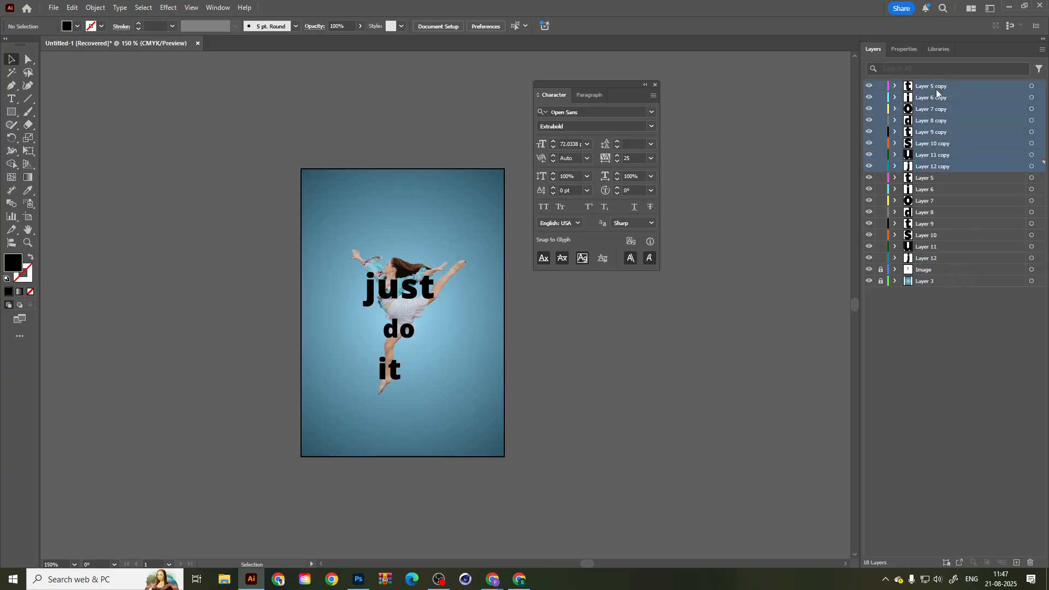
drag(926, 169, 923, 280)
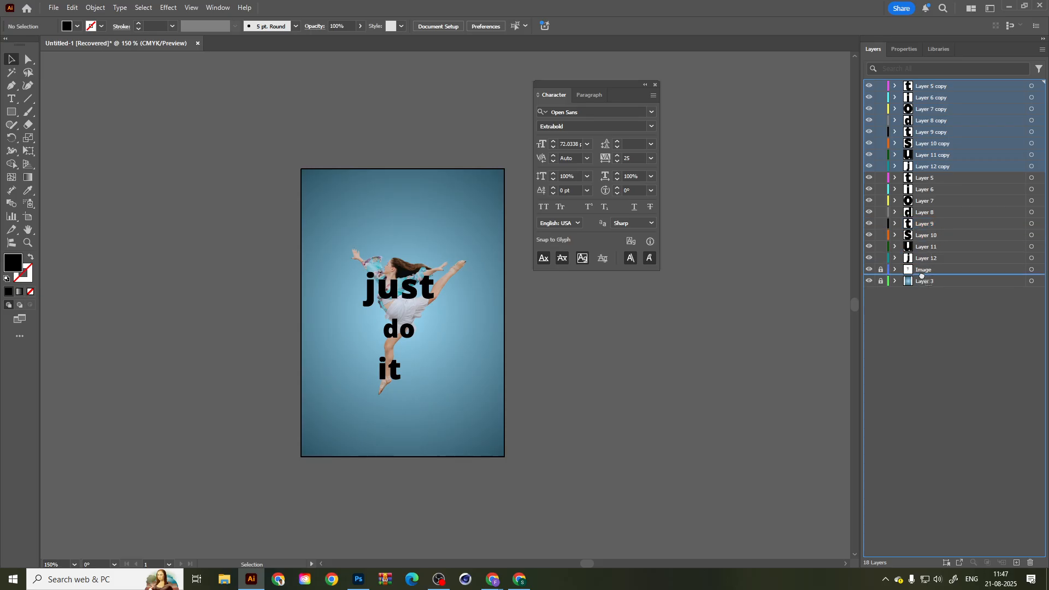
click(952, 352)
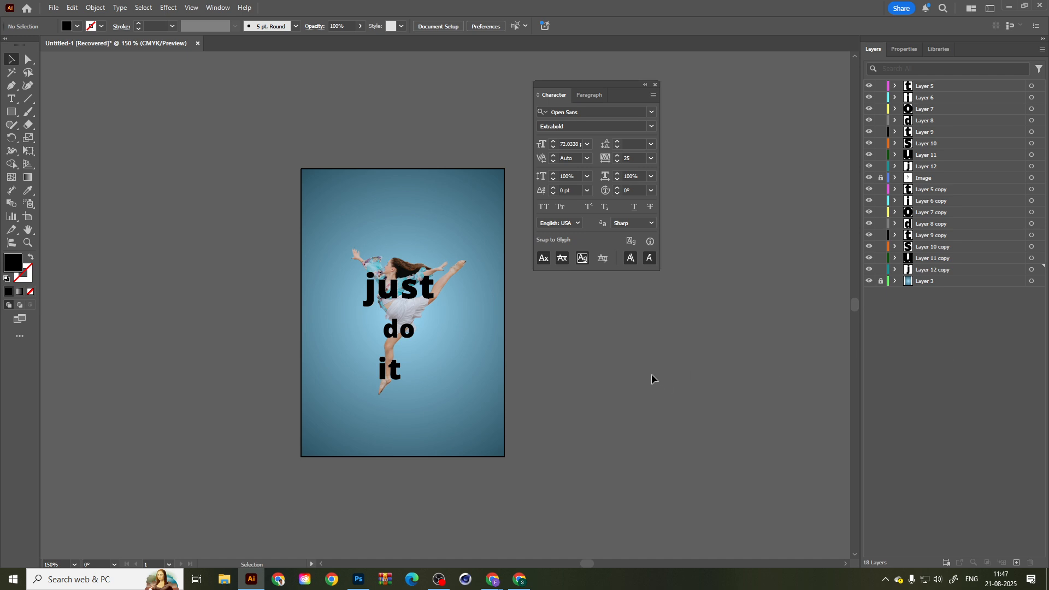
Fill all the front and back letters with white (ffffff) and clear the selection.
scroll(421, 326, up, 2)
scroll(427, 379, up, 4)
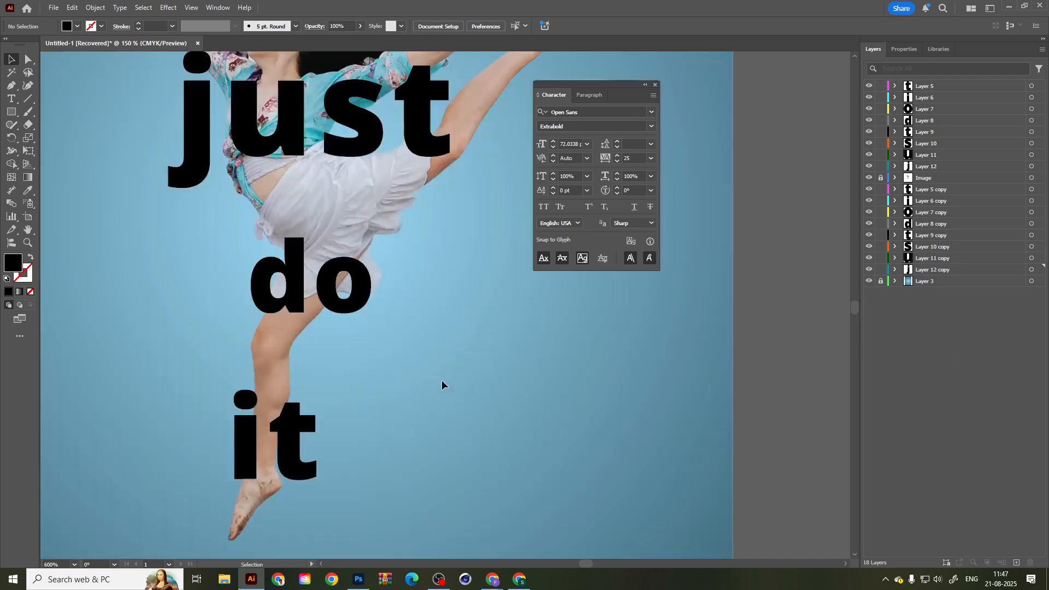
scroll(442, 385, down, 2)
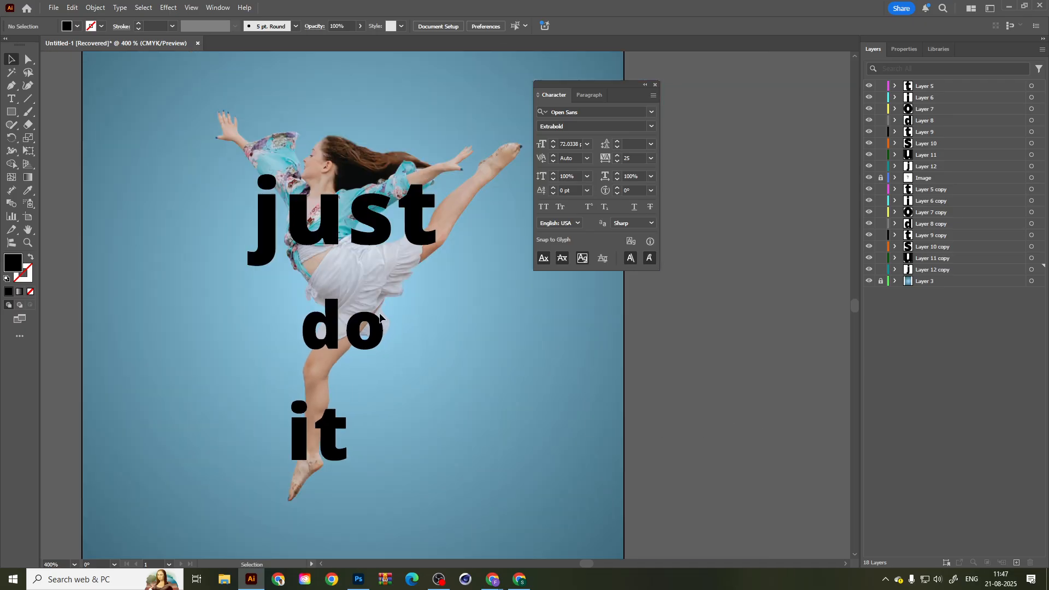
key(ctrl+a)
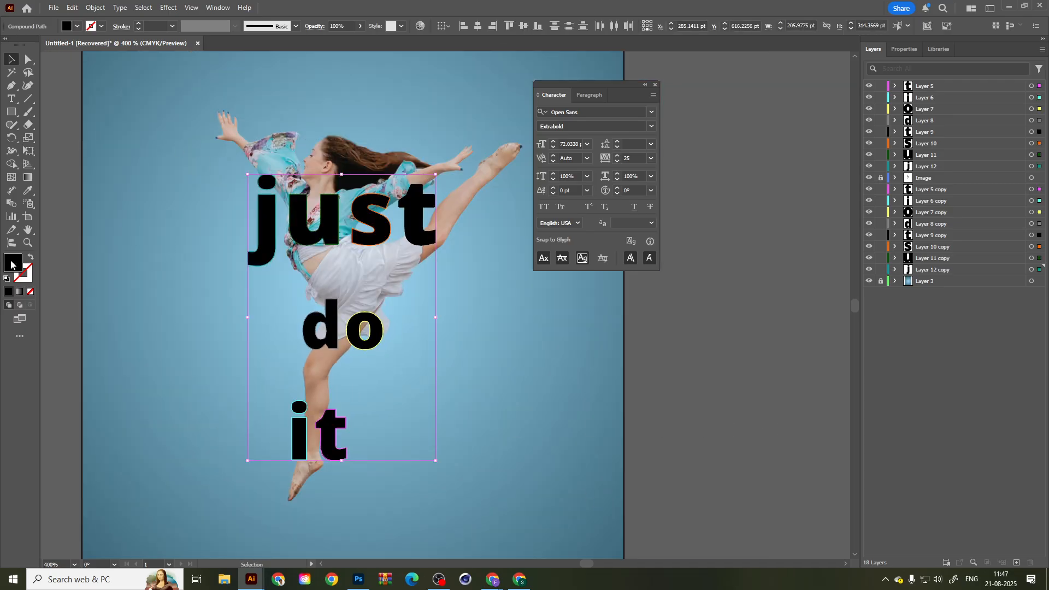
double_click(11, 265)
text(ffffff)
click(696, 272)
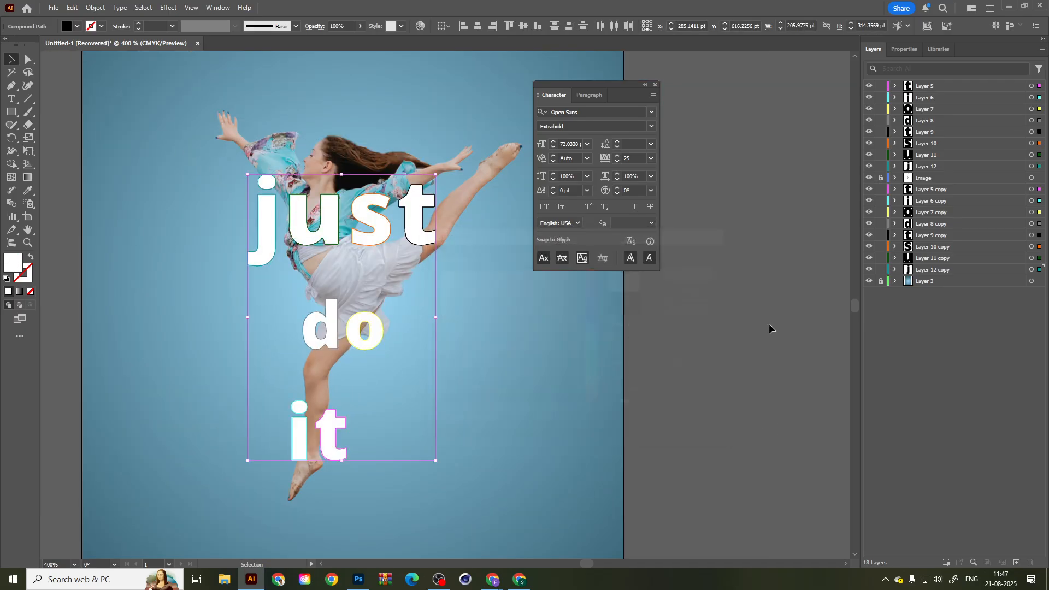
click(767, 324)
Set the row size of the layer list to Large.
drag(502, 354, 509, 346)
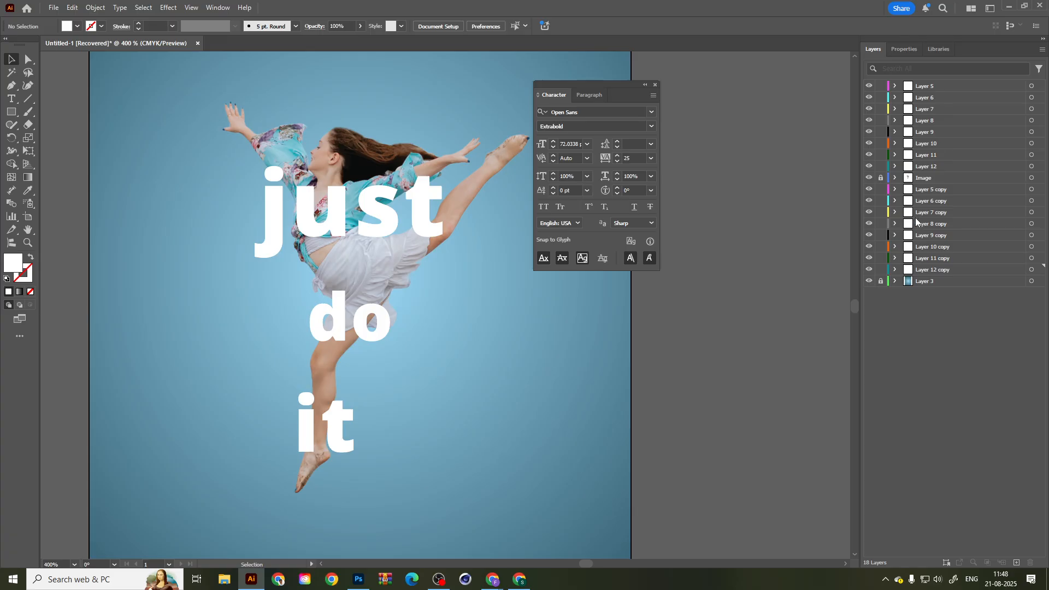
click(1042, 49)
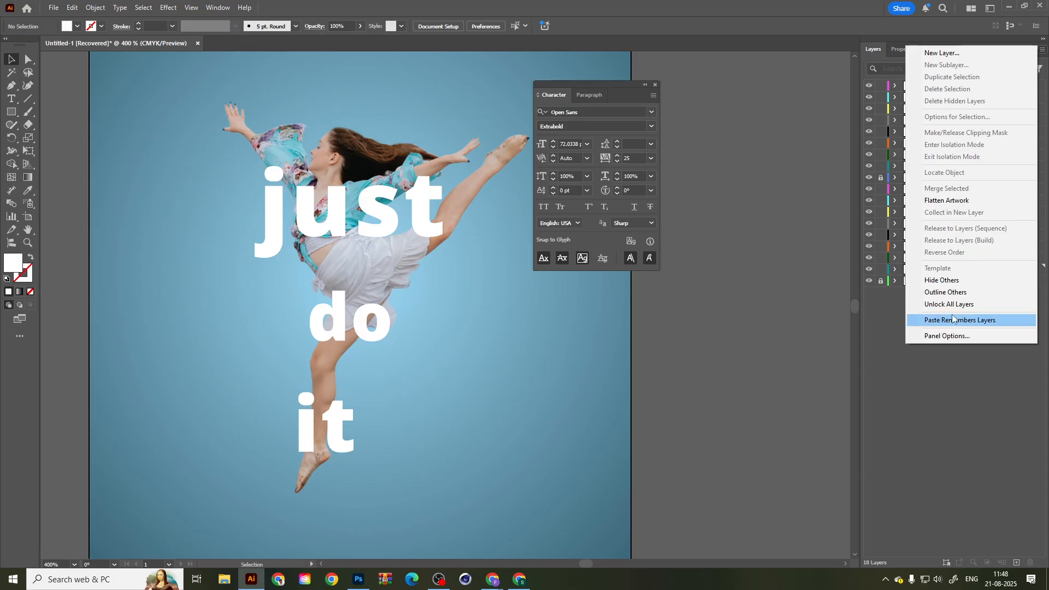
click(956, 336)
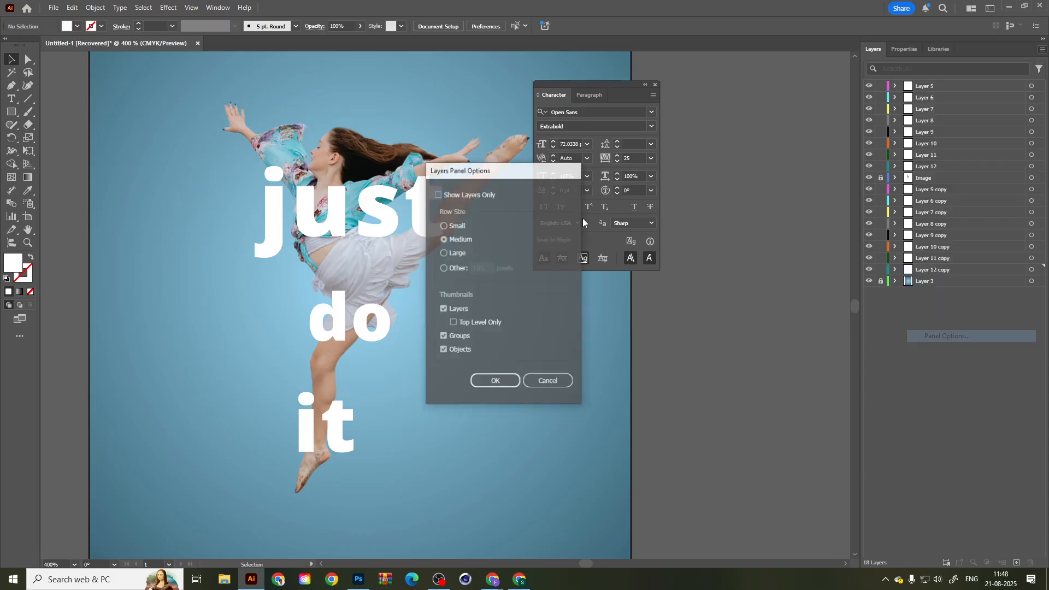
click(447, 252)
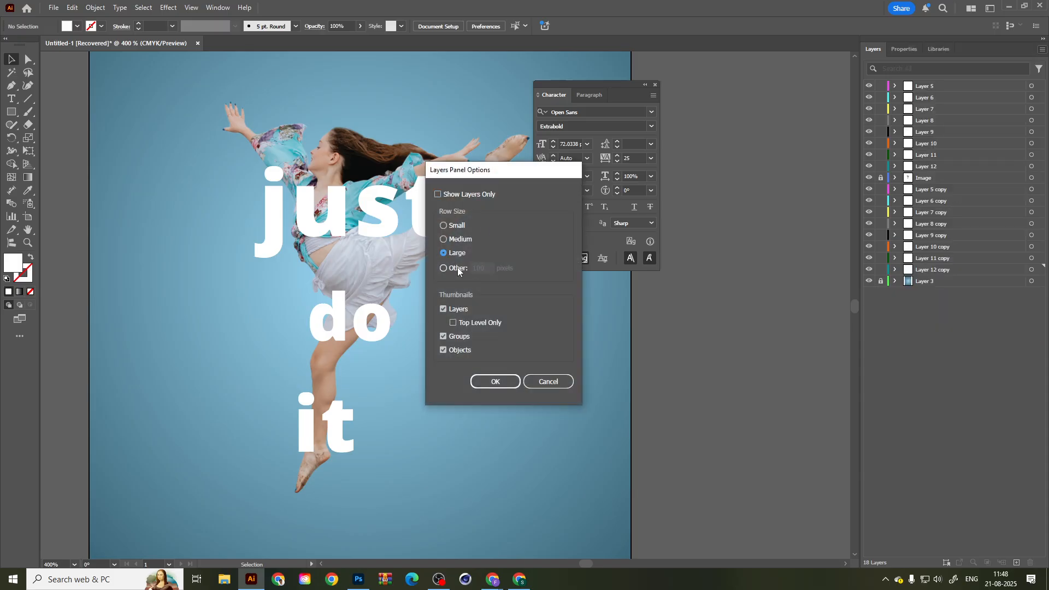
click(506, 381)
Display the transparency settings on their own over the artboard, and close the gradient and character settings.
click(206, 8)
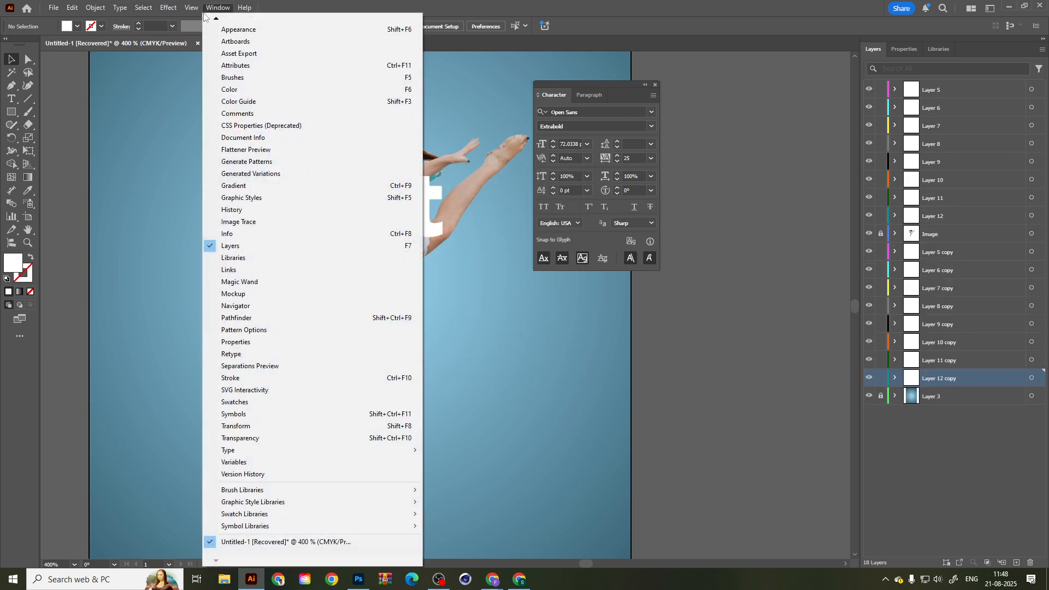
click(270, 438)
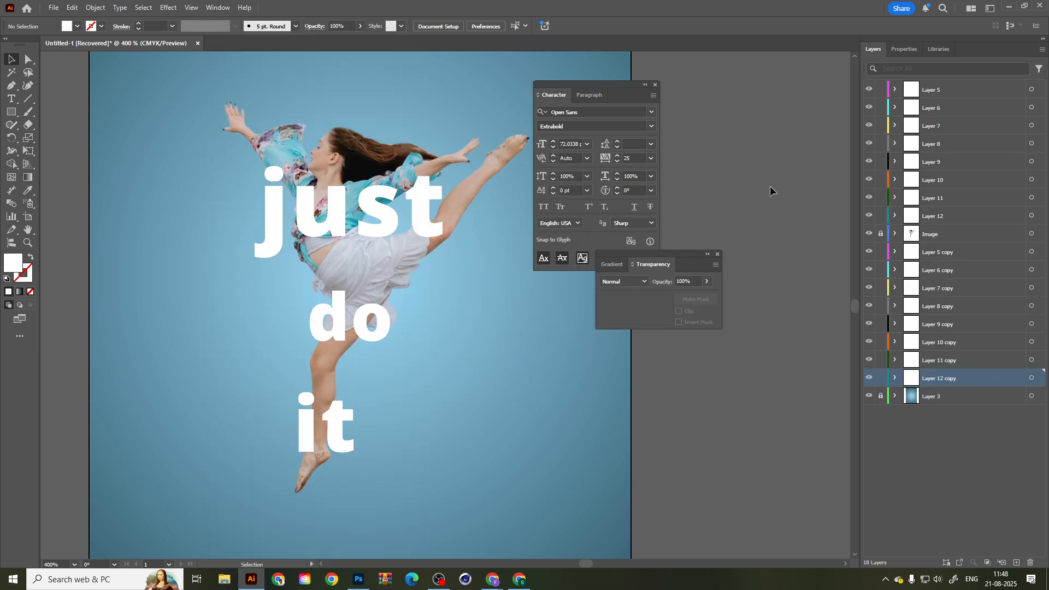
drag(655, 264, 425, 152)
drag(660, 257, 780, 169)
click(847, 167)
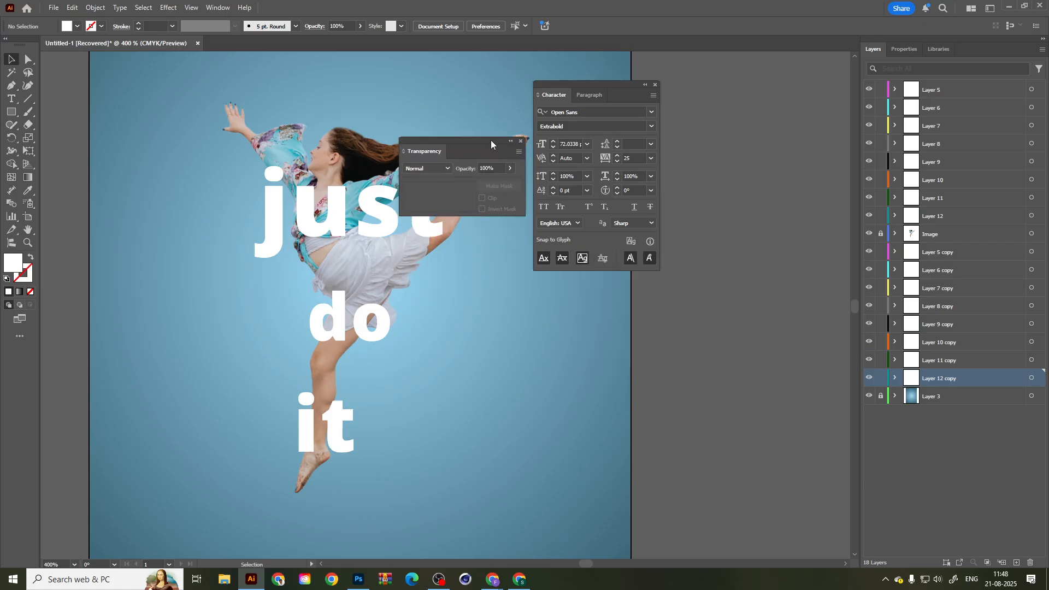
drag(490, 143, 556, 307)
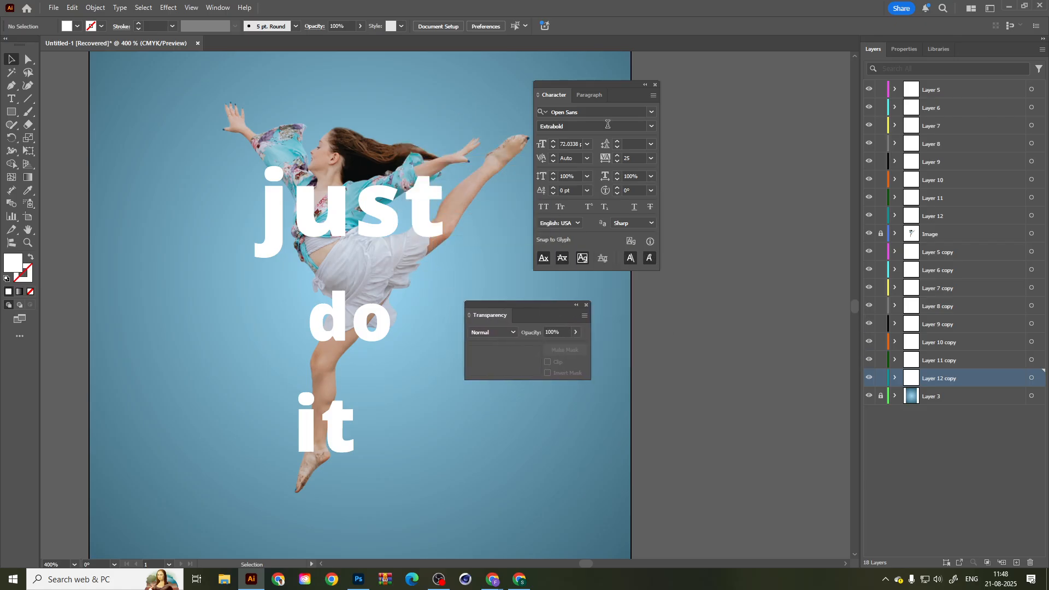
click(655, 85)
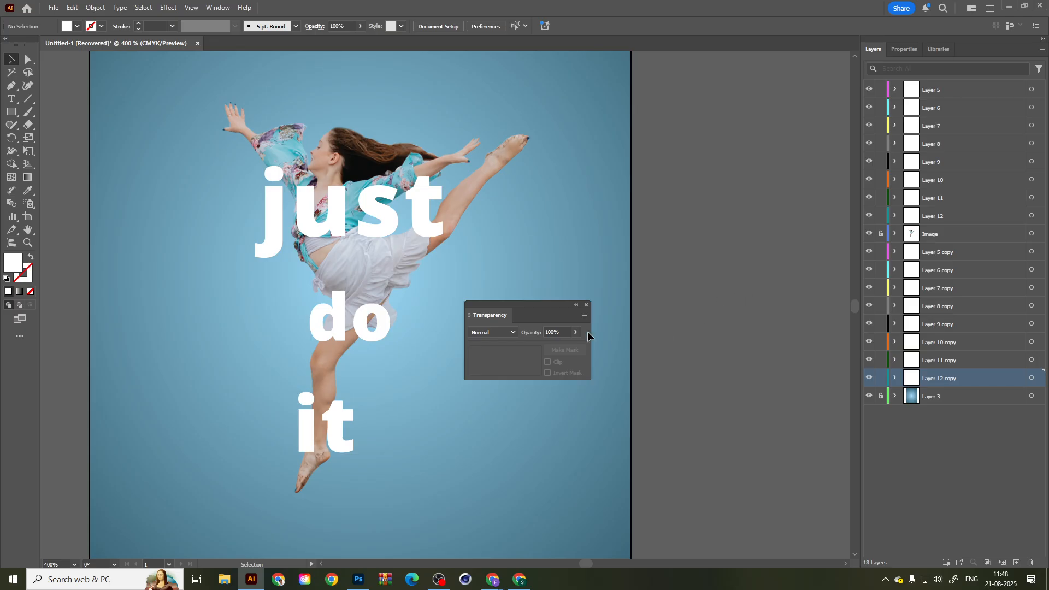
click(475, 331)
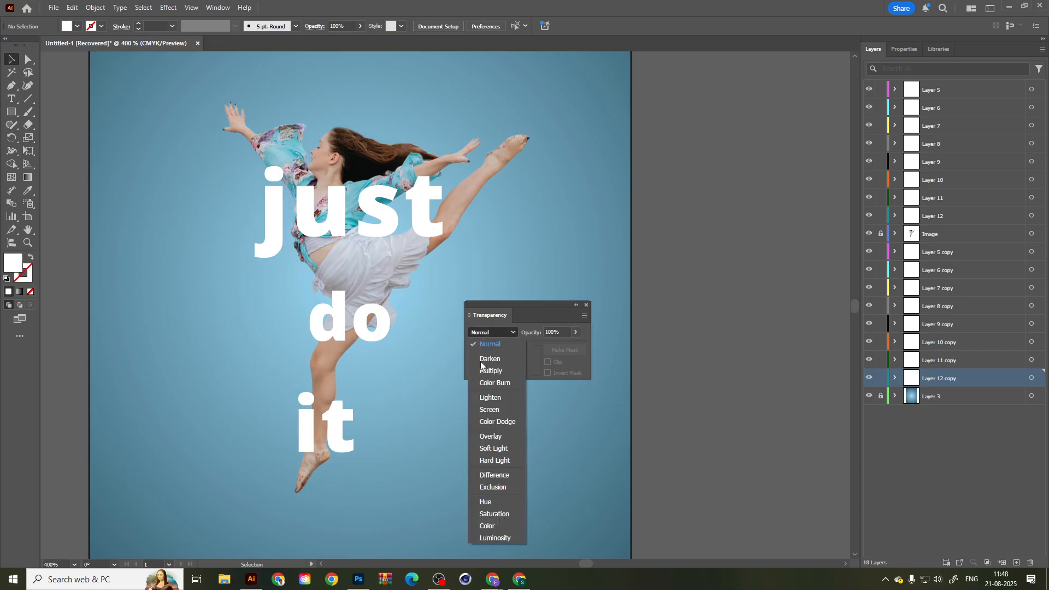
click(522, 319)
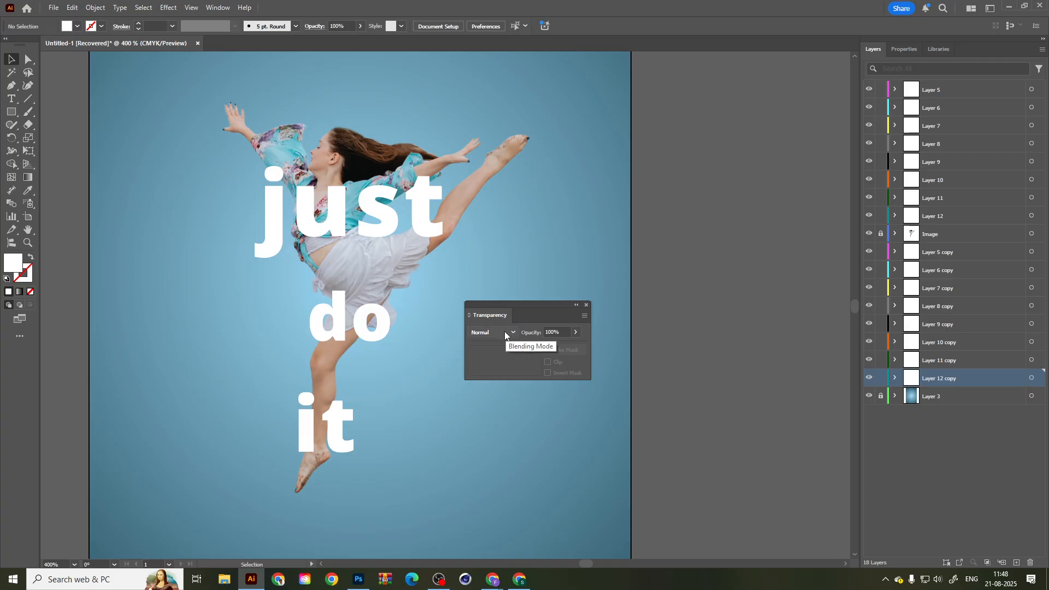
Add an opacity mask to the front letter j on Layer 12, with Clip off and Invert Mask on.
click(268, 218)
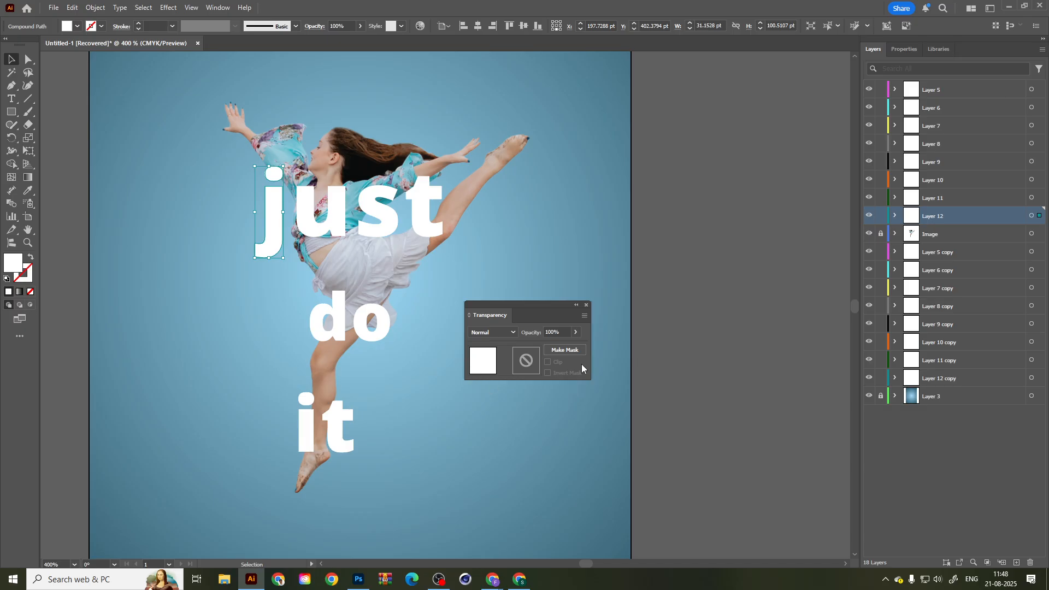
click(572, 350)
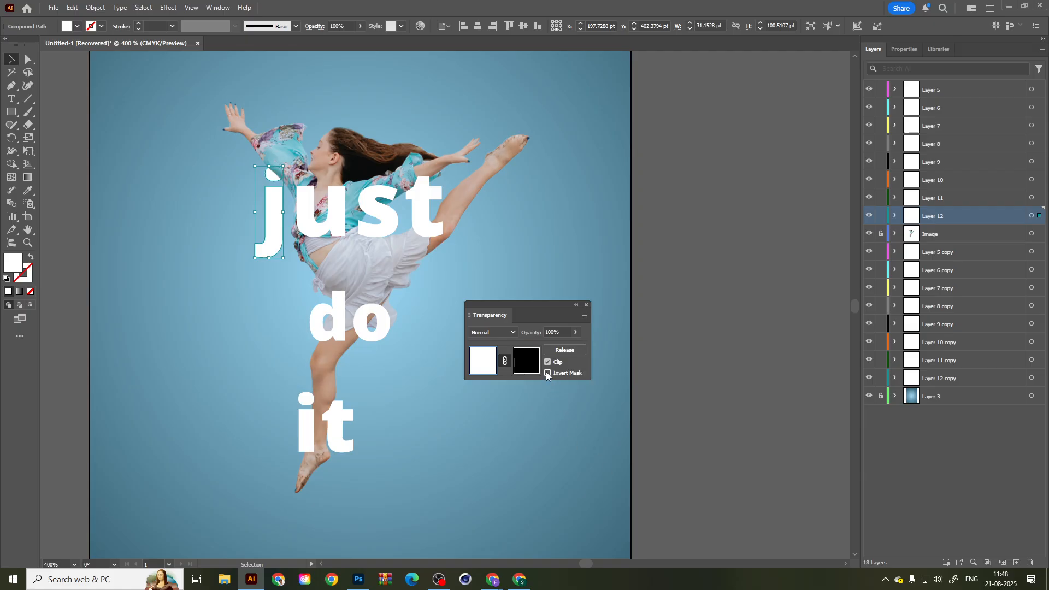
click(548, 363)
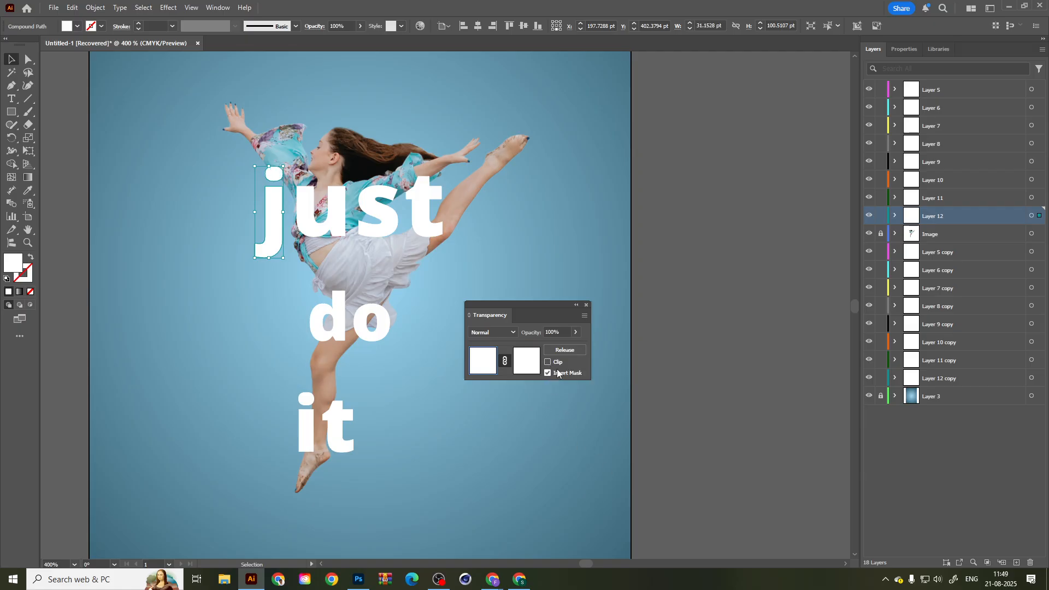
Paint black with the Blob Brush over the j's dot in its opacity mask.
click(528, 363)
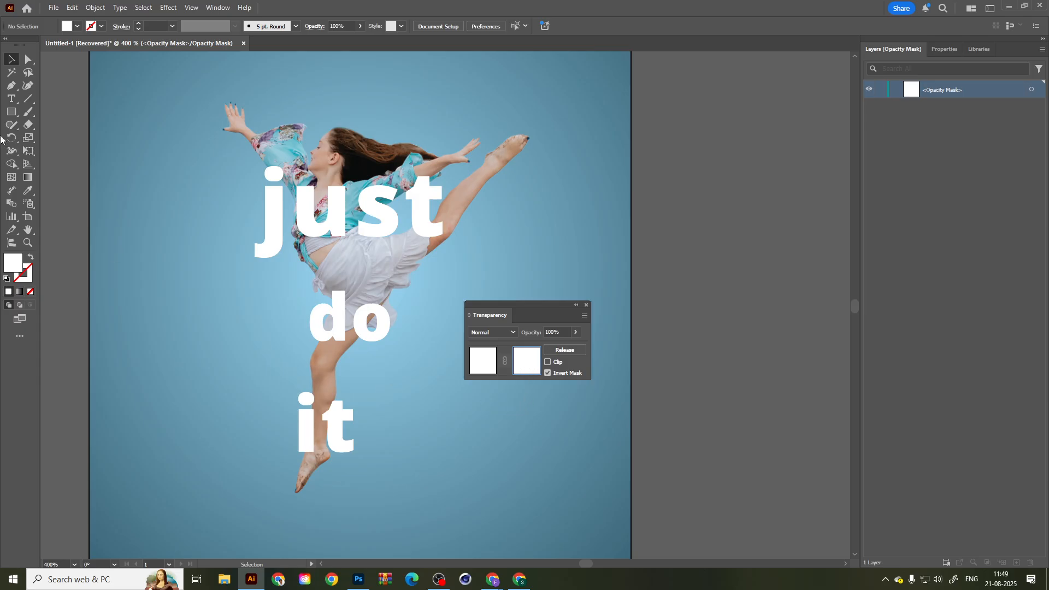
click(29, 113)
click(82, 125)
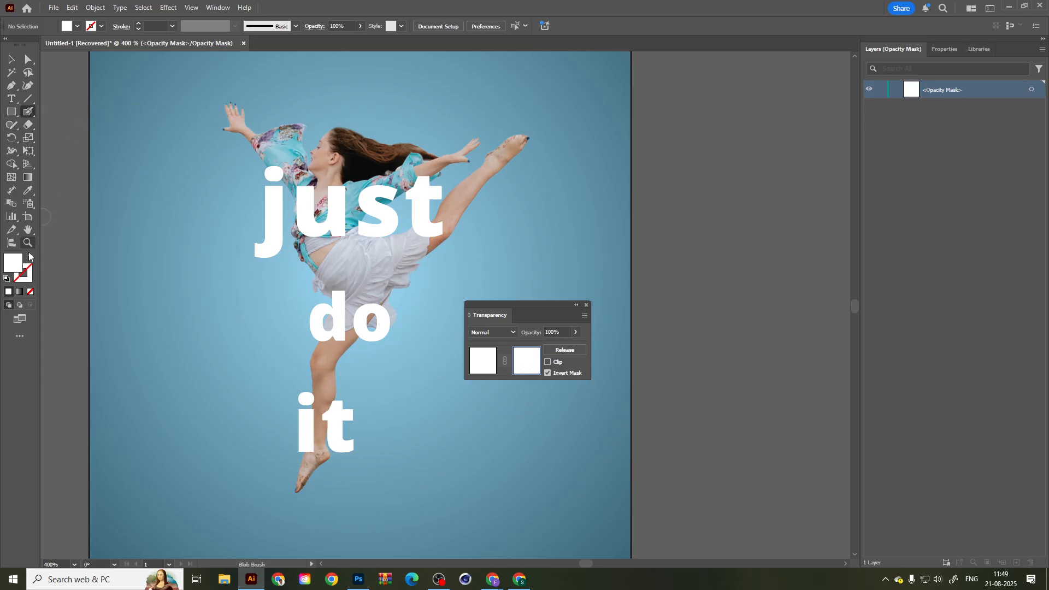
double_click(14, 264)
click(496, 387)
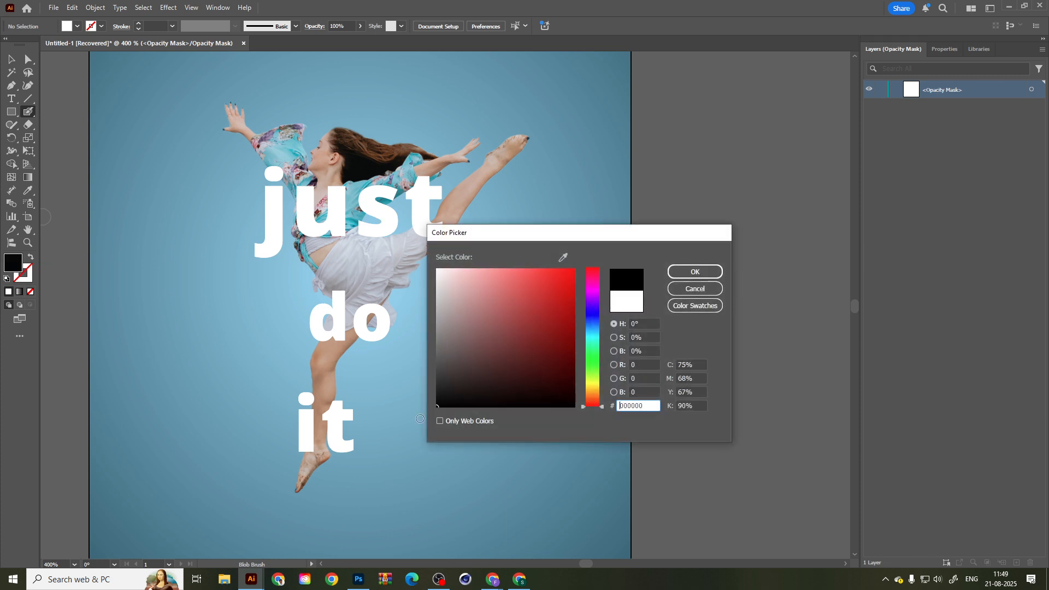
click(695, 272)
scroll(283, 174, up, 4)
drag(264, 161, 304, 175)
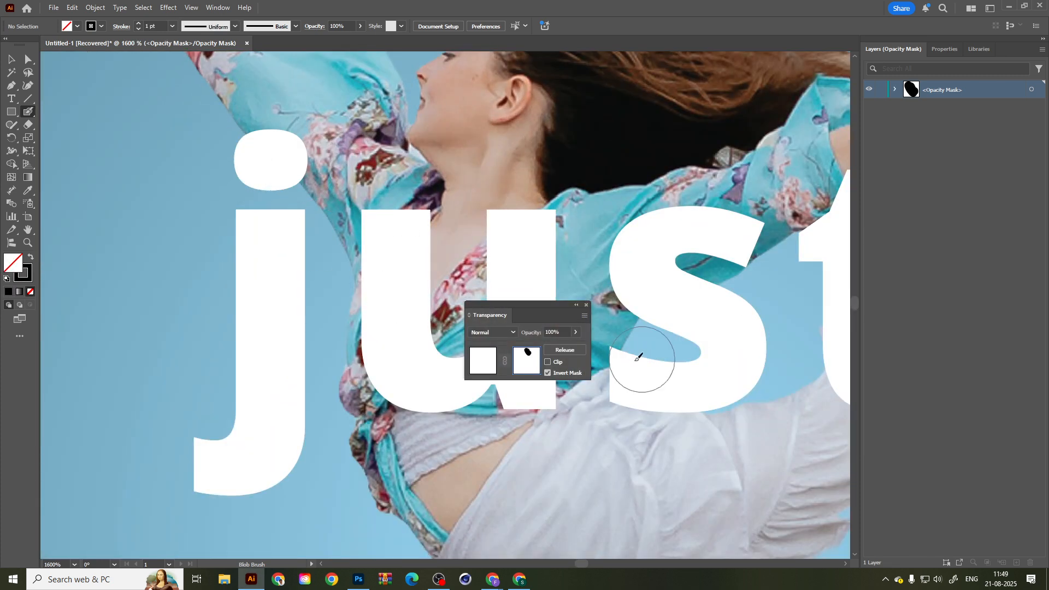
Turn off the inversion of the j's opacity mask and release the mask.
click(548, 373)
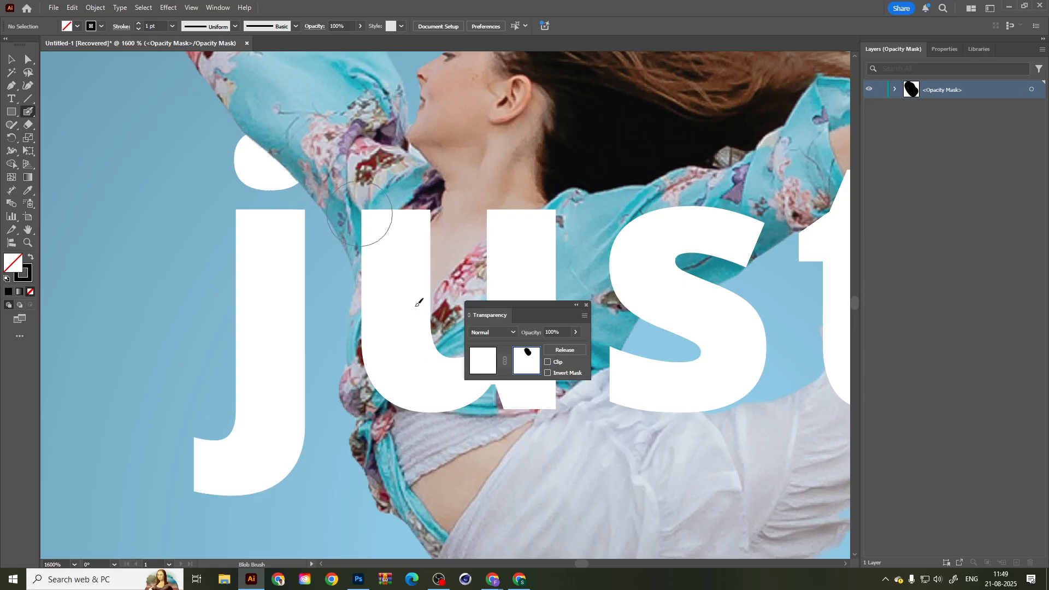
click(558, 350)
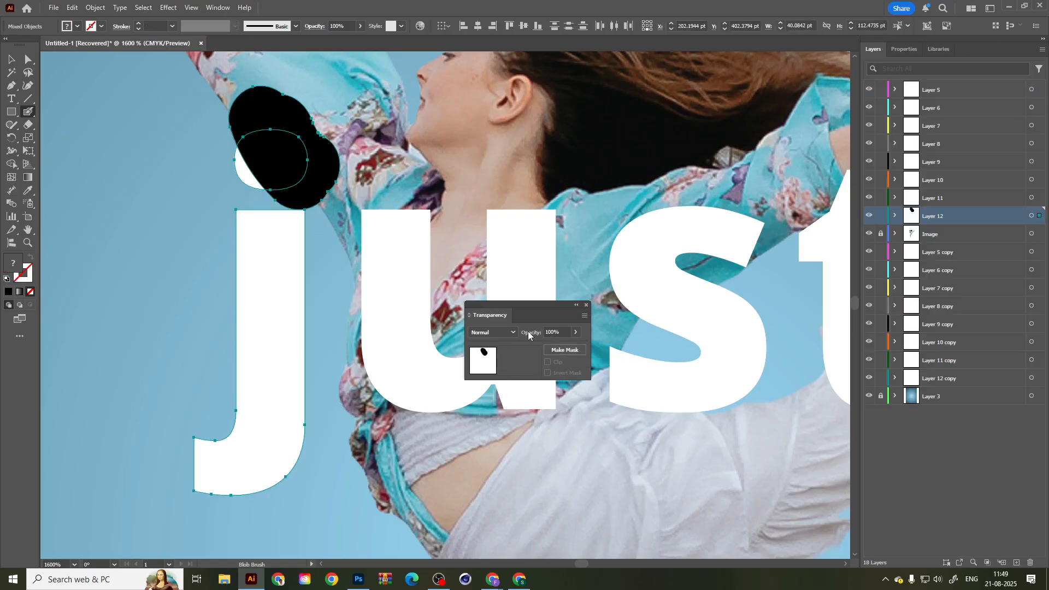
click(565, 350)
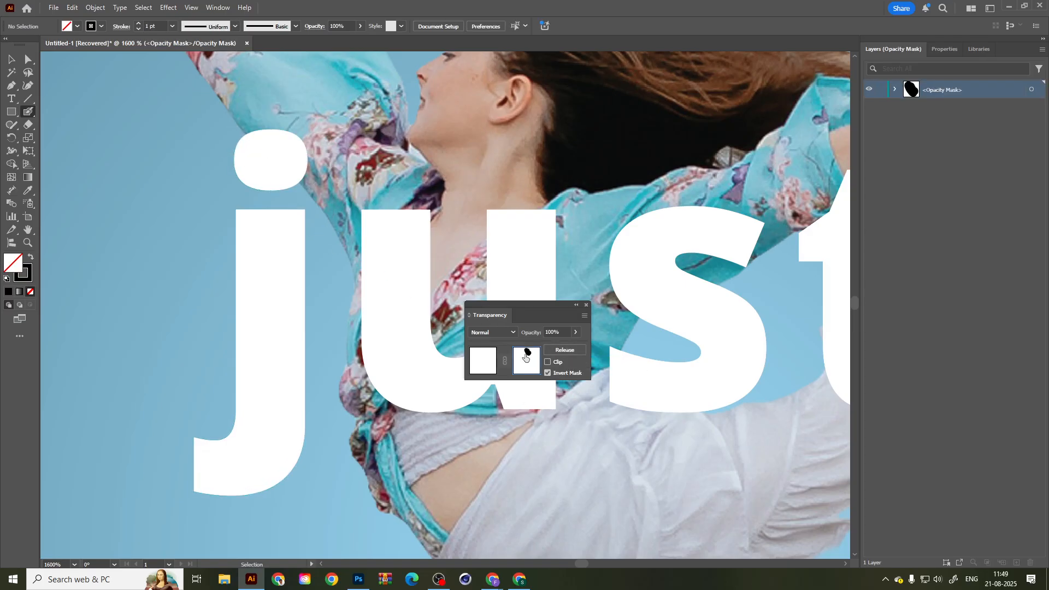
Undo the release, the brush stroke and the setting changes on the j's mask, back to the clipped, inverted mask.
key(ctrl+z)
key(ctrl+z)
key(ctrl+z)
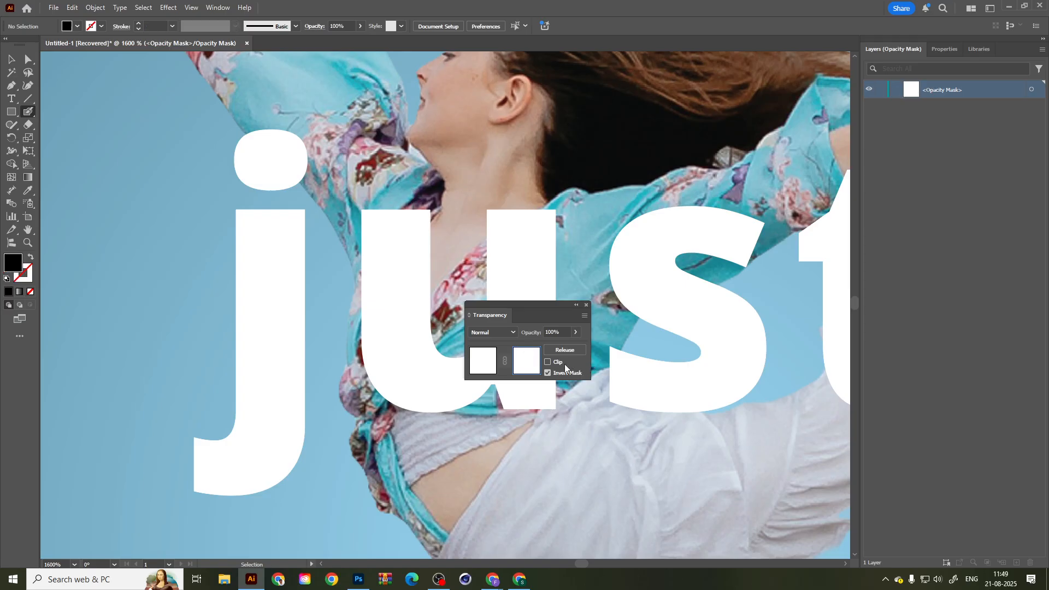
key(ctrl+z)
key(ctrl+z)
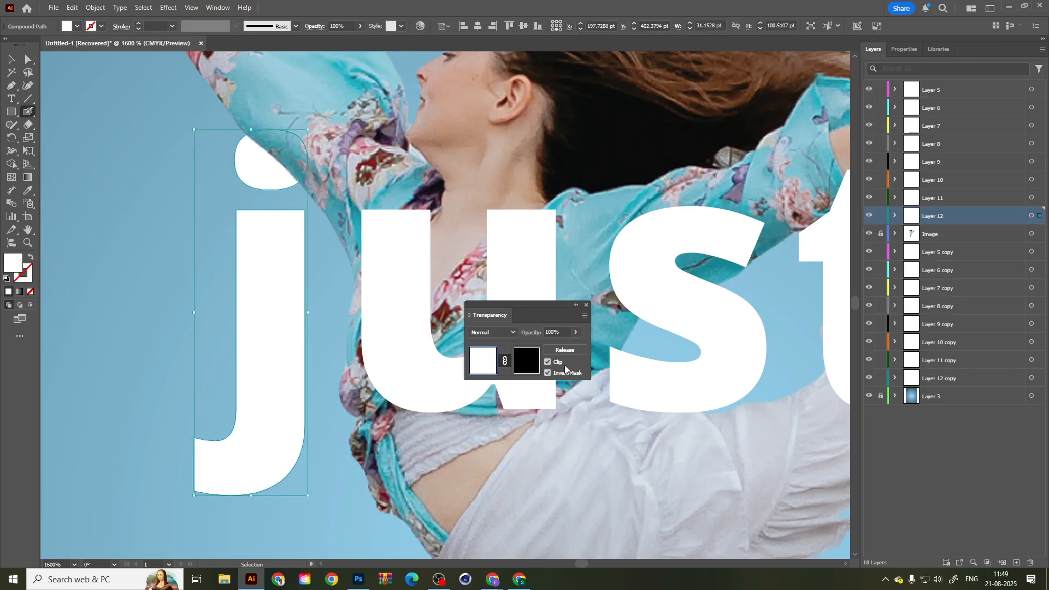
Open the j's opacity mask for editing, and return to the letter artwork without painting.
click(528, 365)
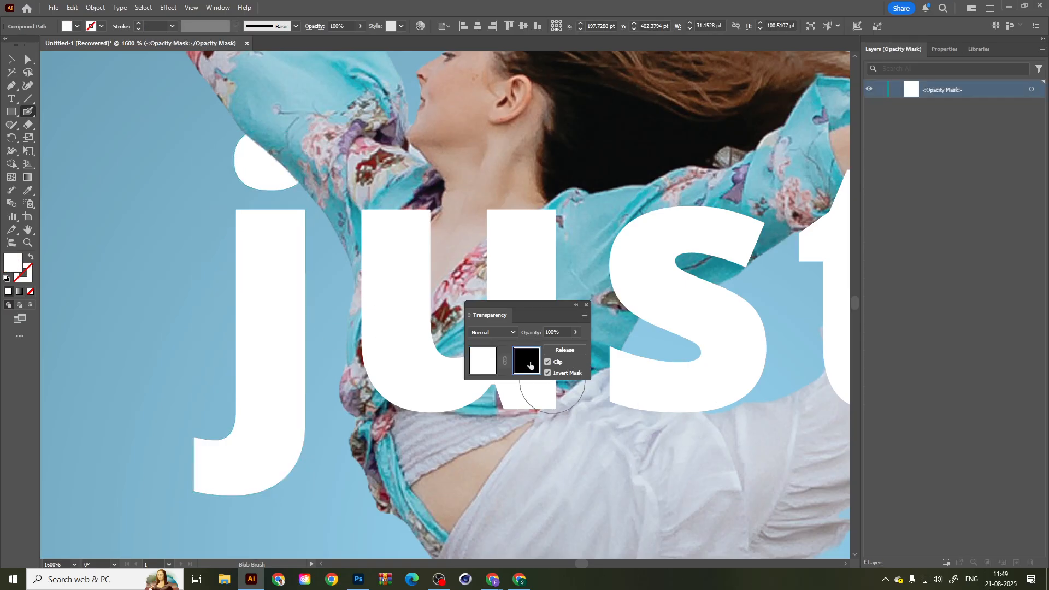
key(space)
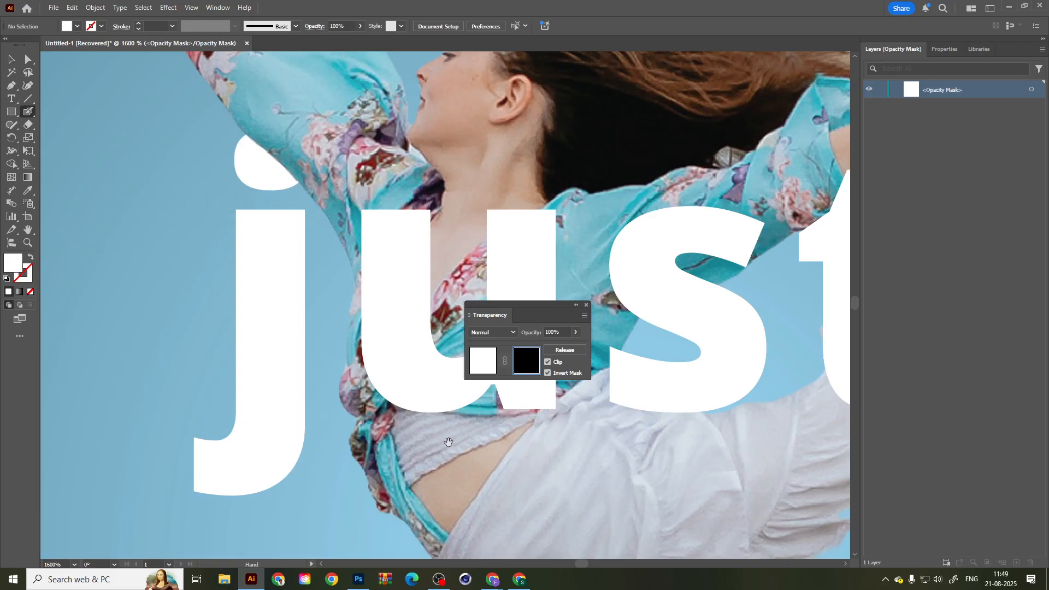
drag(449, 442, 252, 443)
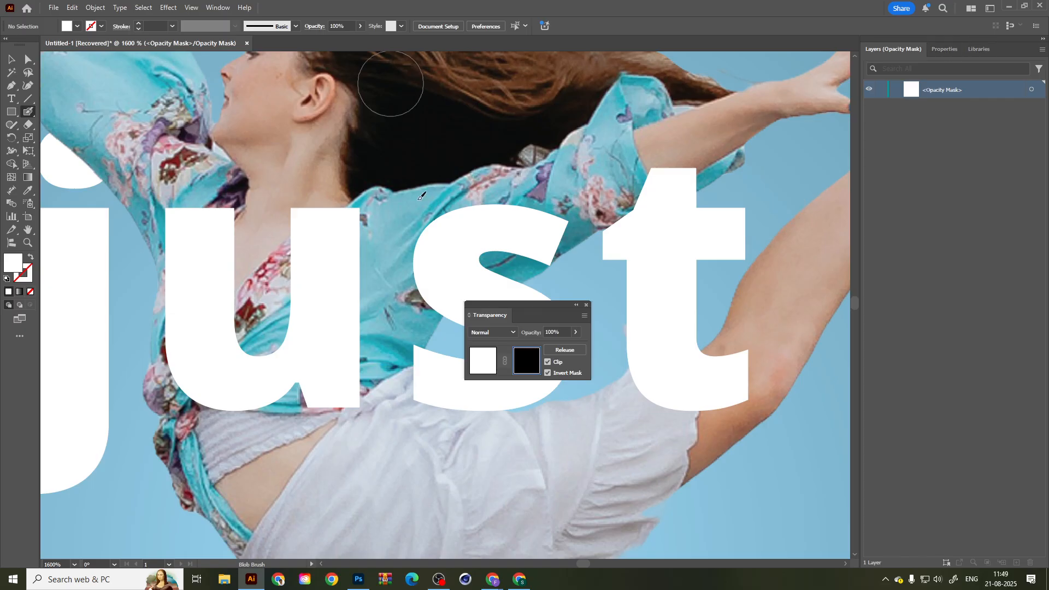
click(475, 367)
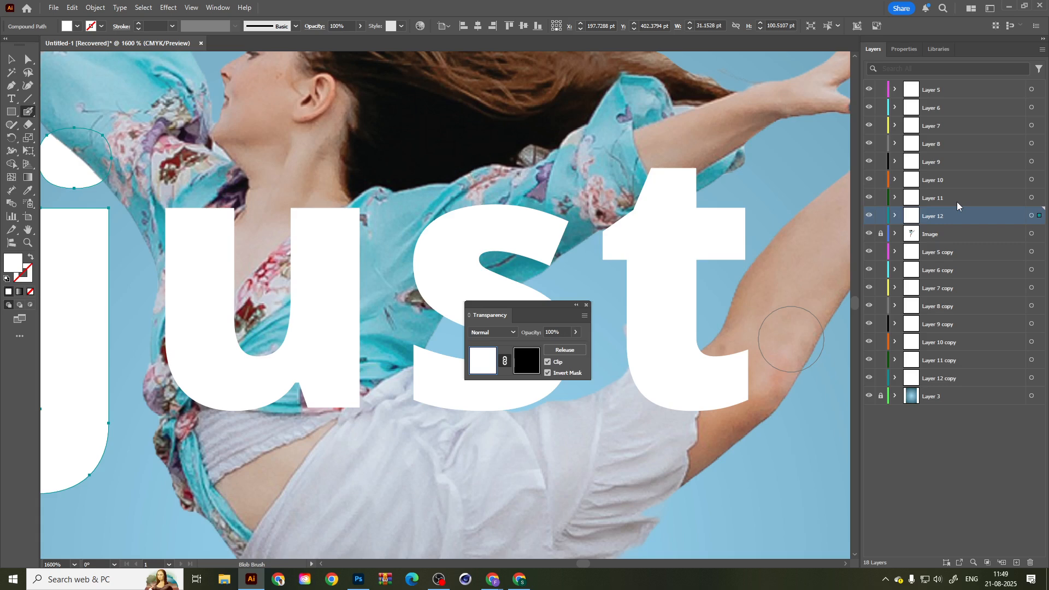
Select the front letter s on Layer 10, try moving it onto the t, and undo the move.
key(v)
click(465, 243)
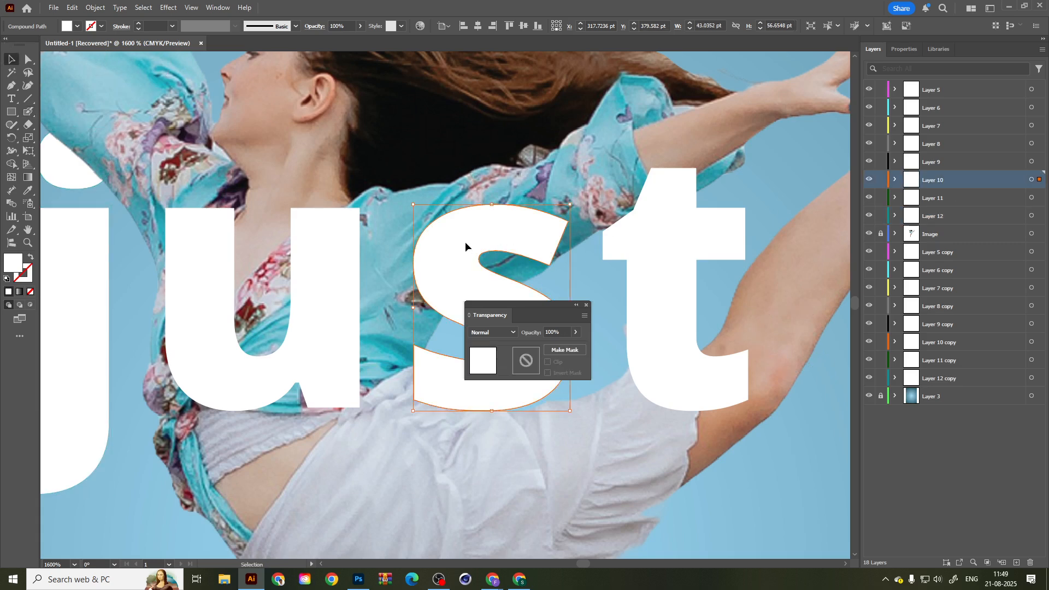
drag(465, 242, 729, 376)
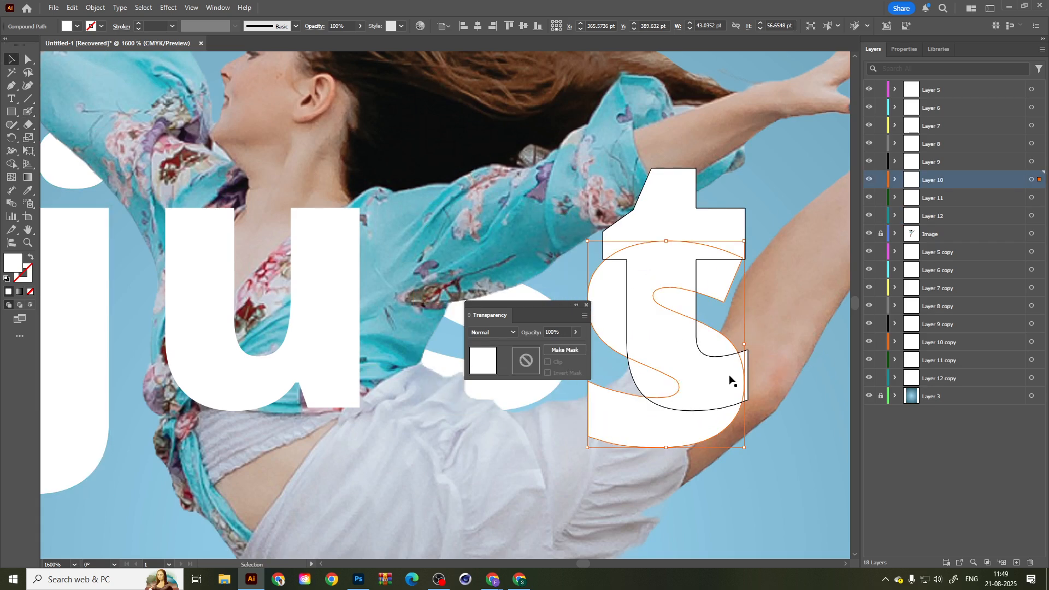
key(ctrl+z)
Move the transparency settings clear of the selected front letter s on Layer 10, and add an opacity mask to the letter.
drag(518, 309, 625, 365)
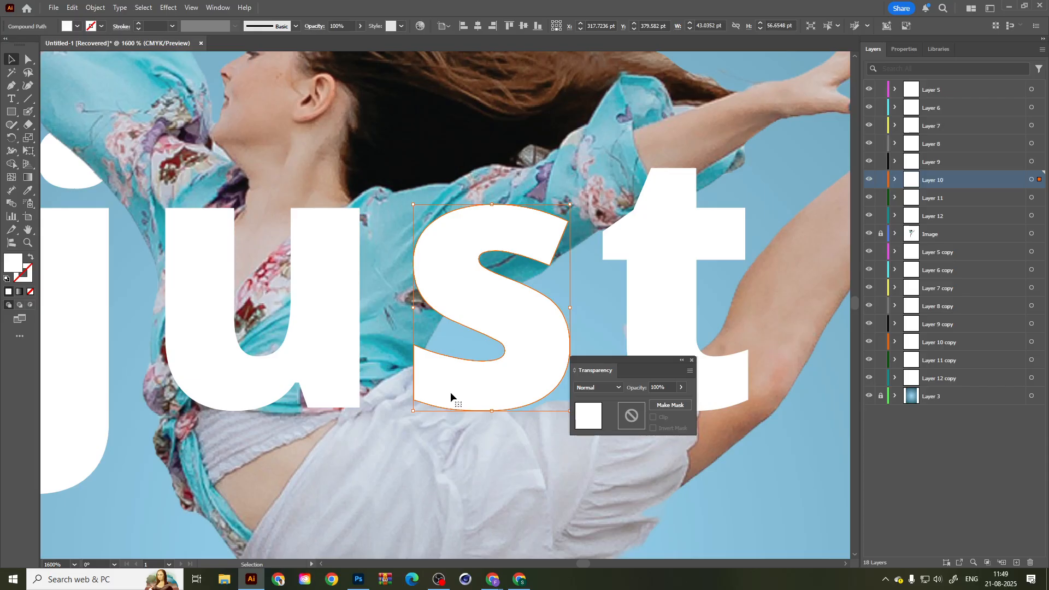
click(673, 405)
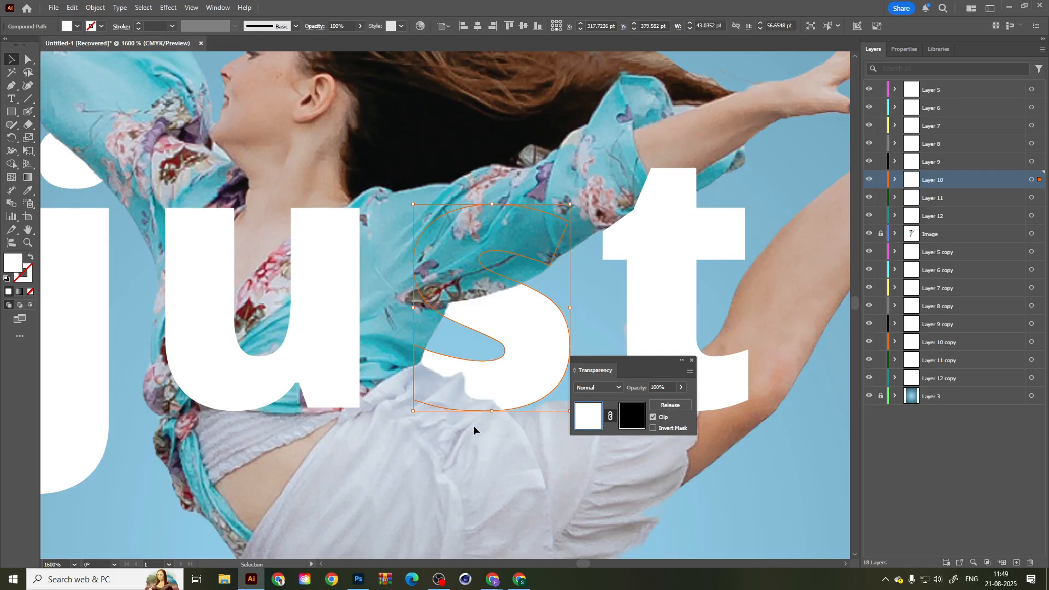
Paint white in the front s's opacity mask with the Blob Brush to reveal the letter over the sleeve, and return to the artwork.
click(634, 425)
click(28, 112)
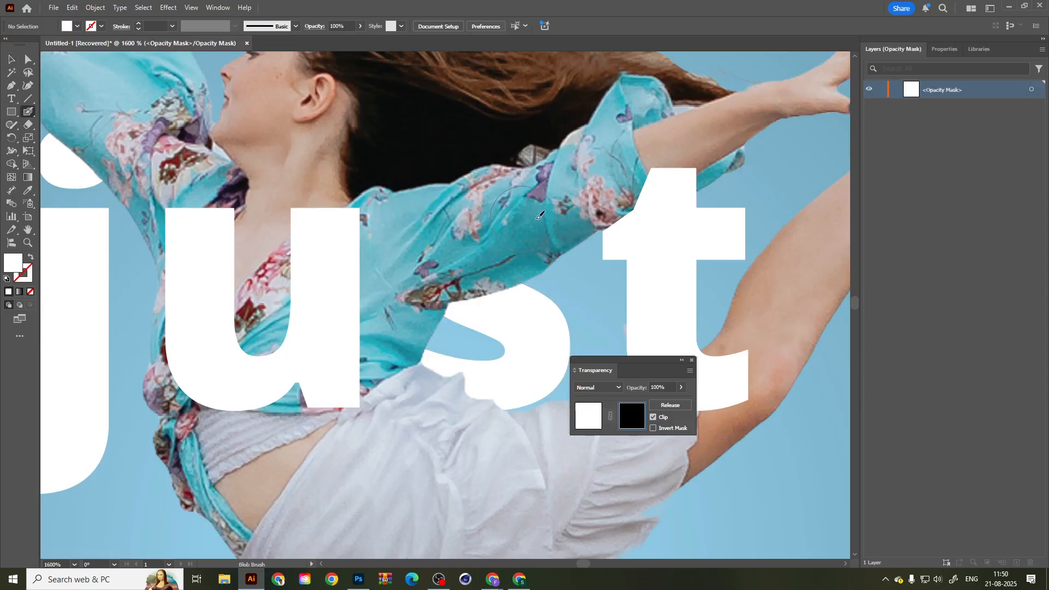
drag(538, 218, 451, 243)
mouse_move(561, 228)
mouse_down()
mouse_move(423, 279)
mouse_move(494, 290)
mouse_move(485, 313)
mouse_up()
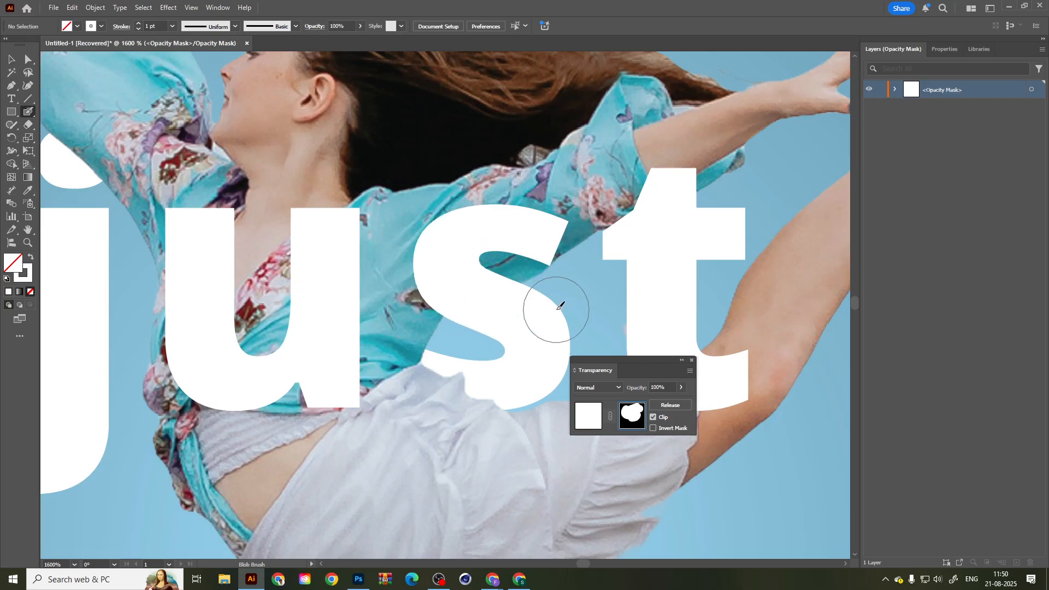
drag(549, 321, 474, 301)
drag(449, 270, 149, 238)
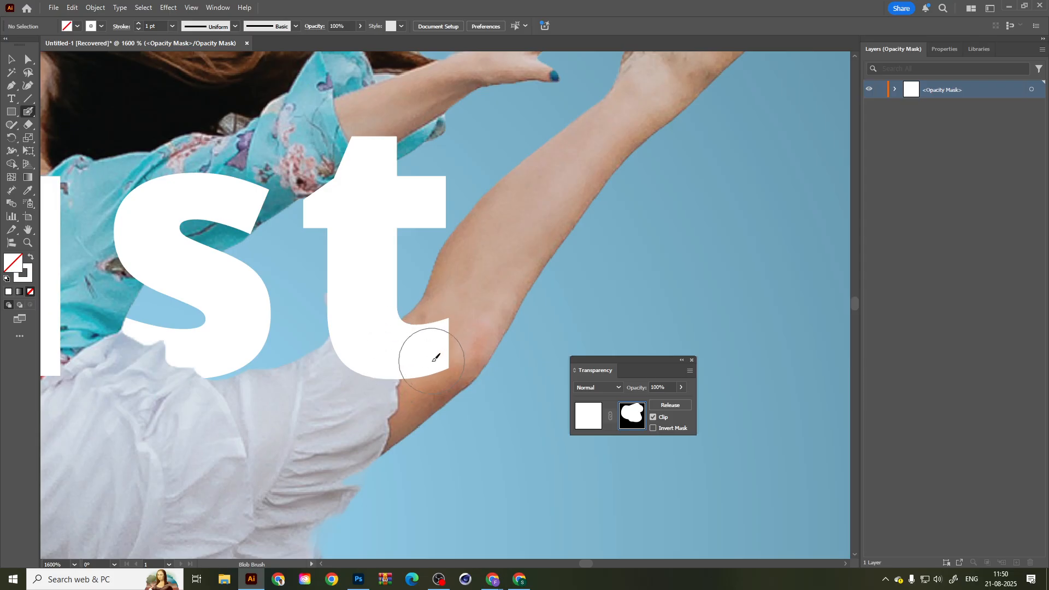
click(590, 424)
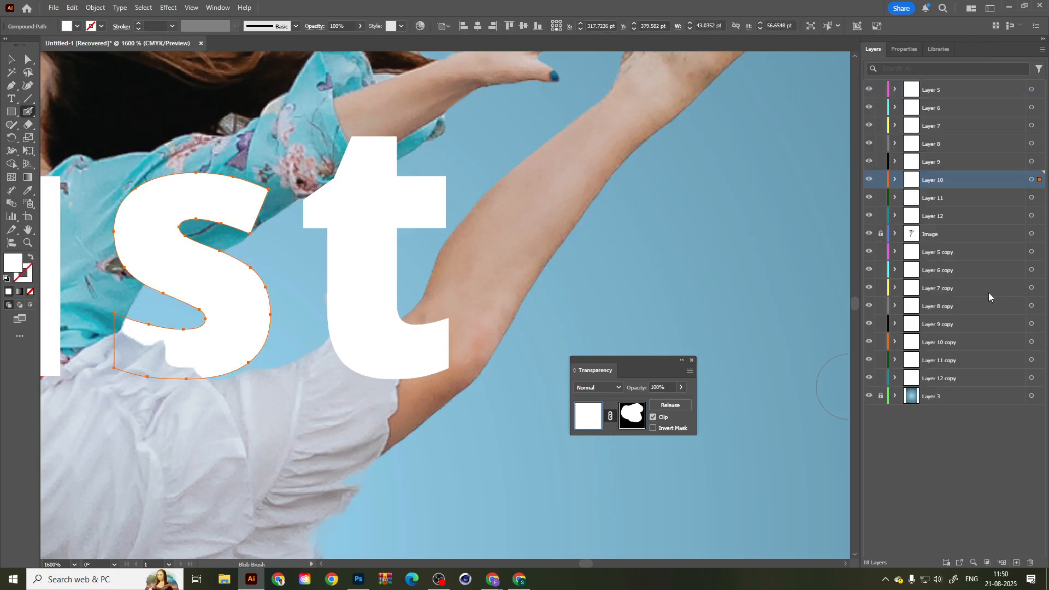
Add an opacity mask to the front letter t on Layer 9, and open the mask for painting with the Blob Brush.
click(8, 59)
click(324, 181)
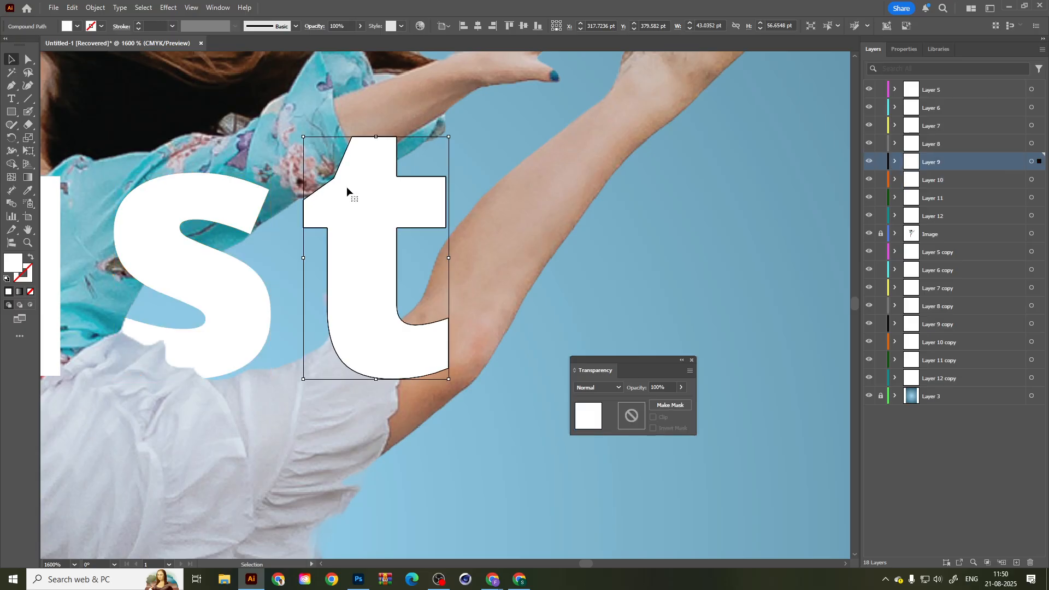
click(672, 404)
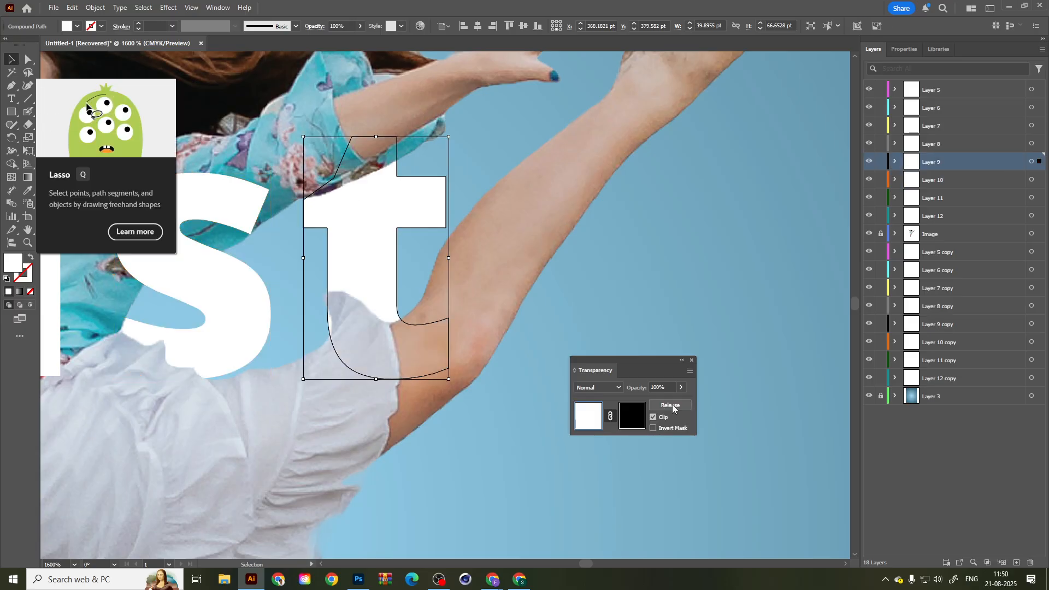
click(632, 417)
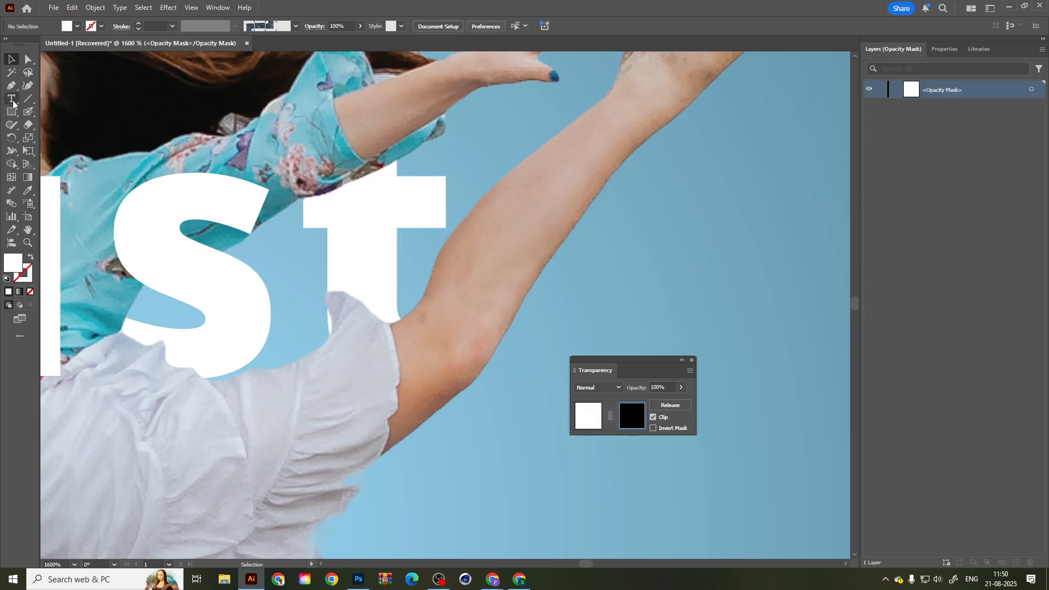
click(28, 110)
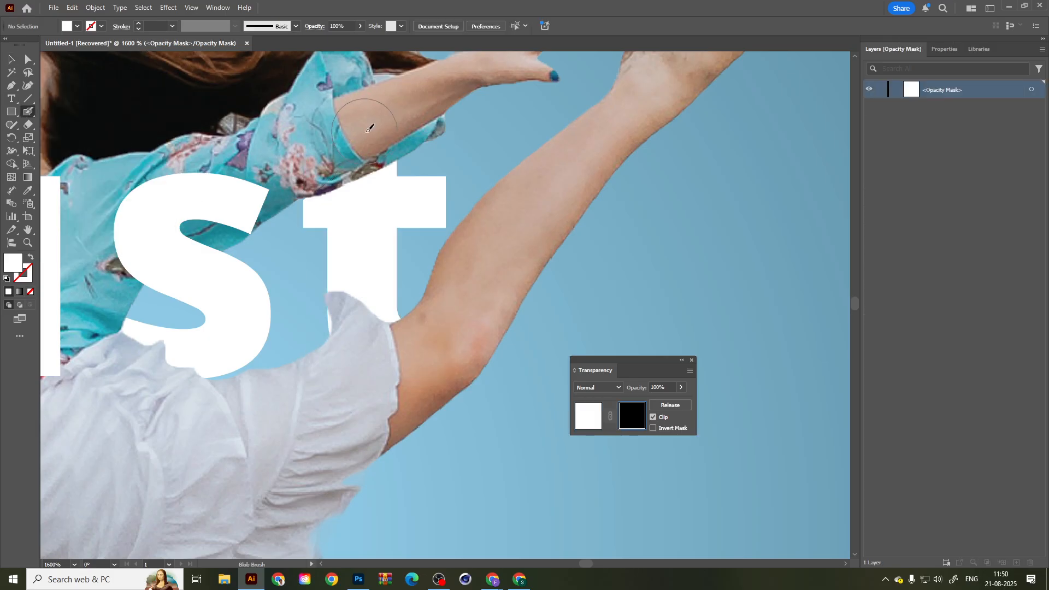
Try painting white in the t's mask over the dancer's sleeve and forearm, and undo the stroke.
key(shift+x)
mouse_move(390, 112)
mouse_down()
mouse_move(333, 155)
mouse_move(327, 203)
mouse_up()
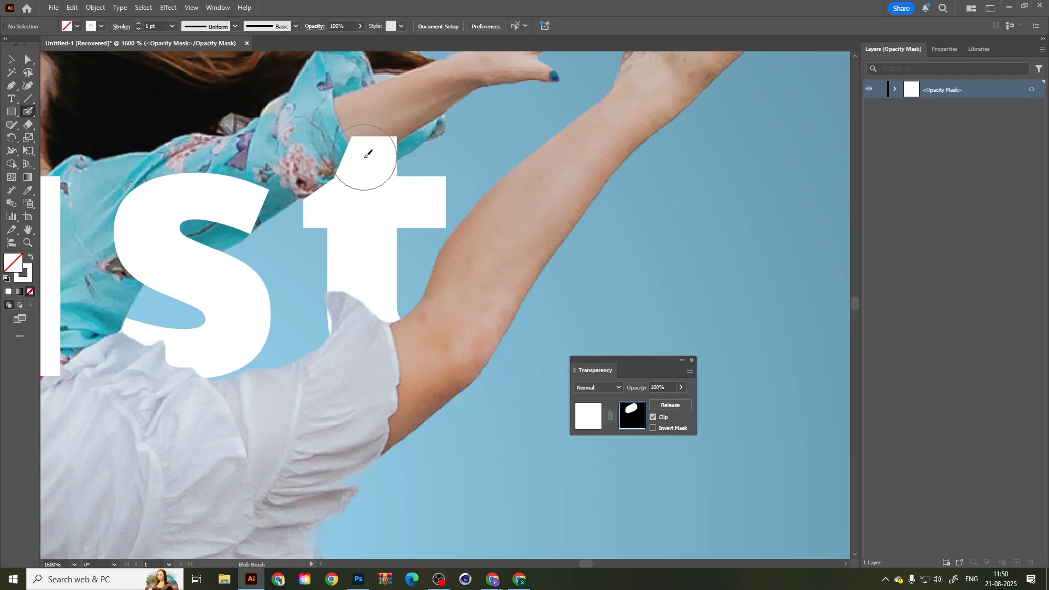
key(ctrl)
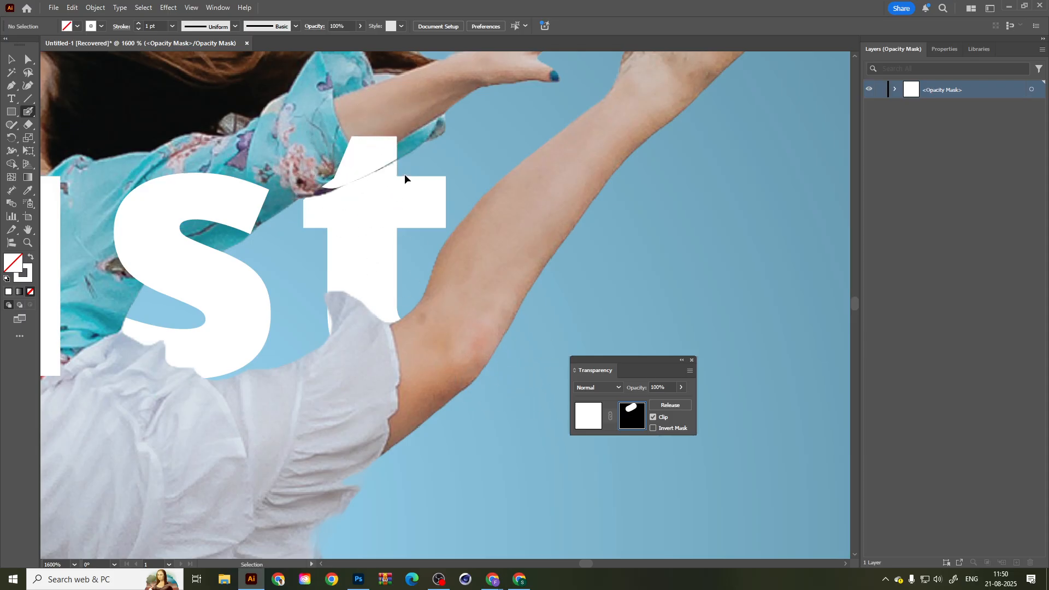
key(ctrl+z)
Paint white in the t's mask to reveal its lower part over the skirt and knee, and return to the letter artwork.
mouse_move(430, 322)
mouse_down()
mouse_move(357, 348)
mouse_move(336, 299)
mouse_move(418, 382)
mouse_move(475, 339)
mouse_up()
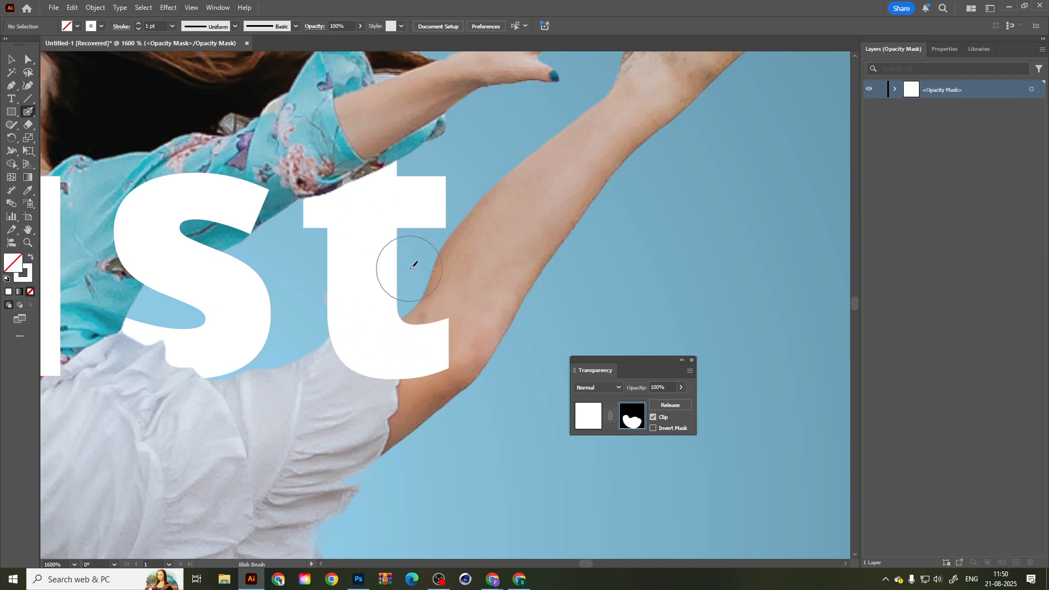
scroll(451, 363, down, 3)
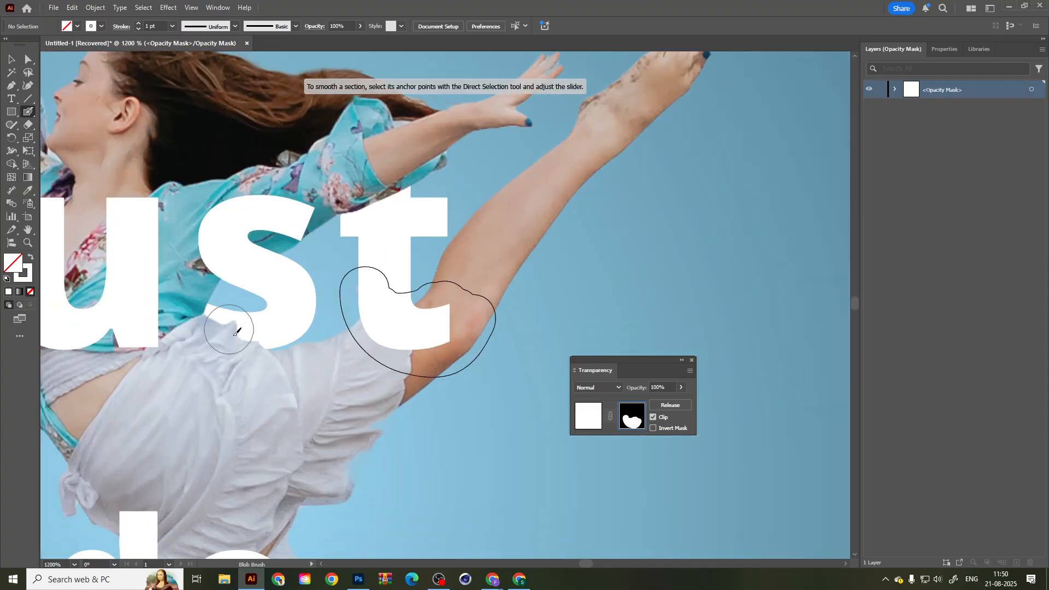
drag(221, 310, 439, 284)
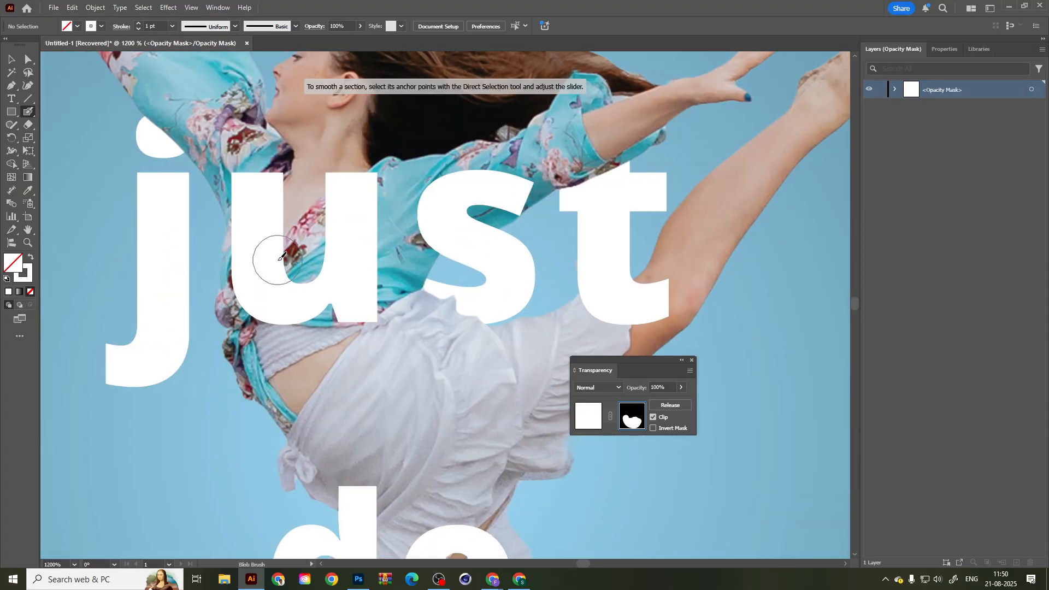
scroll(278, 260, down, 2)
drag(272, 249, 248, 163)
scroll(270, 327, up, 2)
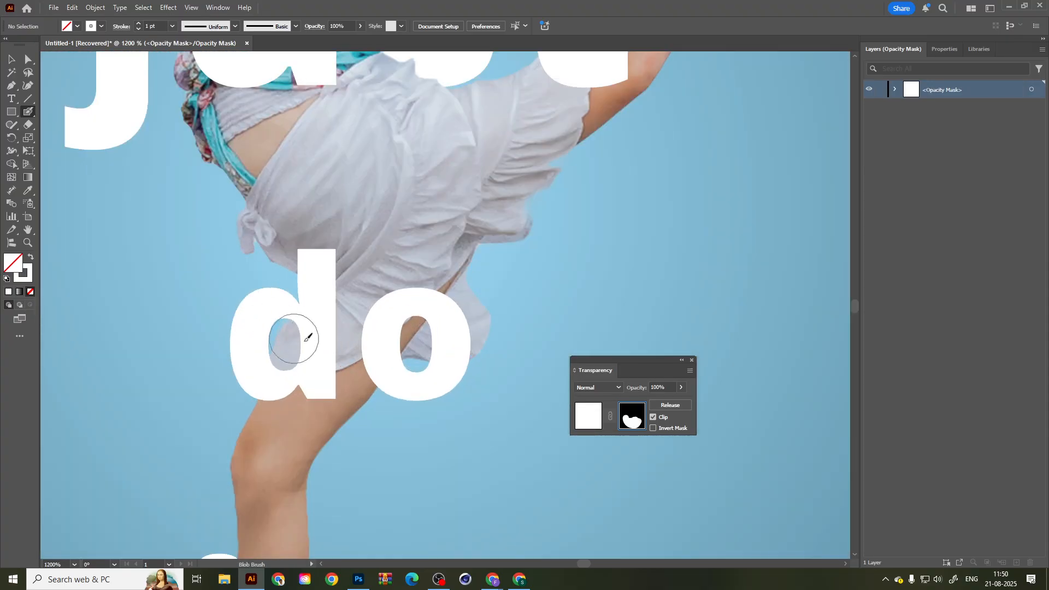
key(v)
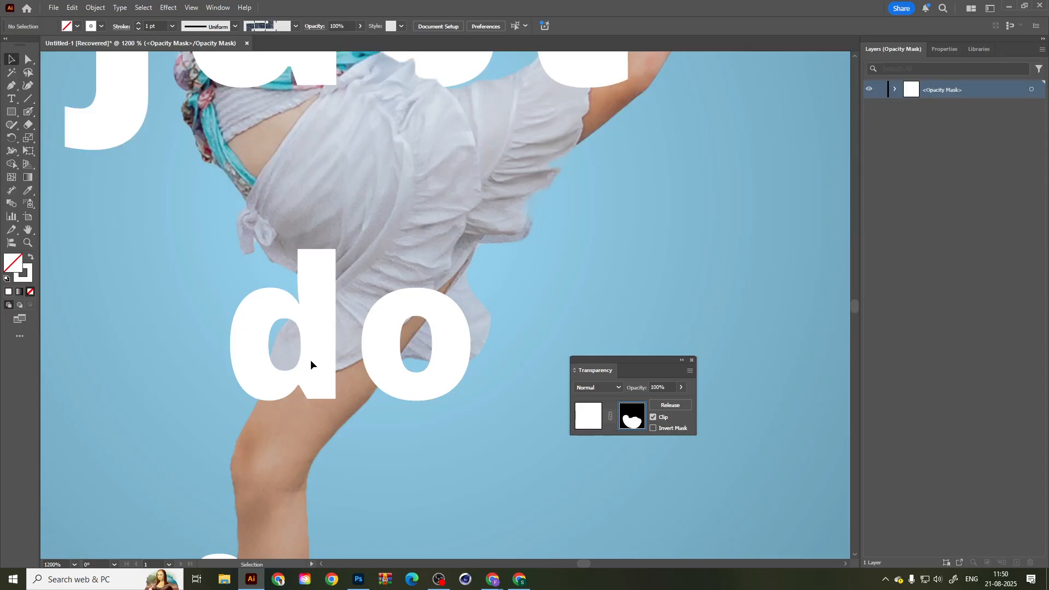
click(579, 416)
Add an opacity mask to the front letter d on Layer 8, and open the mask for painting with the Blob Brush.
click(319, 349)
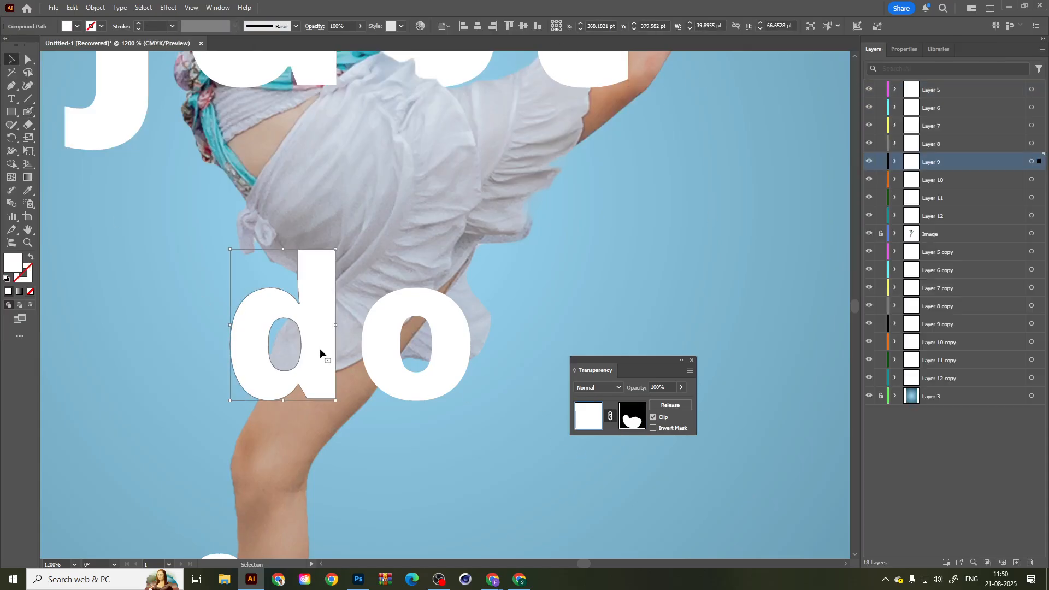
click(972, 158)
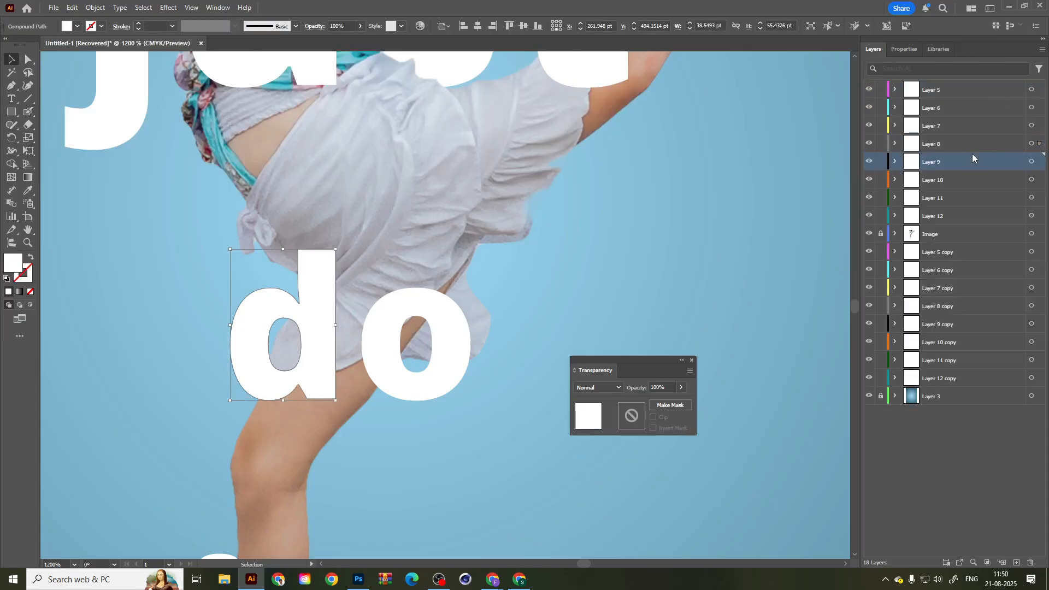
click(675, 404)
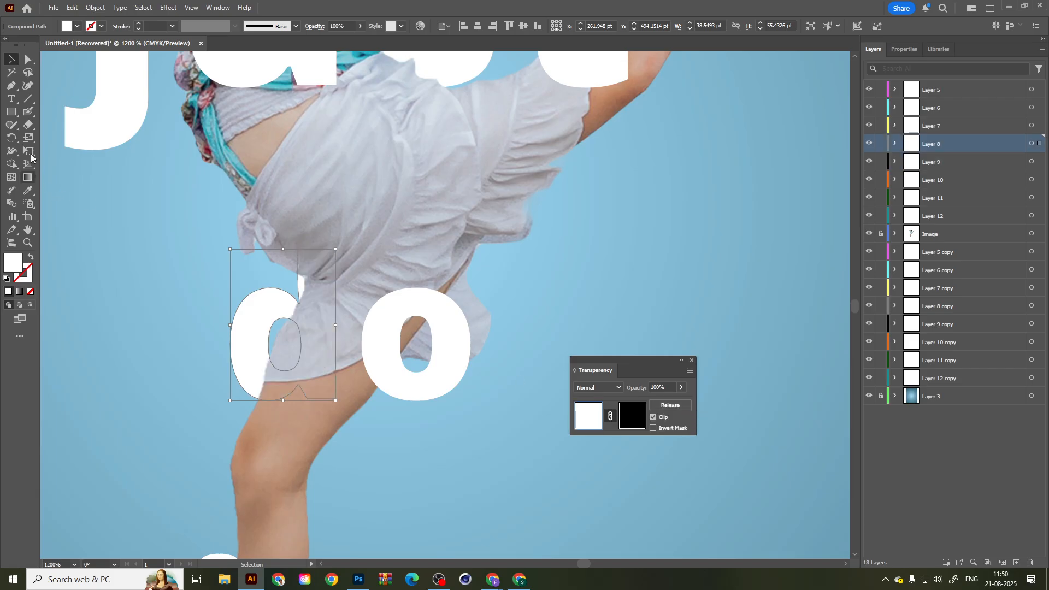
click(28, 111)
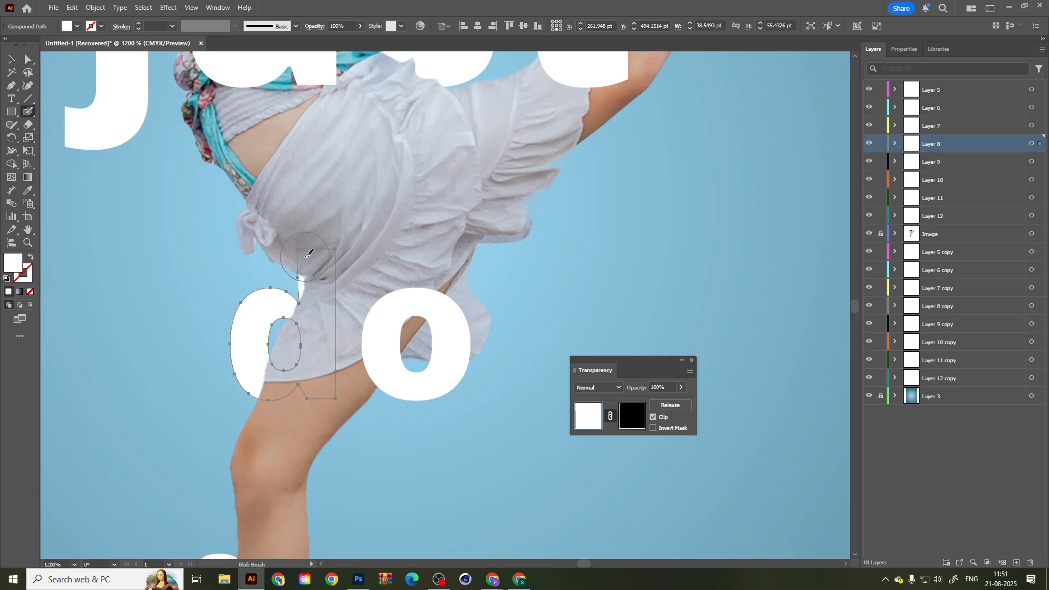
drag(295, 258, 330, 265)
key(ctrl+z)
click(631, 419)
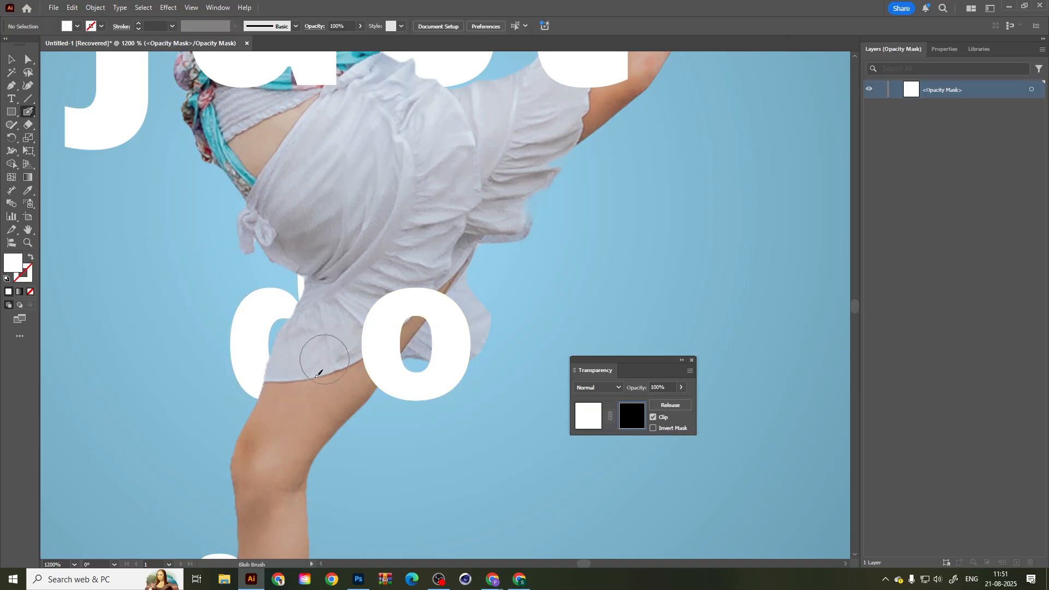
Paint white in the d's mask to reveal the bowl and full stem over the skirt and leg, leaving the brush colour white.
mouse_move(269, 359)
mouse_down()
mouse_move(294, 381)
mouse_move(304, 338)
mouse_move(289, 371)
mouse_move(290, 328)
mouse_move(302, 328)
mouse_move(308, 376)
mouse_move(293, 379)
mouse_move(328, 312)
mouse_move(328, 286)
mouse_move(316, 404)
mouse_up()
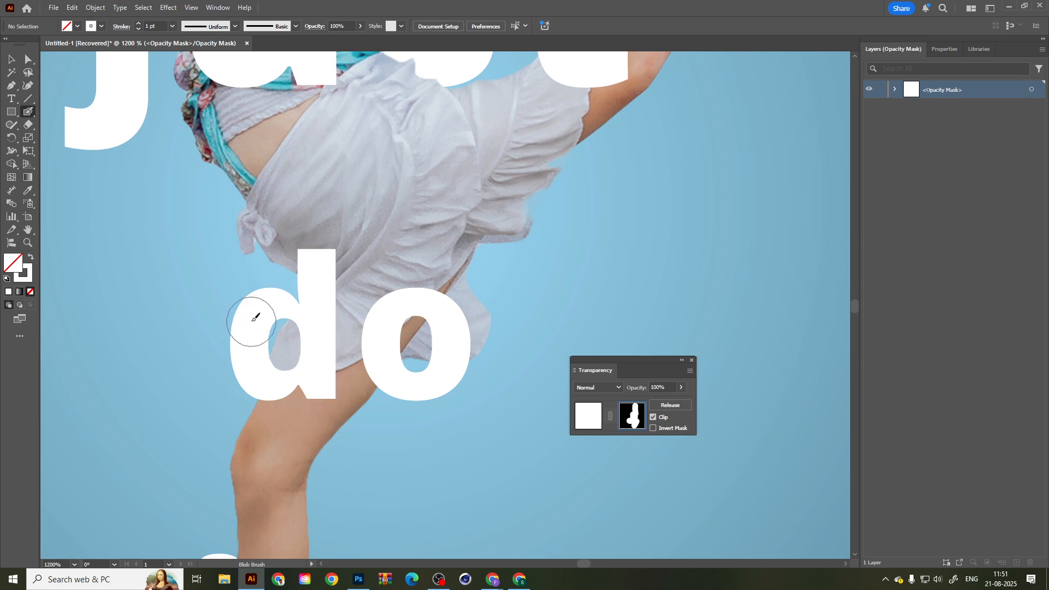
mouse_move(303, 245)
mouse_down()
mouse_move(338, 255)
mouse_move(316, 254)
mouse_up()
double_click(19, 264)
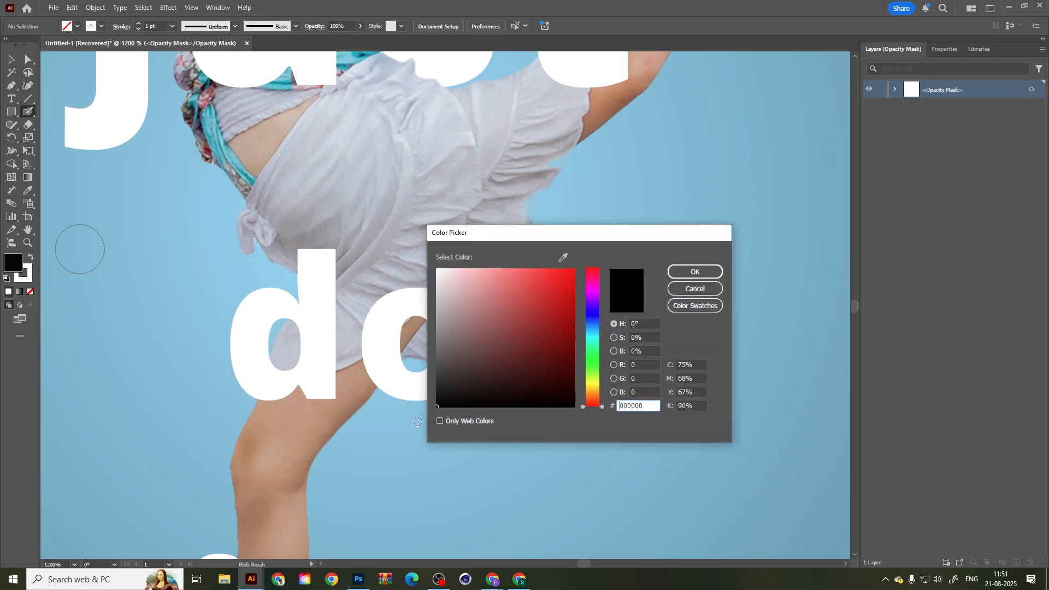
click(671, 289)
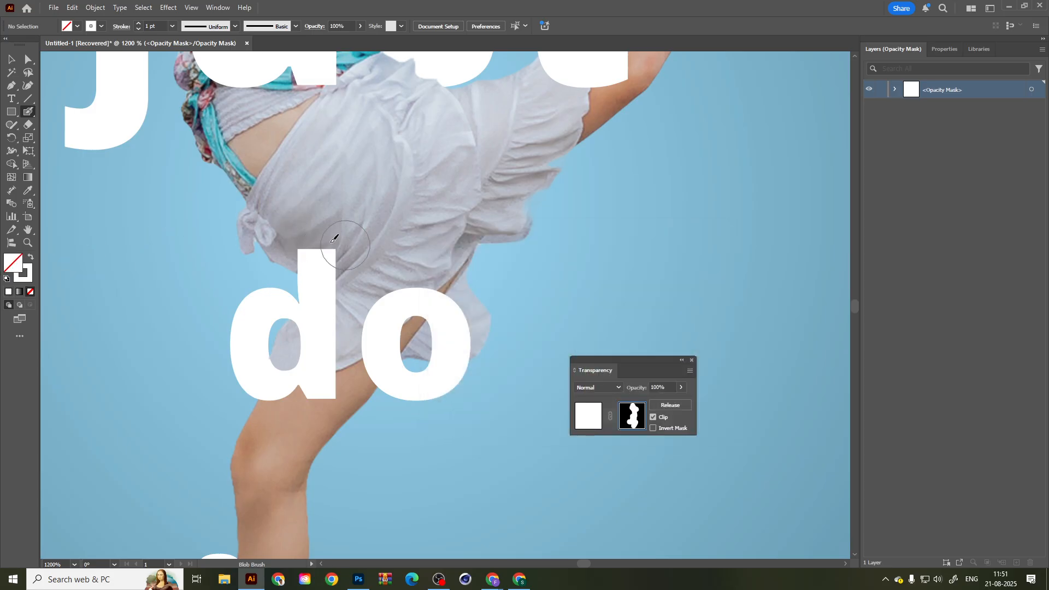
drag(303, 248, 330, 274)
Set the stroke colour to black 000000, paint over the top of the d's stem in its mask, and compare with the Photoshop poster.
double_click(29, 281)
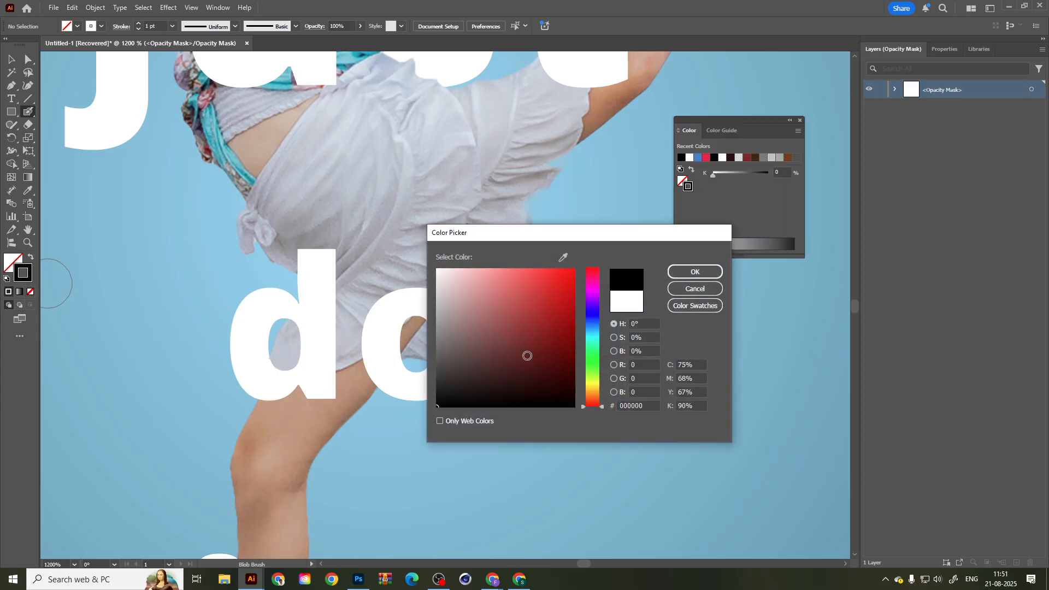
click(696, 278)
mouse_move(326, 235)
mouse_down()
mouse_move(338, 254)
mouse_move(331, 278)
mouse_move(338, 266)
mouse_move(309, 258)
mouse_move(328, 261)
mouse_up()
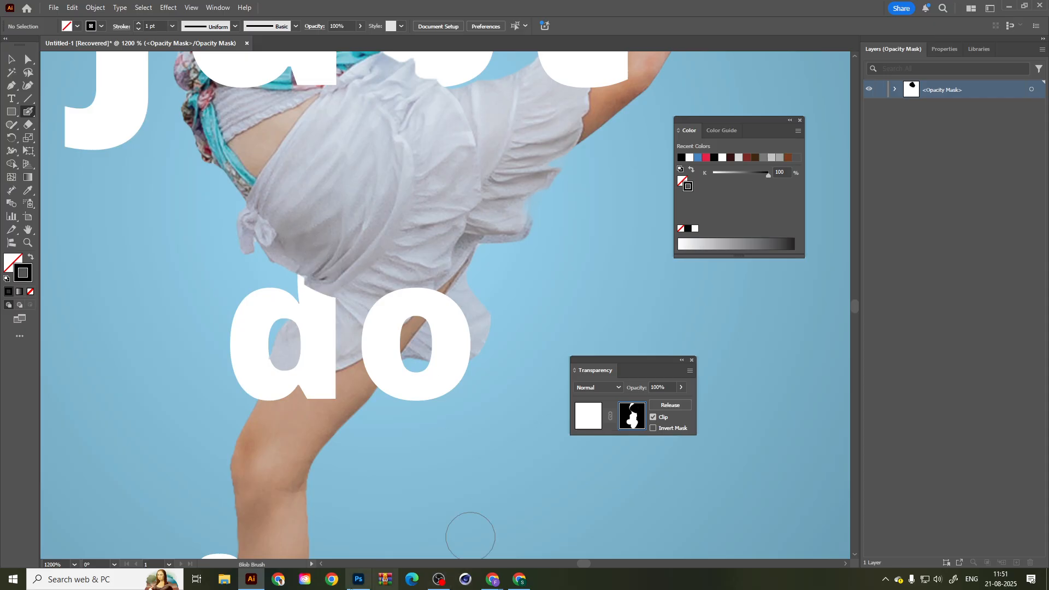
click(356, 580)
click(356, 580)
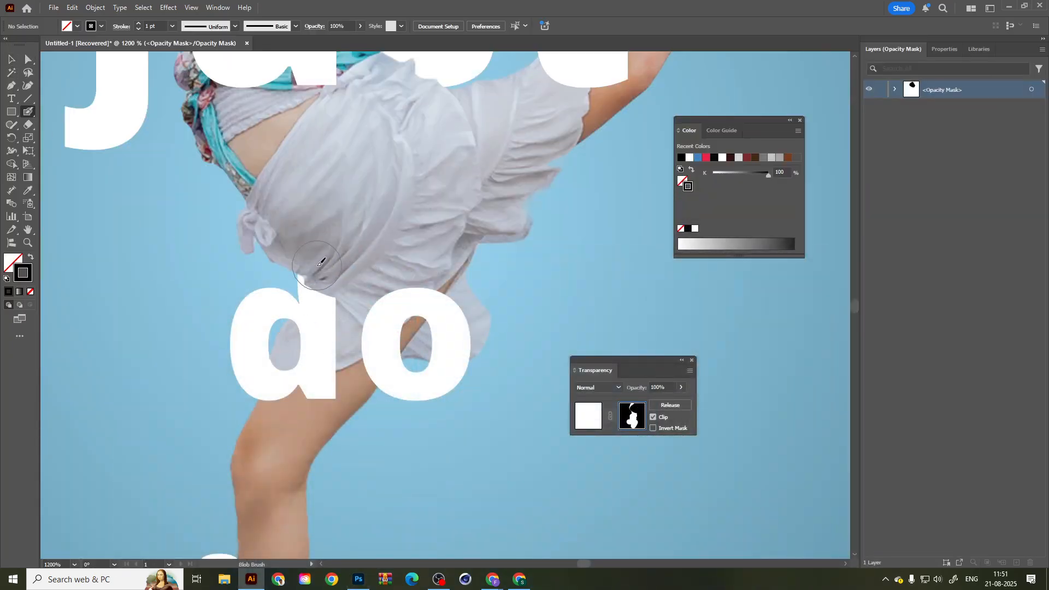
Undo the black brush strokes in the d's mask.
key(ctrl+z)
key(ctrl+z)
key(ctrl+z)
key(ctrl+z)
key(ctrl+z)
key(ctrl+z)
Return to the letter artwork, select the d on both Layer 8 and Layer 8 copy, and move them left to X 249.5 pt.
click(7, 59)
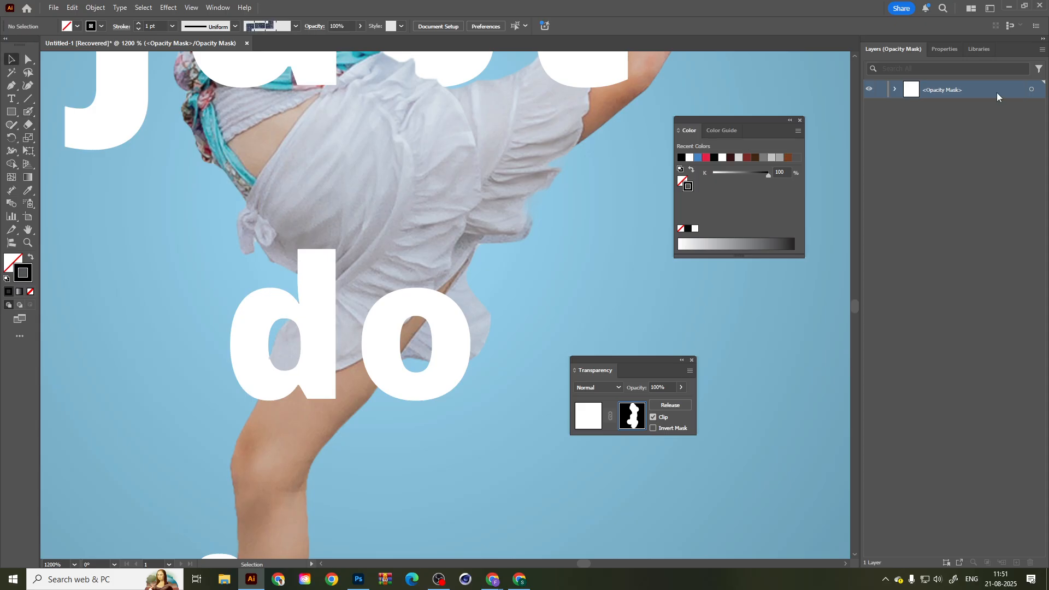
click(592, 427)
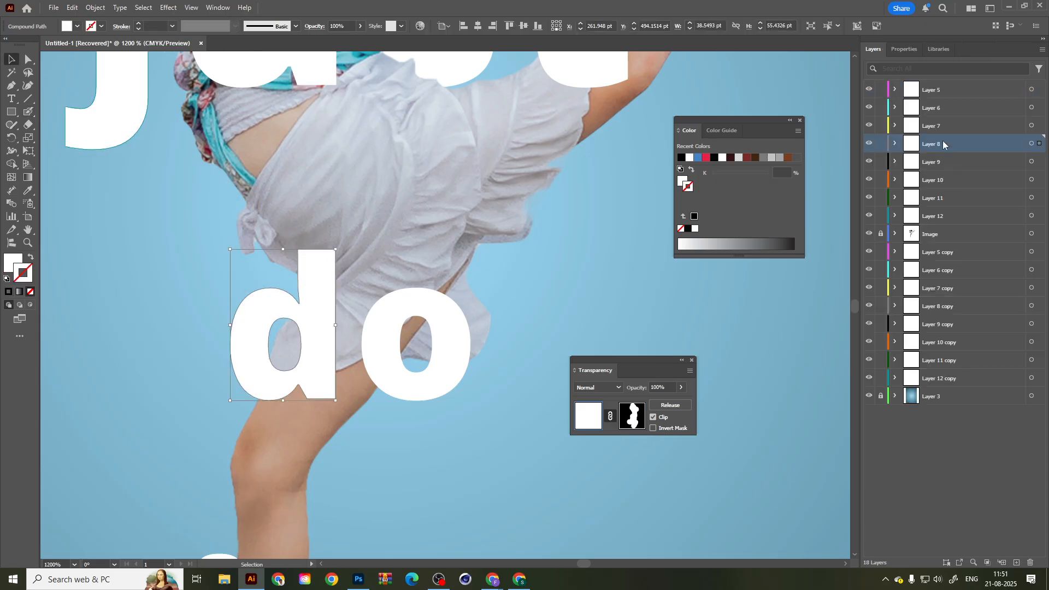
click(231, 306)
click(301, 389)
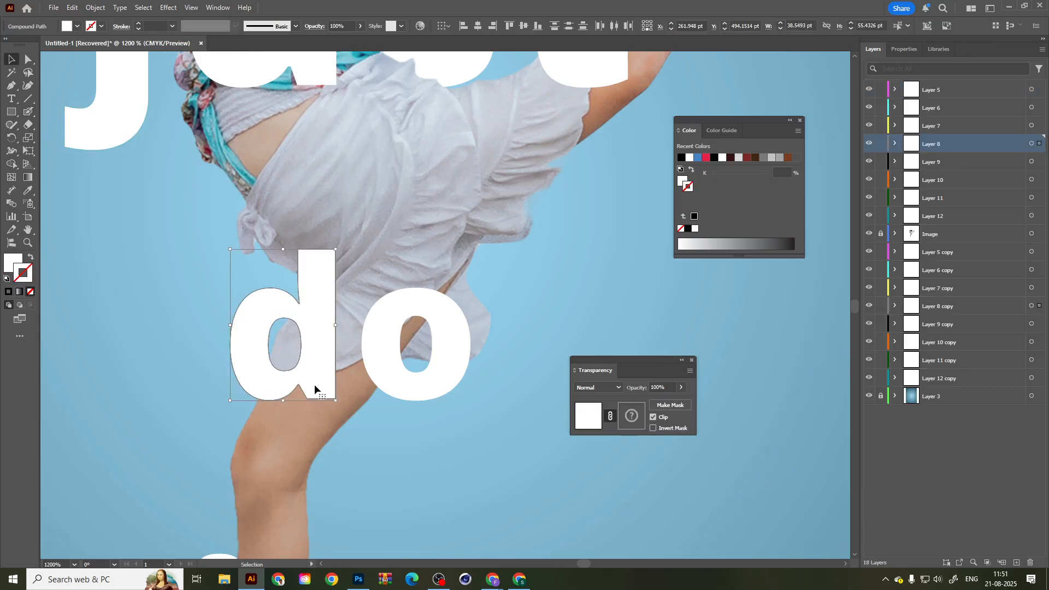
drag(315, 387, 280, 381)
Move the o on both Layer 7 and Layer 7 copy left to X 296.2 pt, and check the spacing against the Photoshop poster.
click(427, 371)
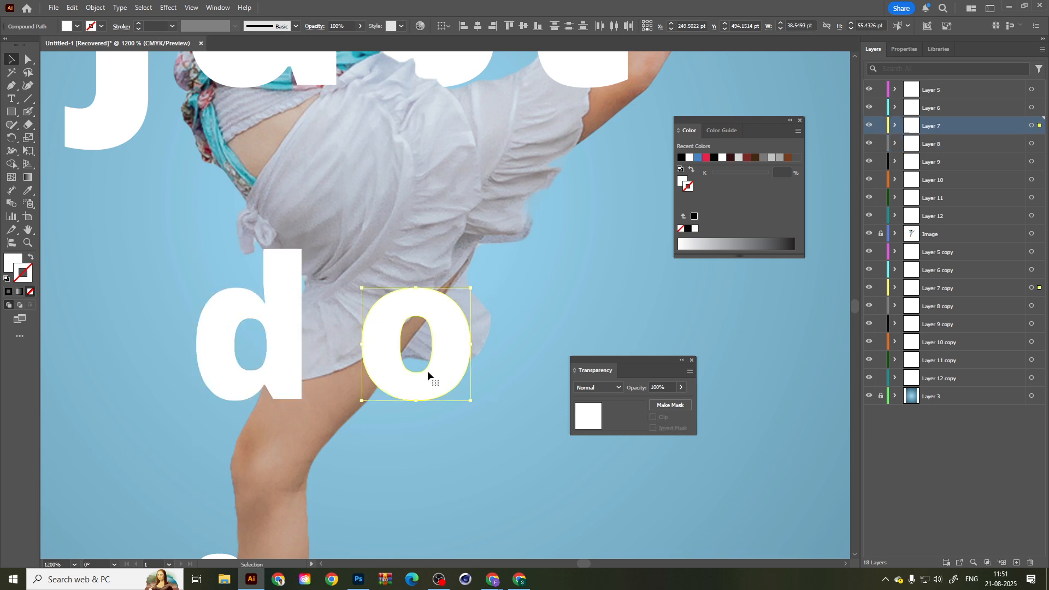
shift+click(447, 380)
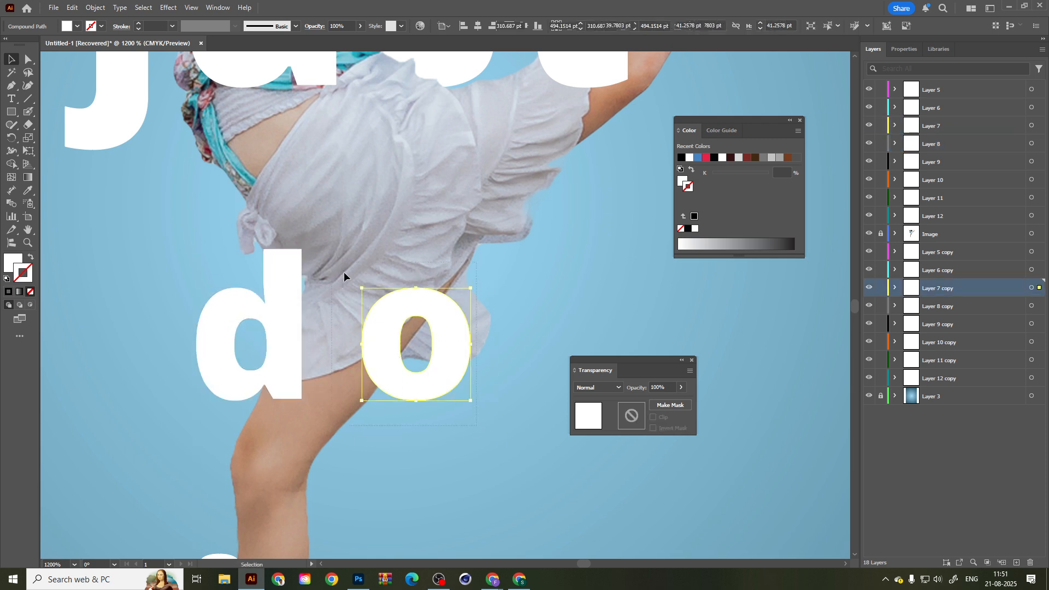
drag(343, 270, 447, 383)
drag(446, 384, 398, 383)
click(359, 580)
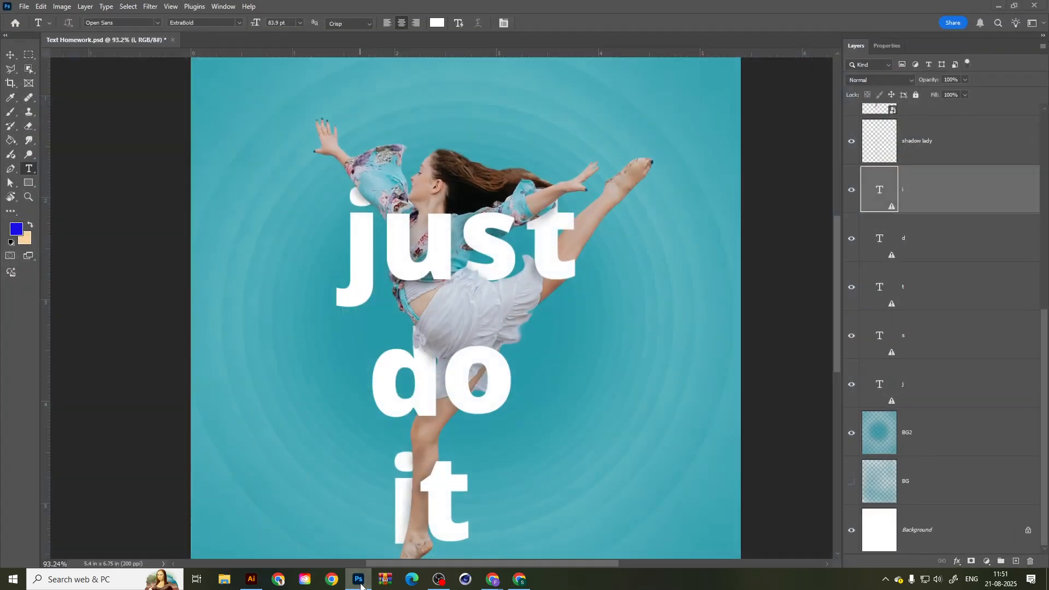
click(358, 580)
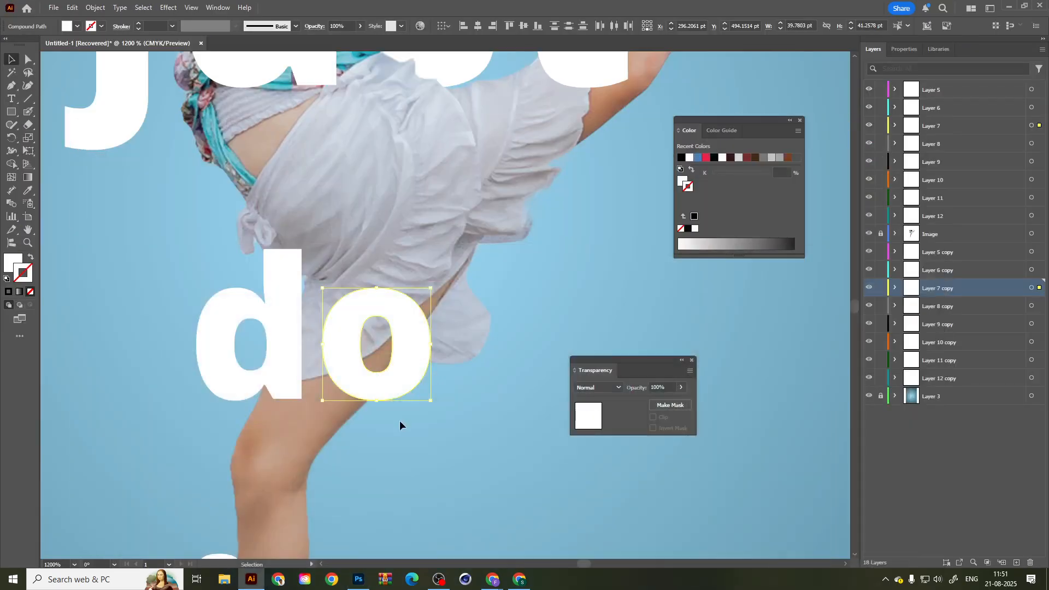
Release the opacity mask of the front letter d on Layer 8, and deselect everything.
click(294, 413)
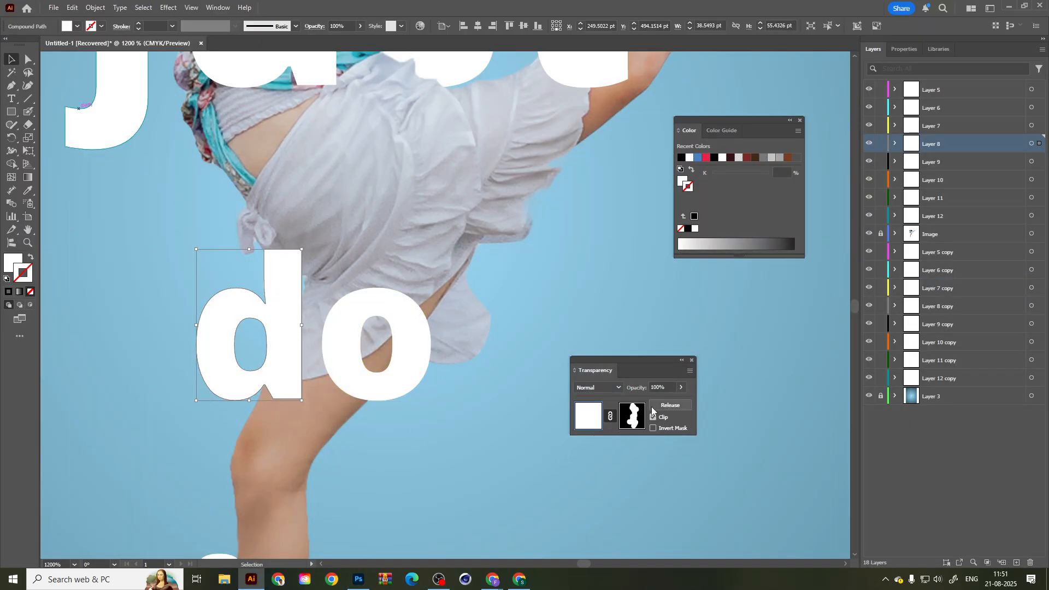
click(662, 405)
click(349, 176)
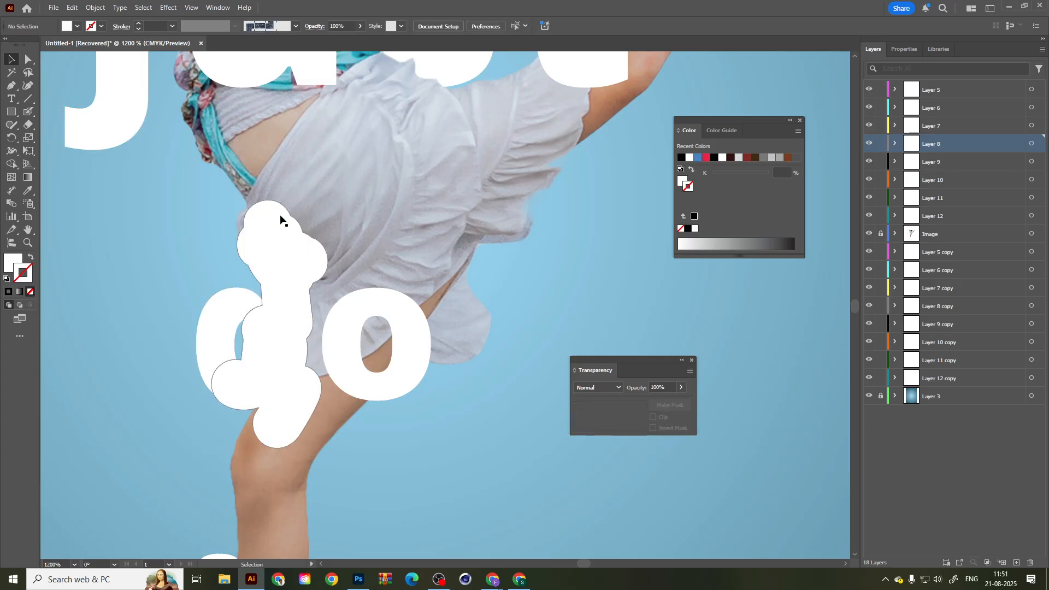
Delete the released white mask shape covering the d, and make a new opacity mask on the front d of Layer 8.
drag(280, 220, 114, 215)
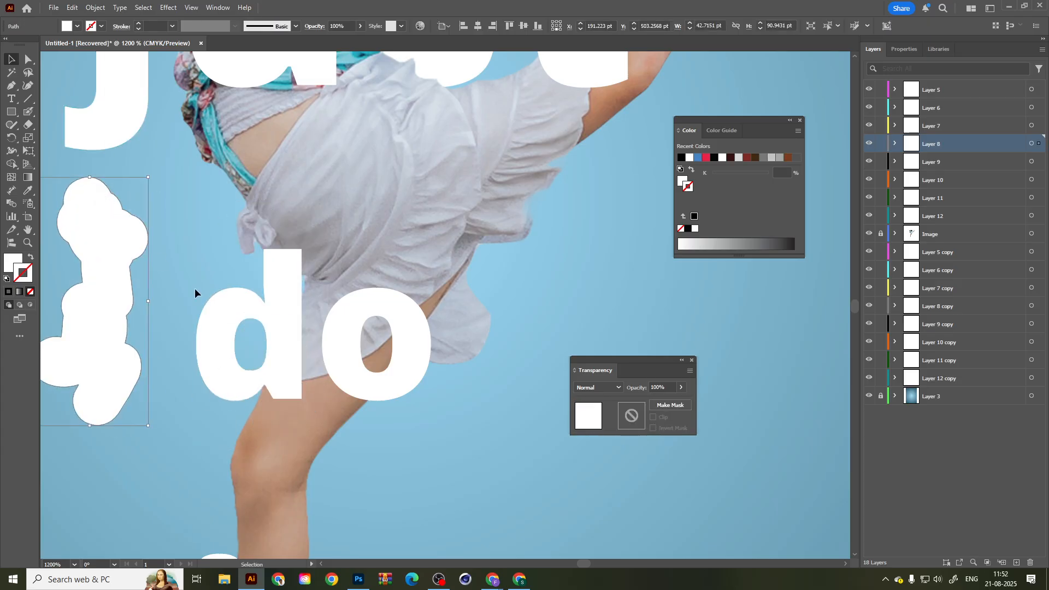
key(Delete)
click(274, 323)
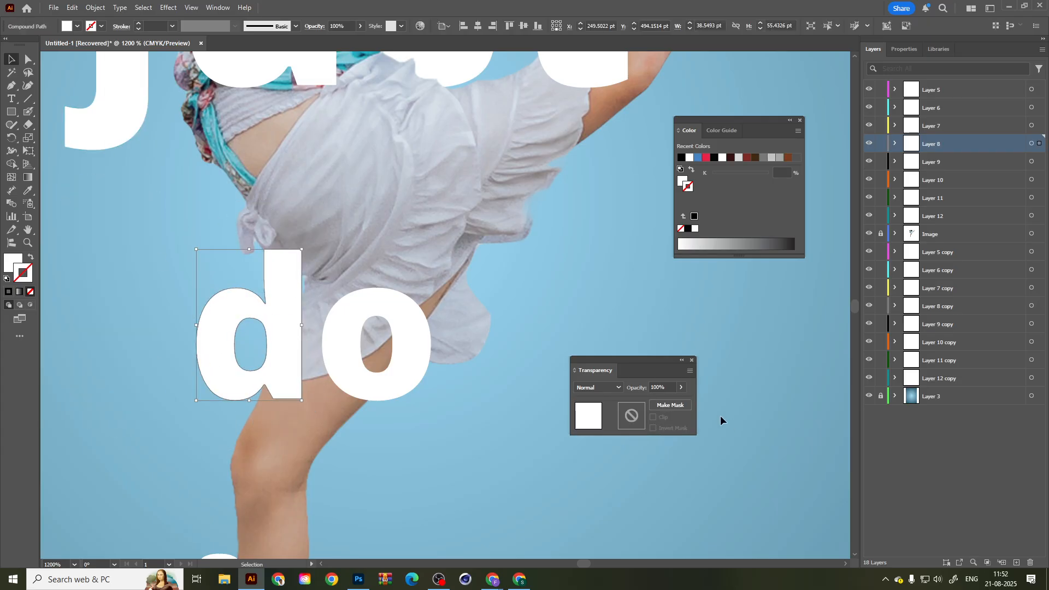
click(674, 405)
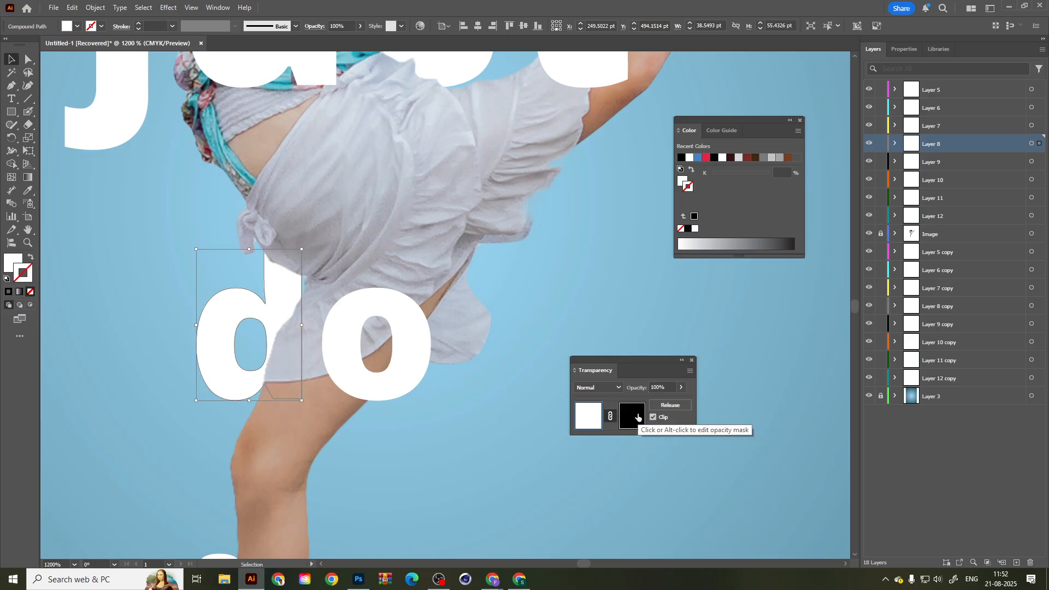
Edit the front d's opacity mask and paint white over the top of the stem with the Blob Brush.
click(637, 417)
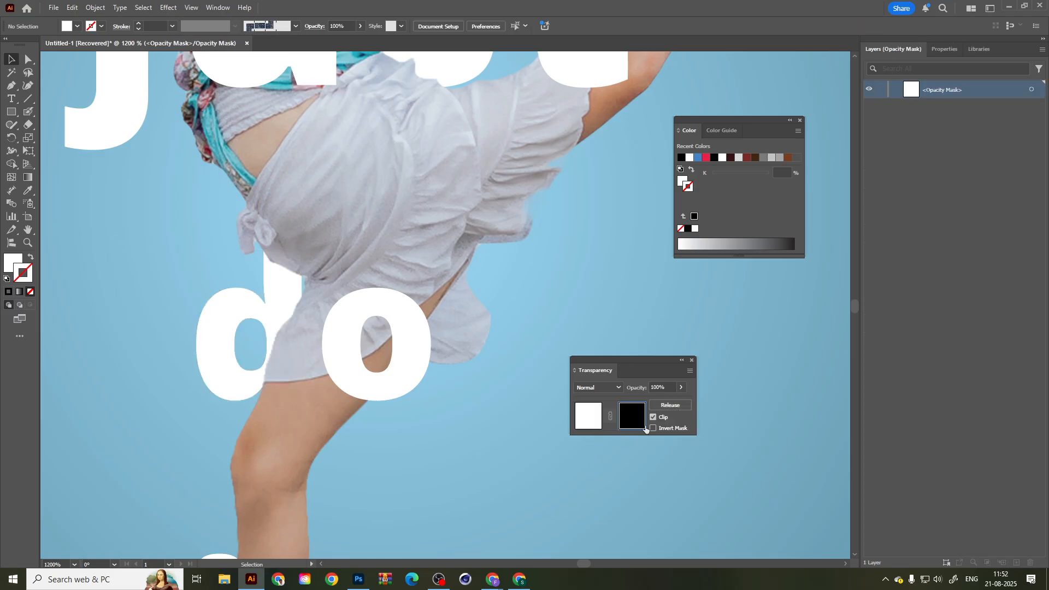
click(28, 112)
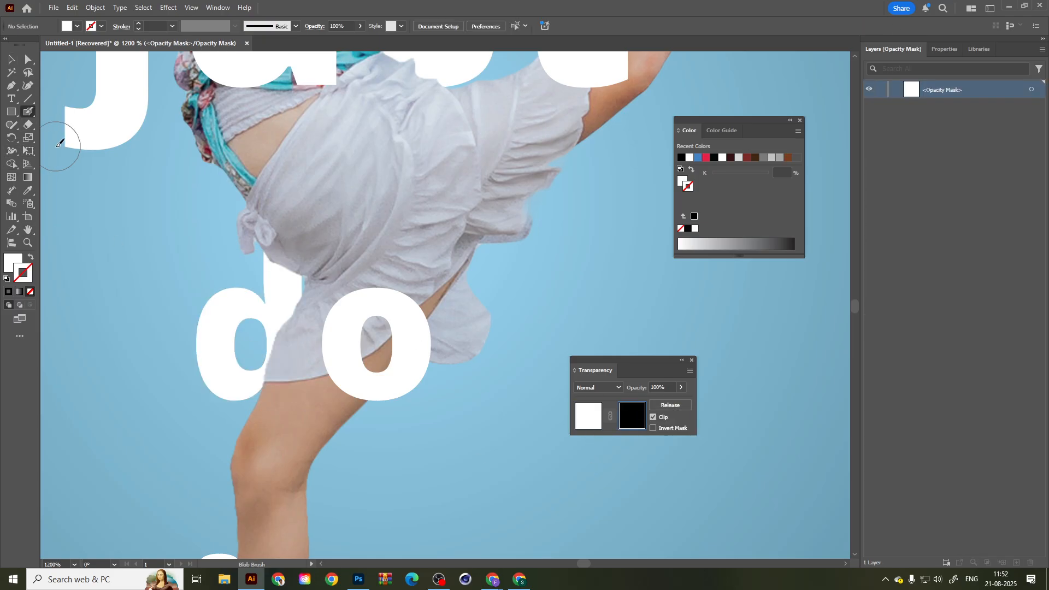
mouse_move(261, 221)
mouse_down()
mouse_move(297, 249)
mouse_move(256, 217)
mouse_up()
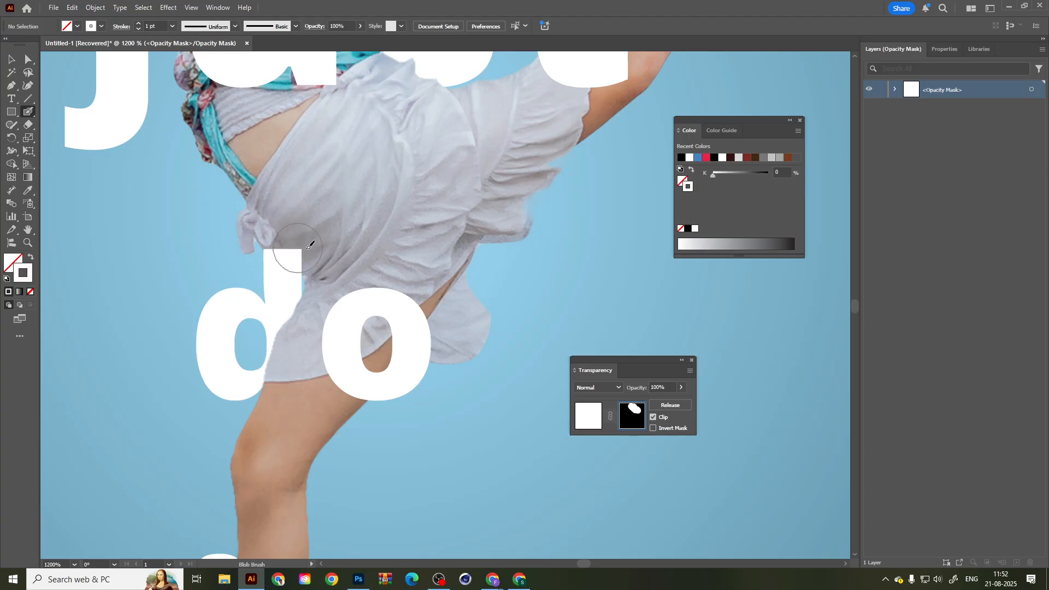
Return to the letter artwork, make an opacity mask on the front t of "it" on Layer 5, and deselect it.
scroll(366, 327, down, 5)
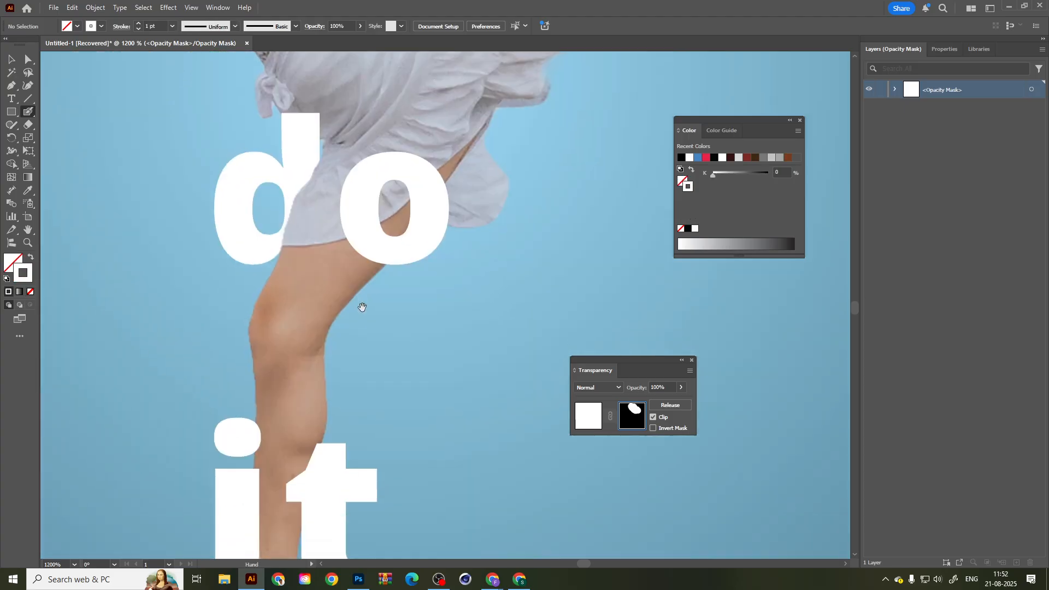
scroll(316, 456, down, 6)
scroll(317, 456, left, 3)
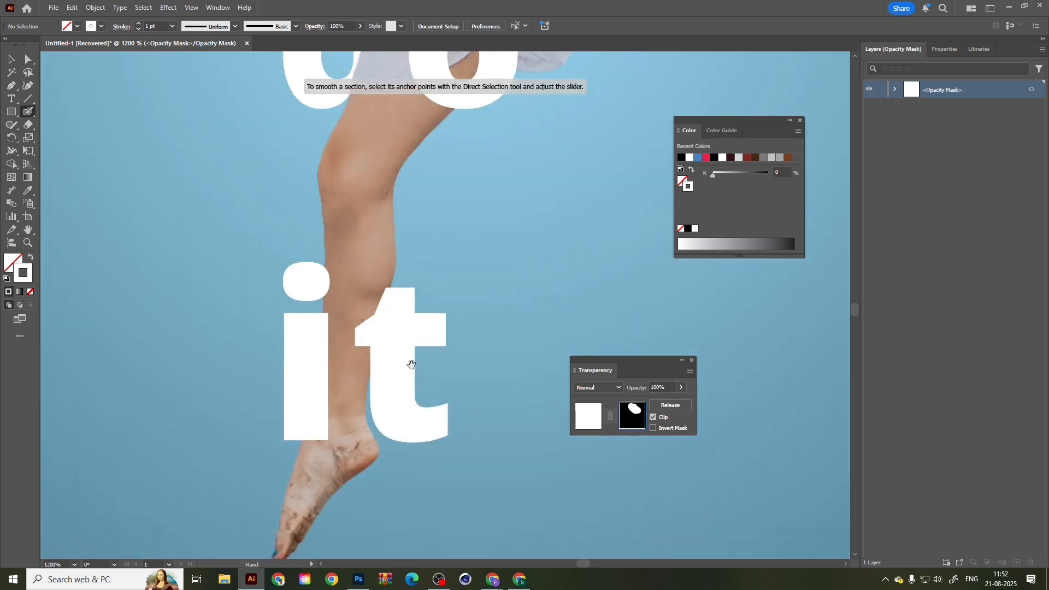
click(12, 72)
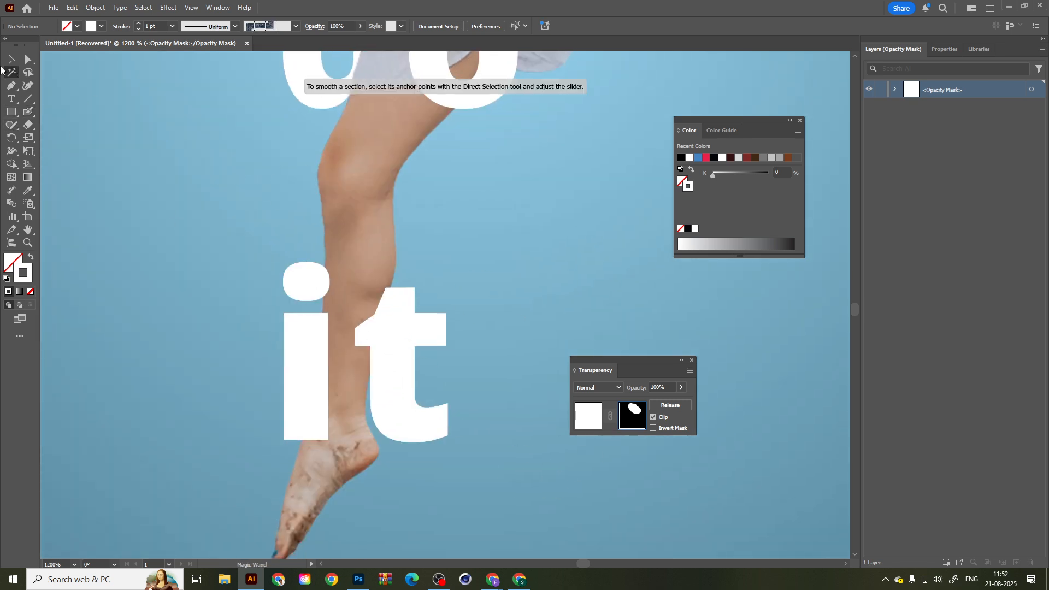
click(11, 58)
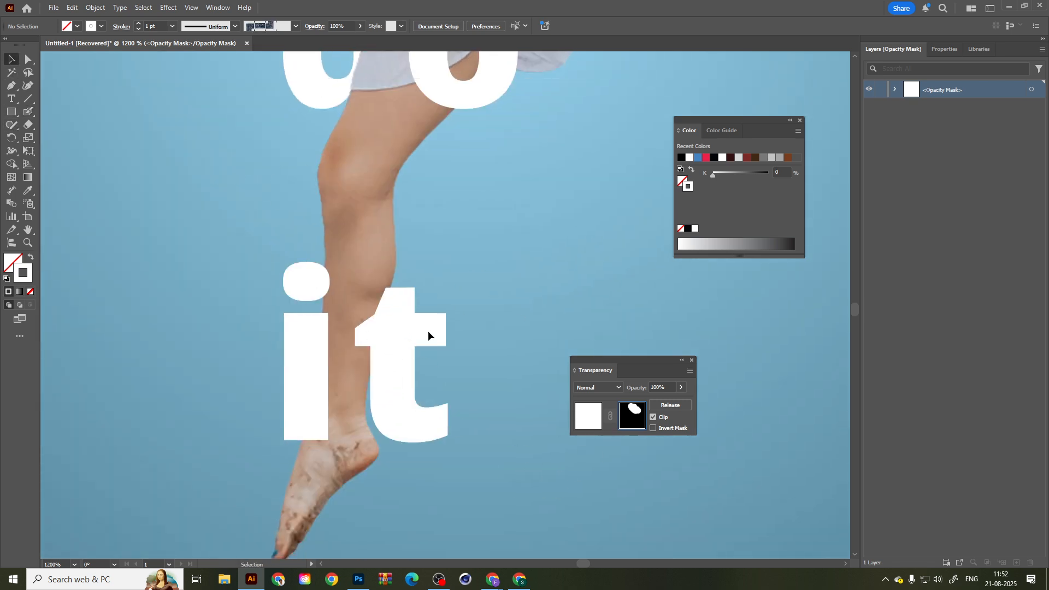
click(587, 424)
click(391, 336)
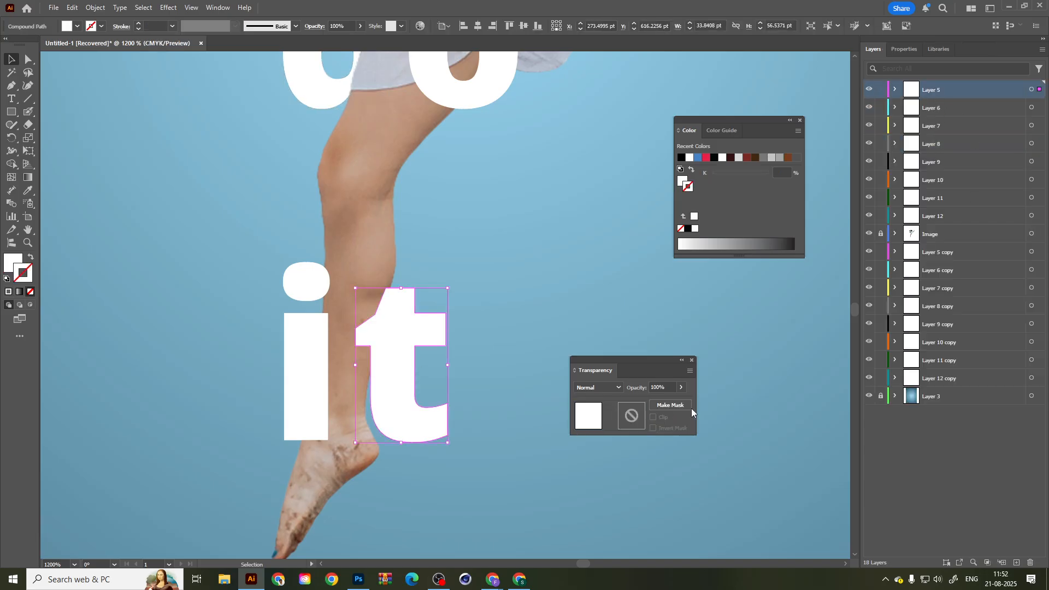
click(670, 407)
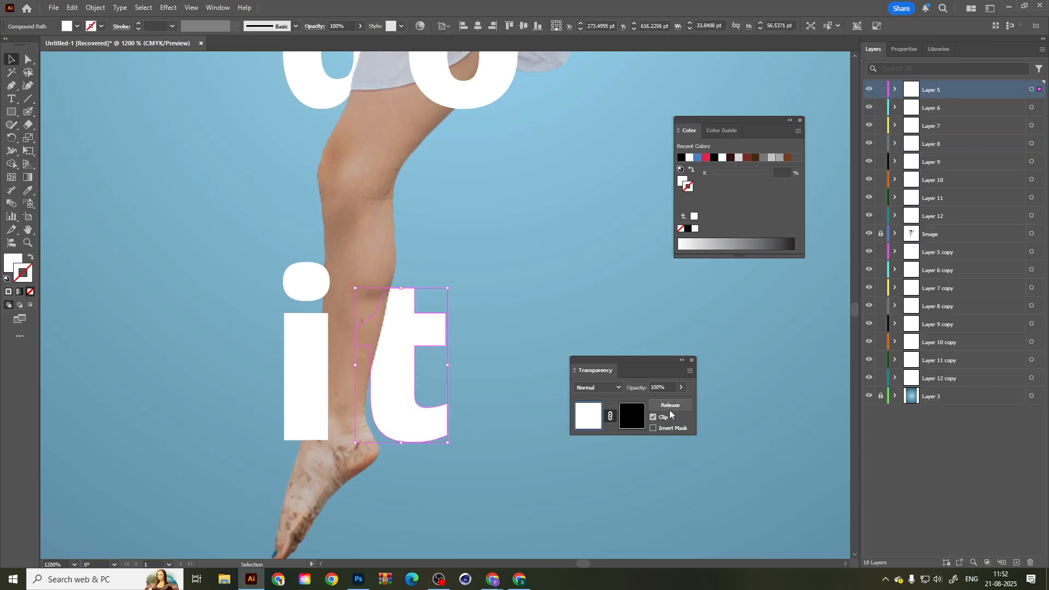
click(558, 404)
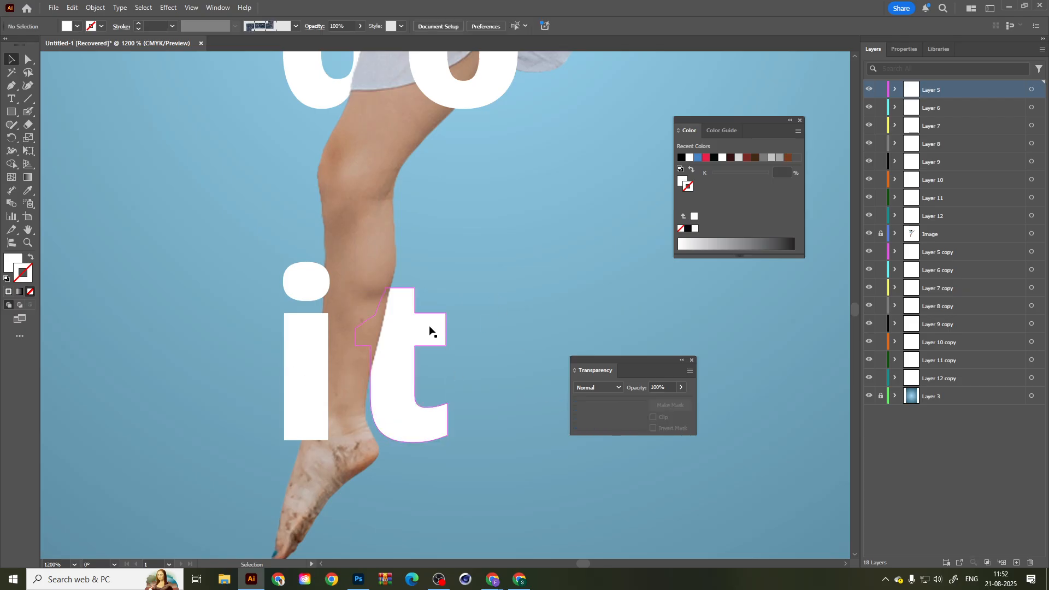
Examine the masked letters around the leg and on the whole poster, and compare them with the Photoshop poster.
scroll(515, 388, down, 1)
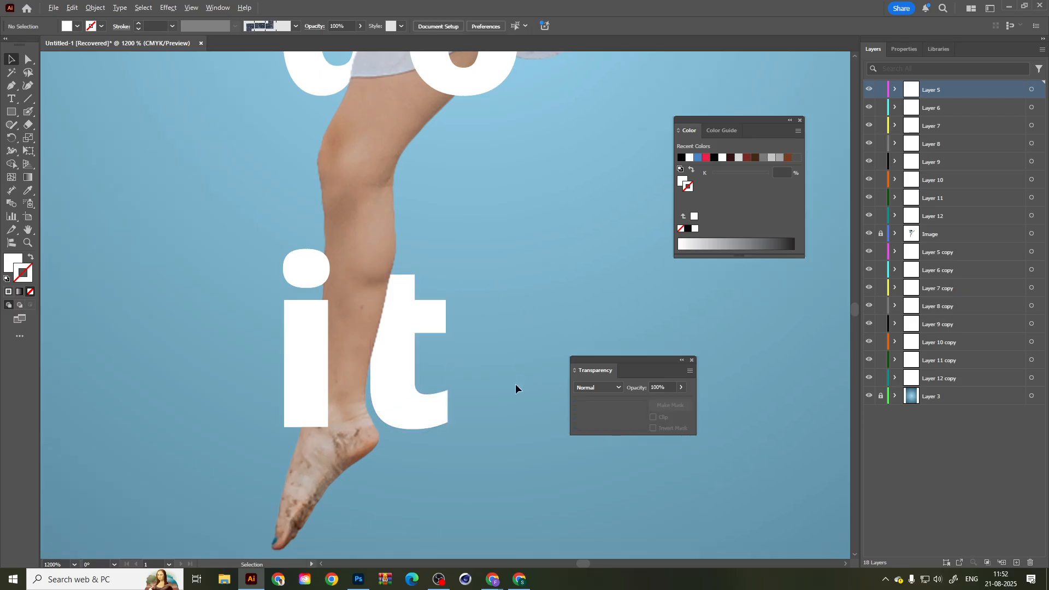
click(306, 347)
click(365, 332)
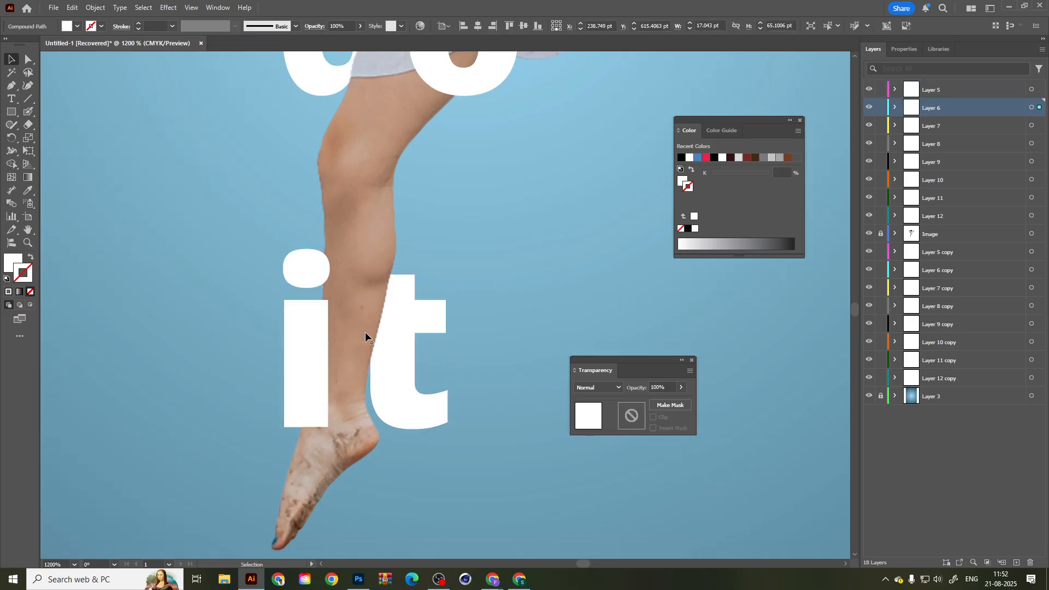
click(411, 334)
click(539, 341)
scroll(506, 400, down, 2)
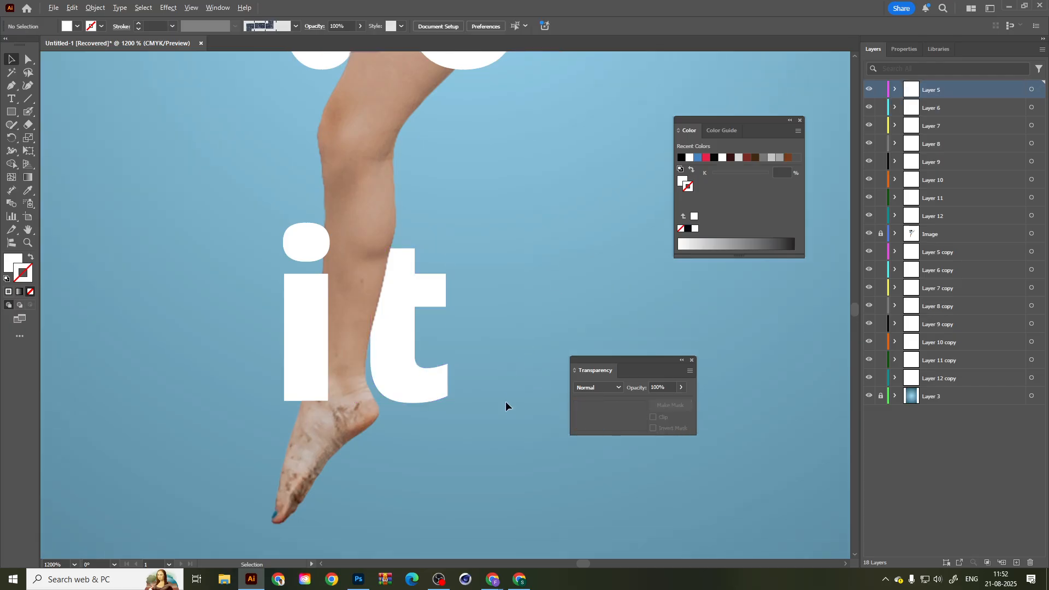
scroll(496, 398, right, 7)
key(ctrl+0)
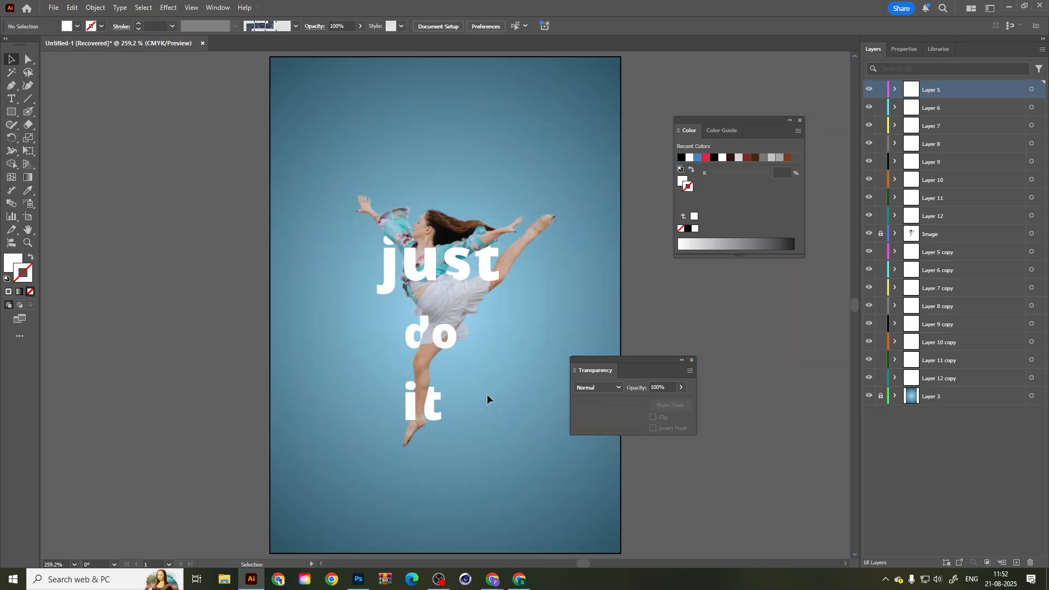
scroll(467, 319, up, 2)
scroll(467, 319, up, 1)
drag(519, 352, 486, 321)
scroll(390, 335, down, 1)
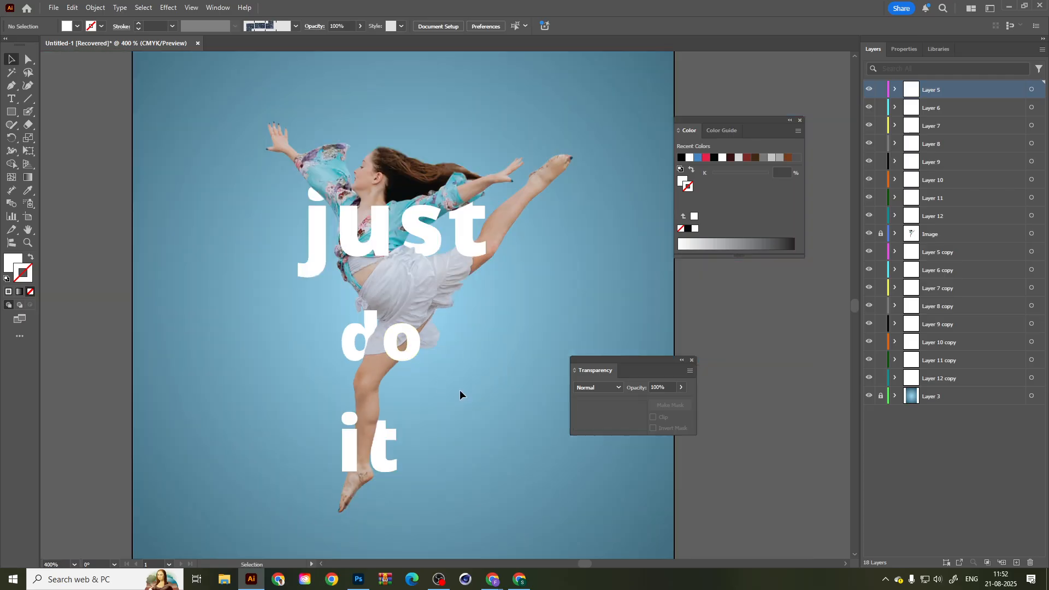
click(356, 581)
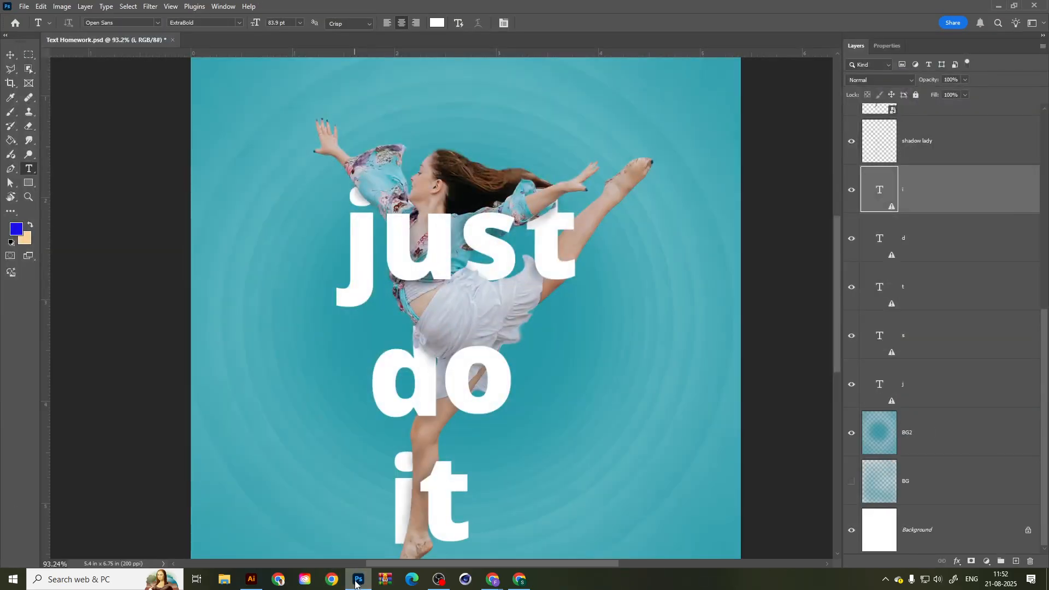
click(356, 581)
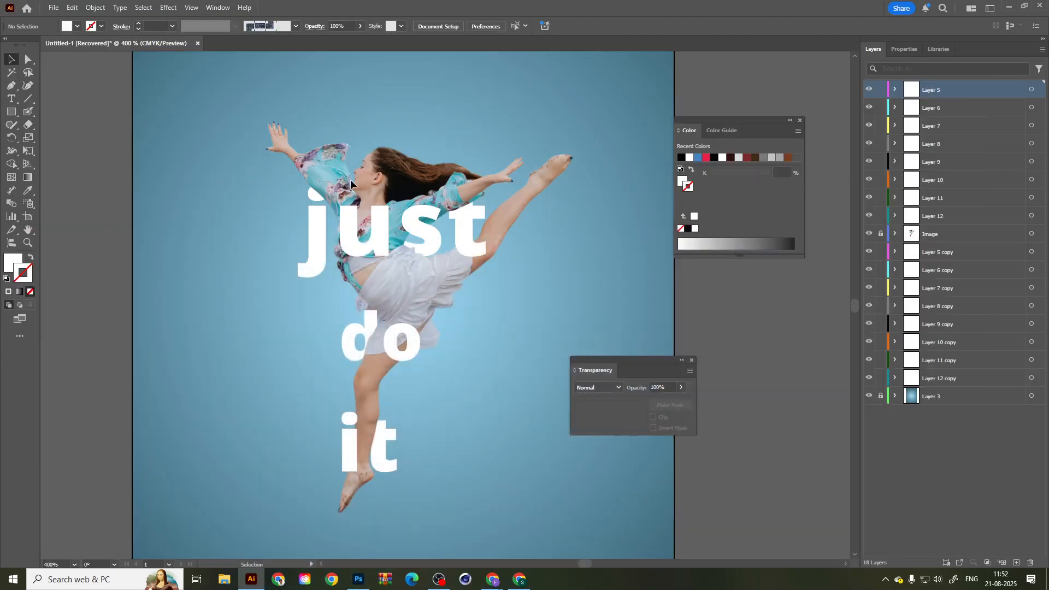
scroll(343, 207, up, 2)
click(277, 281)
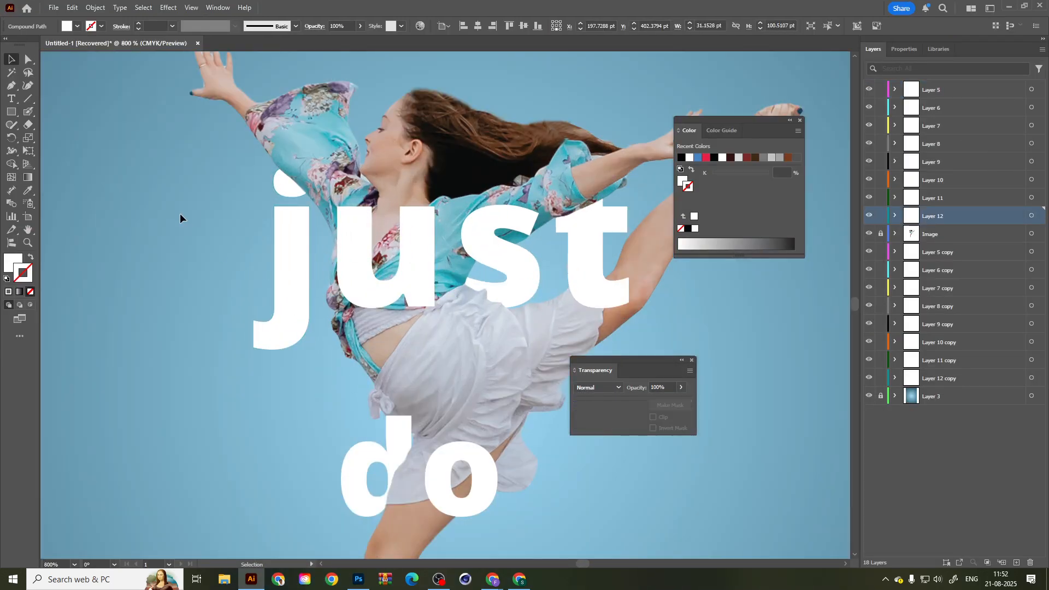
drag(511, 274, 468, 206)
key(ctrl+z)
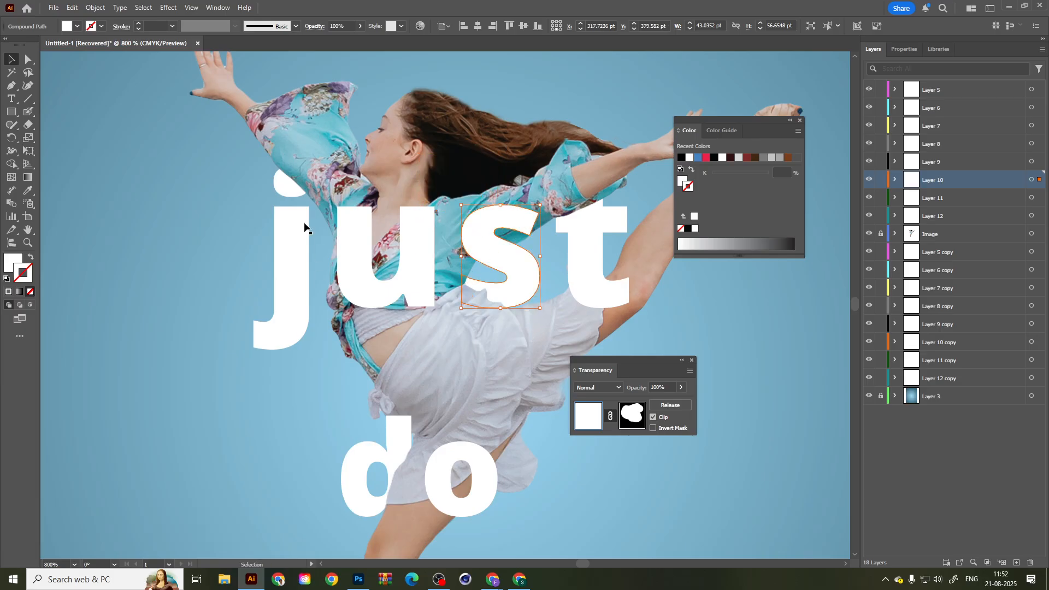
Close the Transparency panel, deselect the u, and check the lettering in the Photoshop poster for reference.
click(414, 249)
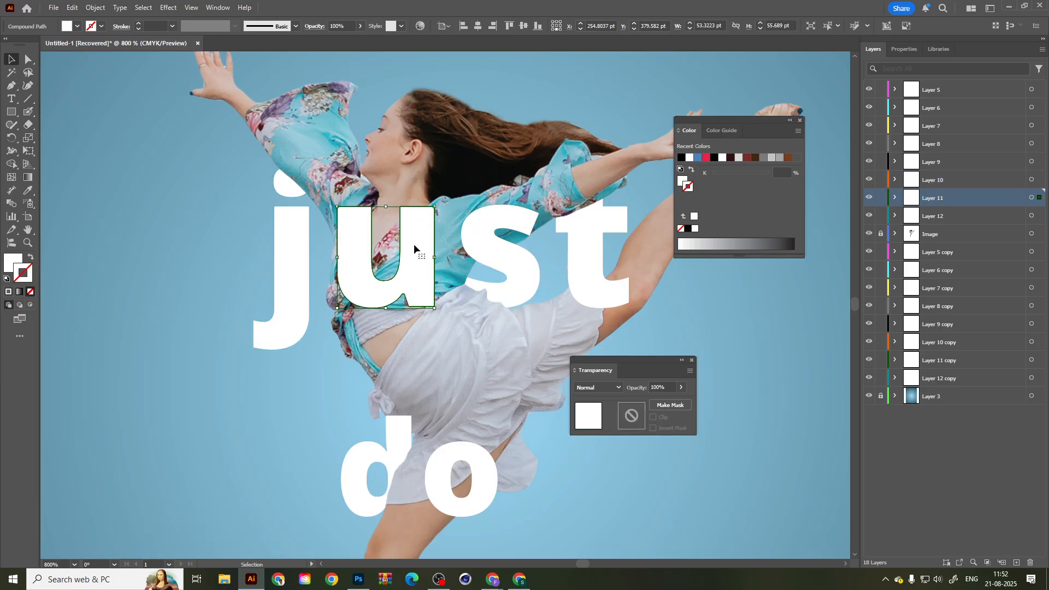
click(691, 361)
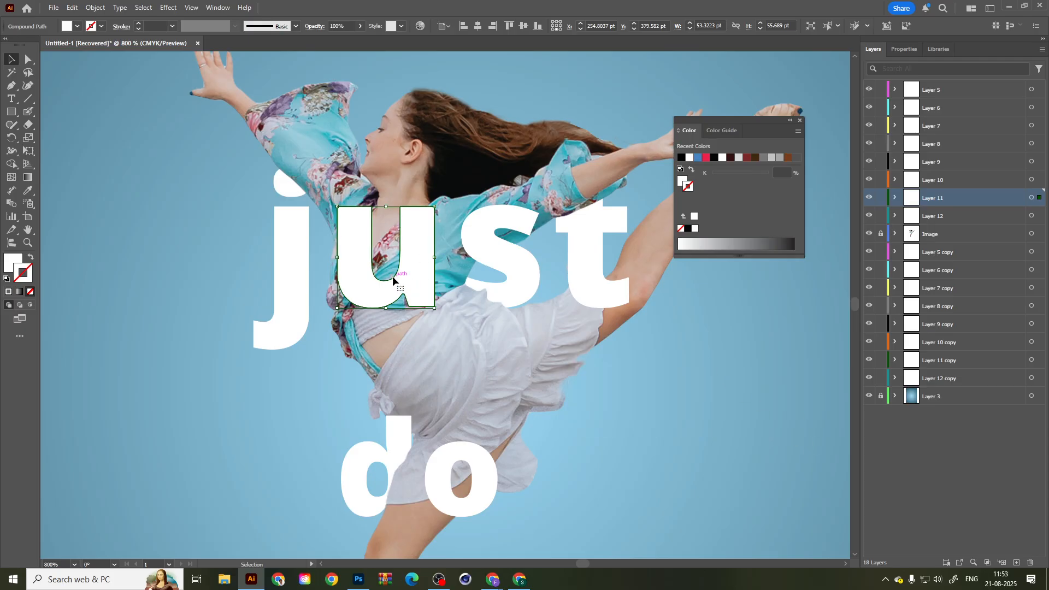
click(333, 158)
click(358, 579)
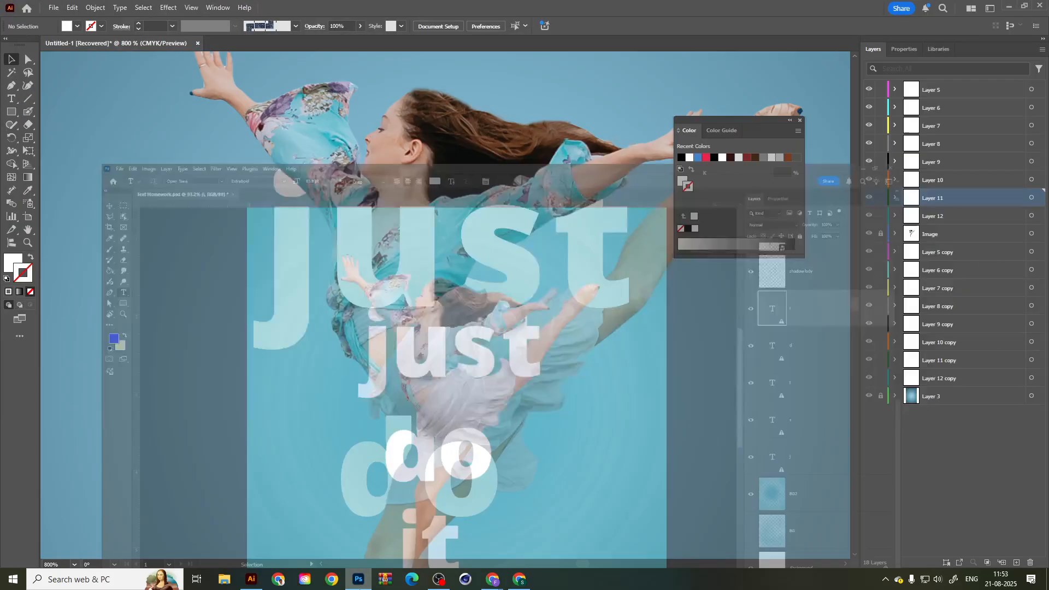
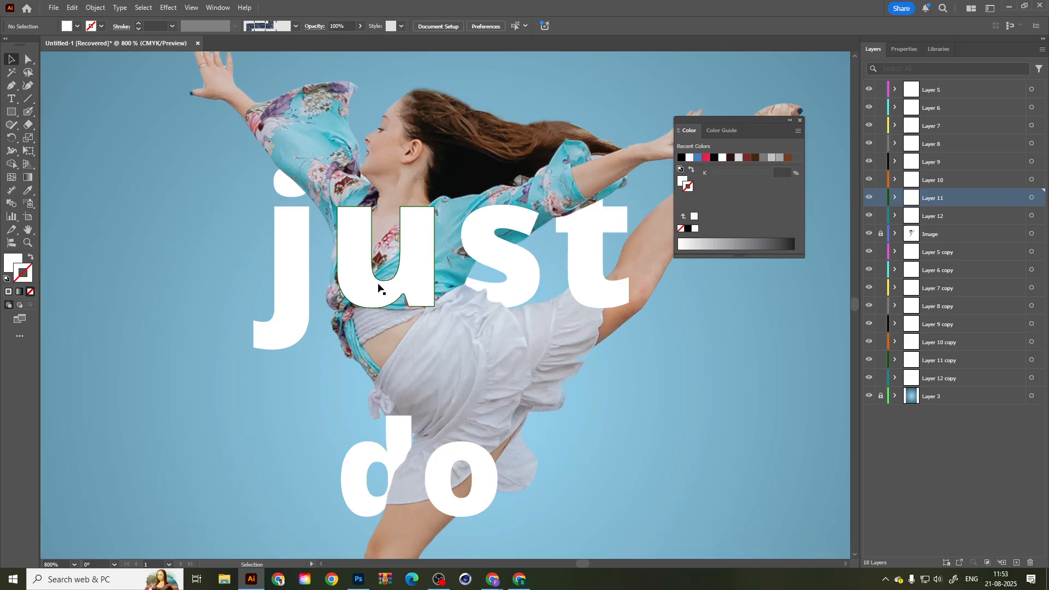
Start a Drop Shadow effect on the front letter u of Layer 11, keeping its settings clear of the letter.
click(403, 286)
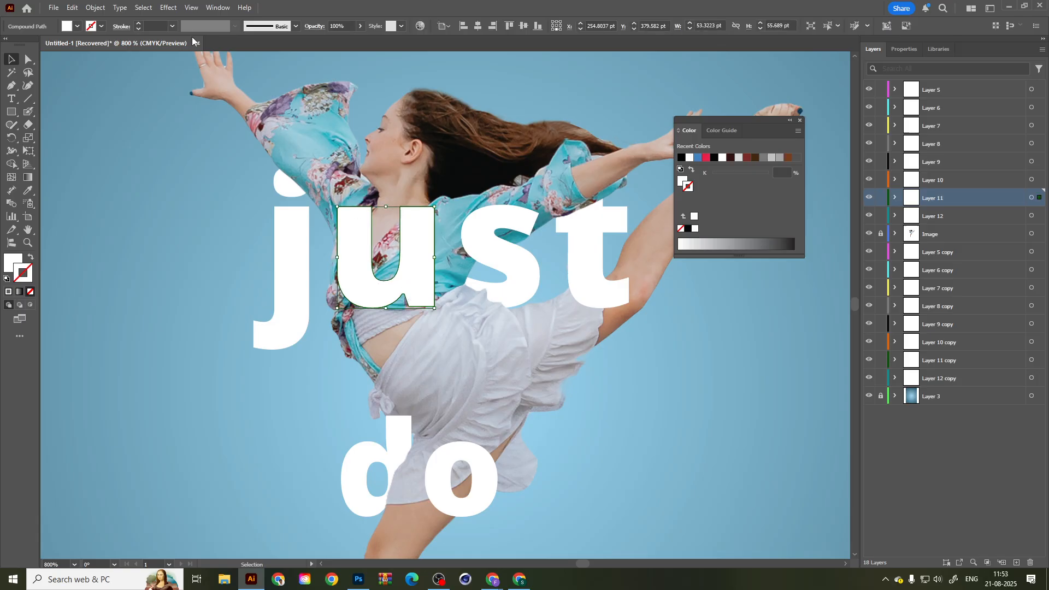
click(168, 8)
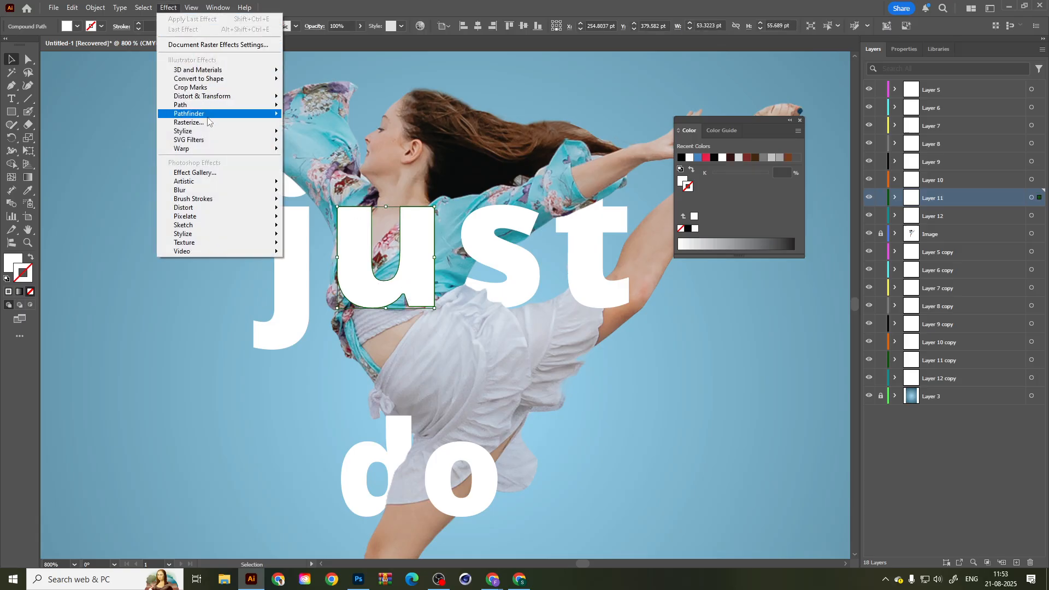
mouse_move(234, 131)
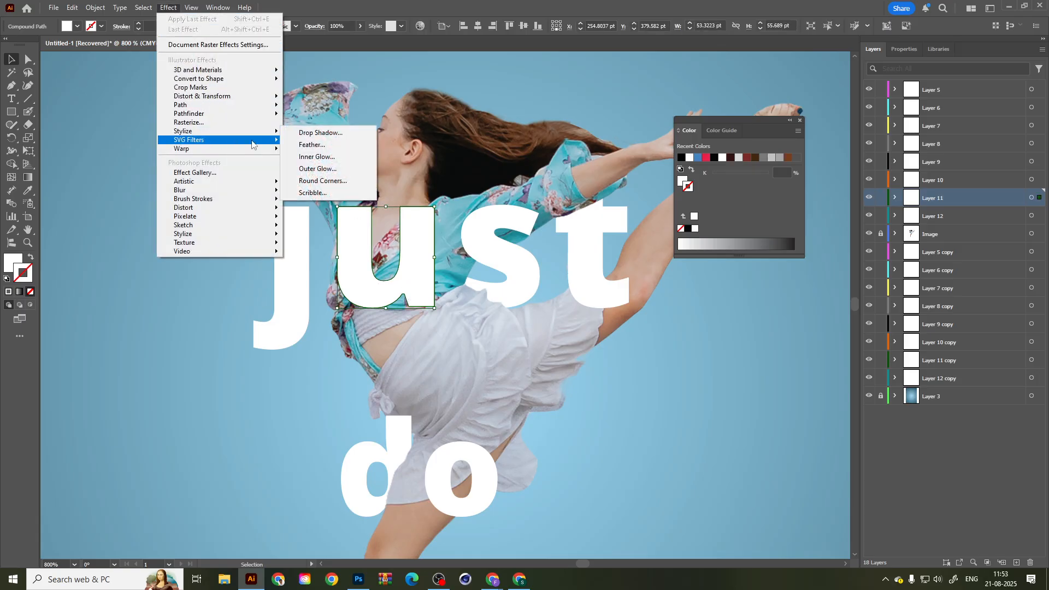
click(322, 133)
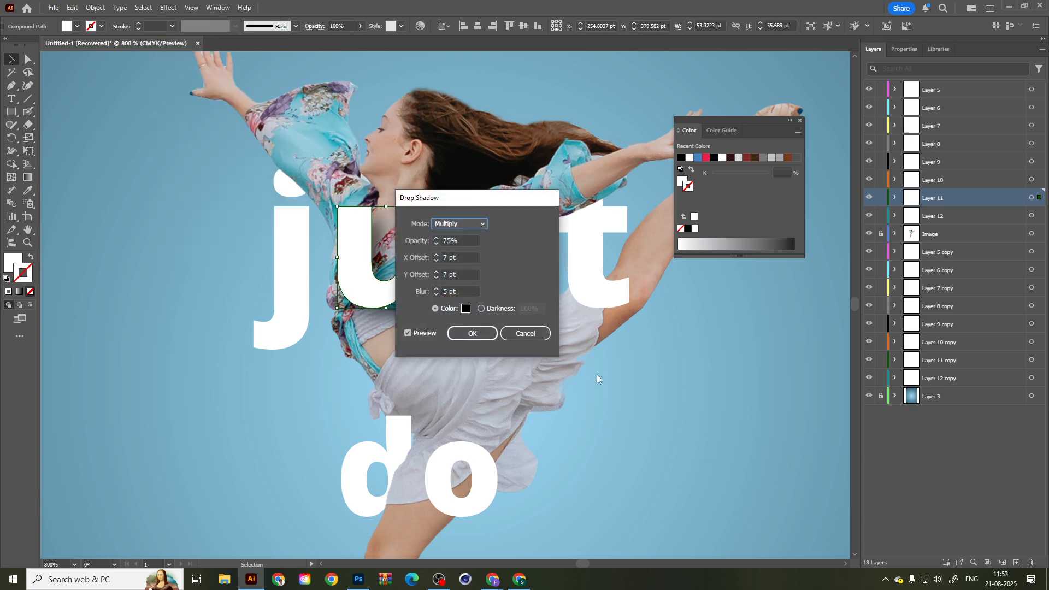
drag(471, 195, 574, 206)
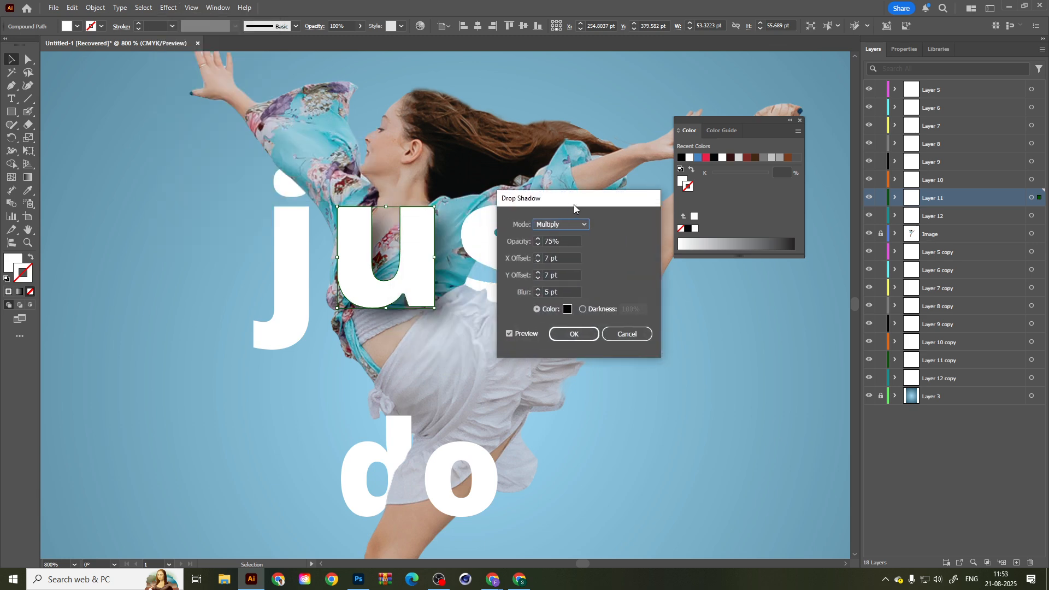
Set the u's drop shadow to 67% opacity and pick pure black as its colour.
click(539, 241)
click(539, 241)
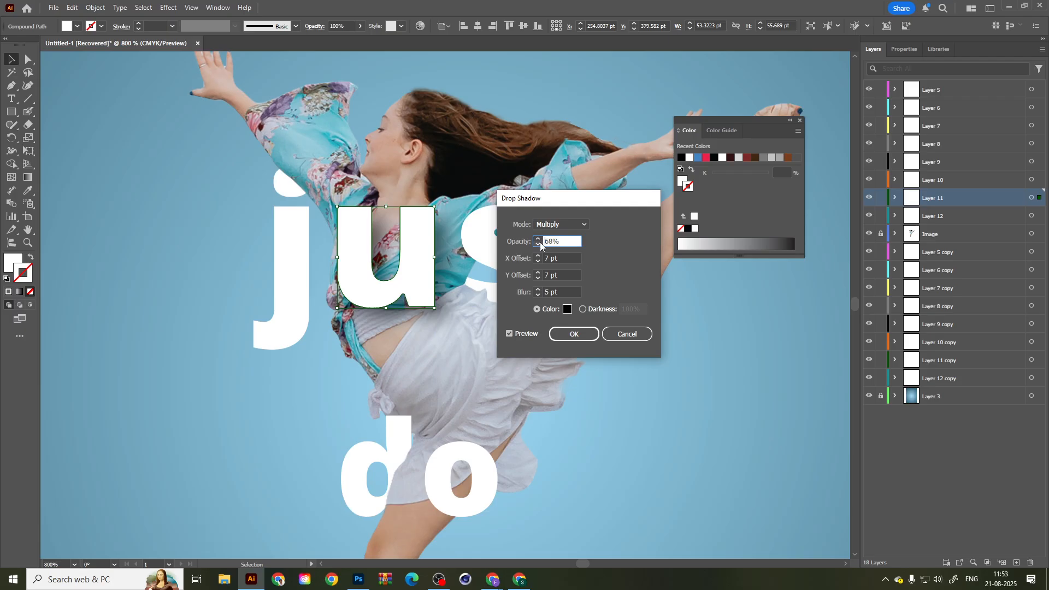
click(539, 244)
click(538, 244)
click(539, 244)
click(568, 309)
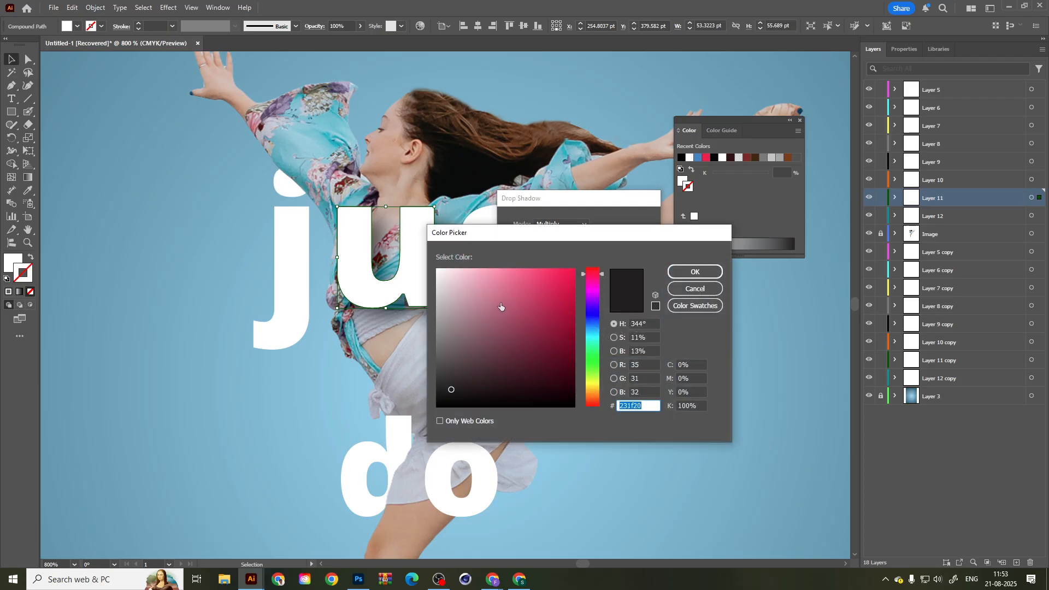
drag(501, 307, 423, 413)
click(692, 272)
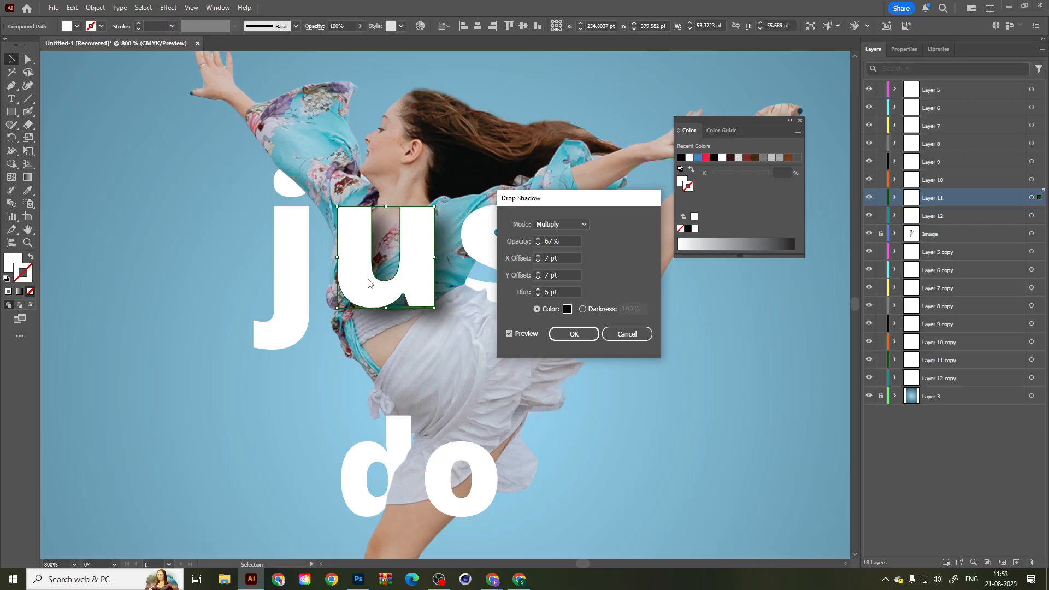
Set the drop shadow of the front letter u to a 6 pt X offset and a 9 pt Y offset.
drag(562, 293, 517, 292)
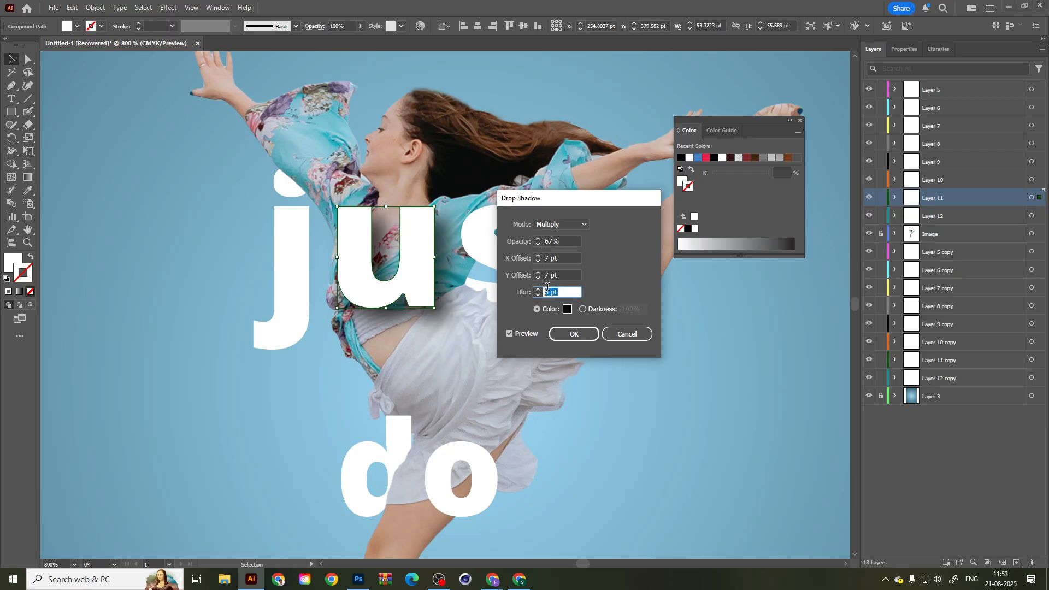
click(539, 278)
click(540, 278)
click(540, 278)
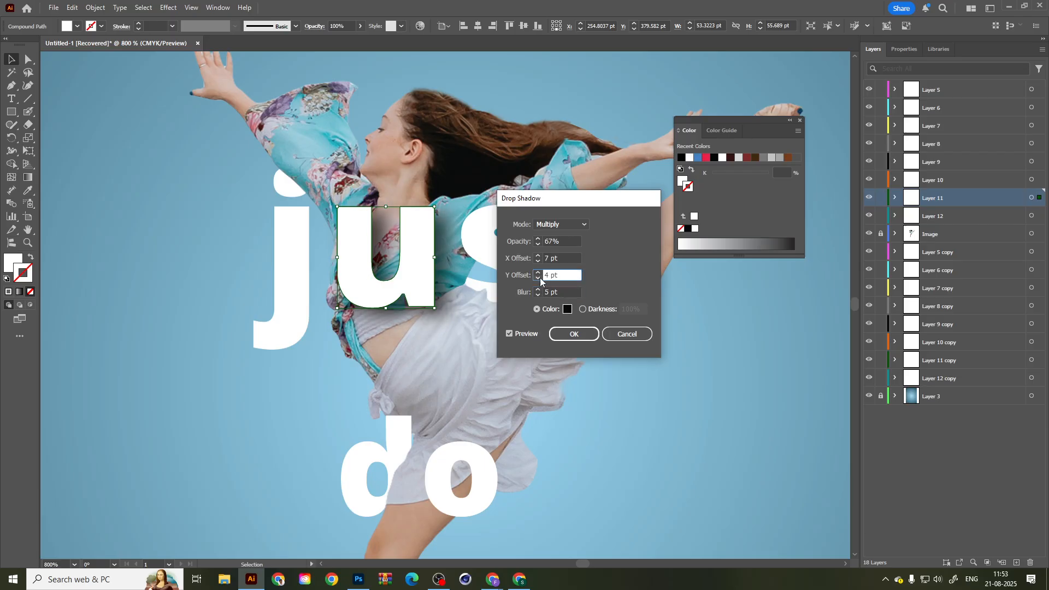
click(538, 272)
click(538, 272)
click(538, 272)
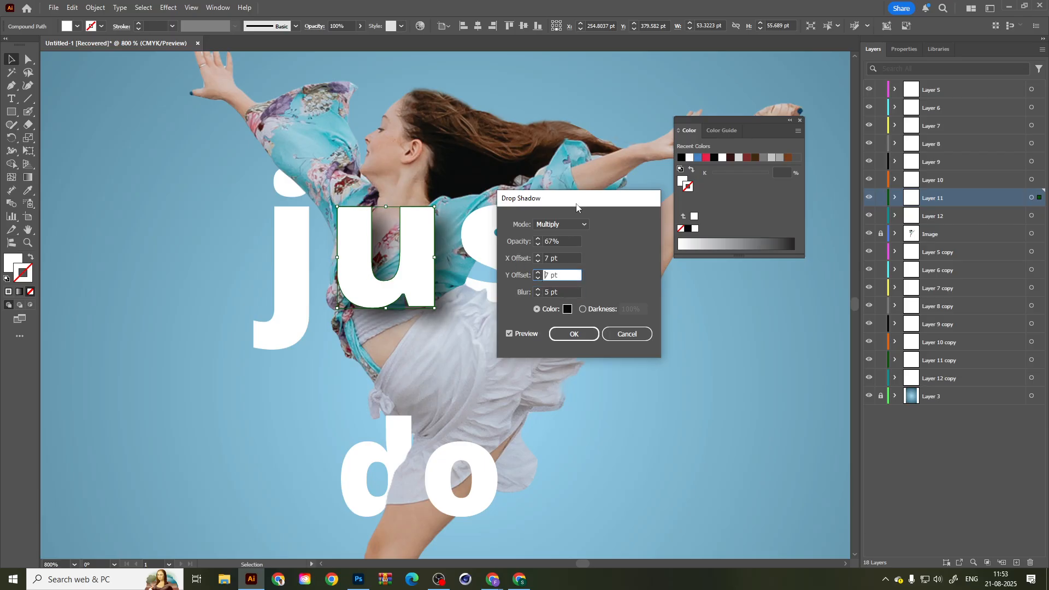
click(538, 272)
click(538, 272)
click(538, 262)
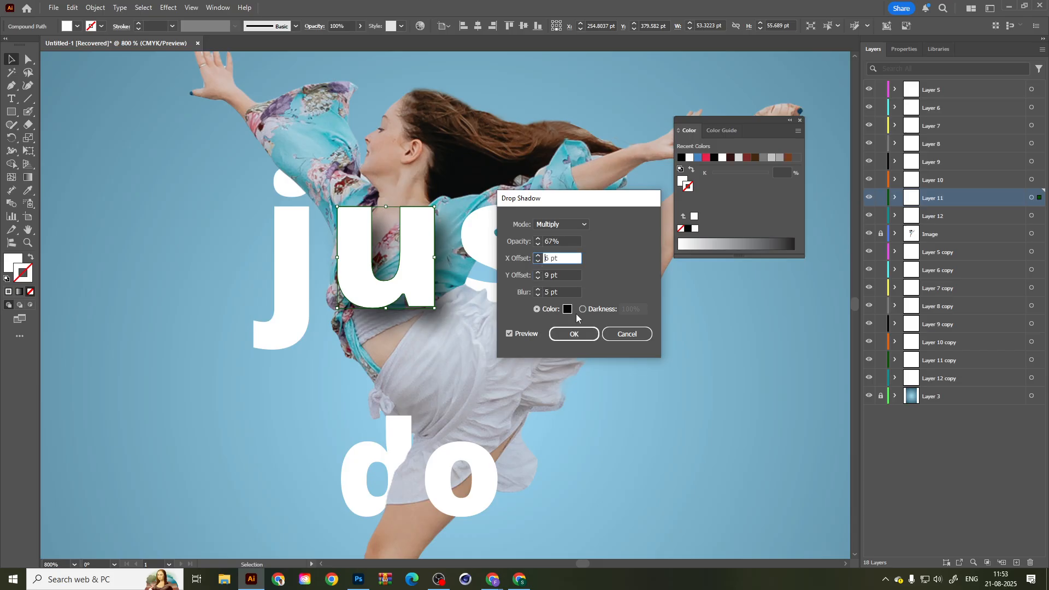
Lower the u's drop shadow opacity to 38%, apply the effect, and deselect the letter.
click(552, 243)
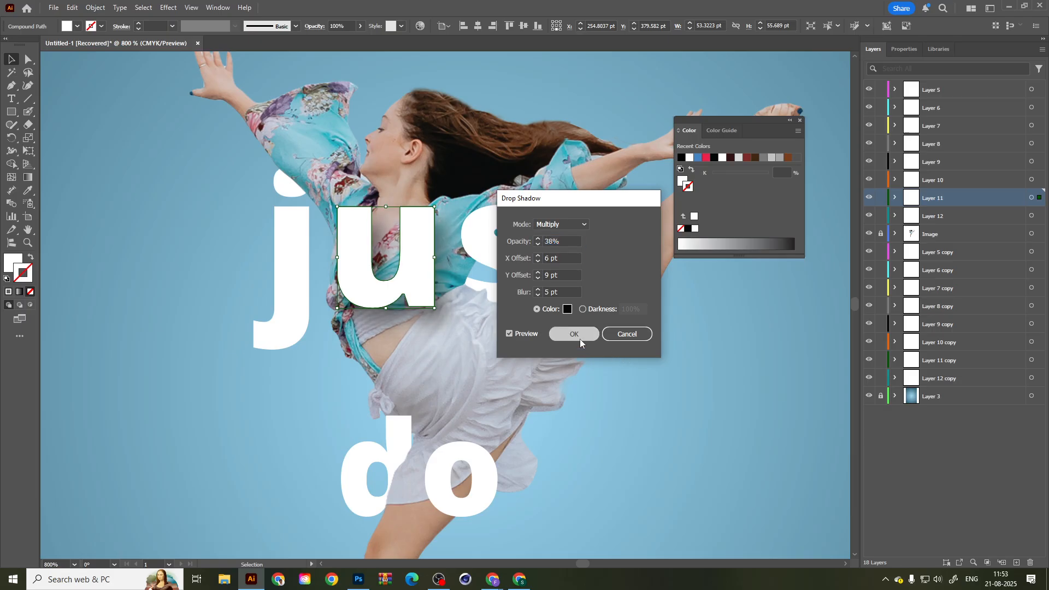
click(573, 334)
click(504, 328)
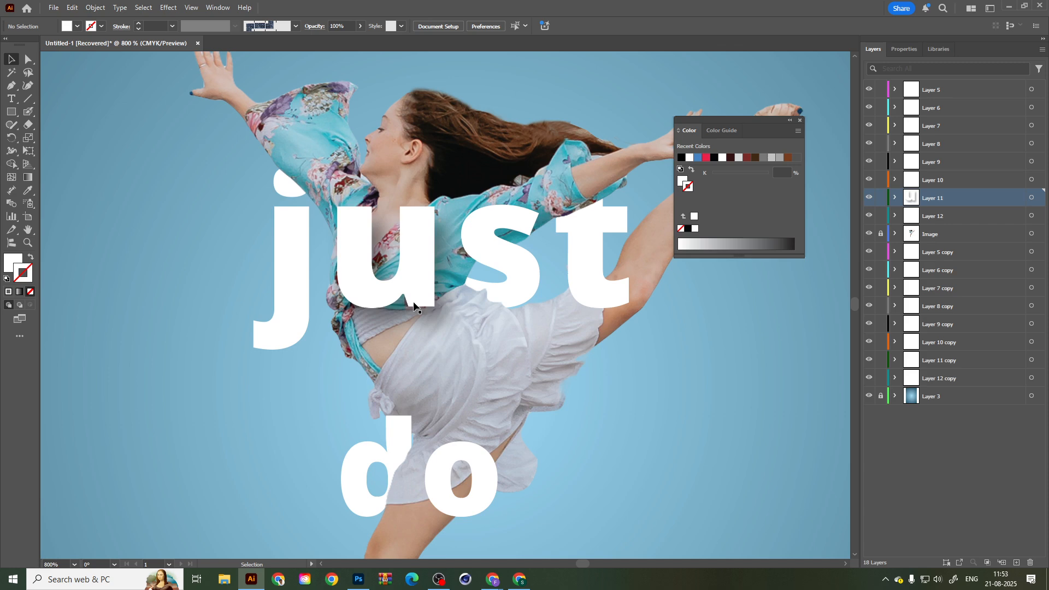
Show the front u's appearance attributes in a floating, enlarged Appearance panel, with the Color panel moved out of its way.
click(399, 273)
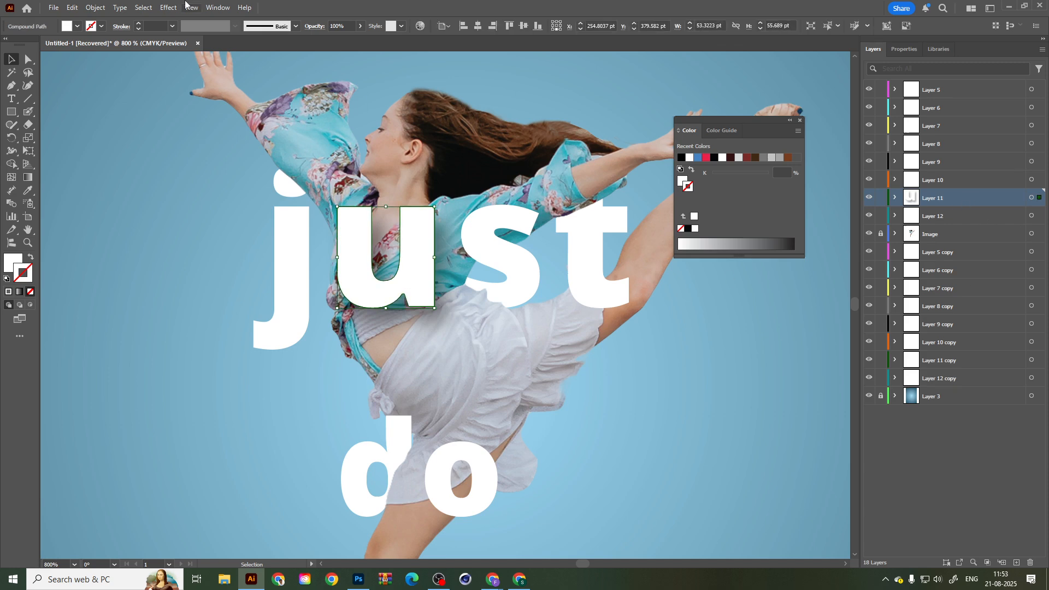
click(218, 8)
click(245, 30)
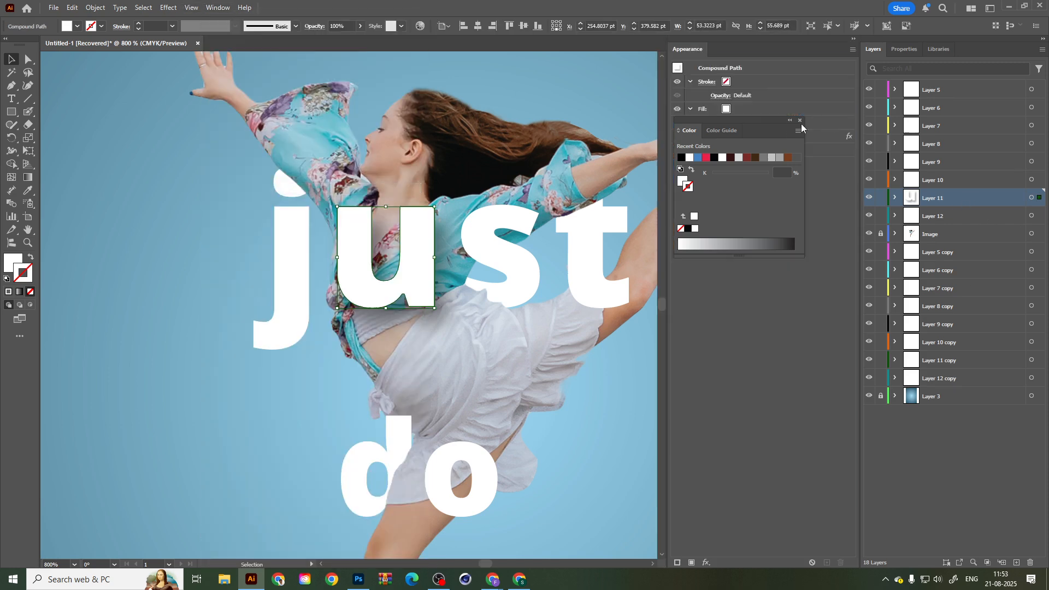
drag(729, 118, 750, 303)
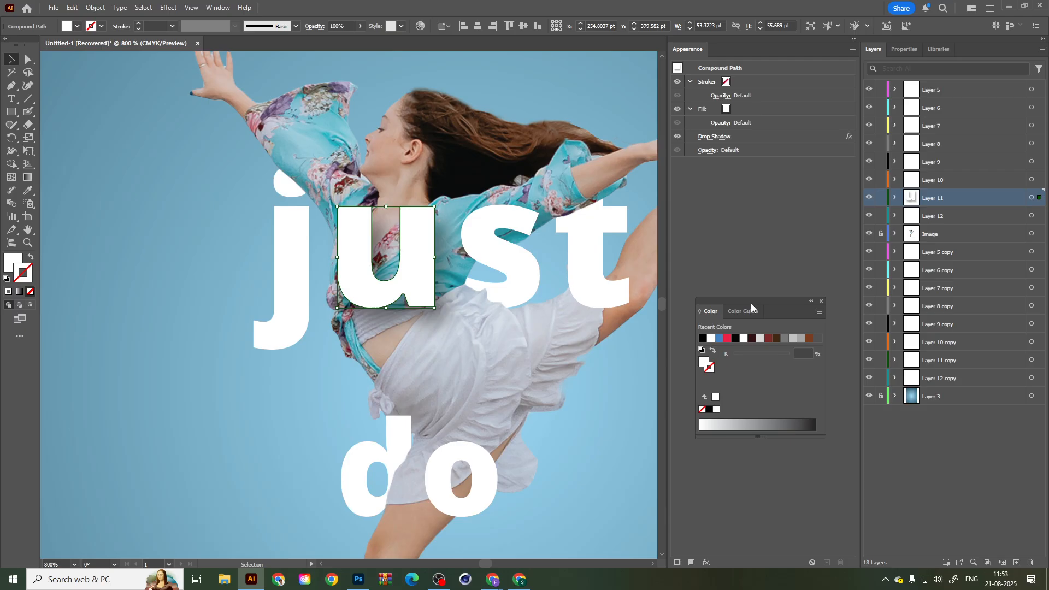
click(769, 138)
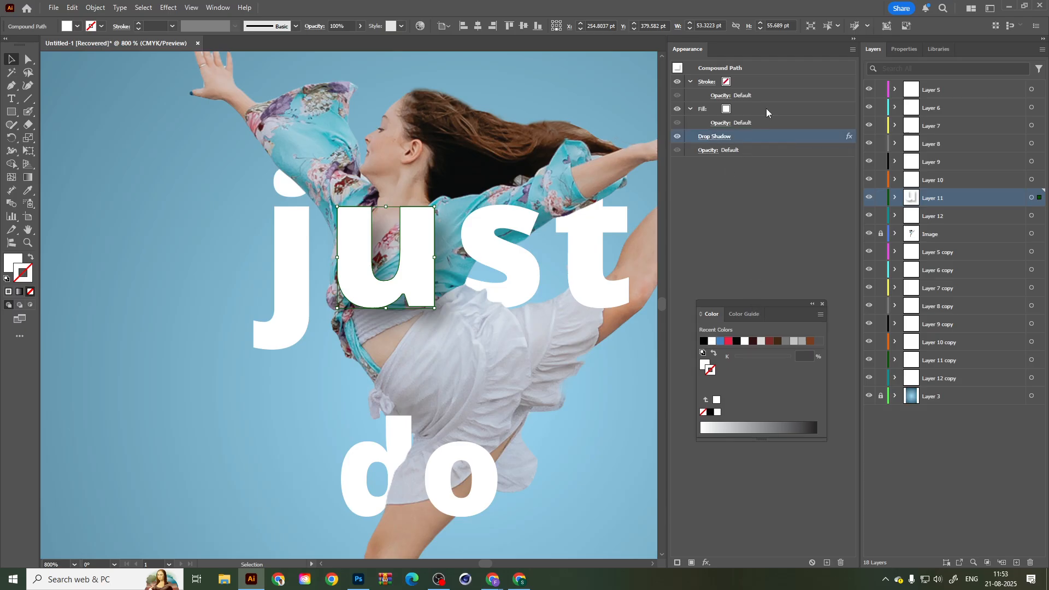
drag(768, 50, 759, 8)
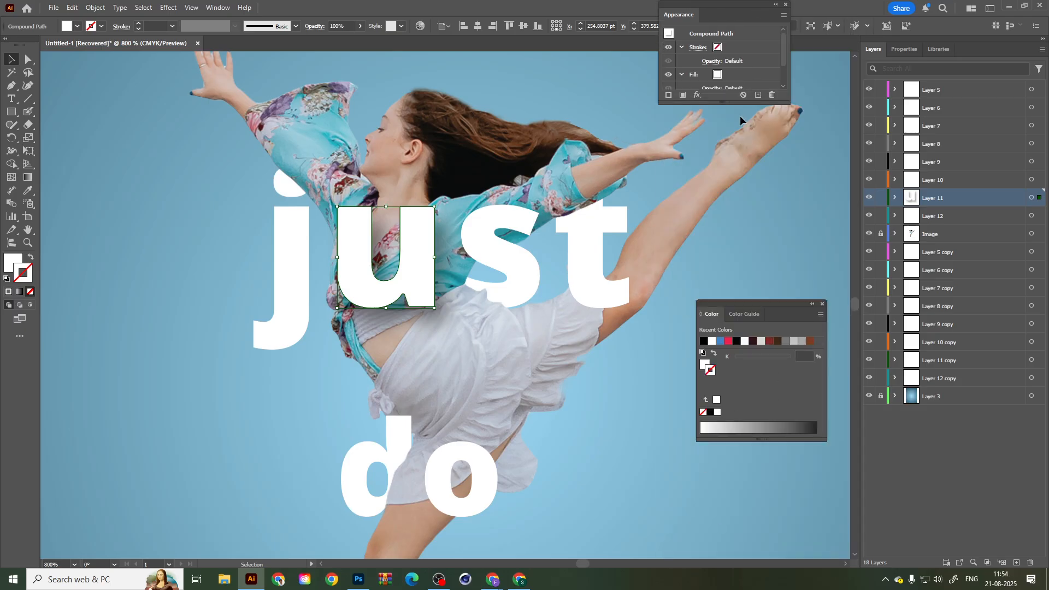
drag(722, 100, 718, 282)
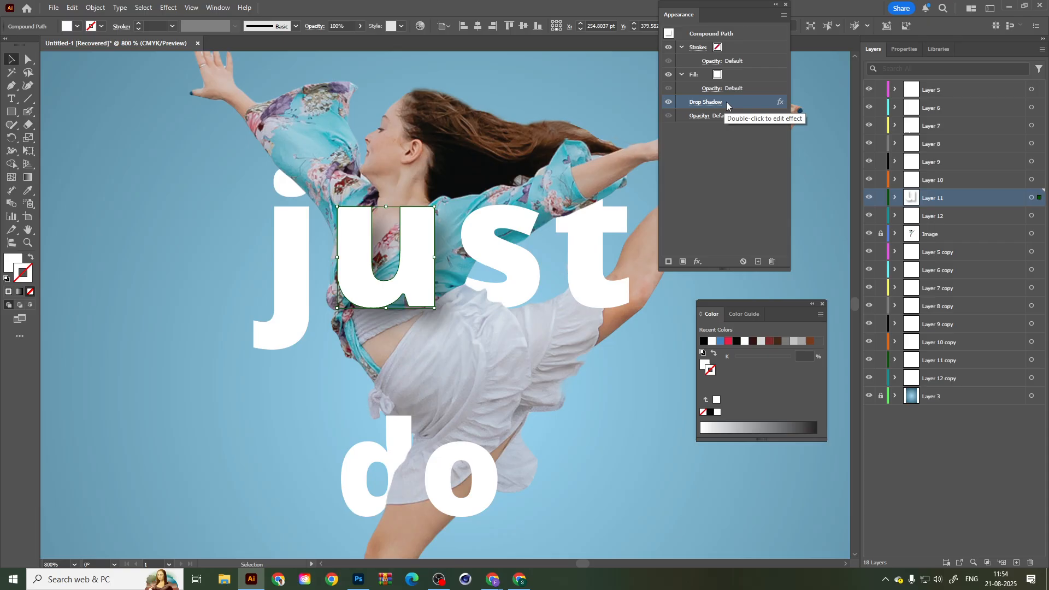
Check the available effects and the Drop Shadow settings applied to the front u, leaving them as they are.
click(697, 261)
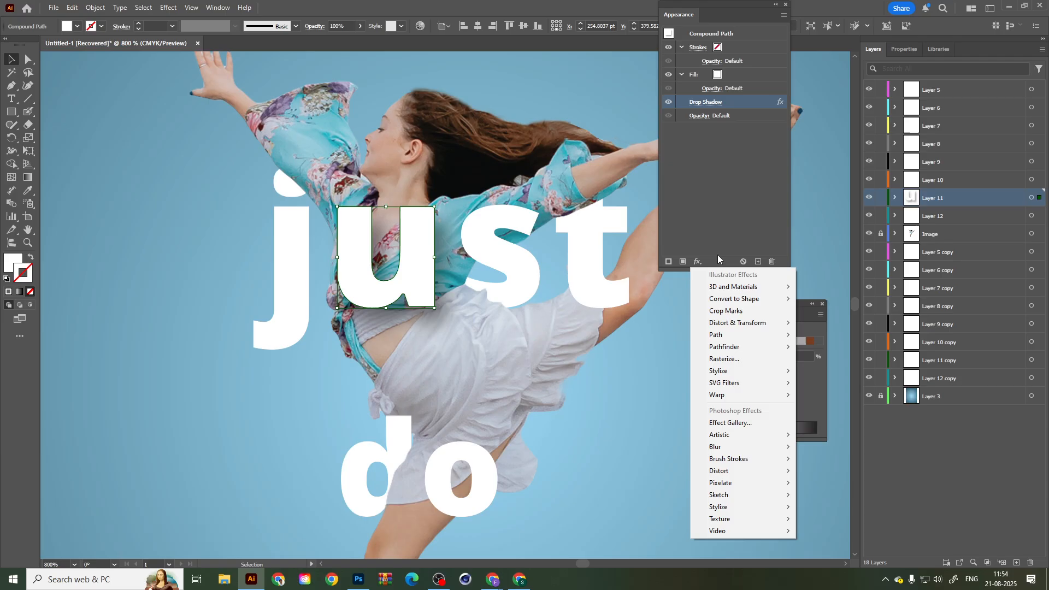
click(741, 197)
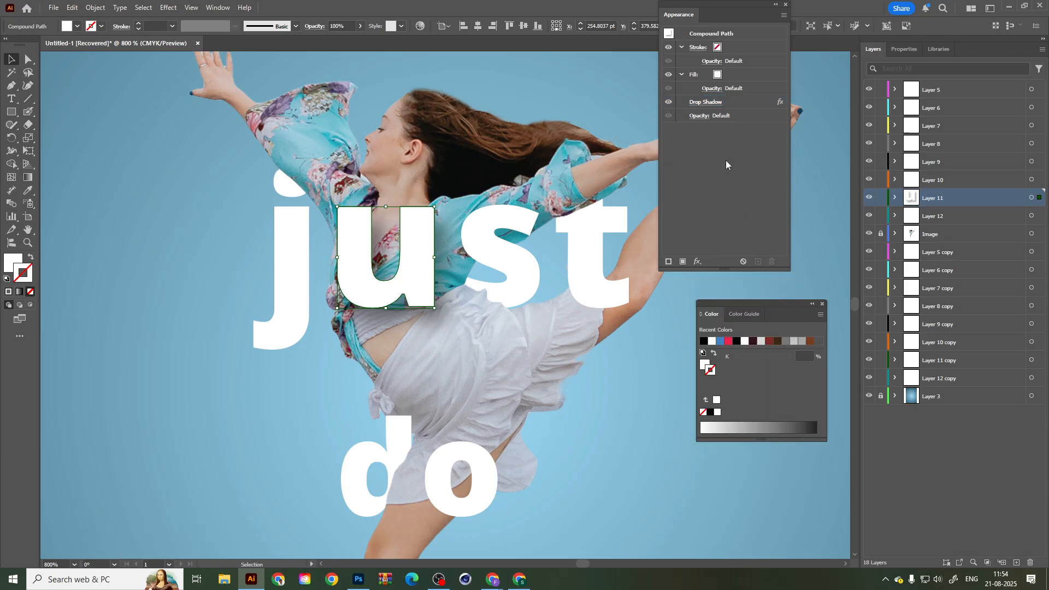
click(717, 103)
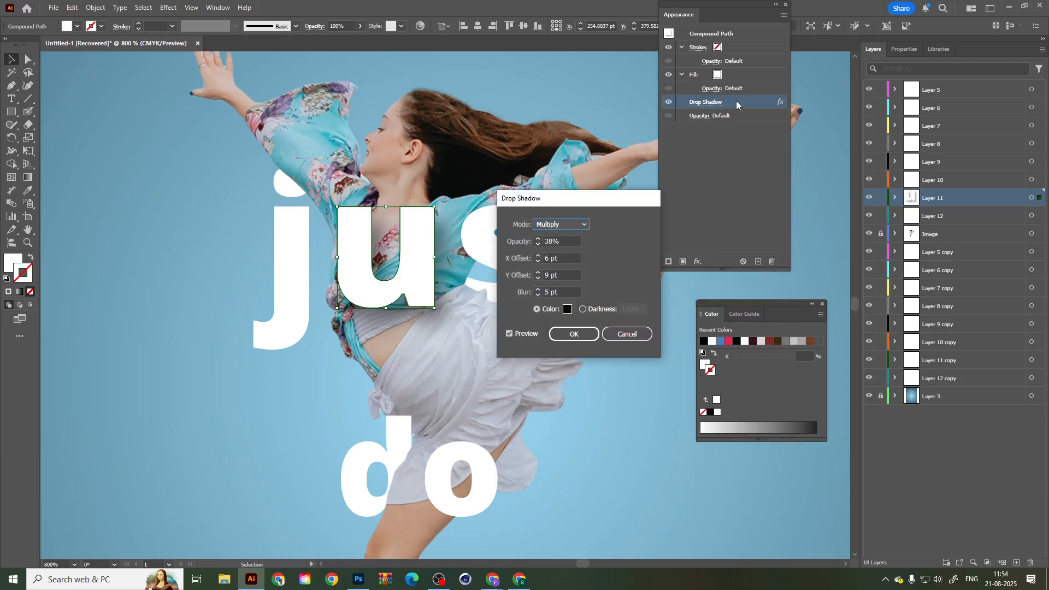
click(627, 335)
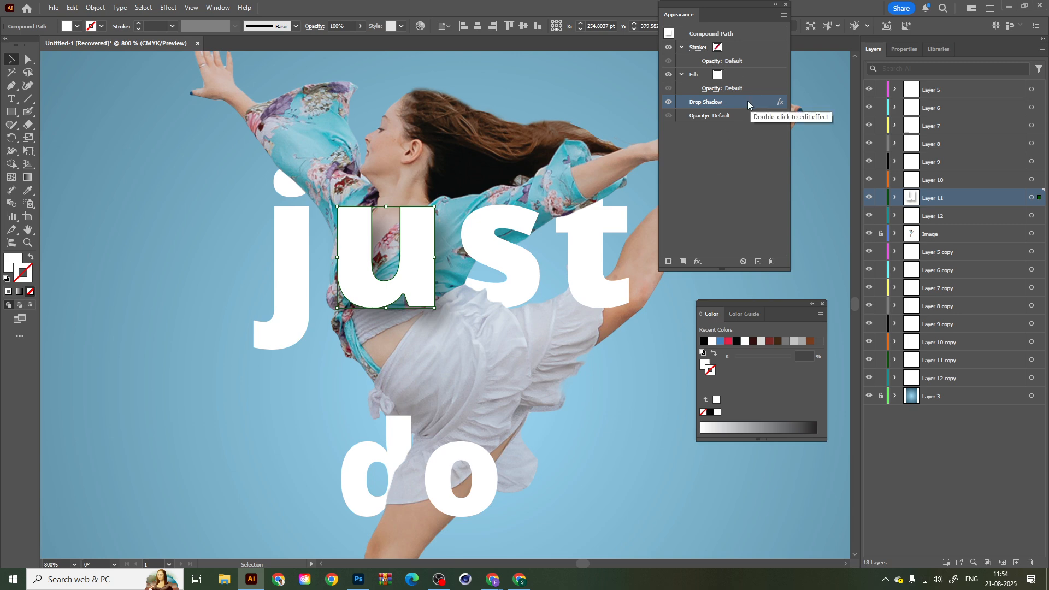
Try to copy the u's drop shadow onto the front letter j of Layer 12.
click(283, 285)
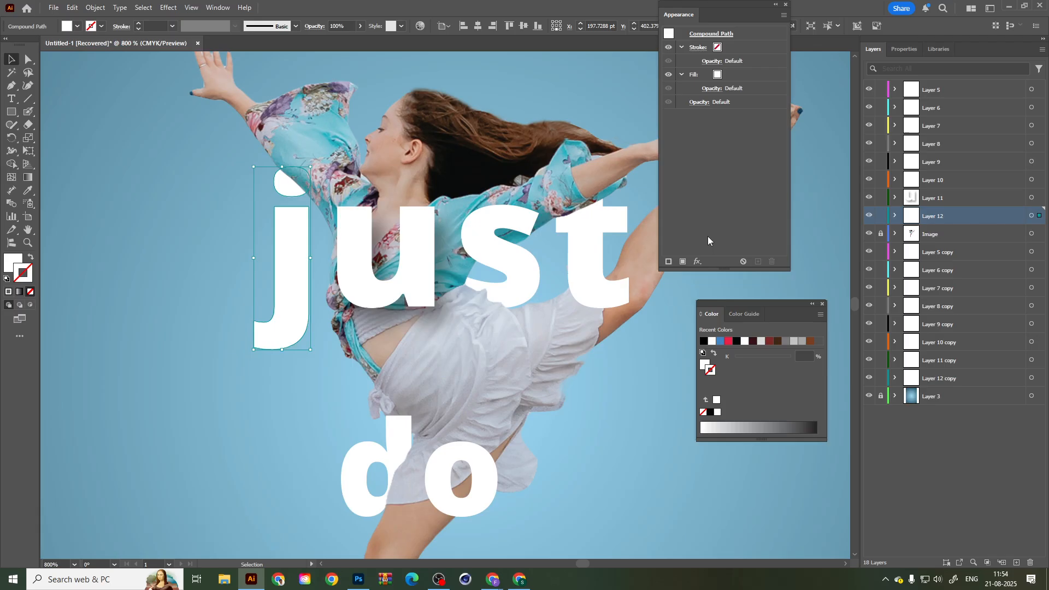
key(ctrl+v)
key(ctrl+z)
click(418, 261)
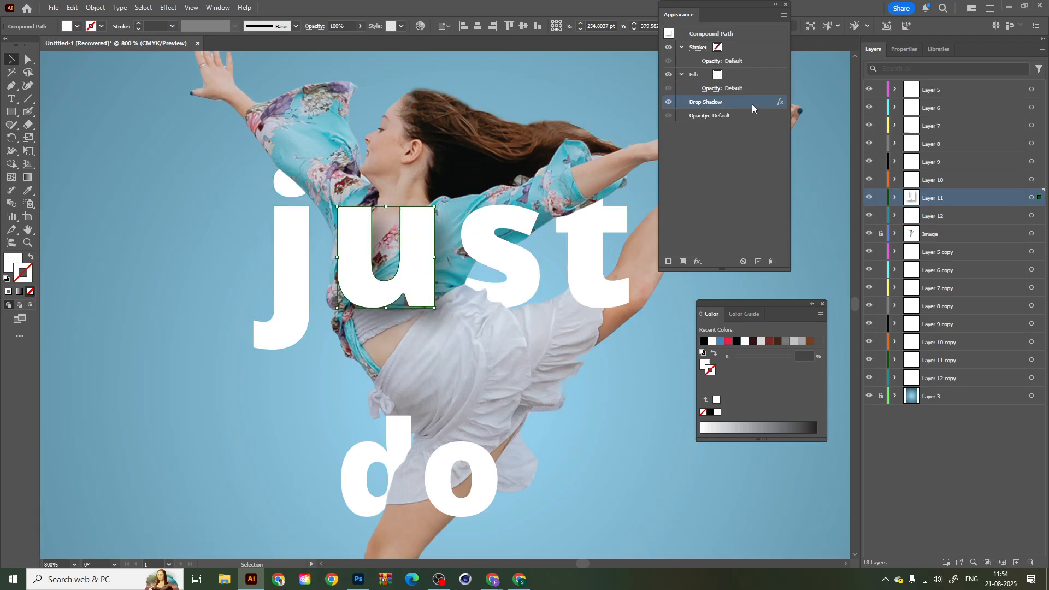
click(784, 16)
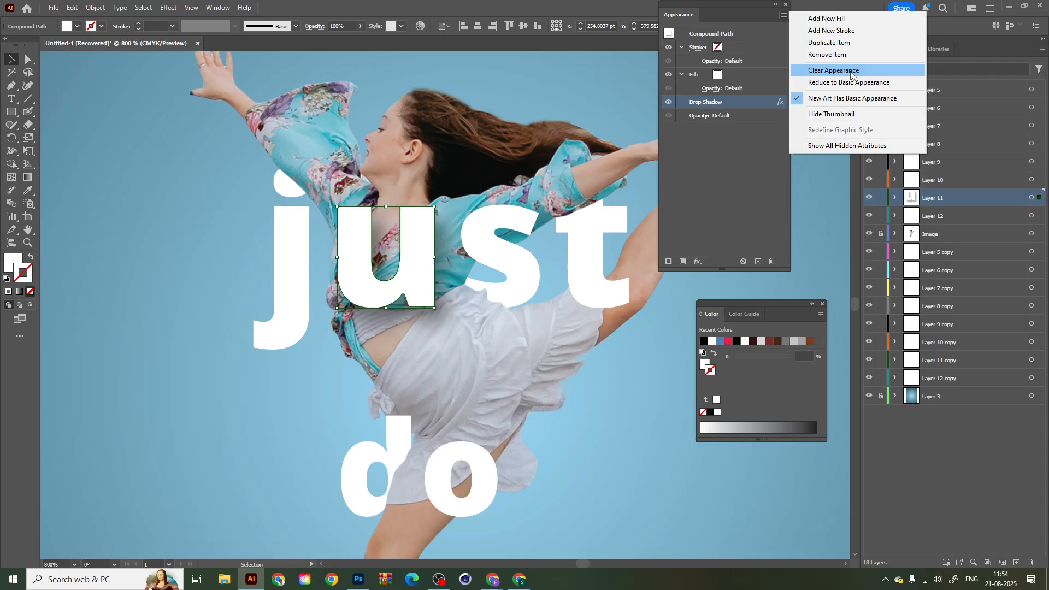
click(737, 225)
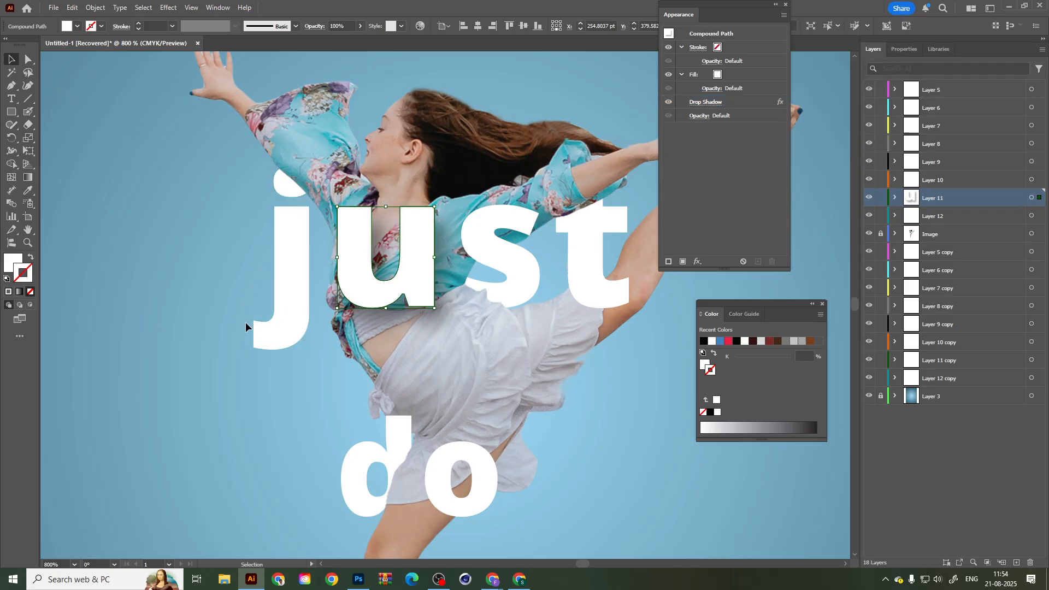
Apply a Drop Shadow effect to the front letter j of Layer 12, keeping the settings used for the u.
click(290, 301)
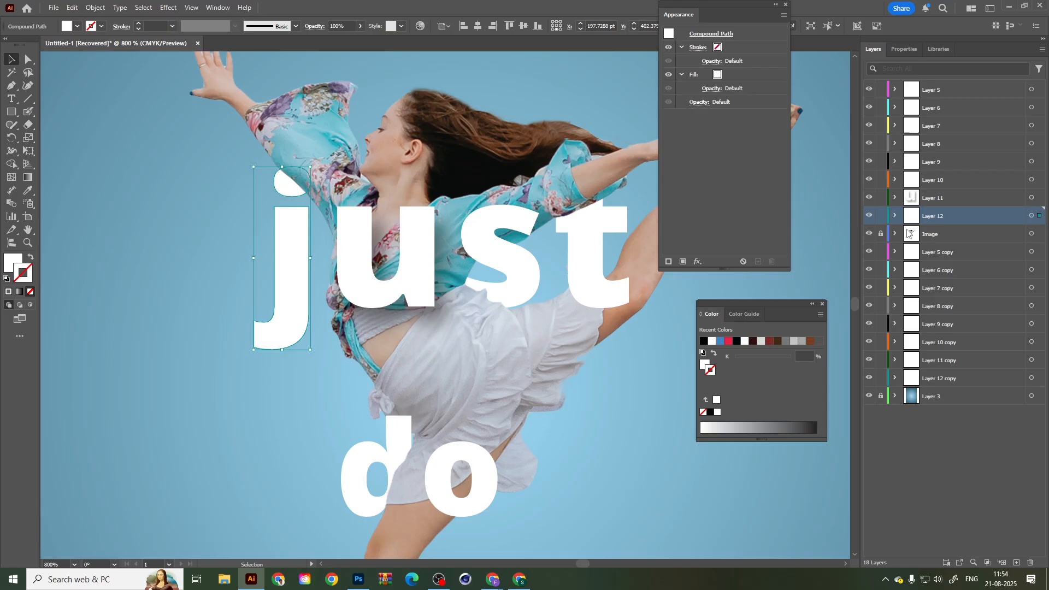
click(169, 7)
mouse_move(263, 132)
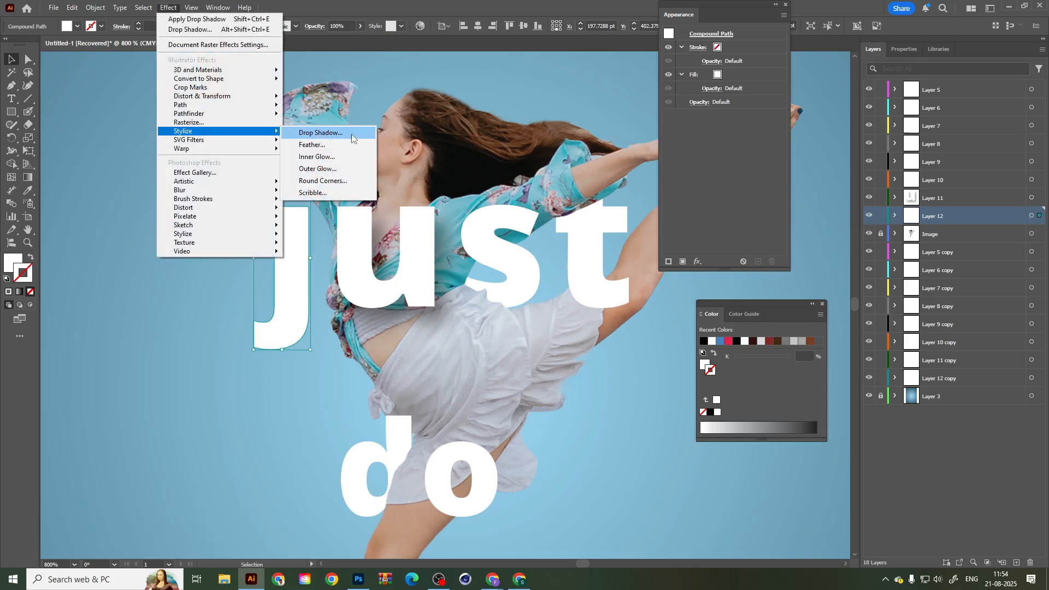
click(362, 135)
click(557, 332)
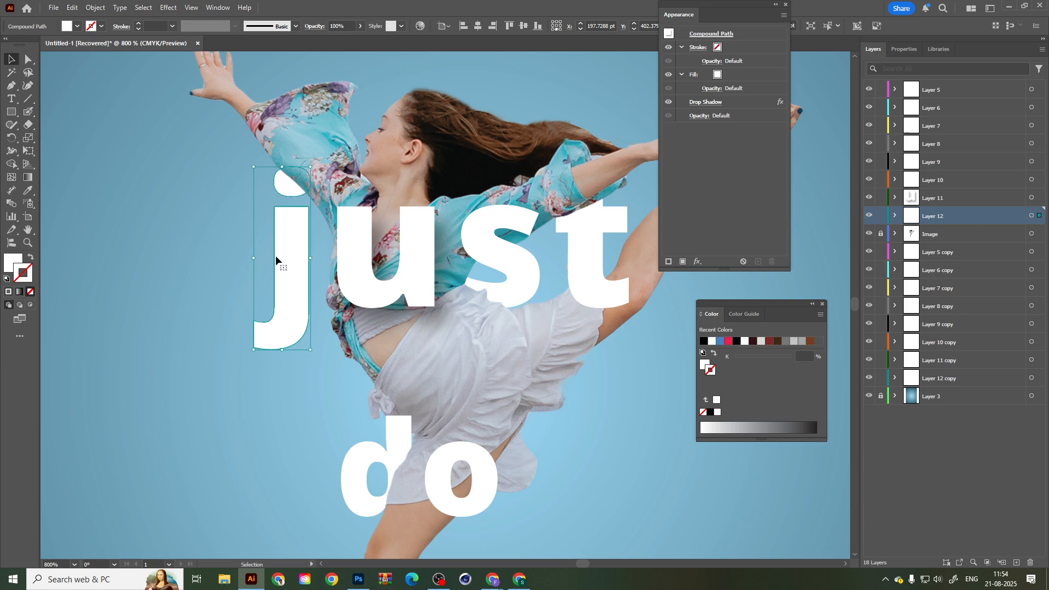
Try moving the j away from the dancer to inspect its shadow, undo the move, and reselect the letter.
drag(297, 292, 223, 277)
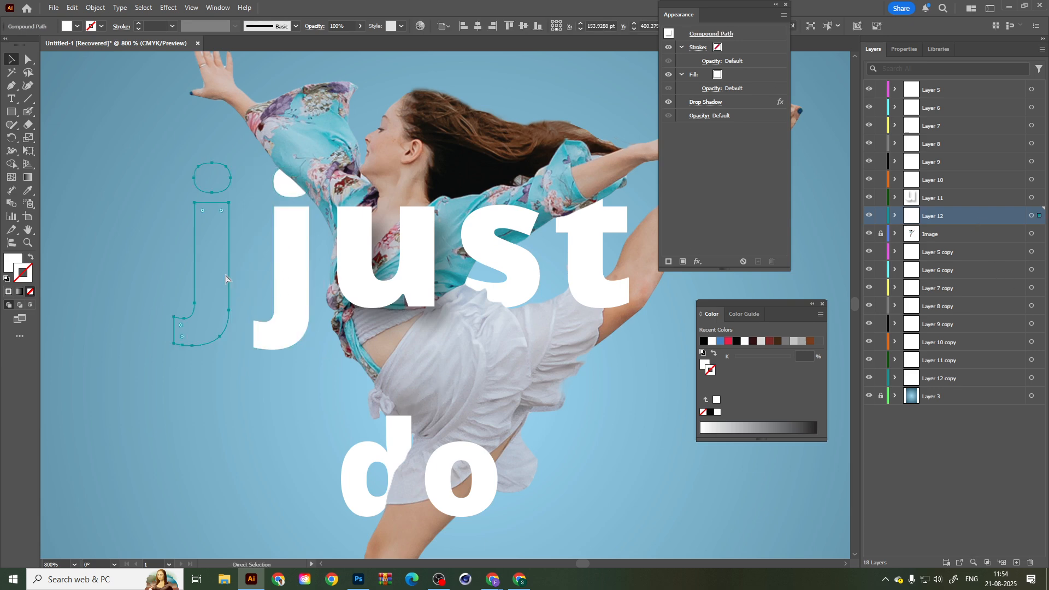
key(ctrl+z)
click(326, 268)
click(291, 267)
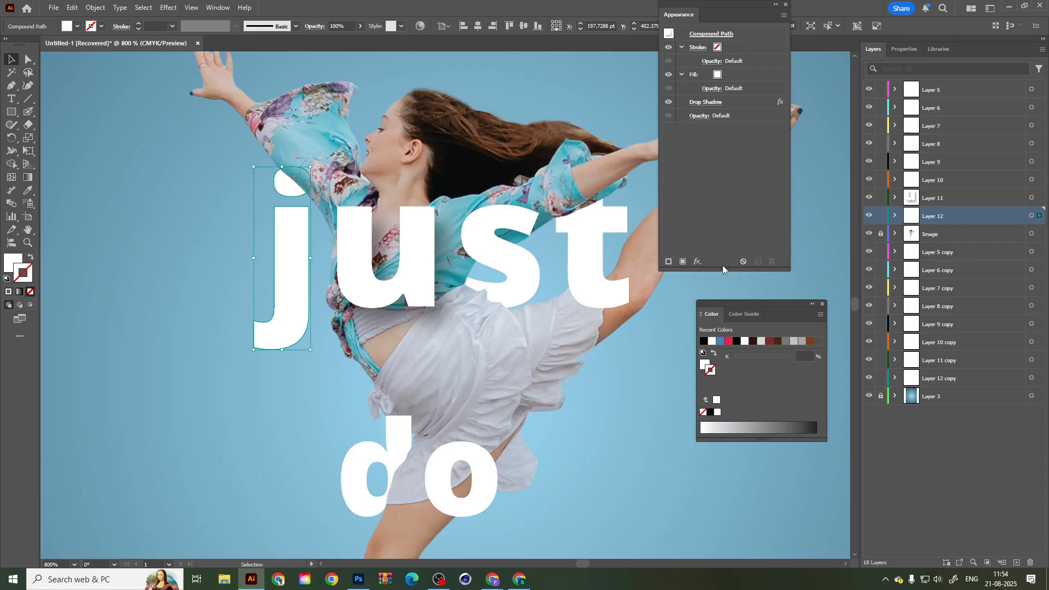
Try a Drop Shadow effect on the front letter s of Layer 10, preview it over the dancer, and cancel it.
click(494, 244)
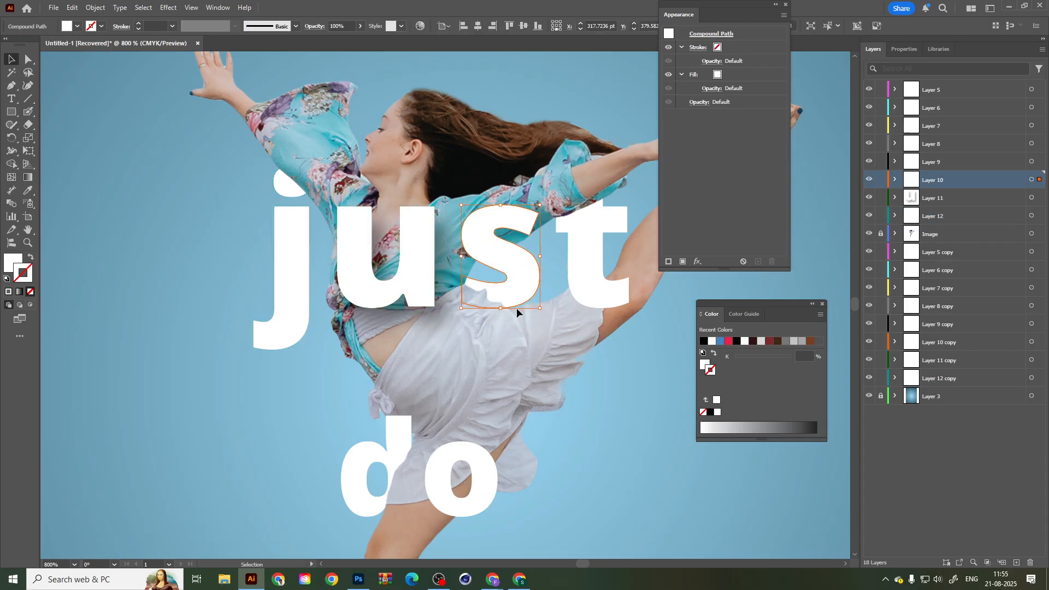
click(168, 8)
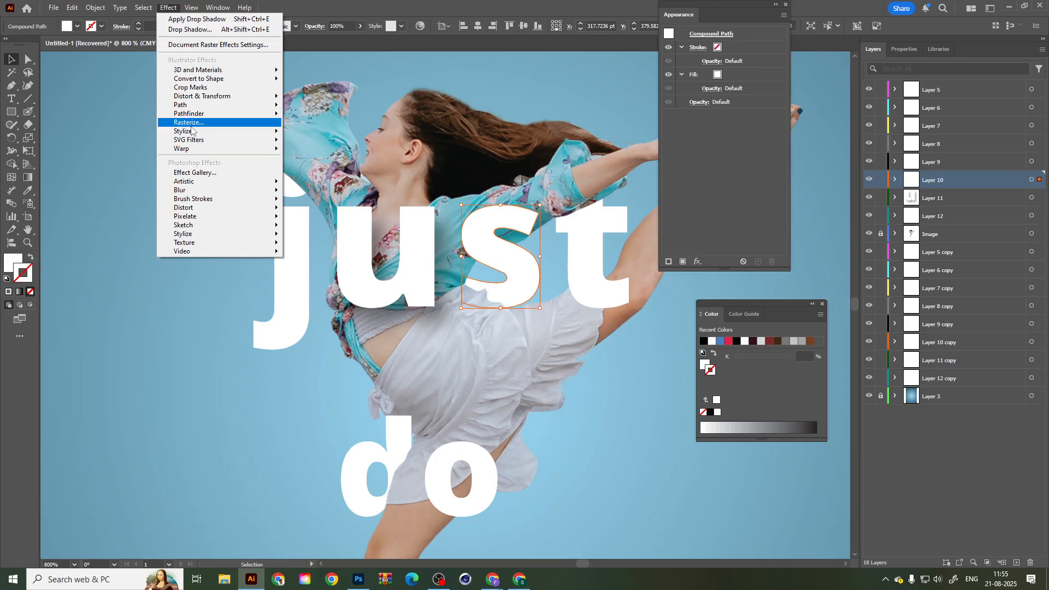
mouse_move(191, 131)
click(298, 132)
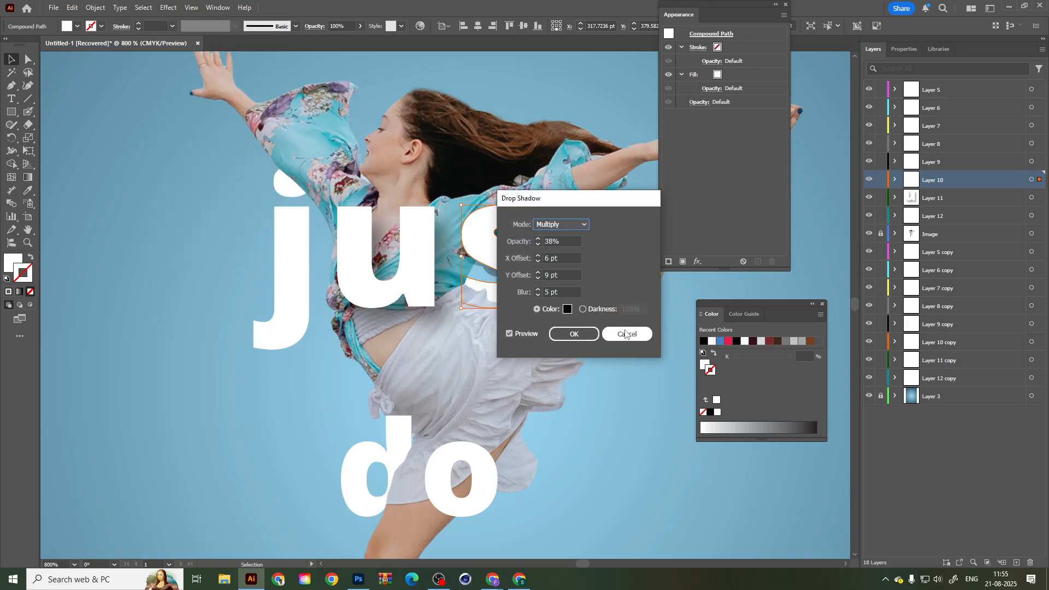
drag(553, 199, 696, 221)
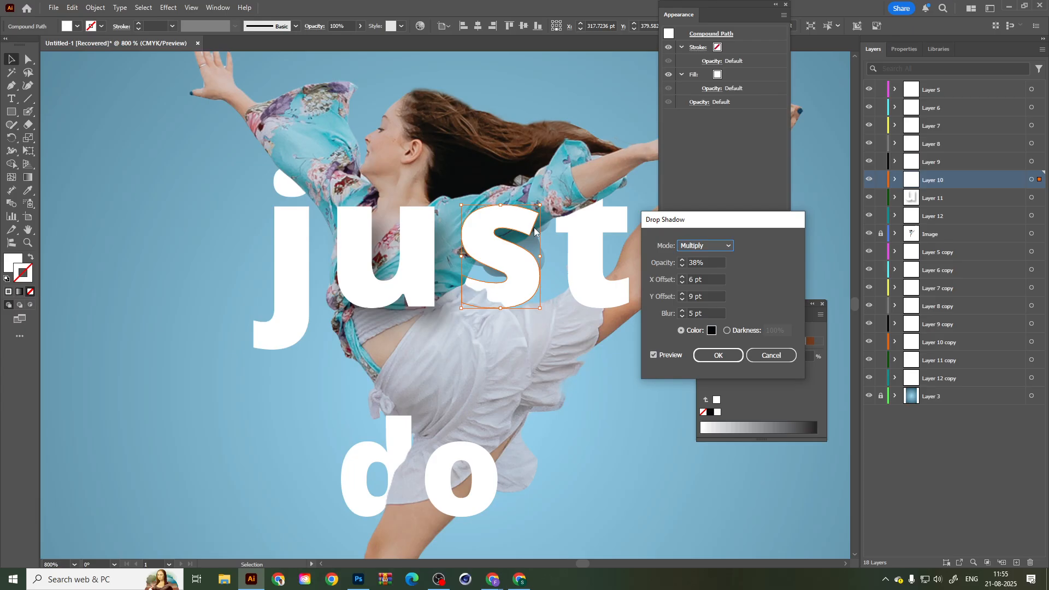
click(785, 356)
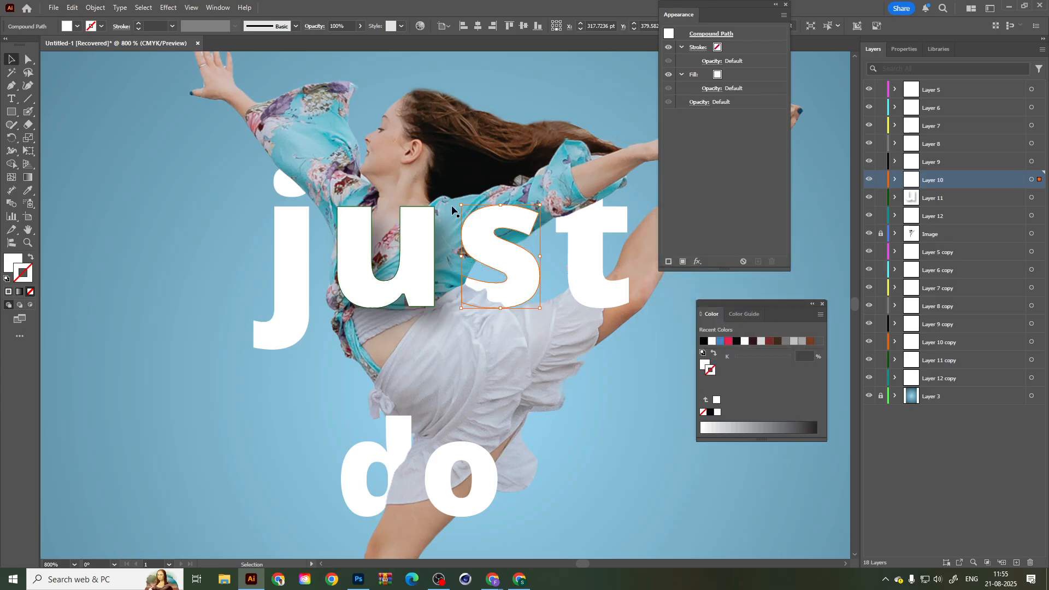
click(595, 451)
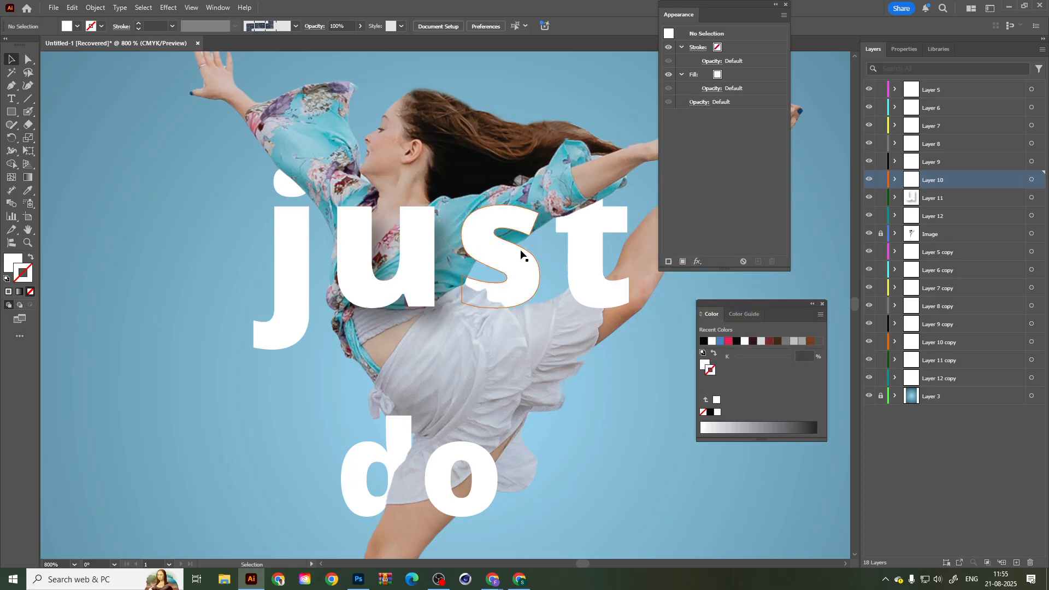
Try a solid grey fill of 48.24% black and a darker 67.84% black stroke on the front letter u of Layer 11.
click(350, 276)
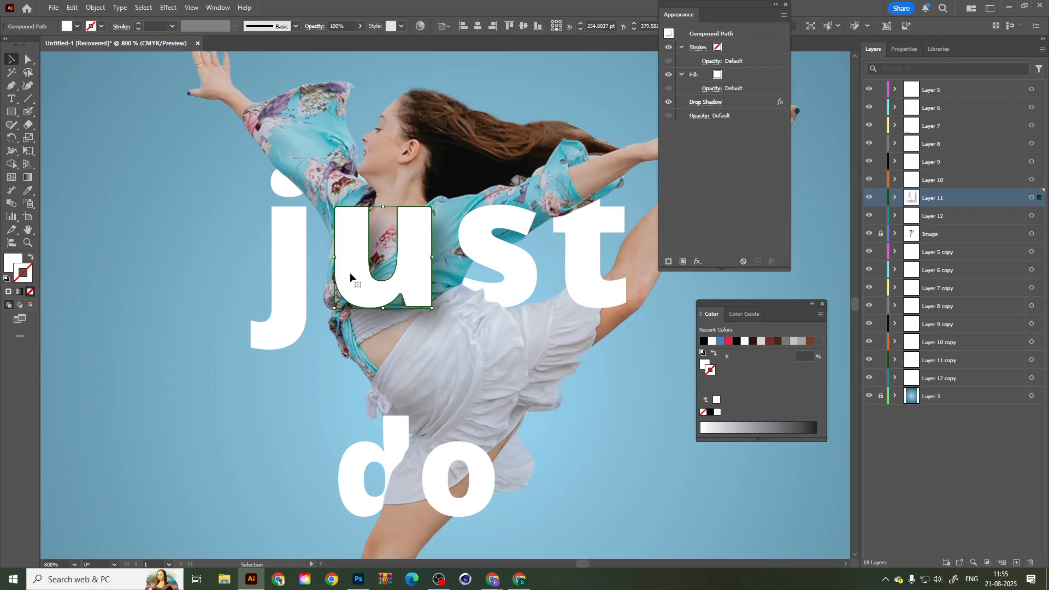
click(758, 424)
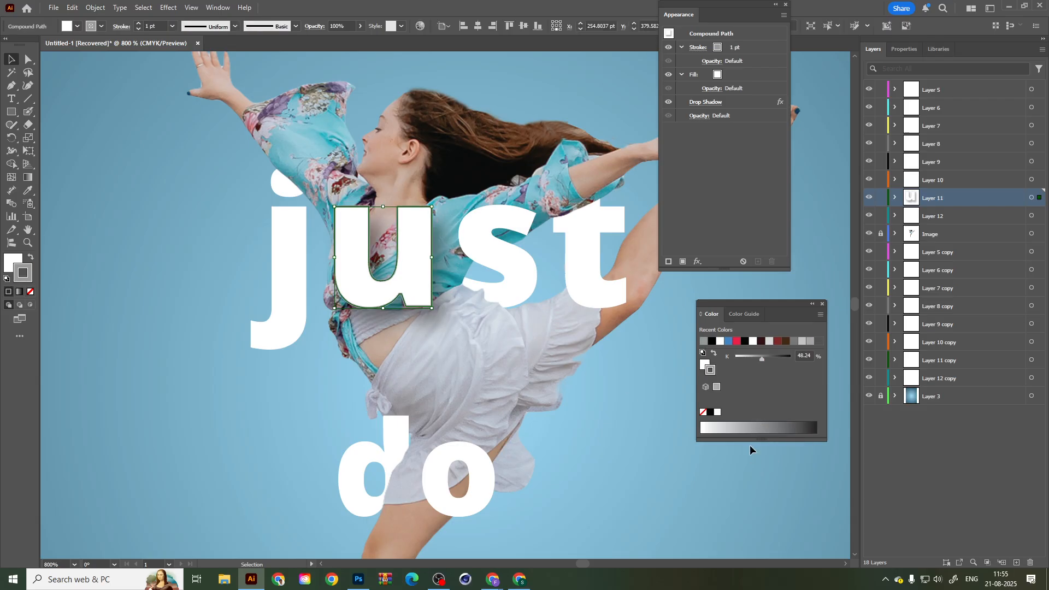
click(29, 256)
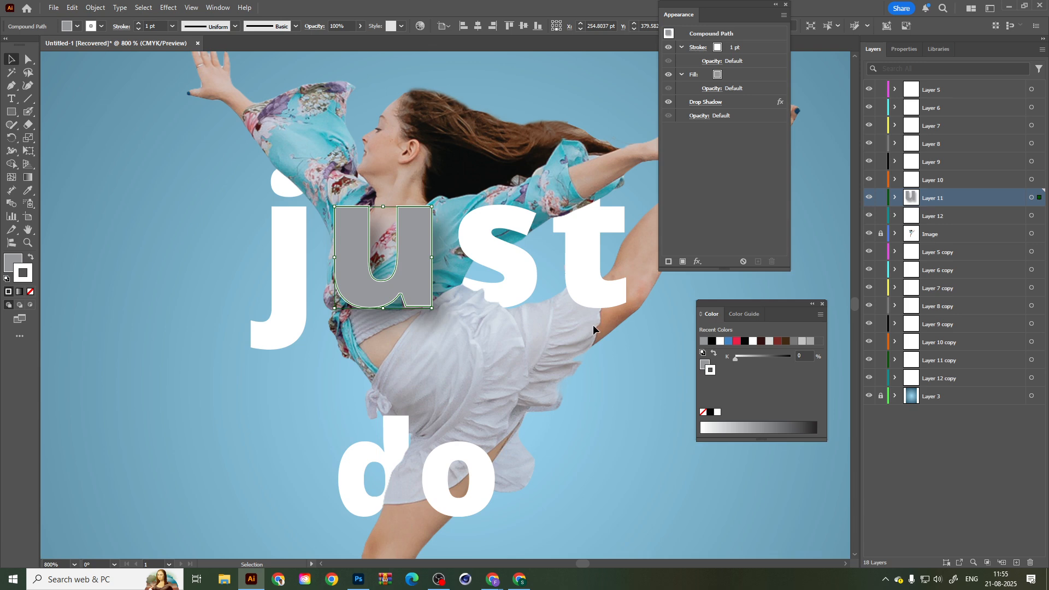
click(789, 428)
click(779, 427)
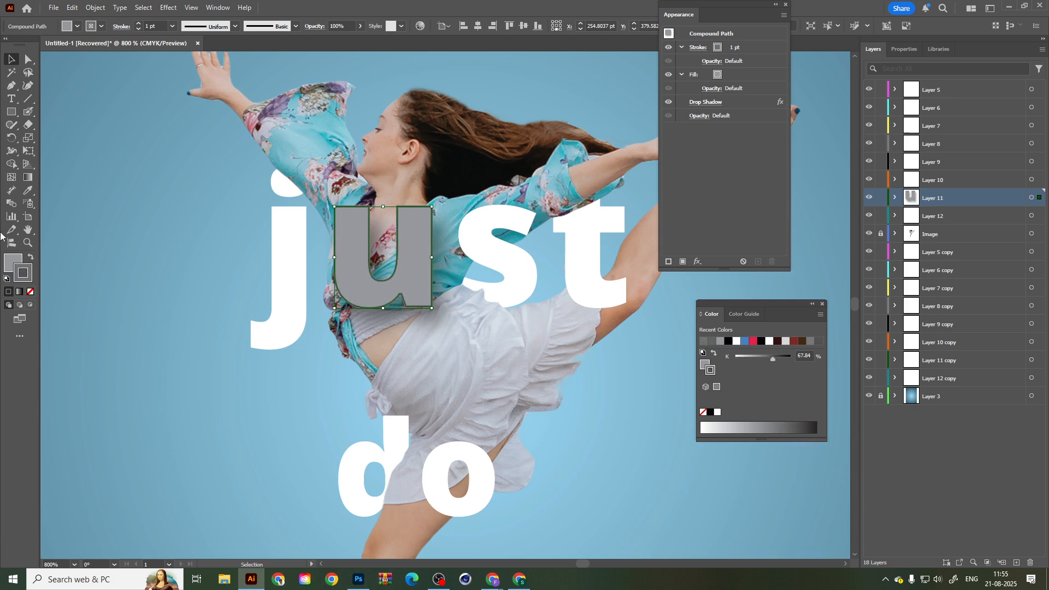
Try a grey-to-black linear gradient as the u's fill, with no stroke.
click(30, 256)
click(20, 291)
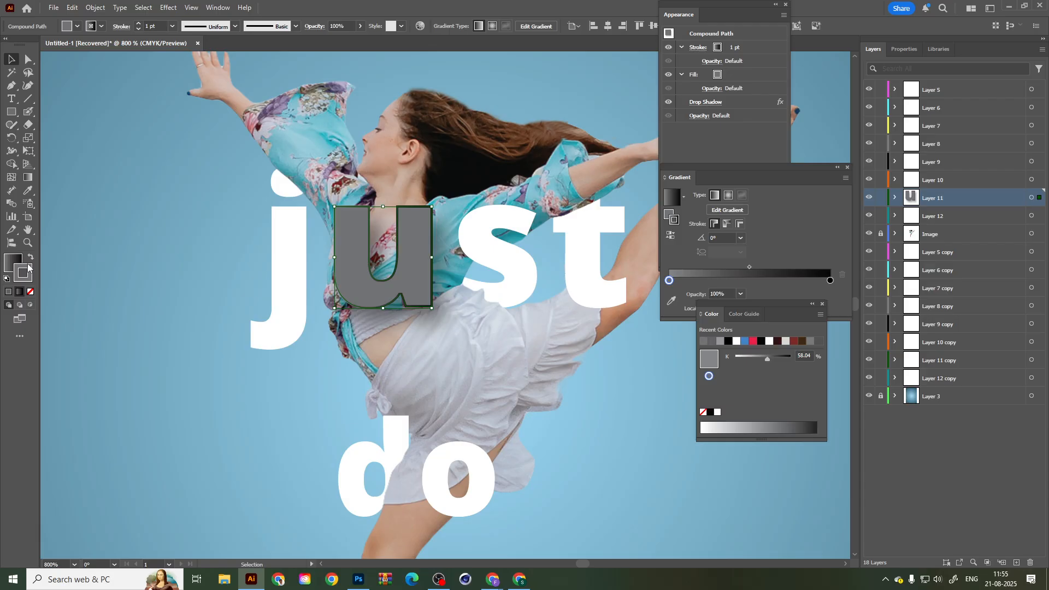
click(30, 256)
click(30, 292)
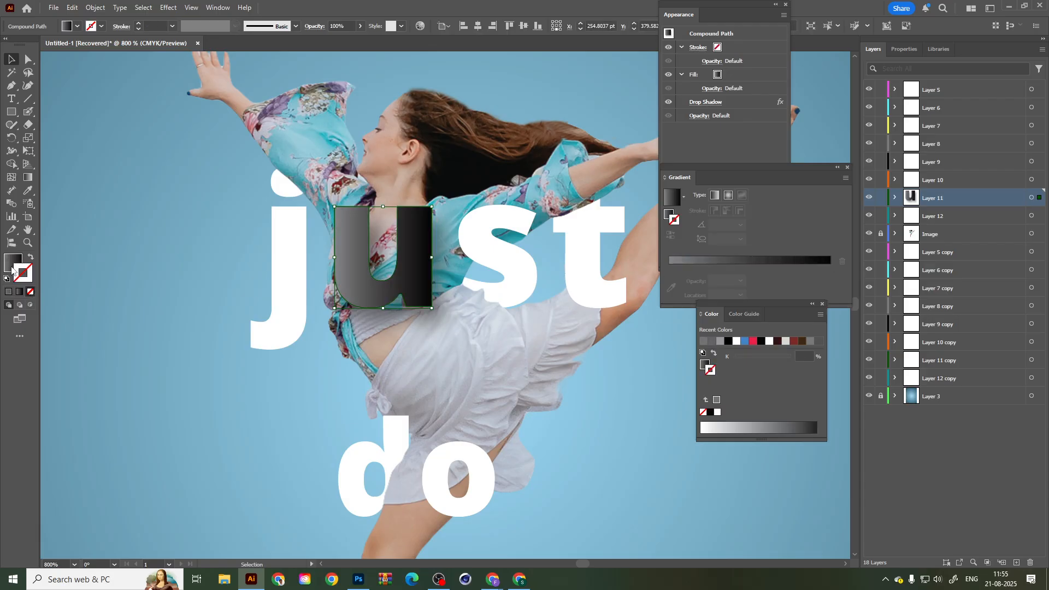
click(12, 267)
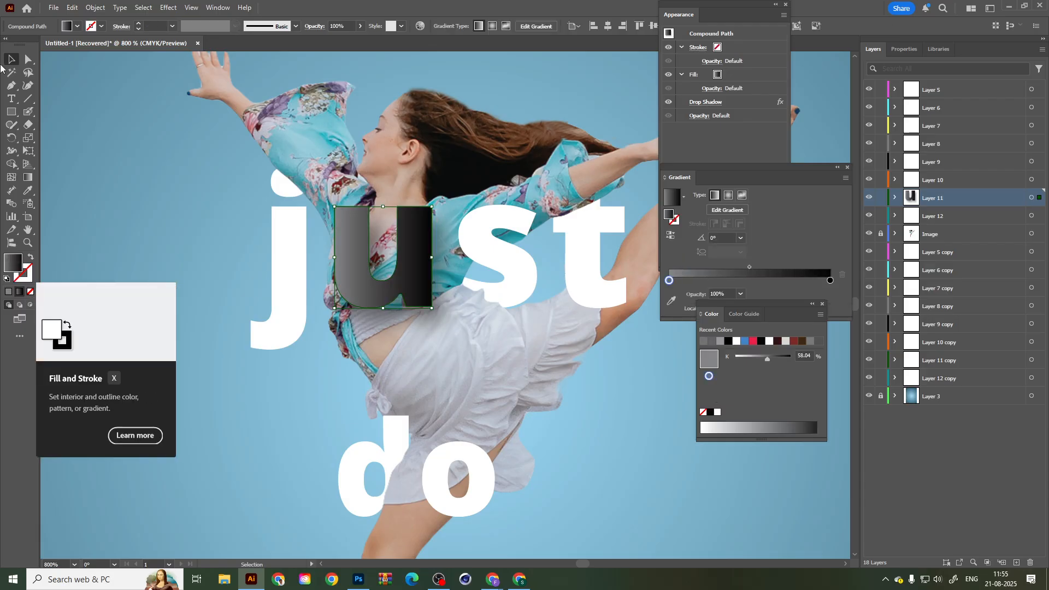
Try running the u's gradient vertically at -90°, from above the dancer to below her feet.
click(30, 182)
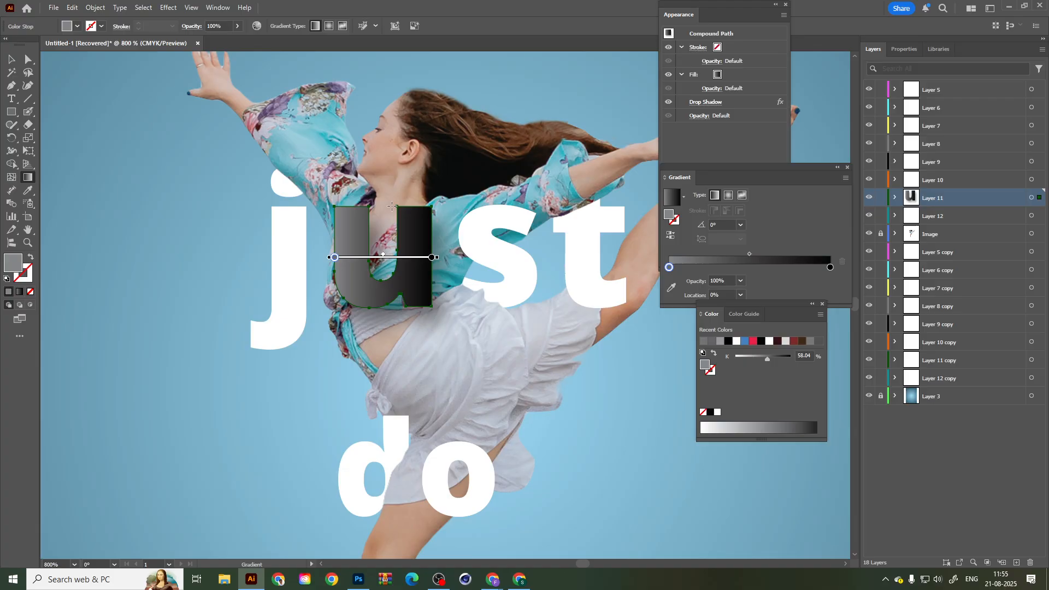
drag(385, 204, 390, 578)
scroll(403, 276, right, 2)
key(ctrl+z)
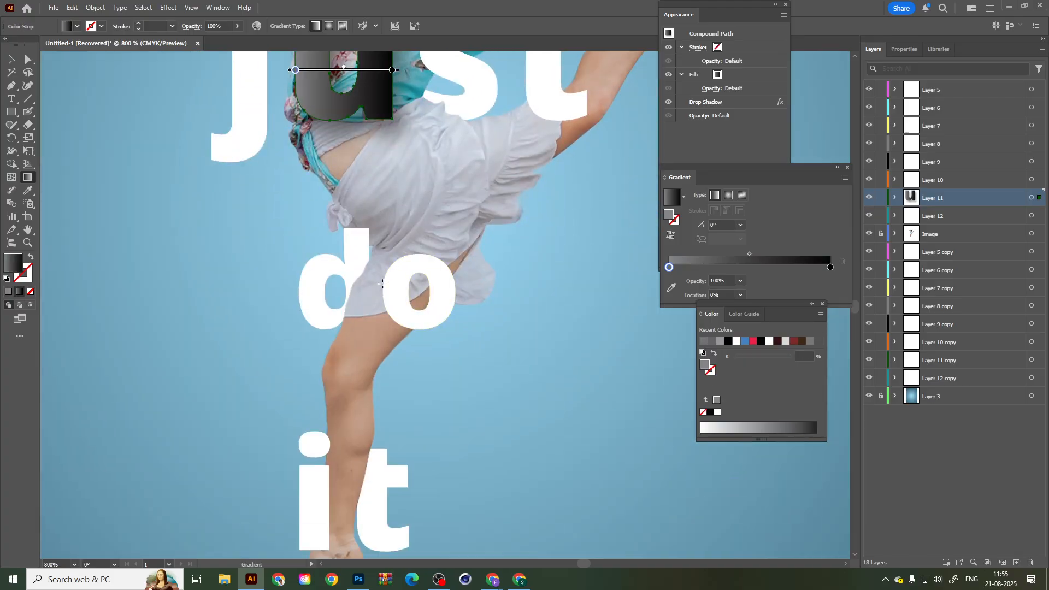
scroll(392, 307, down, 1)
drag(321, 216, 334, 265)
scroll(334, 268, down, 1)
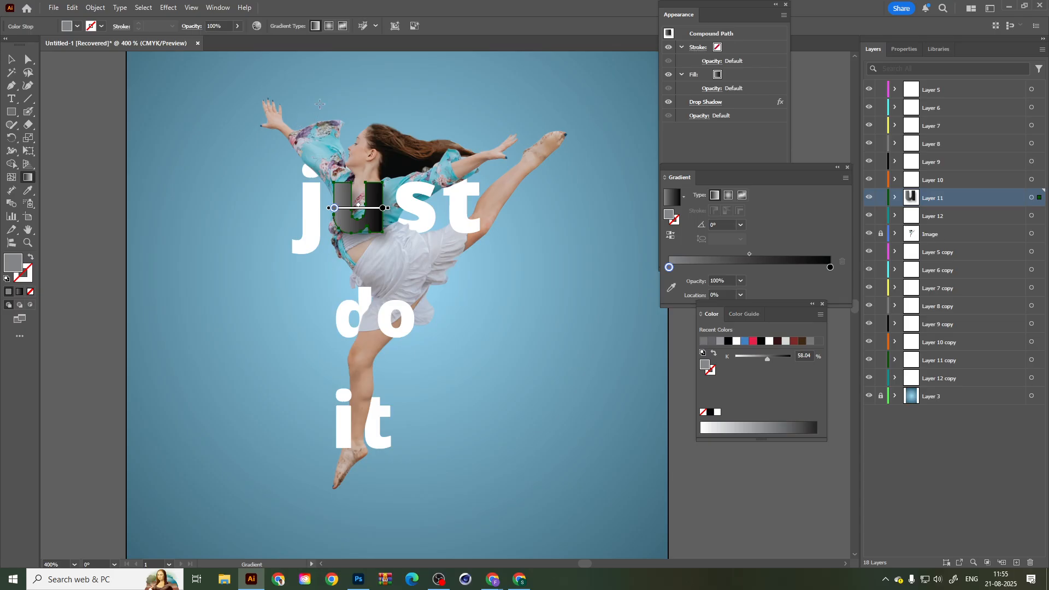
drag(343, 76, 358, 538)
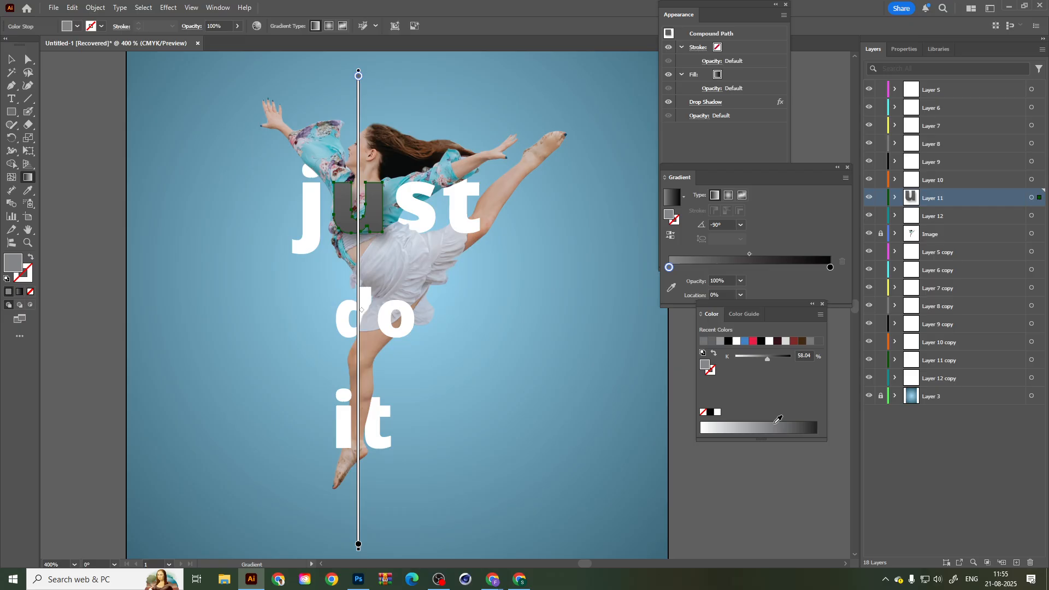
Try recolouring the black end stop of the u's gradient to yellow #fee96a.
click(358, 543)
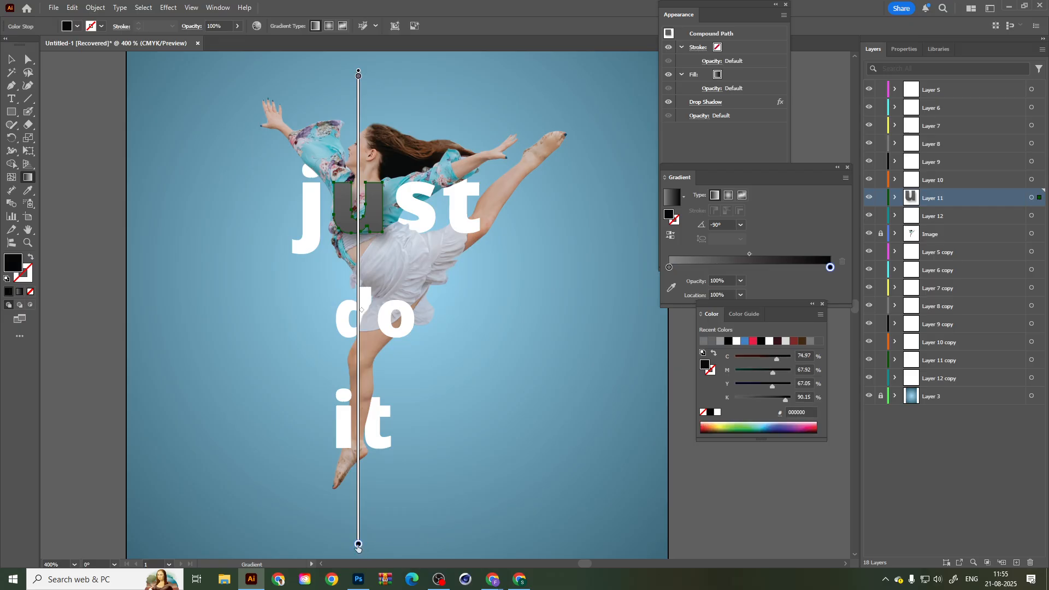
double_click(358, 544)
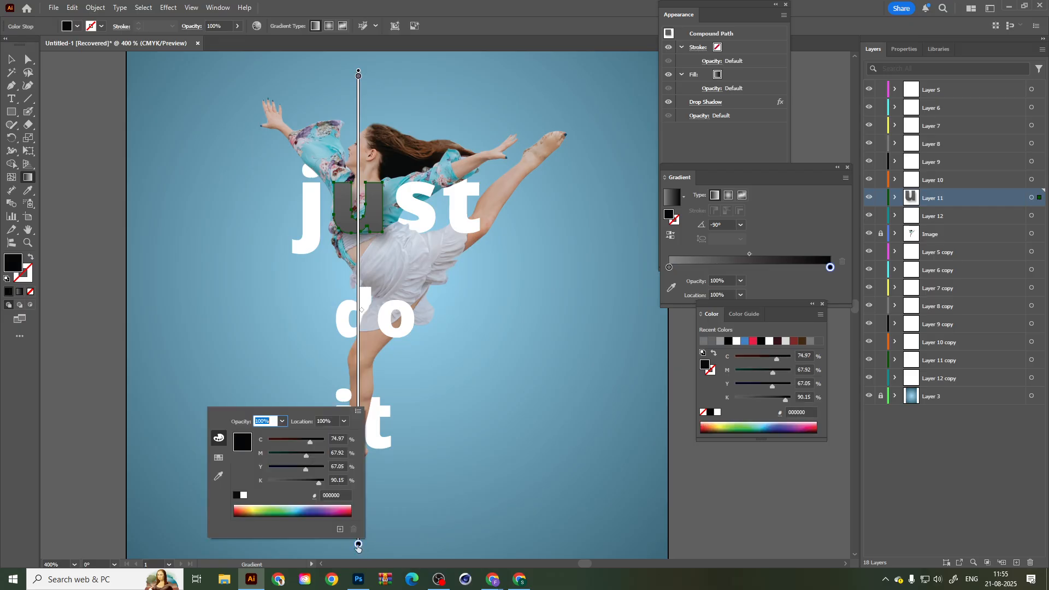
click(253, 507)
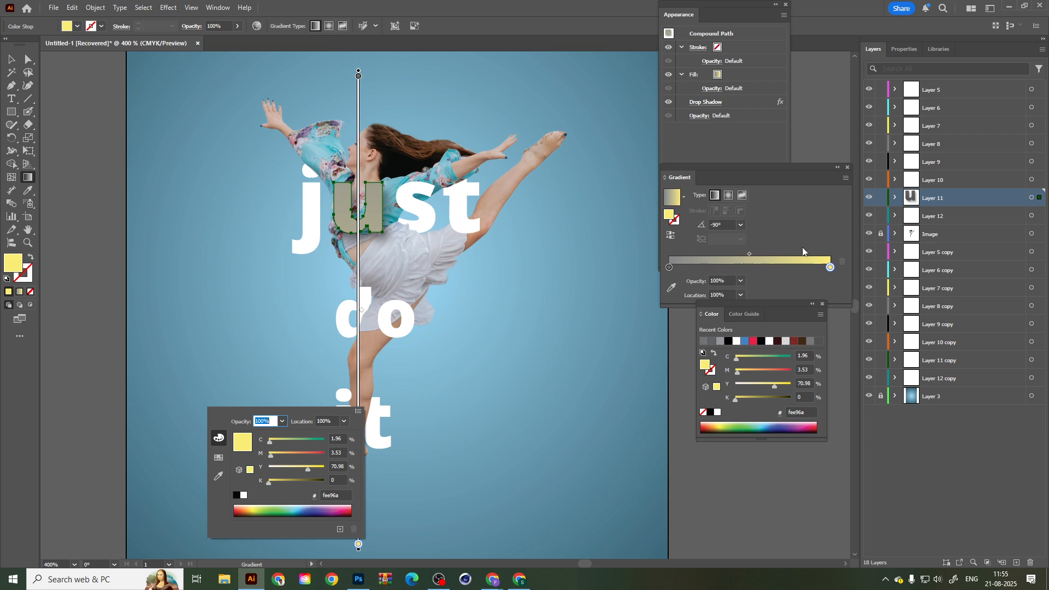
click(830, 267)
double_click(831, 268)
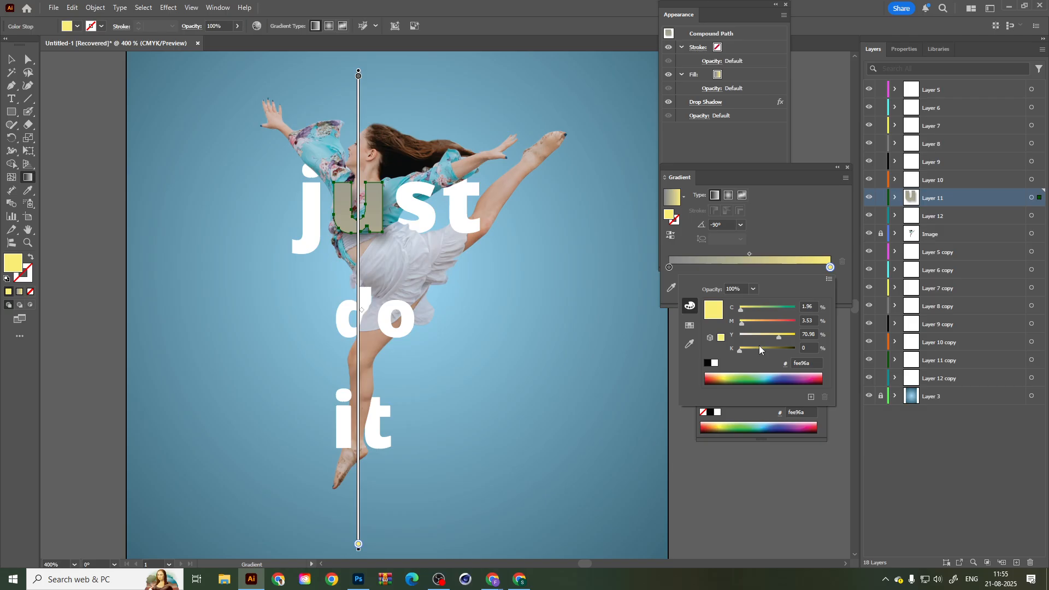
drag(789, 349, 732, 350)
click(11, 60)
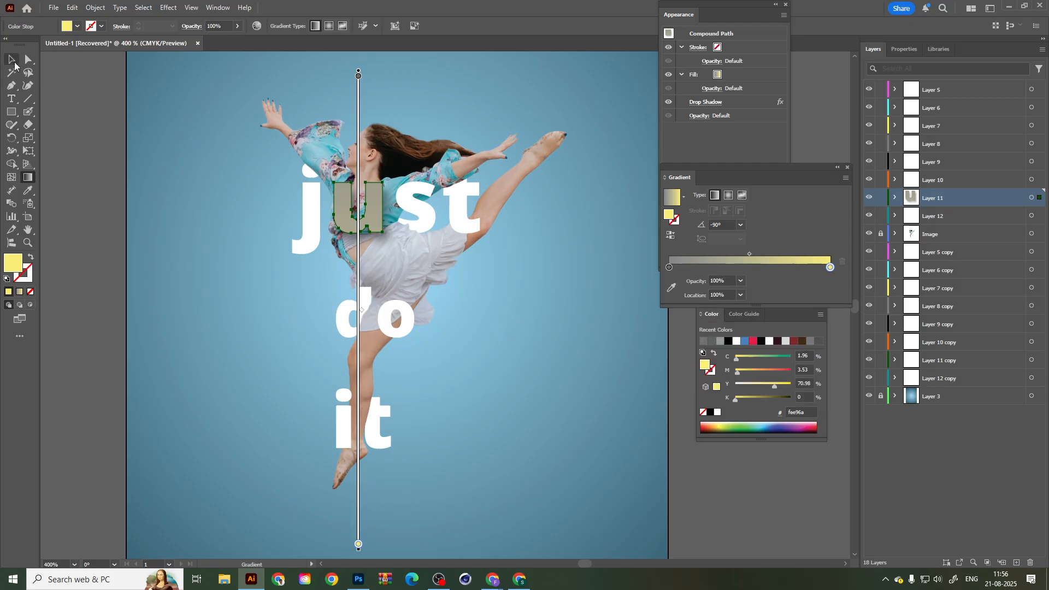
Try recolouring the yellow end stop of the u's gradient to grey #9b9b9b.
double_click(15, 268)
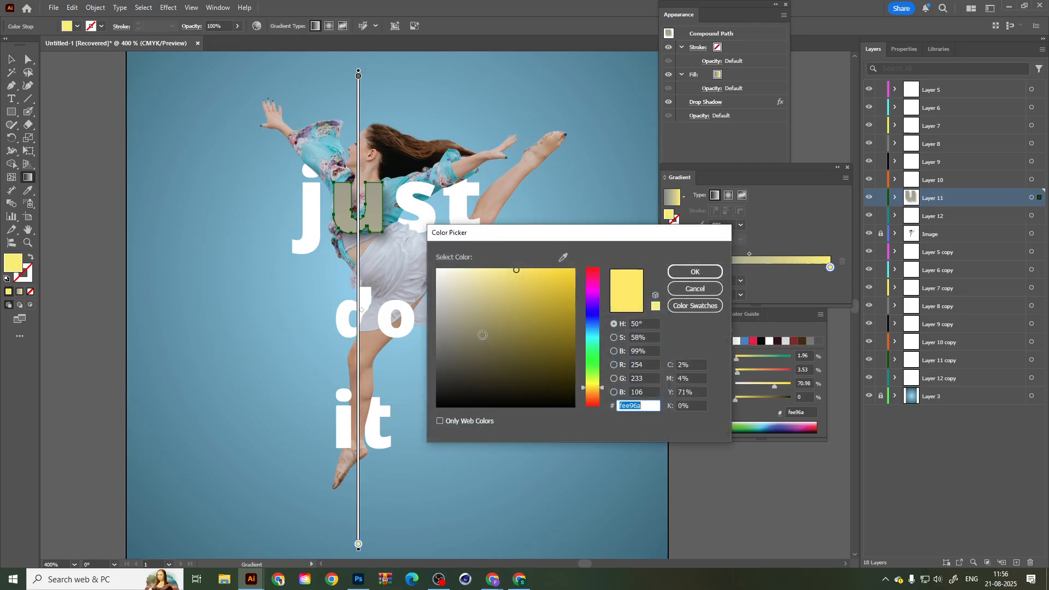
drag(482, 335, 426, 323)
click(695, 272)
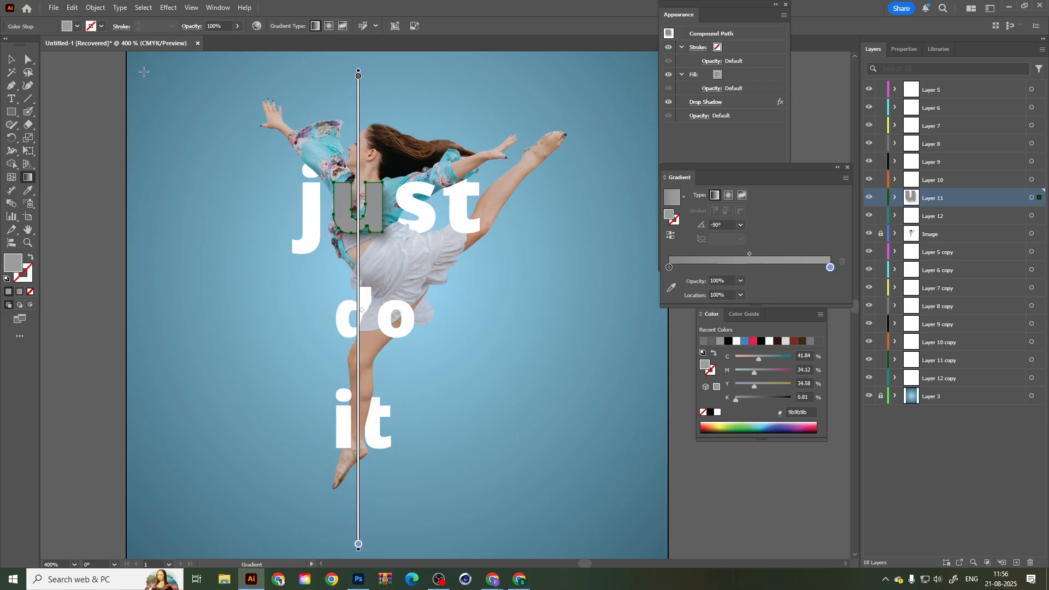
Undo all the grey, stroke and gradient changes made to the u, back to its plain white fill without stroke.
click(11, 59)
key(ctrl+z)
key(ctrl+z)
key(ctrl+z)
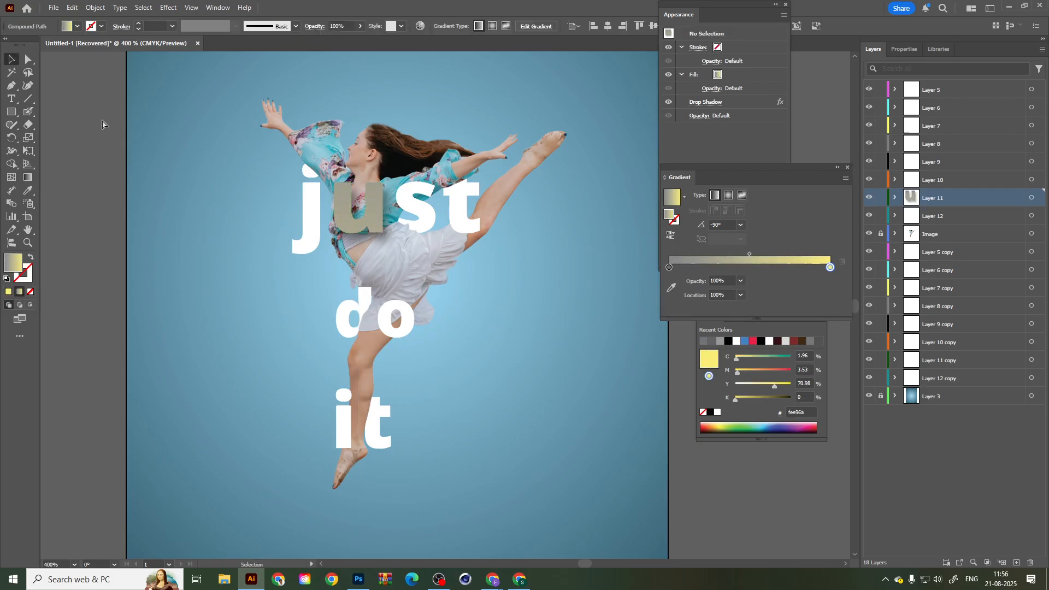
key(ctrl+z)
key(ctrl+z)
key(ctrl+z)
key(ctrl+z)
key(ctrl+z)
key(ctrl+z)
key(ctrl+z)
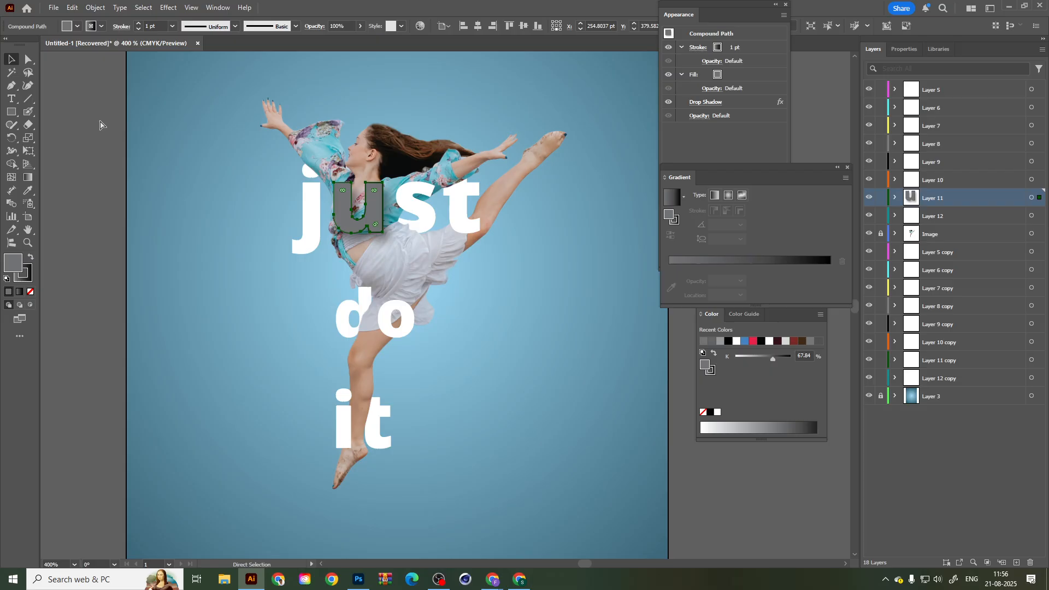
key(ctrl+z)
key(ctrl+z)
key(ctrl+z)
key(ctrl+z)
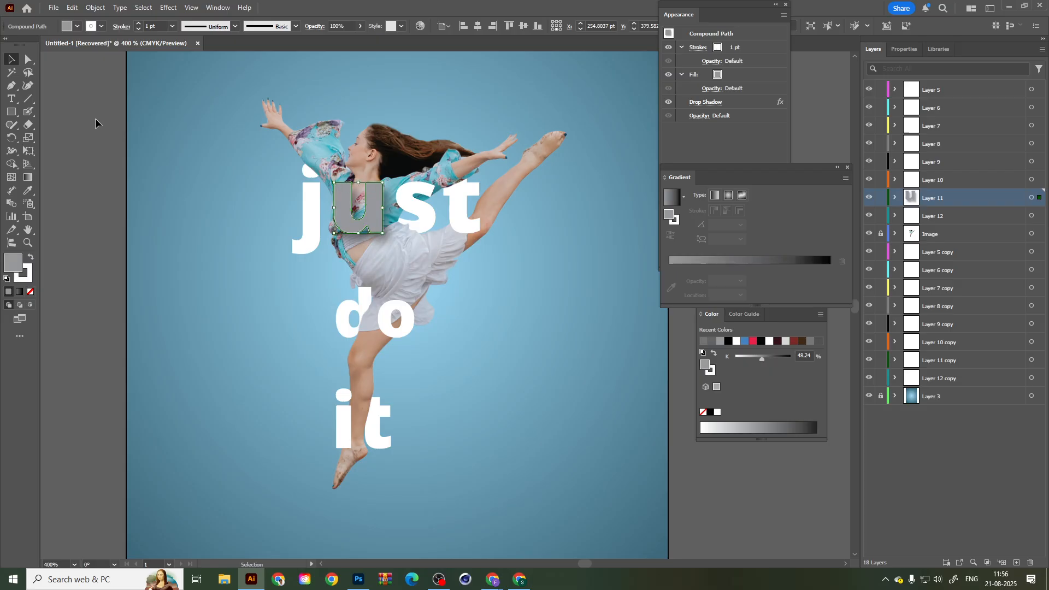
click(96, 124)
scroll(463, 243, up, 1)
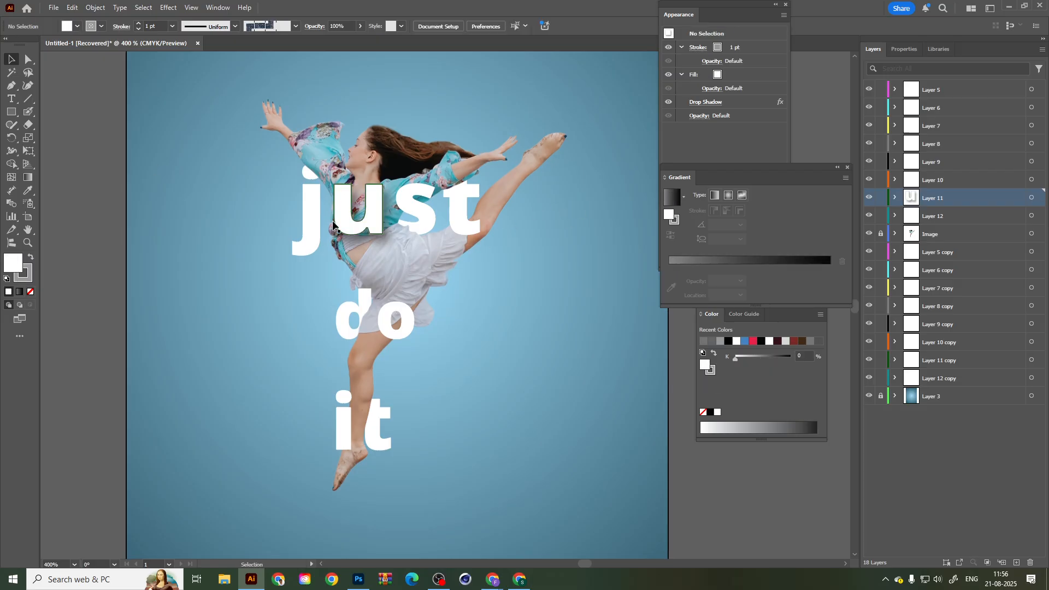
click(369, 220)
click(87, 180)
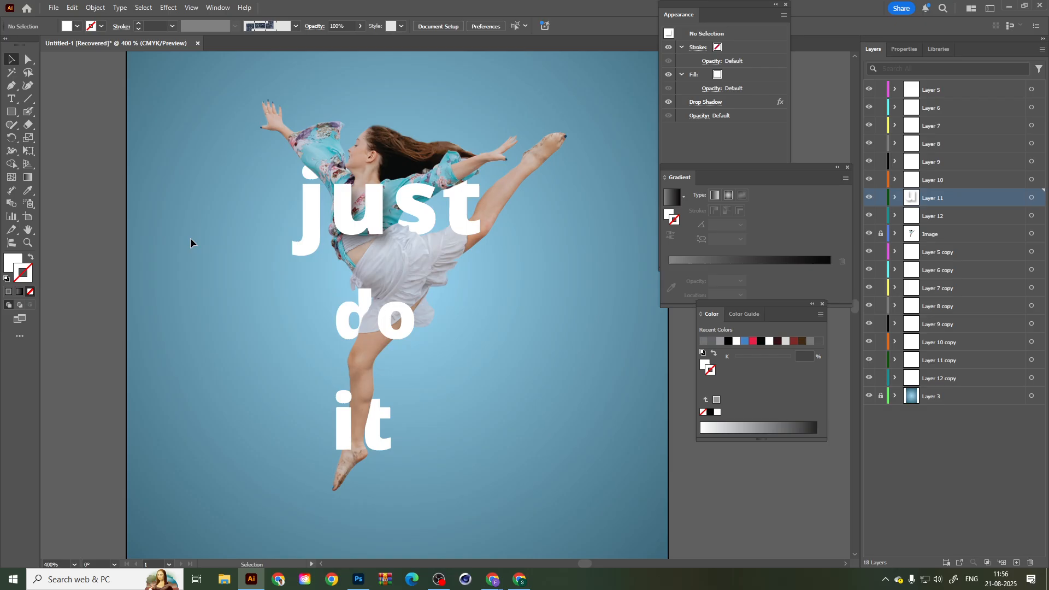
Remove the Drop Shadow effect from the front letter u of Layer 11.
scroll(396, 238, up, 3)
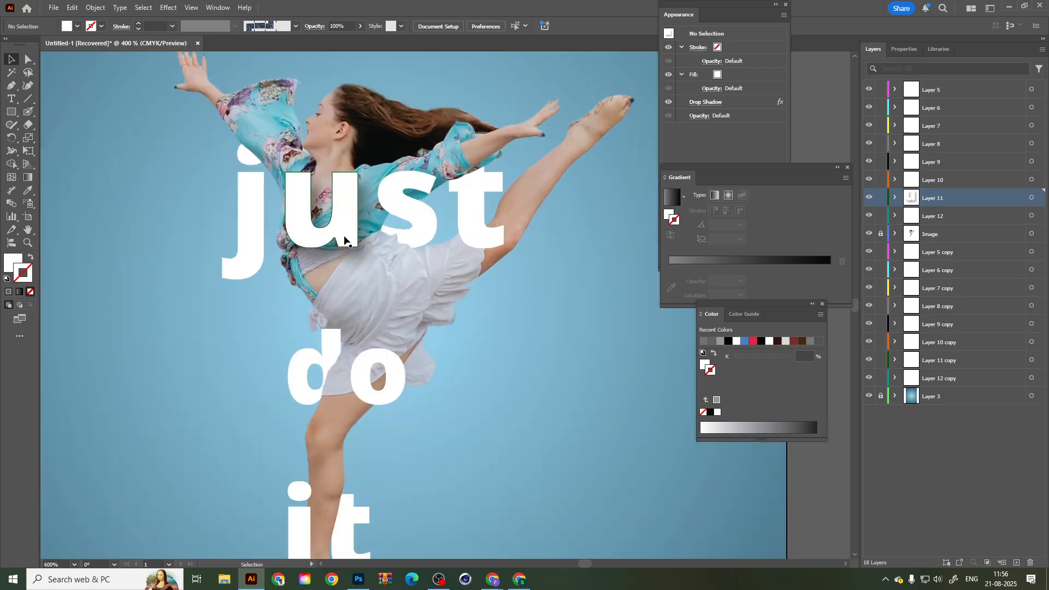
click(344, 240)
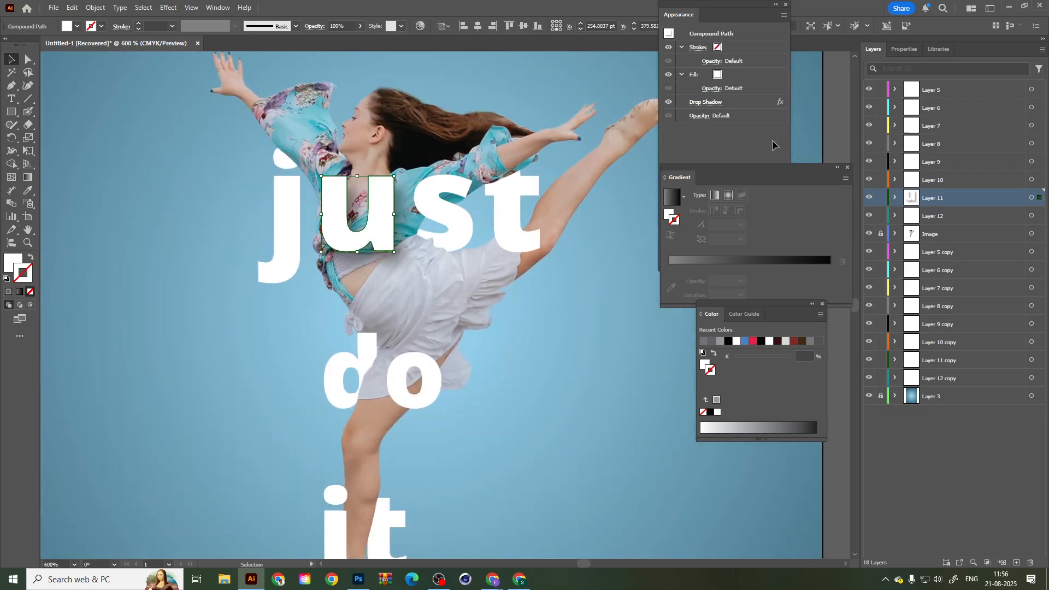
click(739, 103)
click(772, 262)
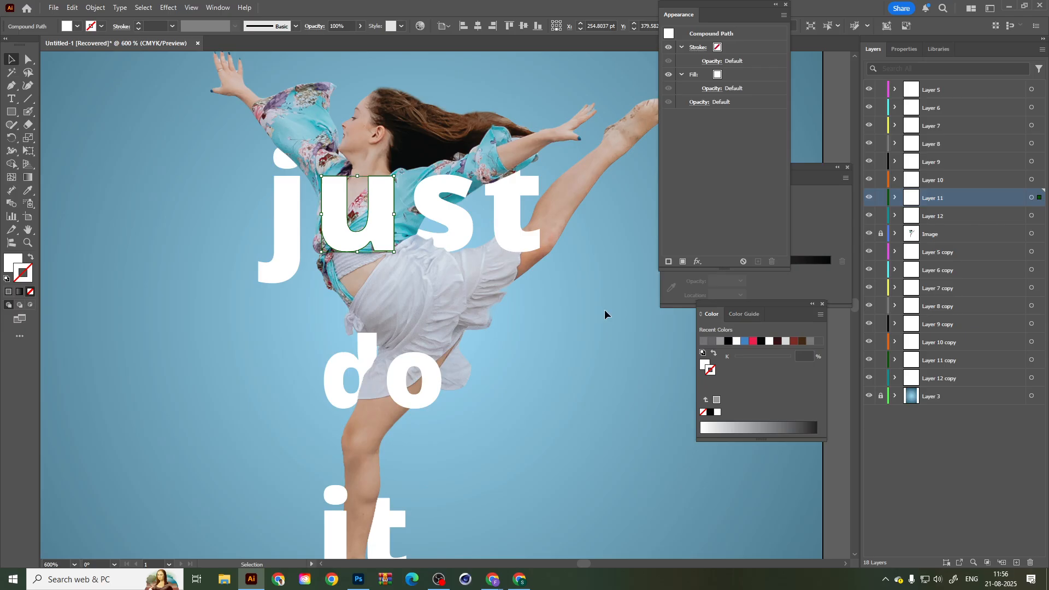
Examine the front letters of "just do" one by one for remaining drop shadow effects.
drag(379, 296, 240, 185)
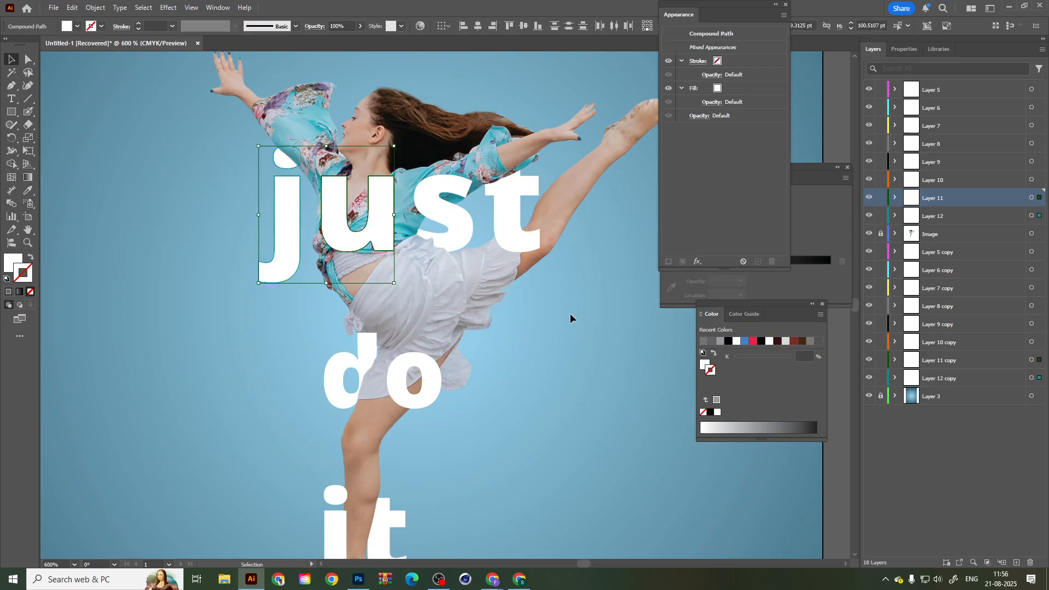
click(515, 324)
click(284, 229)
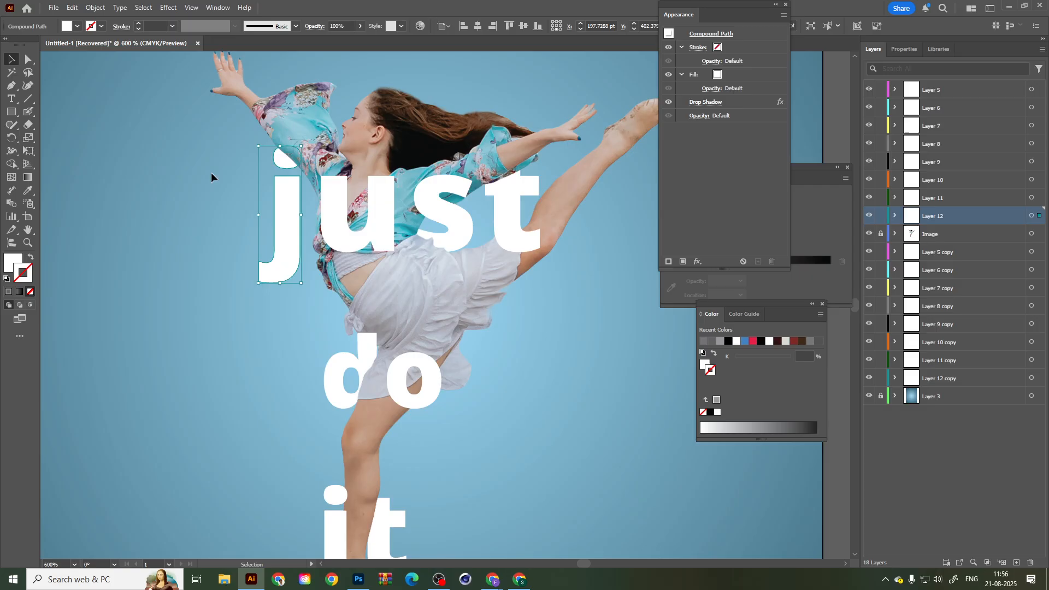
drag(201, 152, 583, 316)
click(454, 235)
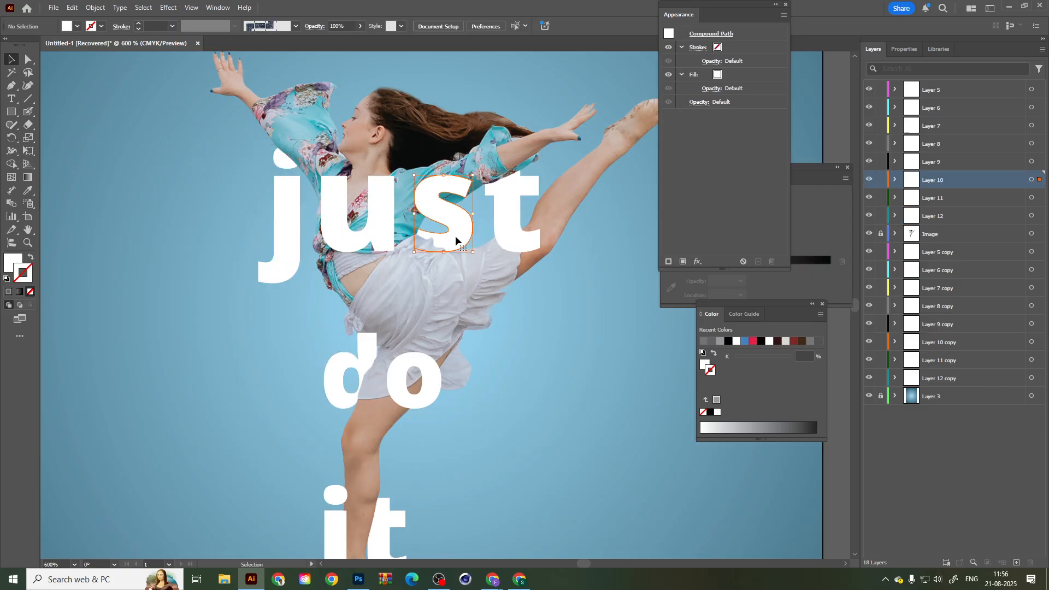
click(280, 193)
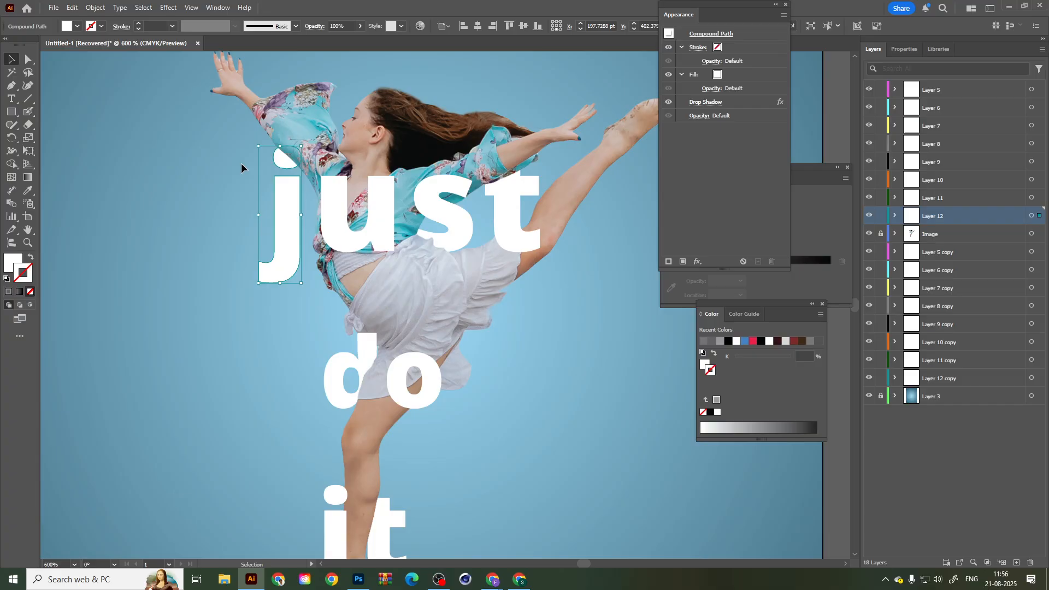
click(361, 245)
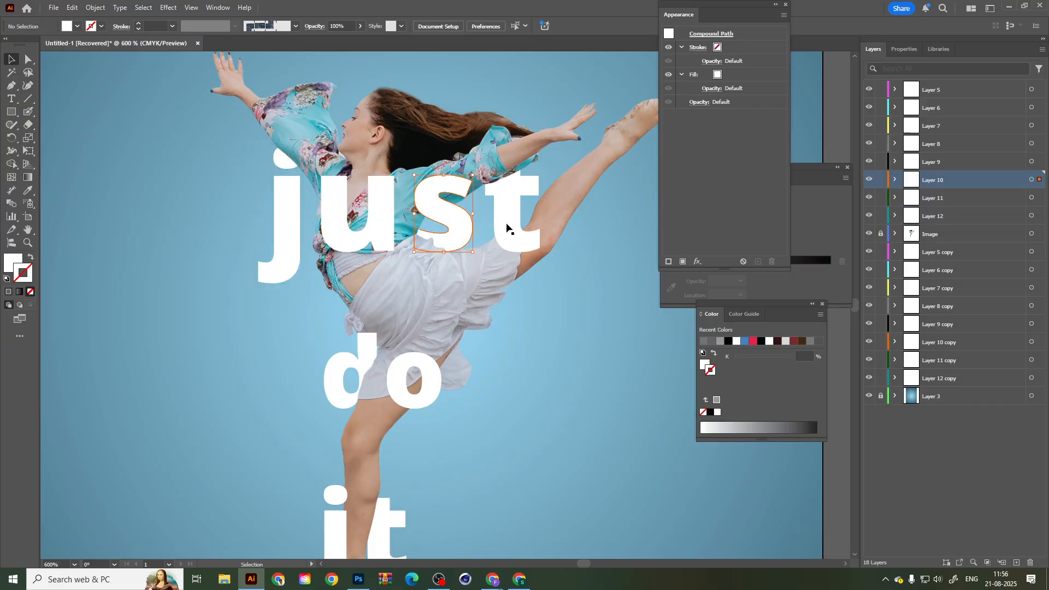
click(339, 382)
click(330, 339)
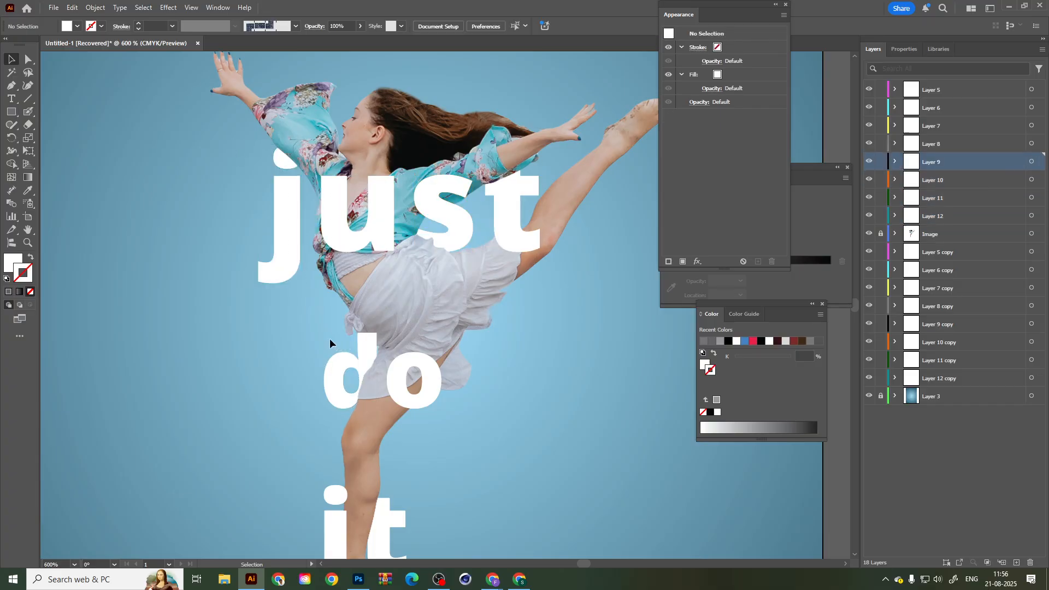
Draw a flat horizontal ellipse, about 178 pt wide and 16 pt high, directly beneath the dancer's standing foot.
drag(397, 511, 443, 280)
scroll(419, 386, down, 2)
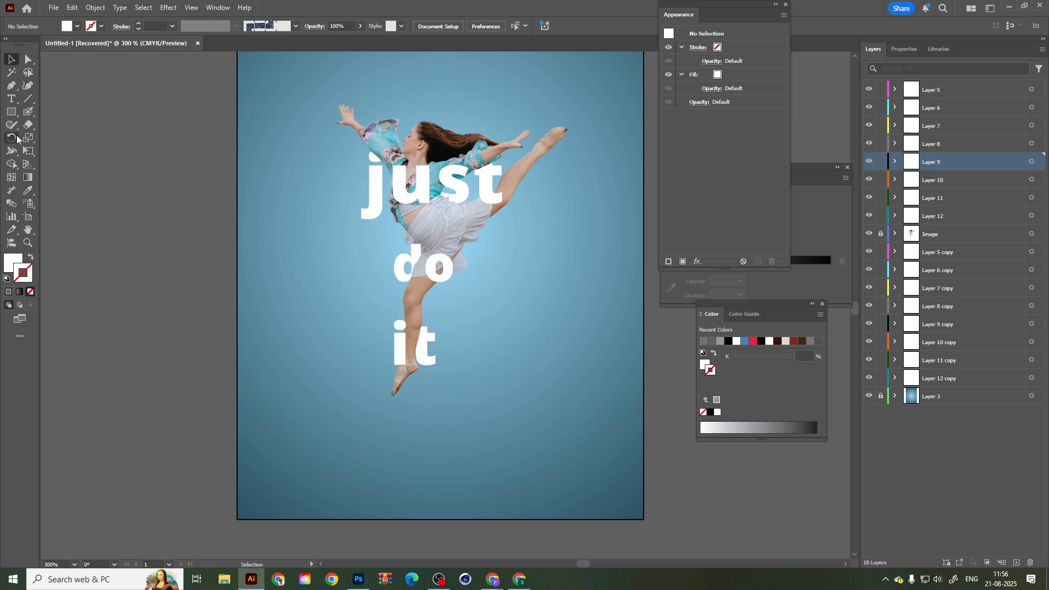
click(11, 111)
drag(11, 111, 44, 133)
drag(377, 409, 420, 407)
Move Layer 9 with the ellipse to just above Layer 3, and fill the ellipse with black using the Eyedropper tool.
click(11, 58)
drag(964, 166, 920, 398)
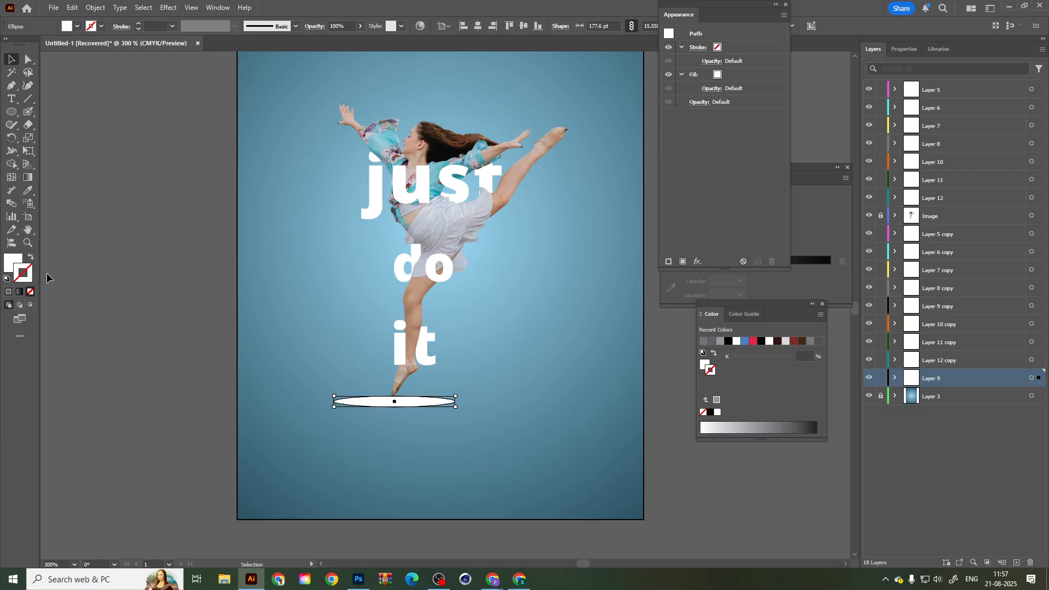
click(28, 190)
click(499, 403)
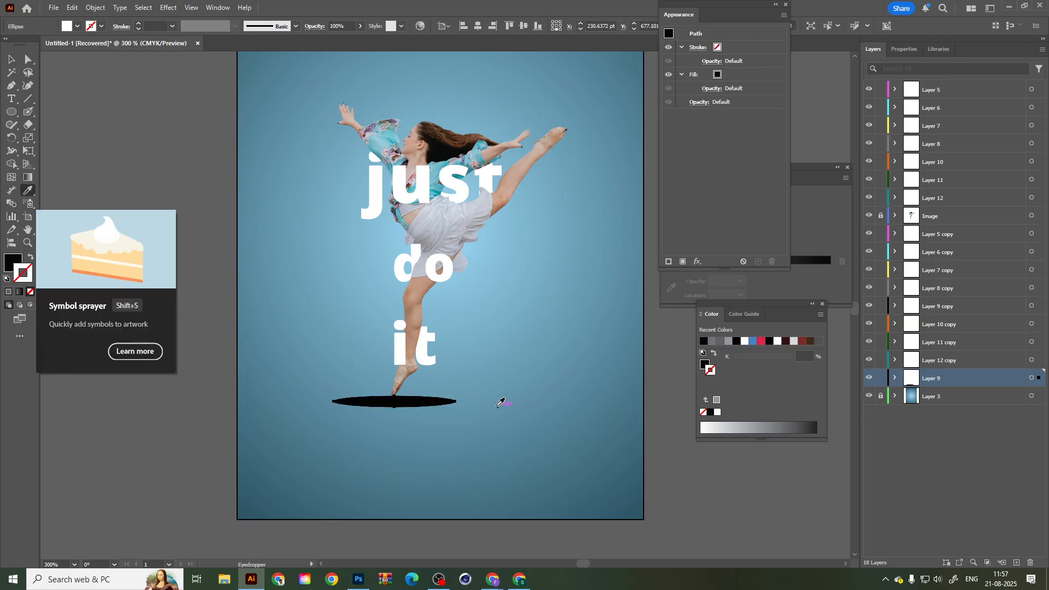
Change the ellipse's fill to dark blue, hex 135c99.
double_click(14, 266)
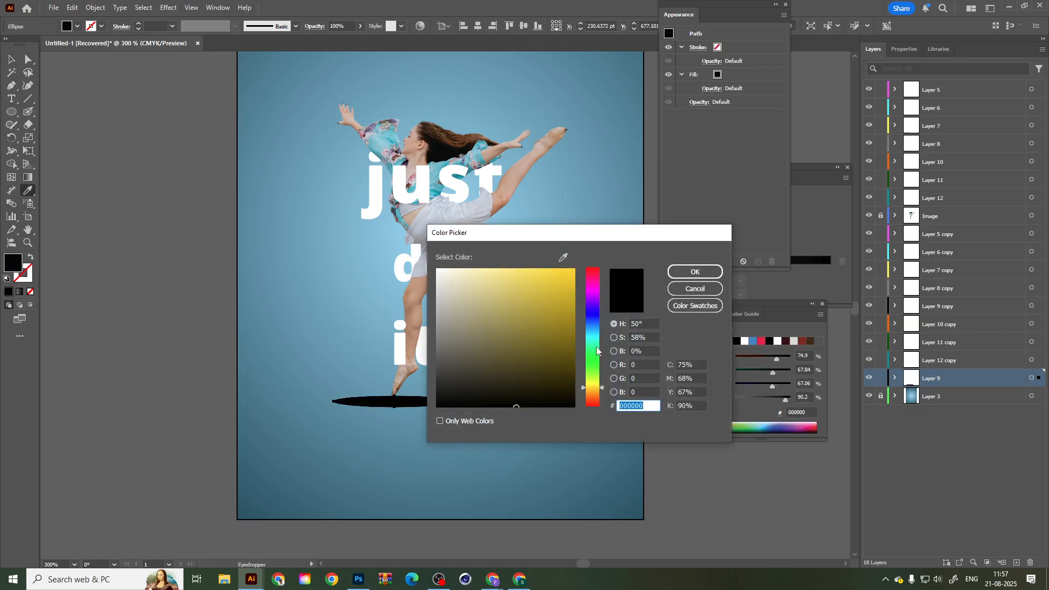
click(593, 327)
click(537, 338)
mouse_move(546, 338)
mouse_down()
mouse_move(536, 317)
mouse_move(558, 324)
mouse_up()
click(695, 272)
click(14, 60)
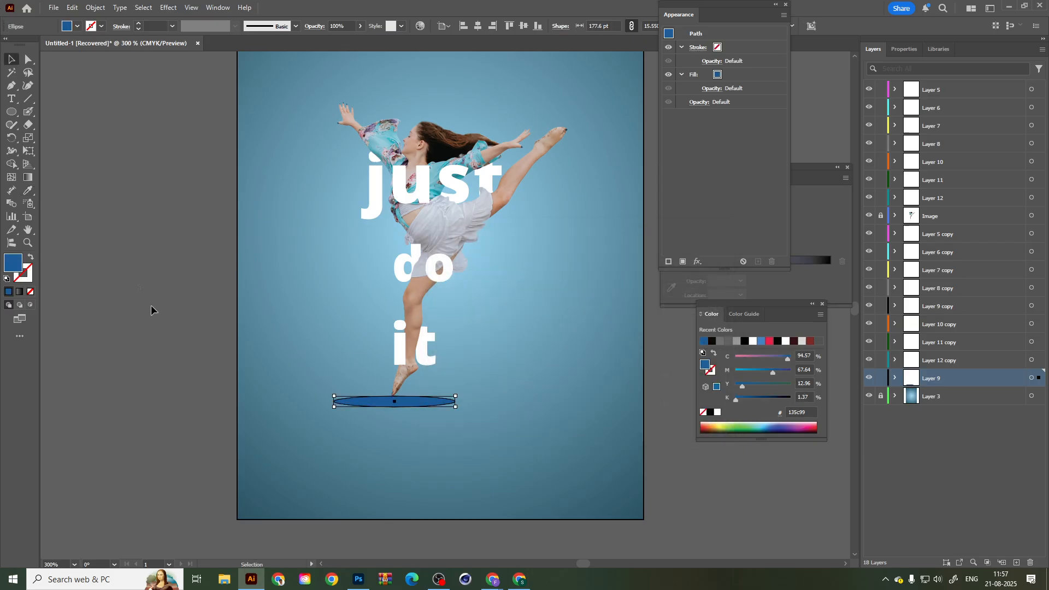
click(153, 306)
Apply a Gaussian Blur with a radius of about 37 pixels to the blue ellipse beneath the dancer's foot.
click(367, 403)
click(168, 7)
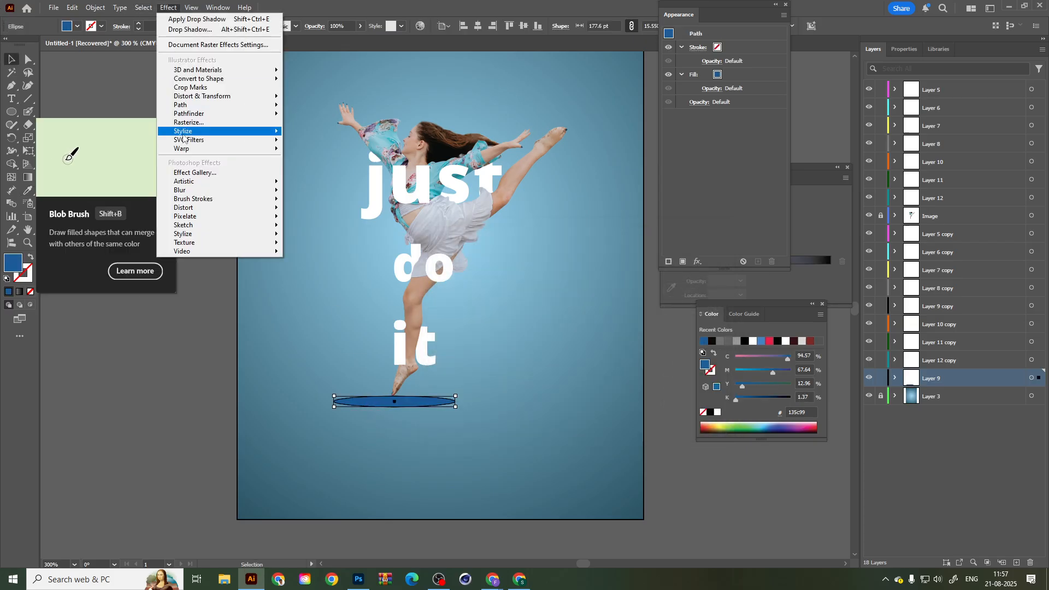
mouse_move(235, 190)
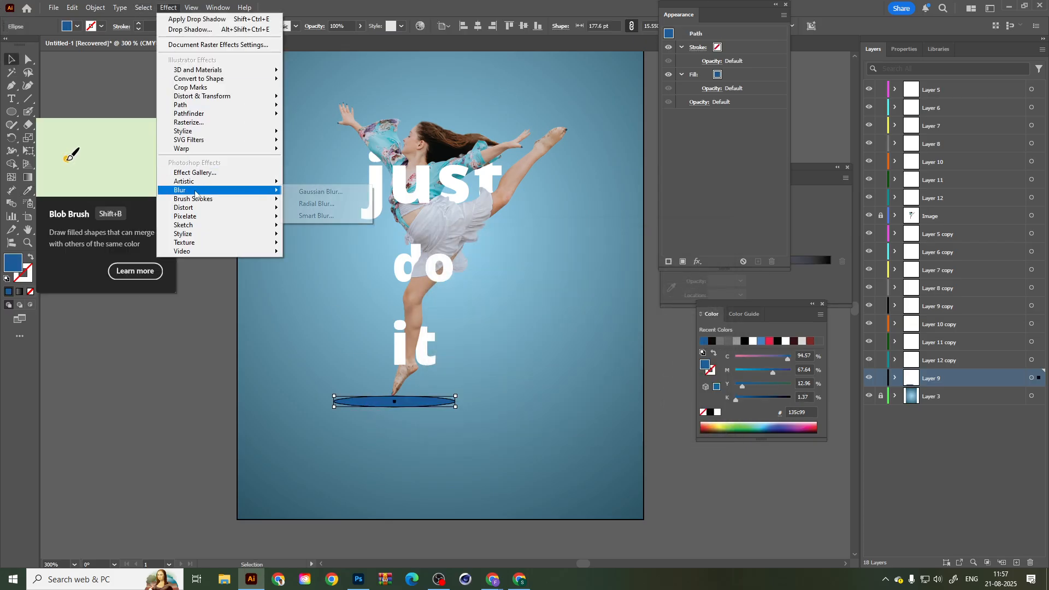
click(318, 192)
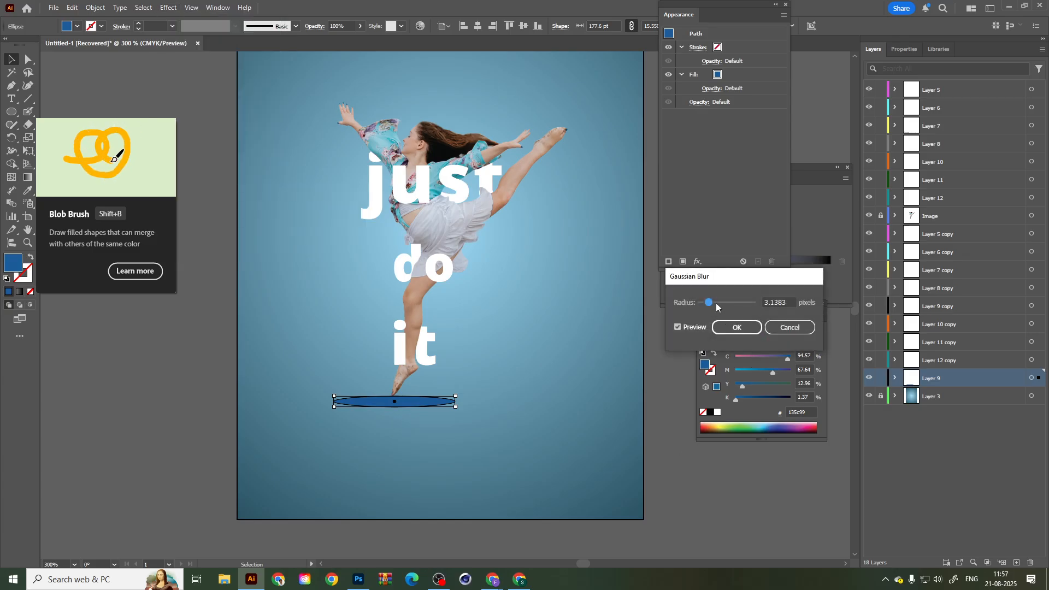
drag(708, 302, 733, 304)
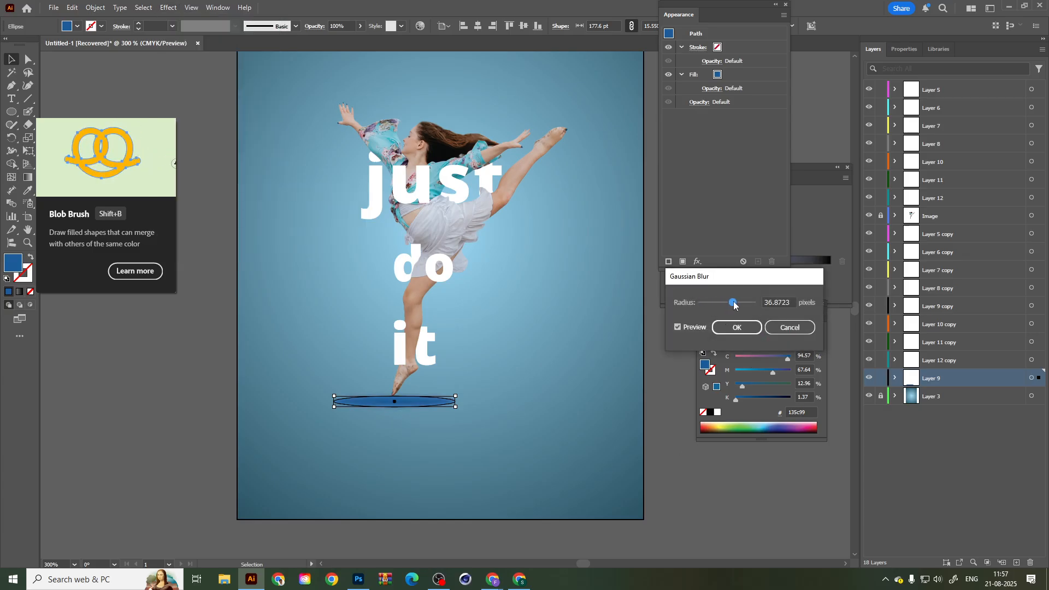
click(735, 334)
click(574, 382)
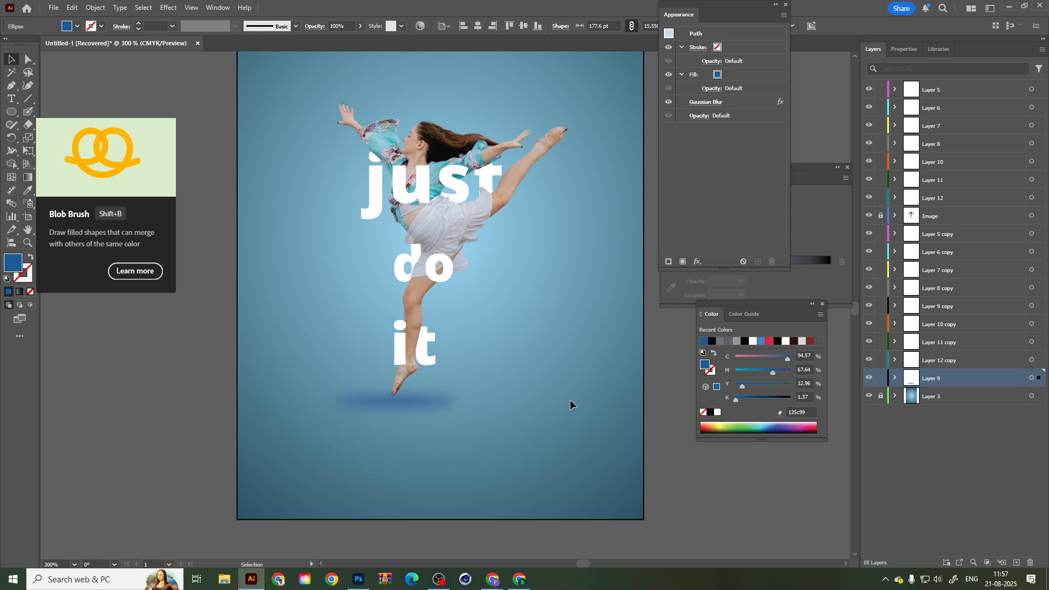
Enlarge the blurred ellipse about its center to about 261 by 23 pt and set its opacity to 68%.
click(417, 403)
drag(457, 405, 424, 400)
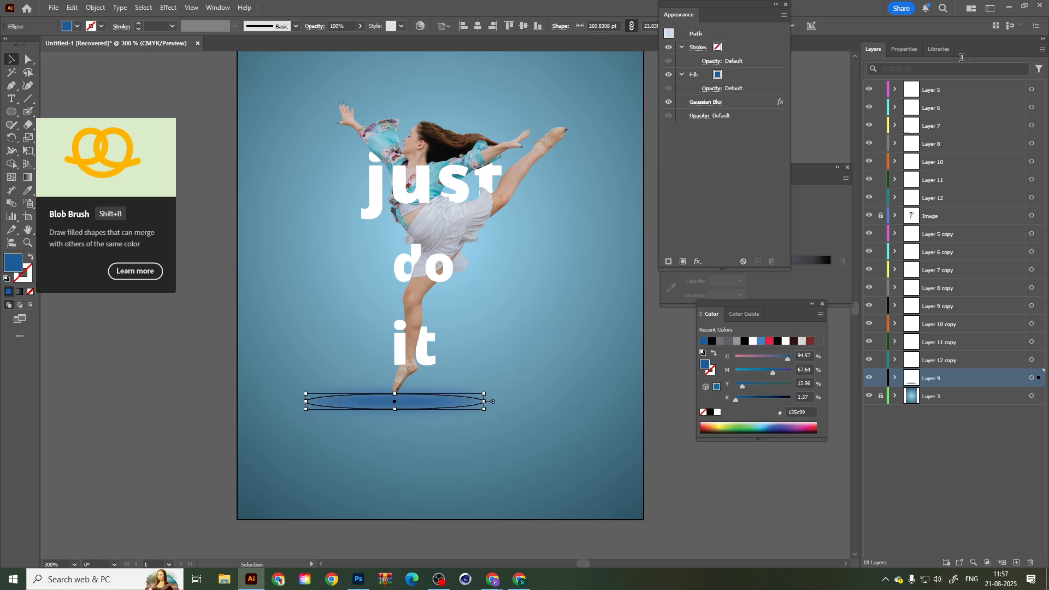
click(360, 27)
drag(333, 38, 345, 38)
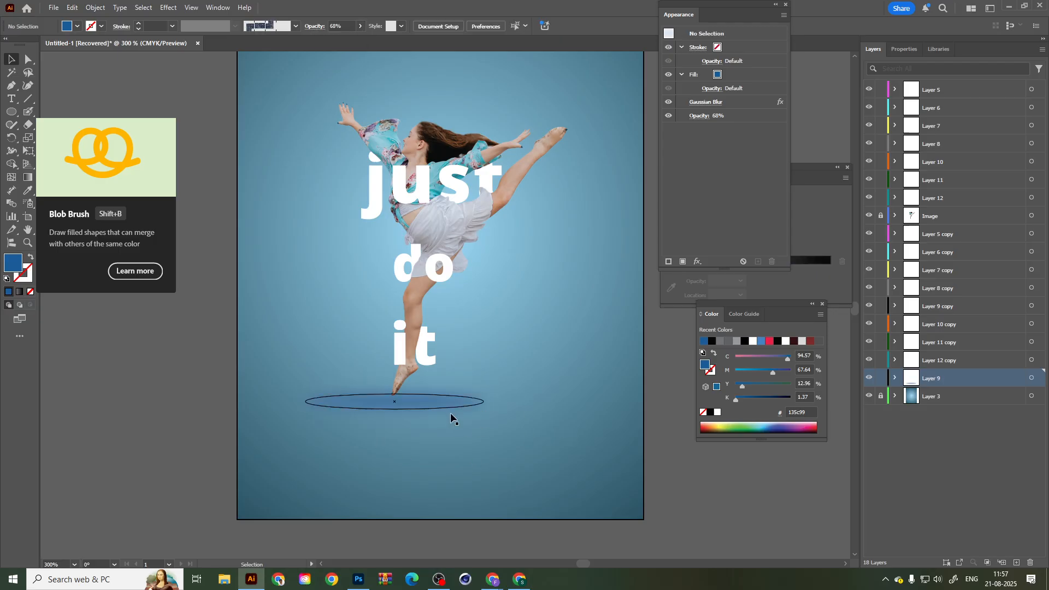
Try the Soft Light and Multiply blending modes on the shadow ellipse, and set it to Darken.
click(171, 7)
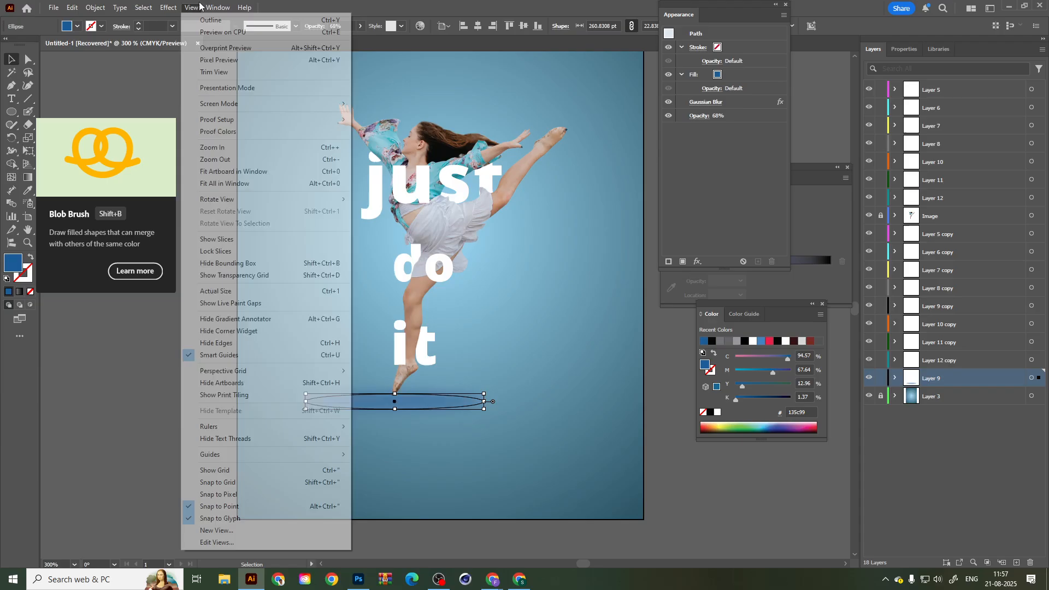
click(266, 438)
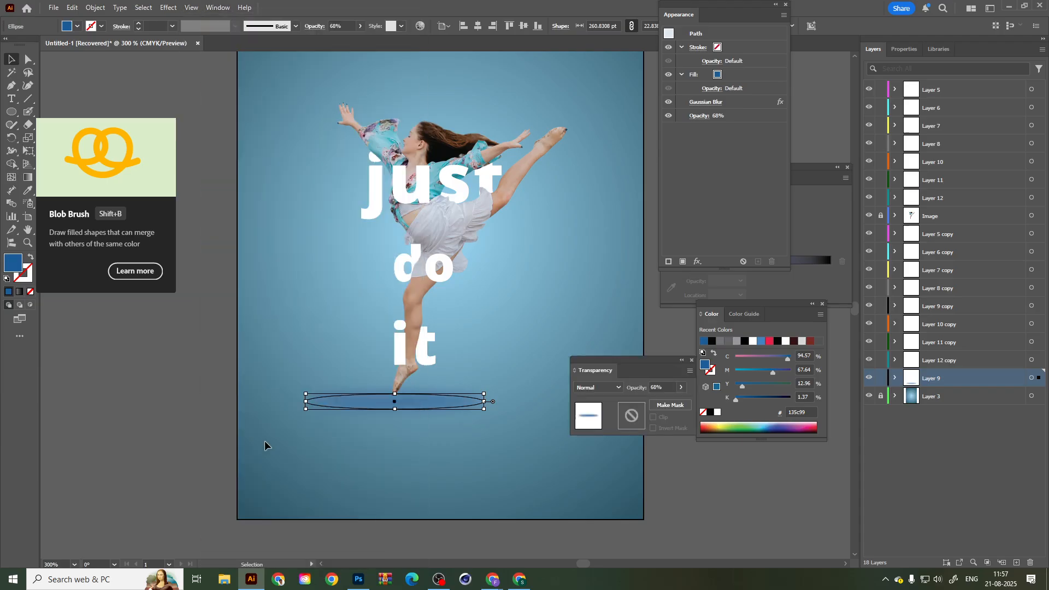
click(595, 390)
click(595, 286)
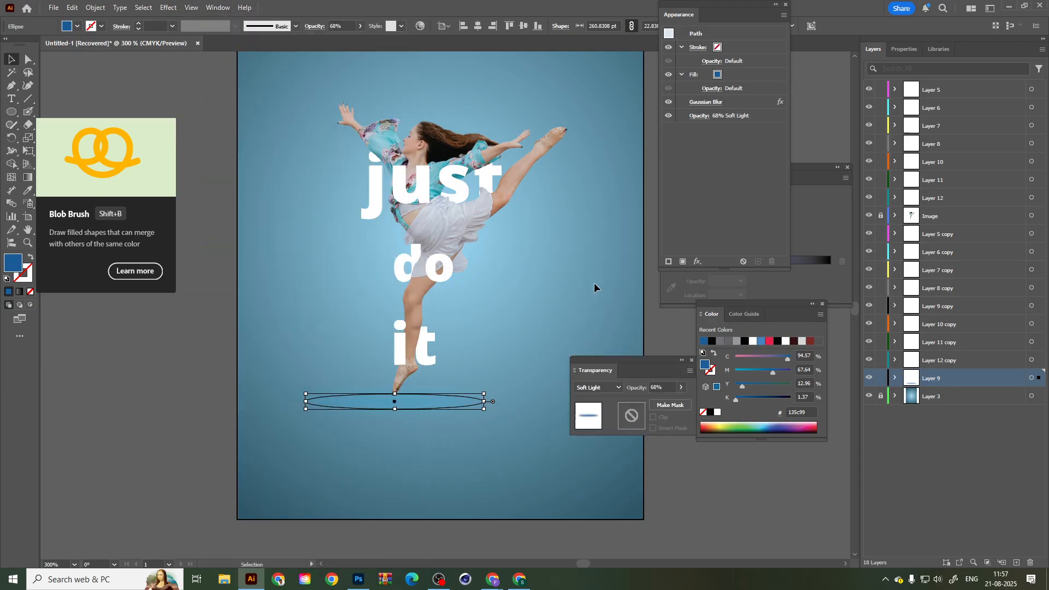
click(593, 388)
click(595, 211)
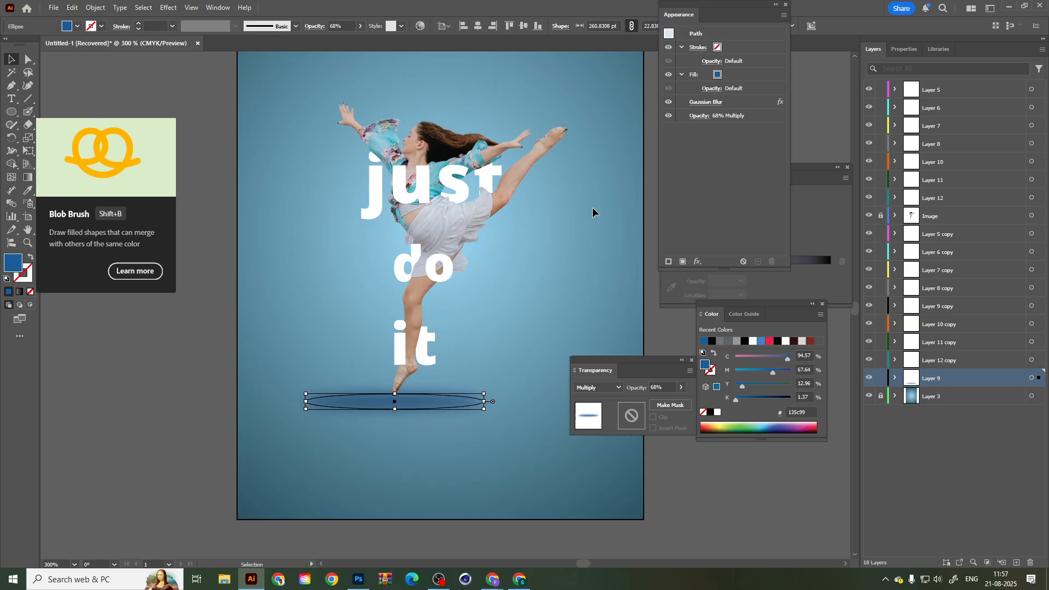
click(601, 386)
click(595, 286)
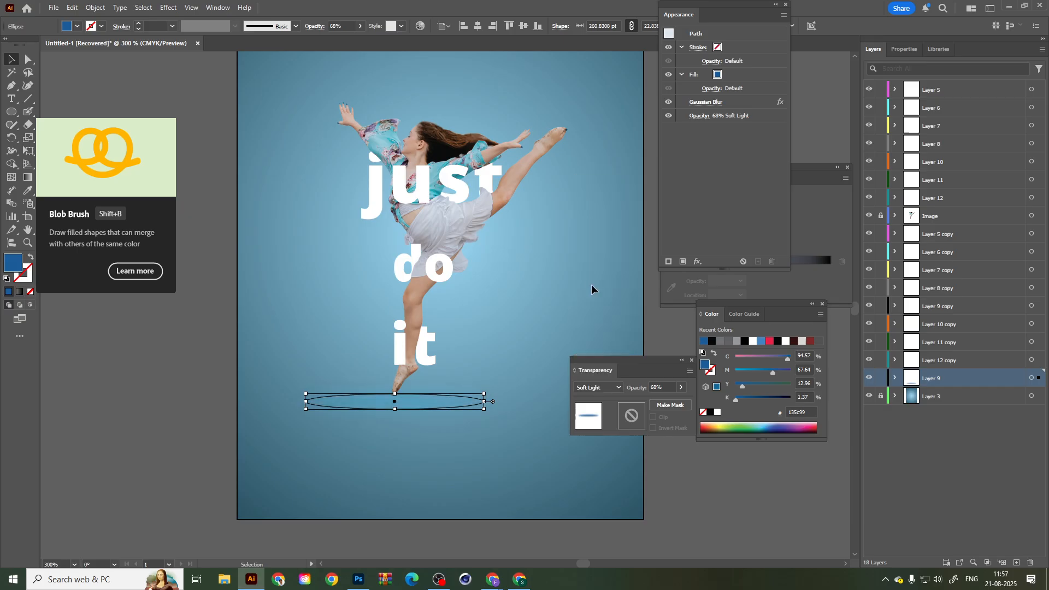
click(586, 385)
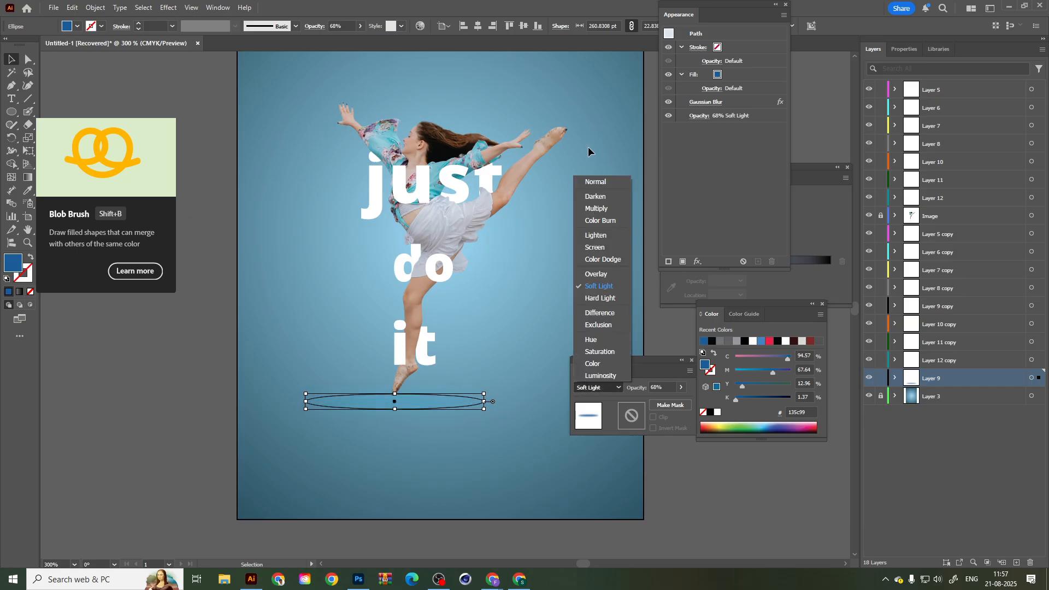
click(598, 198)
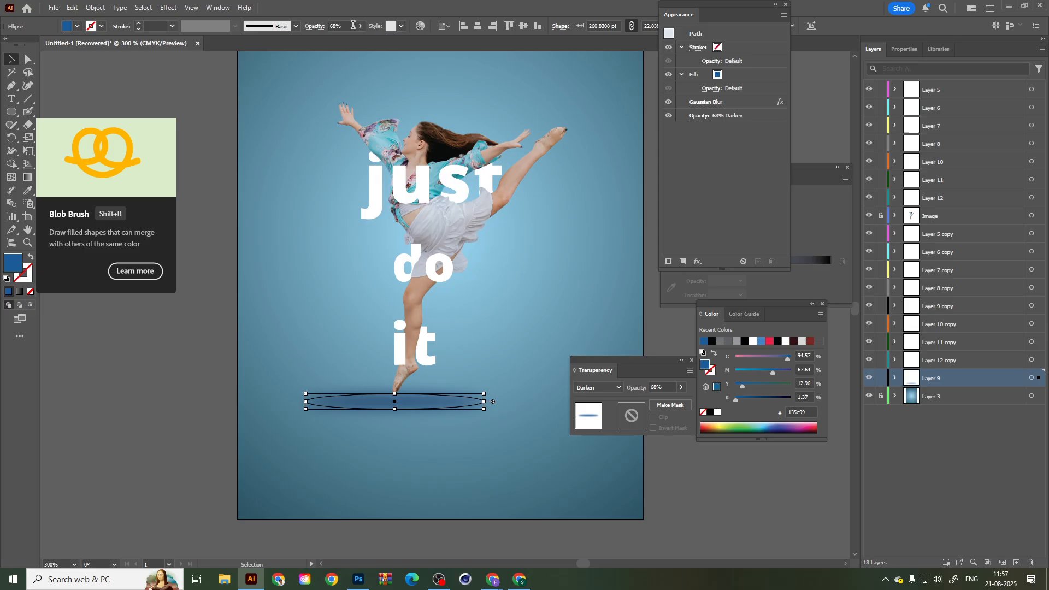
Lower the shadow ellipse's opacity to 37% and fit the whole artboard in view.
click(360, 26)
drag(347, 40, 333, 43)
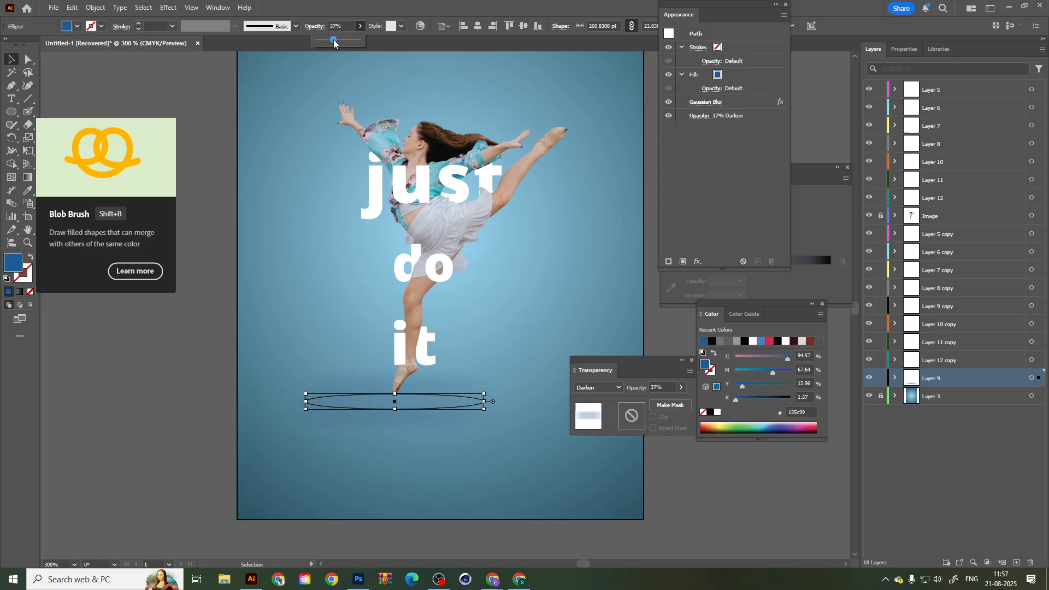
click(191, 388)
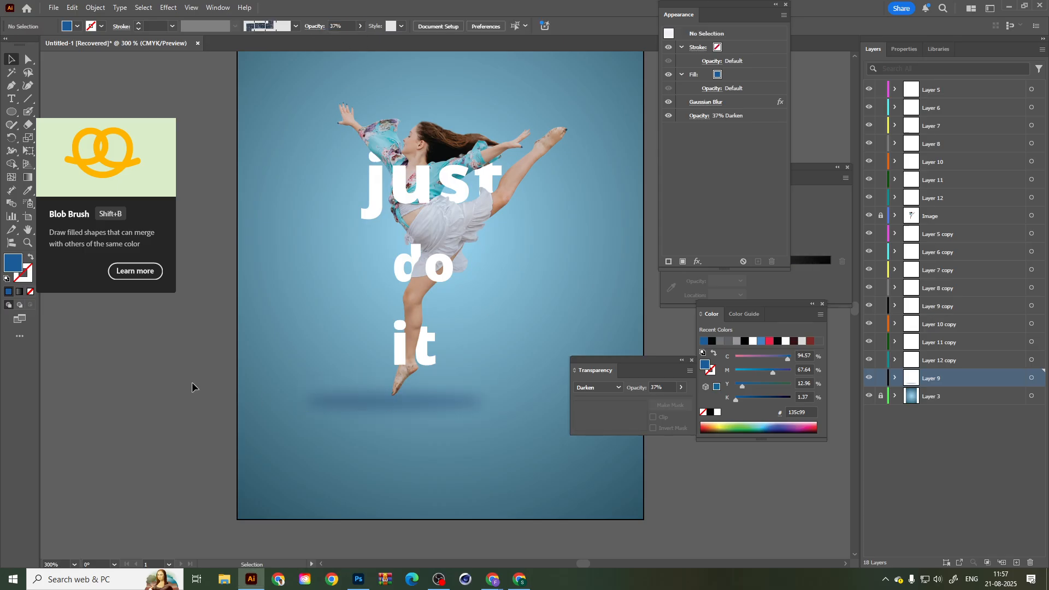
key(ctrl+0)
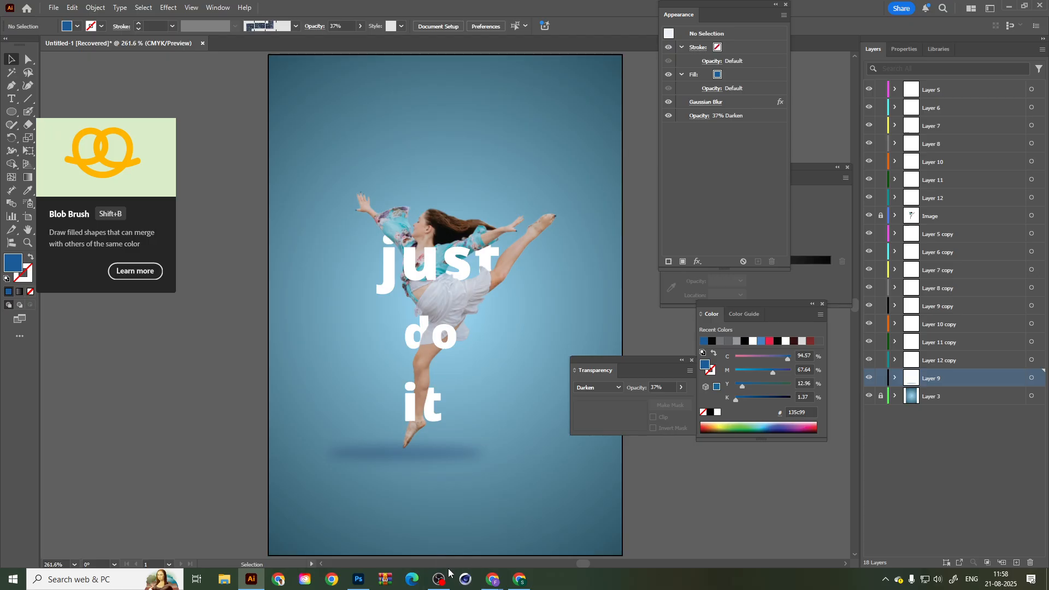
click(438, 579)
click(946, 457)
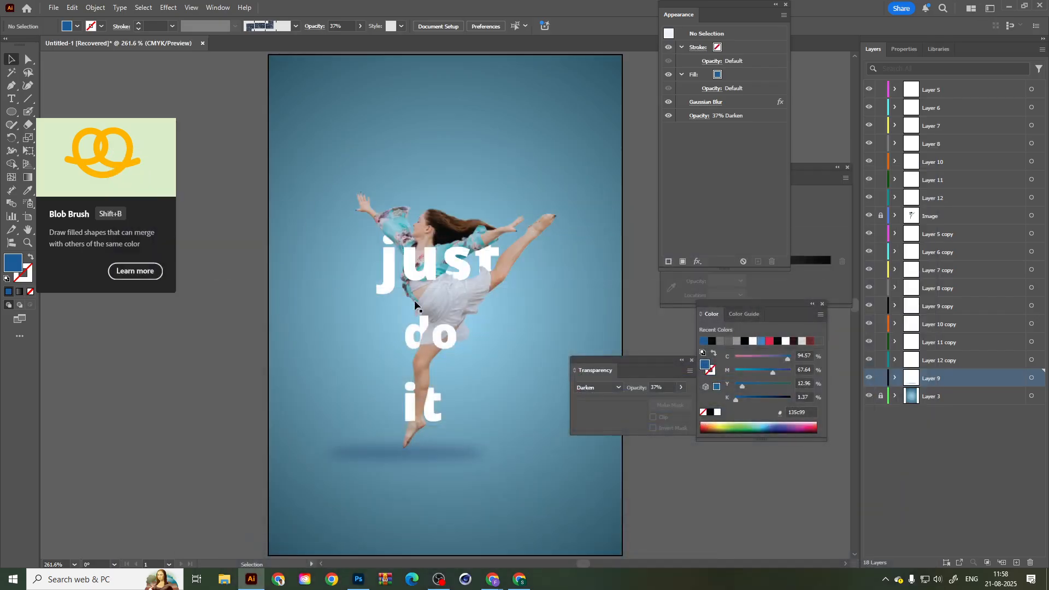
Fill the front letter j on Layer 12 with a gray of about 42% black.
click(386, 287)
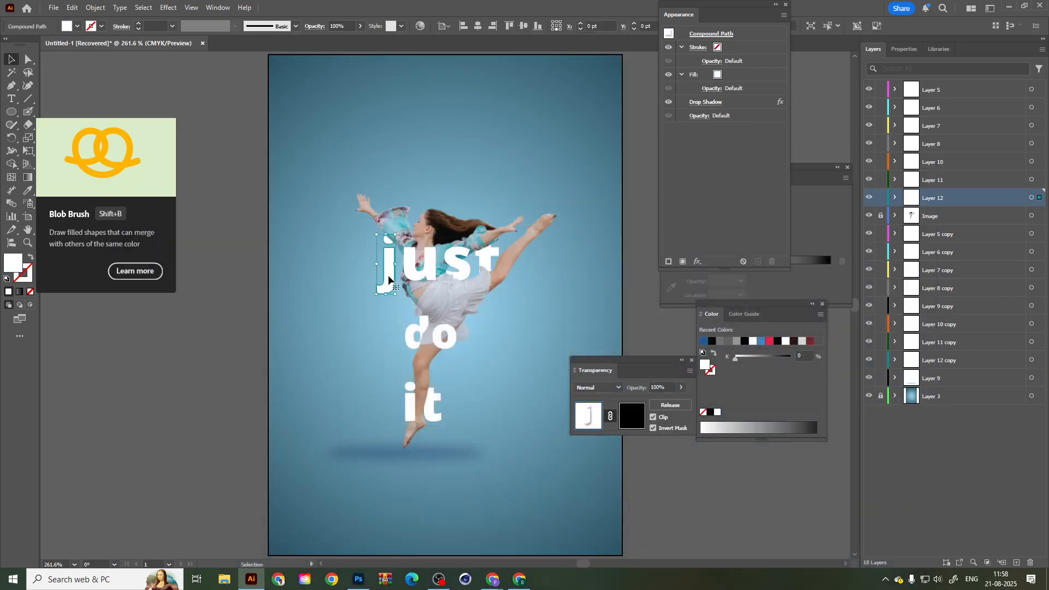
key(ctrl+plus)
scroll(393, 316, up, 2)
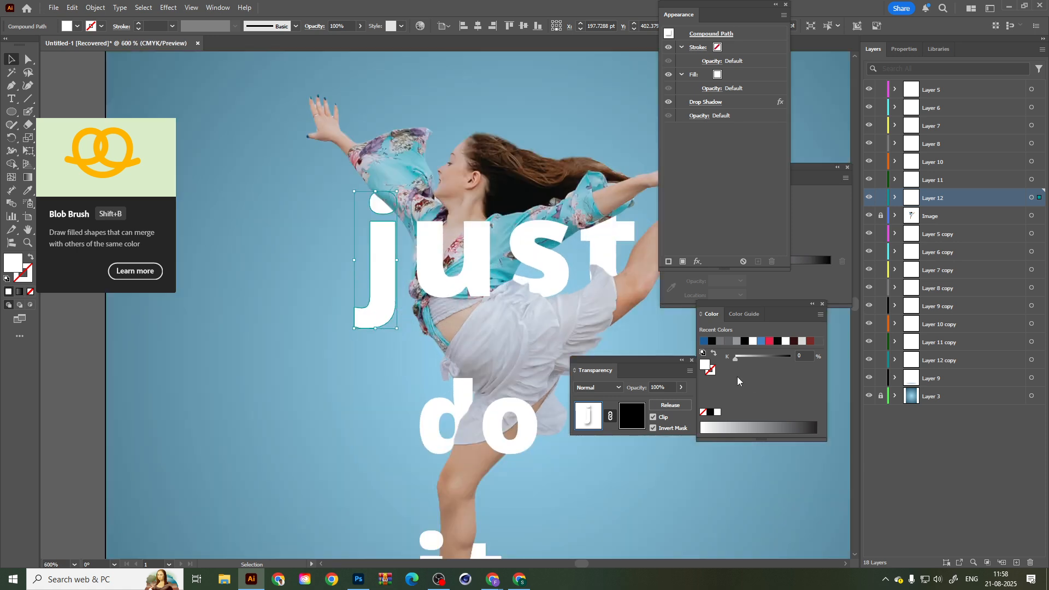
click(749, 425)
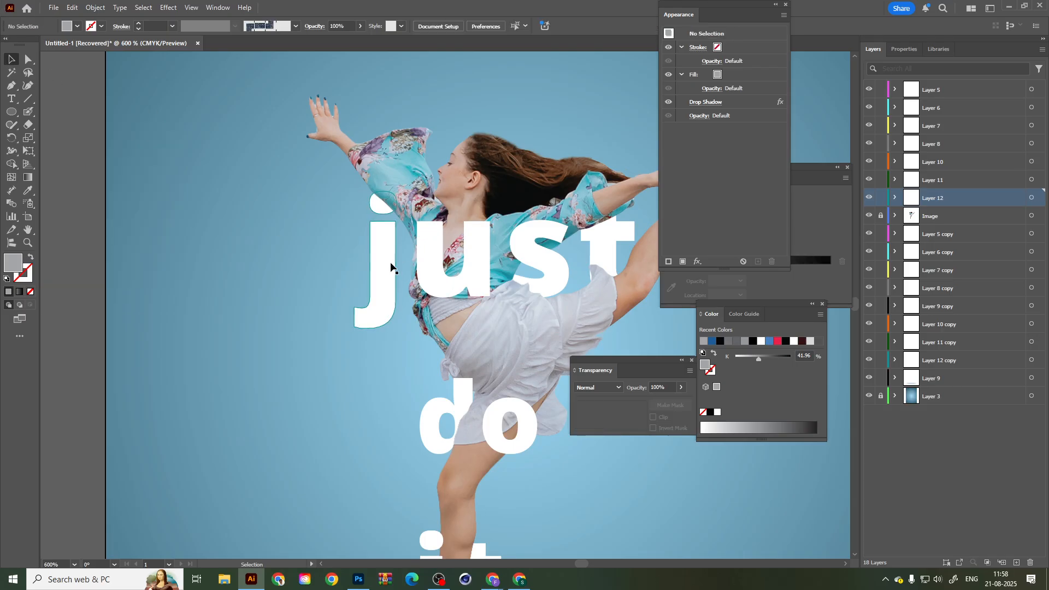
Try a gray-to-black gradient fill on the letter j and moving it away from the word, and undo these changes.
click(19, 292)
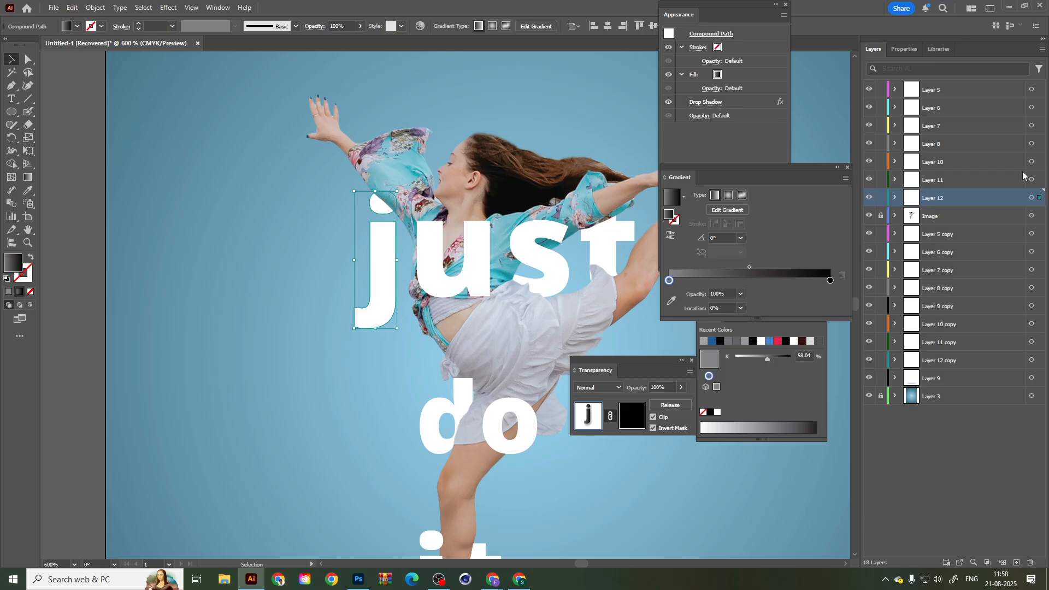
drag(377, 269, 294, 259)
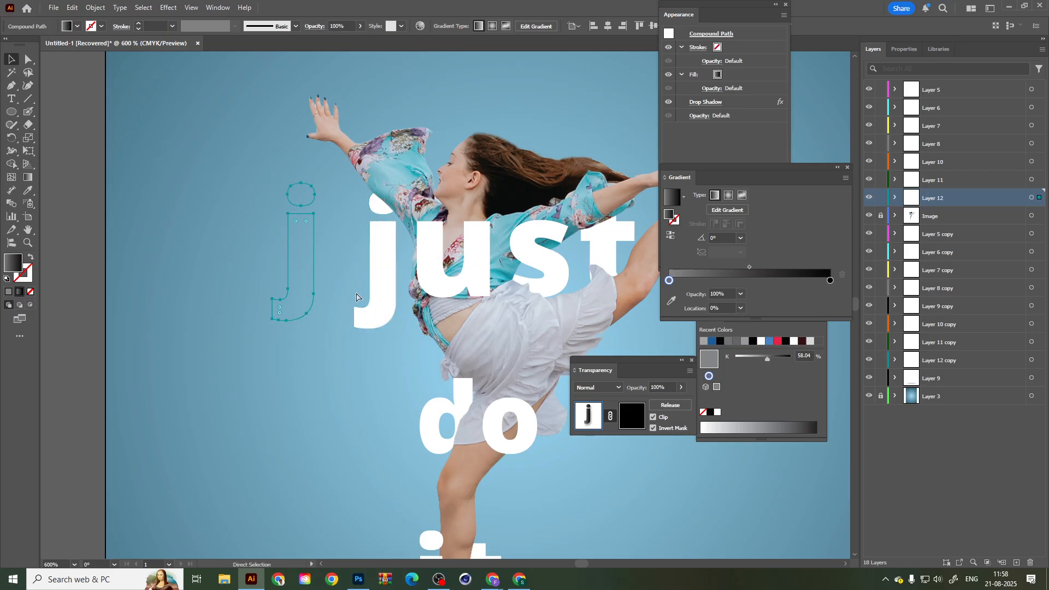
key(ctrl+z)
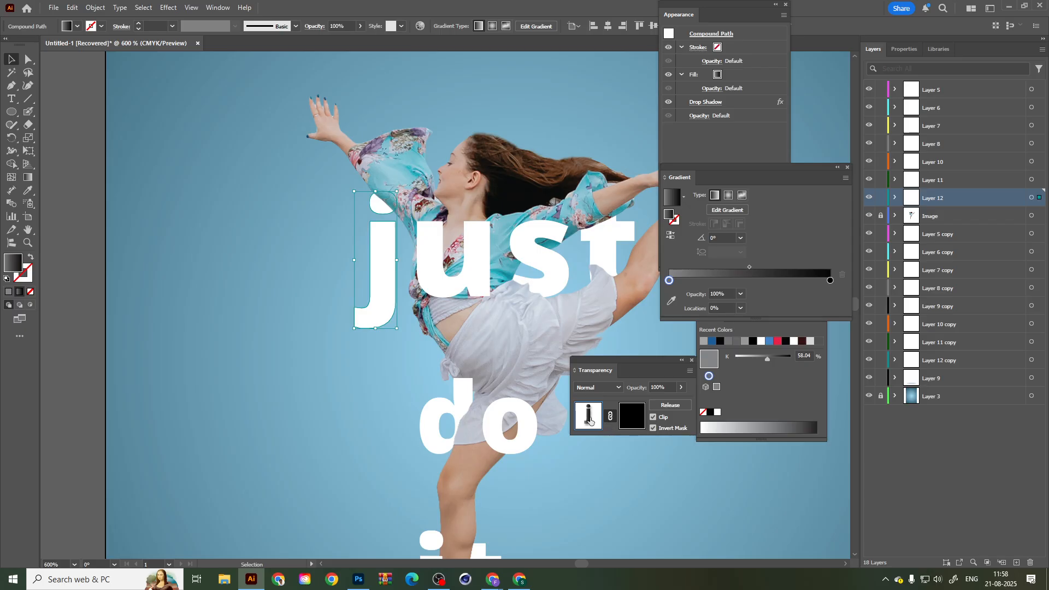
key(ctrl+z)
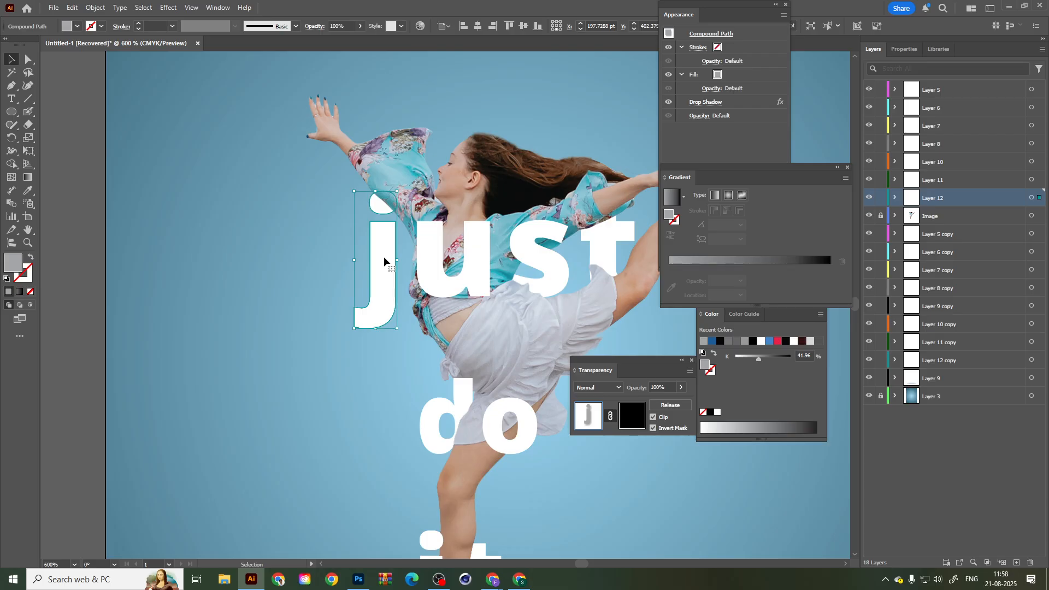
drag(385, 252, 293, 212)
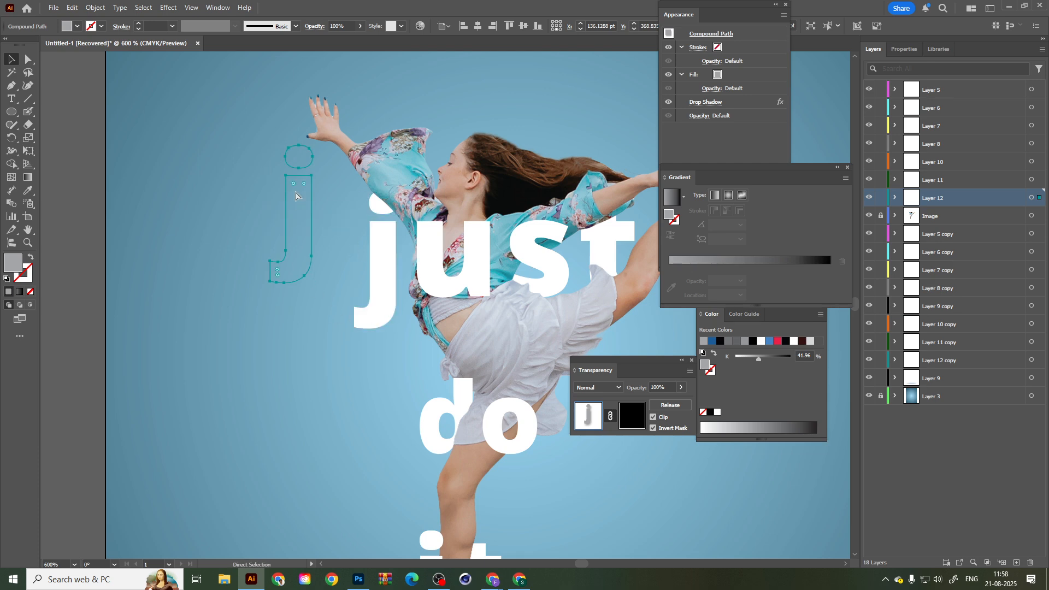
key(ctrl+z)
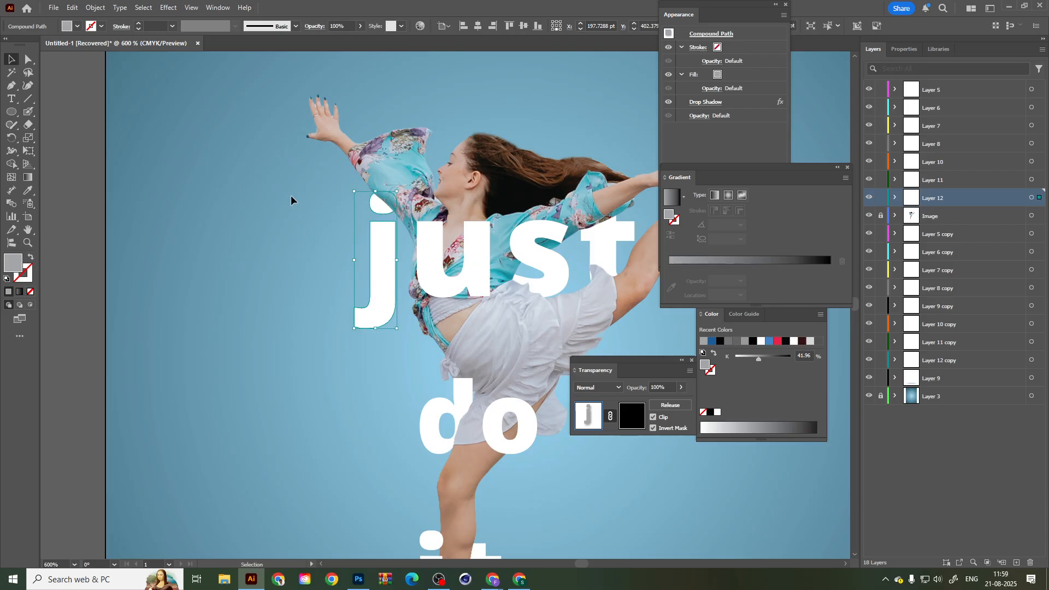
Fill the front letter u on Layer 11 with a linear gray-to-black gradient.
click(467, 273)
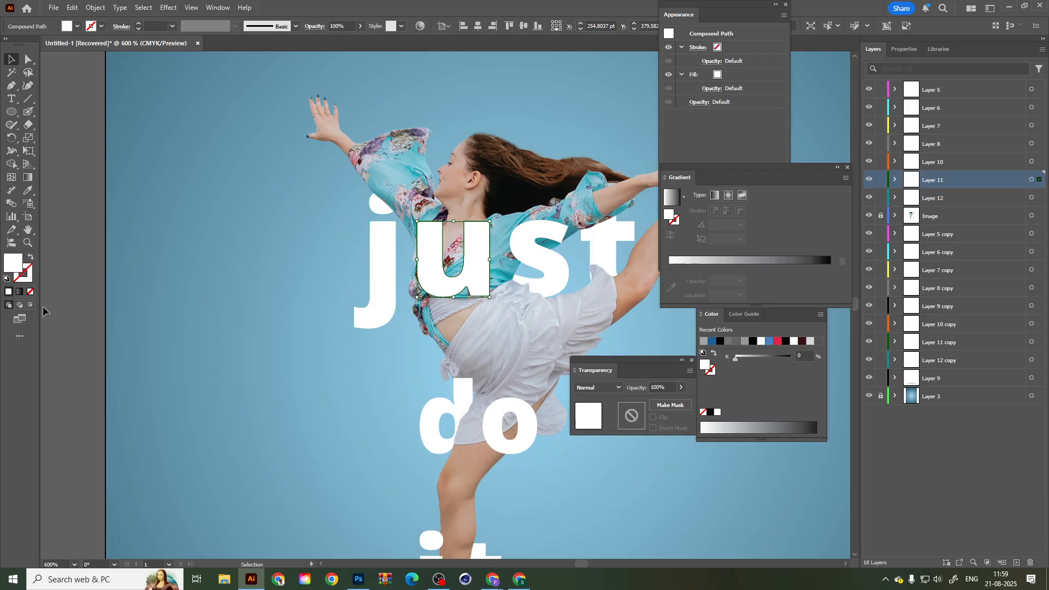
click(20, 291)
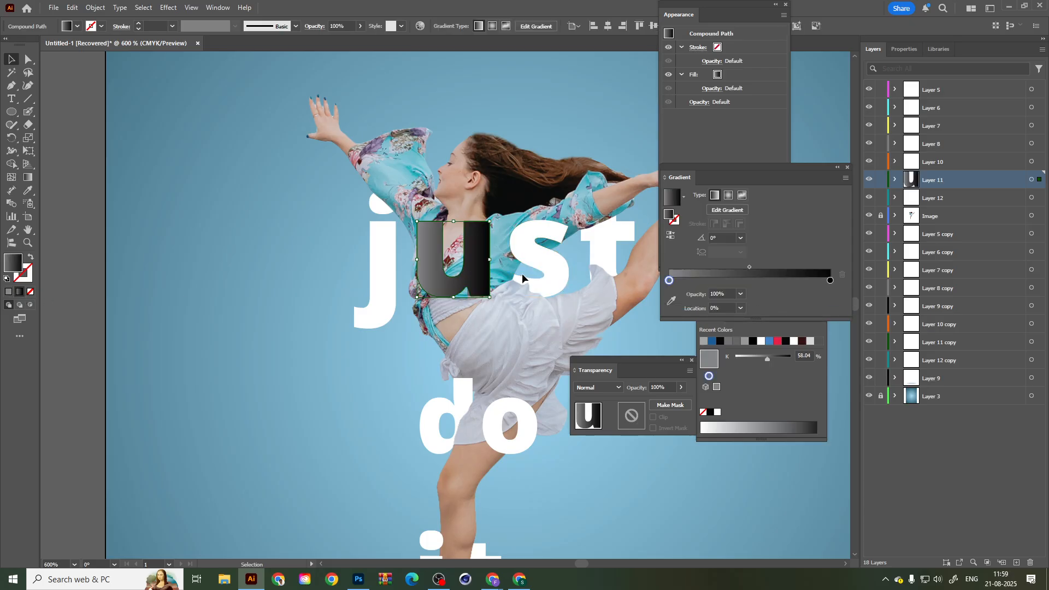
click(385, 270)
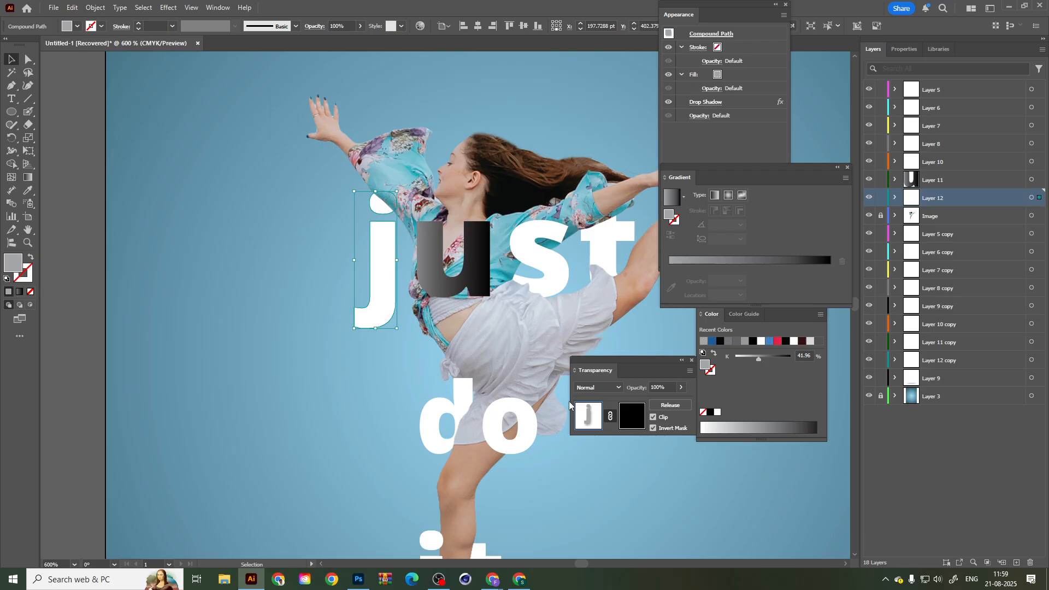
click(207, 191)
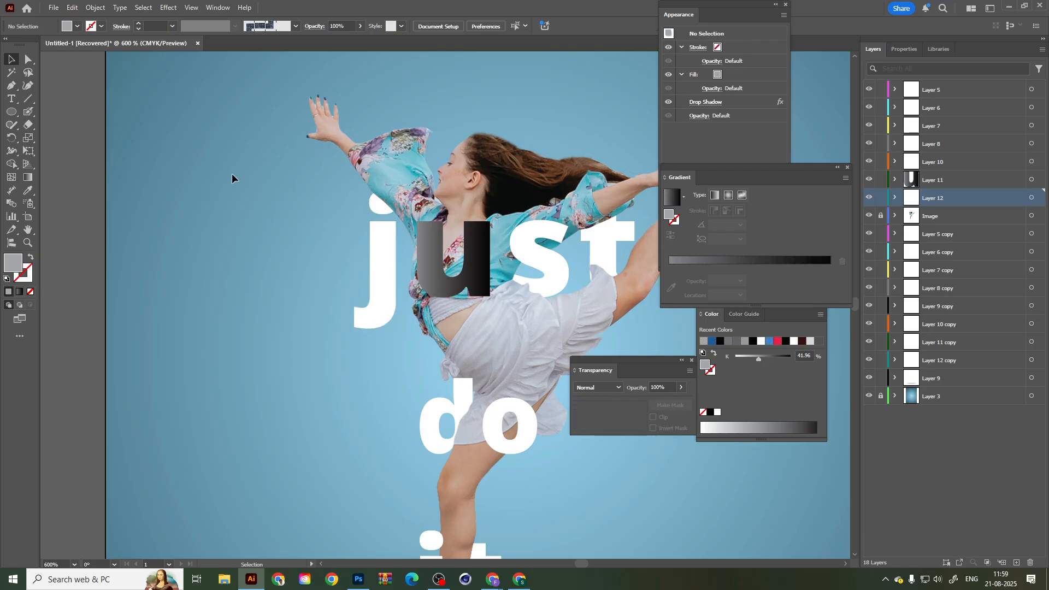
Create a new landscape A4 document measuring 841.89 x 595.28 px.
click(53, 7)
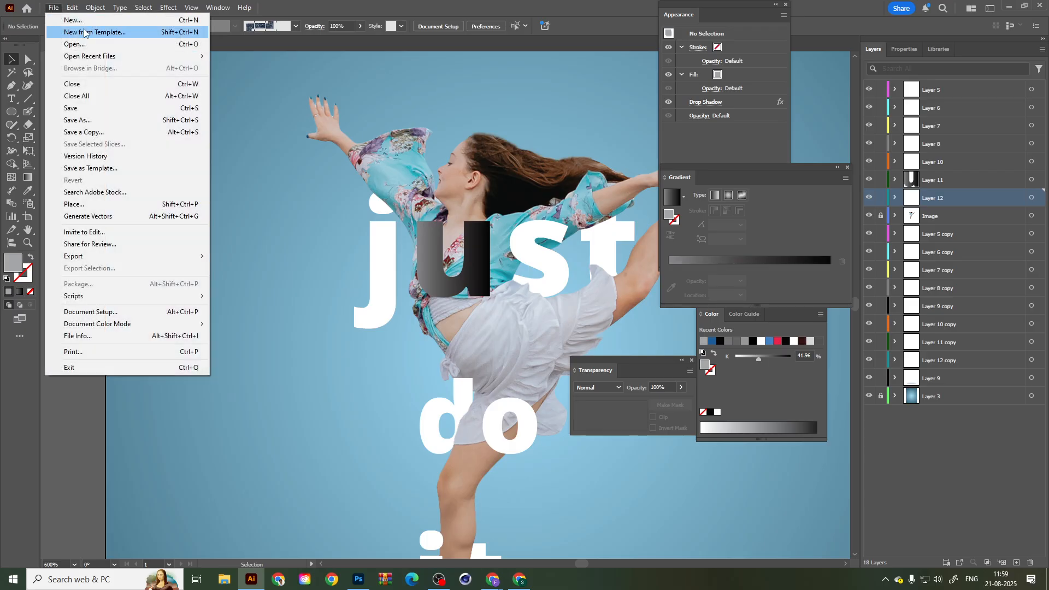
click(71, 18)
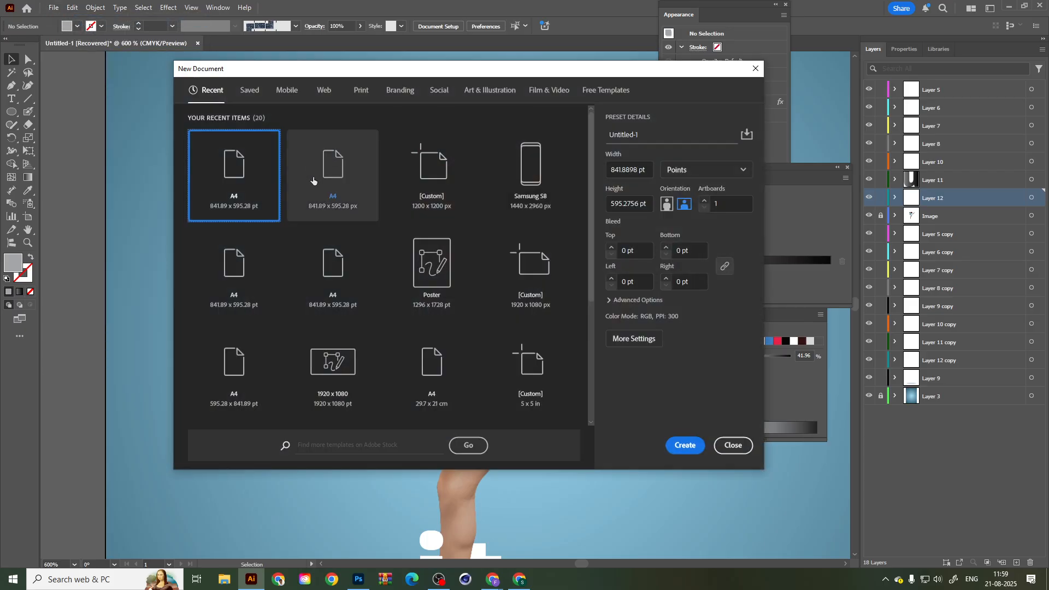
click(304, 188)
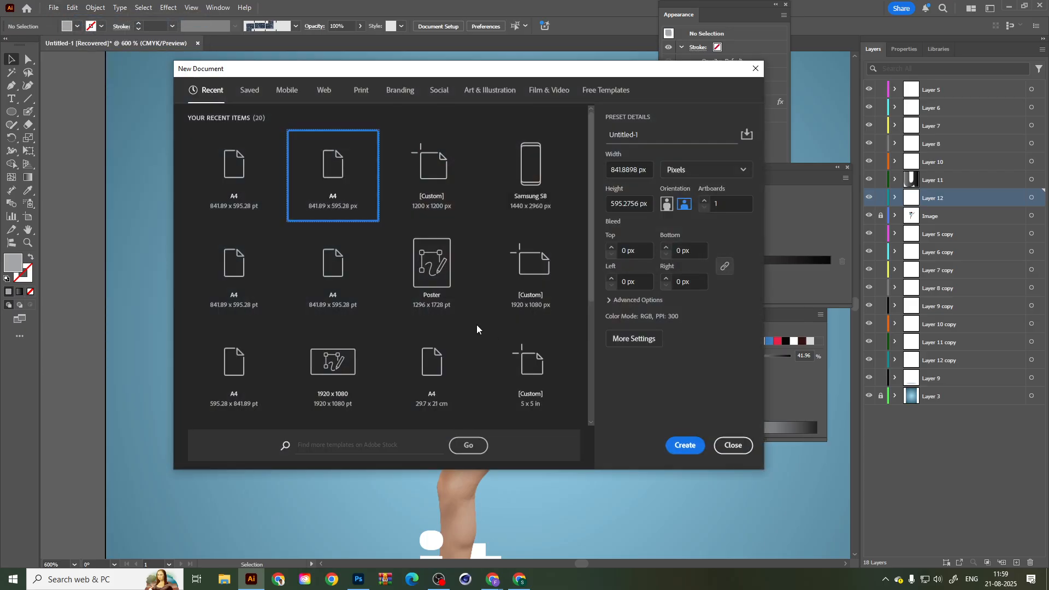
click(685, 445)
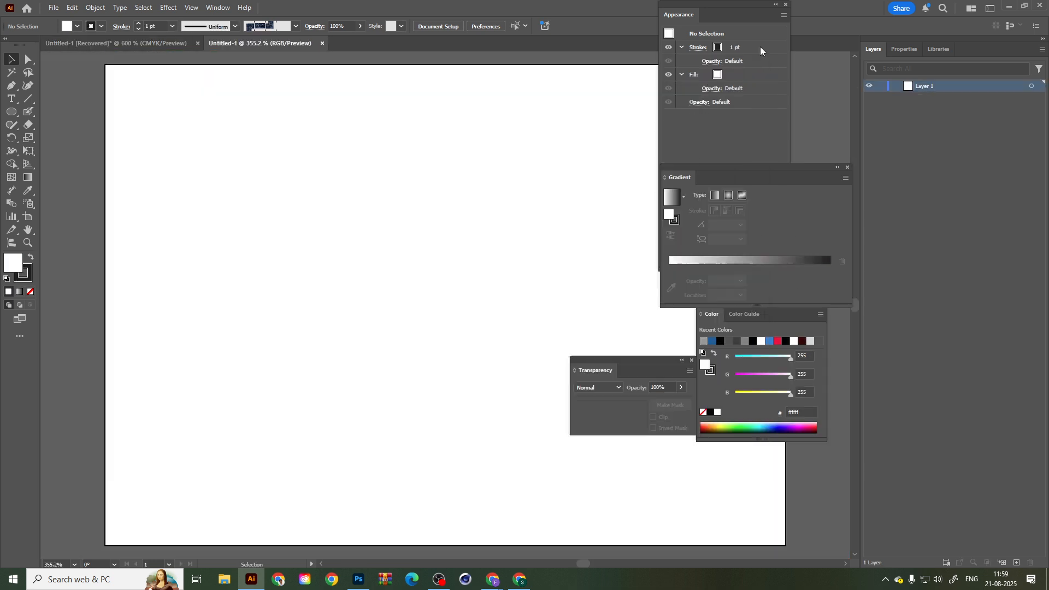
Collapse the Appearance panel, close the Gradient and Color panels, and move the Transparency panel off the canvas.
click(775, 5)
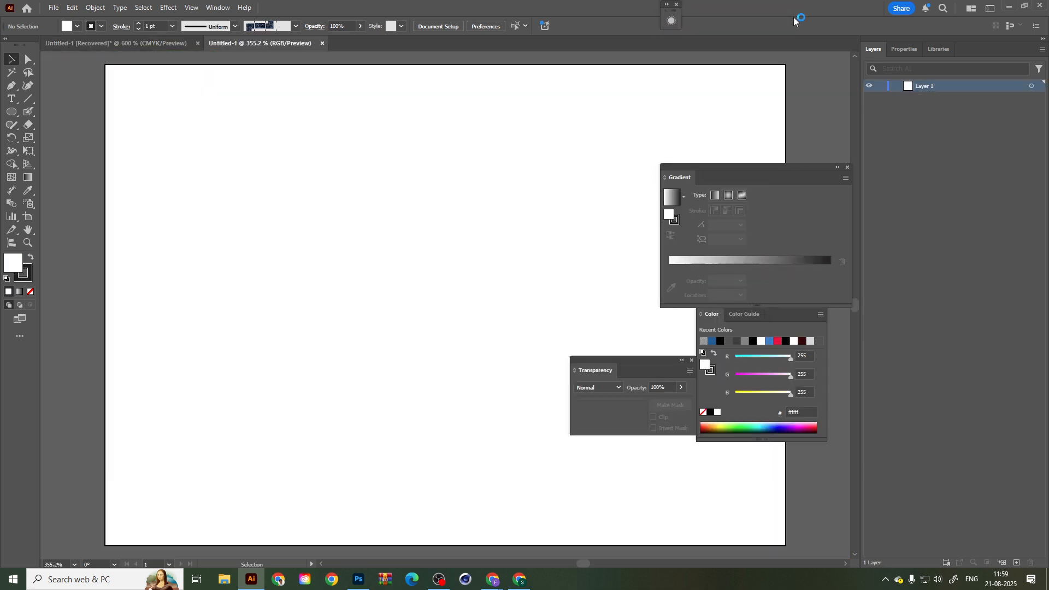
click(847, 167)
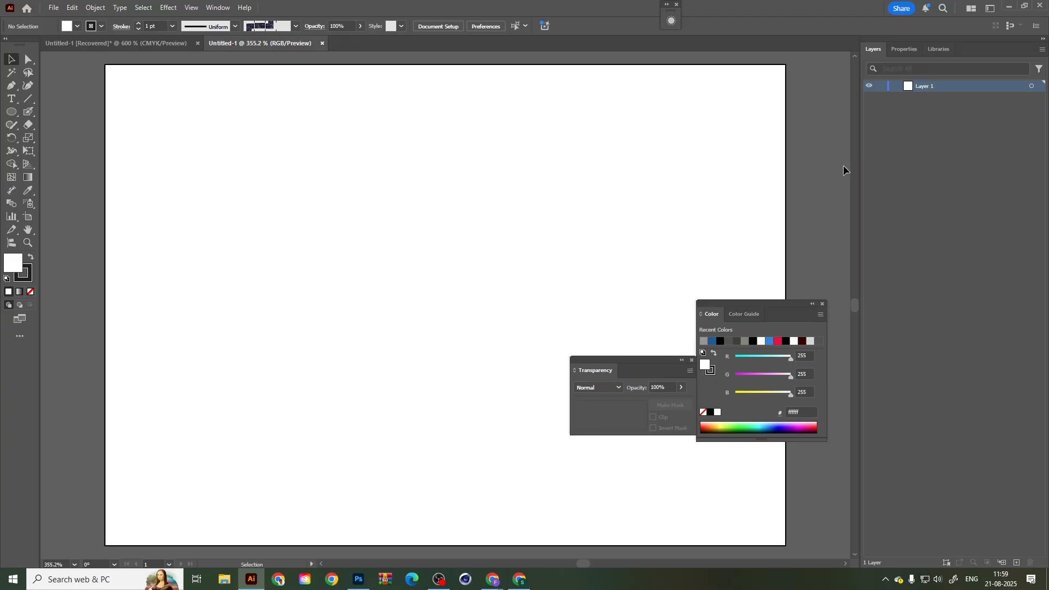
click(822, 304)
drag(634, 360, 956, 211)
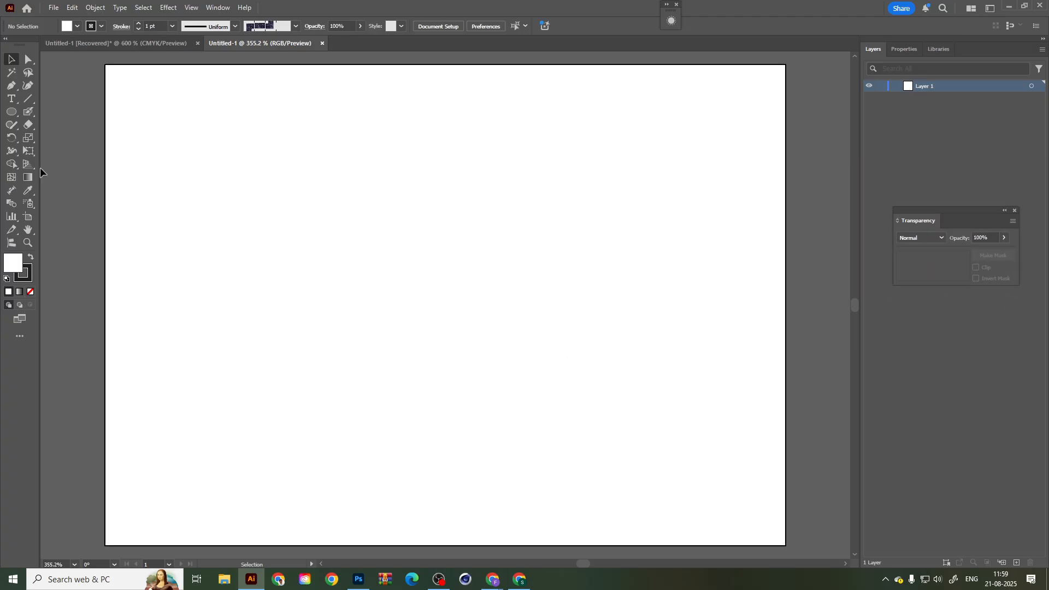
Draw a flat rectangle about 101 x 16 px near the artboard's centre and round its ends fully.
click(11, 111)
click(74, 110)
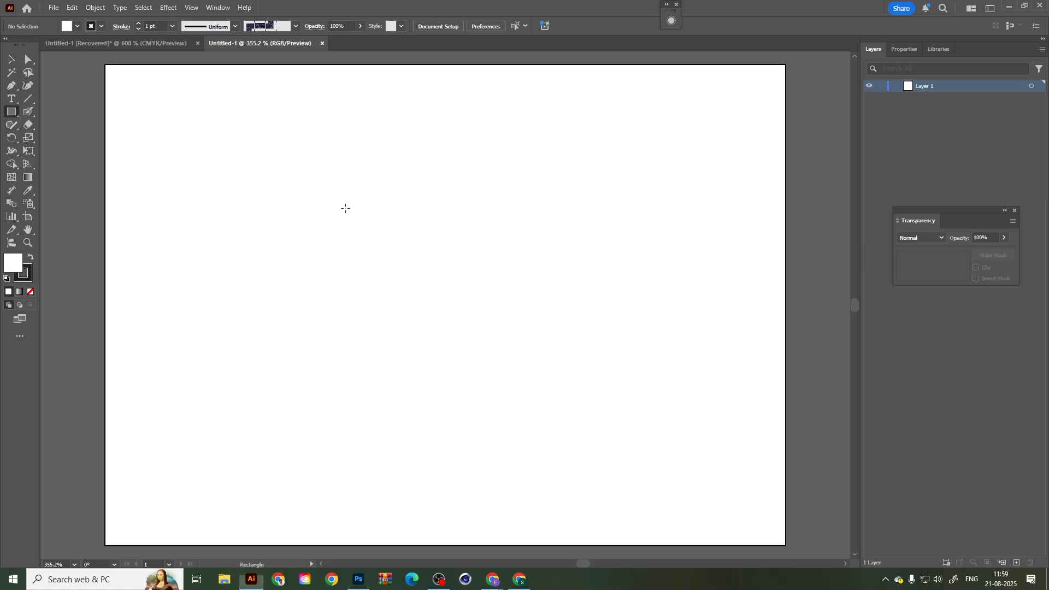
drag(383, 301, 465, 315)
click(28, 59)
drag(298, 220, 614, 374)
drag(393, 309, 405, 310)
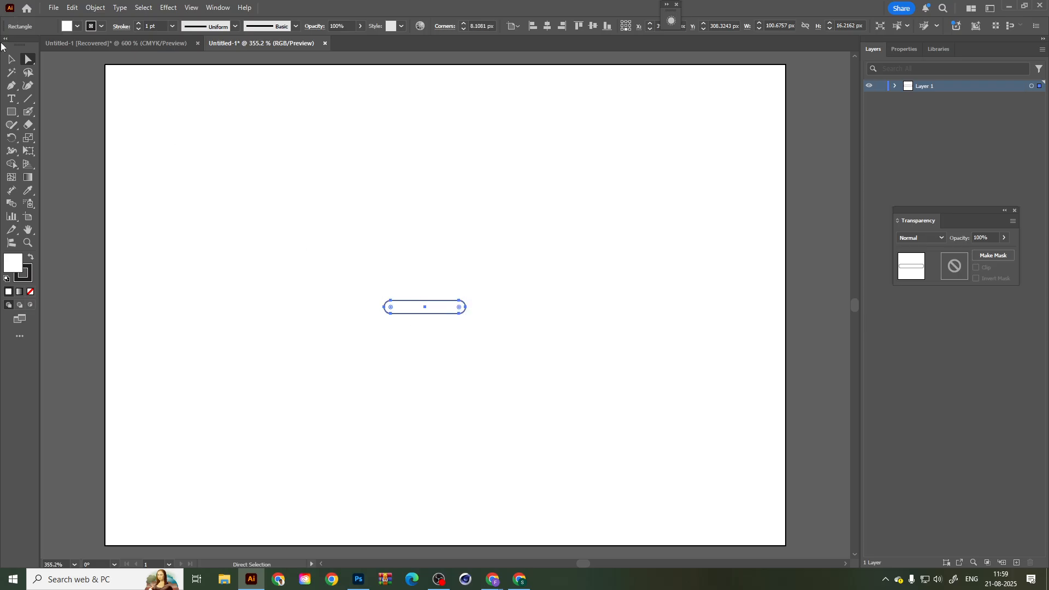
key(v)
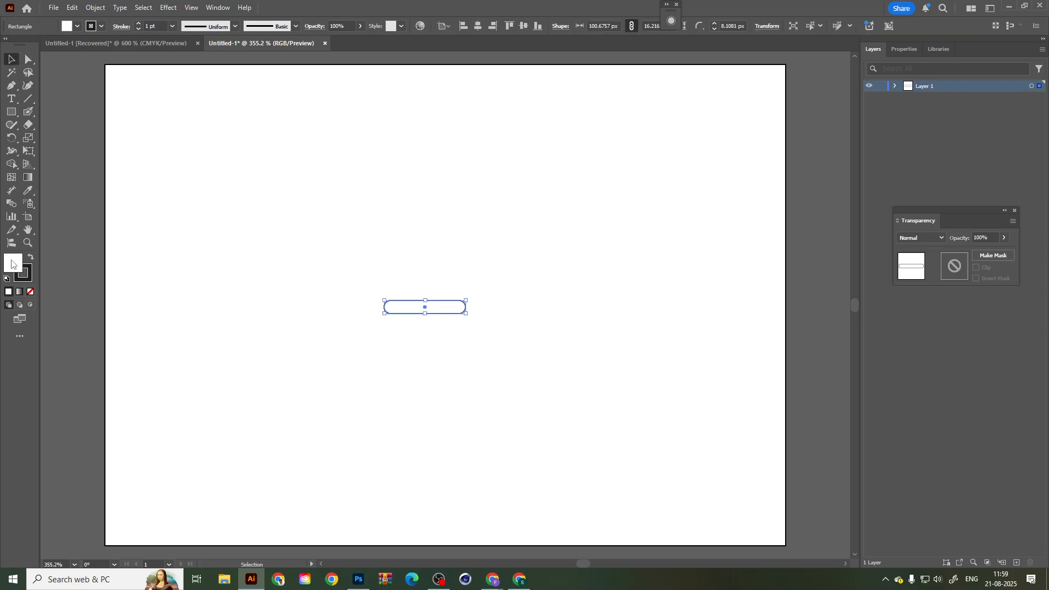
Fill the rounded bar with a crimson pink, keeping its black outline.
double_click(11, 264)
click(595, 284)
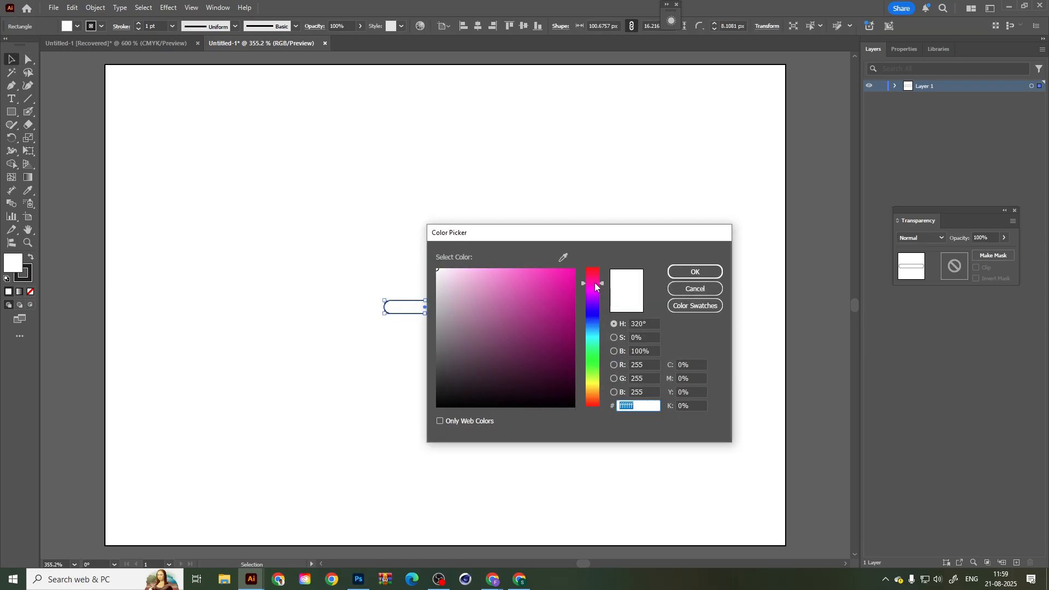
drag(596, 285, 594, 276)
mouse_move(551, 312)
mouse_down()
mouse_move(546, 326)
mouse_move(528, 295)
mouse_move(538, 318)
mouse_up()
mouse_move(594, 282)
mouse_down()
mouse_move(594, 307)
mouse_move(594, 274)
mouse_up()
drag(531, 299, 566, 291)
click(681, 273)
click(516, 359)
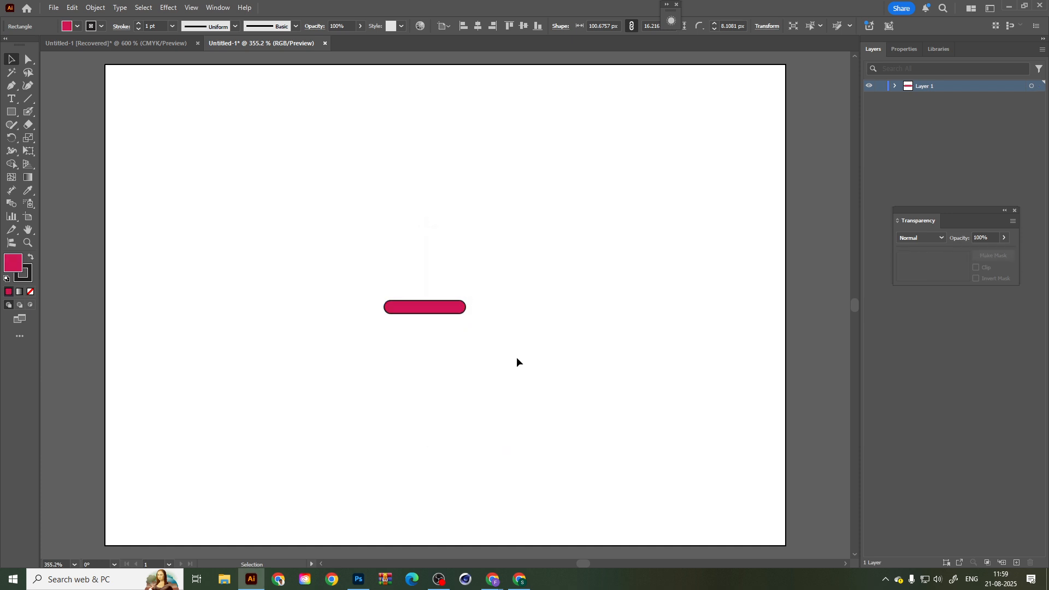
Reduce the crimson bar's corner radius to about 5.4 px.
click(462, 307)
click(29, 59)
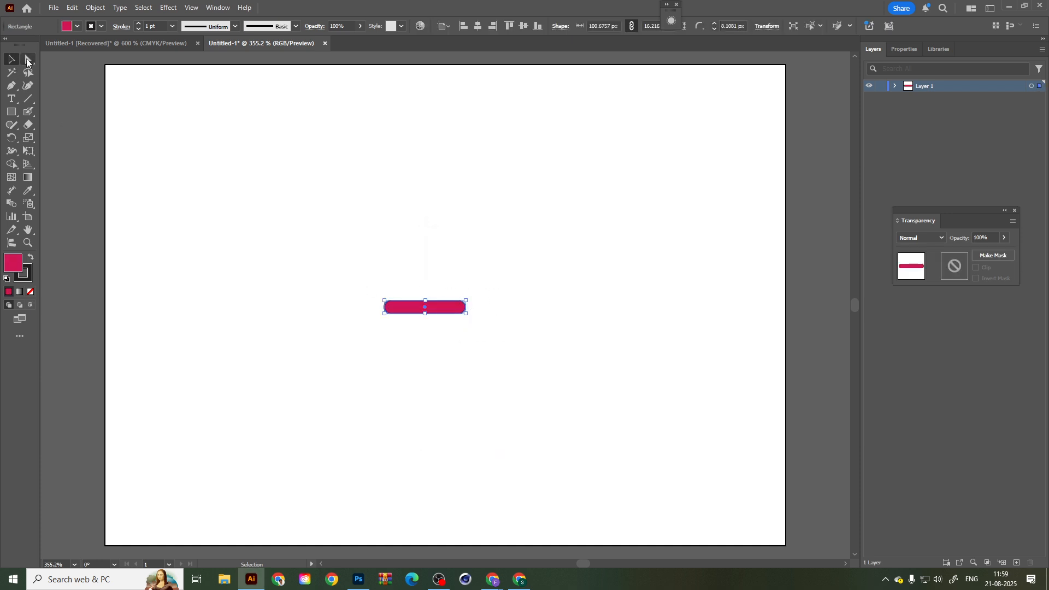
scroll(407, 328, up, 5)
drag(344, 235, 335, 227)
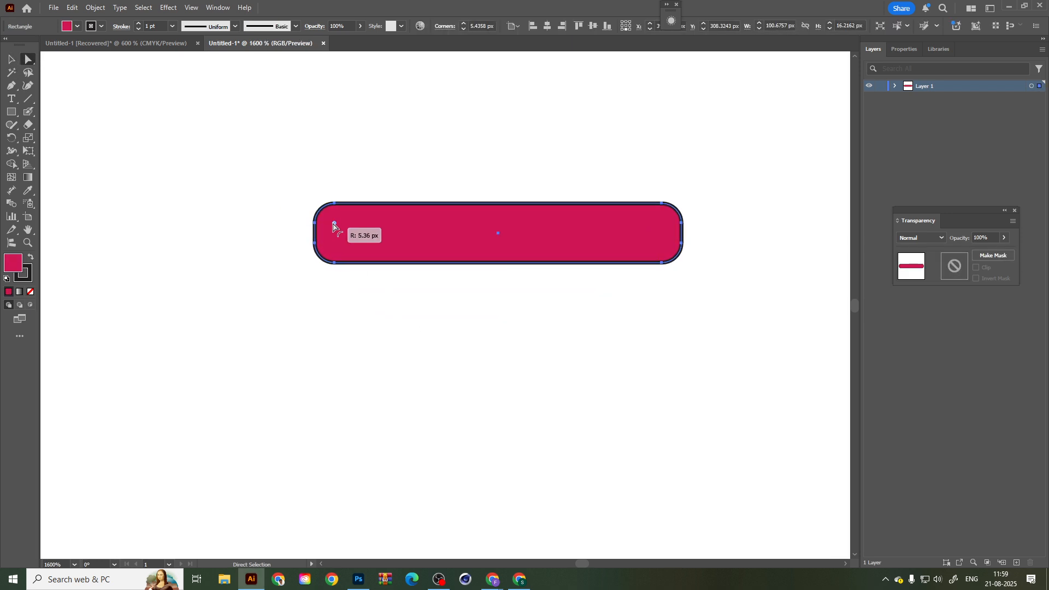
key(v)
mouse_move(692, 155)
mouse_down()
mouse_move(647, 210)
mouse_move(490, 308)
mouse_up()
click(451, 385)
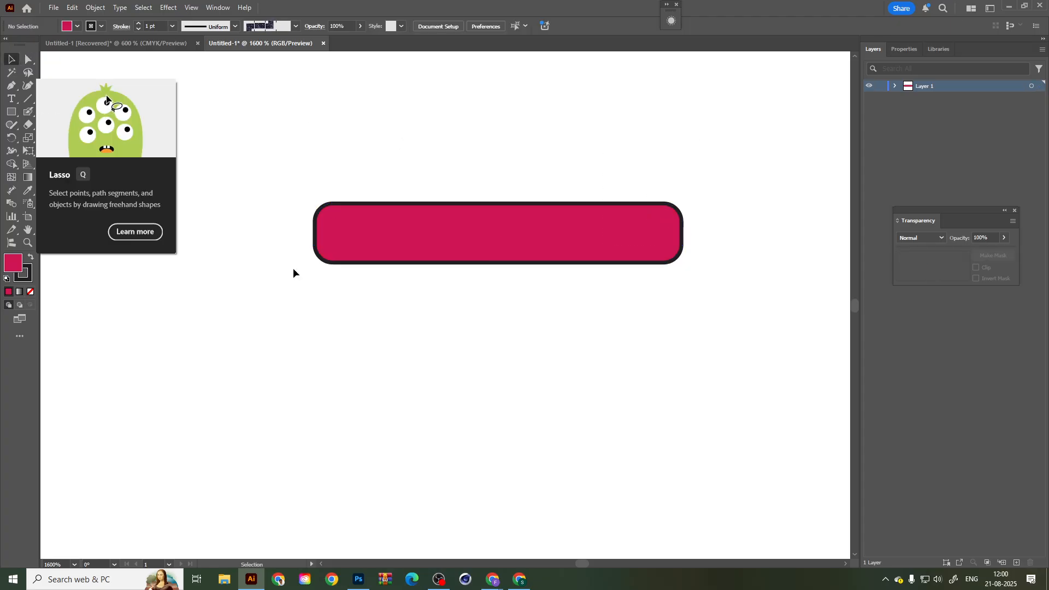
drag(284, 232, 451, 339)
click(667, 401)
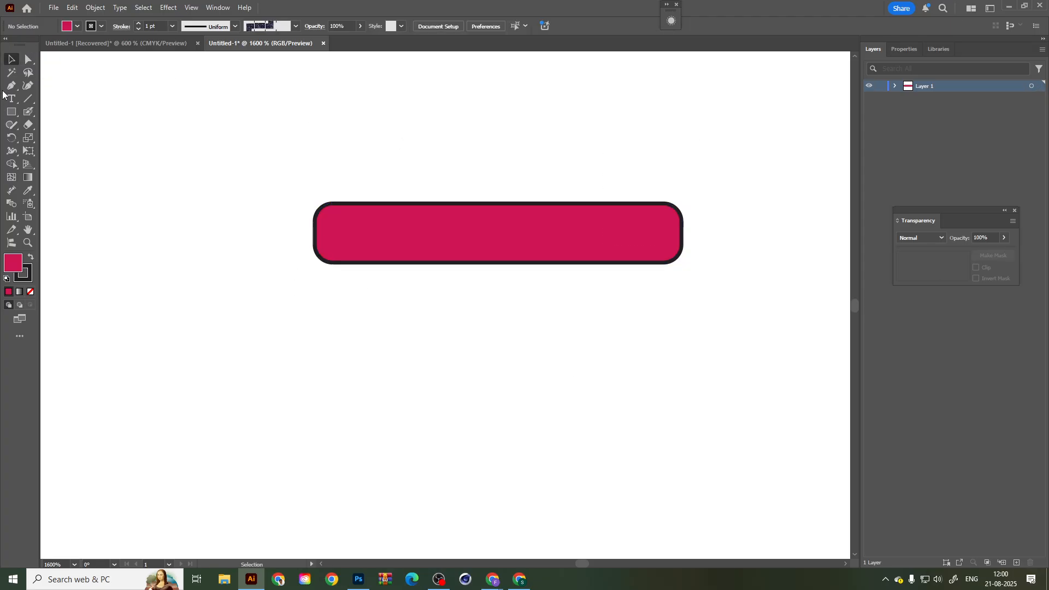
Draw a square-cornered rectangle about 84 x 74 px directly beneath the bar as the pot's body.
drag(11, 111, 73, 126)
click(77, 123)
click(10, 116)
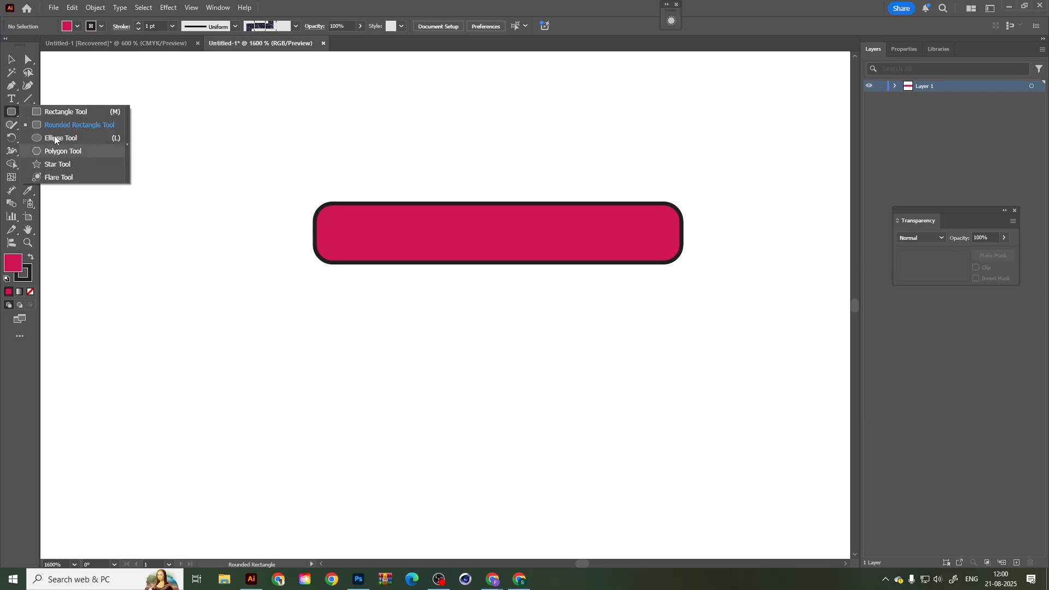
click(66, 112)
mouse_move(343, 262)
mouse_down()
mouse_move(657, 304)
mouse_move(627, 492)
mouse_move(653, 517)
mouse_move(649, 532)
mouse_up()
click(12, 60)
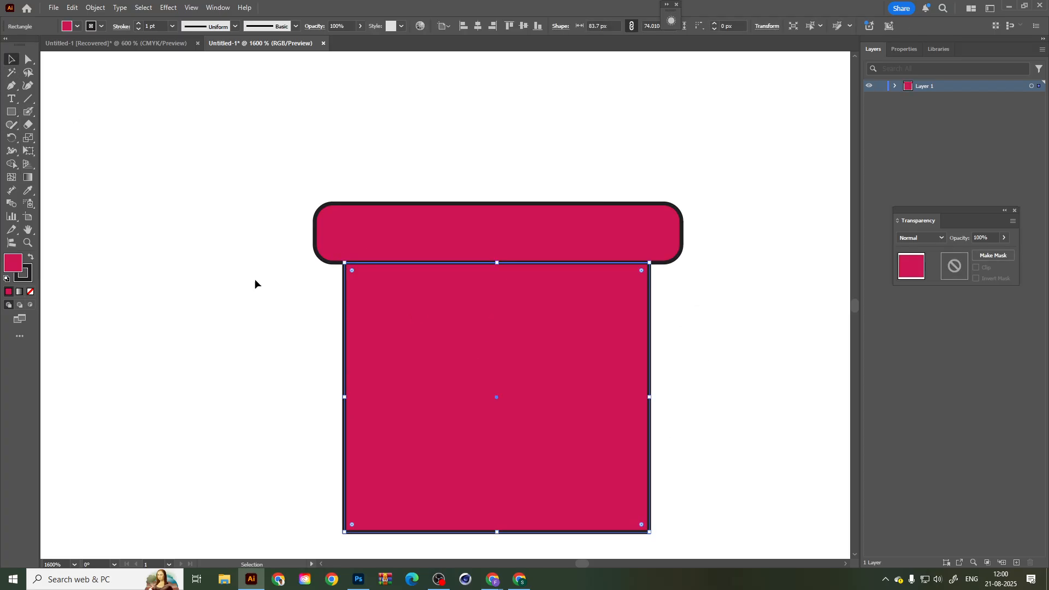
Centre the pot body horizontally on the rounded rim, using the rim as the key object.
drag(807, 158, 487, 350)
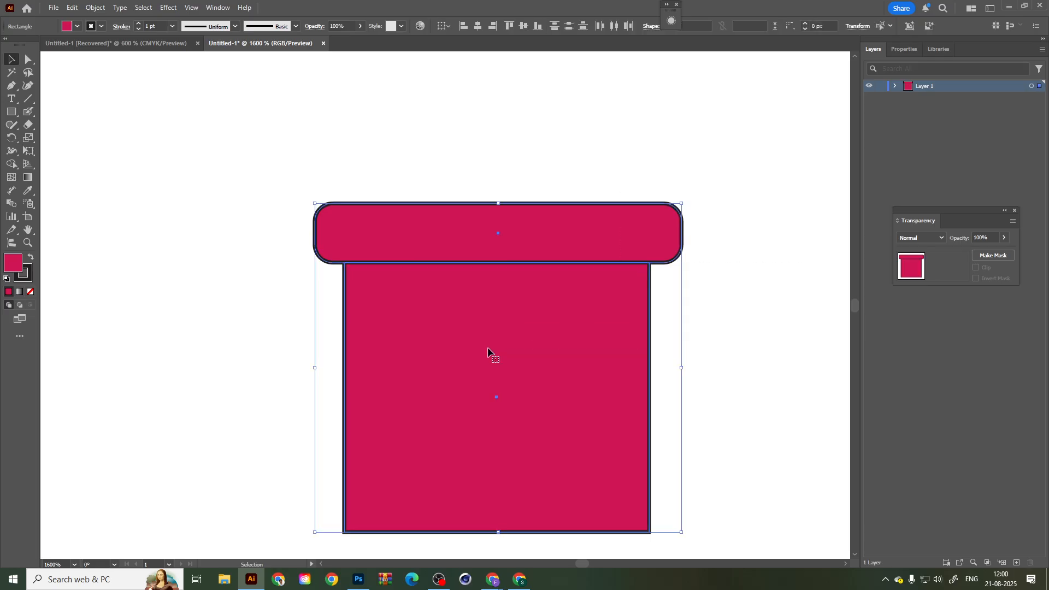
click(526, 207)
click(477, 27)
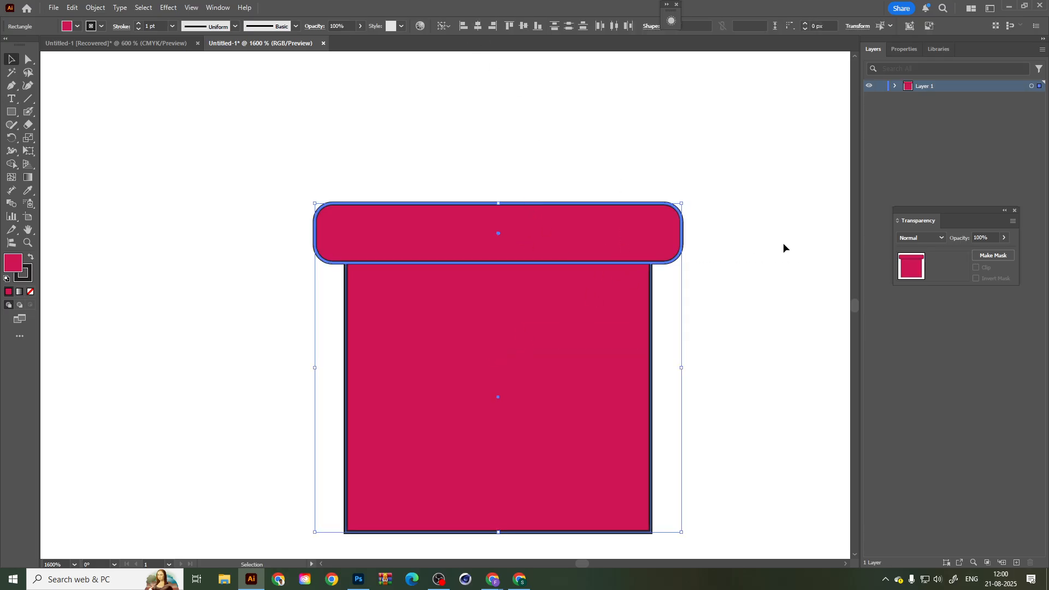
click(689, 402)
Apply a Free Distort effect to the pot body, pulling both lower corners inward to taper it toward the base.
scroll(690, 401, down, 2)
click(564, 463)
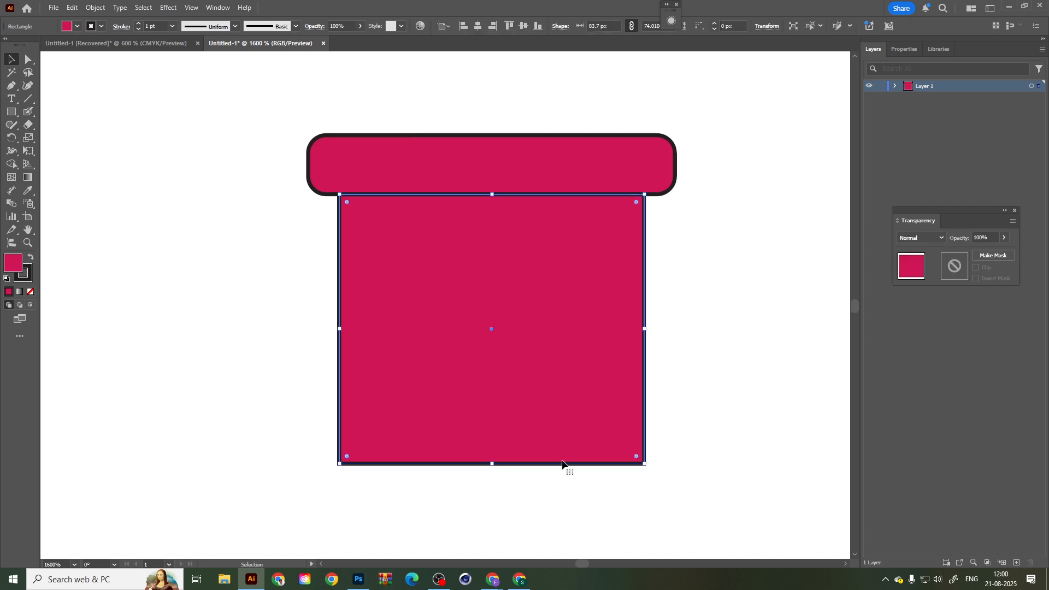
click(163, 8)
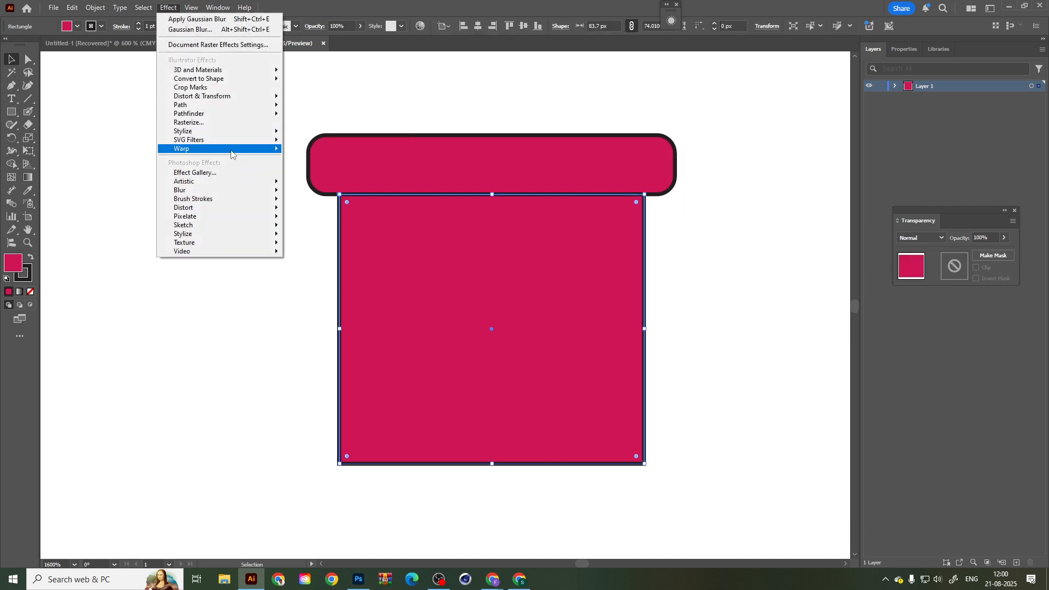
mouse_move(231, 155)
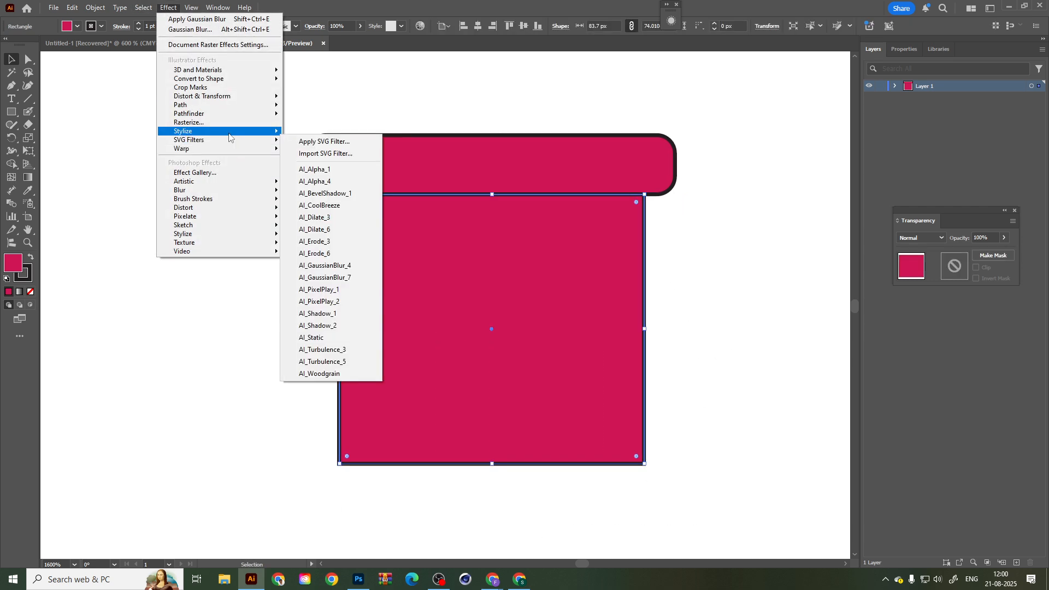
mouse_move(228, 131)
mouse_move(226, 100)
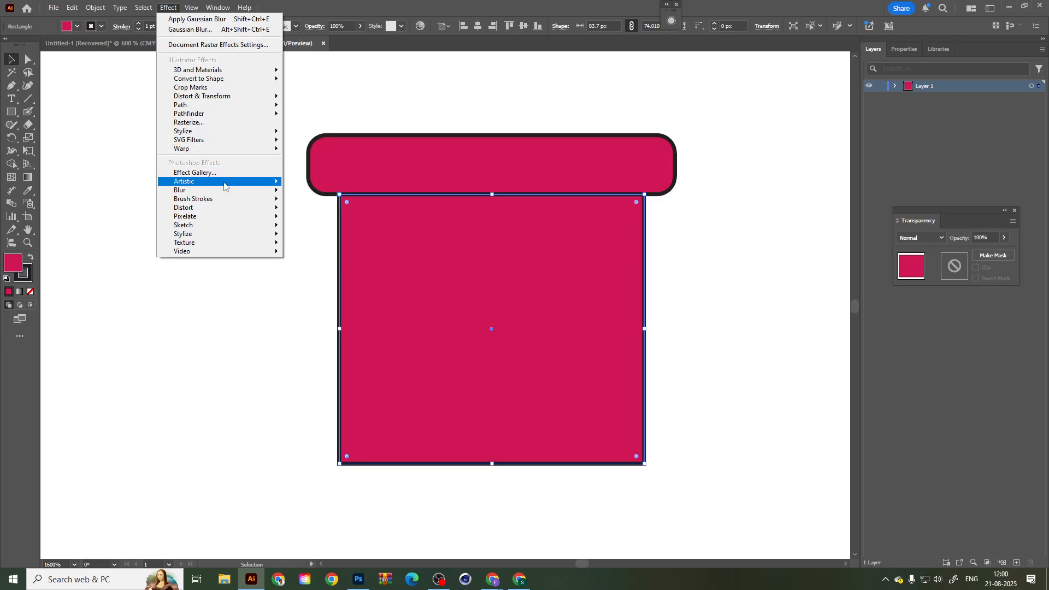
mouse_move(215, 81)
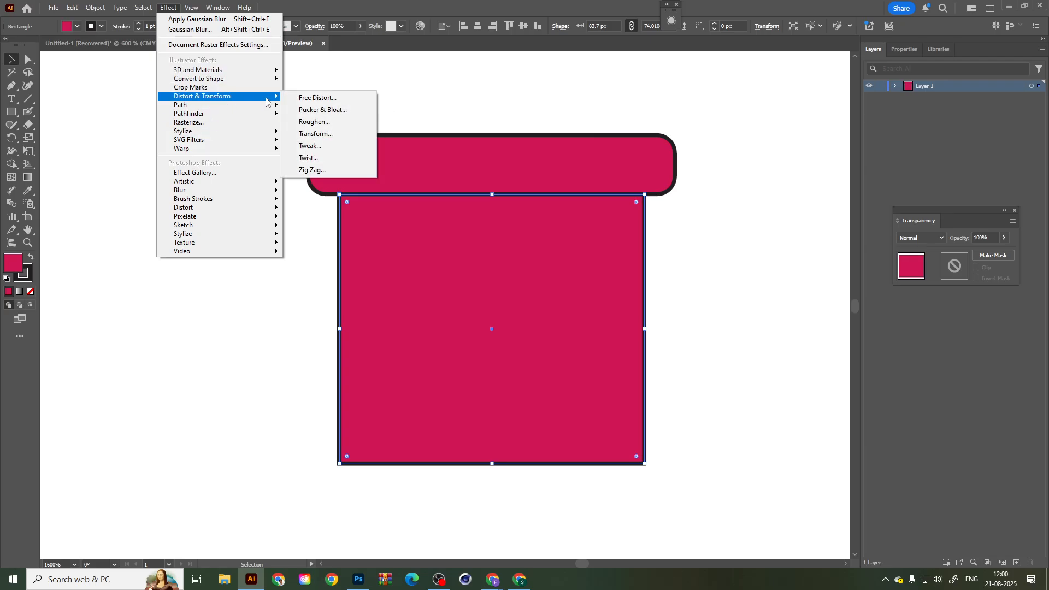
click(326, 100)
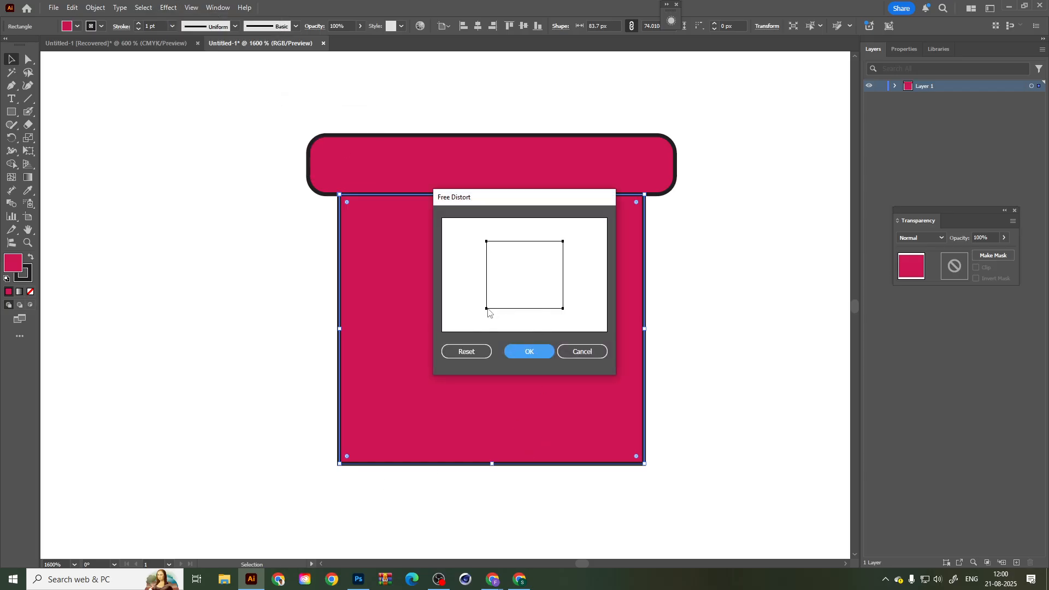
drag(487, 309, 503, 309)
drag(563, 309, 551, 311)
click(538, 350)
click(705, 399)
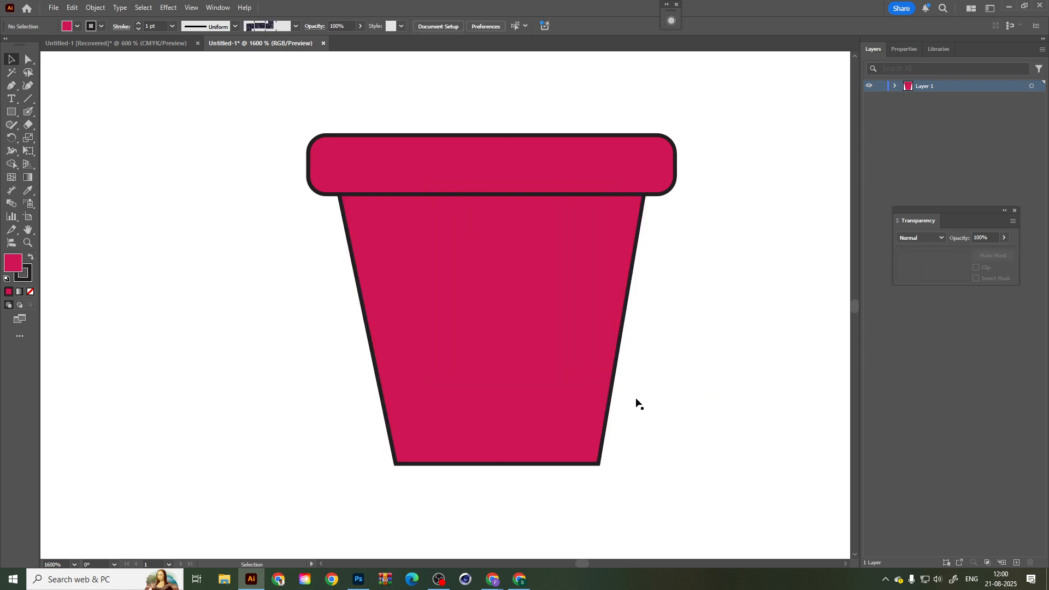
Round the two bottom corners of the tapered pot body.
click(28, 59)
drag(196, 385, 686, 508)
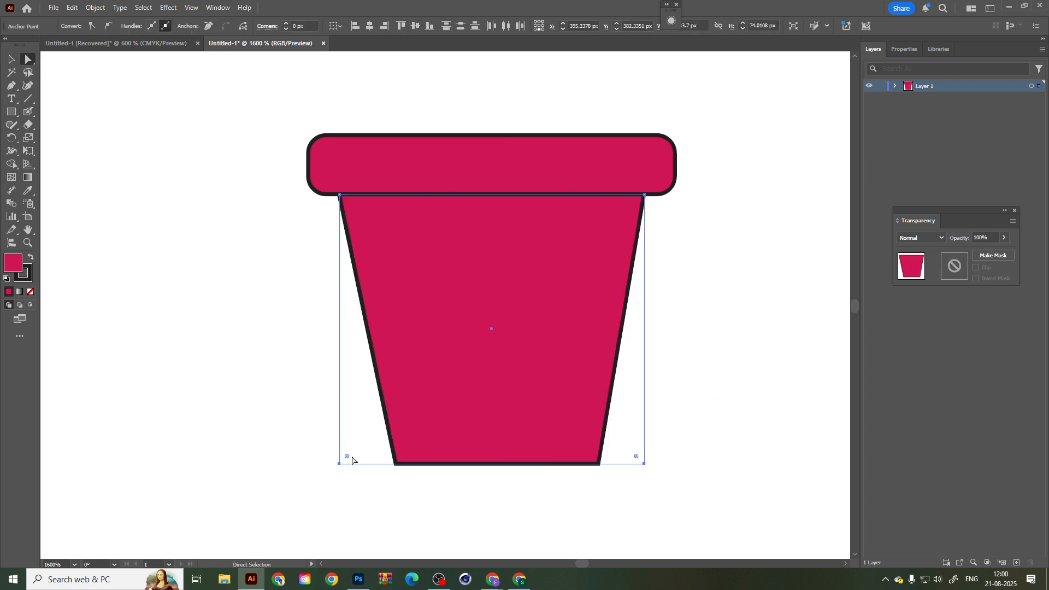
drag(352, 459, 363, 431)
click(15, 58)
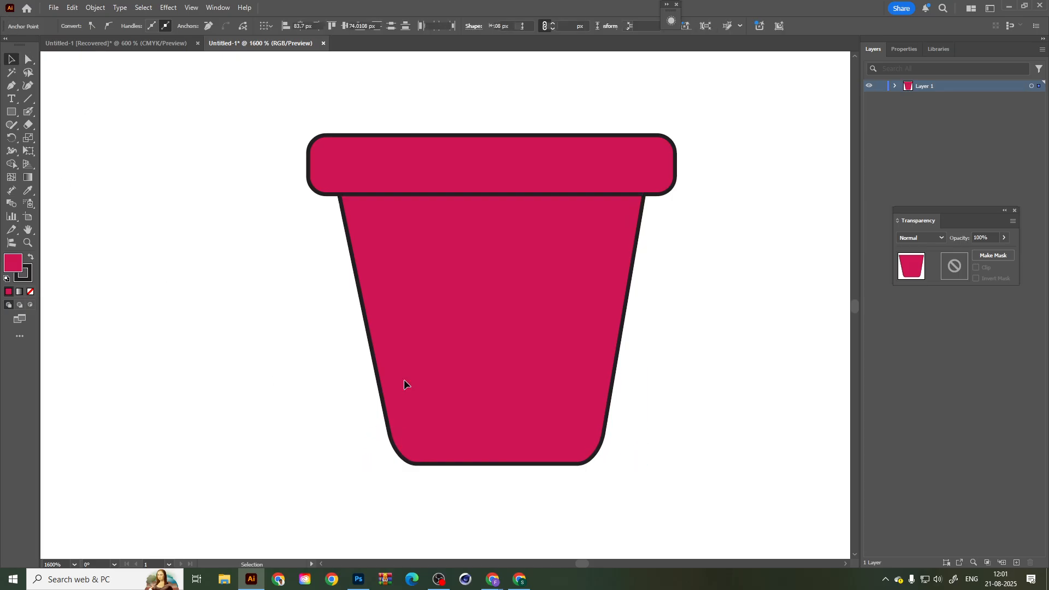
click(529, 477)
scroll(529, 476, down, 1)
scroll(450, 481, down, 3)
drag(550, 455, 508, 449)
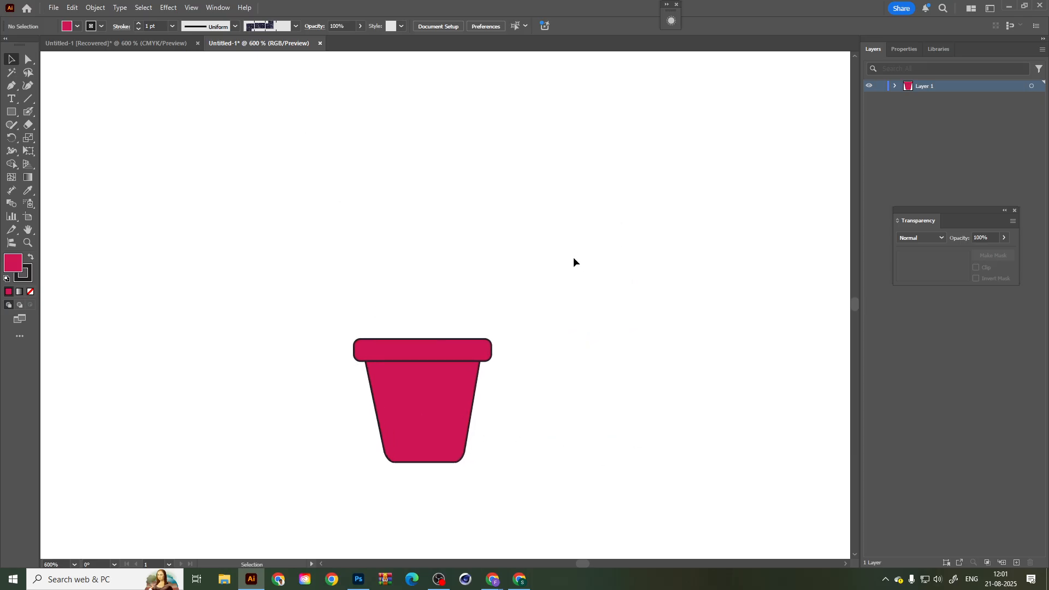
drag(573, 257, 437, 409)
click(656, 423)
drag(702, 201, 448, 420)
click(676, 351)
Draw a tall, narrow ellipse about 26 x 131 px standing on the left part of the pot's rim.
click(10, 88)
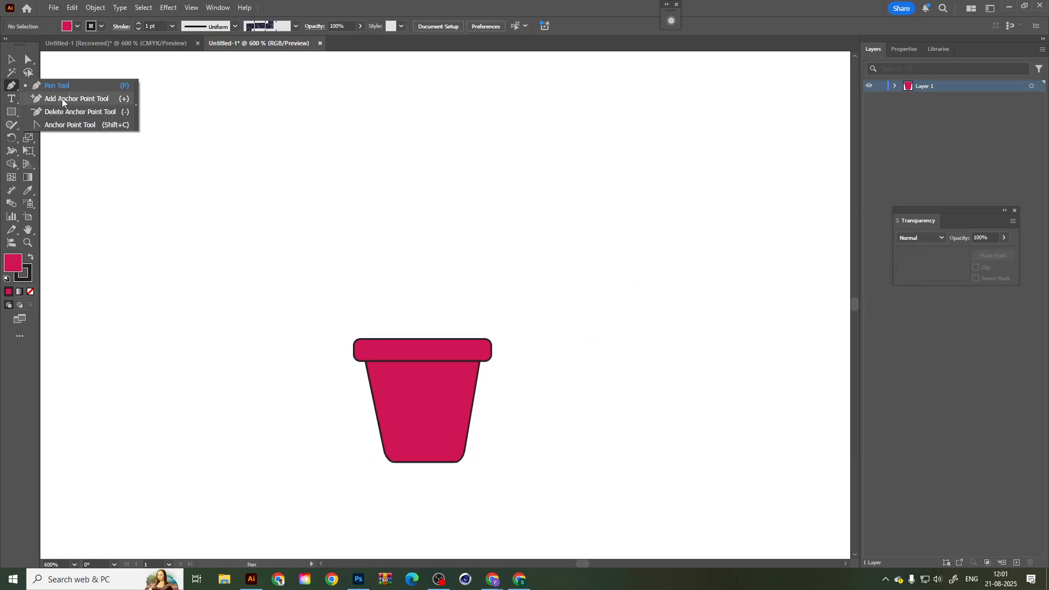
click(11, 111)
click(54, 139)
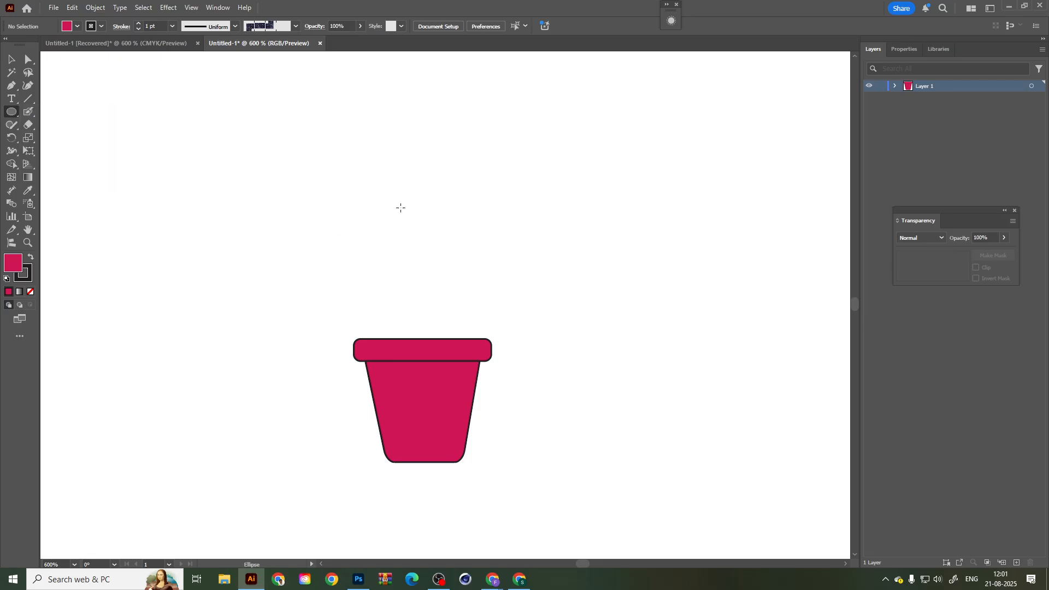
drag(359, 161, 395, 339)
click(10, 60)
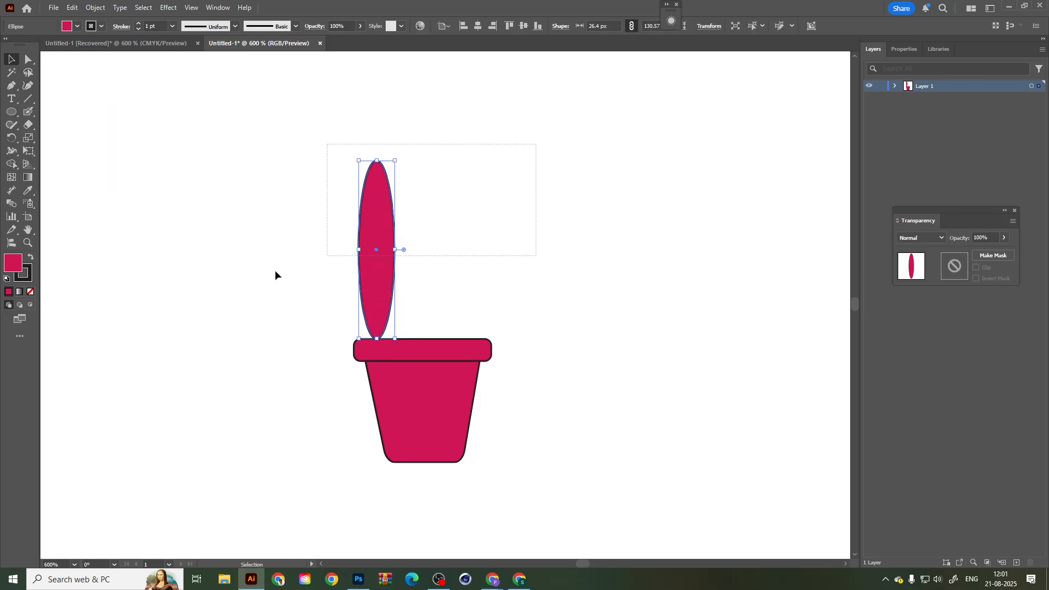
Move the tall ellipse onto a new layer above the pot, keeping it in place.
key(ctrl+x)
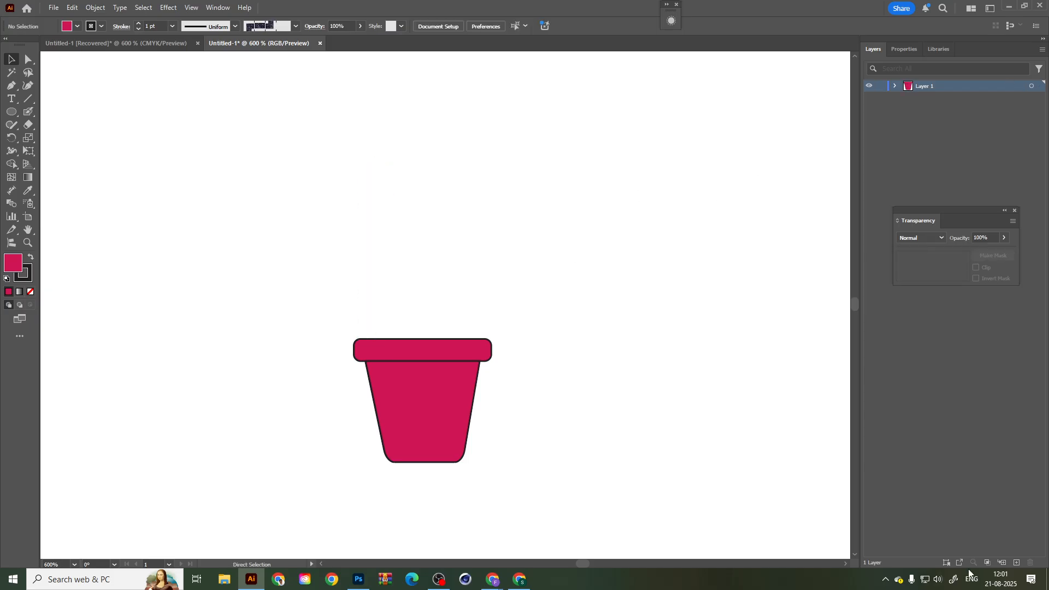
click(1011, 563)
key(ctrl+f)
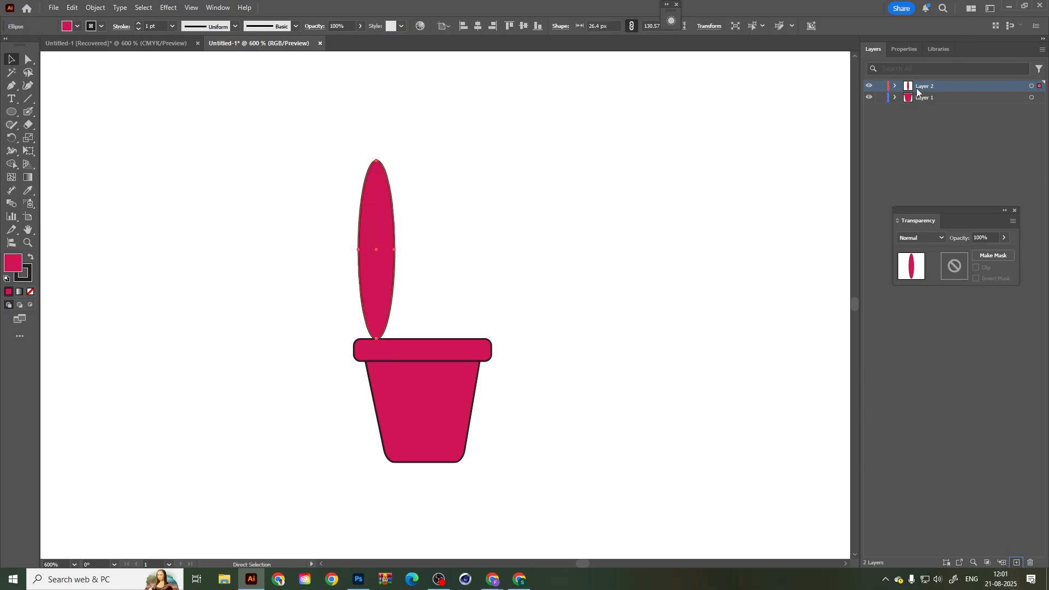
Move Layer 2 below Layer 1 and enlarge the rows and thumbnails of the layer list.
drag(916, 87, 922, 110)
click(1043, 51)
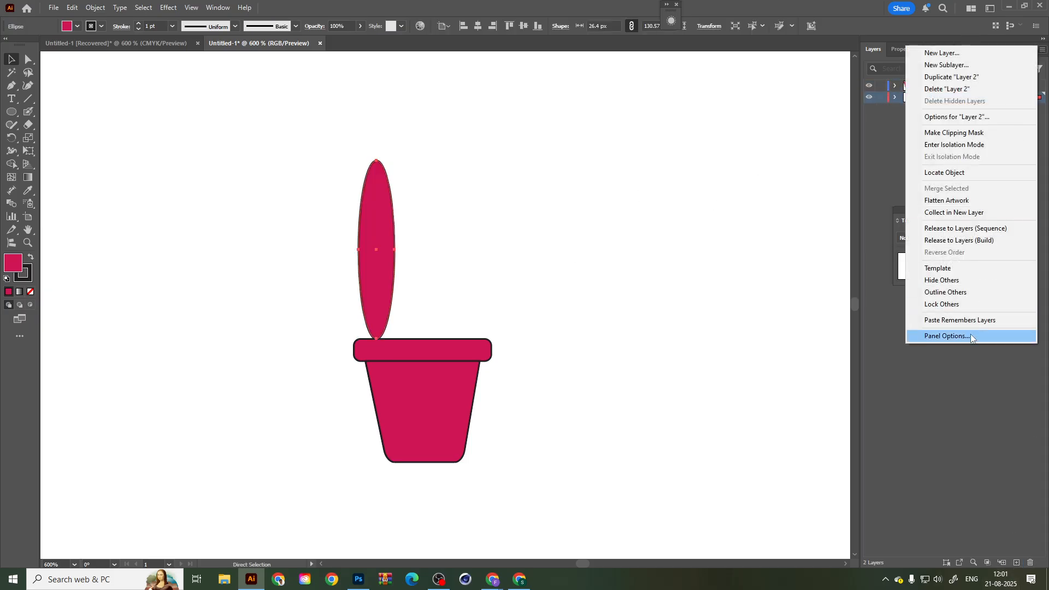
click(948, 335)
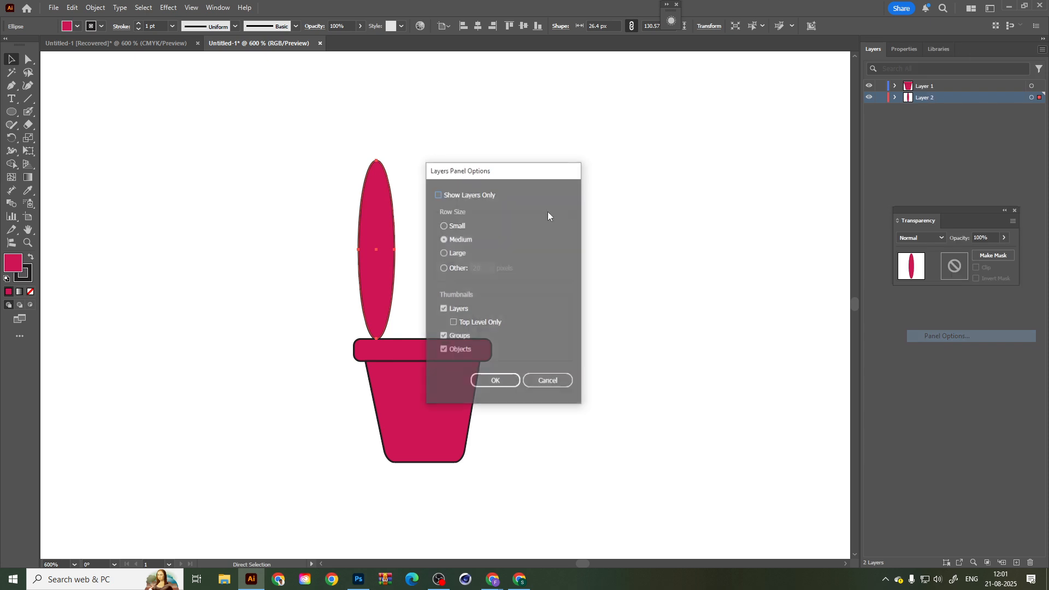
click(494, 382)
click(1014, 209)
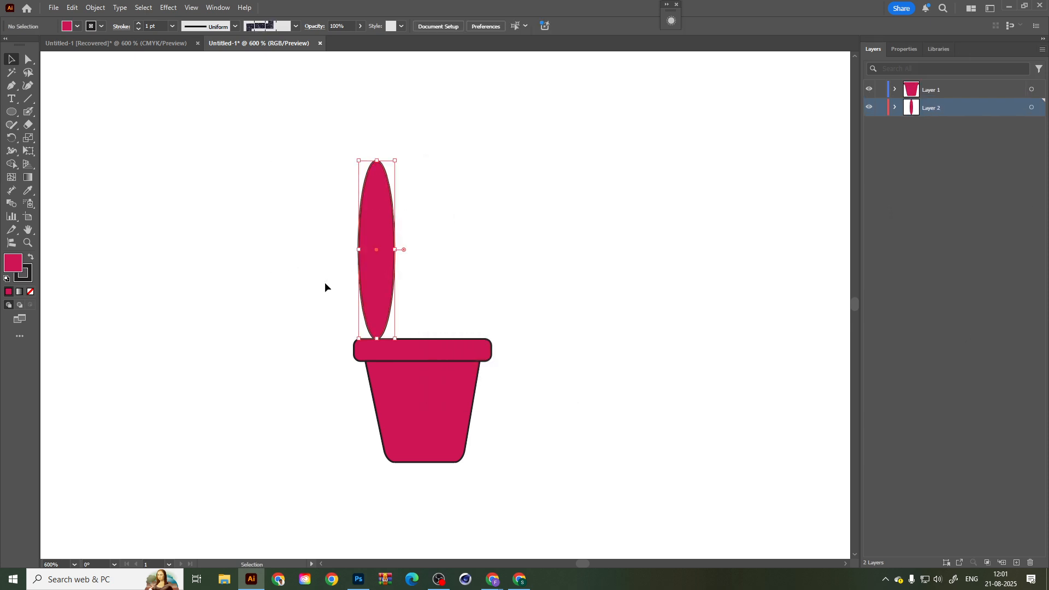
Tilt the tall ellipse to the left with its lower end behind the pot and fill it with green #07a057.
drag(398, 342, 392, 364)
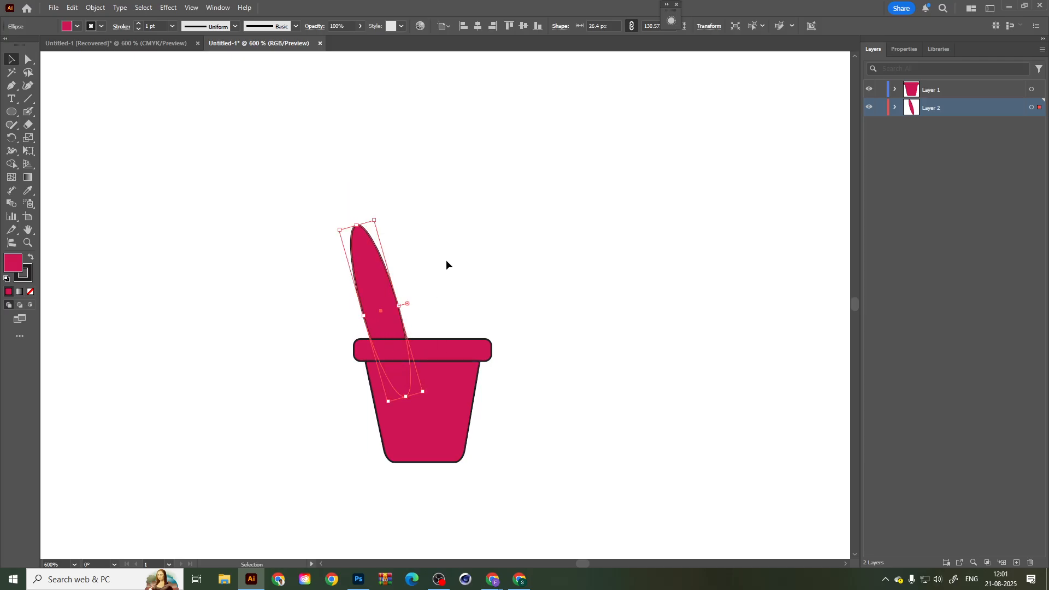
double_click(13, 262)
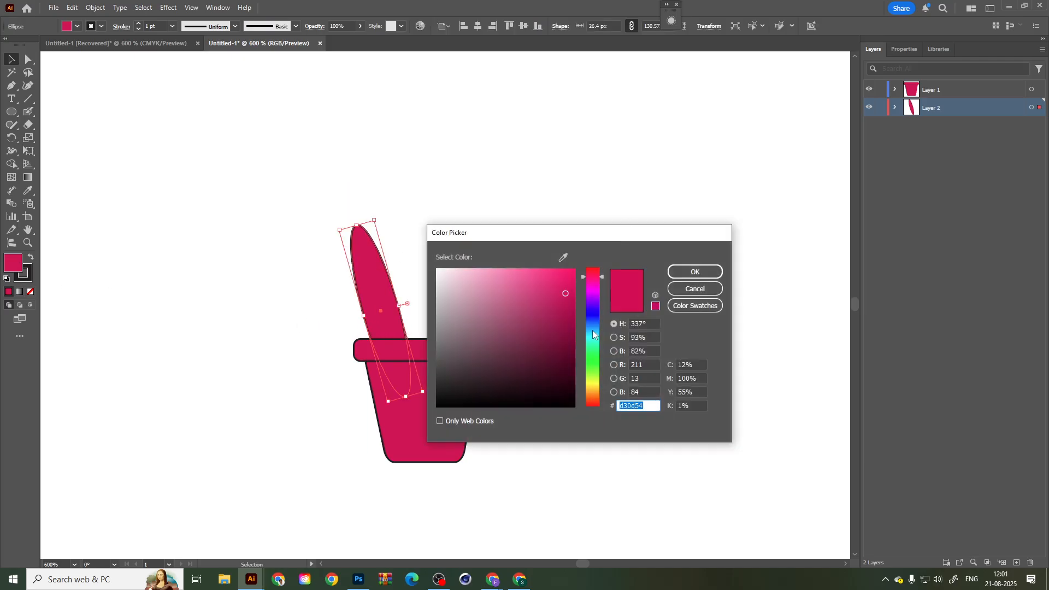
drag(593, 358, 593, 348)
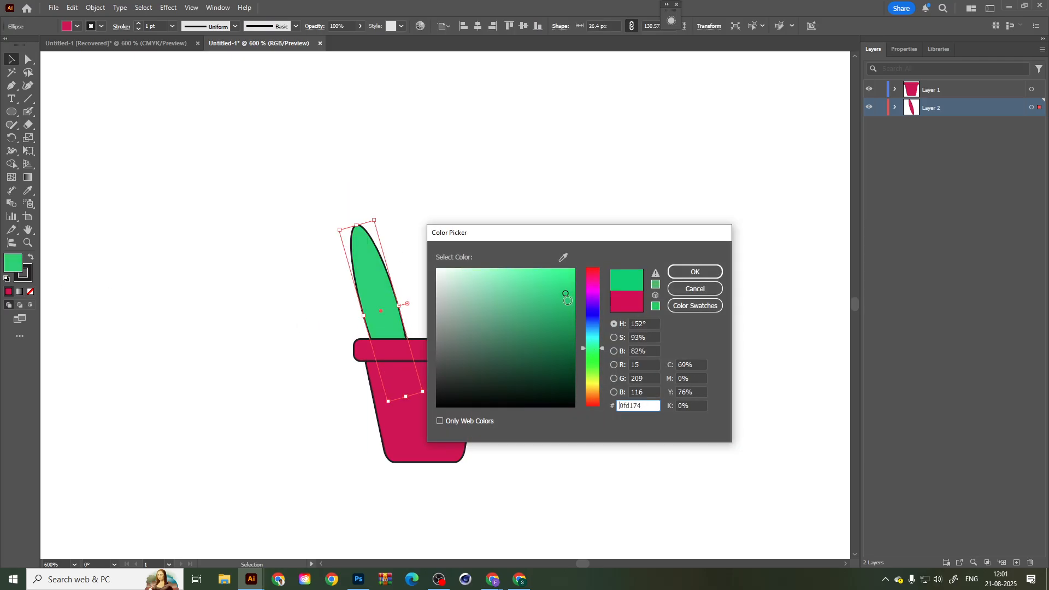
drag(567, 303, 569, 321)
click(677, 275)
Remove the stroke from the leaf and all the pot shapes.
drag(459, 219, 324, 444)
click(30, 279)
click(31, 291)
click(538, 238)
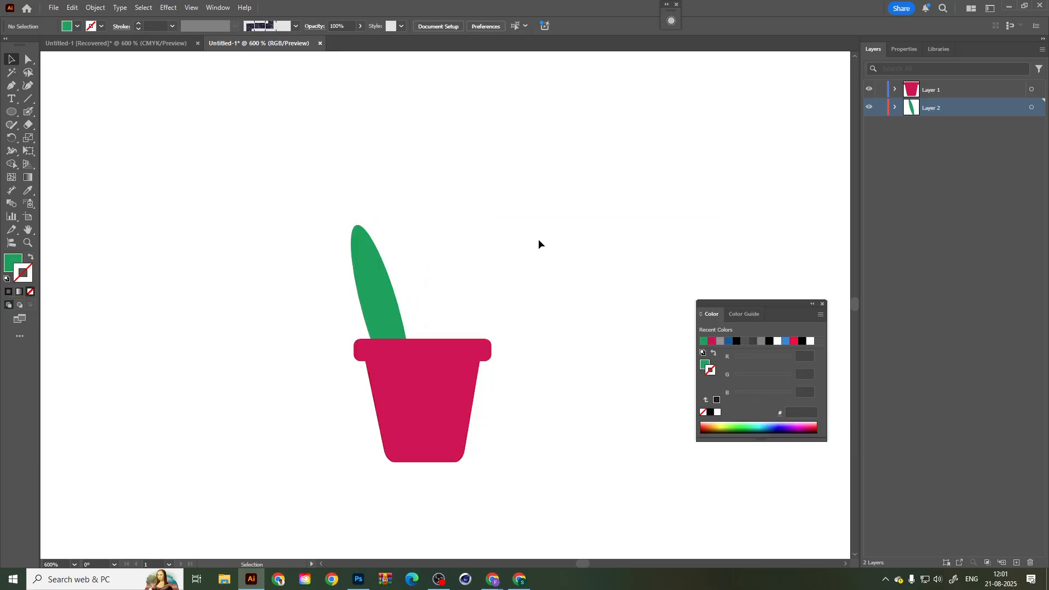
Place a duplicate of the green leaf on the empty area left of the pot and rotate it nearly upright.
drag(471, 247, 450, 227)
click(356, 287)
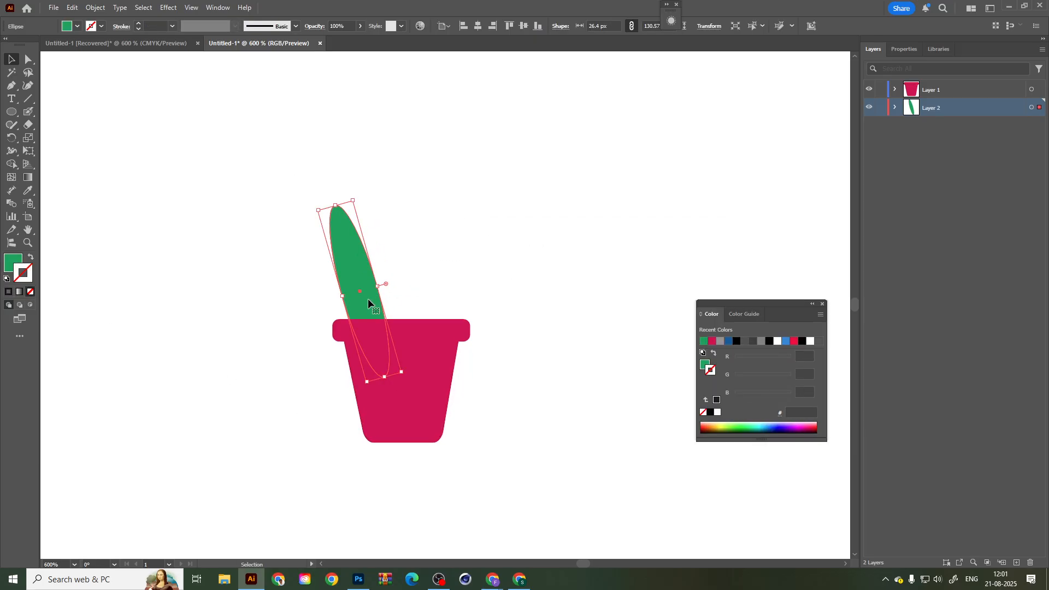
drag(368, 298, 231, 229)
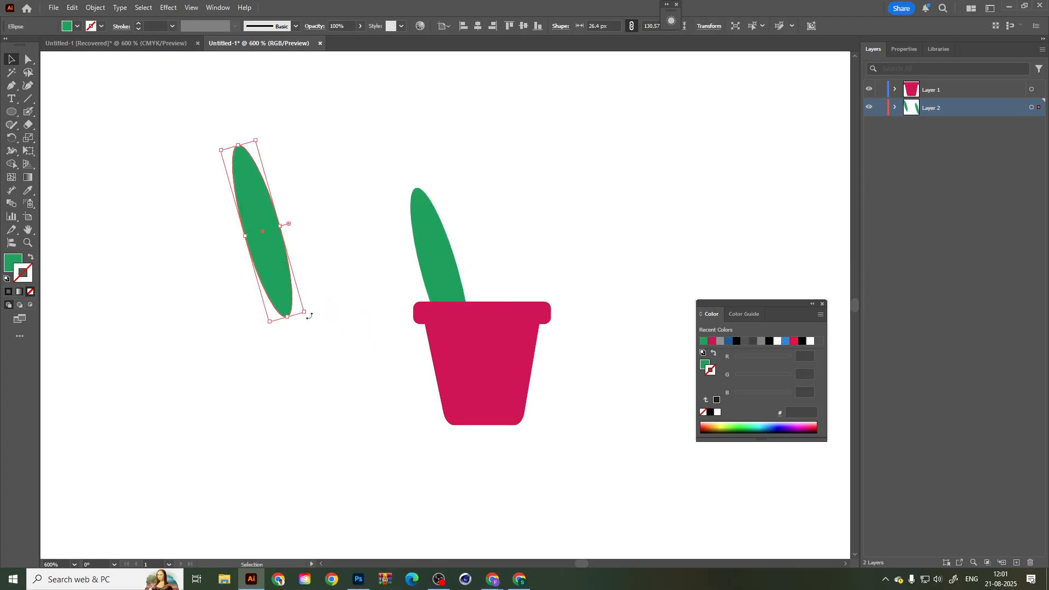
drag(312, 312, 290, 338)
click(302, 362)
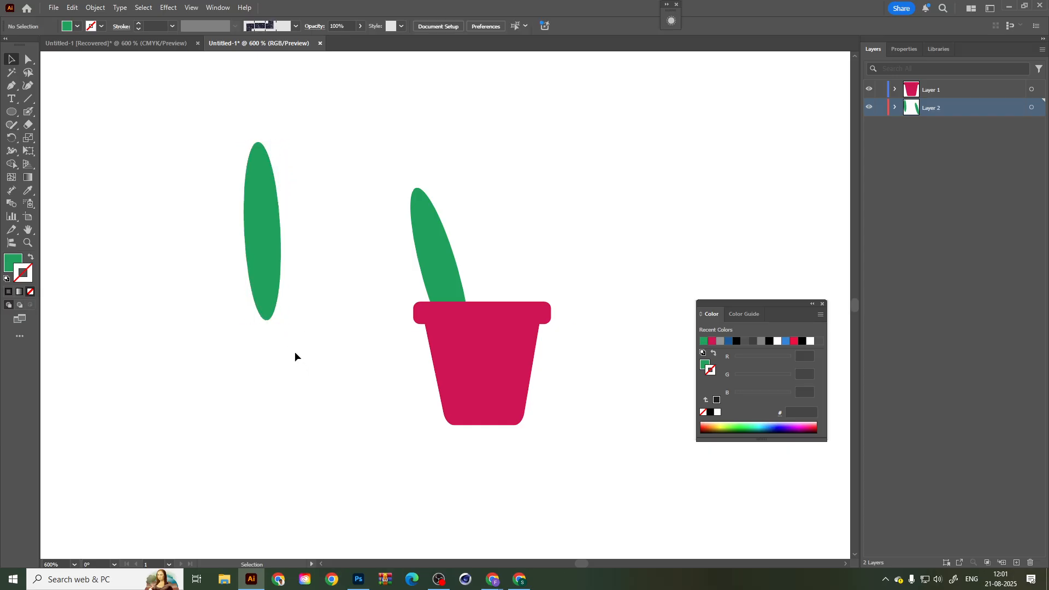
click(260, 188)
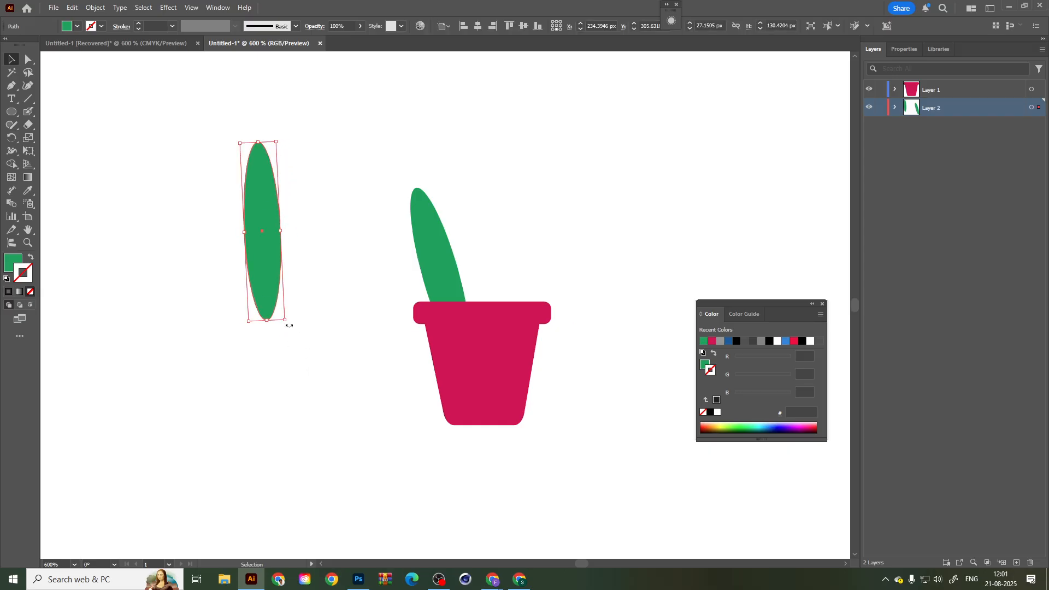
drag(289, 325, 288, 338)
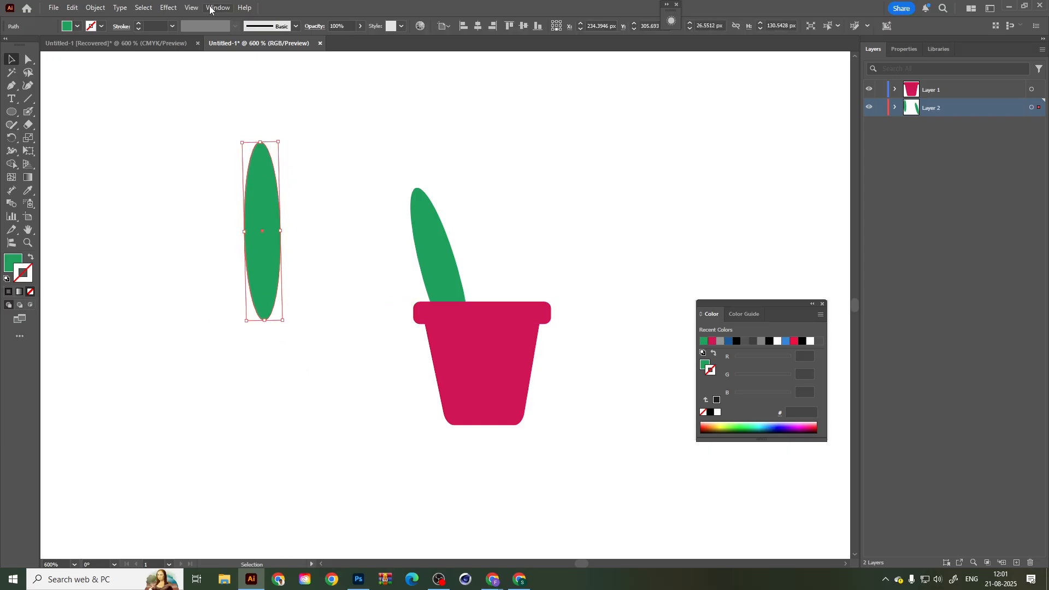
Show the Transparency settings near the upright leaf copy, then try an opacity mask on it and release the mask.
click(211, 8)
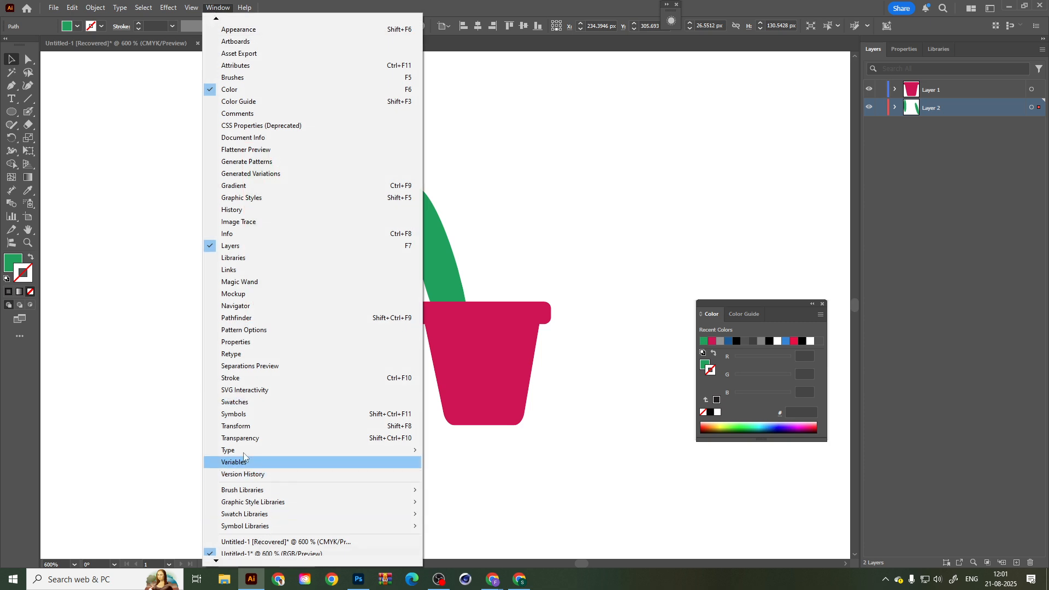
click(241, 438)
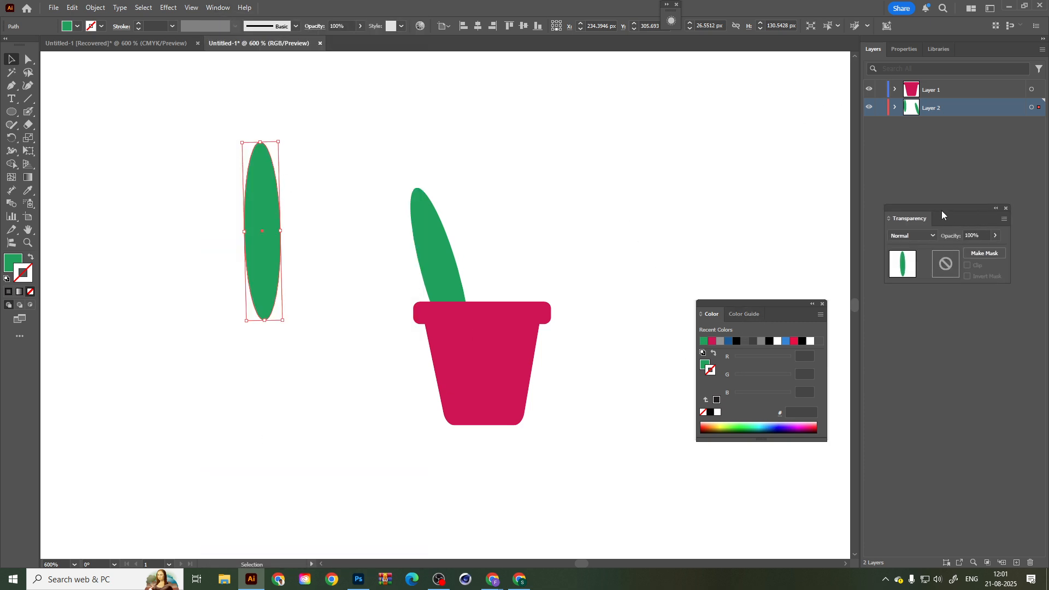
drag(941, 211, 420, 99)
scroll(164, 161, up, 2)
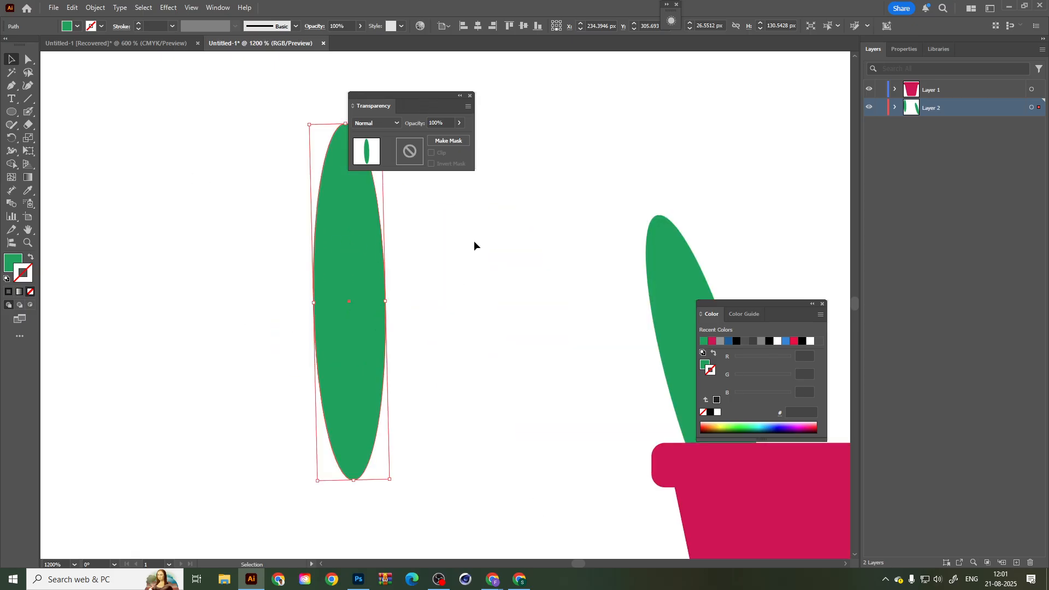
drag(418, 269, 307, 257)
drag(158, 121, 301, 351)
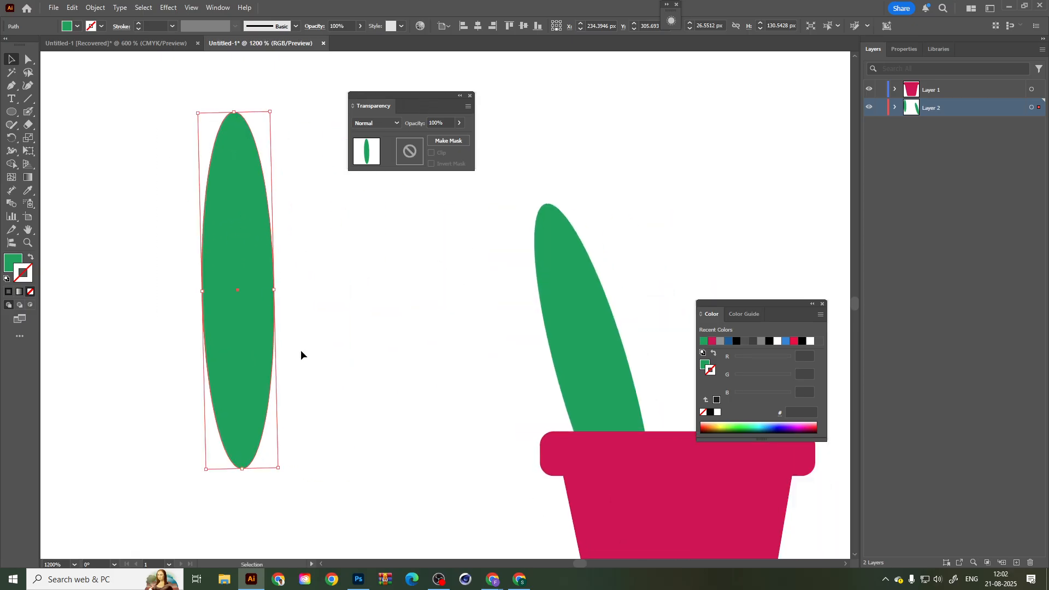
click(460, 144)
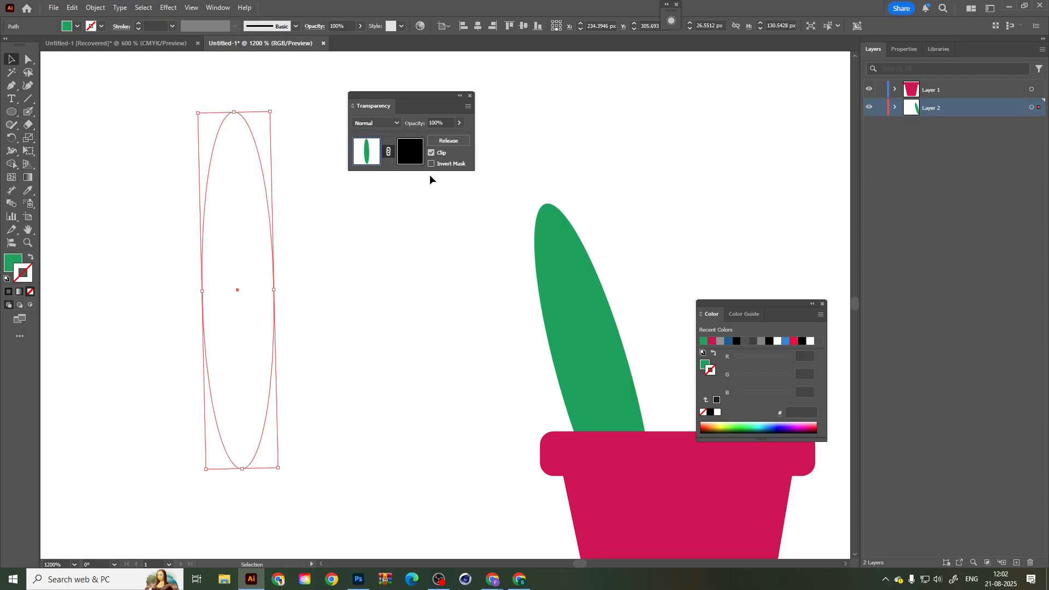
click(455, 143)
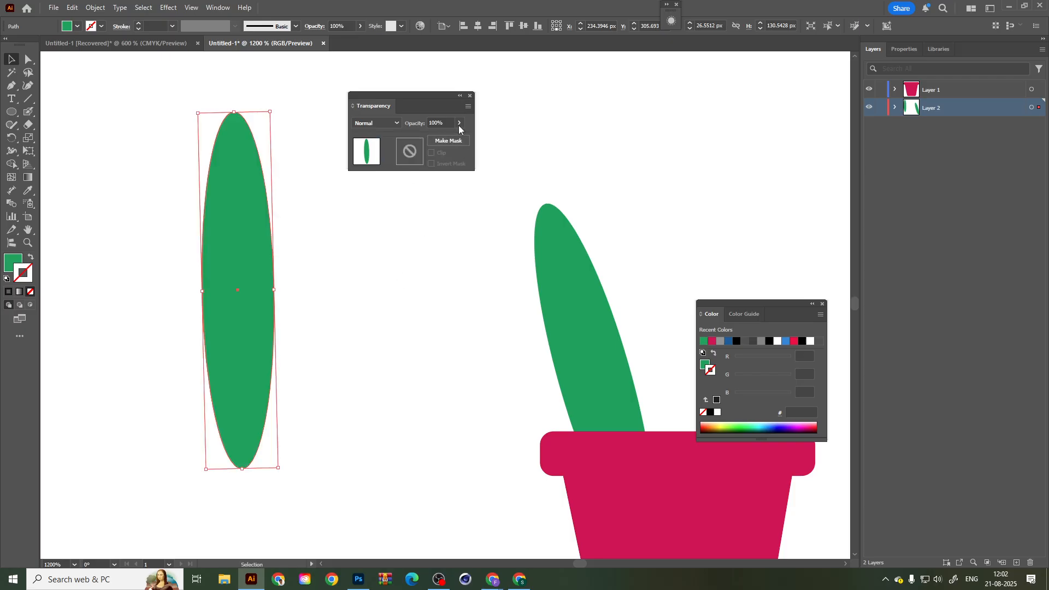
Duplicate the upright leaf to its left and select the original again.
drag(245, 253, 145, 241)
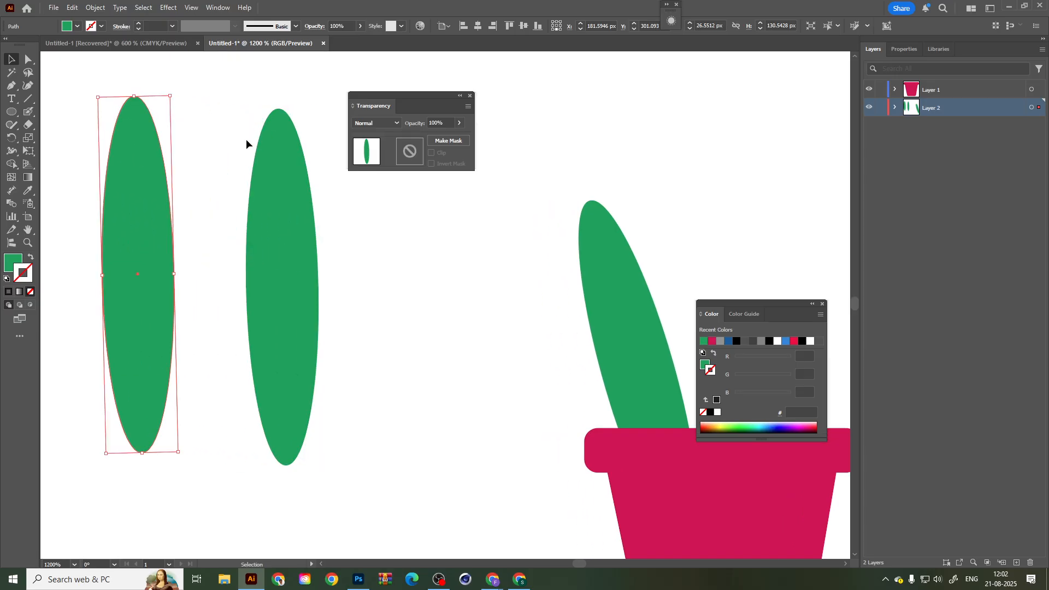
drag(246, 144, 346, 298)
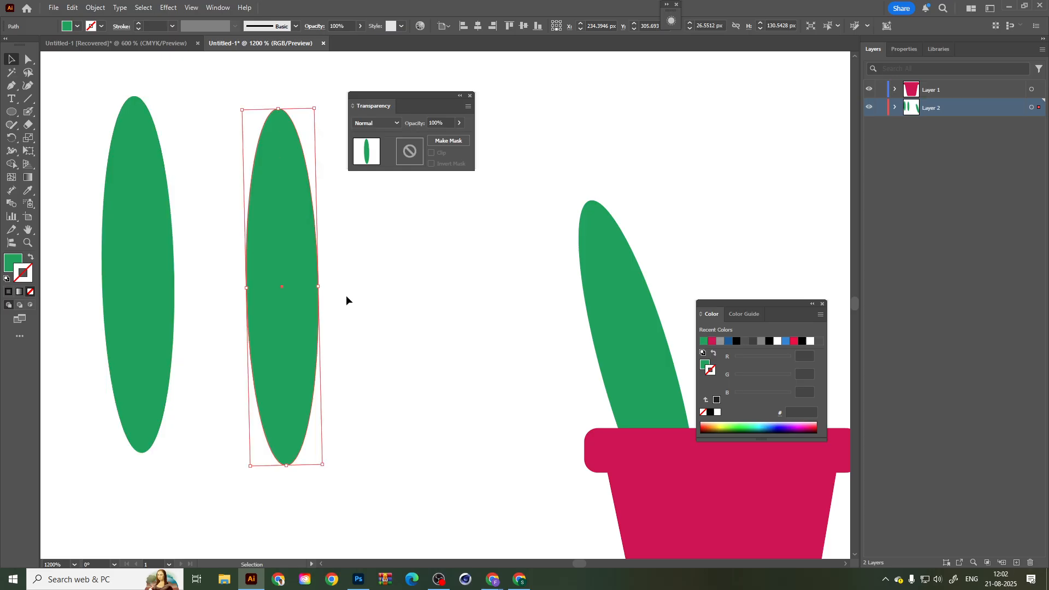
Try an opacity mask on the selected upright leaf with different Clip and Invert Mask combinations, then release it.
click(454, 142)
click(431, 163)
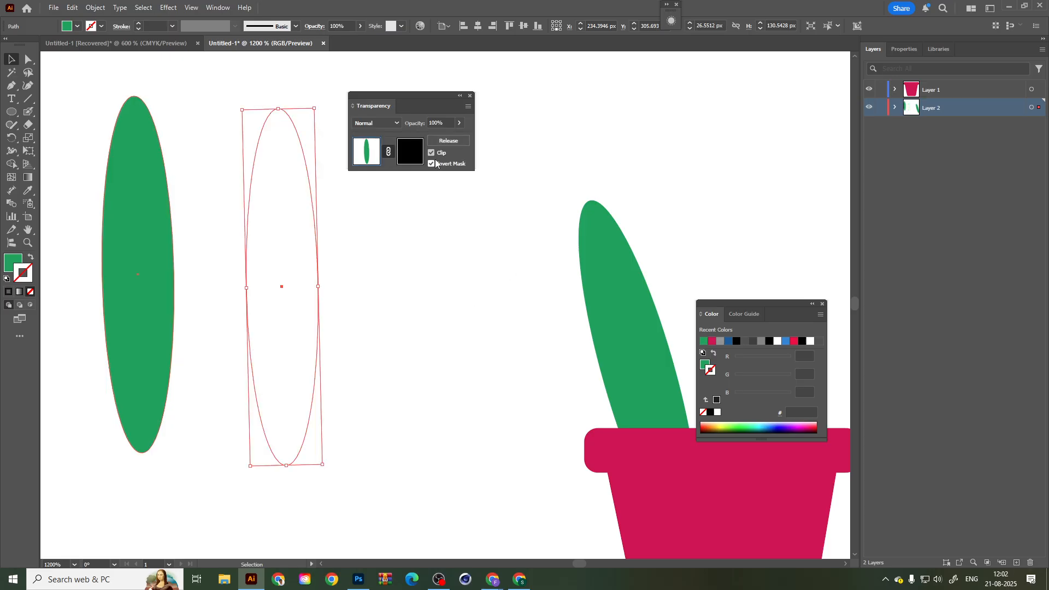
click(431, 153)
click(431, 153)
click(432, 163)
click(432, 153)
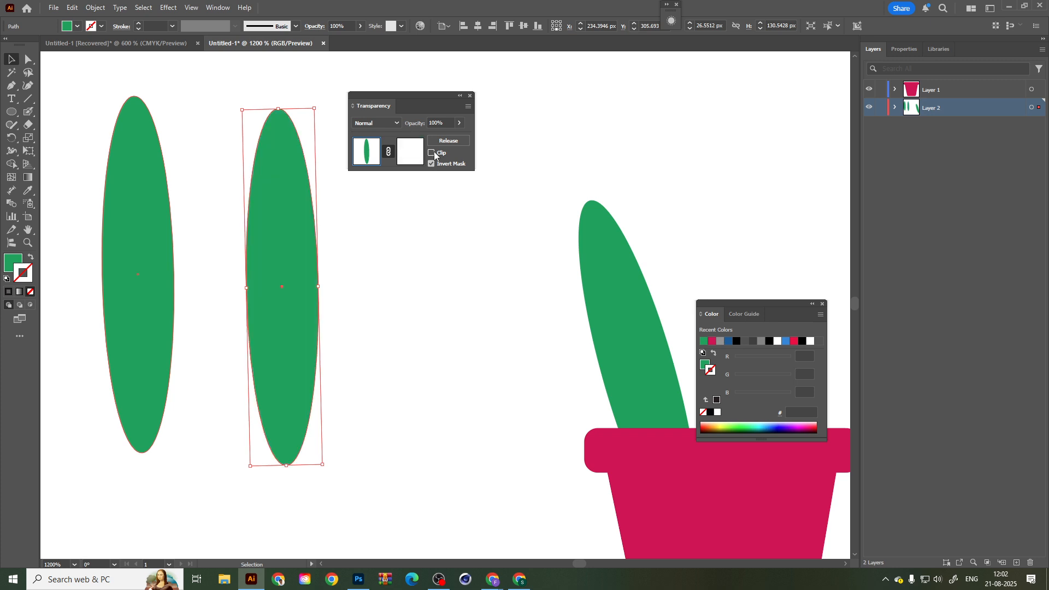
click(433, 154)
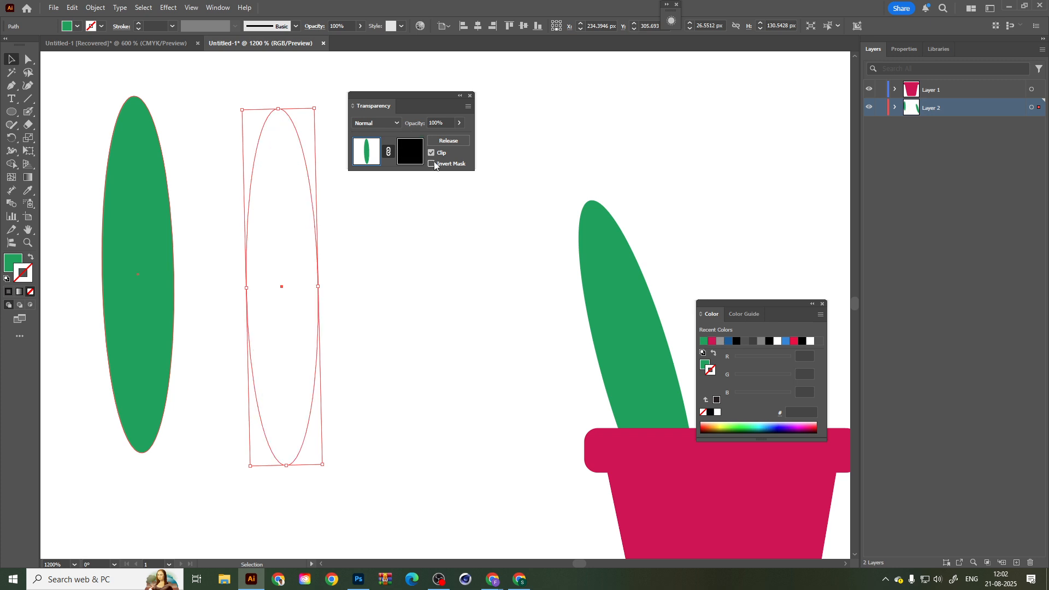
click(432, 154)
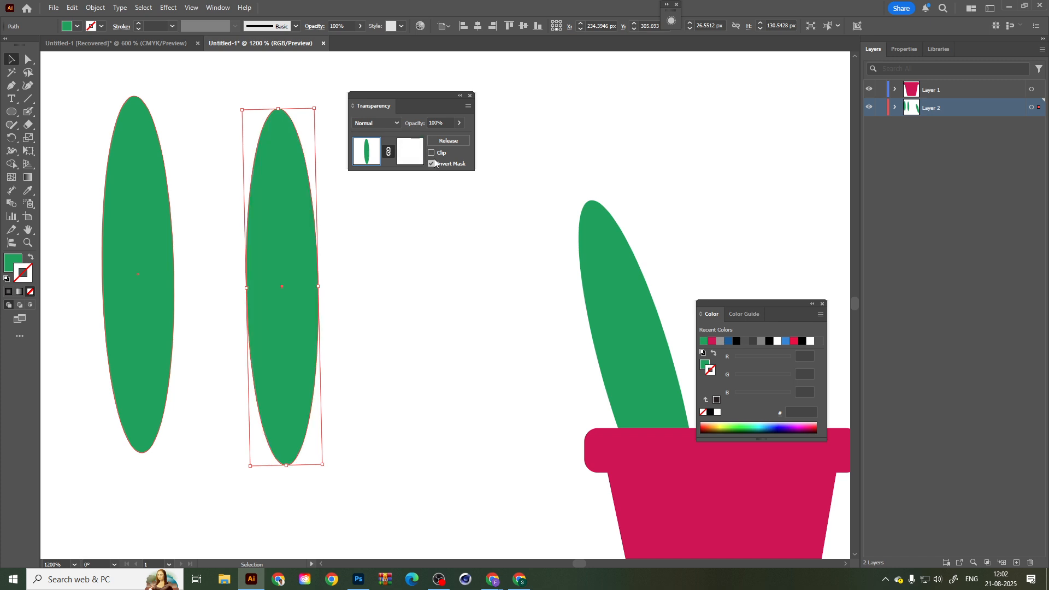
click(445, 143)
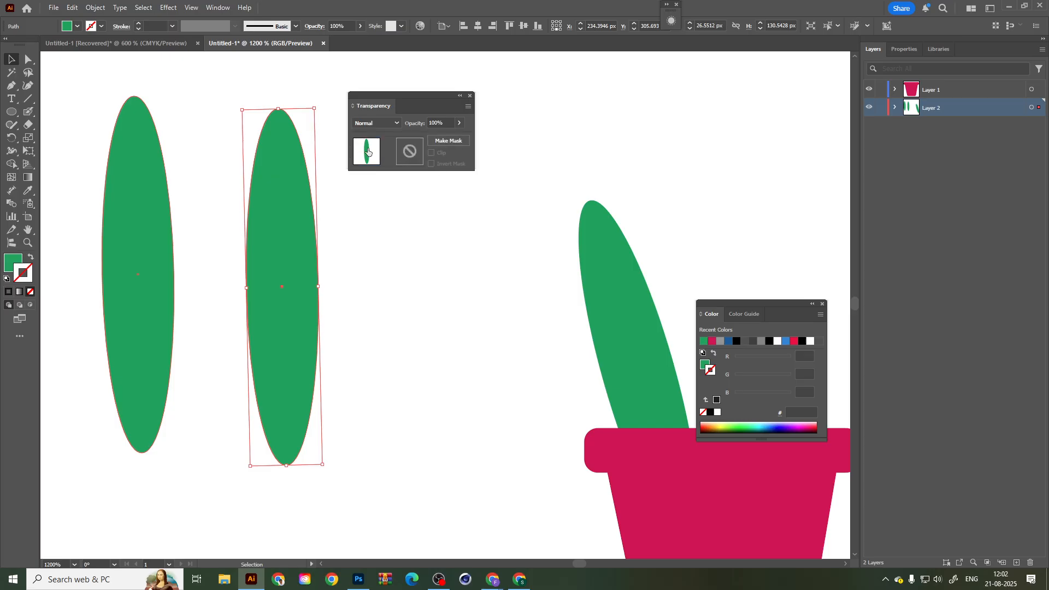
Make a clipping opacity mask for the selected upright leaf and enter mask editing.
click(445, 142)
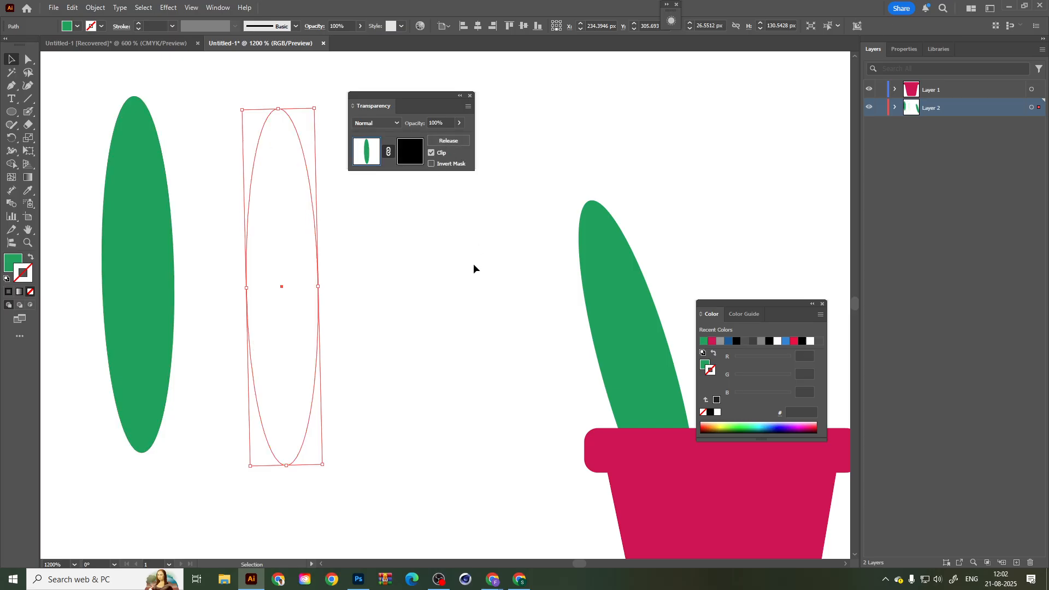
click(410, 151)
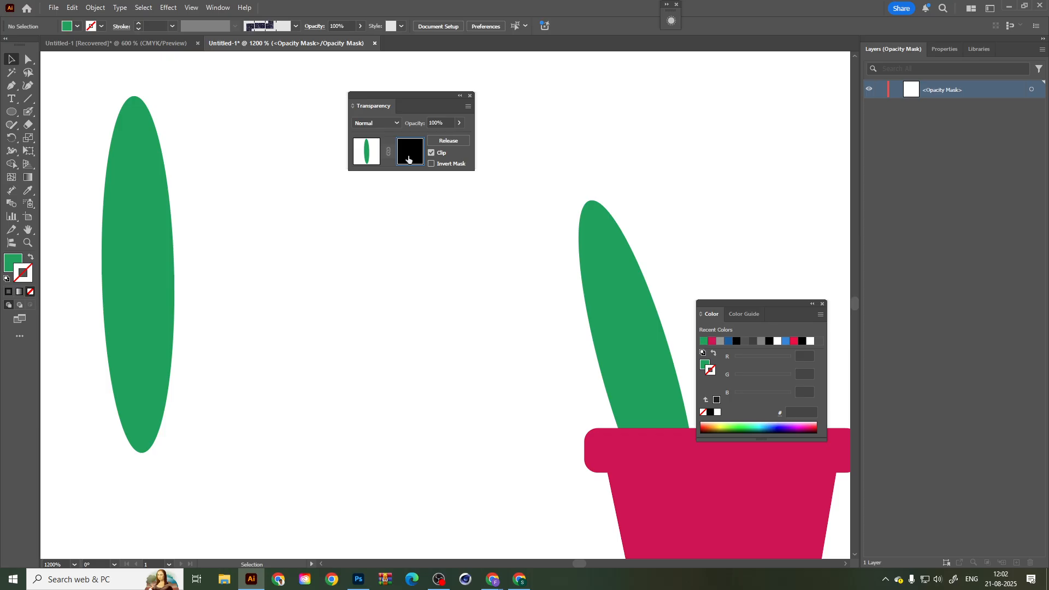
click(160, 8)
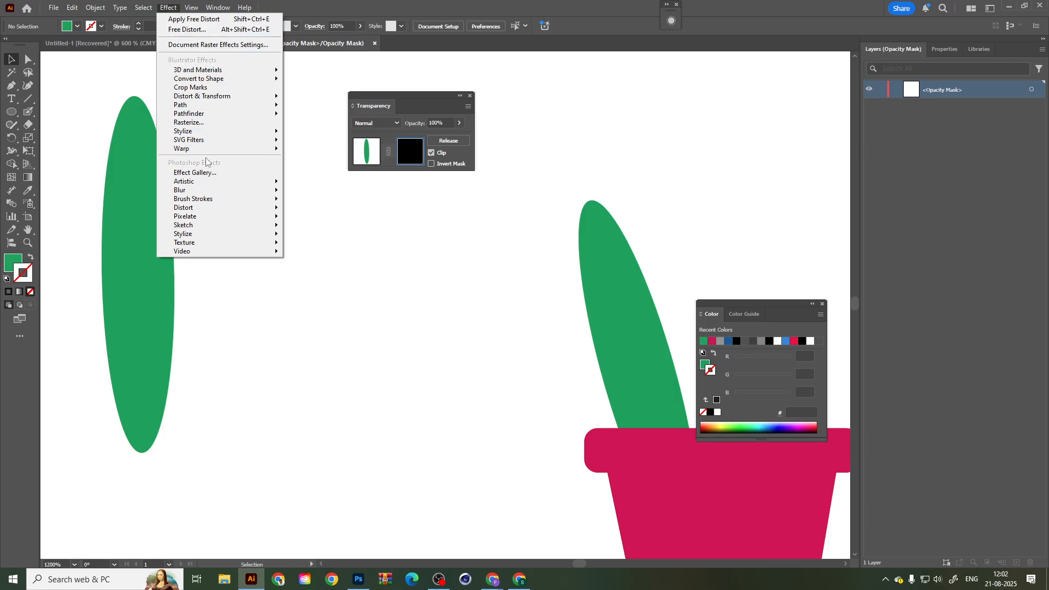
mouse_move(208, 185)
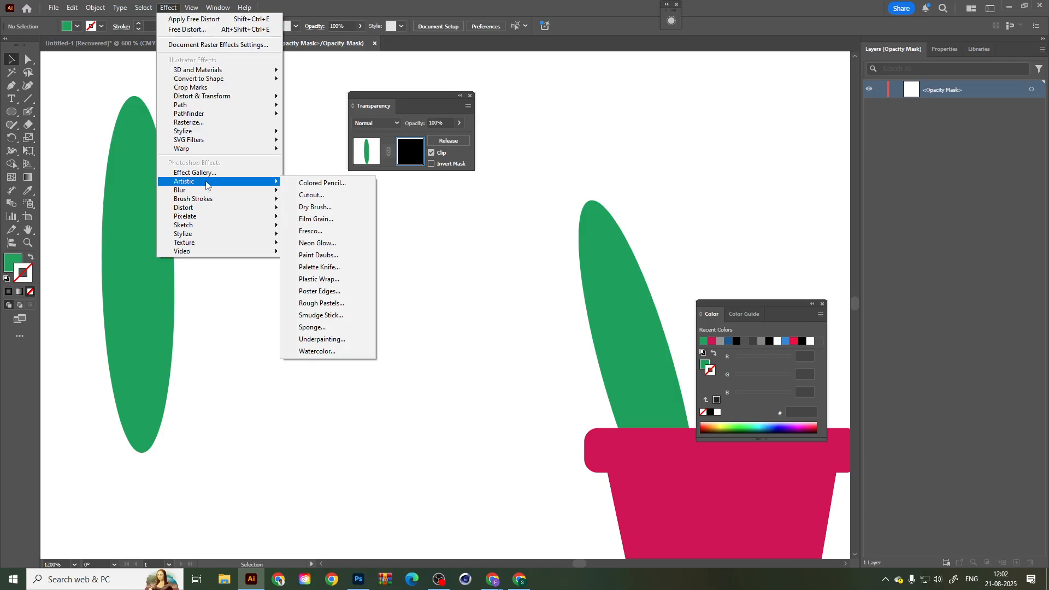
click(27, 179)
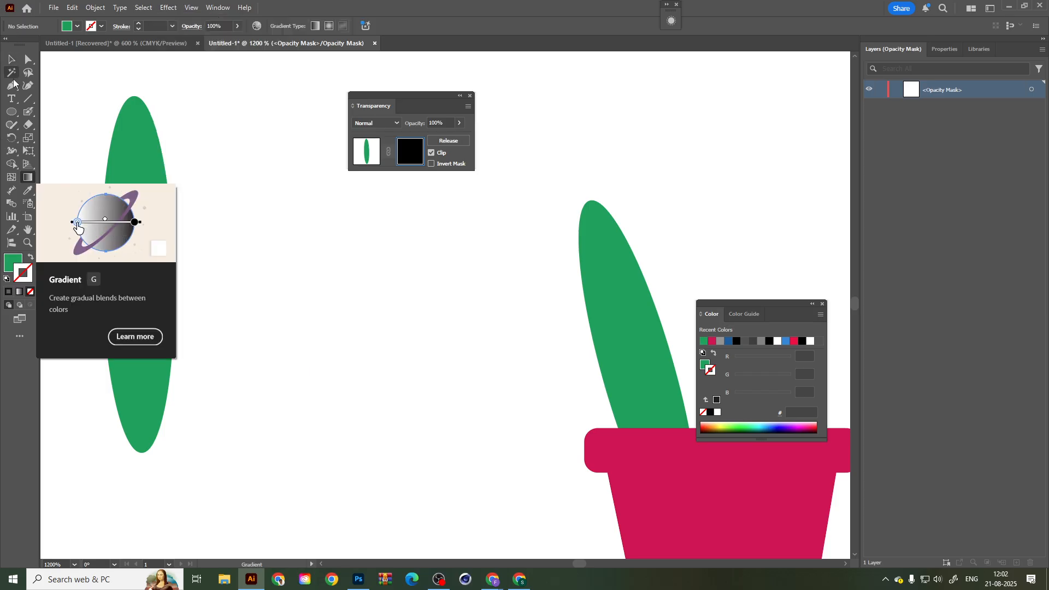
Draw a rectangle inside the opacity mask and enlarge it to about 36 x 133 px over the masked leaf.
click(15, 112)
right_click(15, 112)
click(54, 111)
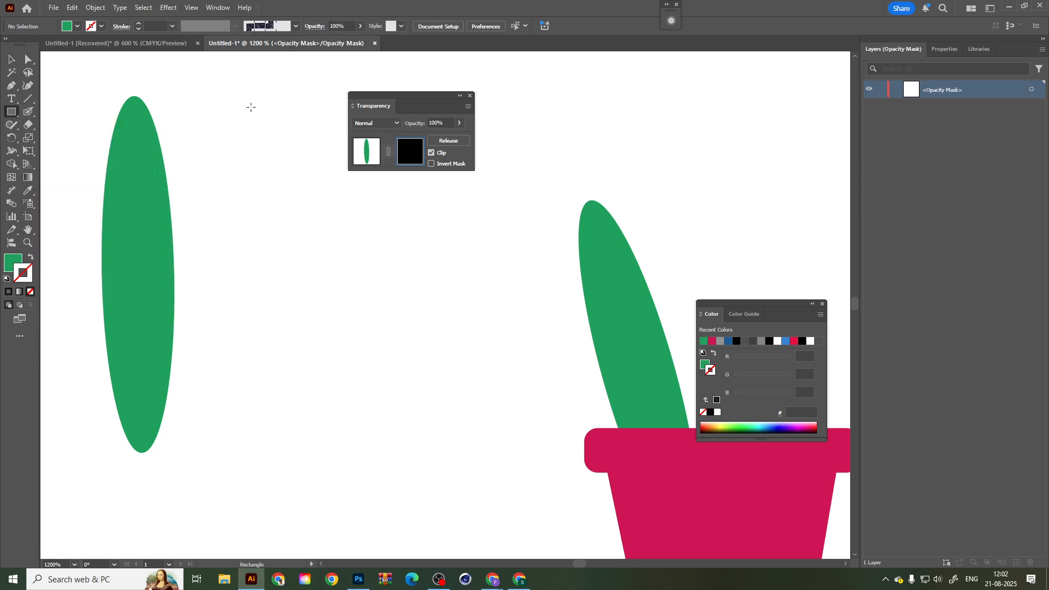
mouse_move(250, 107)
mouse_down()
mouse_move(352, 363)
mouse_move(320, 450)
mouse_move(335, 457)
mouse_up()
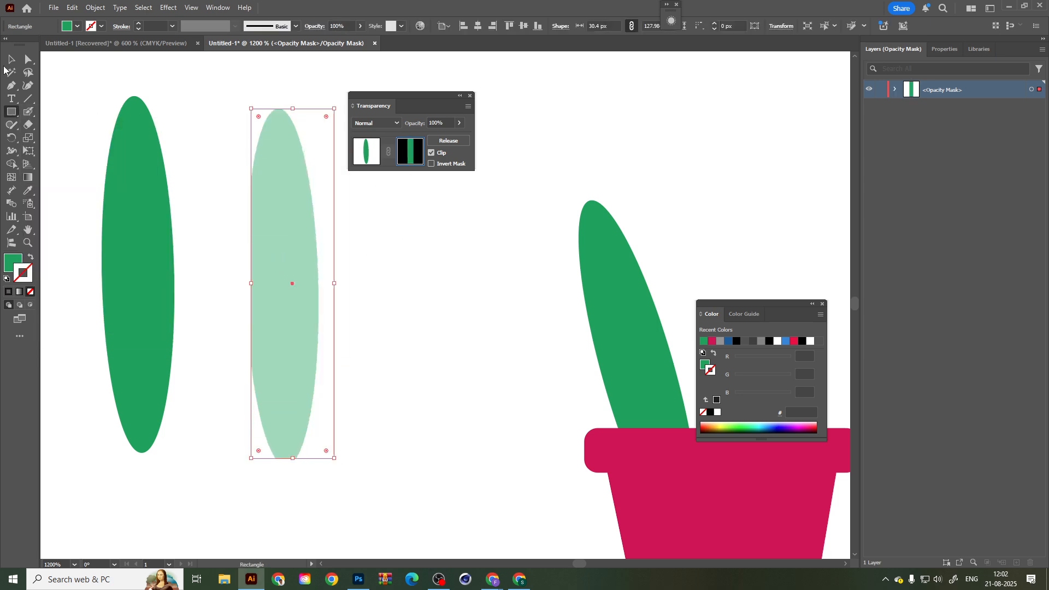
click(11, 59)
drag(251, 108, 236, 95)
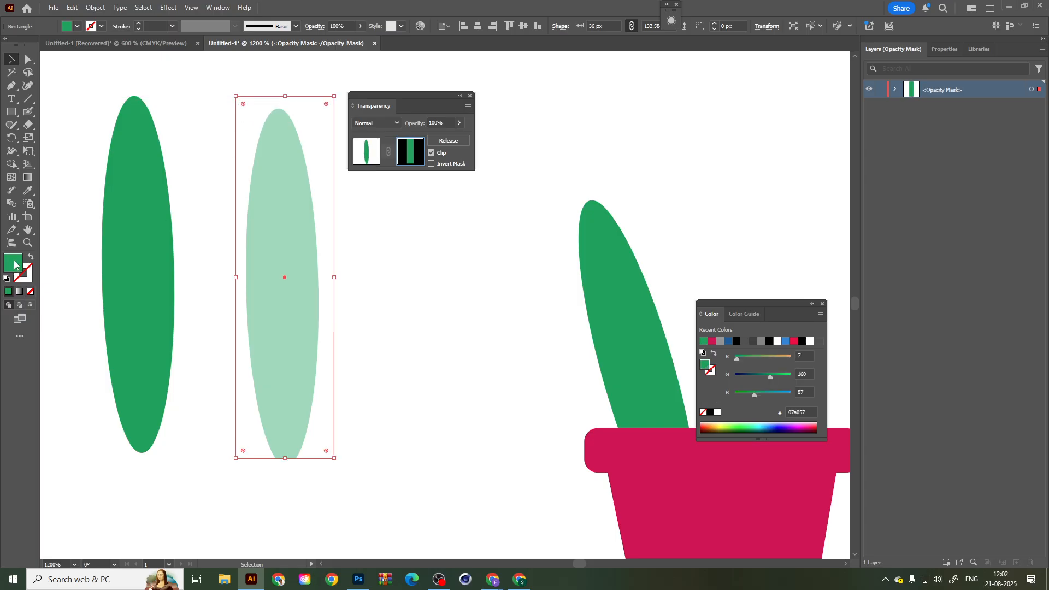
Fill the mask rectangle with white, #ffffff.
double_click(14, 264)
text(ffffff)
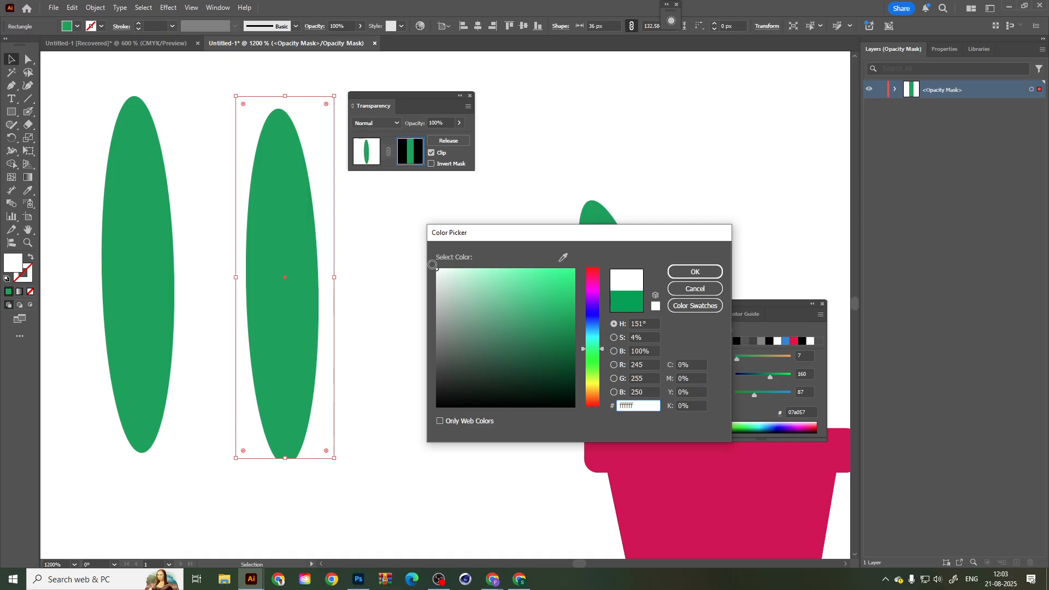
click(694, 272)
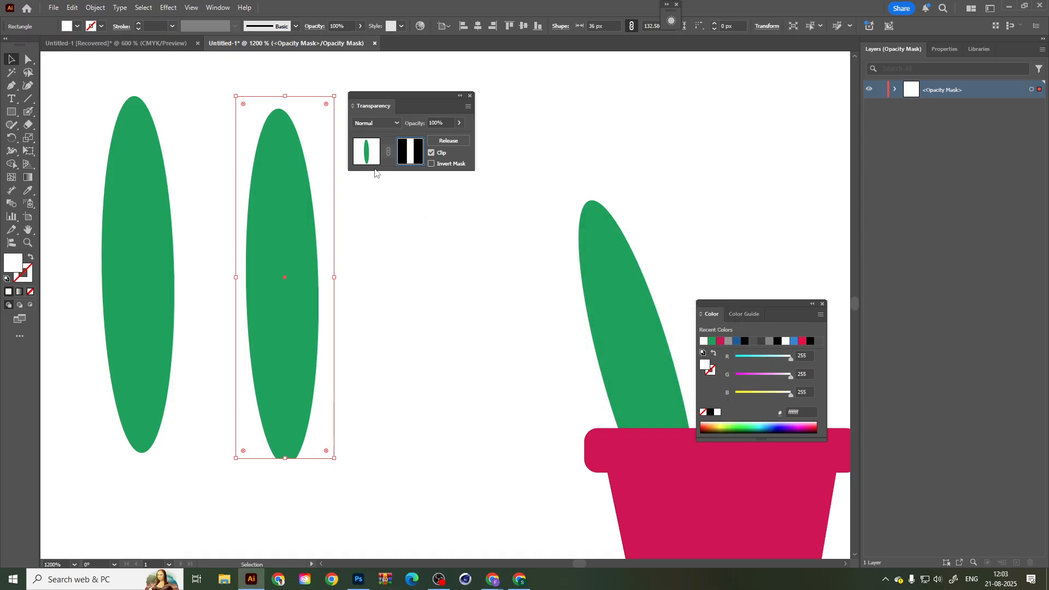
Enlarge the mask rectangle to about 36.8 x 140 px over the whole leaf and fill it with a white-to-black linear gradient.
click(29, 178)
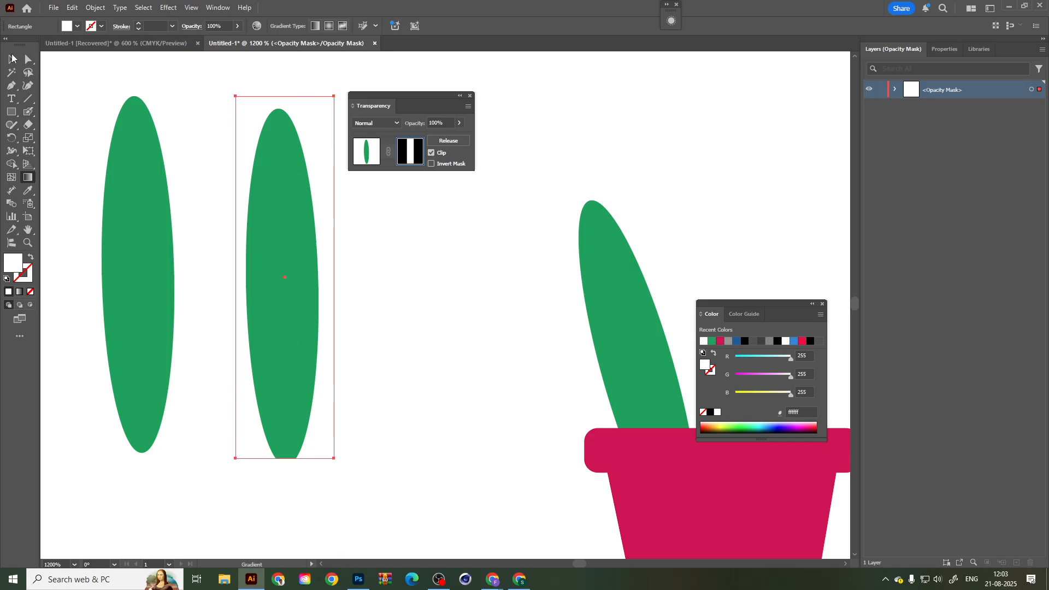
click(12, 58)
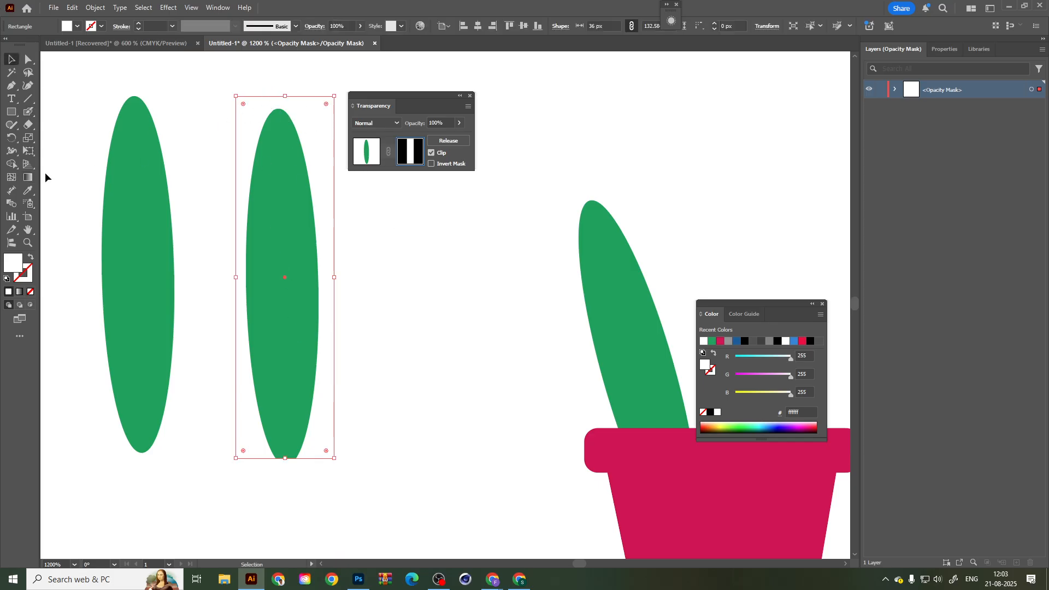
key(g)
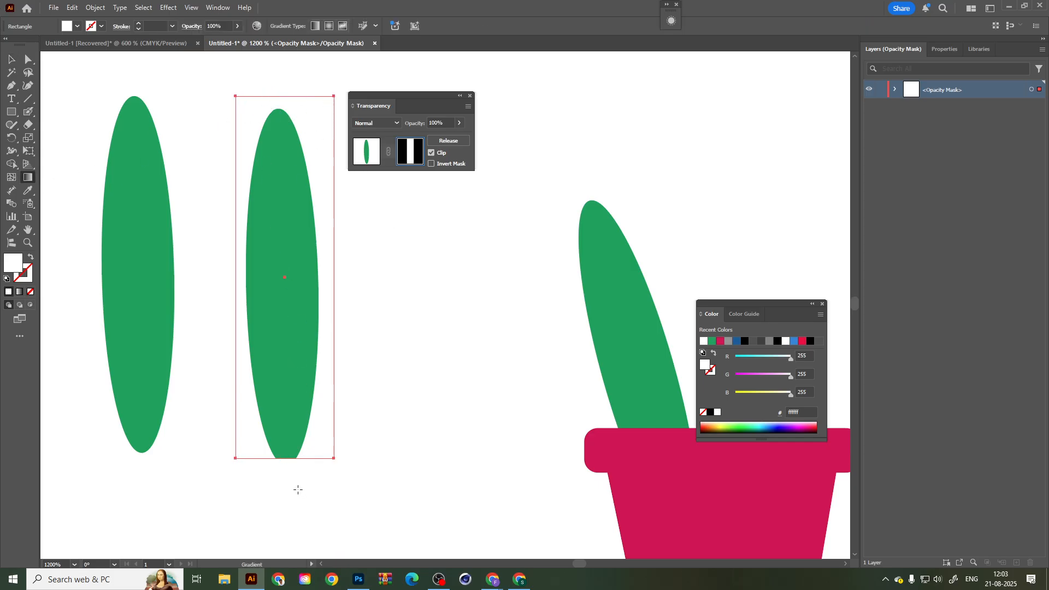
key(v)
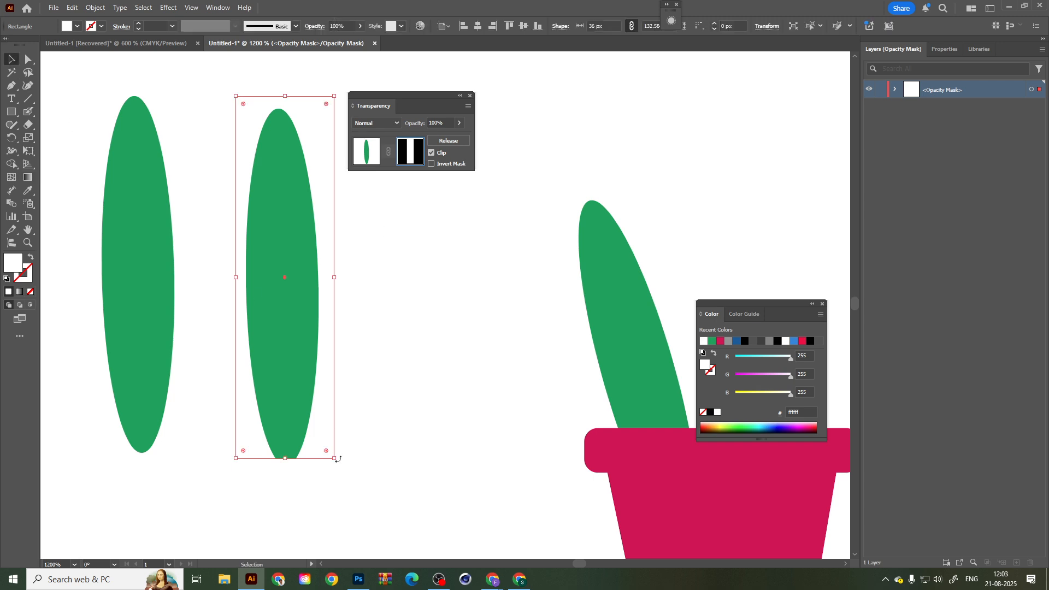
drag(336, 461, 336, 478)
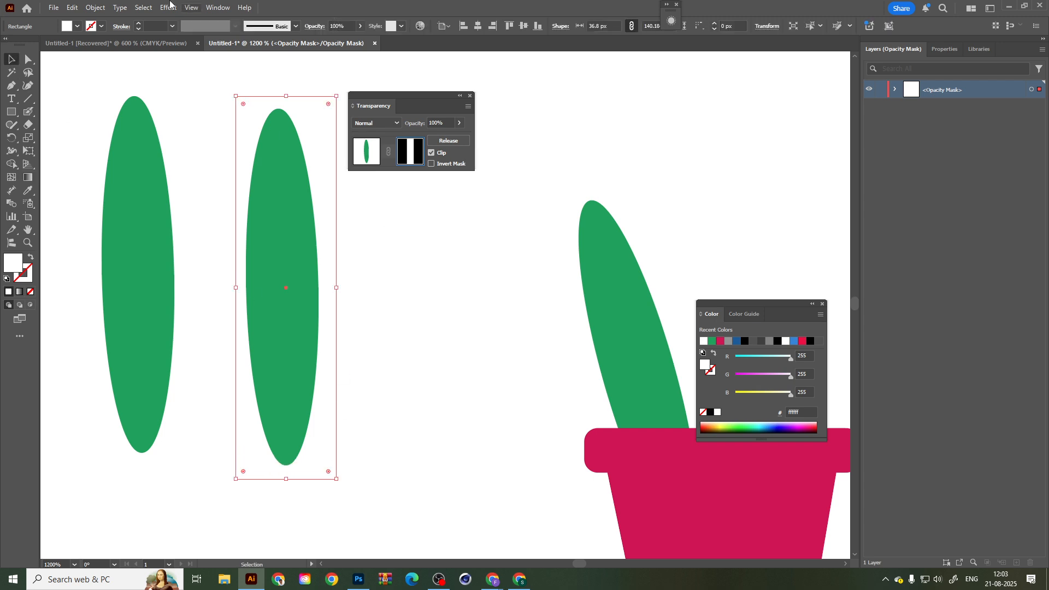
click(78, 26)
click(98, 120)
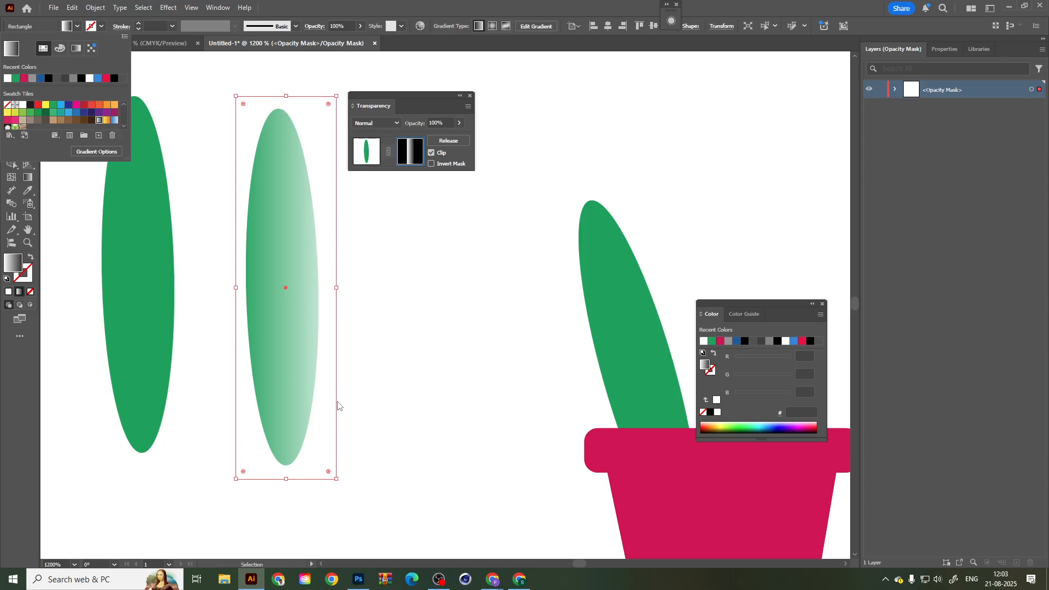
Apply the Grain texture effect to the mask rectangle with Intensity 76, Contrast 24 and Grain Type Soft.
click(166, 8)
click(167, 9)
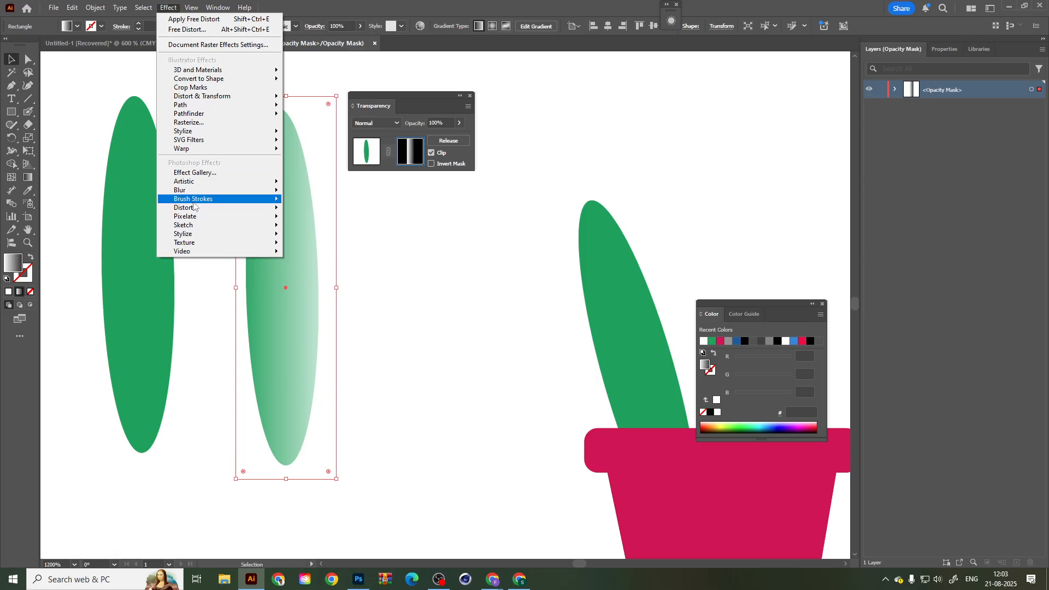
click(215, 173)
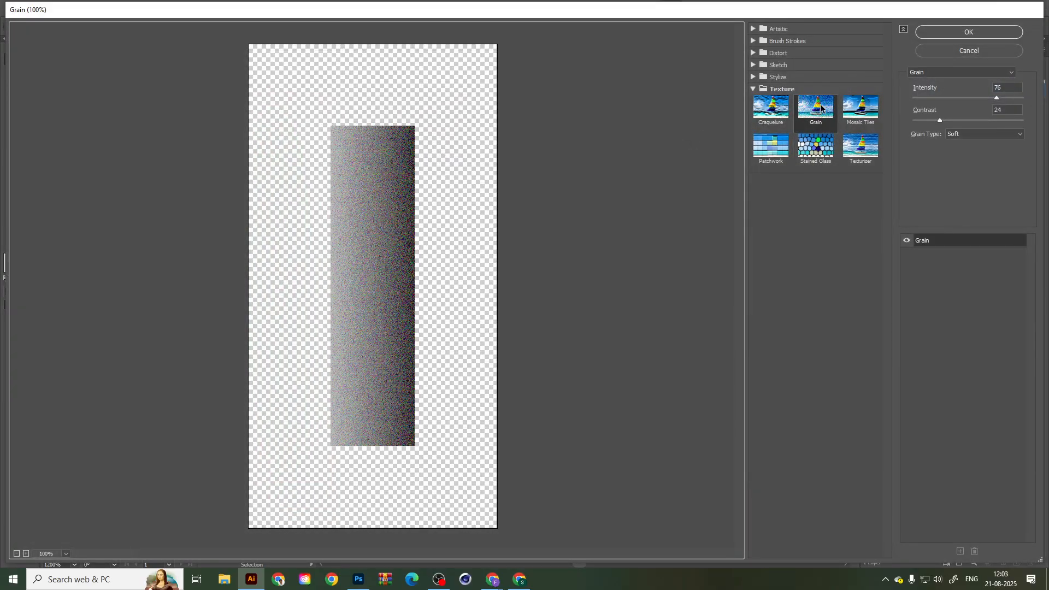
click(821, 111)
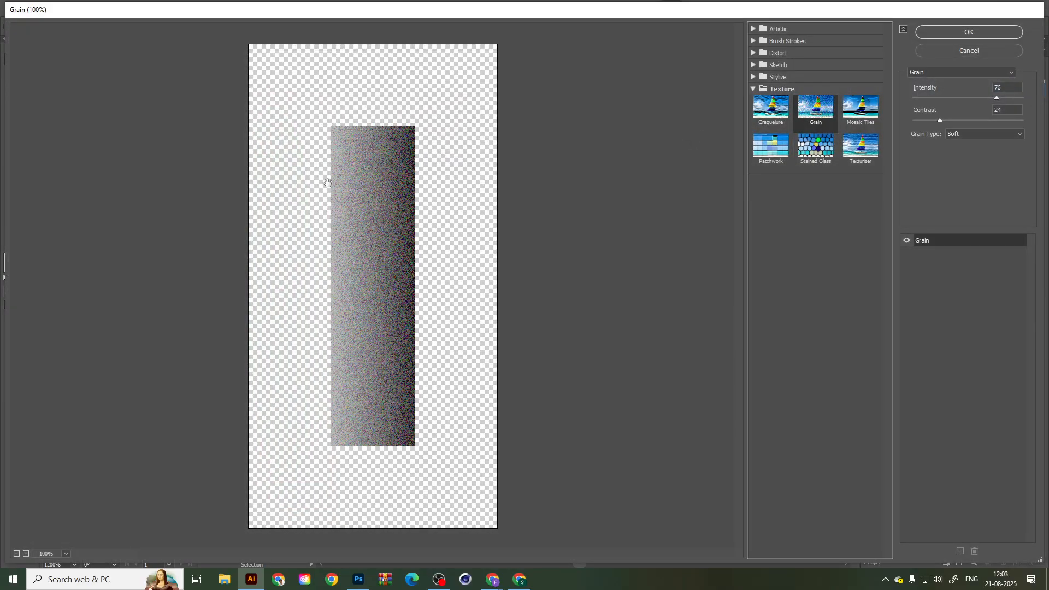
click(972, 33)
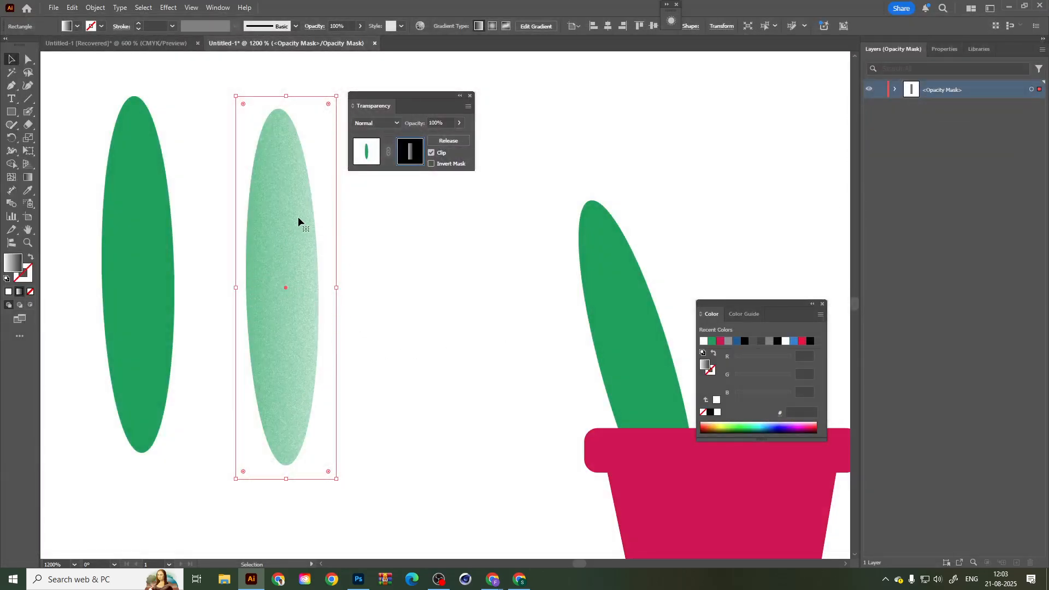
scroll(298, 328, up, 4)
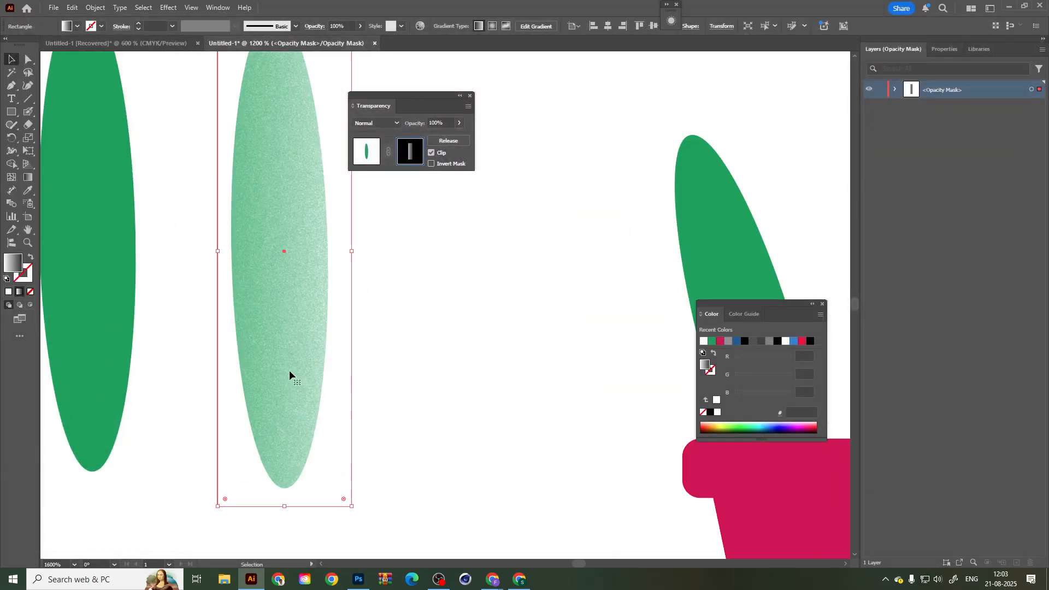
scroll(293, 229, down, 3)
scroll(277, 312, up, 2)
scroll(275, 174, down, 2)
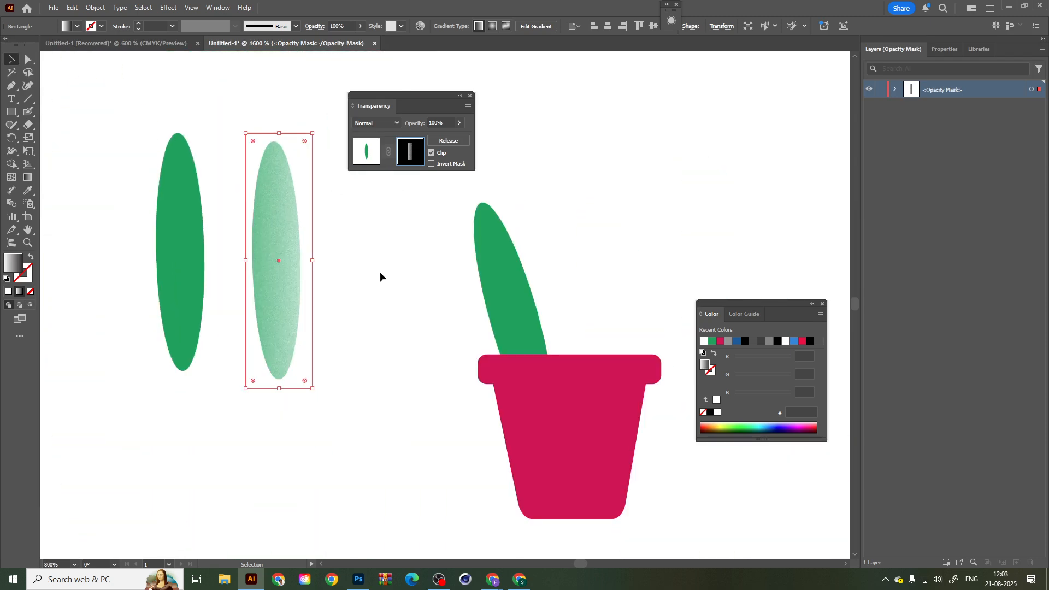
Try moving the mask rectangle while still in mask editing, then undo the moves.
click(385, 239)
drag(297, 367, 577, 374)
key(ctrl+z)
scroll(237, 131, up, 3)
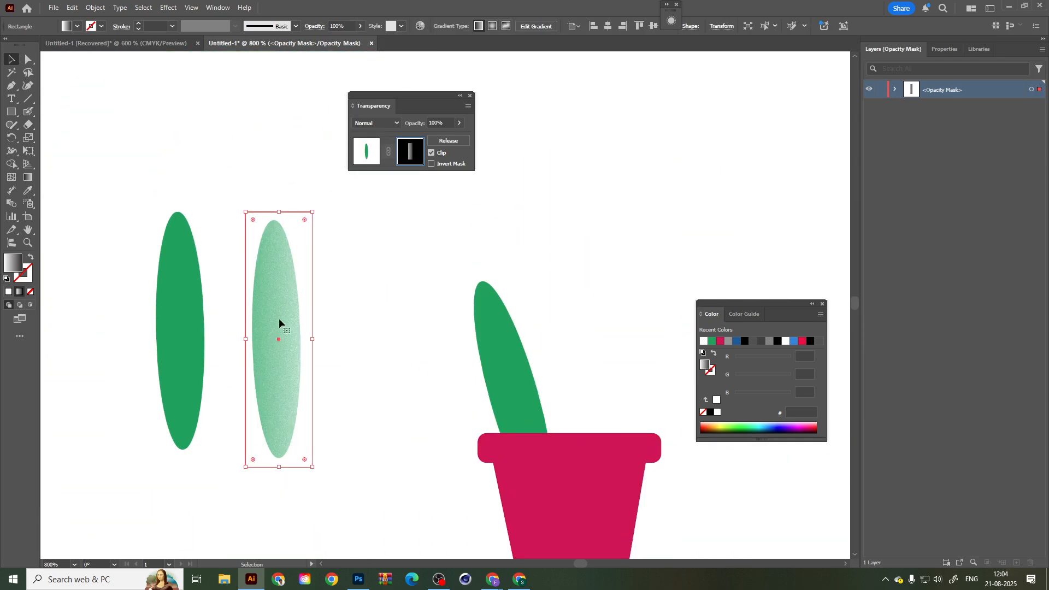
drag(281, 323, 360, 326)
key(ctrl+z)
Turn on Invert Mask for the grainy leaf's opacity mask.
click(431, 164)
click(432, 164)
click(431, 164)
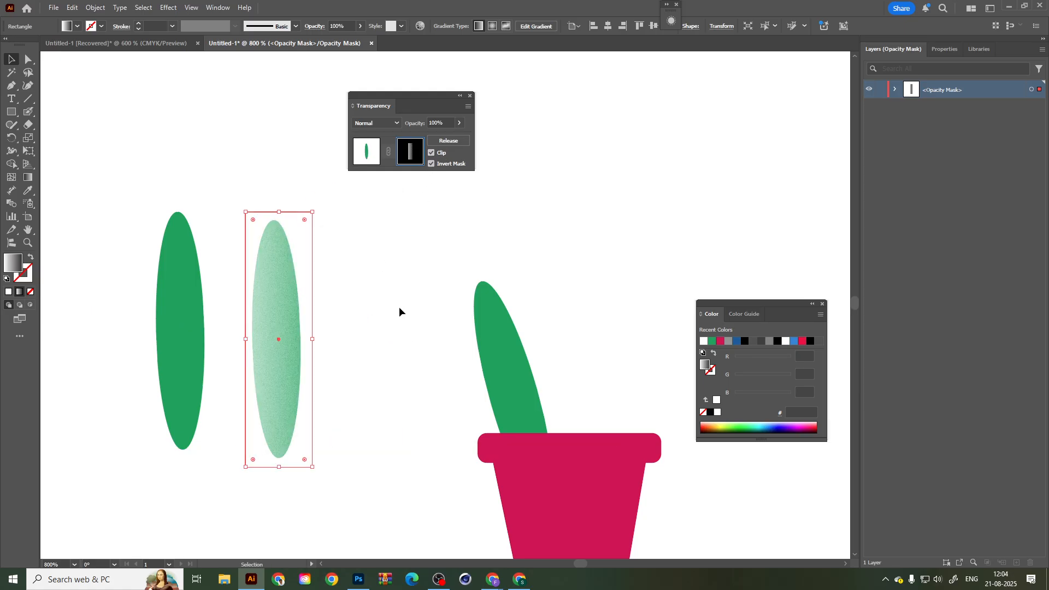
click(238, 503)
click(281, 413)
drag(280, 413, 586, 392)
key(Return)
key(Return)
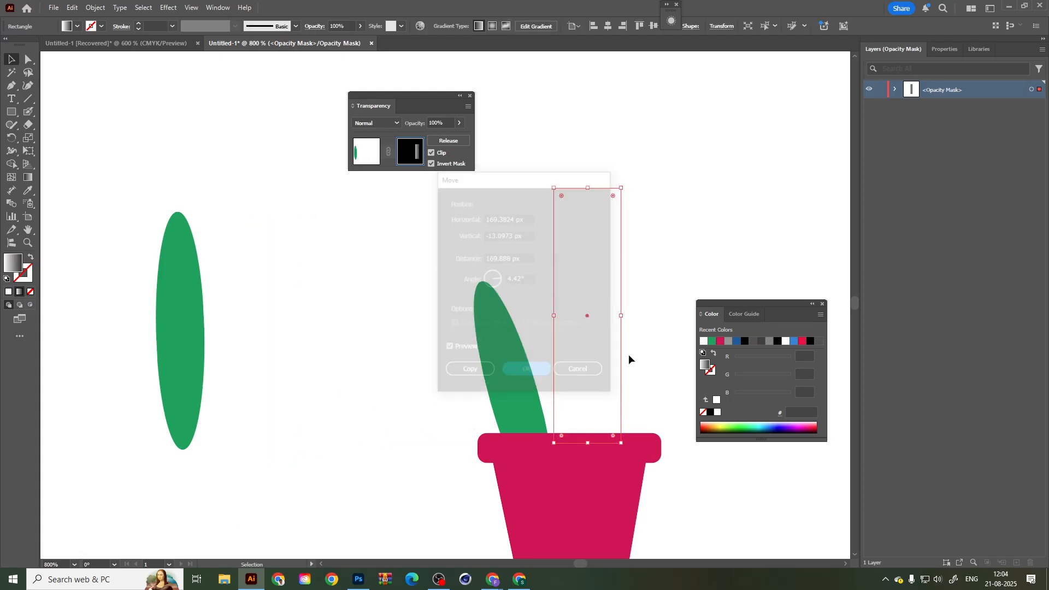
drag(630, 356, 548, 329)
key(ctrl+z)
key(ctrl+z)
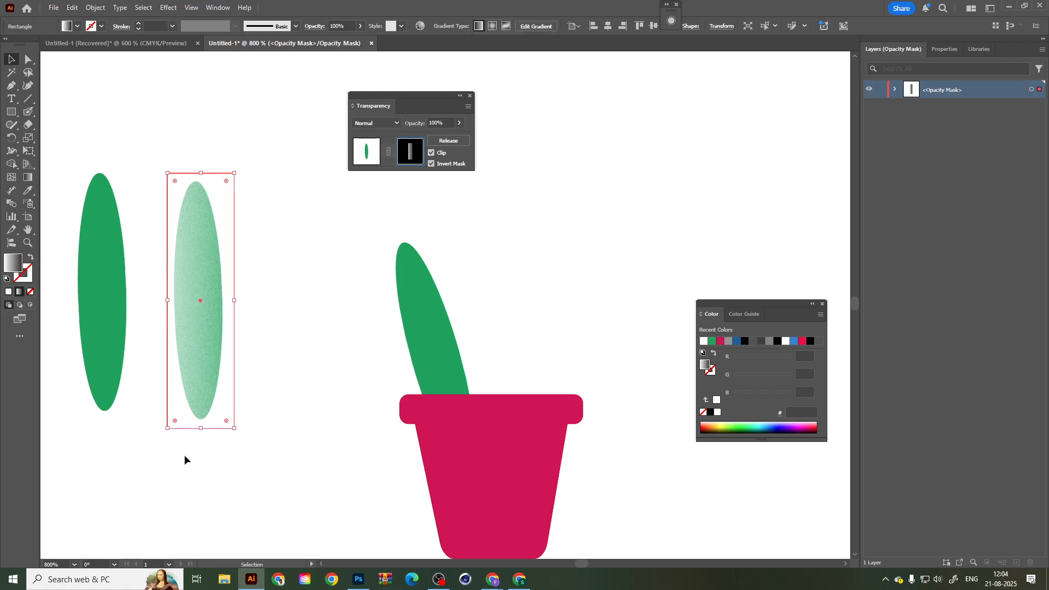
Turn off Clip for the leaf's opacity mask, then undo a trial move of the mask rectangle.
click(430, 153)
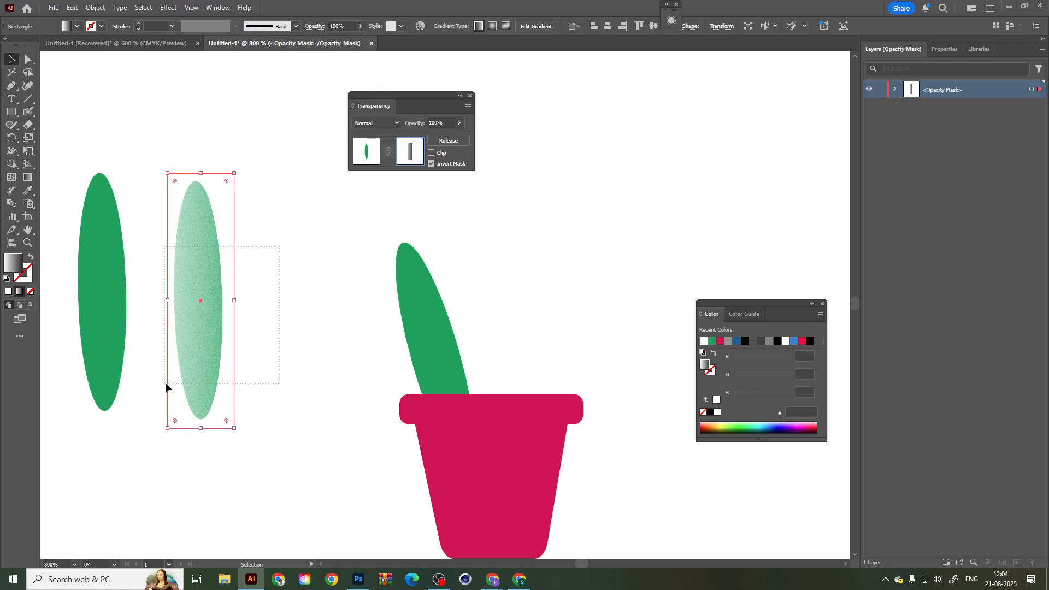
drag(211, 375, 283, 367)
key(ctrl+z)
Leave mask editing, move the grainy masked leaf into the pot beside the tilted leaf, and deselect it.
click(366, 152)
drag(181, 378, 465, 421)
click(414, 284)
click(457, 281)
scroll(499, 300, up, 2)
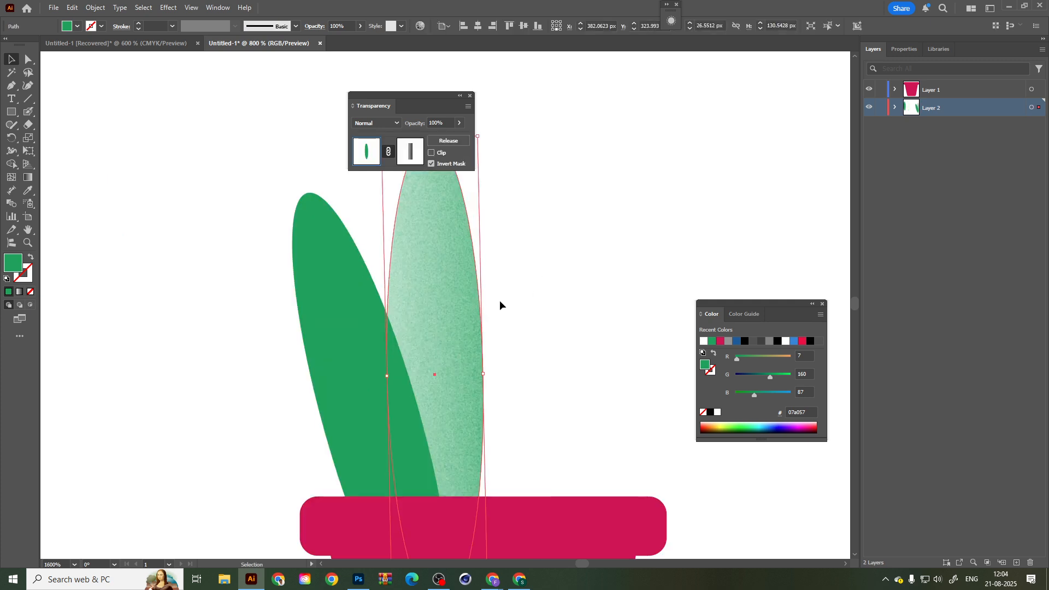
scroll(418, 271, up, 2)
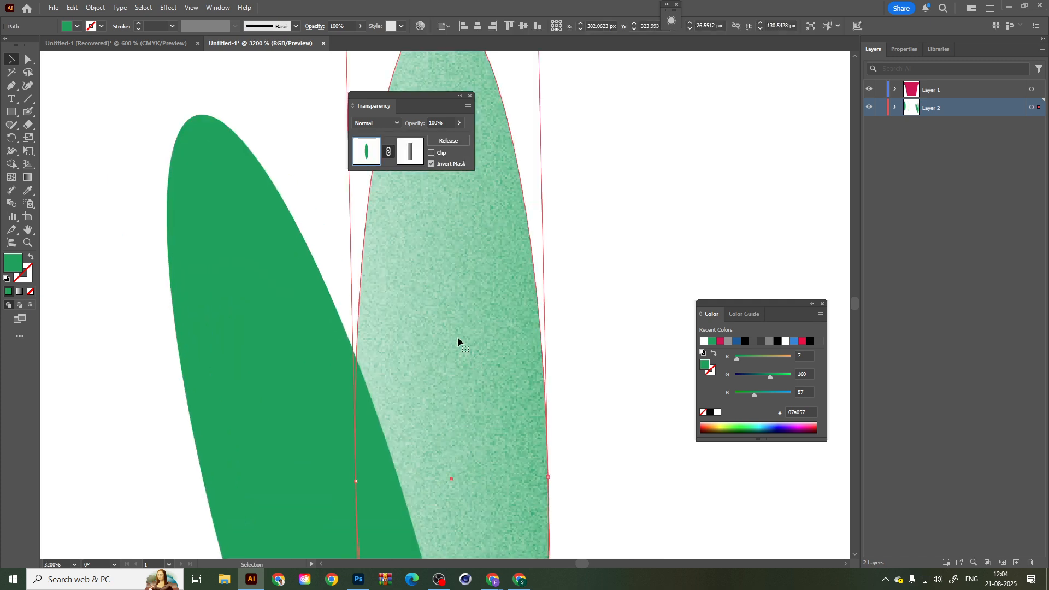
scroll(457, 337, down, 4)
click(448, 304)
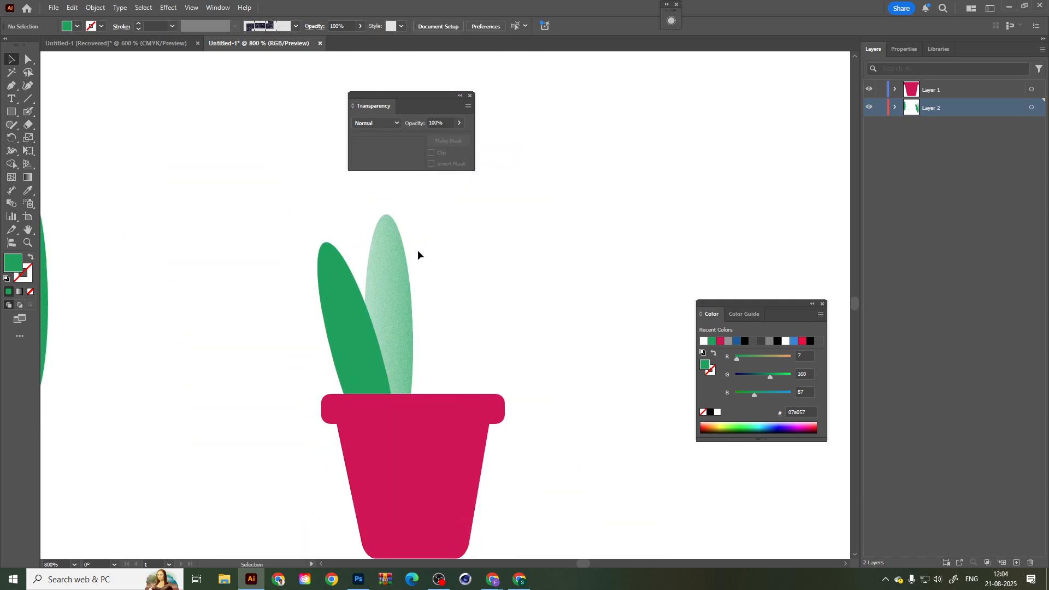
mouse_move(437, 583)
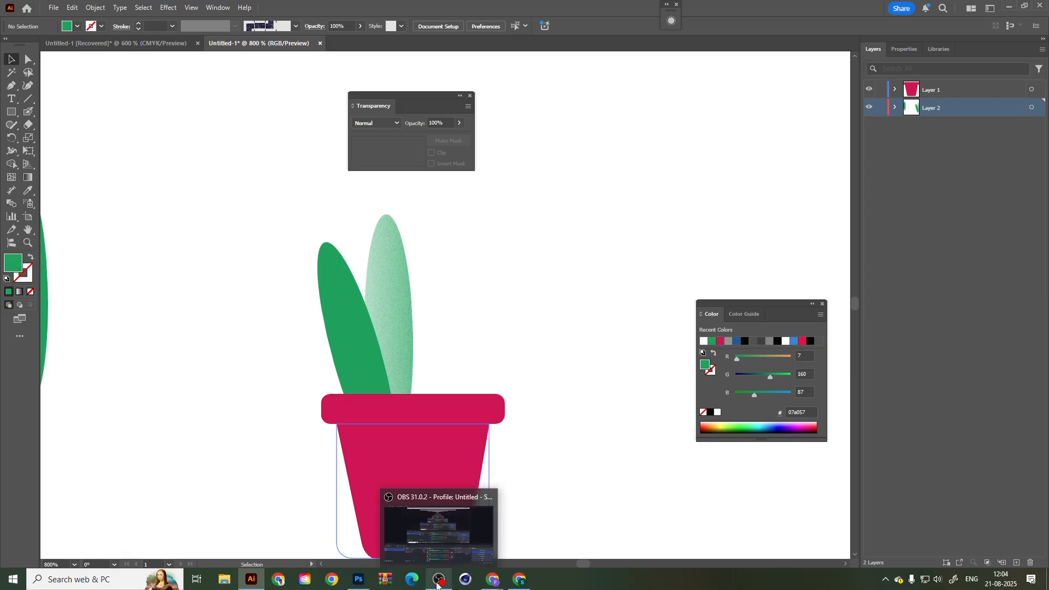